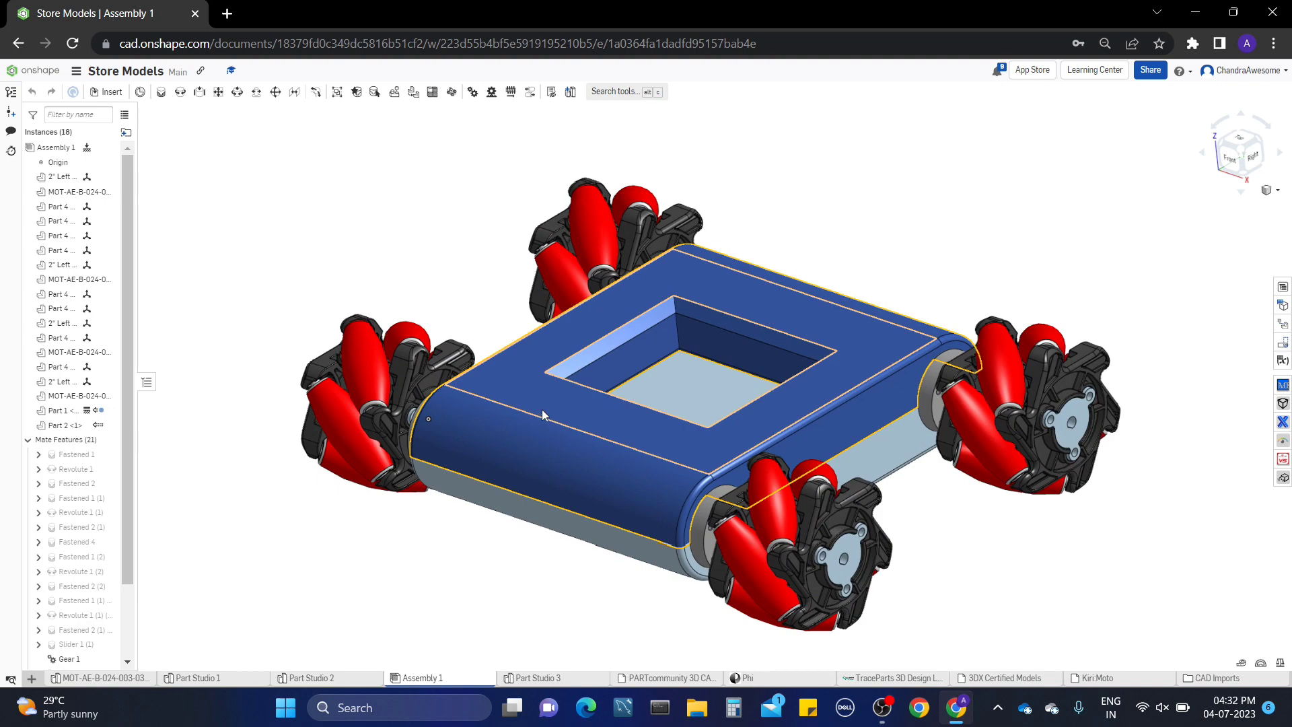
# Examine the robot chassis assembly with its four mecanum wheels from several angles
pyautogui.moveTo(542, 410); pyautogui.dragTo(644, 280, button='right')
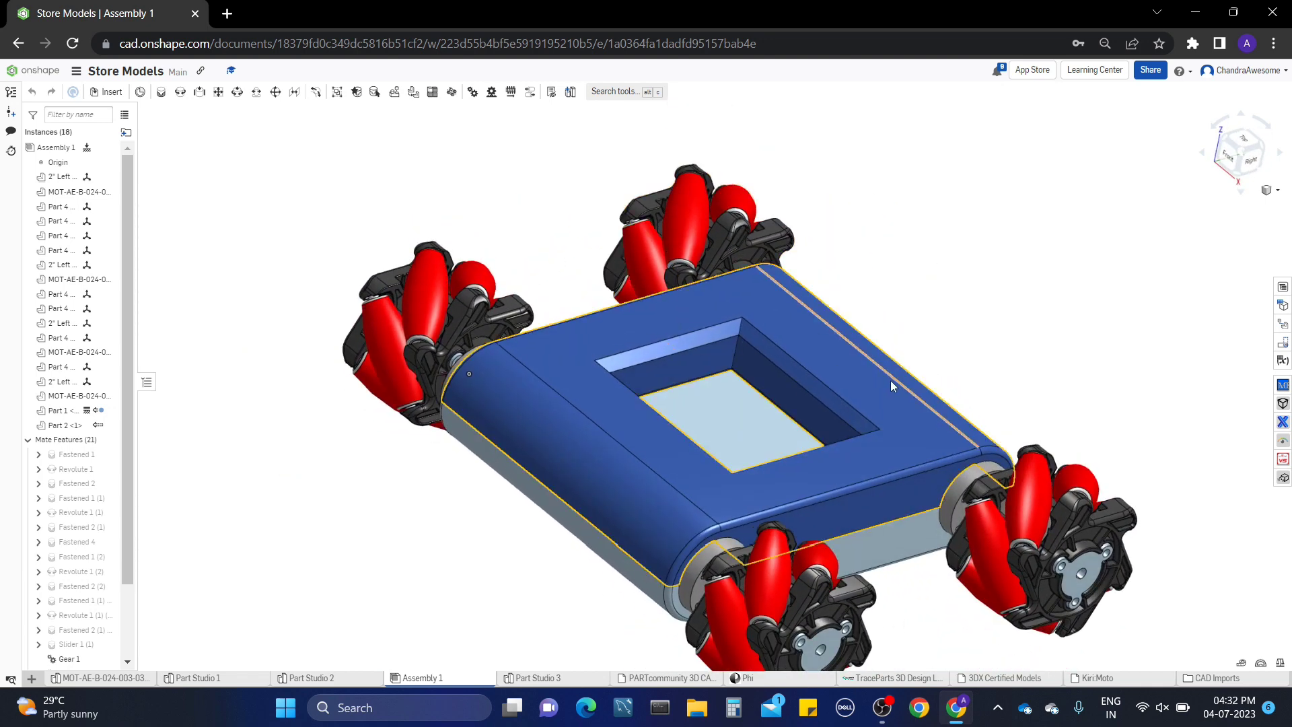
pyautogui.moveTo(890, 381); pyautogui.dragTo(858, 328, button='middle')
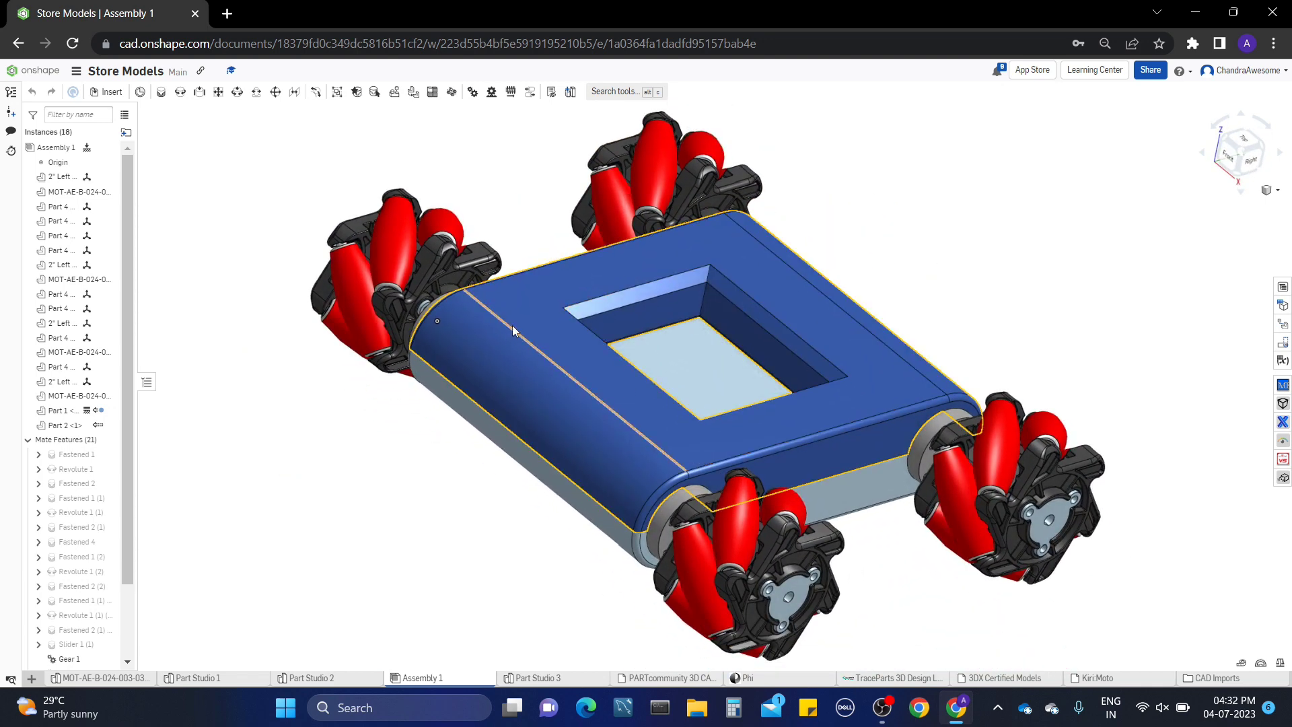
pyautogui.moveTo(513, 330); pyautogui.dragTo(543, 343, button='right')
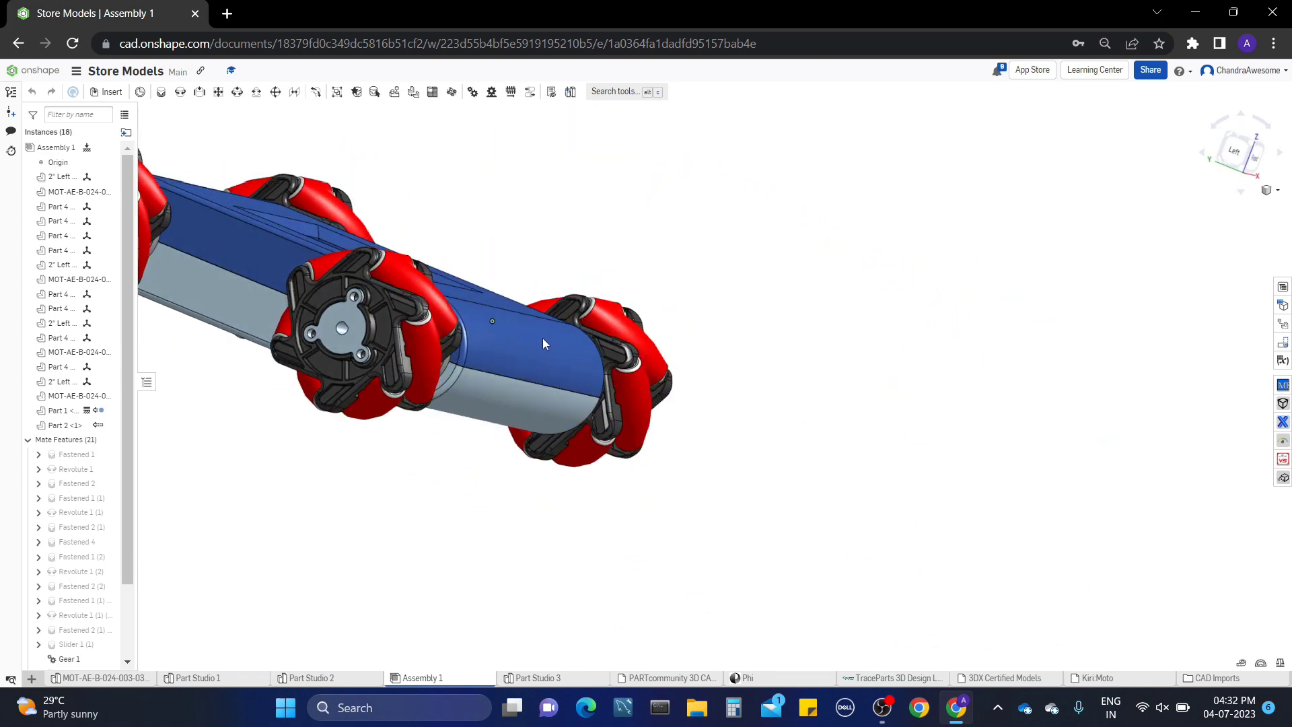
pyautogui.hotkey('shift', '7')
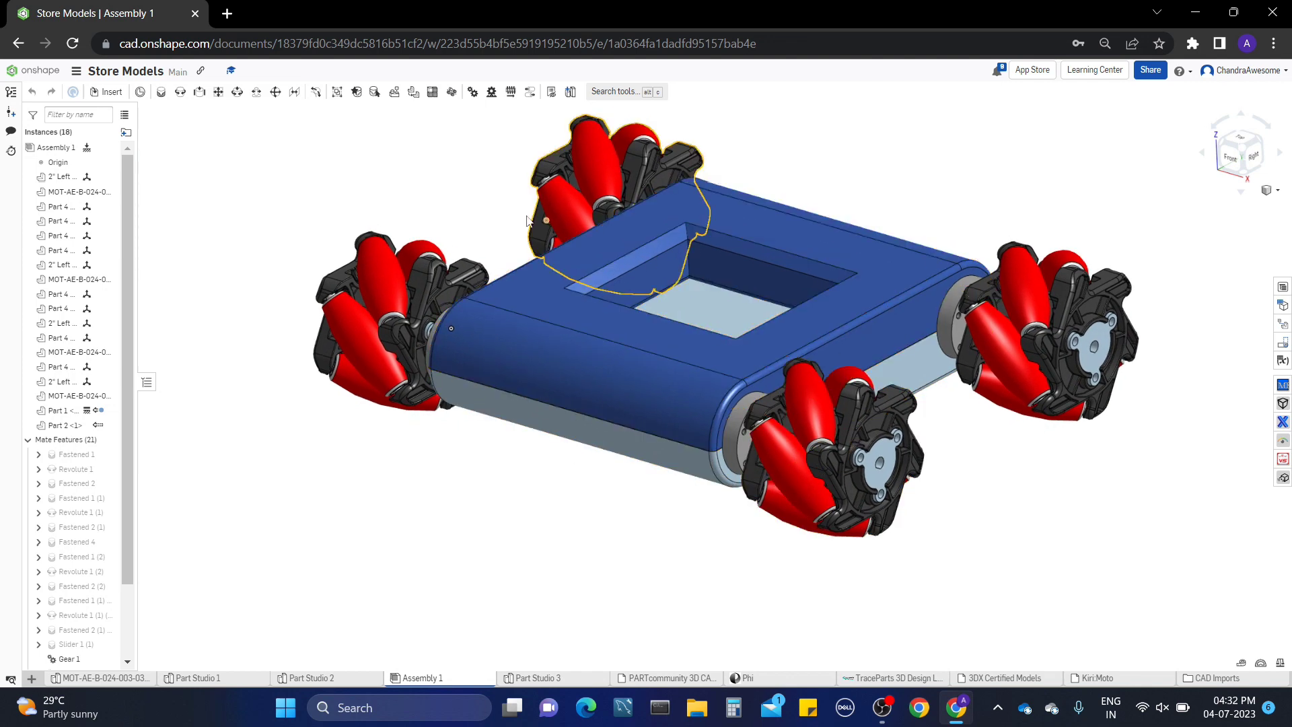
pyautogui.moveTo(845, 438); pyautogui.dragTo(675, 310, button='right')
pyautogui.moveTo(600, 268); pyautogui.dragTo(510, 294, button='right')
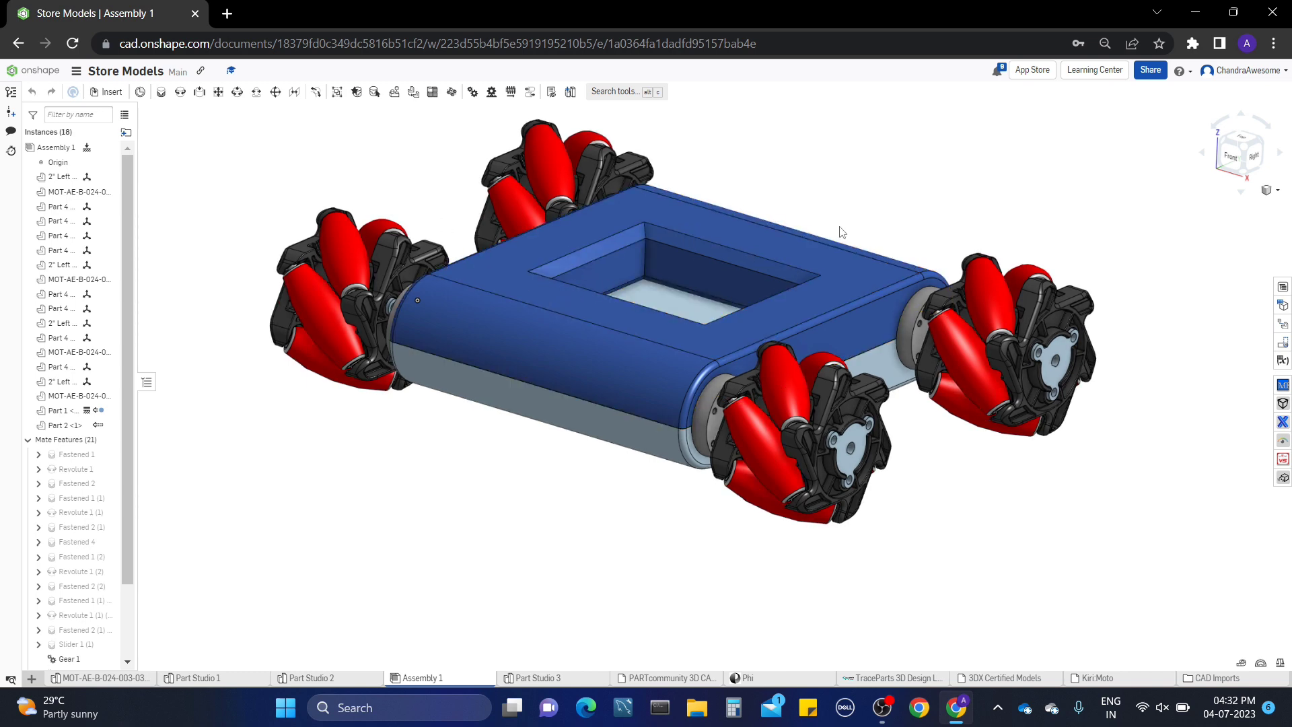
pyautogui.moveTo(603, 269); pyautogui.dragTo(601, 311, button='right')
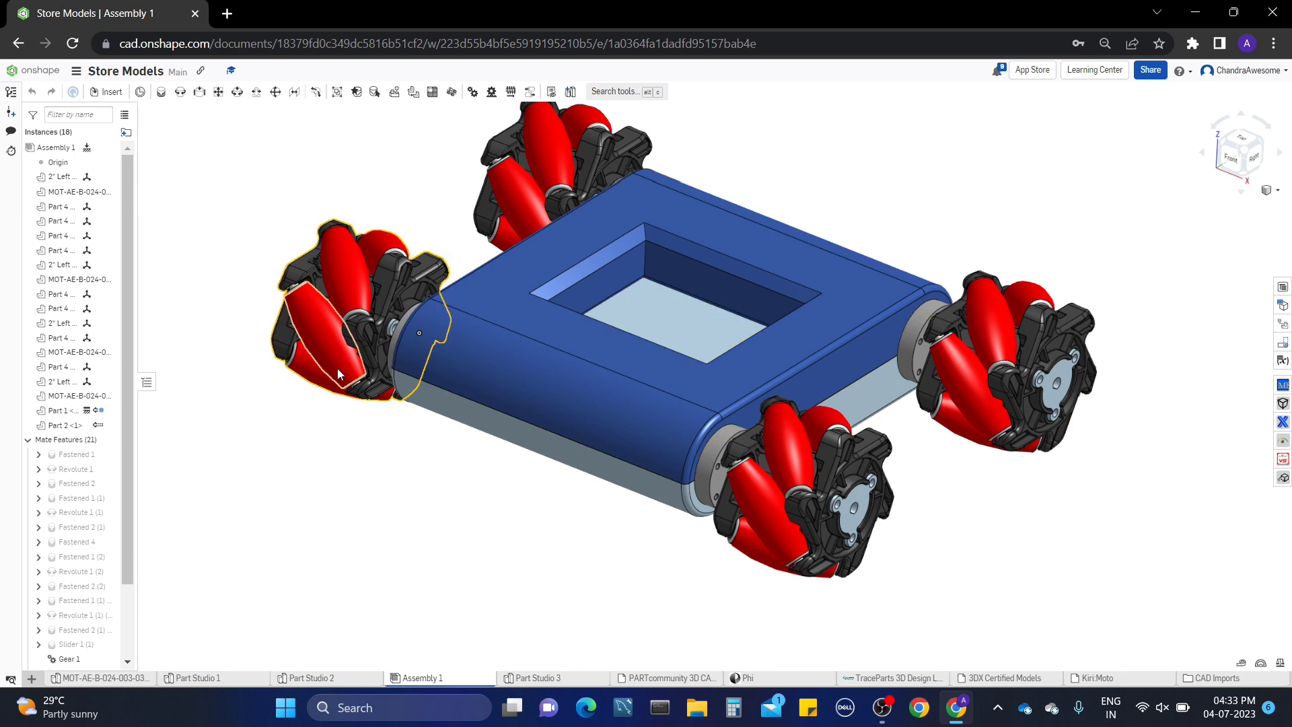
# Create a new Part Studio in the document and rename it omni
pyautogui.click(32, 679)
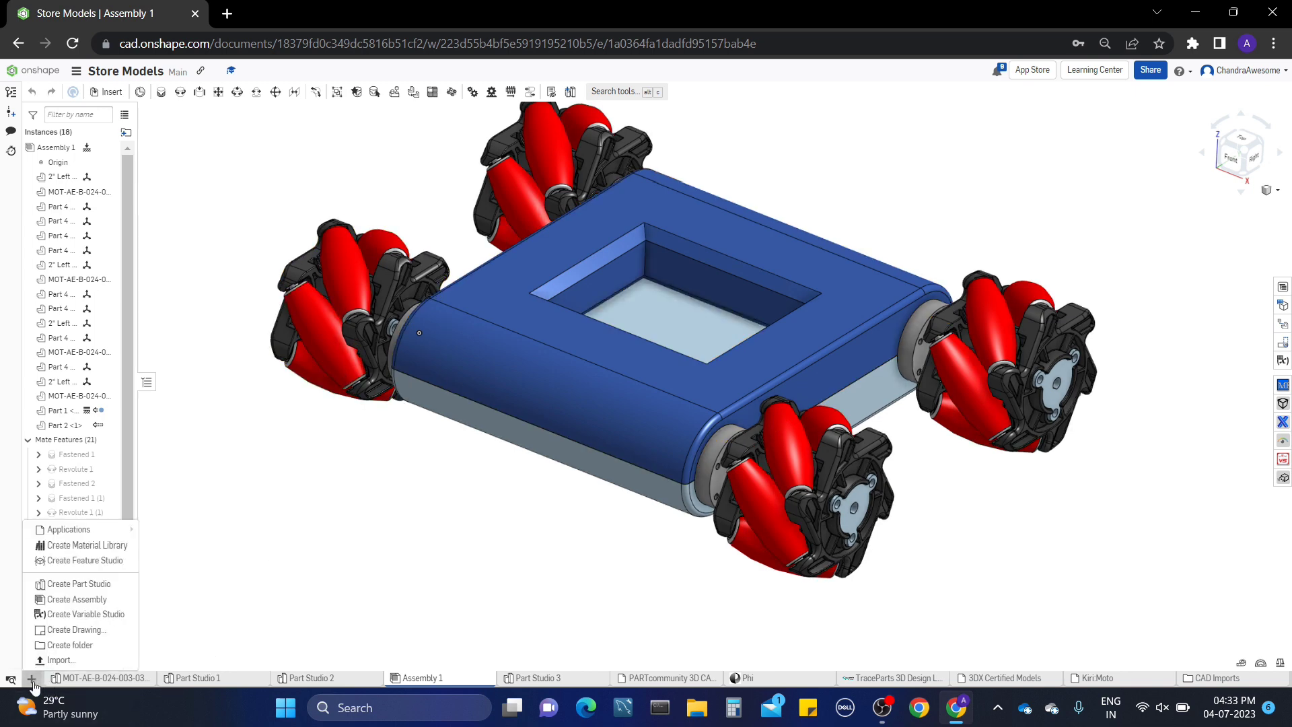
pyautogui.click(79, 584)
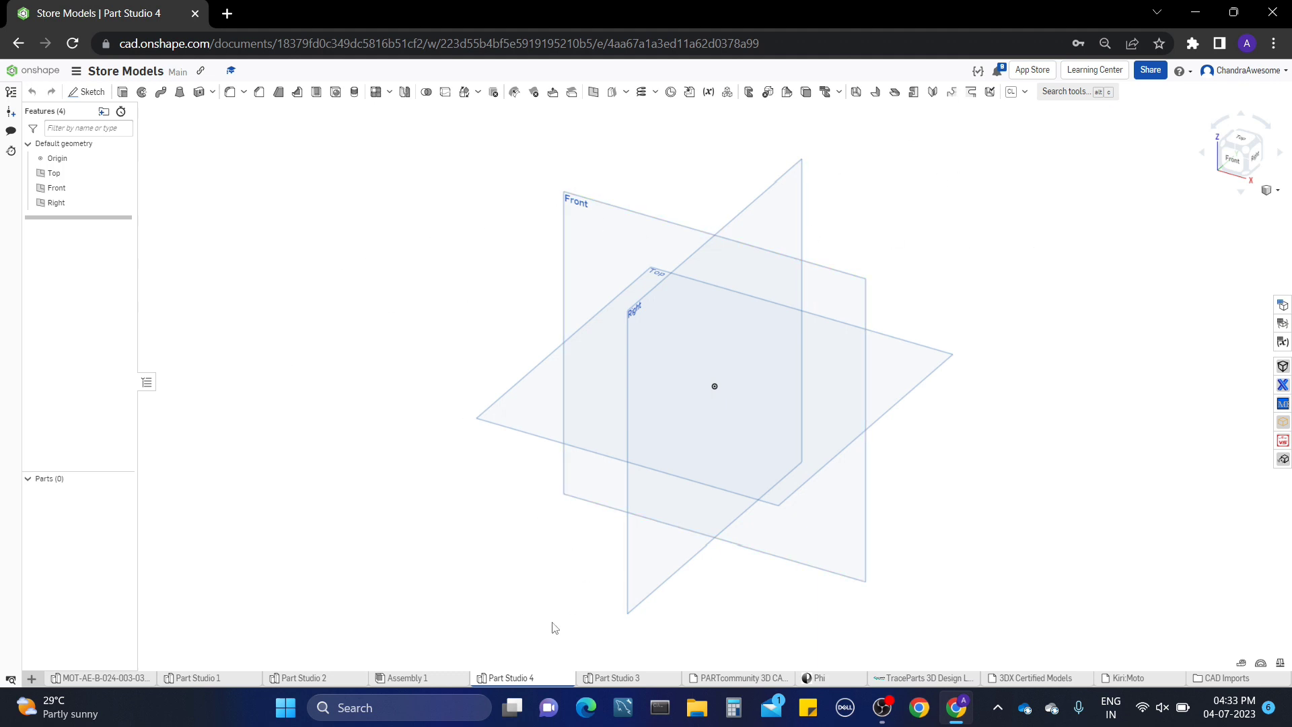
pyautogui.rightClick(530, 681)
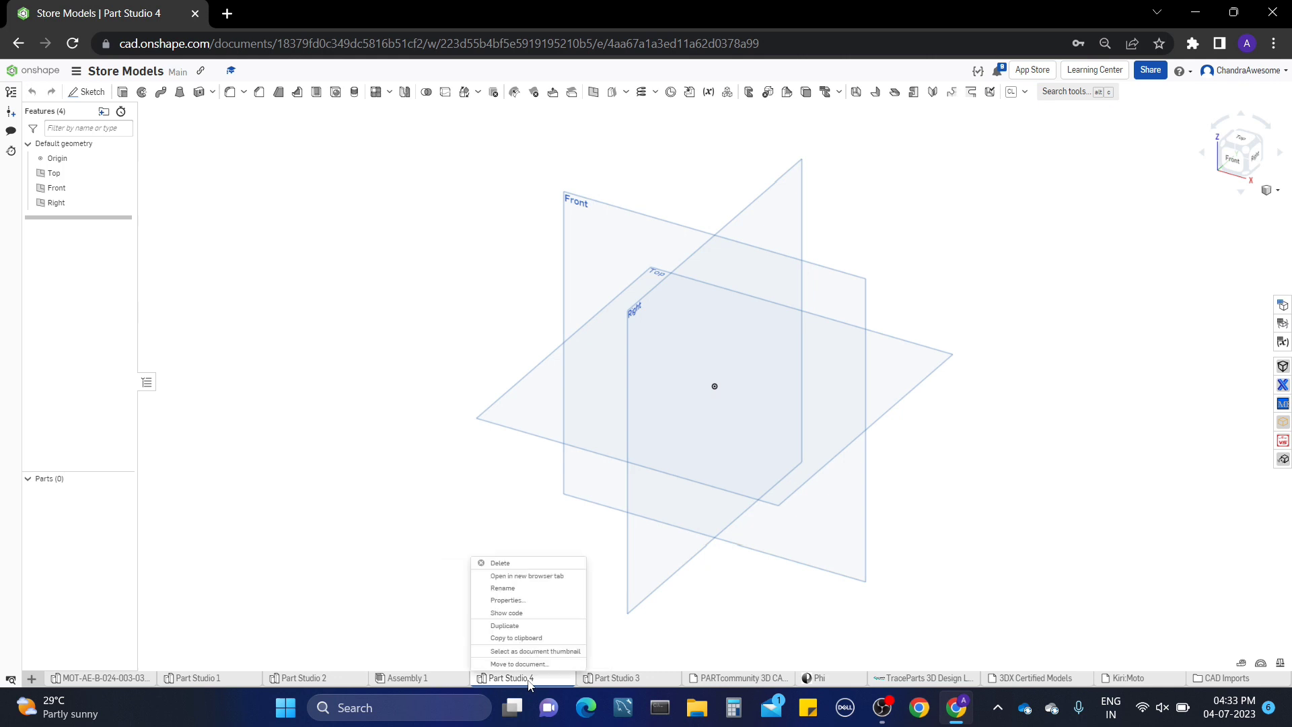
pyautogui.click(523, 596)
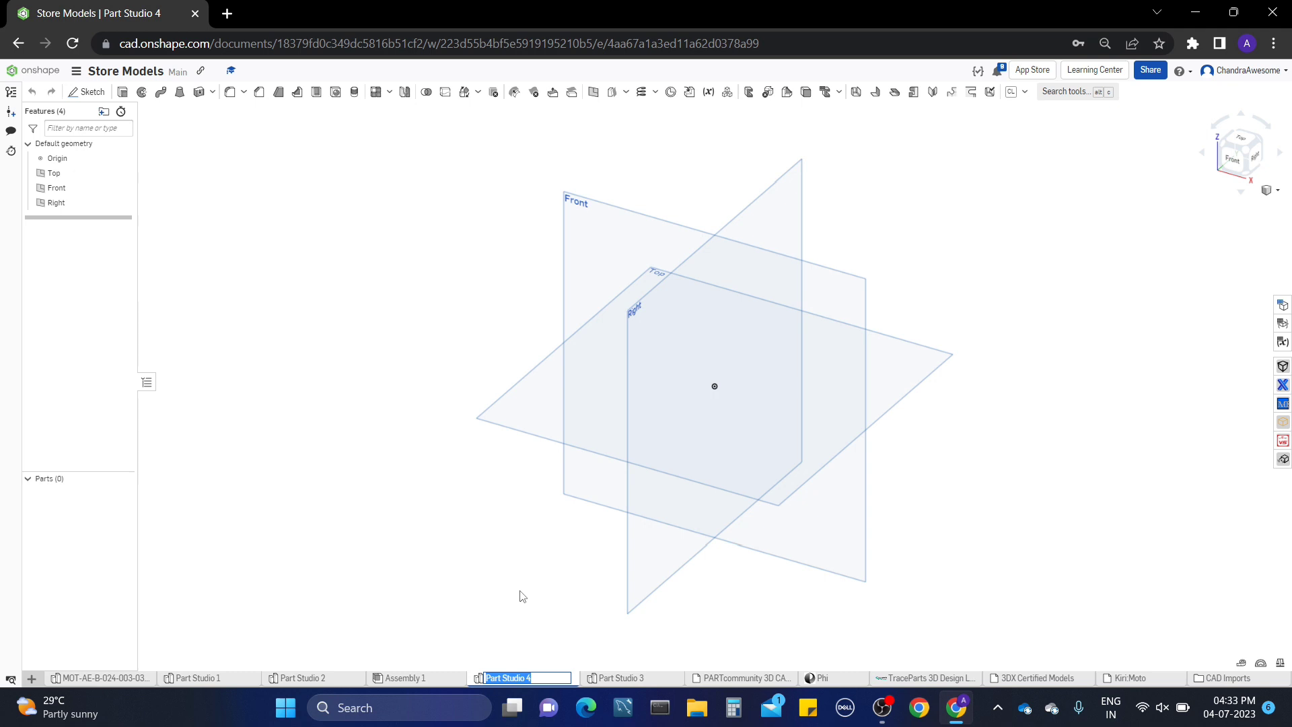
pyautogui.write('omni')
pyautogui.press('Return')
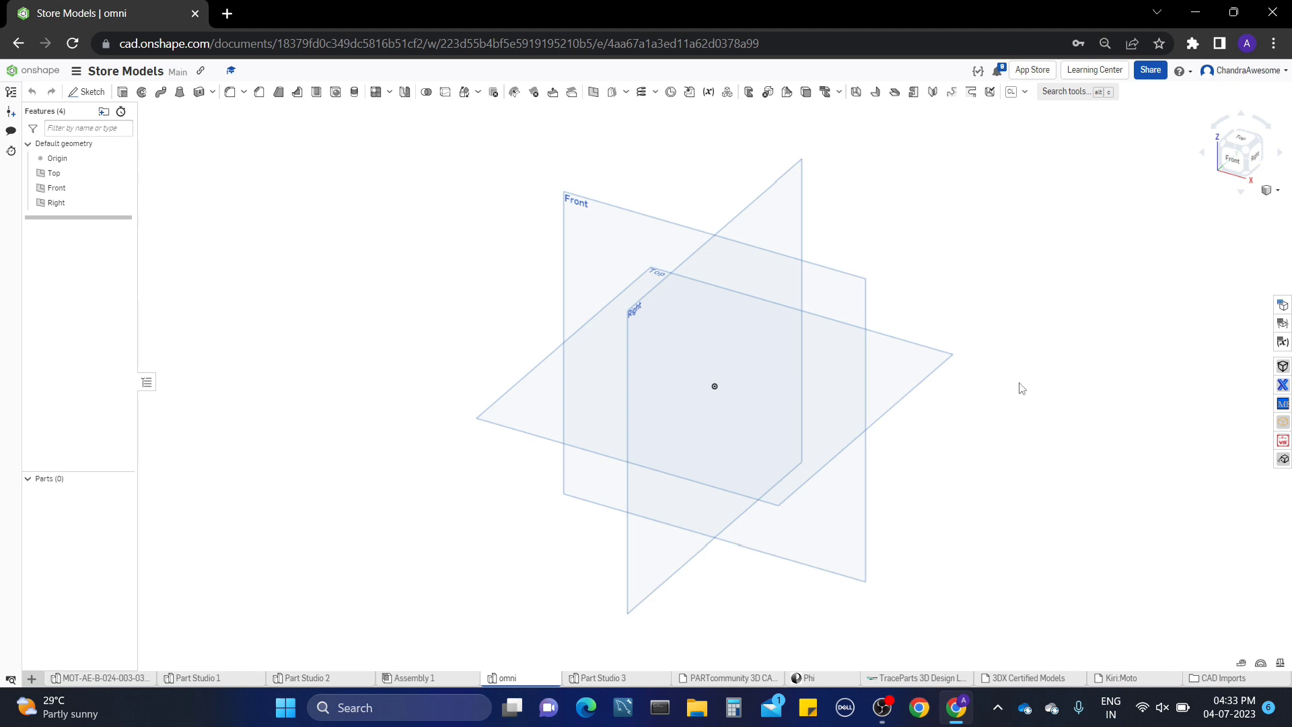
# Open the VEX V5 Parts Library and browse its Wheels & Rollers category to the 2" mecanum wheels
pyautogui.click(1283, 442)
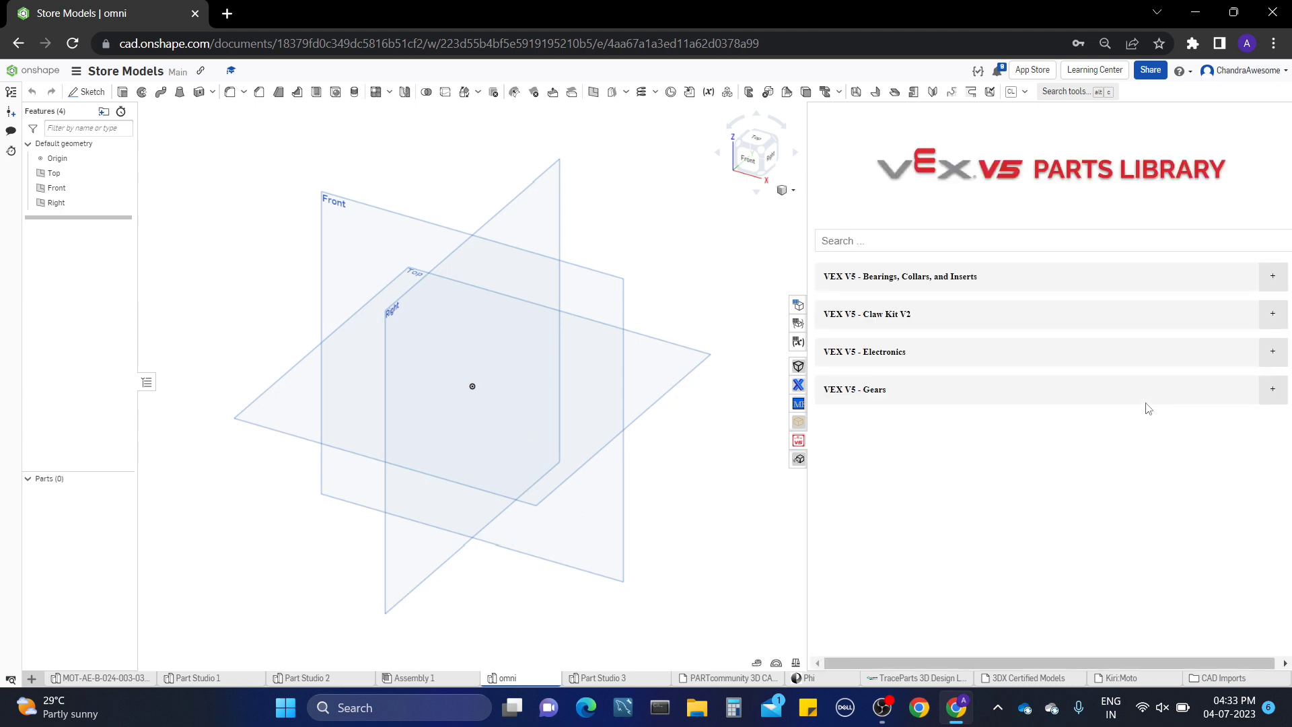
pyautogui.scroll(-2, 1147, 409)
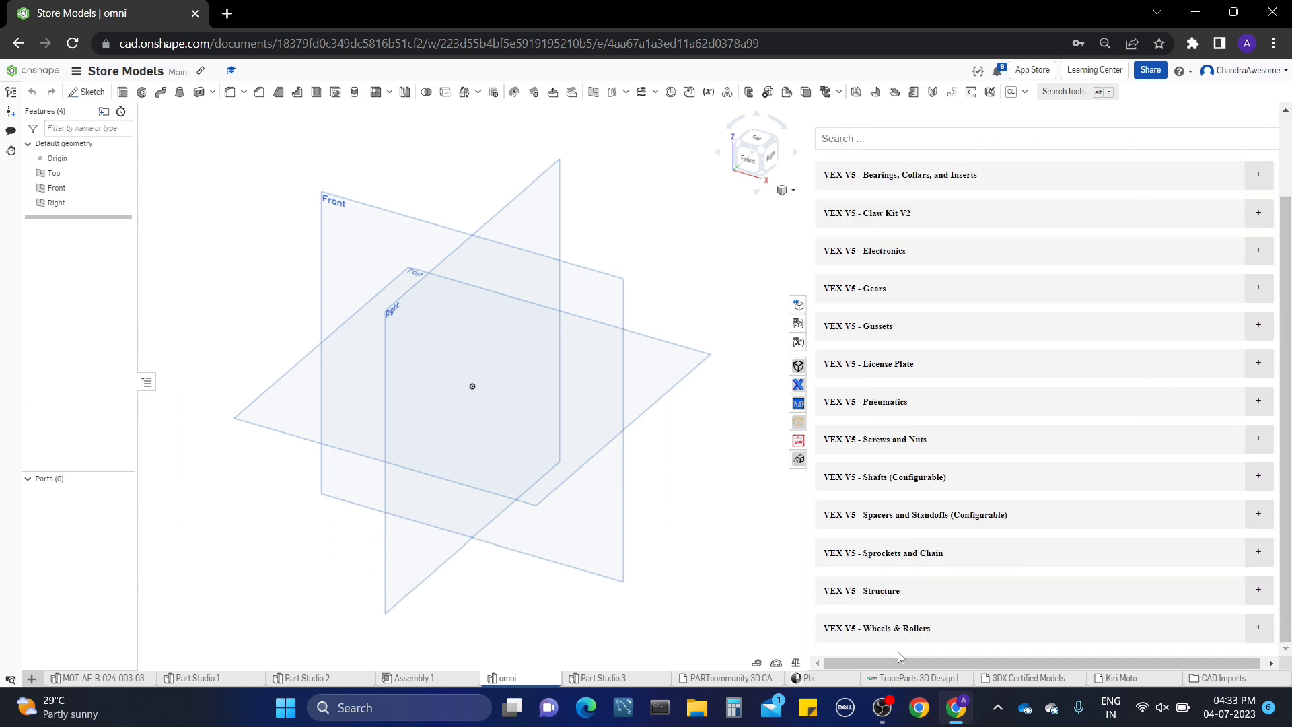
pyautogui.click(883, 635)
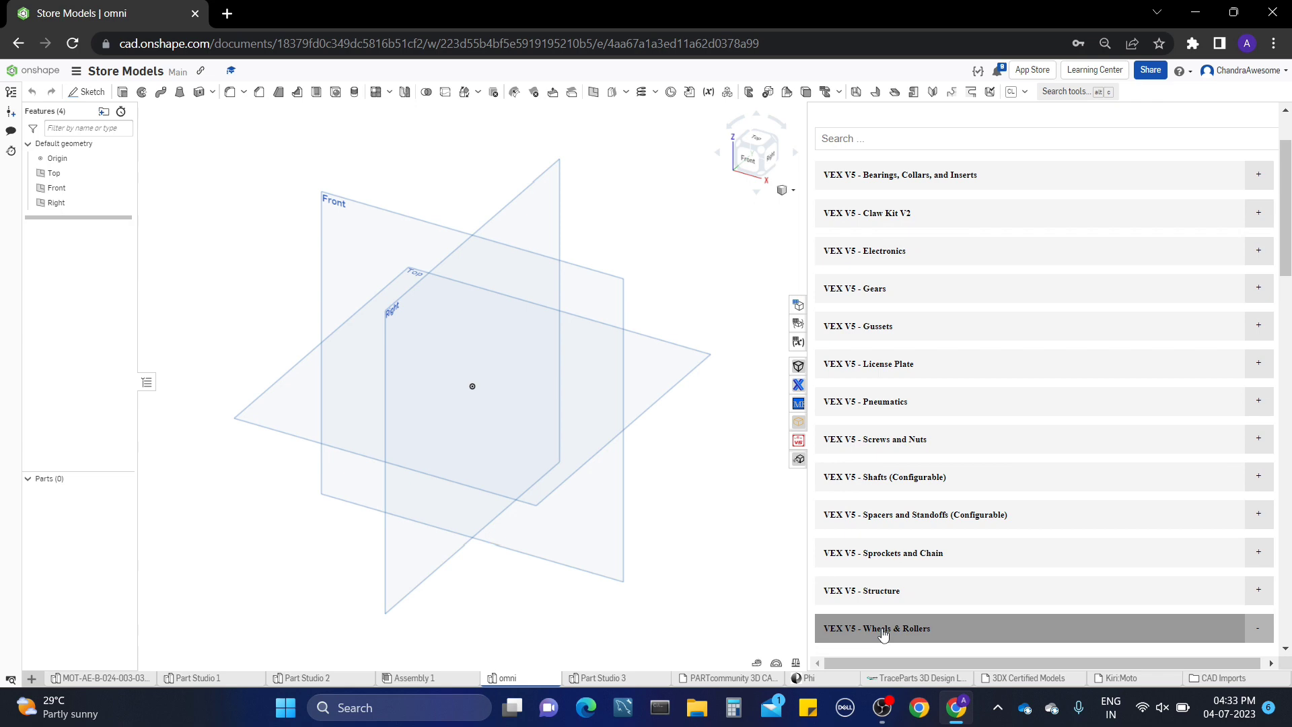
pyautogui.scroll(-20, 883, 635)
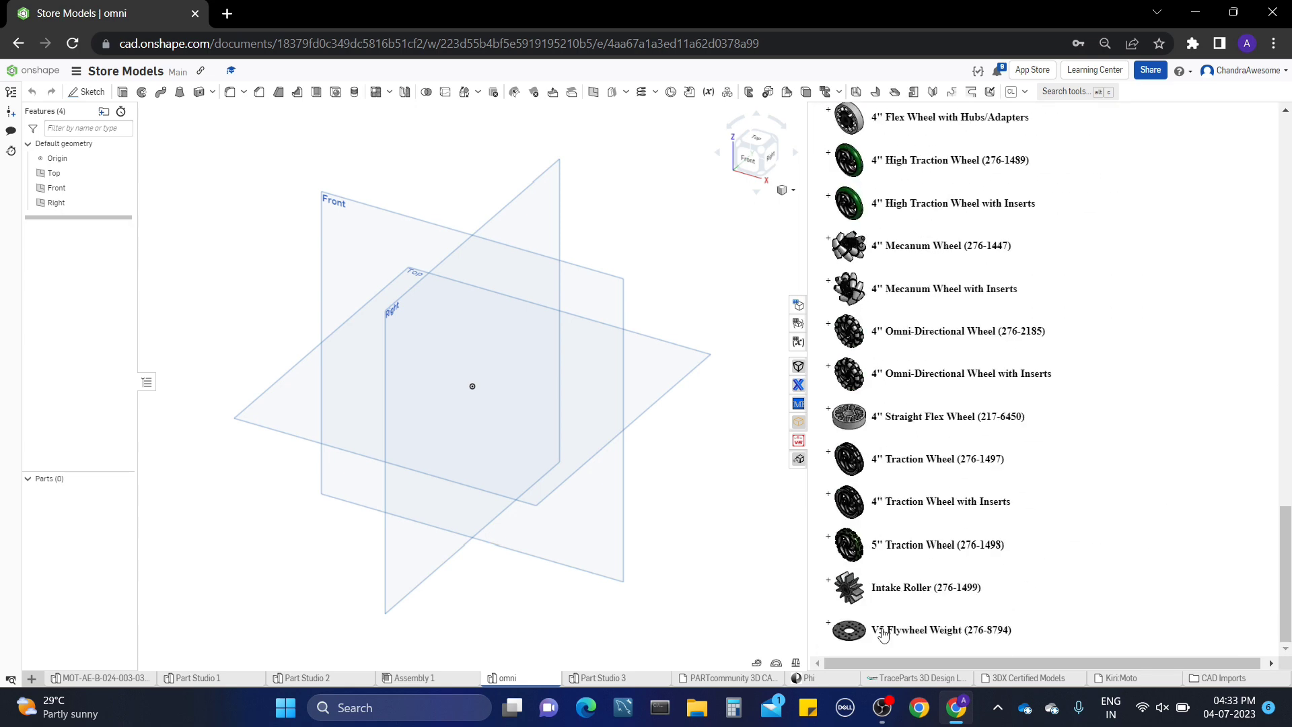
pyautogui.scroll(6, 883, 635)
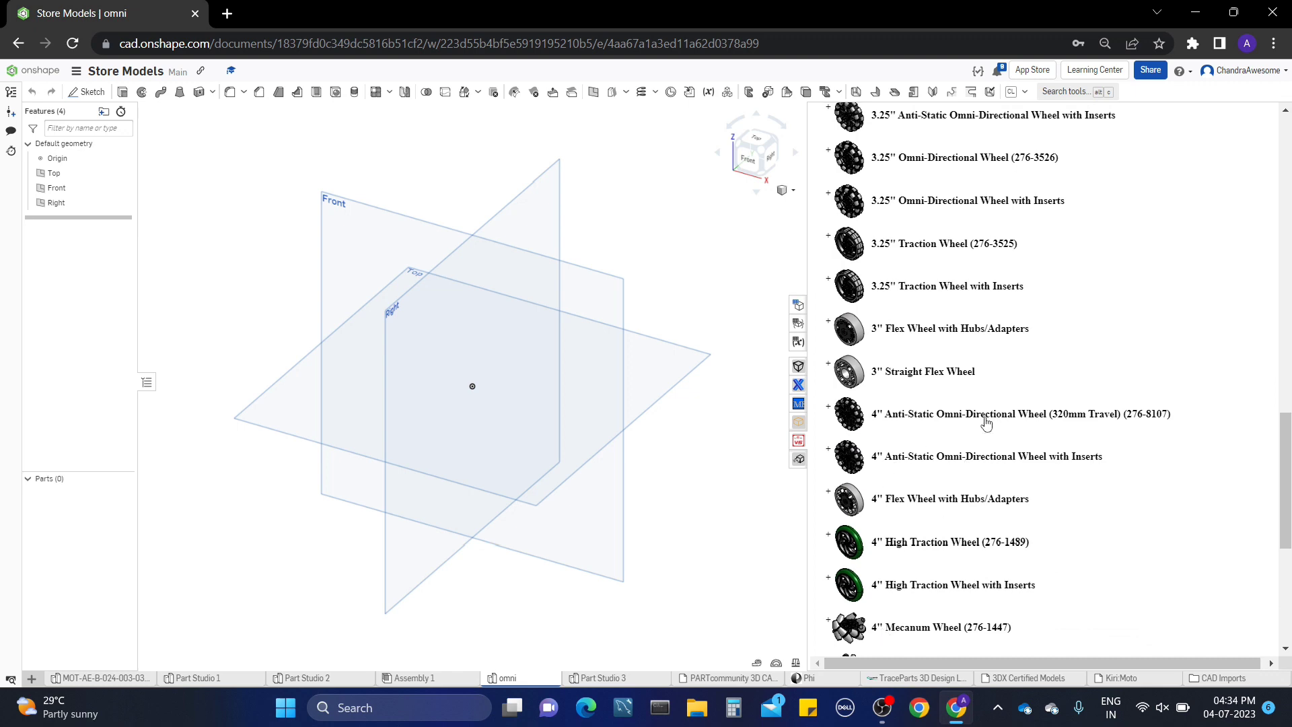
pyautogui.scroll(7, 985, 422)
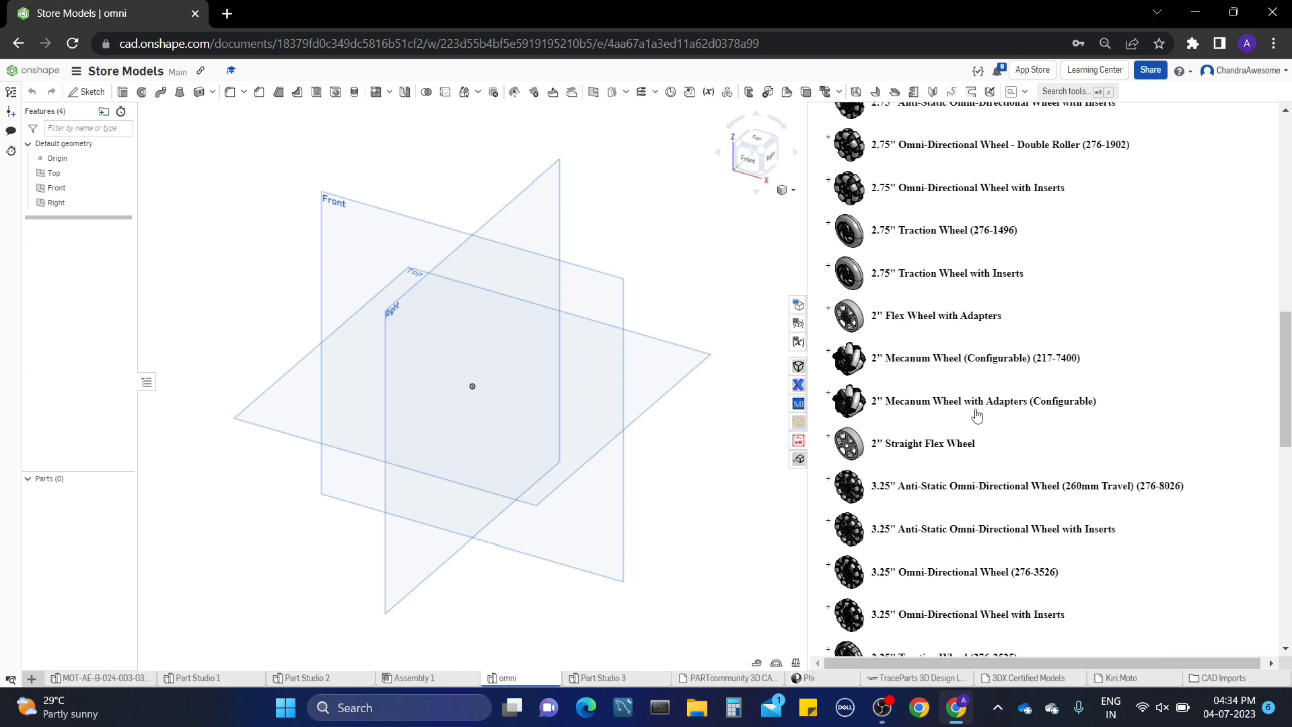
# Insert the 2" Mecanum Wheel (Configurable) (217-7400) into the Part Studio with the Default configuration and close the parts library
pyautogui.click(984, 403)
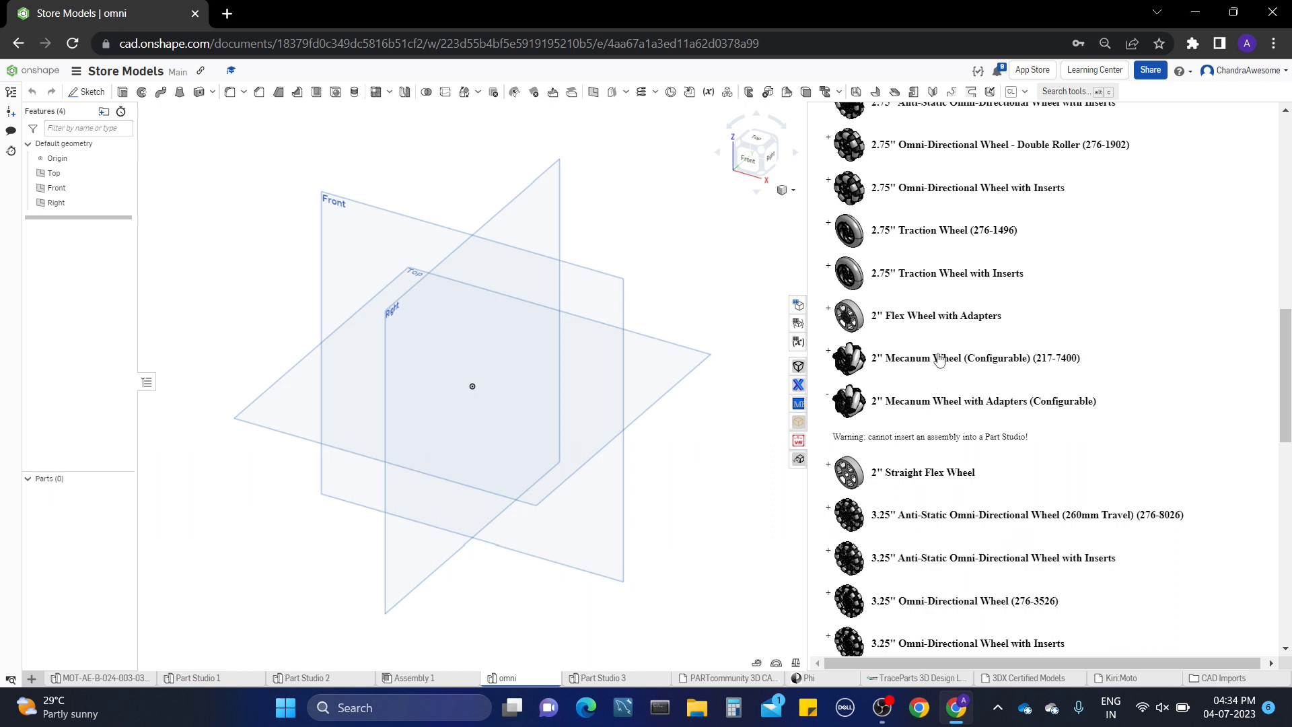
pyautogui.click(828, 359)
pyautogui.click(953, 386)
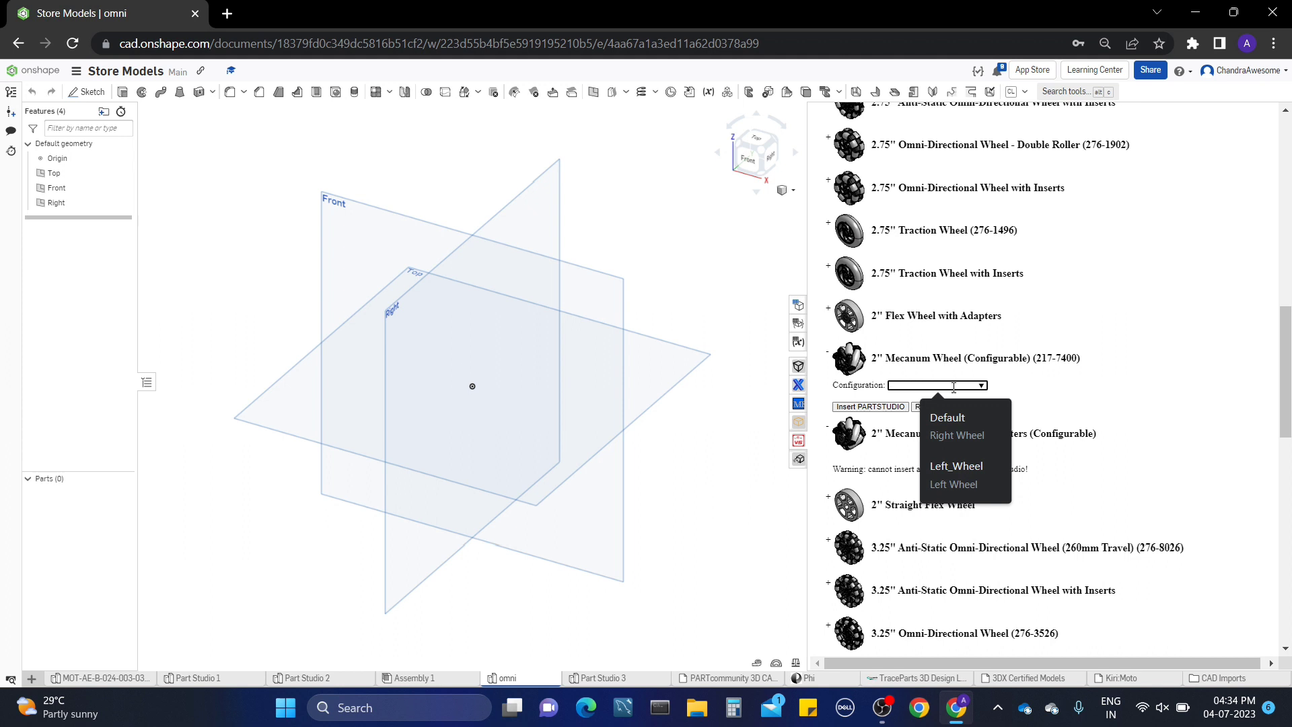
pyautogui.click(1127, 387)
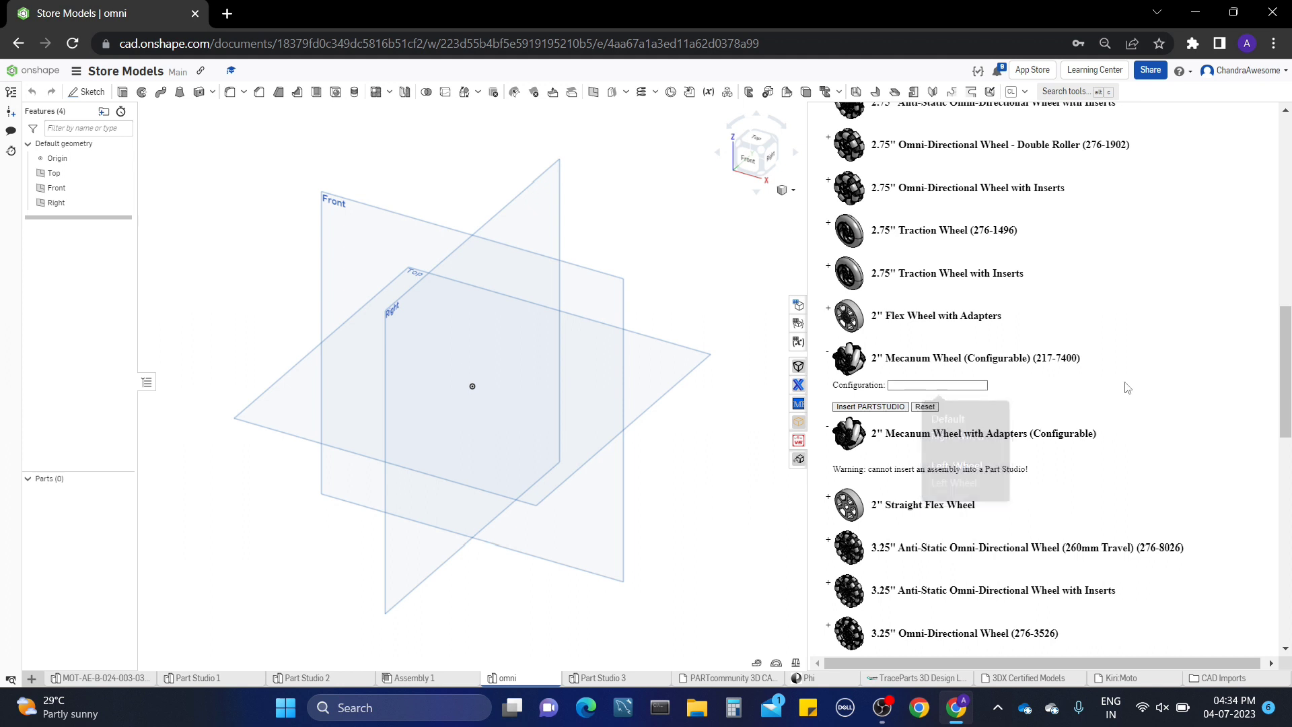
pyautogui.click(892, 440)
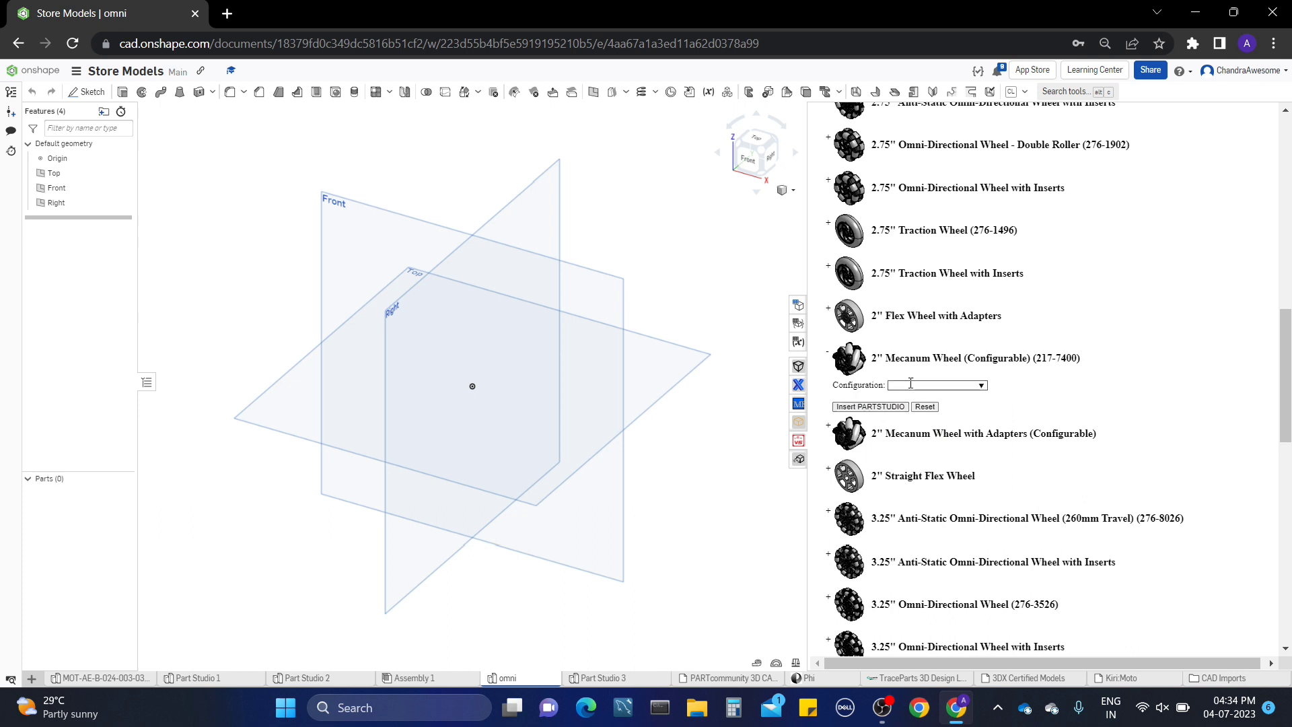
pyautogui.click(937, 384)
pyautogui.click(880, 409)
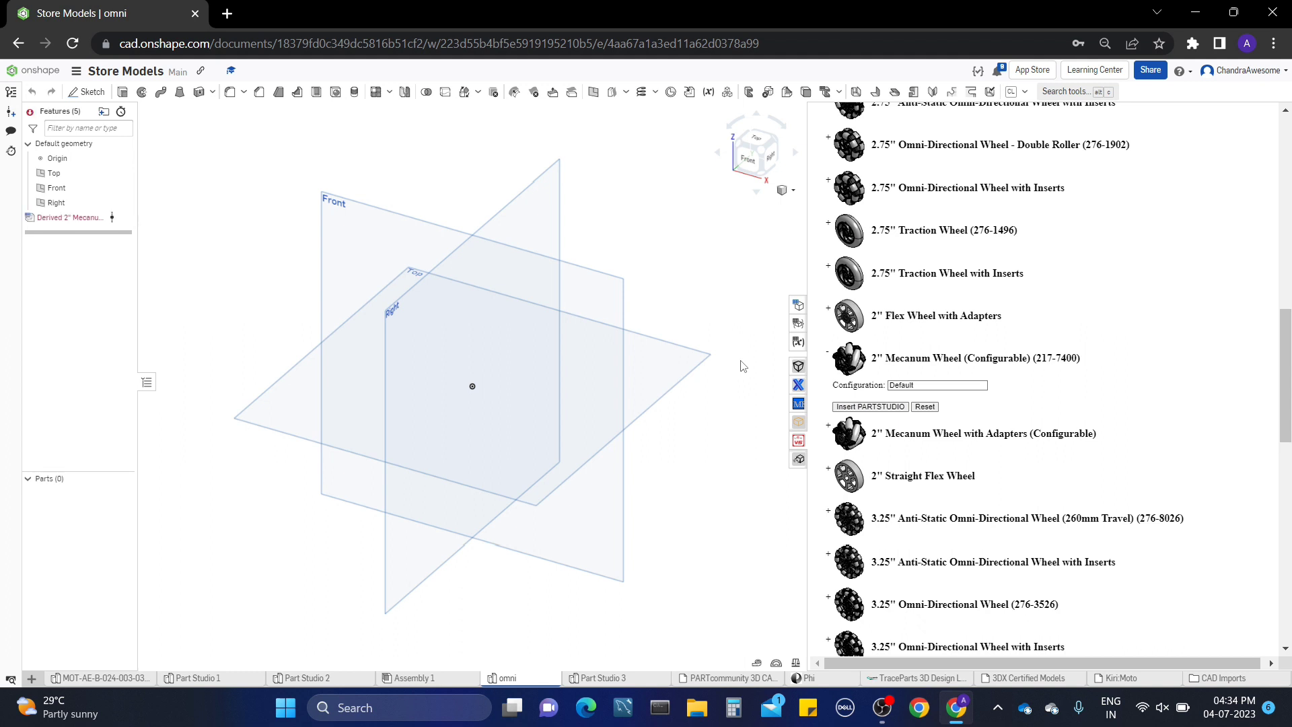
pyautogui.moveTo(97, 221)
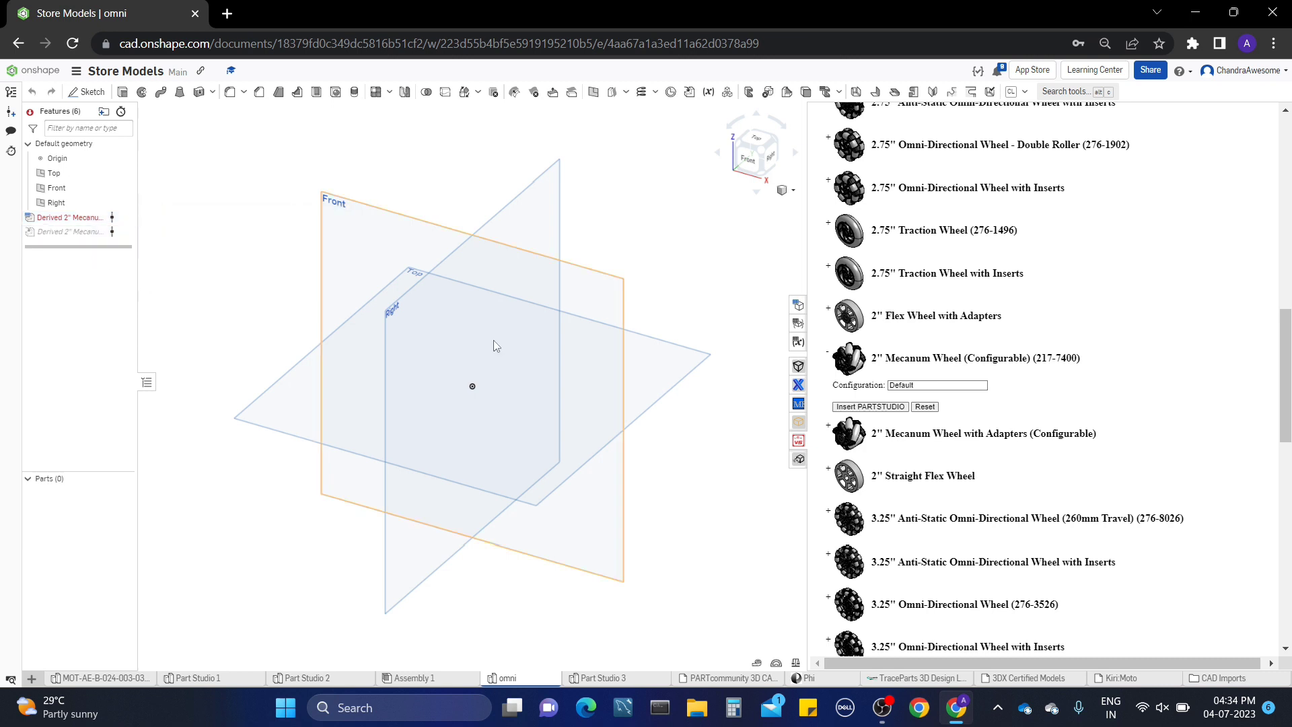
pyautogui.click(798, 439)
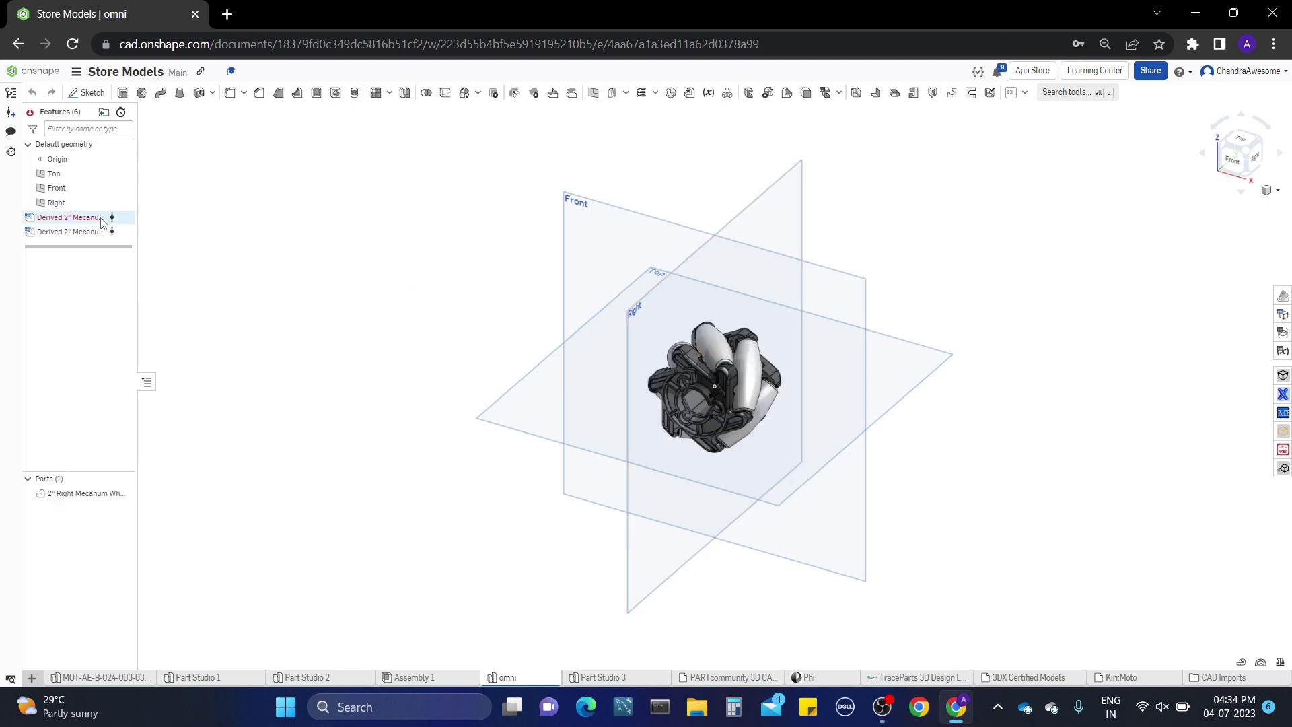
# Inspect the inserted mecanum wheel's rollers and frame up close and from different angles
pyautogui.moveTo(100, 222)
pyautogui.moveTo(789, 357); pyautogui.dragTo(754, 387, button='right')
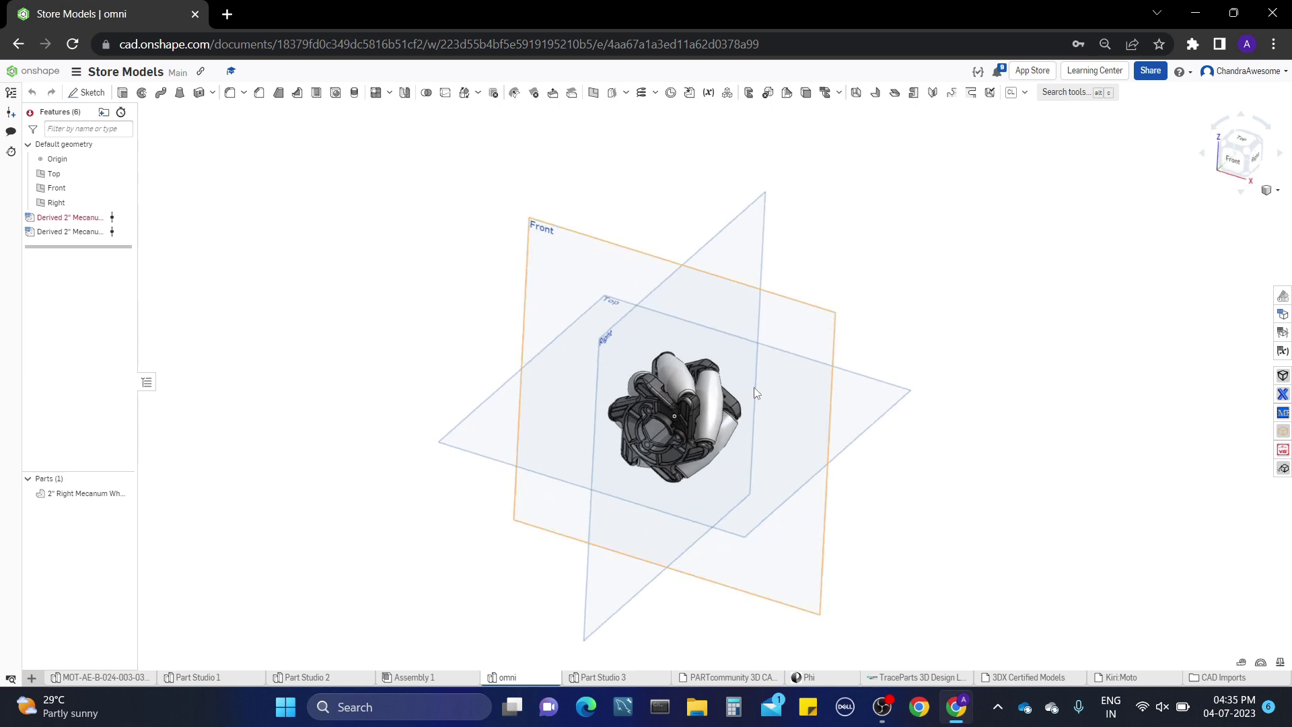
pyautogui.moveTo(753, 386); pyautogui.dragTo(751, 362, button='middle')
pyautogui.moveTo(724, 357)
pyautogui.mouseDown(button='right')
pyautogui.moveTo(565, 340)
pyautogui.moveTo(722, 369)
pyautogui.mouseUp(button='right')
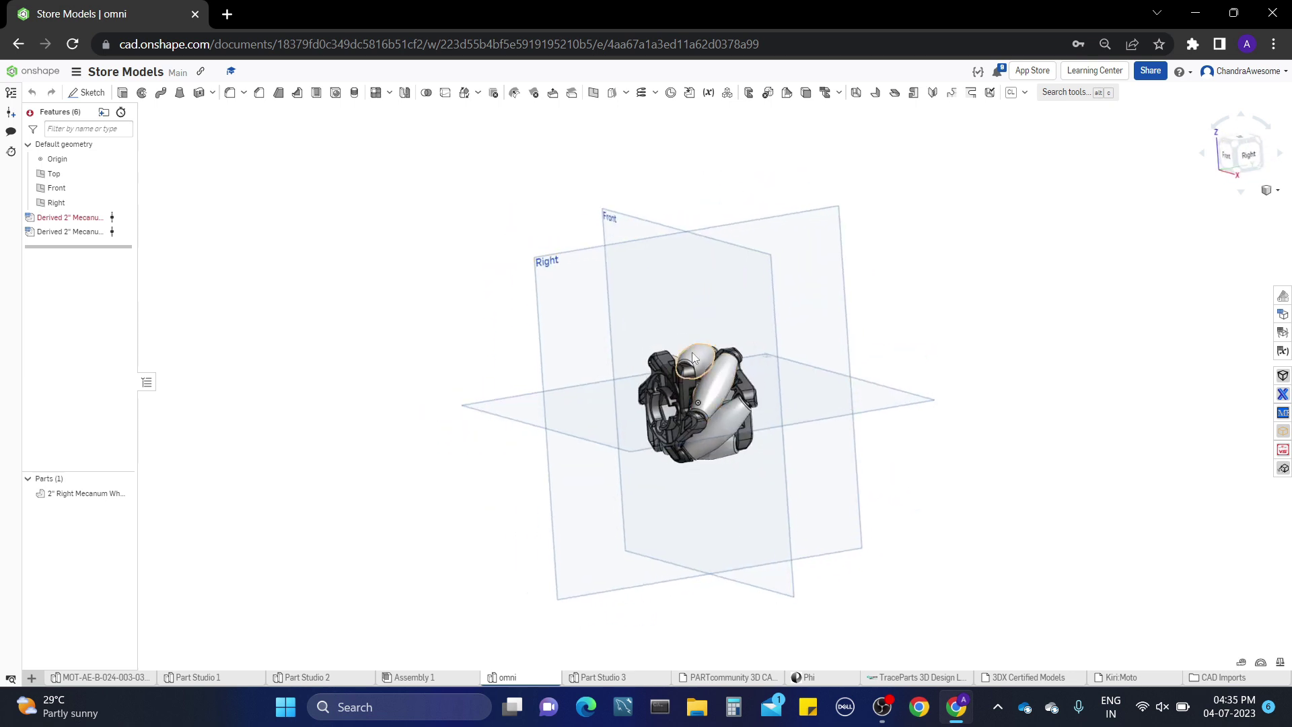
pyautogui.scroll(5, 709, 371)
pyautogui.rightClick(709, 370)
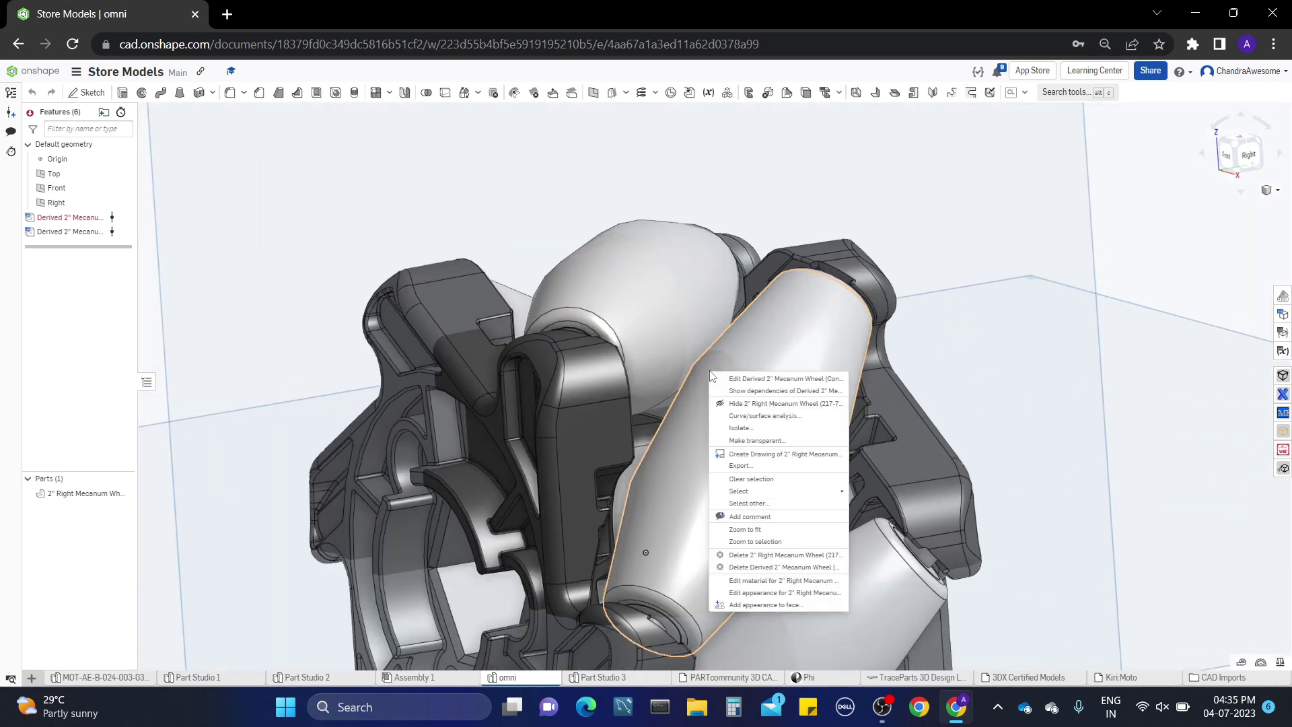
pyautogui.click(1163, 257)
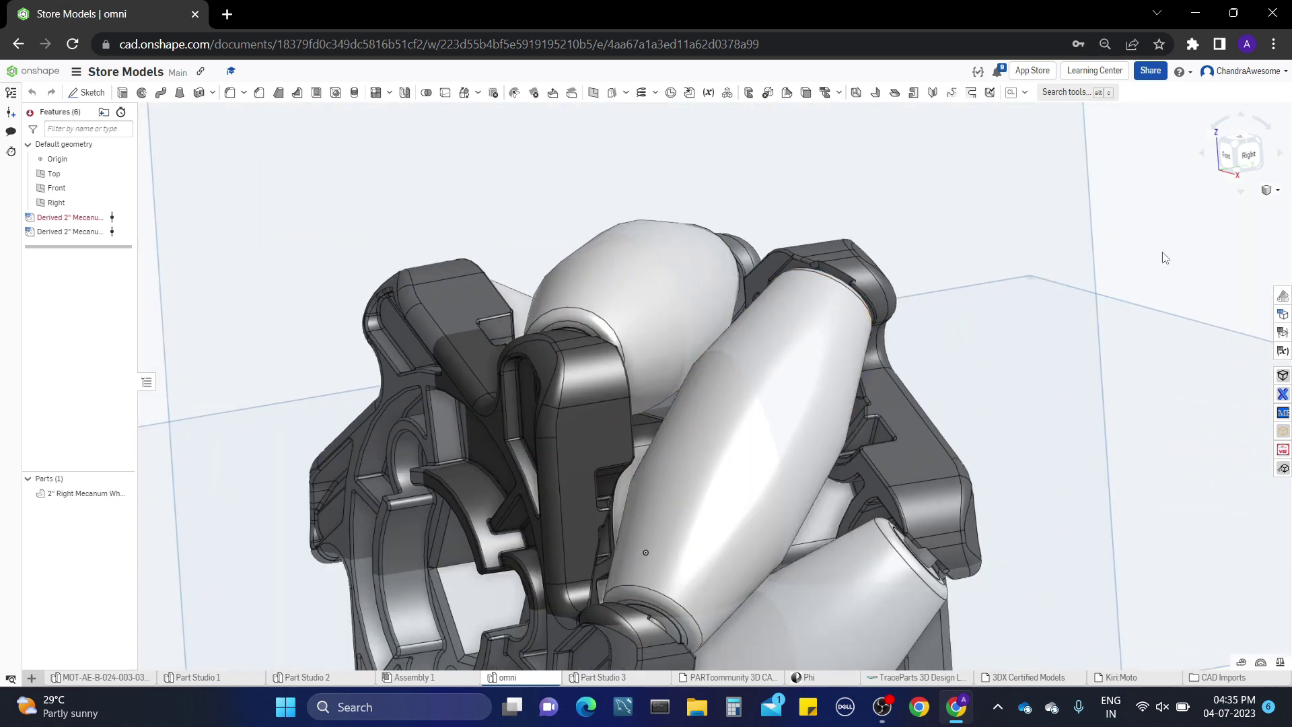
pyautogui.scroll(-5, 1163, 256)
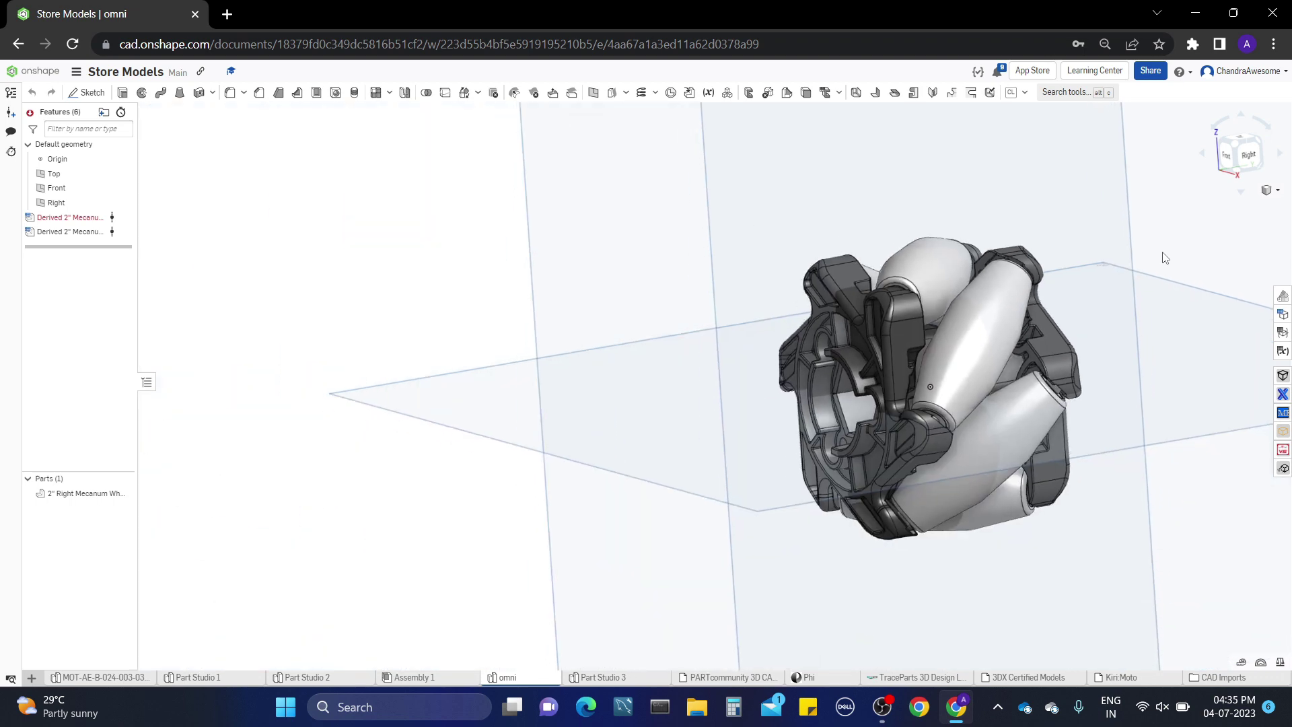
pyautogui.moveTo(1083, 268); pyautogui.dragTo(788, 241, button='right')
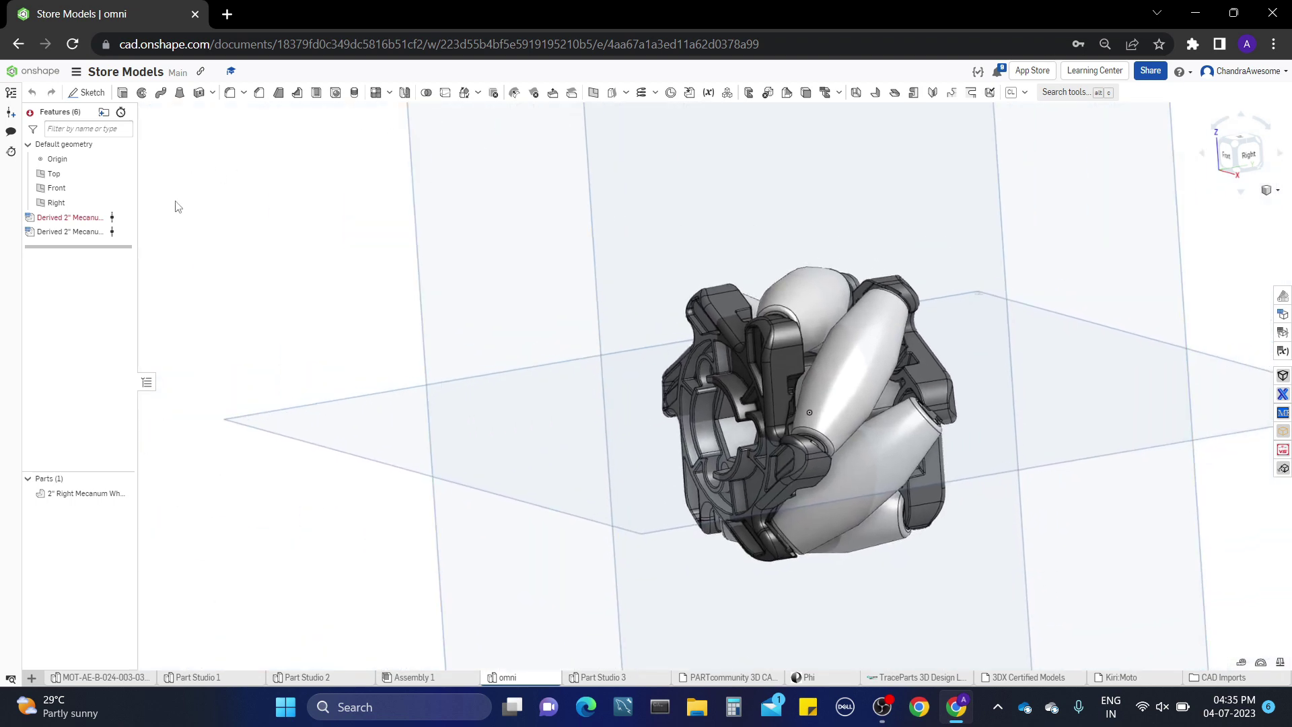
# Delete the first, failed derived 2" mecanum wheel feature from the feature list
pyautogui.rightClick(121, 220)
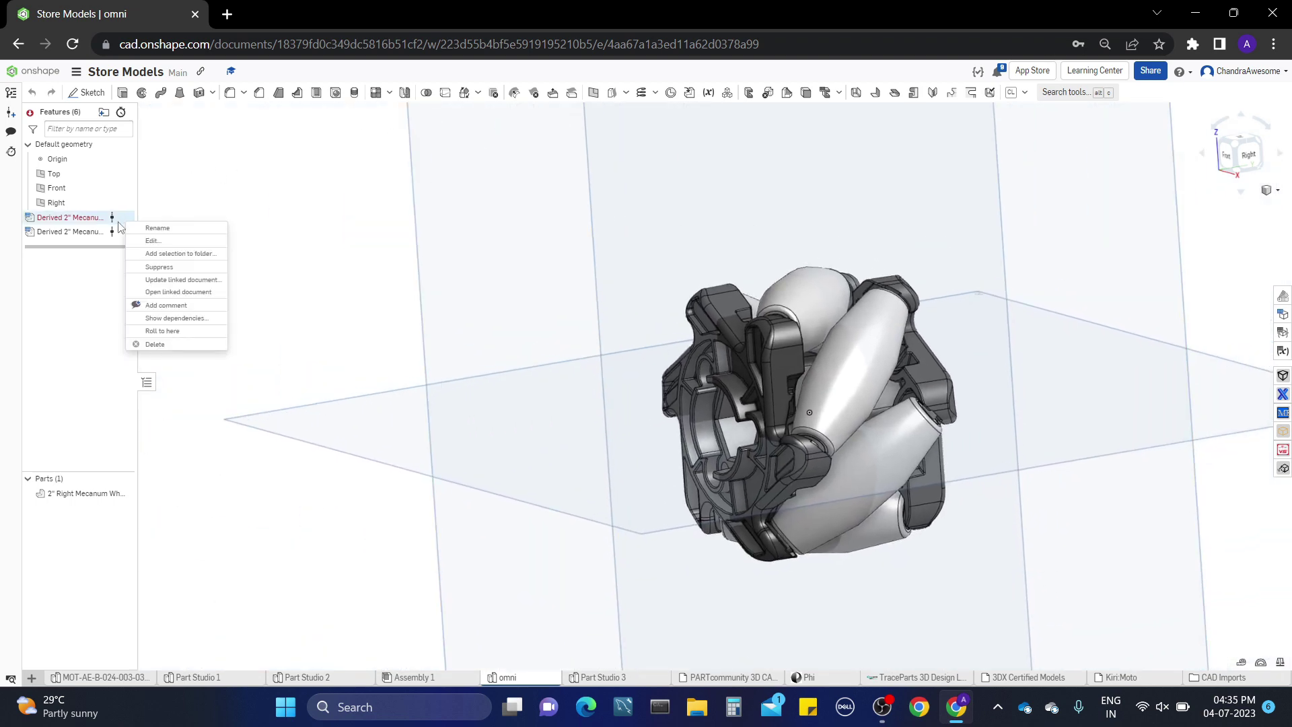
pyautogui.click(155, 347)
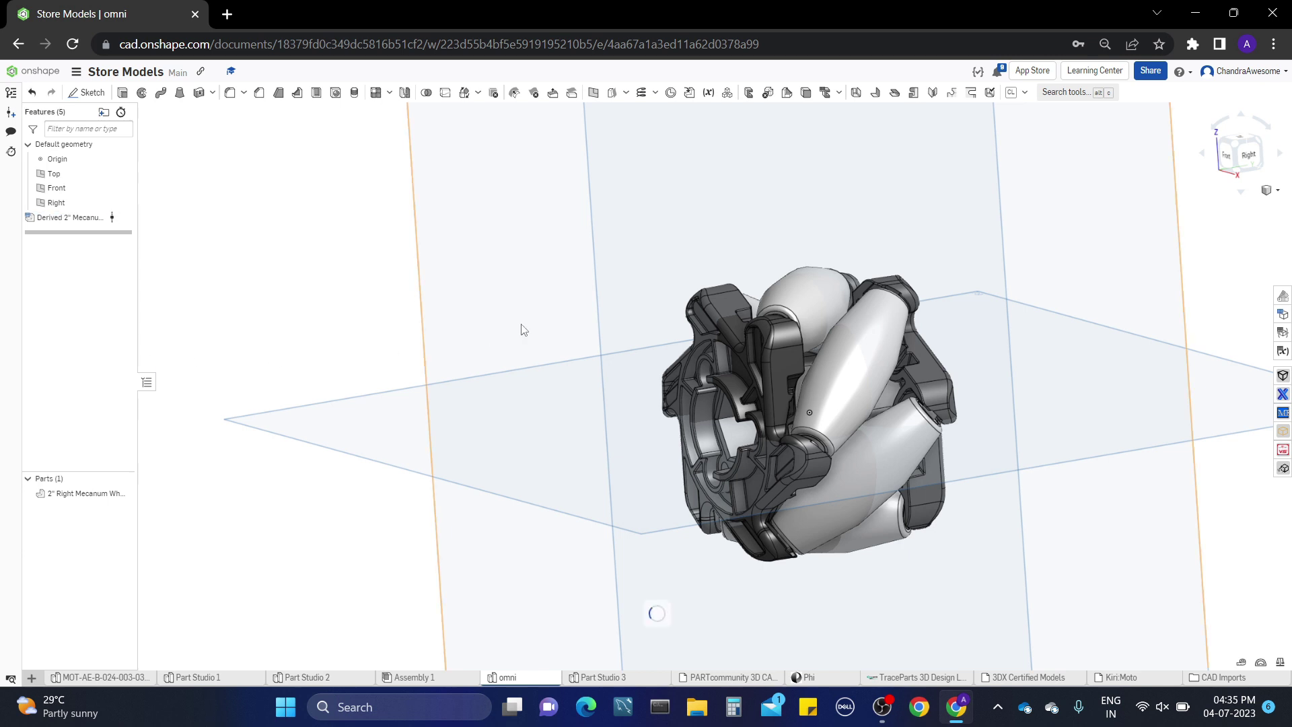
pyautogui.moveTo(520, 324); pyautogui.dragTo(542, 344, button='right')
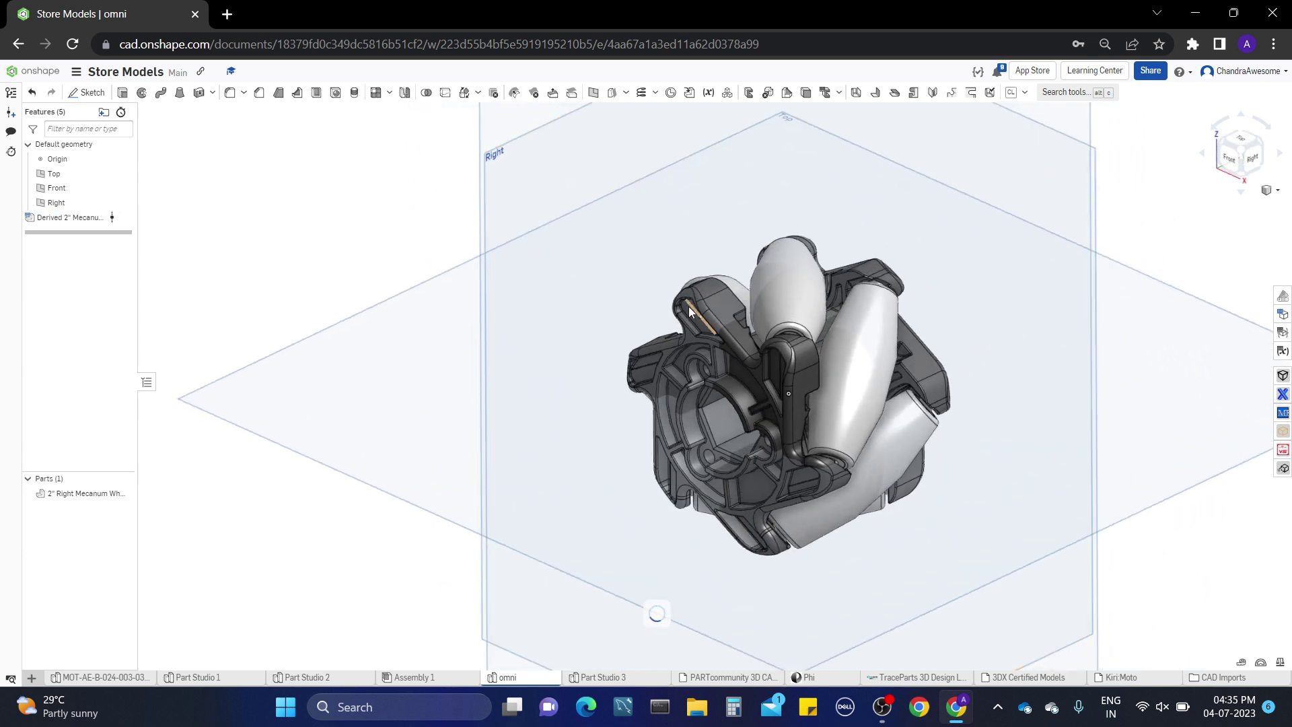
pyautogui.press('f')
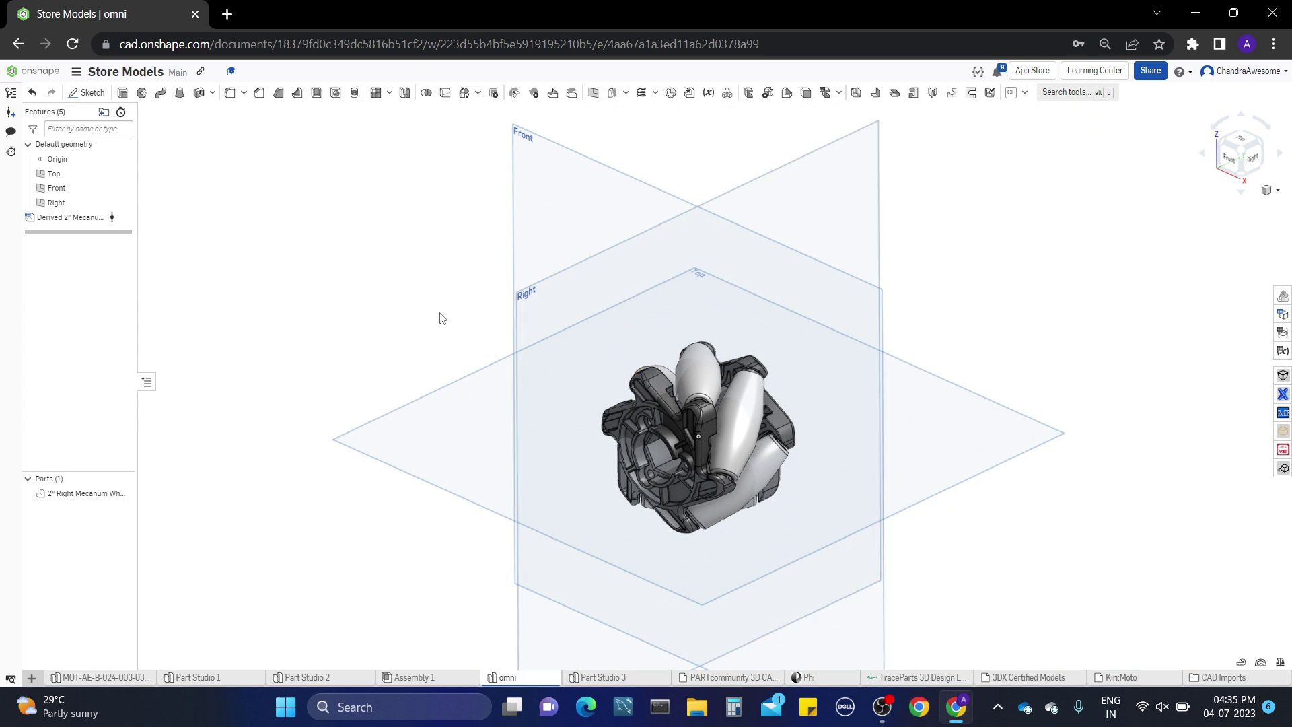
pyautogui.moveTo(478, 359); pyautogui.dragTo(760, 404, button='right')
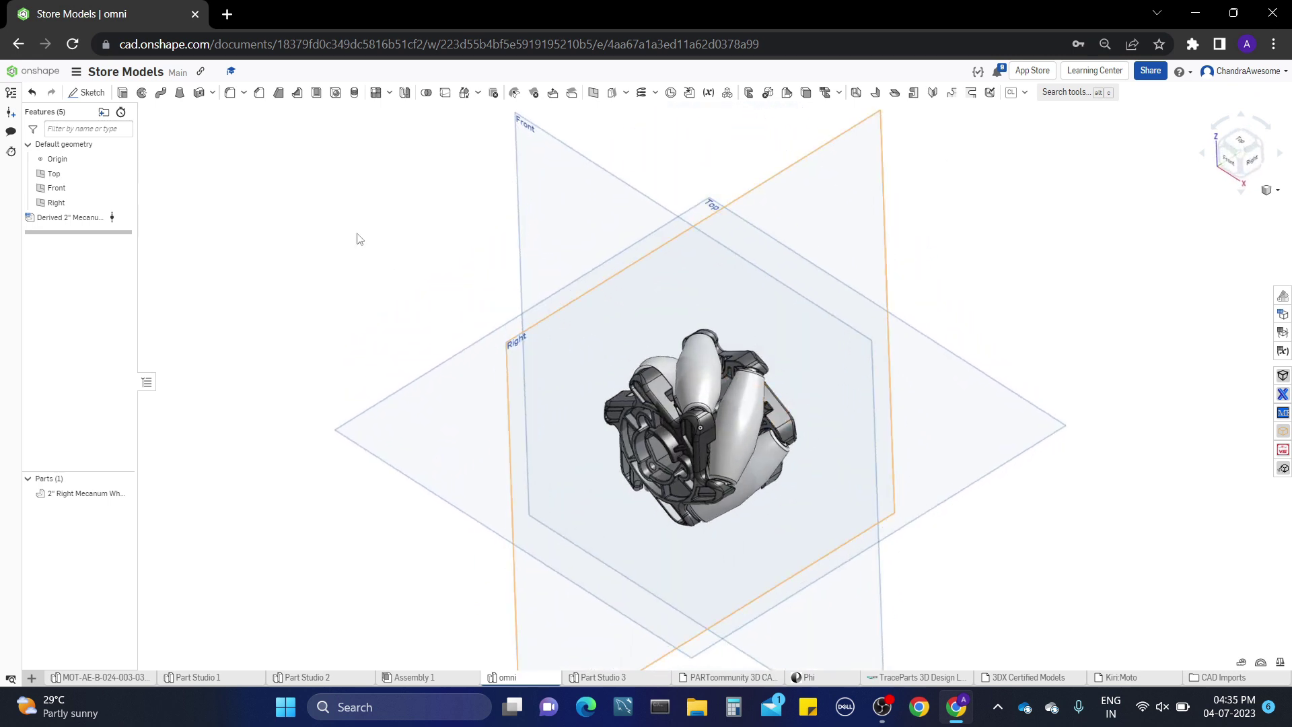
# Create a copy of the mecanum wheel with a Transform by XYZ, translated -3 in along Y
pyautogui.click(726, 403)
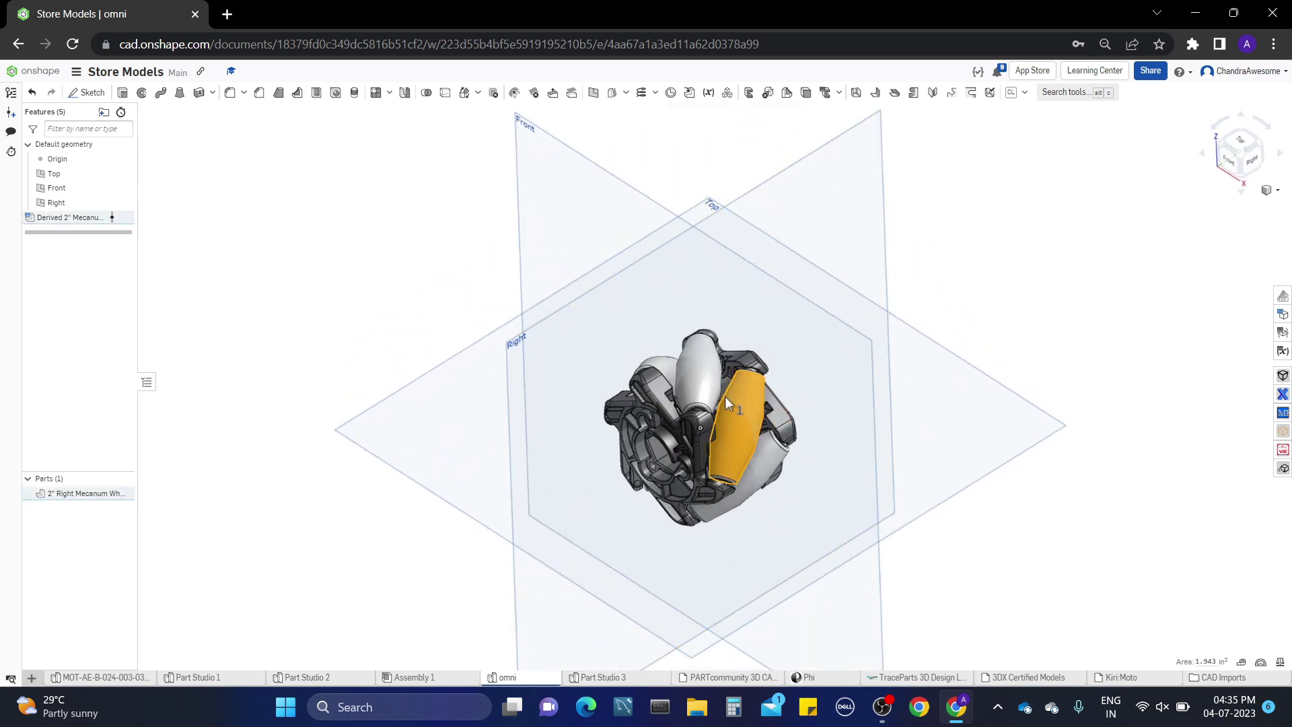
pyautogui.click(466, 93)
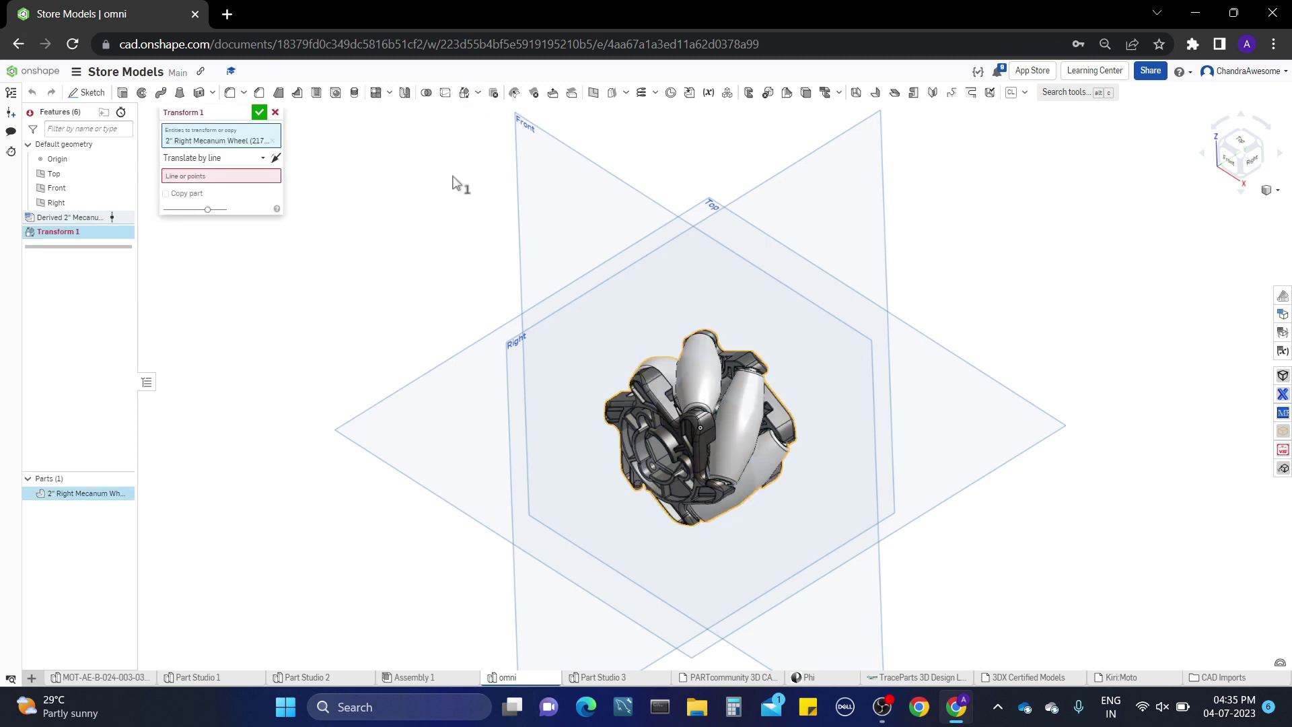
pyautogui.click(232, 159)
pyautogui.click(213, 206)
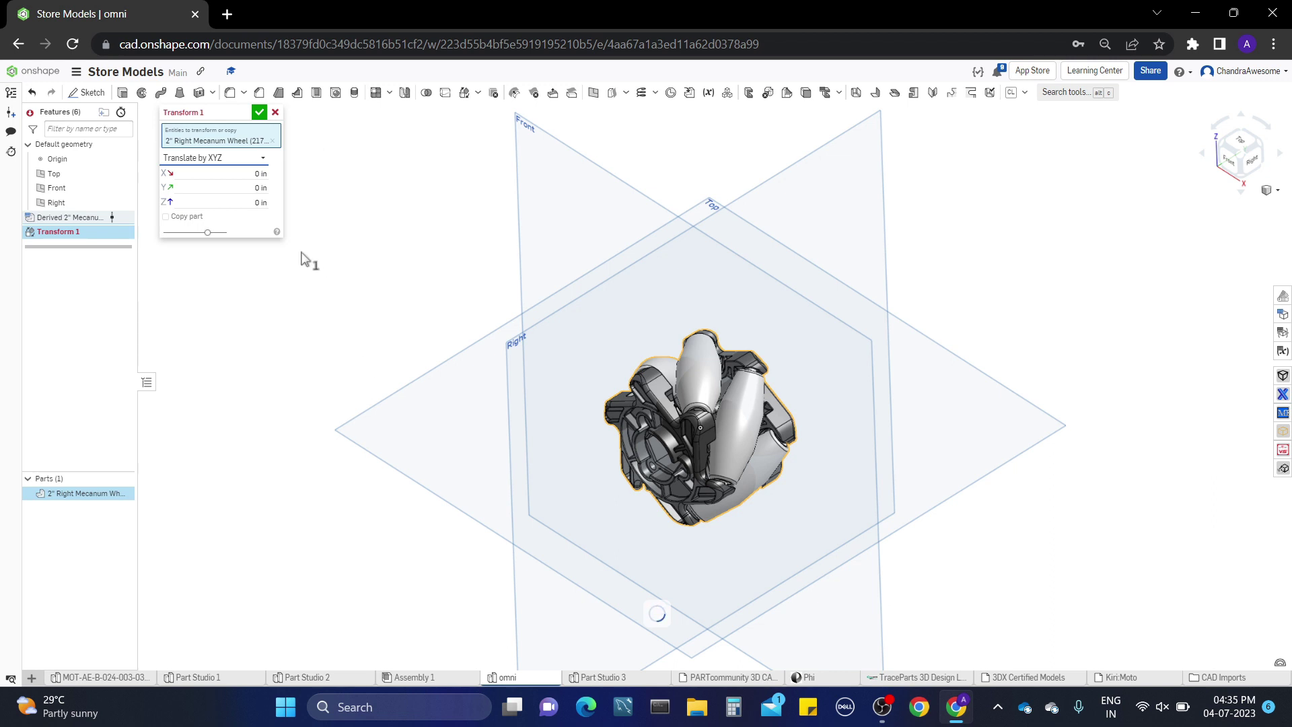
pyautogui.click(249, 190)
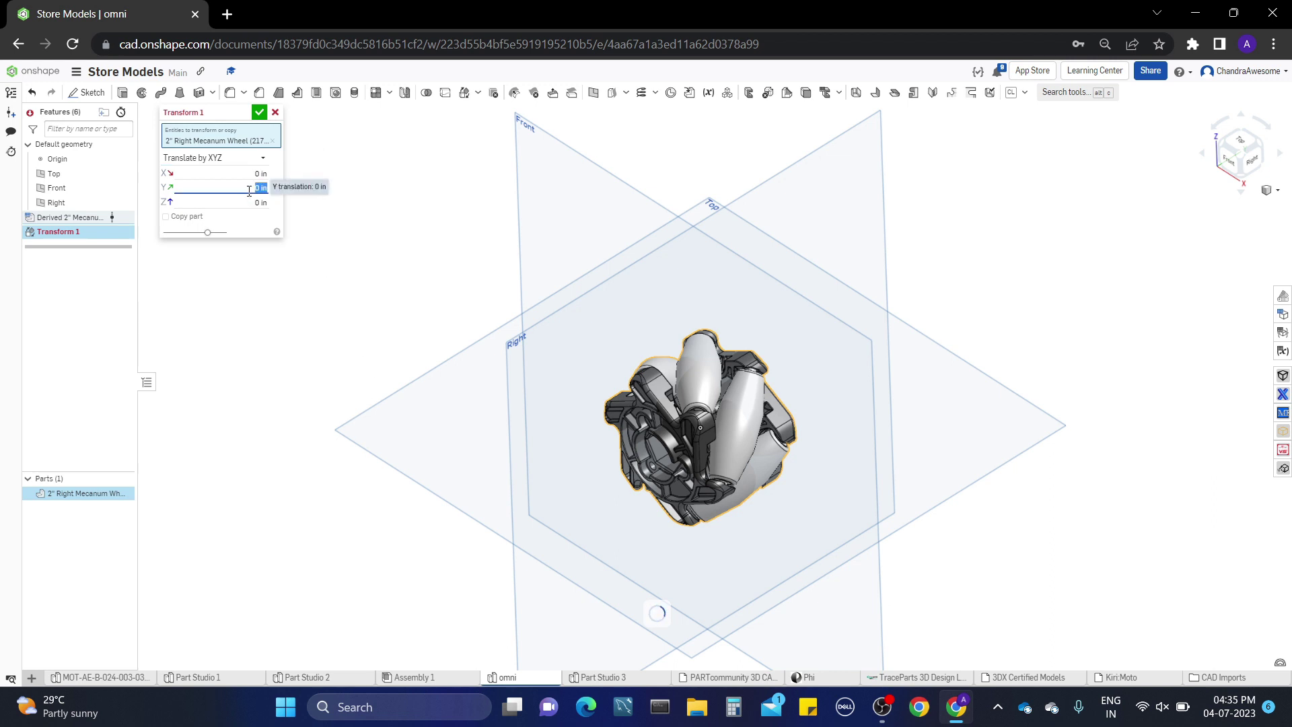
pyautogui.press('BackSpace')
pyautogui.write('-3')
pyautogui.press('Return')
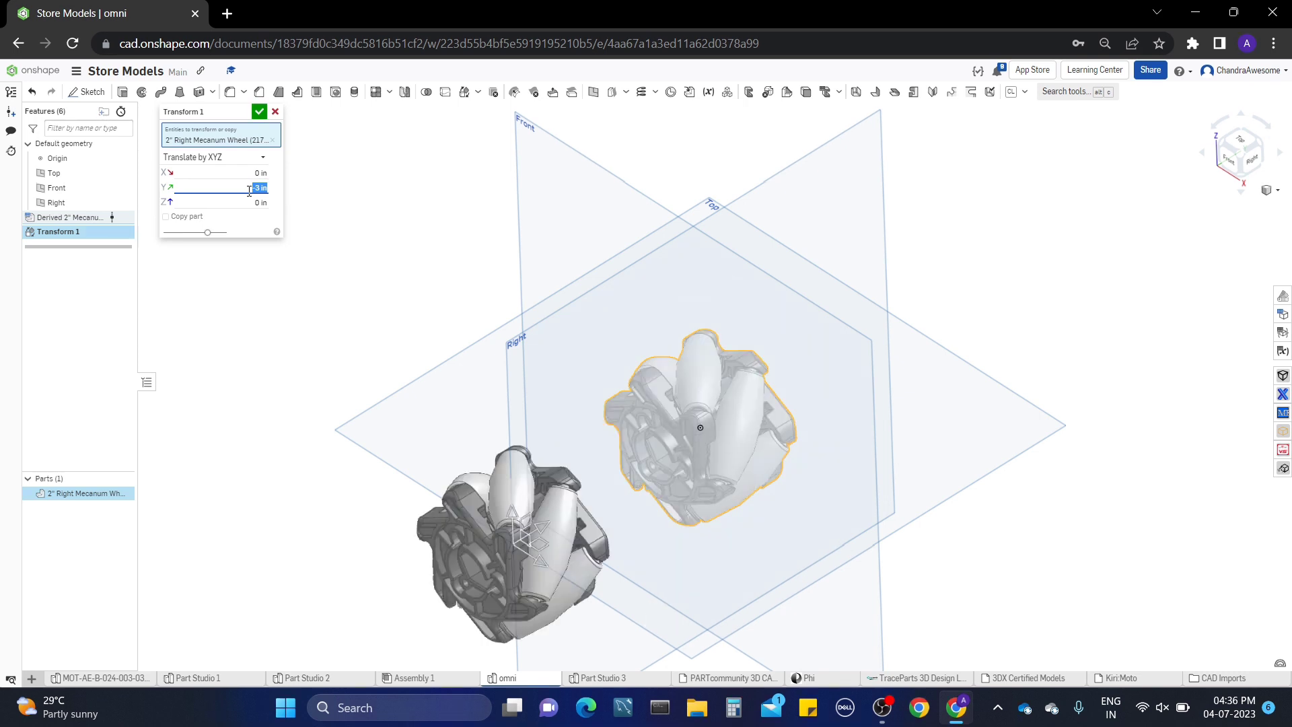
pyautogui.moveTo(427, 254)
pyautogui.mouseDown(button='right')
pyautogui.moveTo(401, 297)
pyautogui.moveTo(413, 329)
pyautogui.moveTo(441, 259)
pyautogui.mouseUp(button='right')
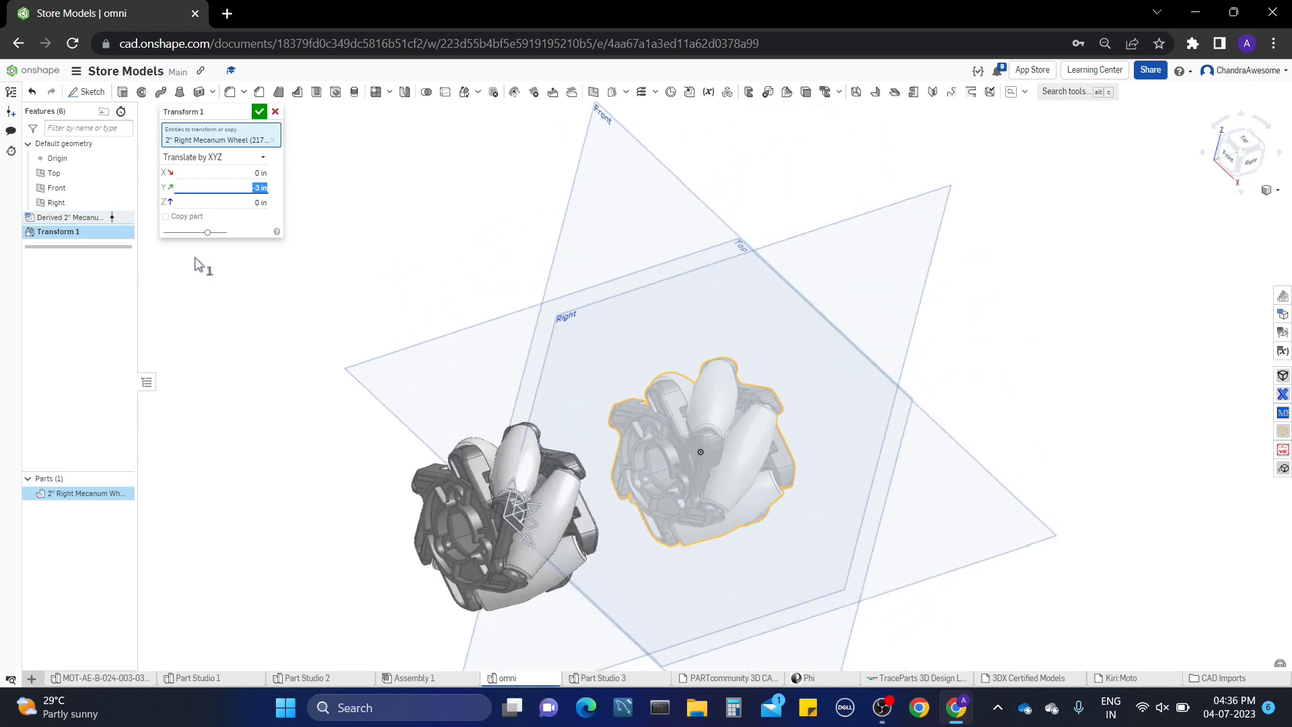
pyautogui.click(169, 216)
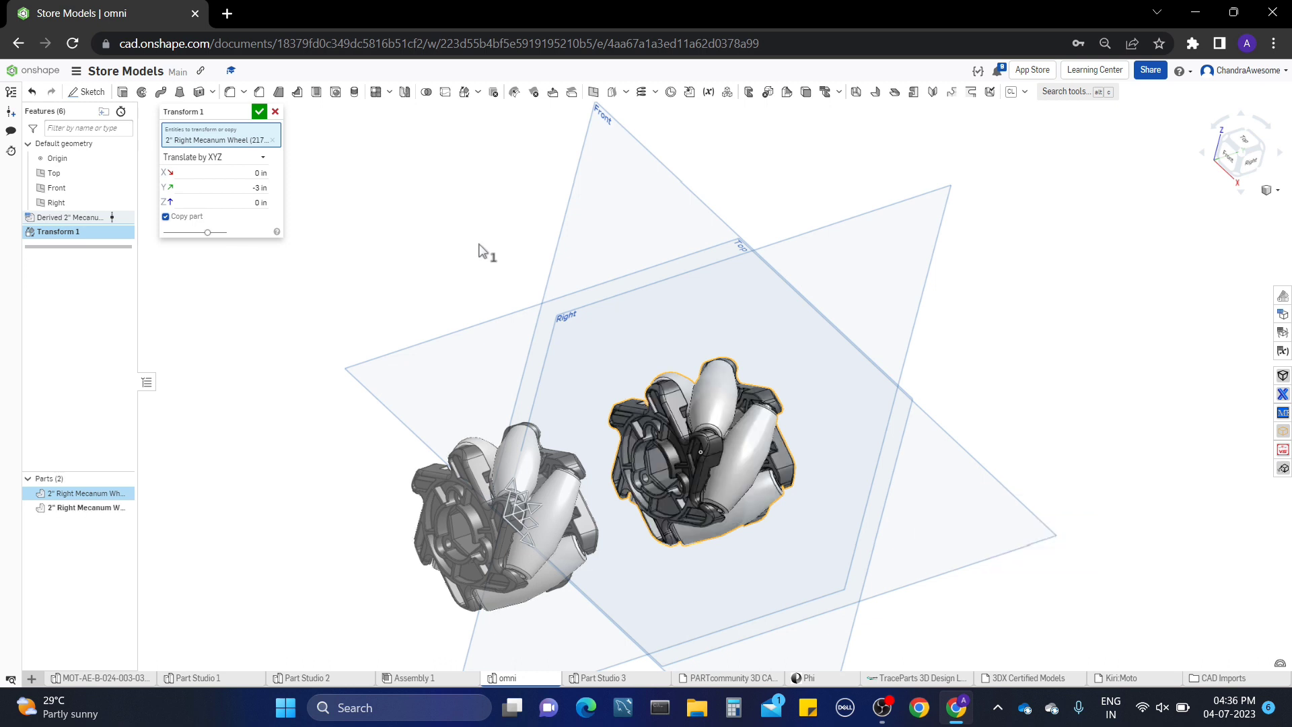
pyautogui.click(259, 112)
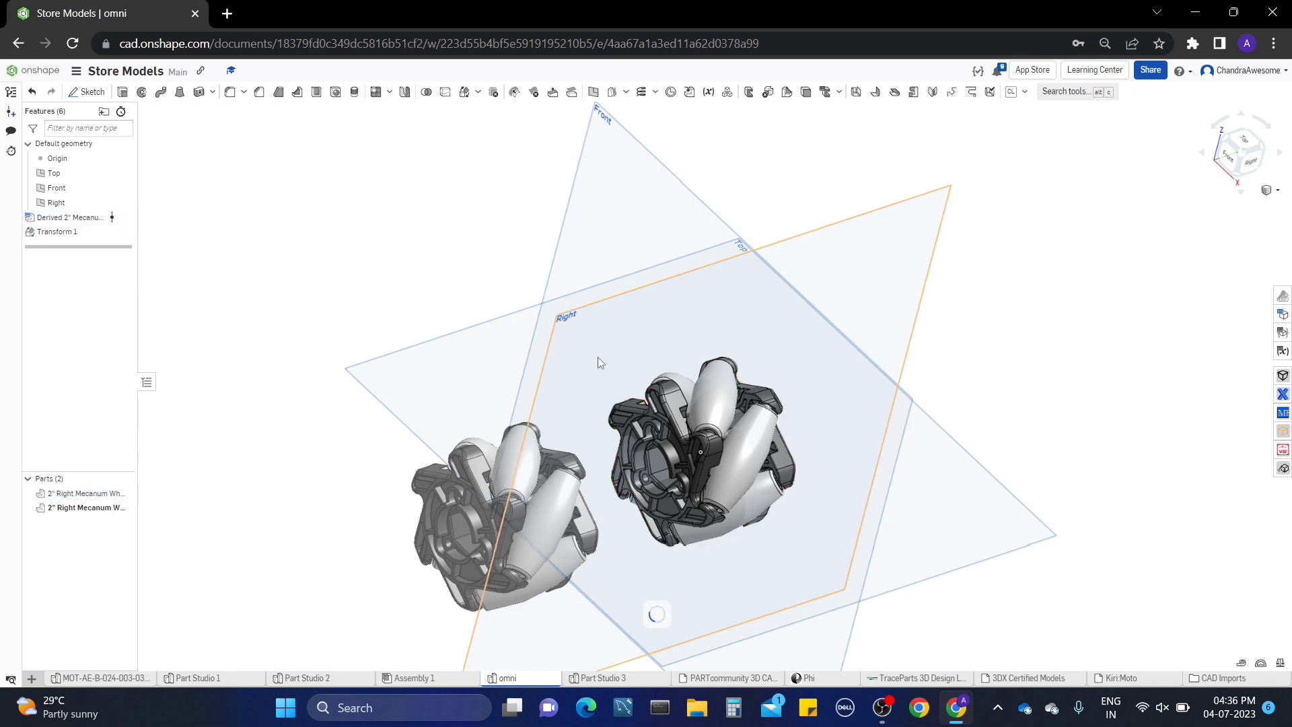
# Move the original mecanum wheel at the origin 3 in along Y with a Transform by XYZ, without copying it
pyautogui.moveTo(597, 361); pyautogui.dragTo(623, 479, button='right')
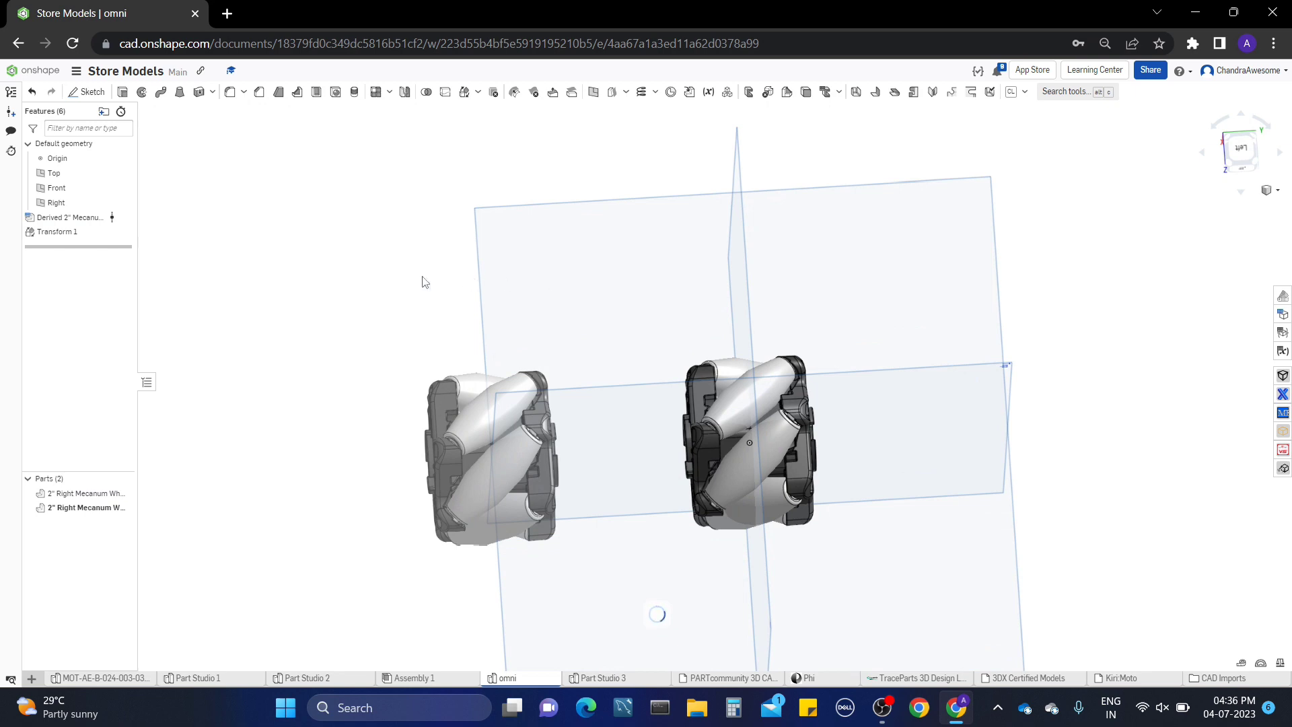
pyautogui.moveTo(640, 357); pyautogui.dragTo(668, 403, button='right')
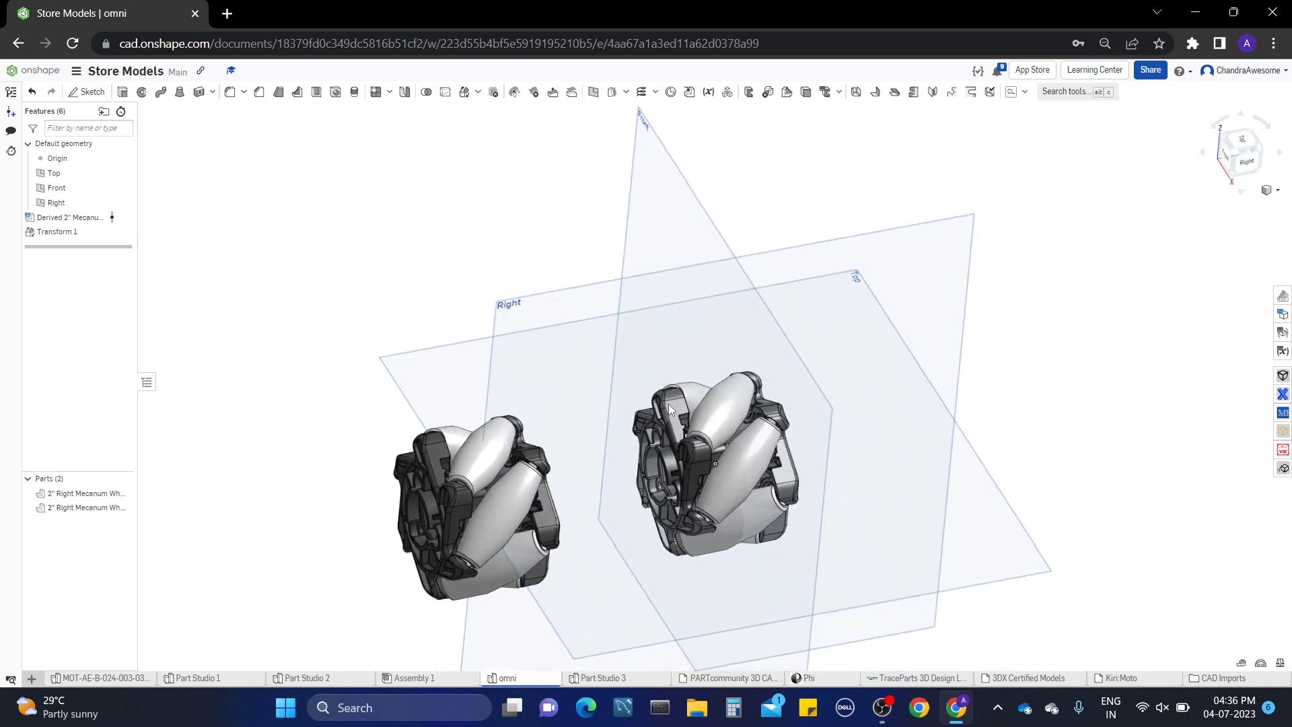
pyautogui.click(464, 94)
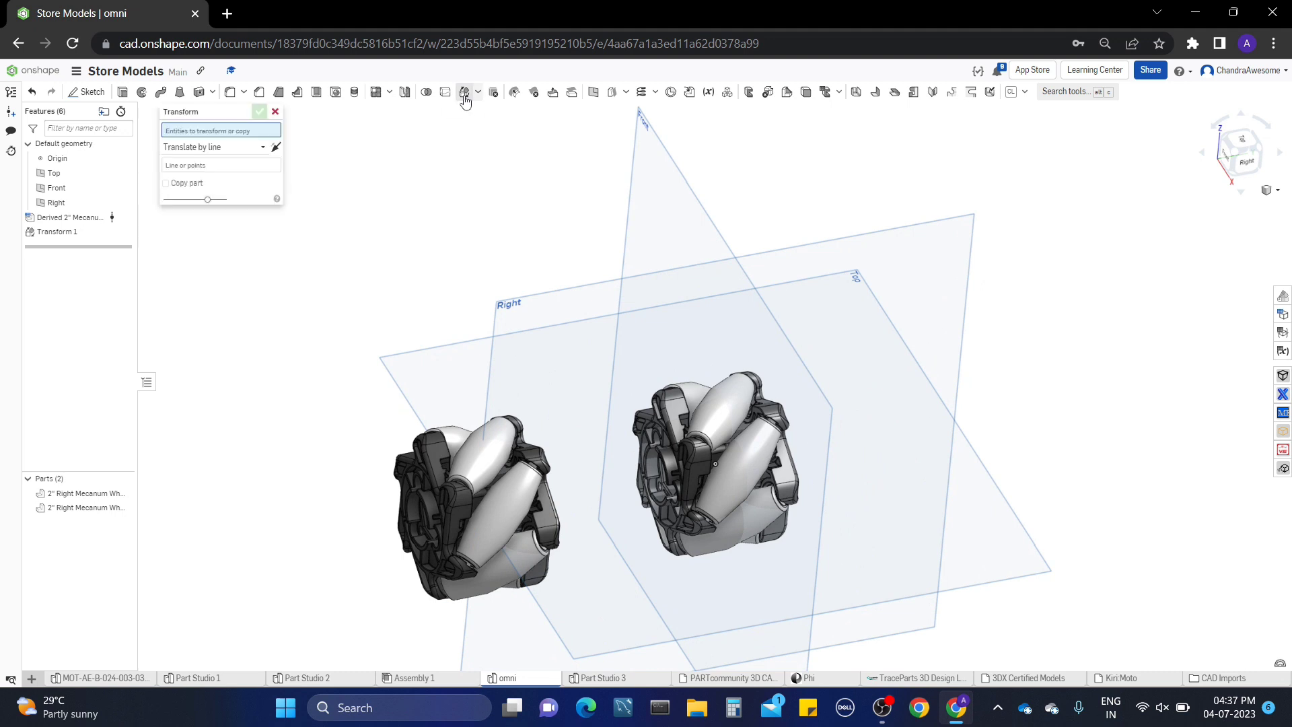
pyautogui.click(650, 394)
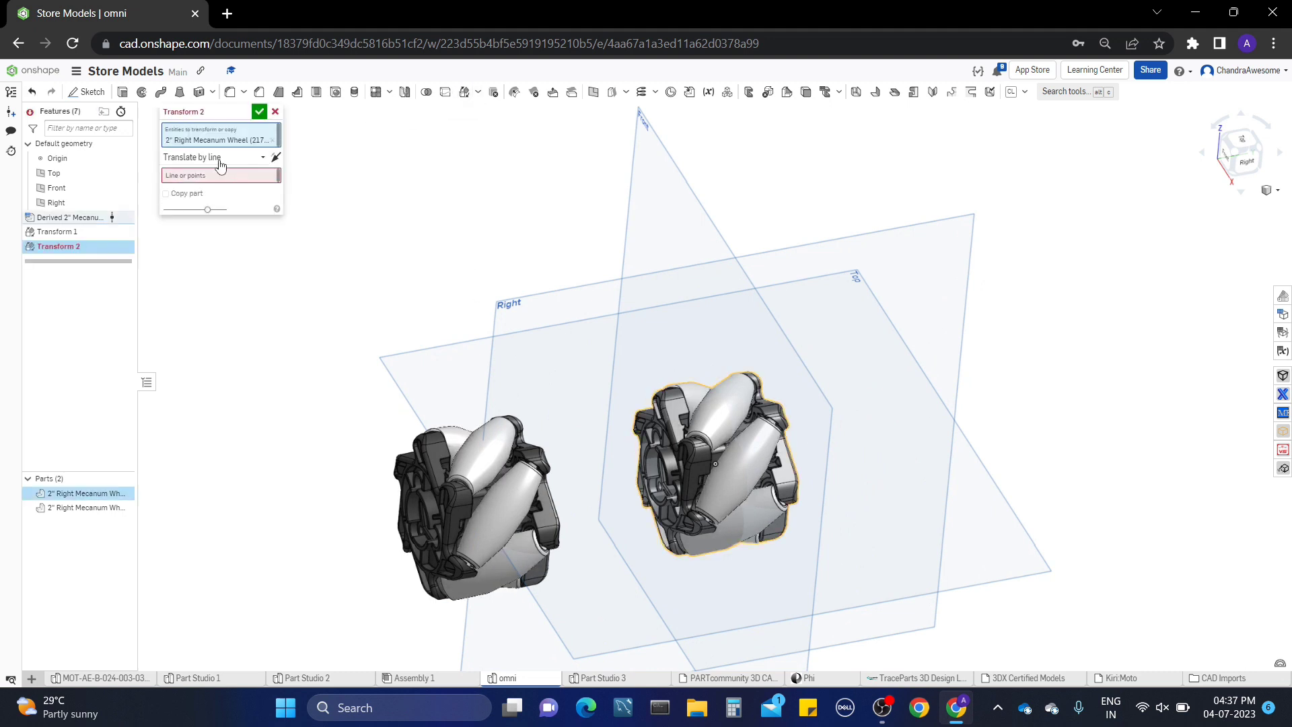
pyautogui.click(219, 157)
pyautogui.click(216, 204)
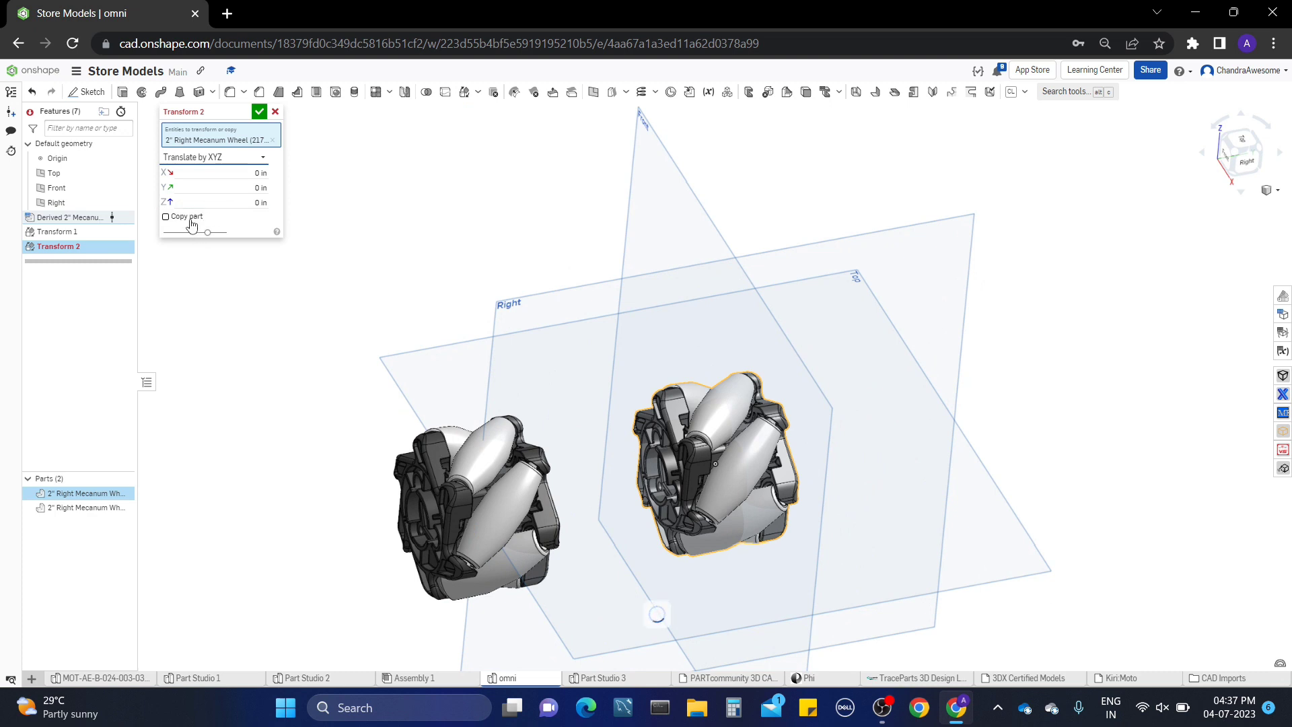
pyautogui.click(229, 187)
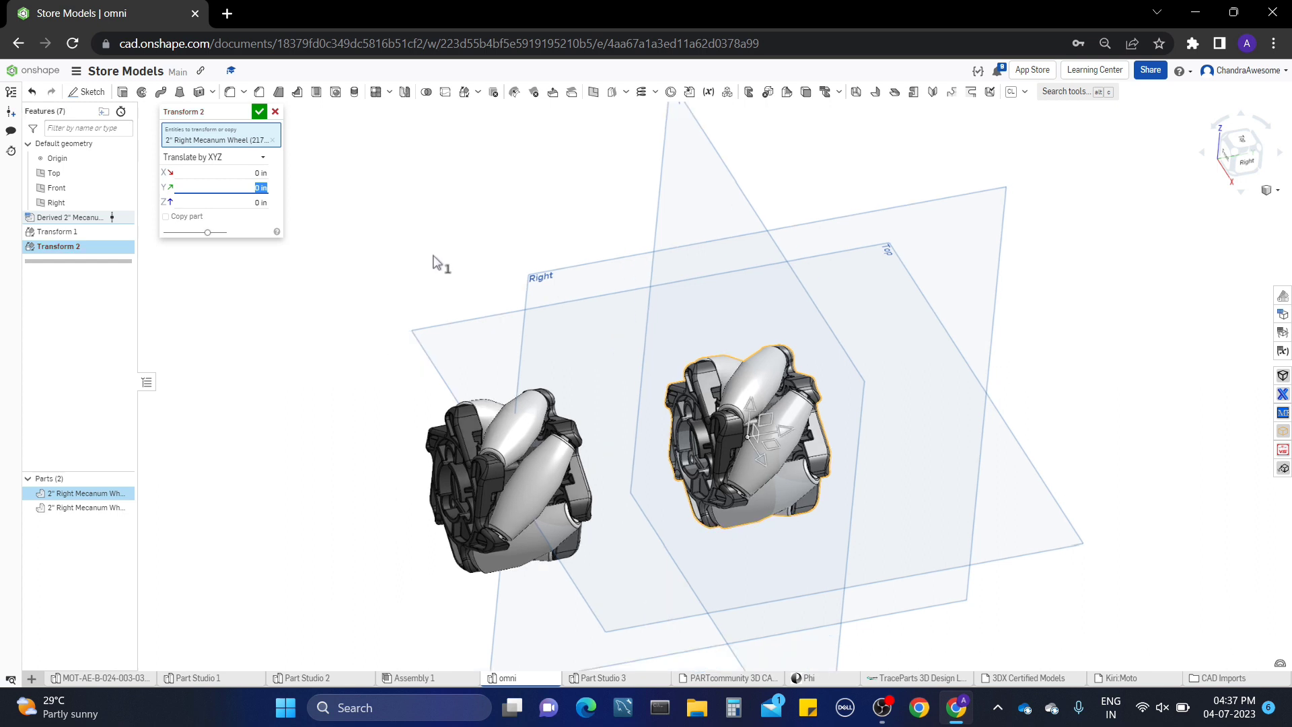
pyautogui.write('3')
pyautogui.press('Return')
pyautogui.moveTo(475, 254); pyautogui.dragTo(464, 291, button='right')
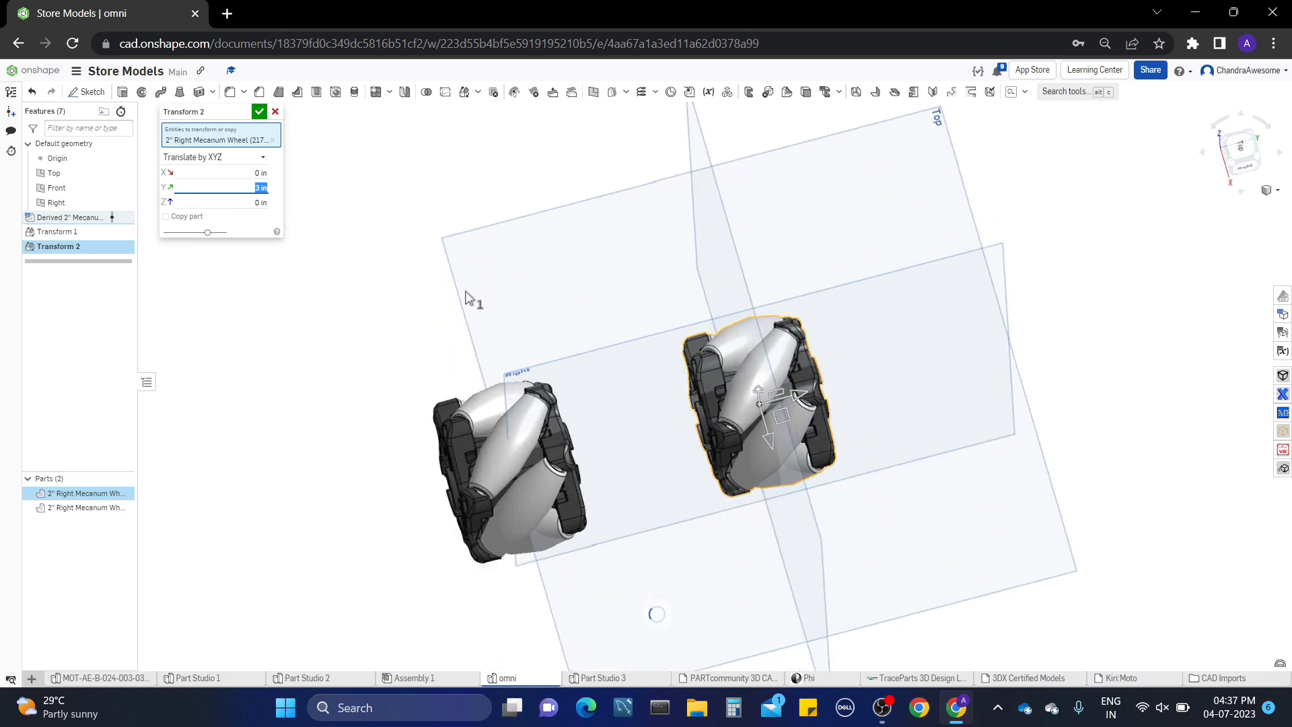
pyautogui.click(259, 113)
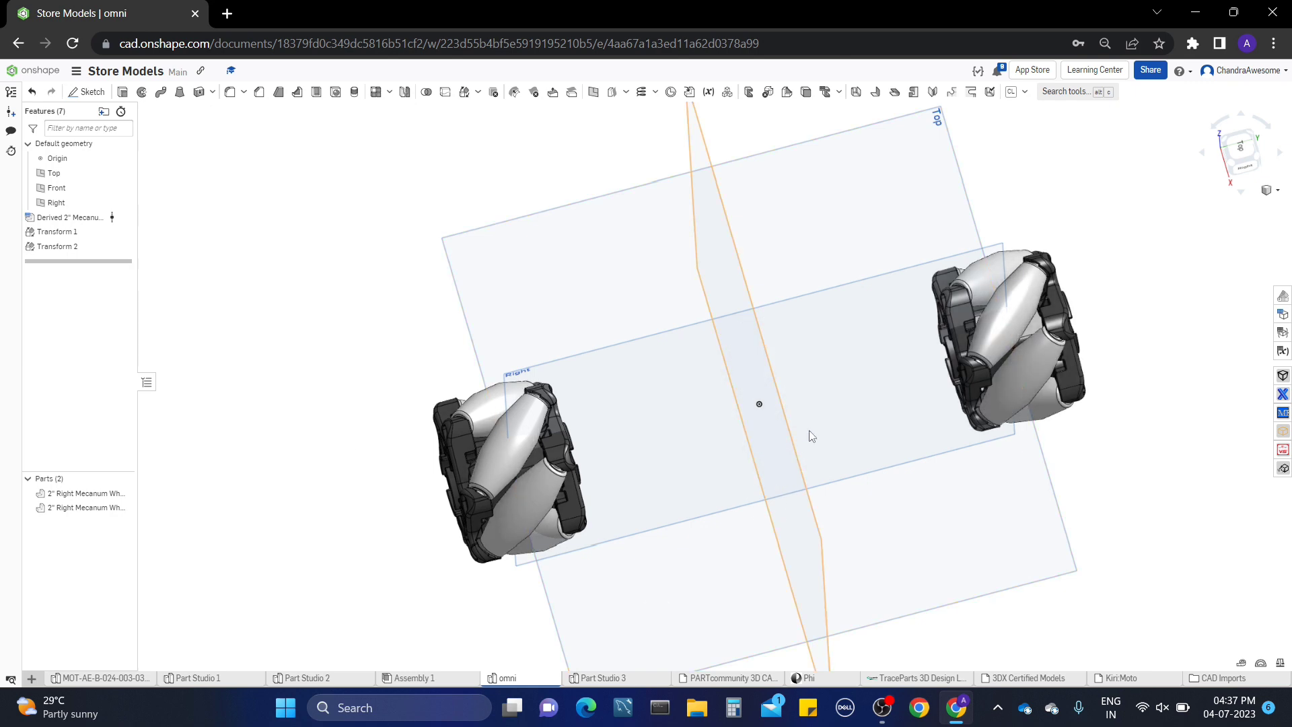
# Search the 3Dfindit parts catalog for "dc motor" and open the igus drylin E DC motors product
pyautogui.moveTo(810, 436); pyautogui.dragTo(549, 449, button='right')
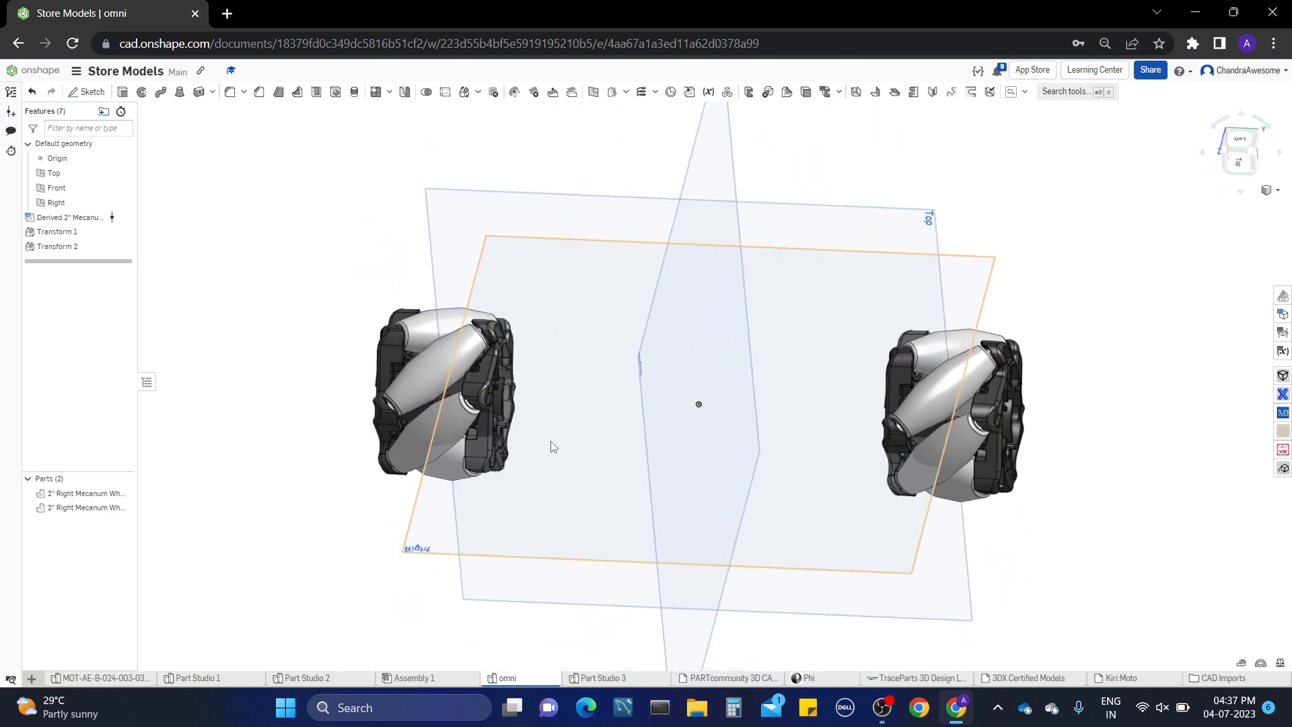
pyautogui.moveTo(644, 409); pyautogui.dragTo(674, 451, button='right')
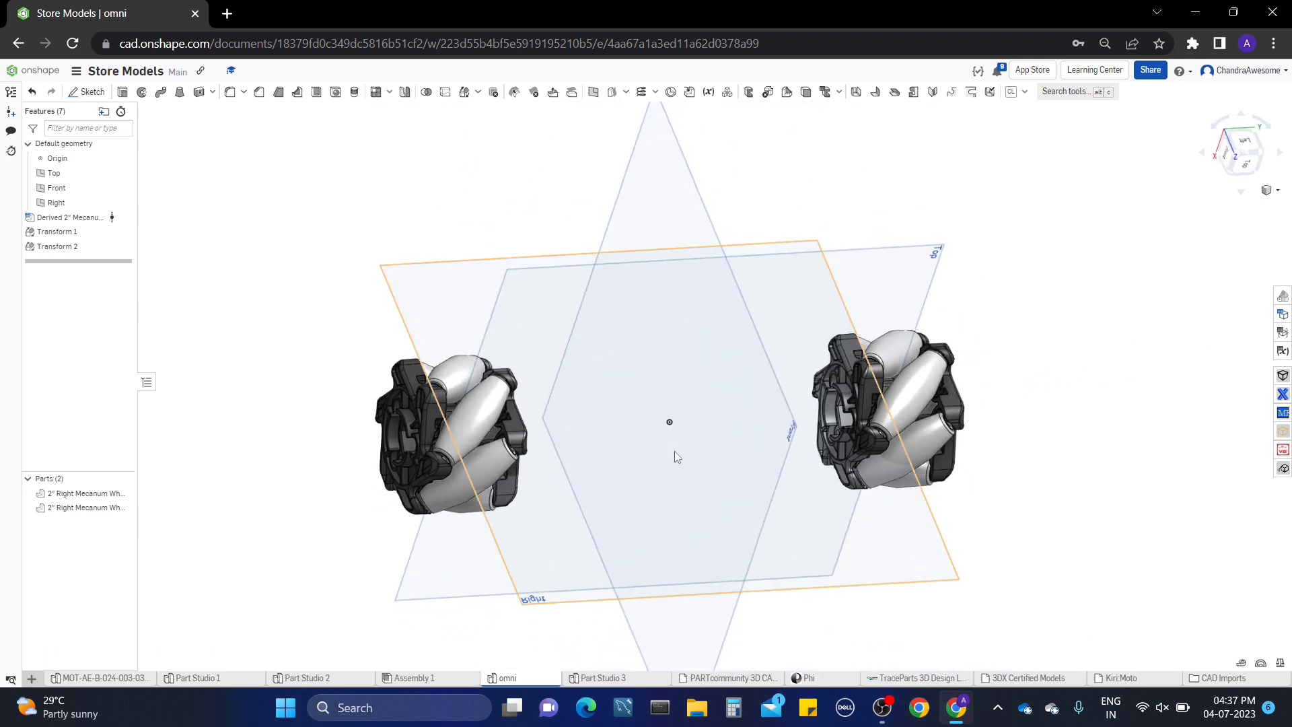
pyautogui.click(1283, 432)
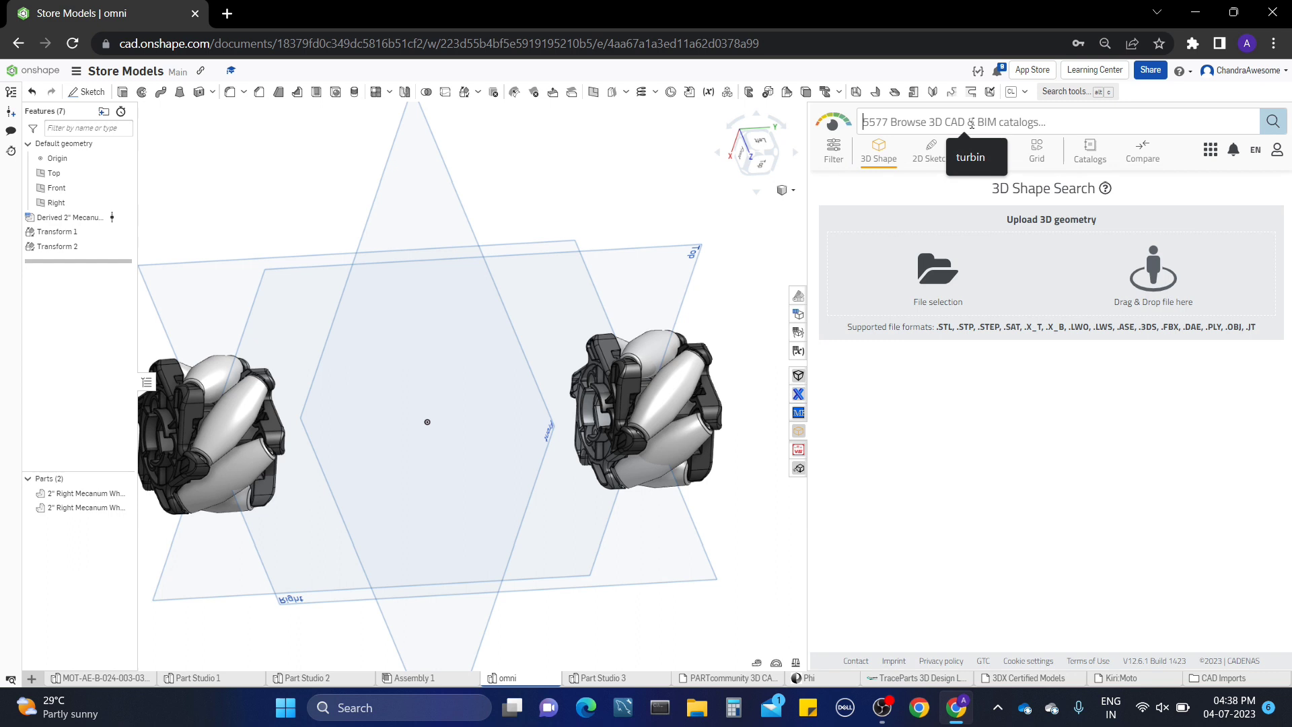
pyautogui.write('dc')
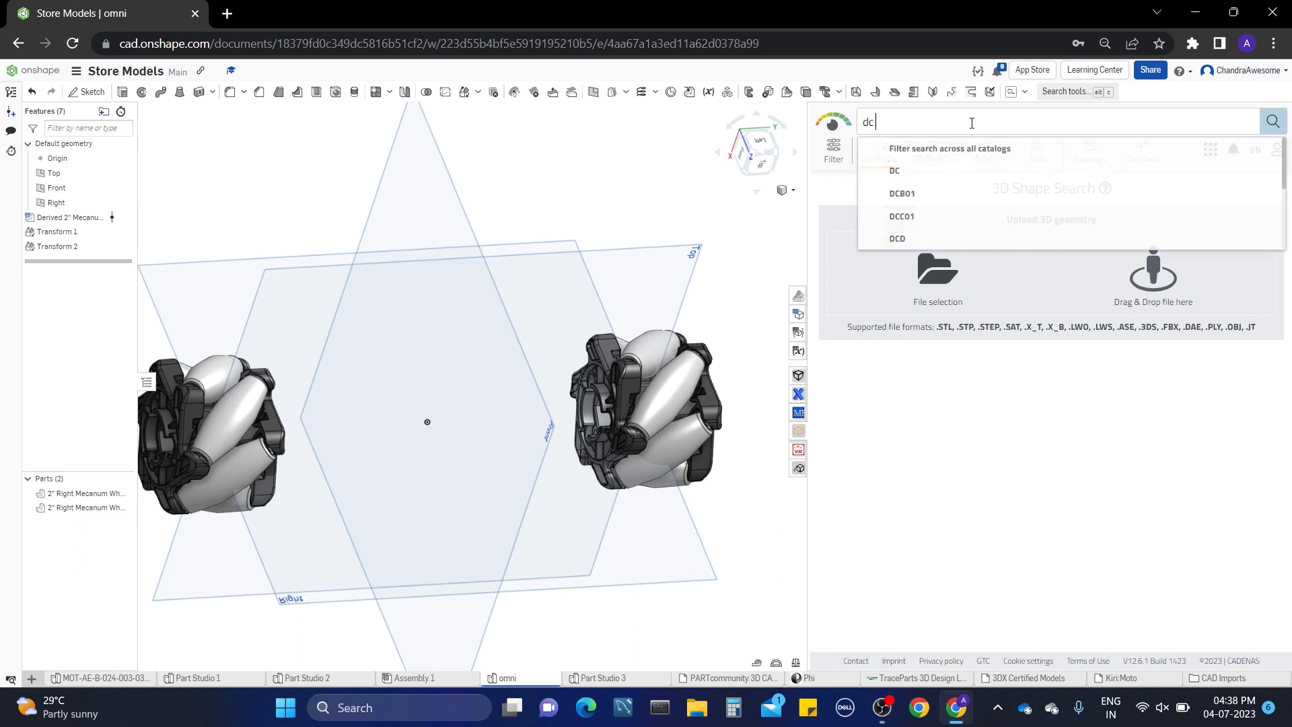
pyautogui.write(' motor')
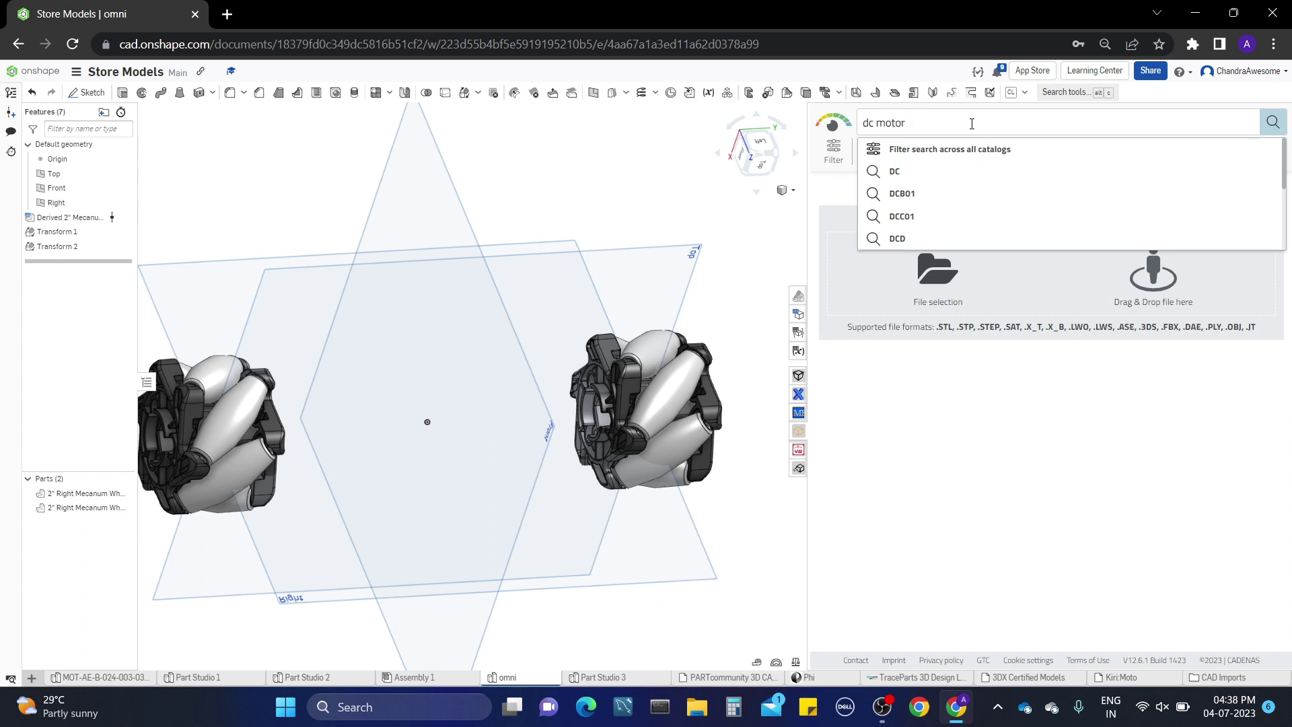
pyautogui.press('Return')
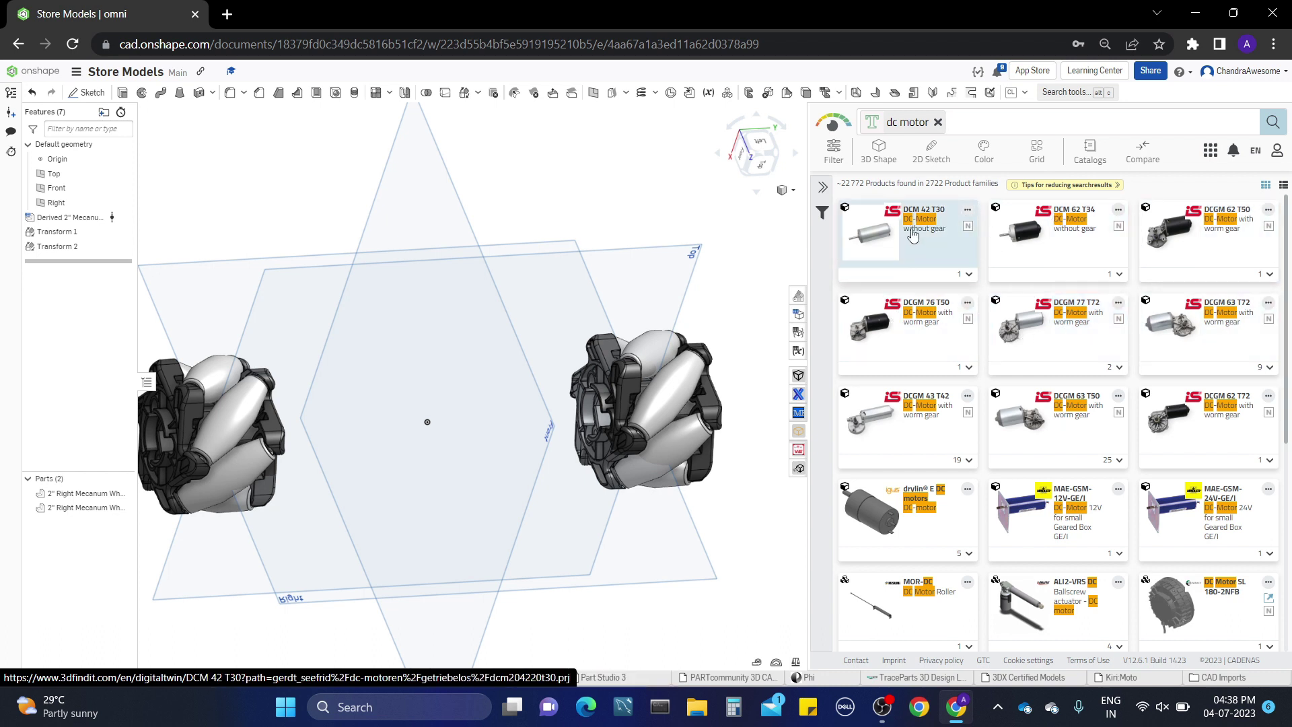
pyautogui.click(897, 515)
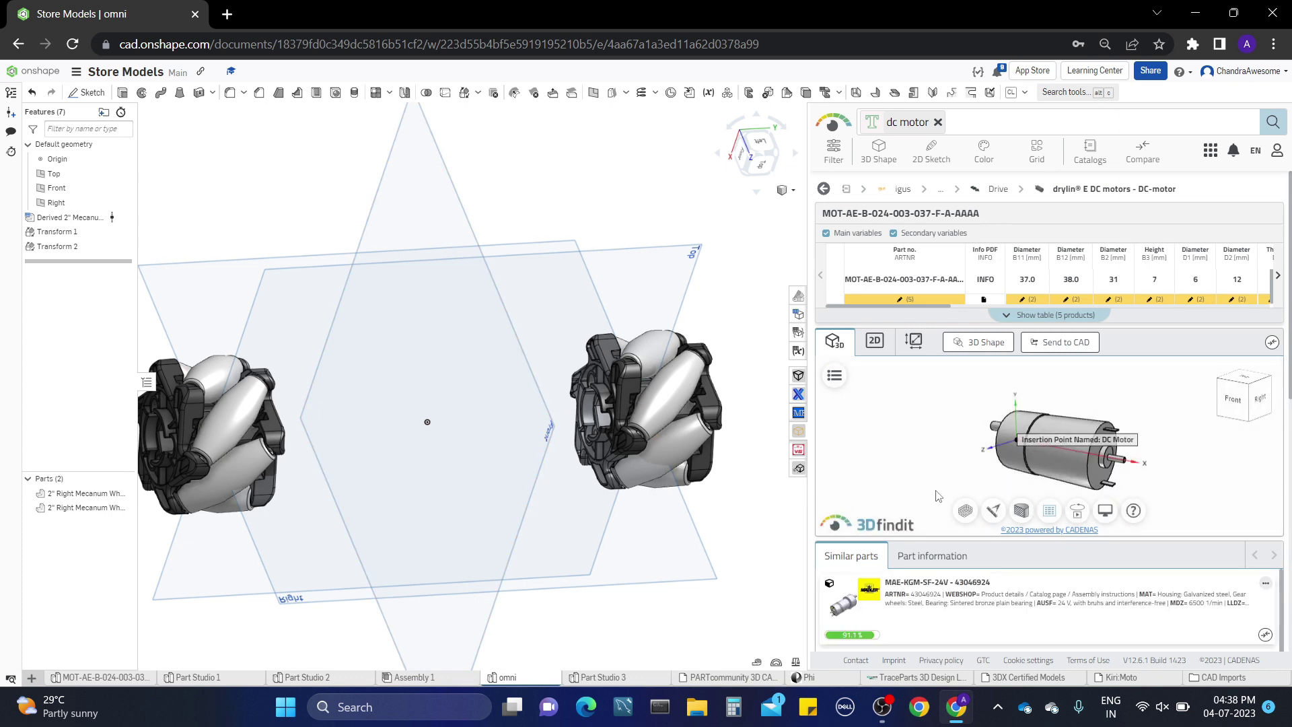
# Examine the drylin E DC motor's shaft, mounting face and body in the catalog's 3D preview
pyautogui.moveTo(1027, 430)
pyautogui.mouseDown()
pyautogui.moveTo(1071, 480)
pyautogui.moveTo(1038, 428)
pyautogui.mouseUp()
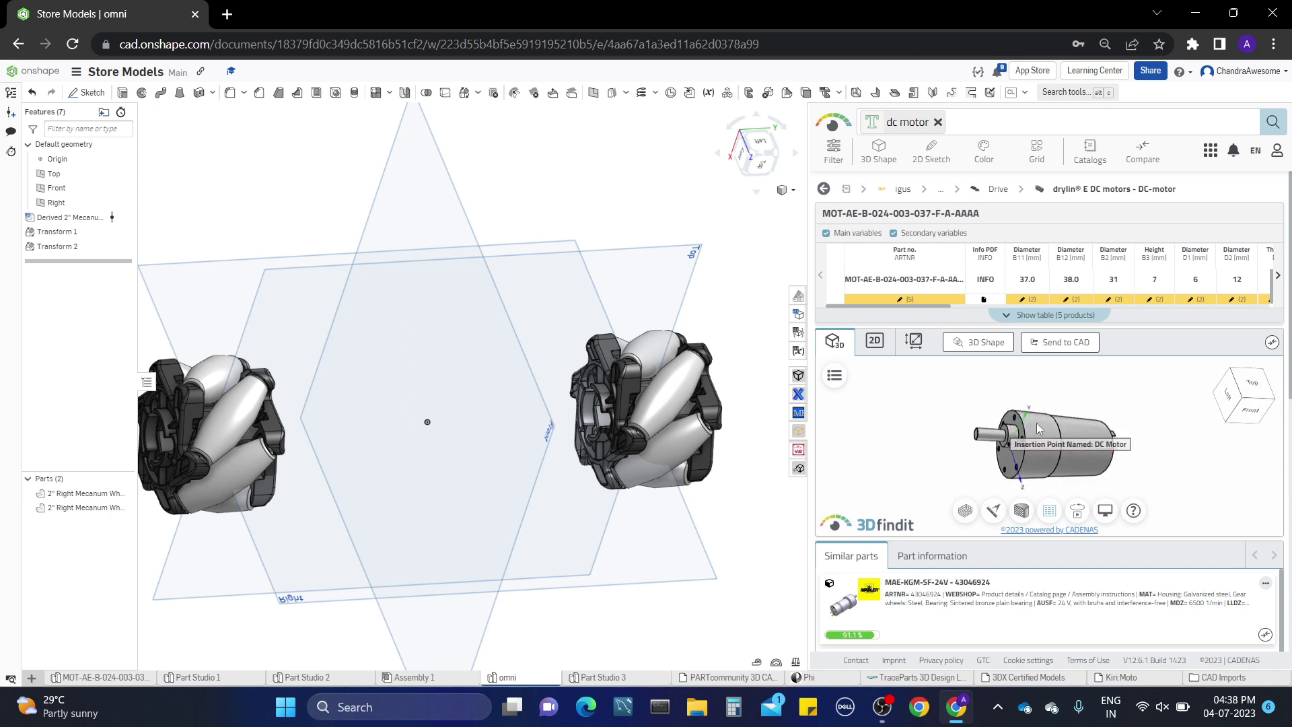
pyautogui.scroll(10, 1038, 428)
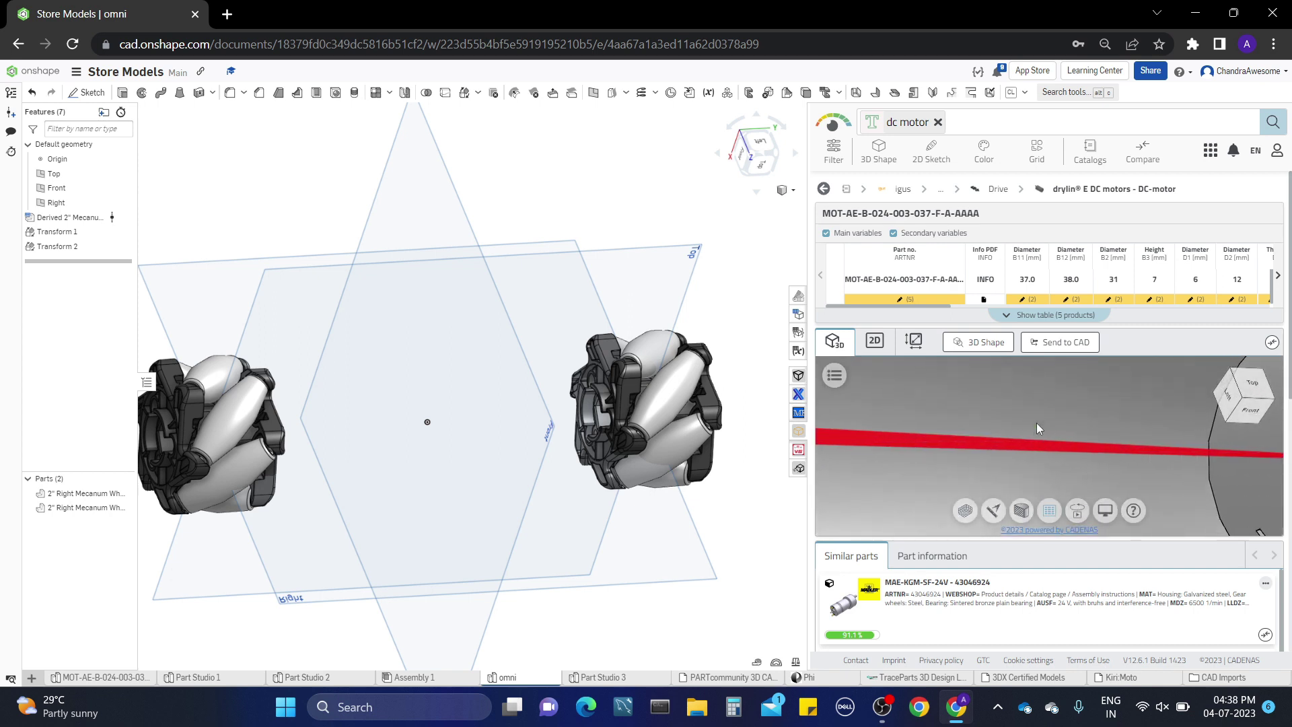
pyautogui.scroll(-10, 1037, 426)
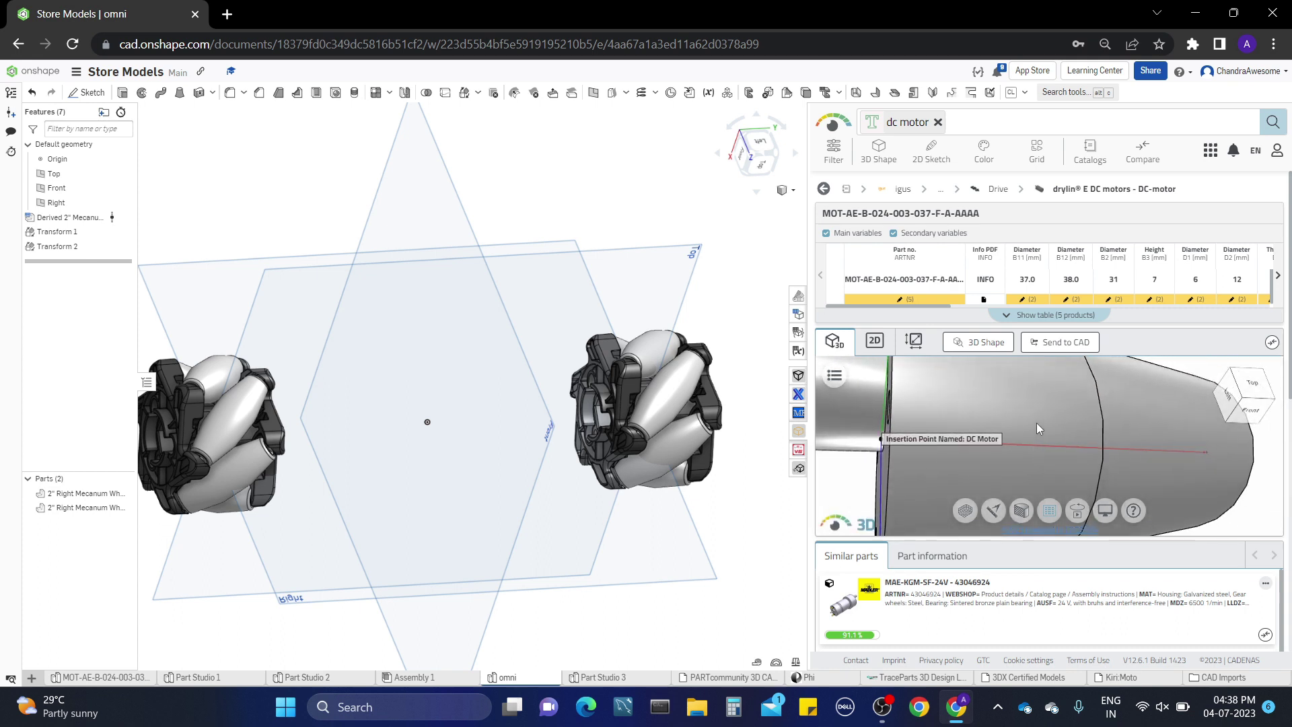
pyautogui.scroll(5, 1036, 422)
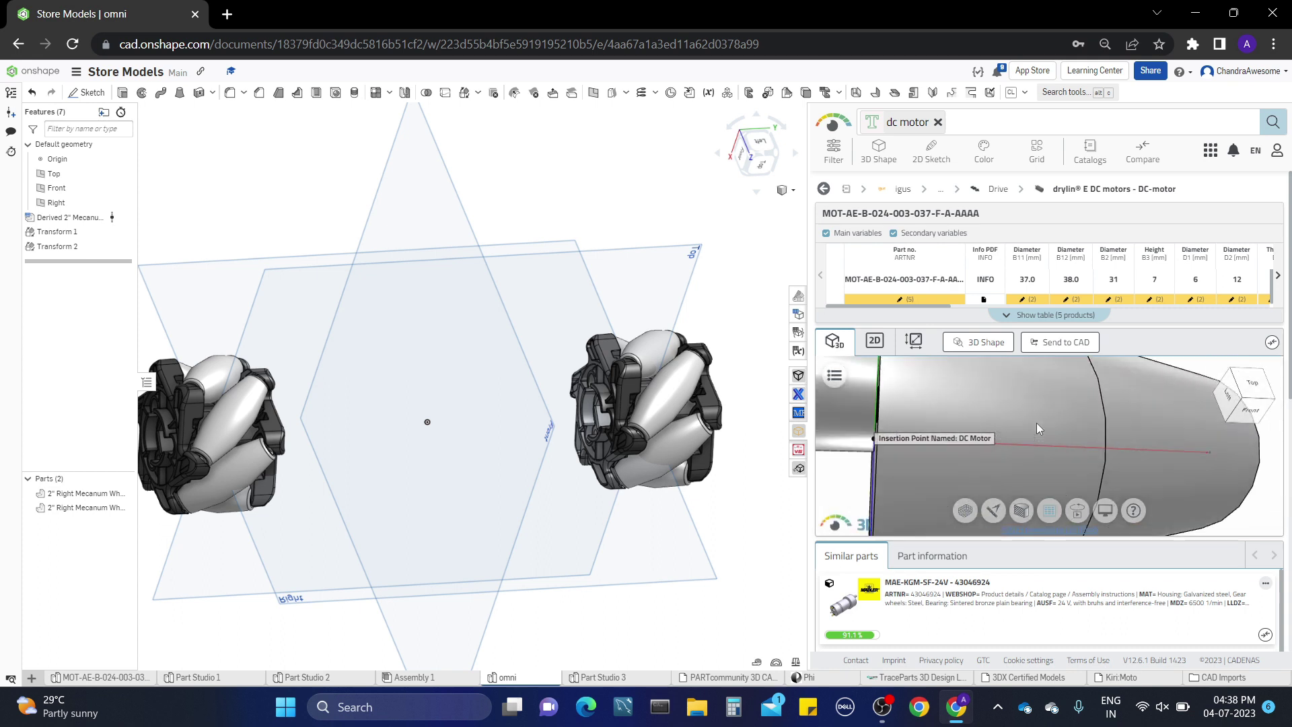
pyautogui.scroll(-5, 1036, 423)
pyautogui.scroll(-3, 1036, 423)
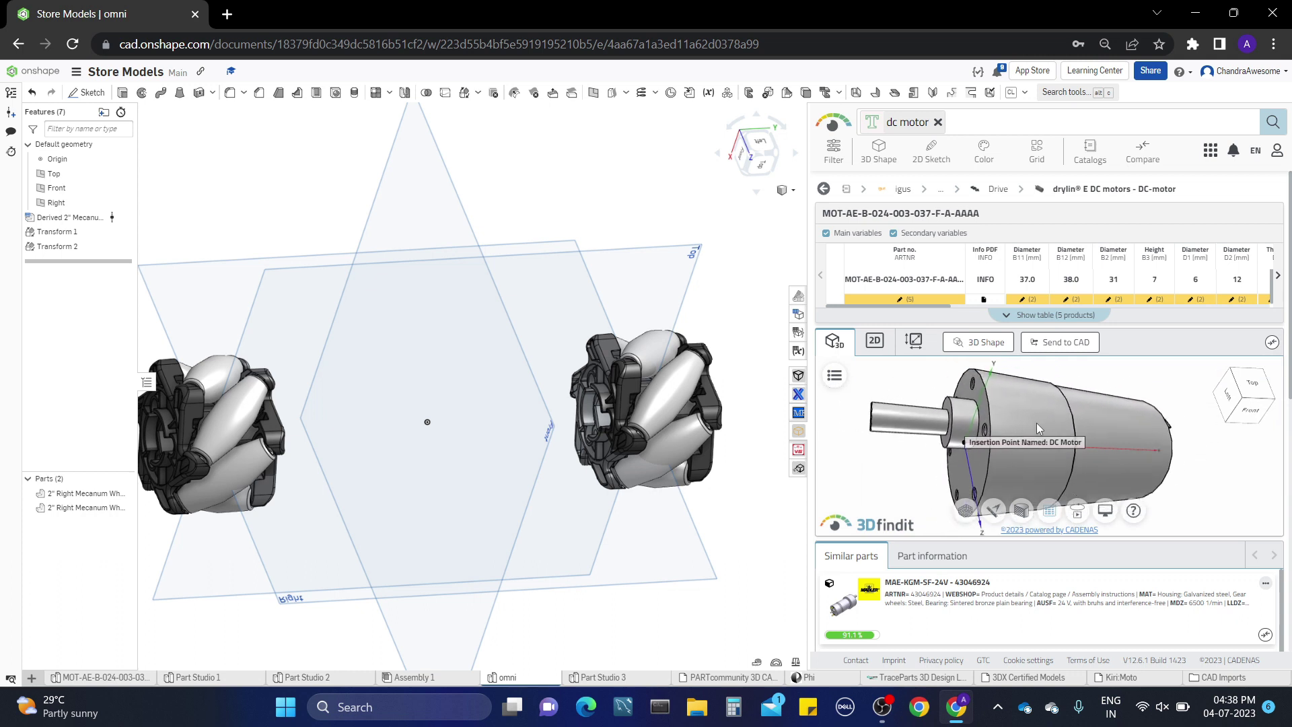
pyautogui.scroll(2, 1036, 422)
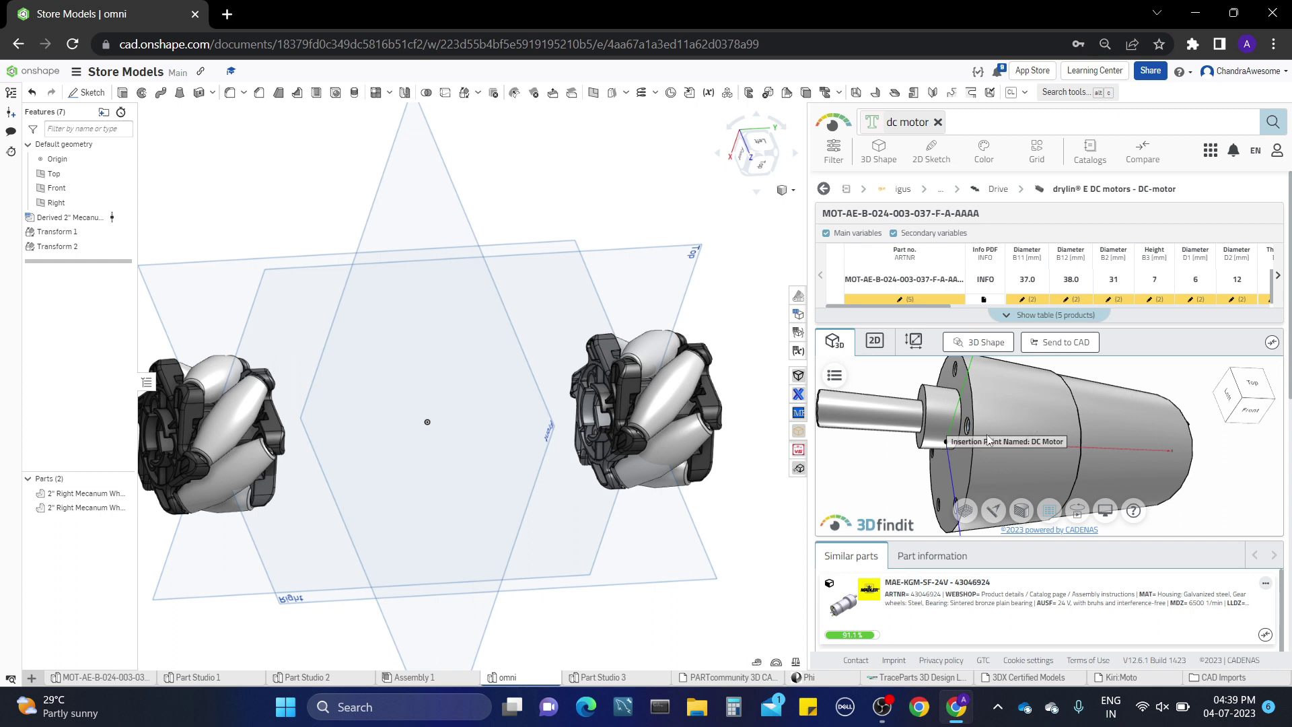
pyautogui.click(919, 444)
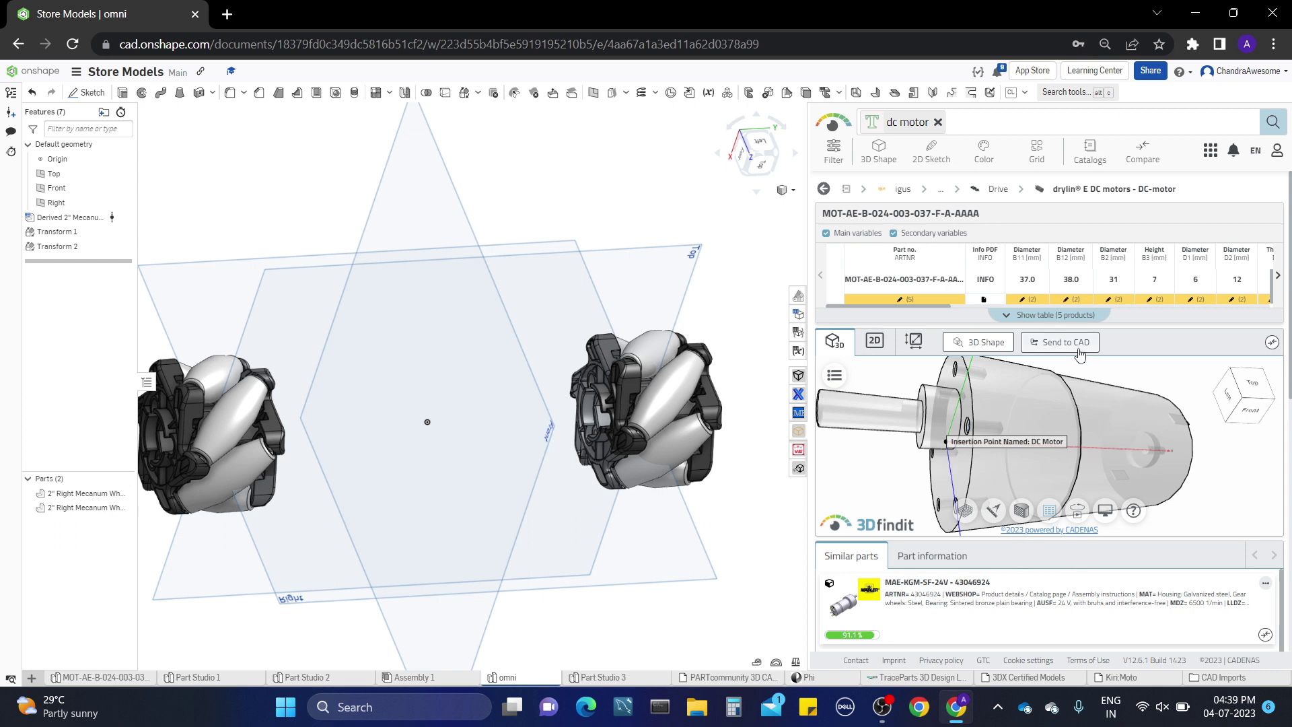
# Run a 3D shape search based on this motor and reopen the drylin E DC motors product from the results
pyautogui.click(992, 344)
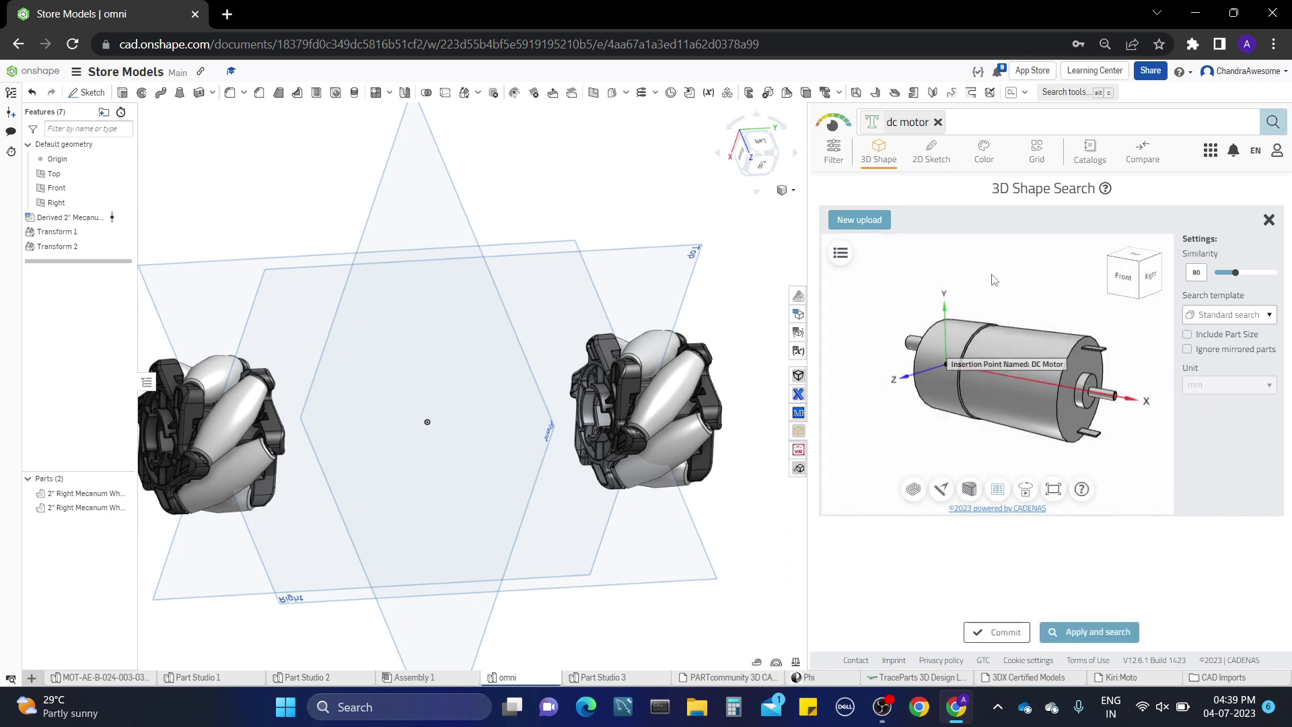
pyautogui.click(983, 636)
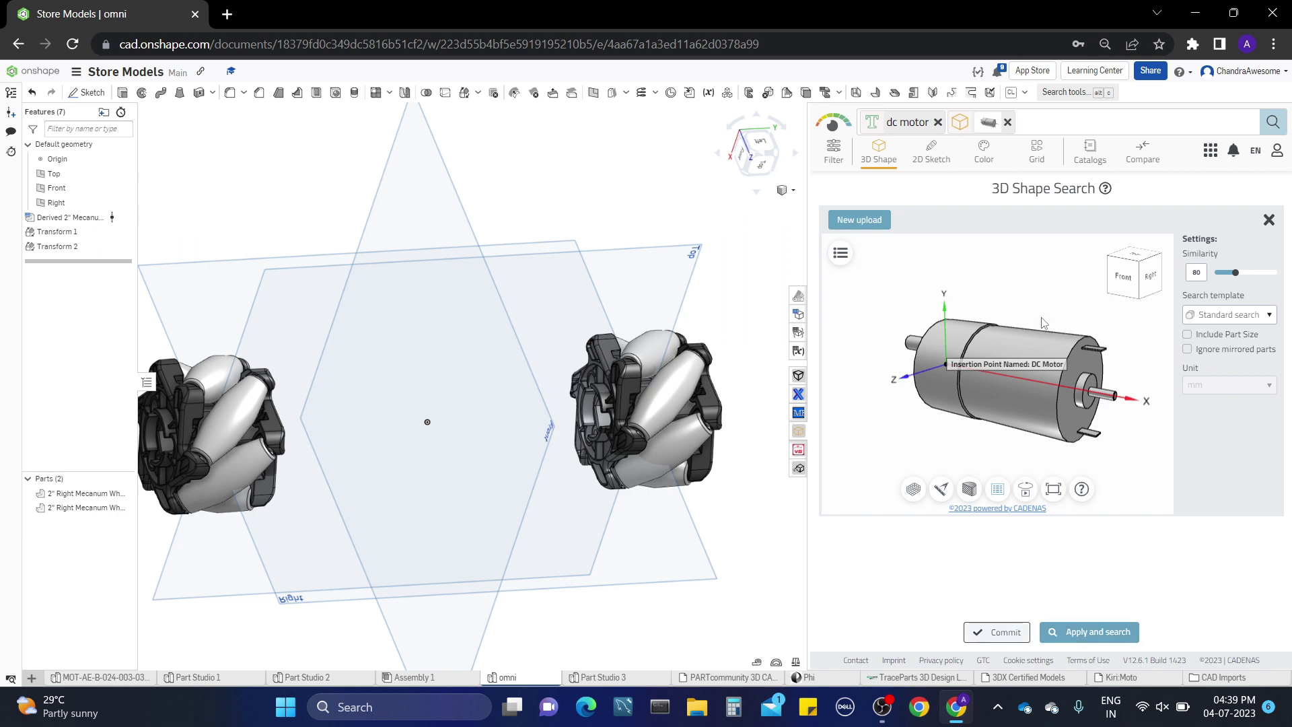
pyautogui.click(1083, 632)
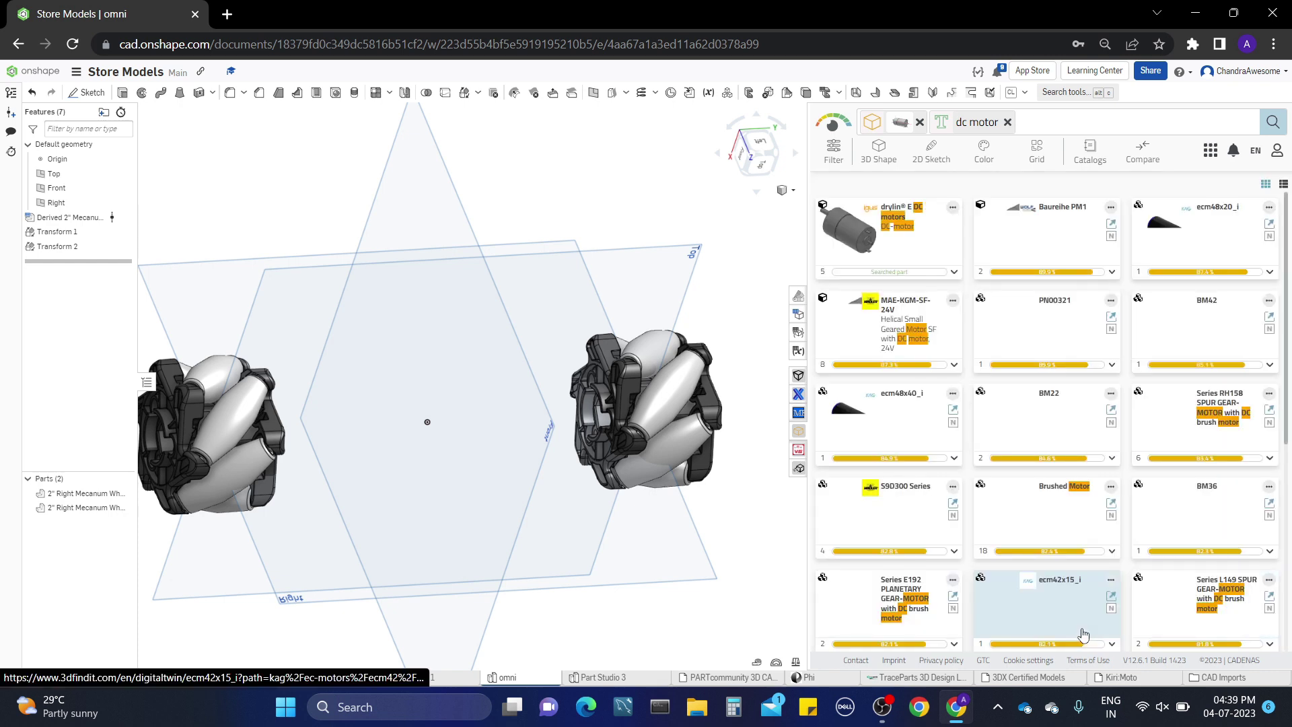
pyautogui.click(875, 235)
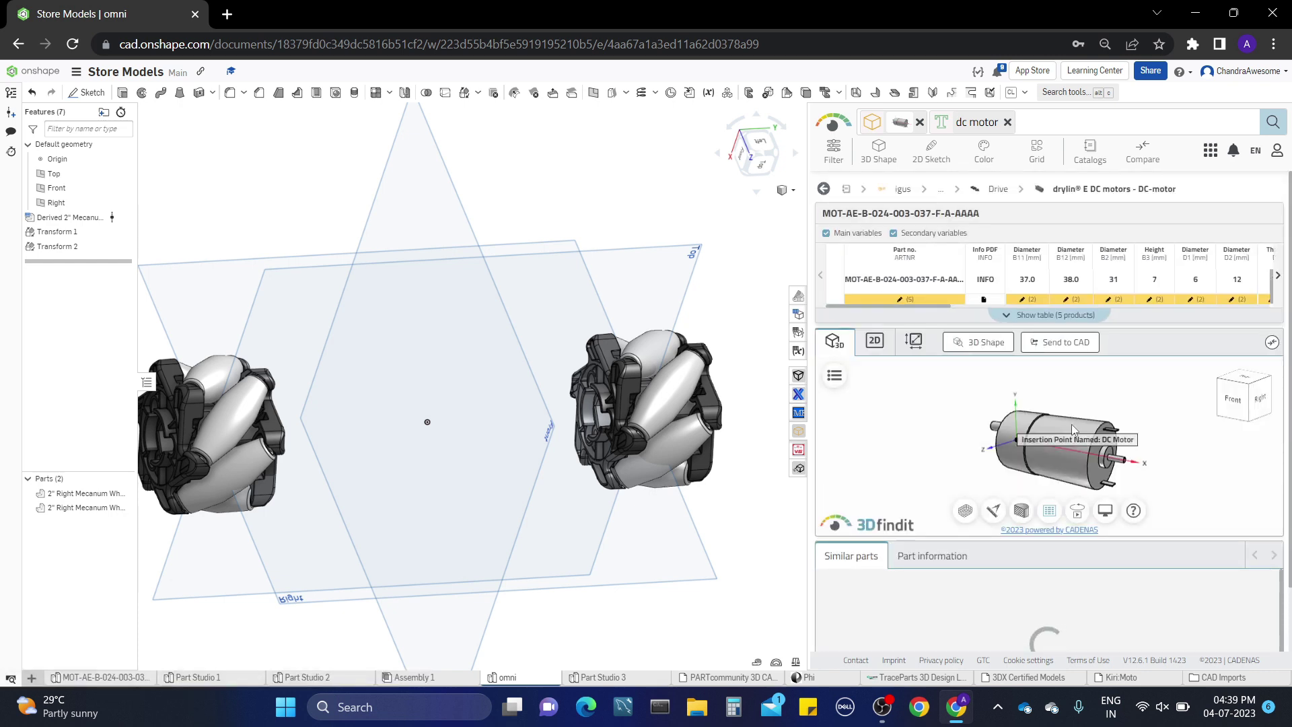
# Try to send the drylin E DC motor from 3Dfindit to CAD, and close the catalog panel
pyautogui.click(1071, 346)
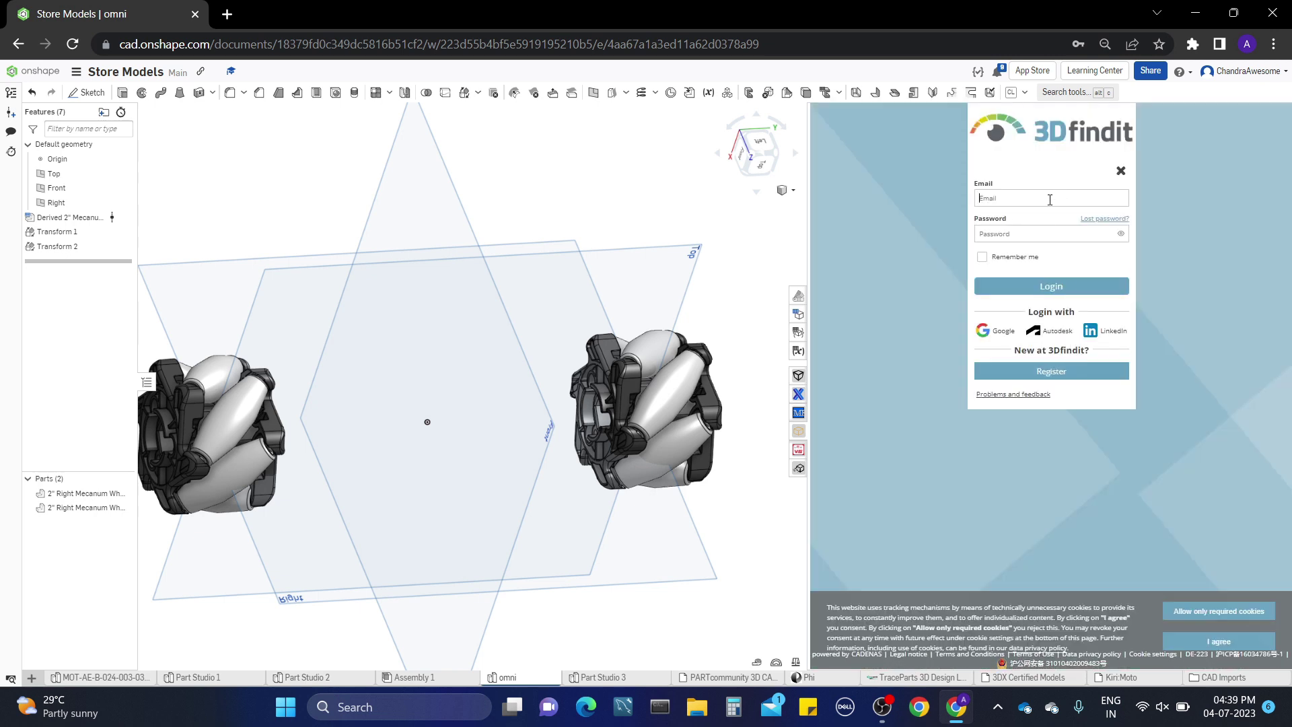
pyautogui.click(1049, 199)
pyautogui.write('yt')
pyautogui.click(1121, 172)
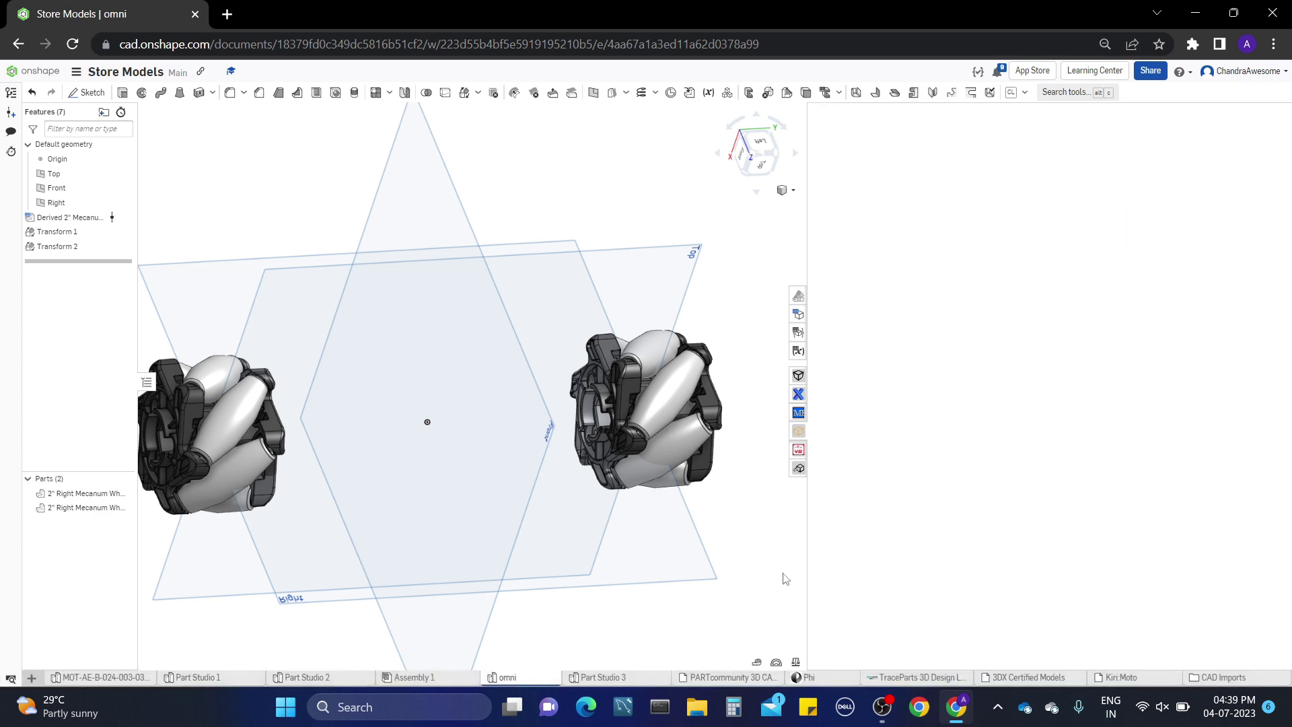
pyautogui.click(796, 431)
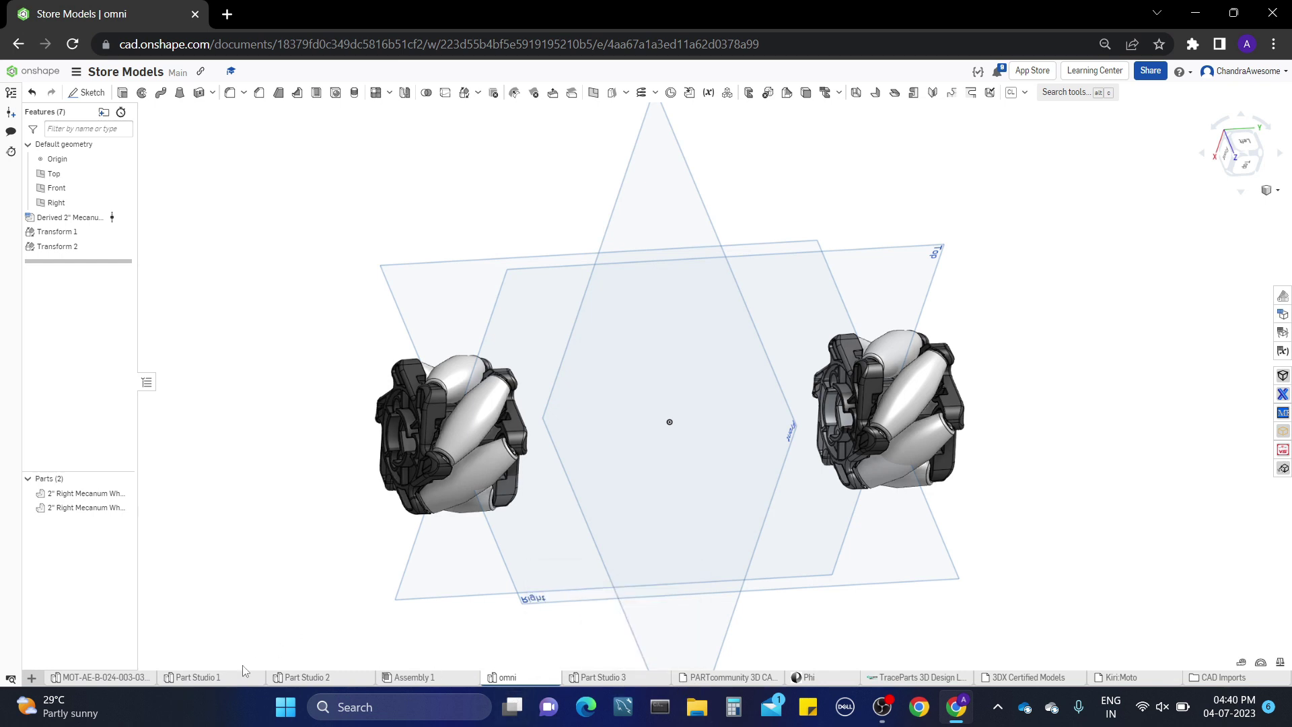
# Add a PARTcommunity 3D CAD manufacturer catalogs application tab to the Store Models document
pyautogui.click(30, 678)
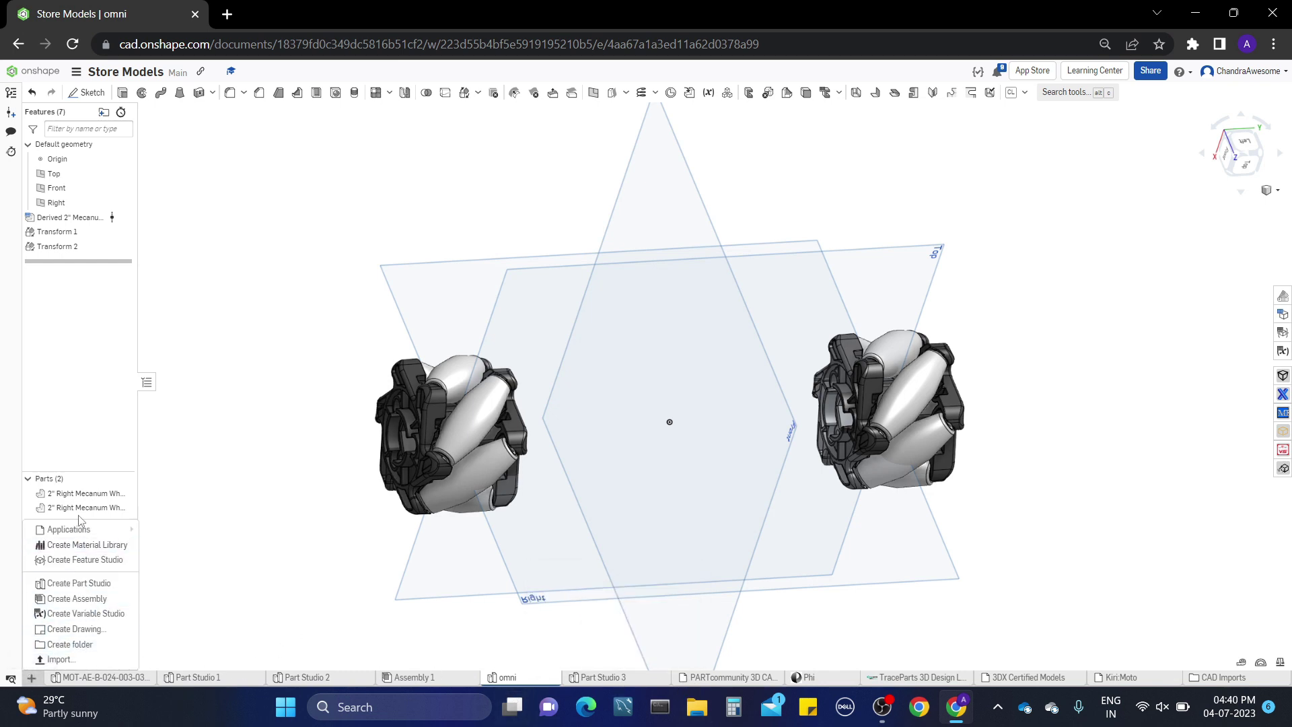
pyautogui.moveTo(79, 531)
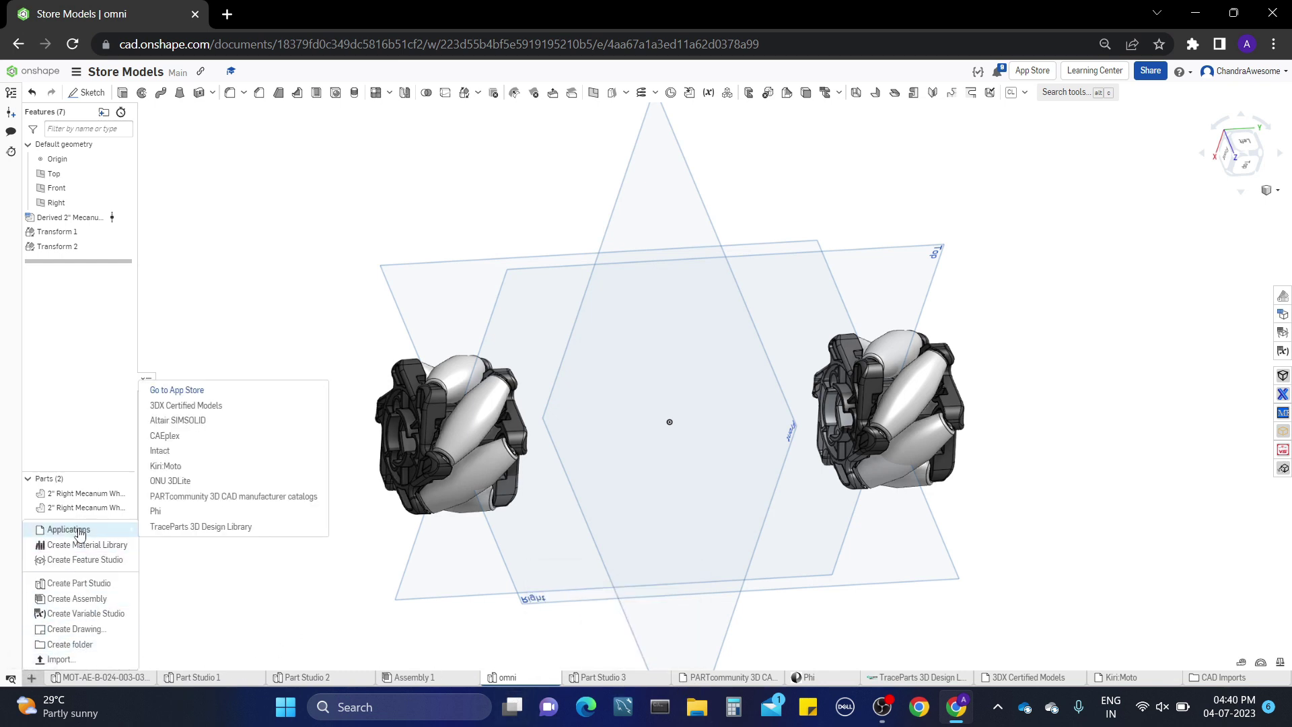
pyautogui.click(222, 498)
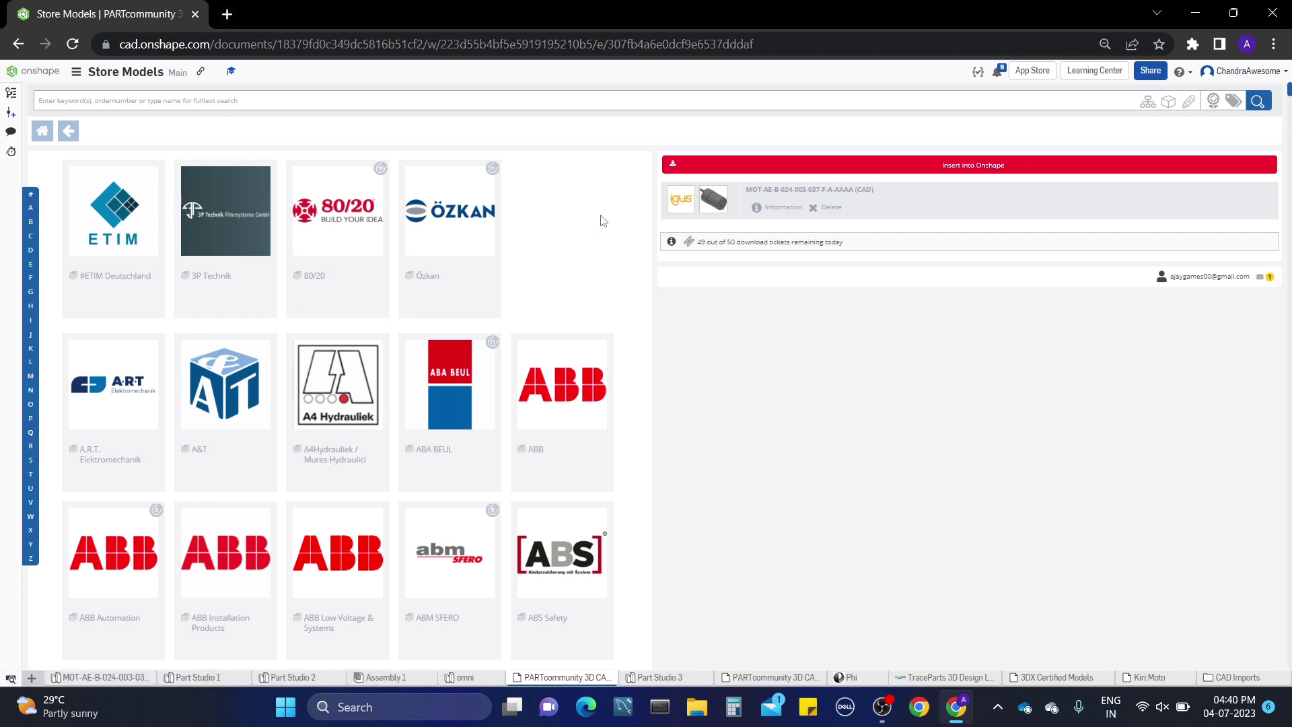
# Search the PARTcommunity catalogs for "dc motor" and open the igus drylin E DC motors product
pyautogui.click(227, 102)
pyautogui.write('dc')
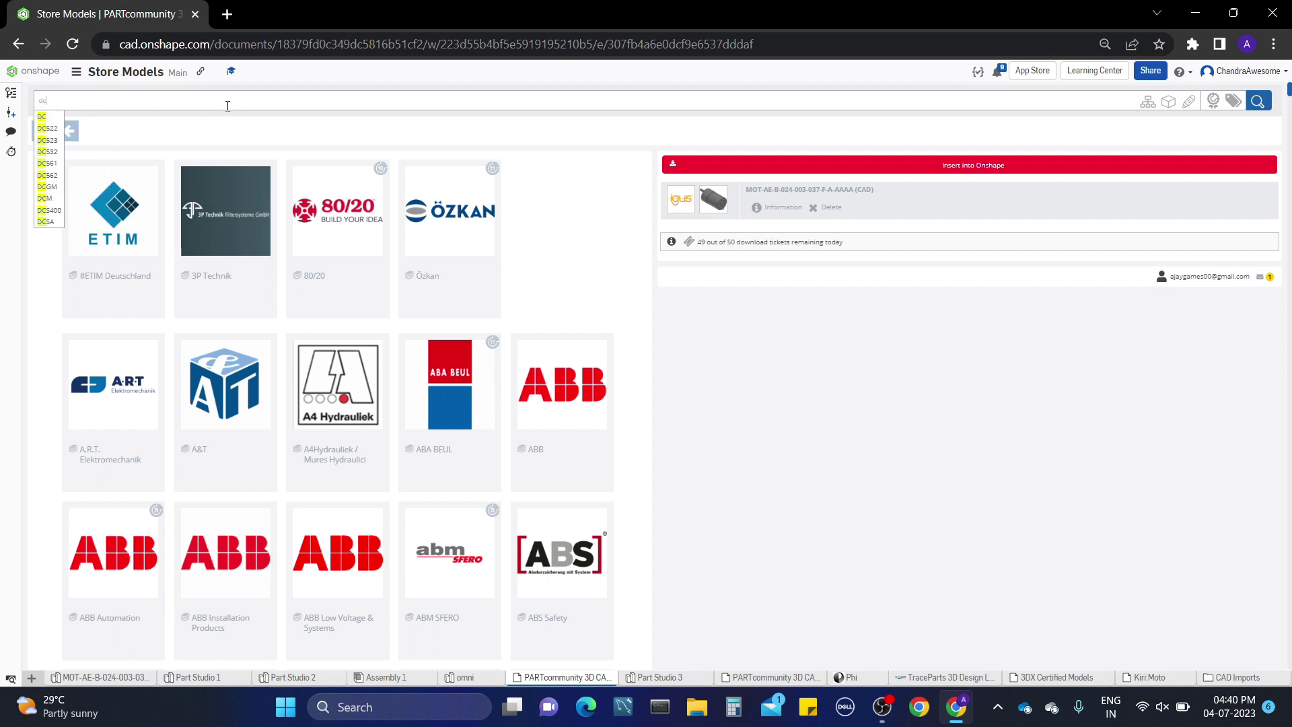
pyautogui.write('m')
pyautogui.press('BackSpace')
pyautogui.write('mo')
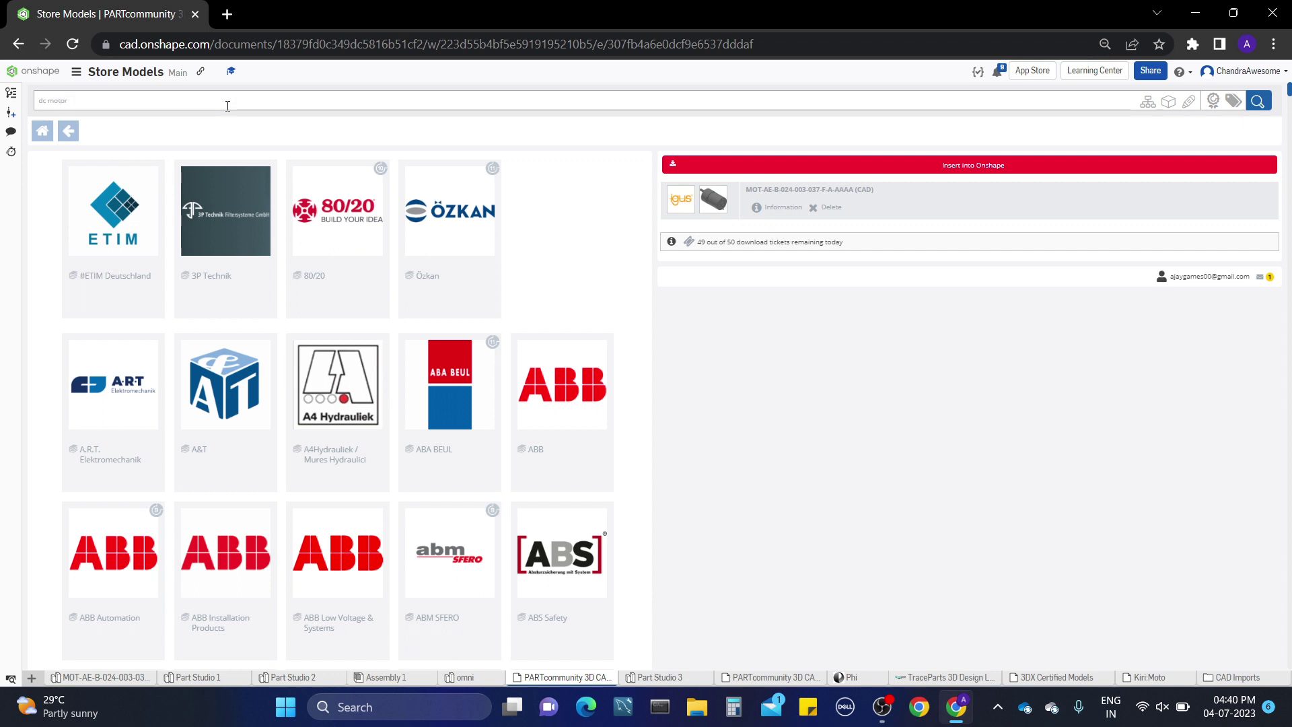
pyautogui.write('tor')
pyautogui.press('Return')
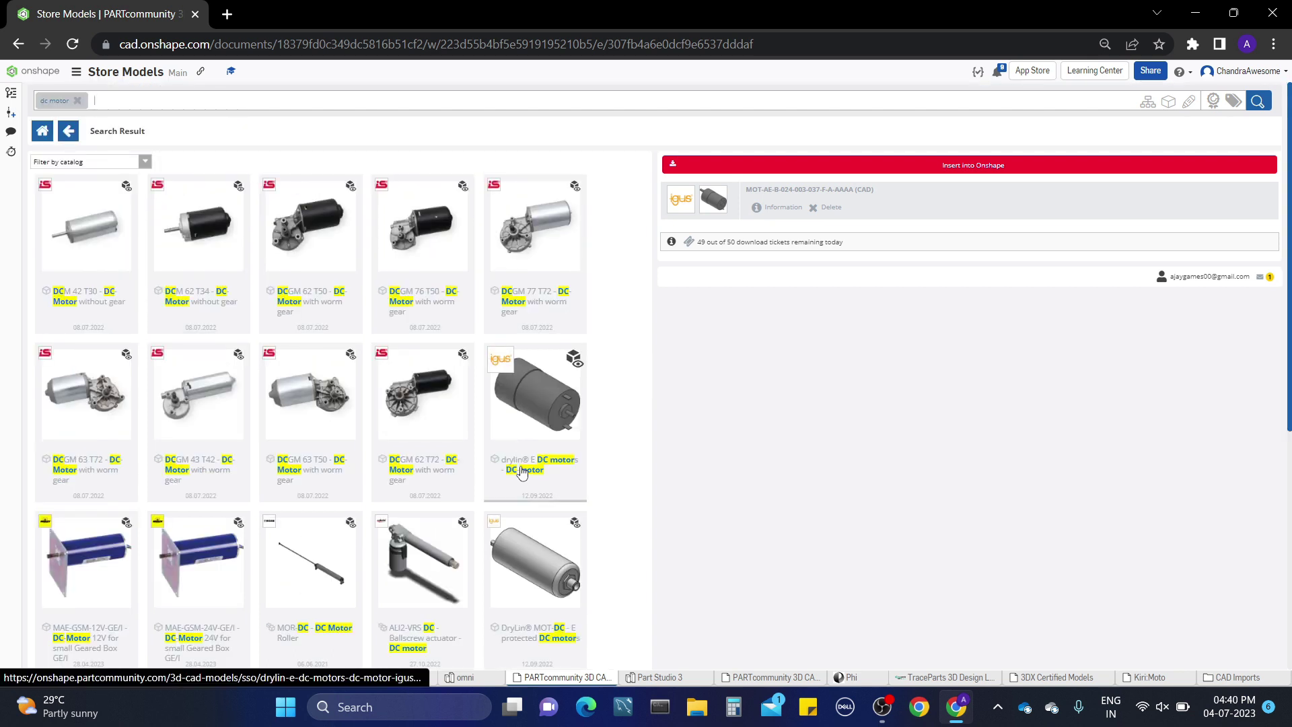
pyautogui.click(521, 471)
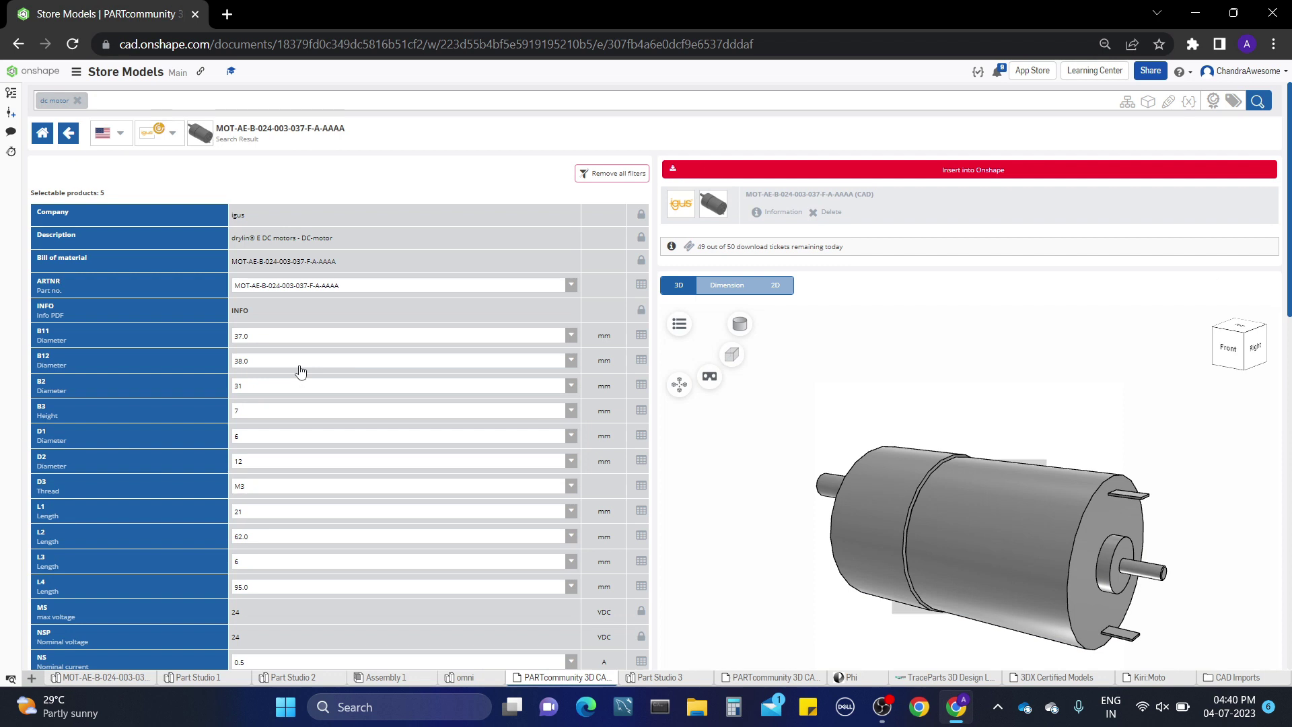
# Review the motor's D1 diameter options and its full specification table in PARTcommunity
pyautogui.click(257, 437)
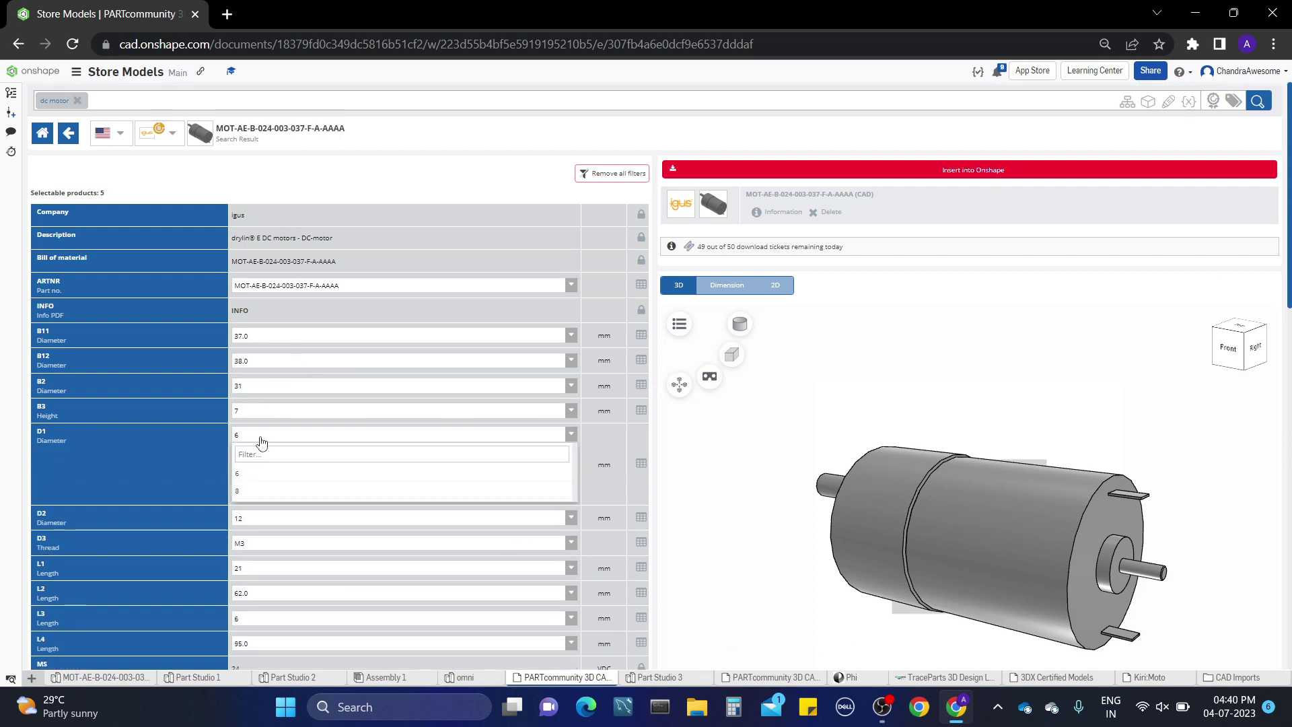
pyautogui.click(271, 438)
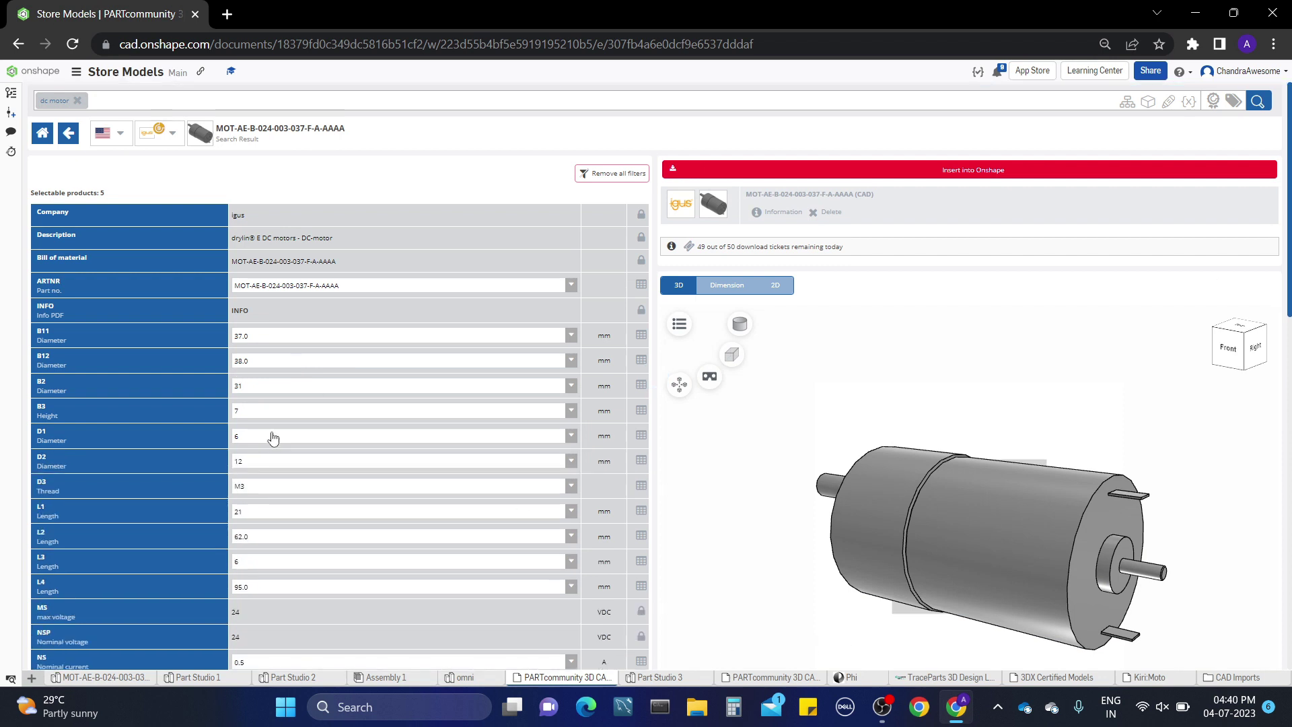
pyautogui.scroll(-4, 480, 506)
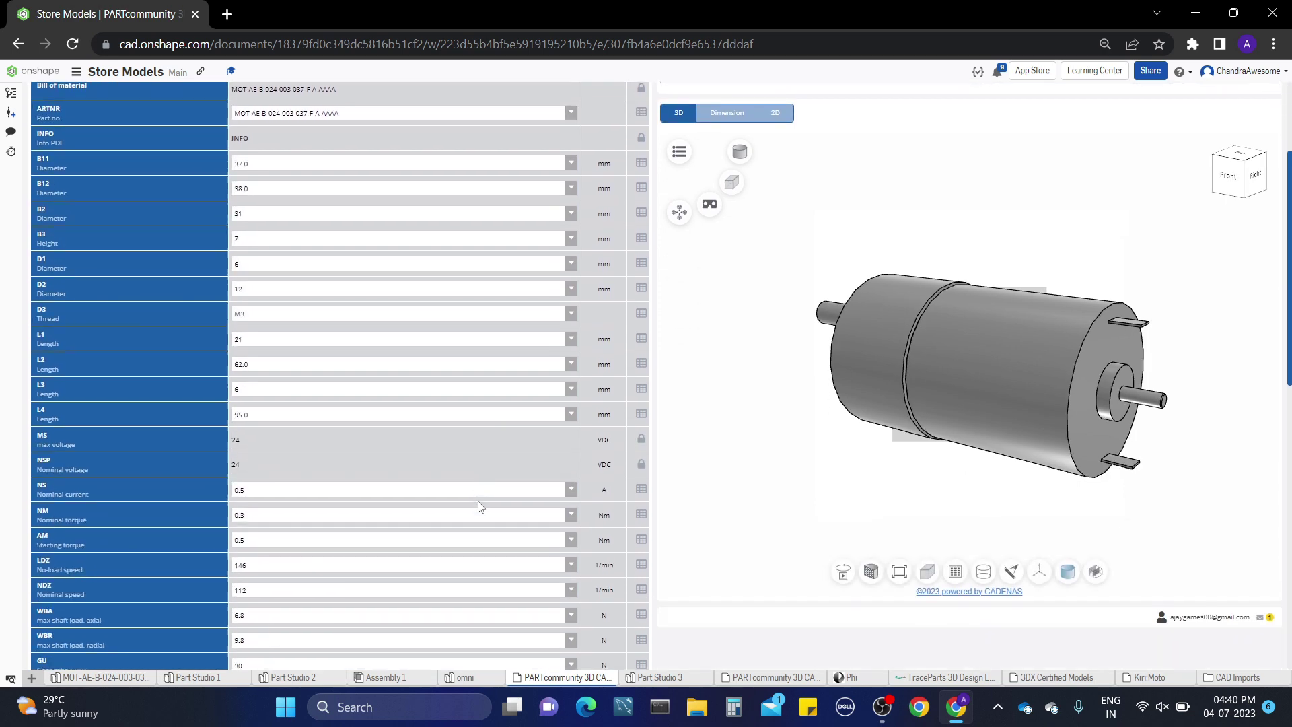
pyautogui.scroll(-3, 481, 506)
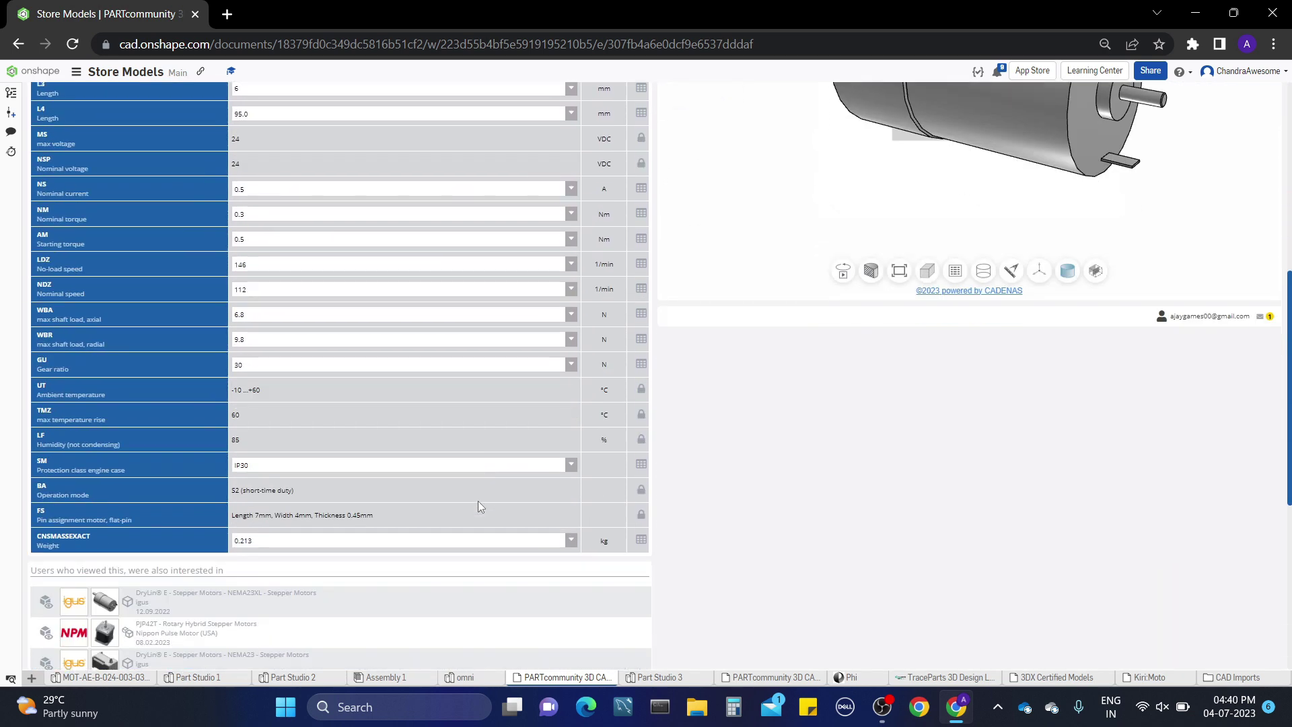
pyautogui.scroll(6, 481, 506)
pyautogui.scroll(1, 480, 506)
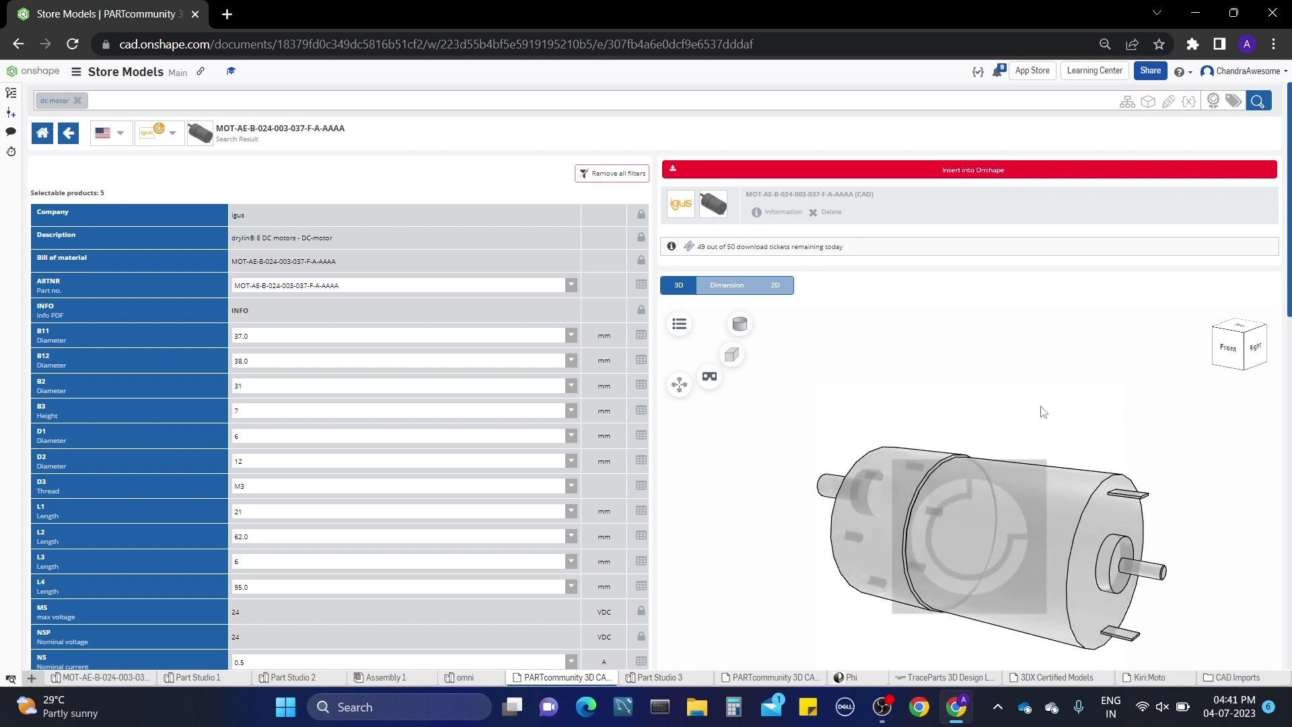
pyautogui.scroll(-2, 1033, 426)
pyautogui.scroll(2, 1032, 399)
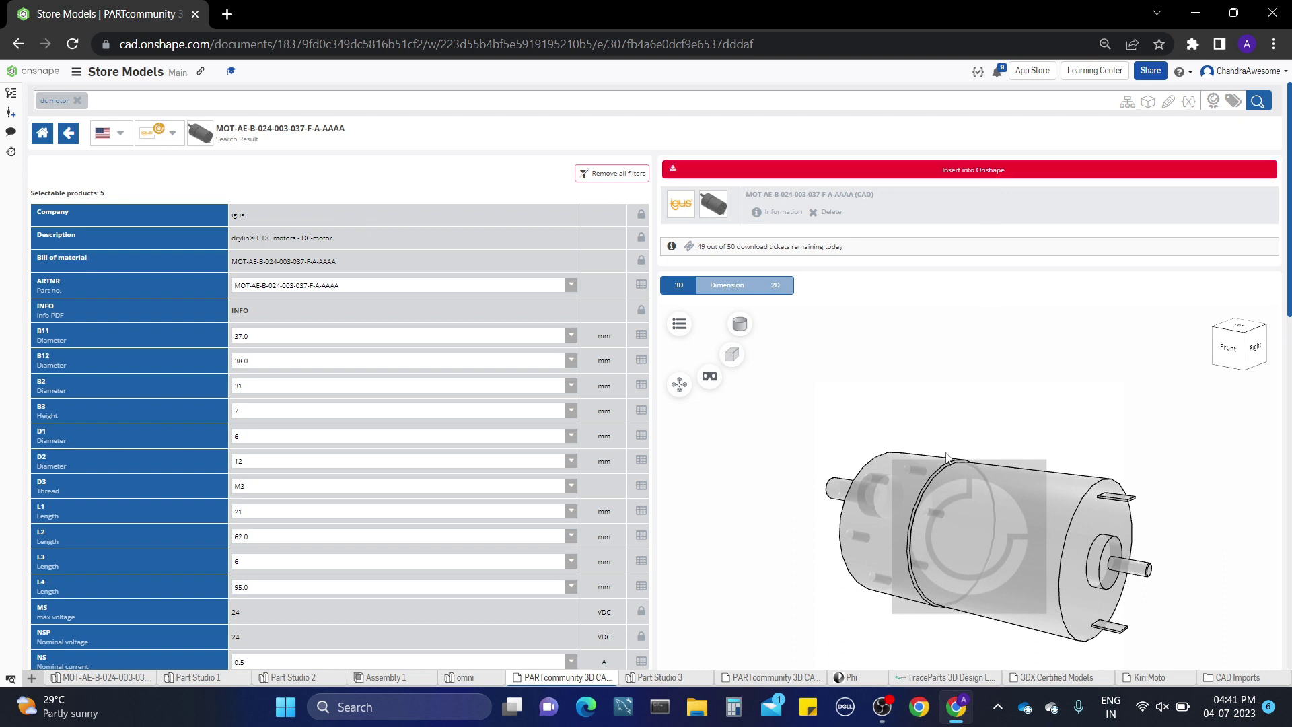
# Examine the motor's front-view dimension drawing with its length and diameter labels
pyautogui.click(730, 286)
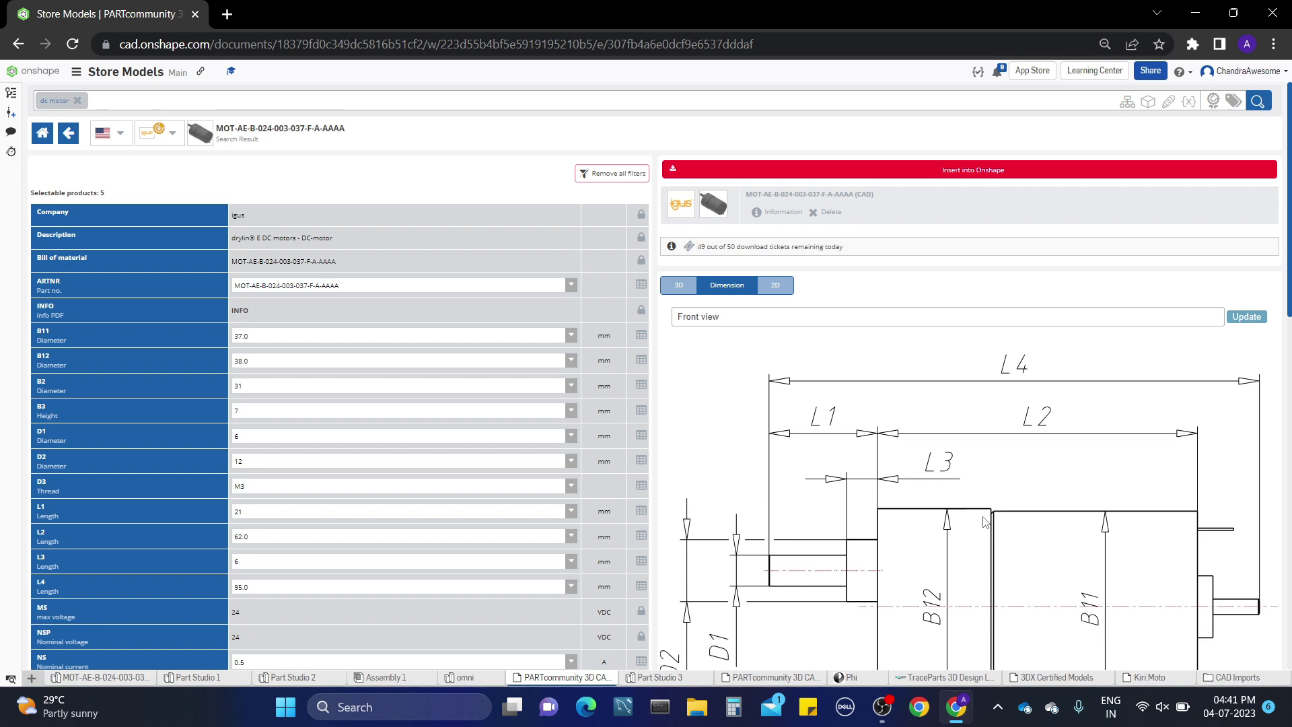
pyautogui.scroll(-3, 983, 522)
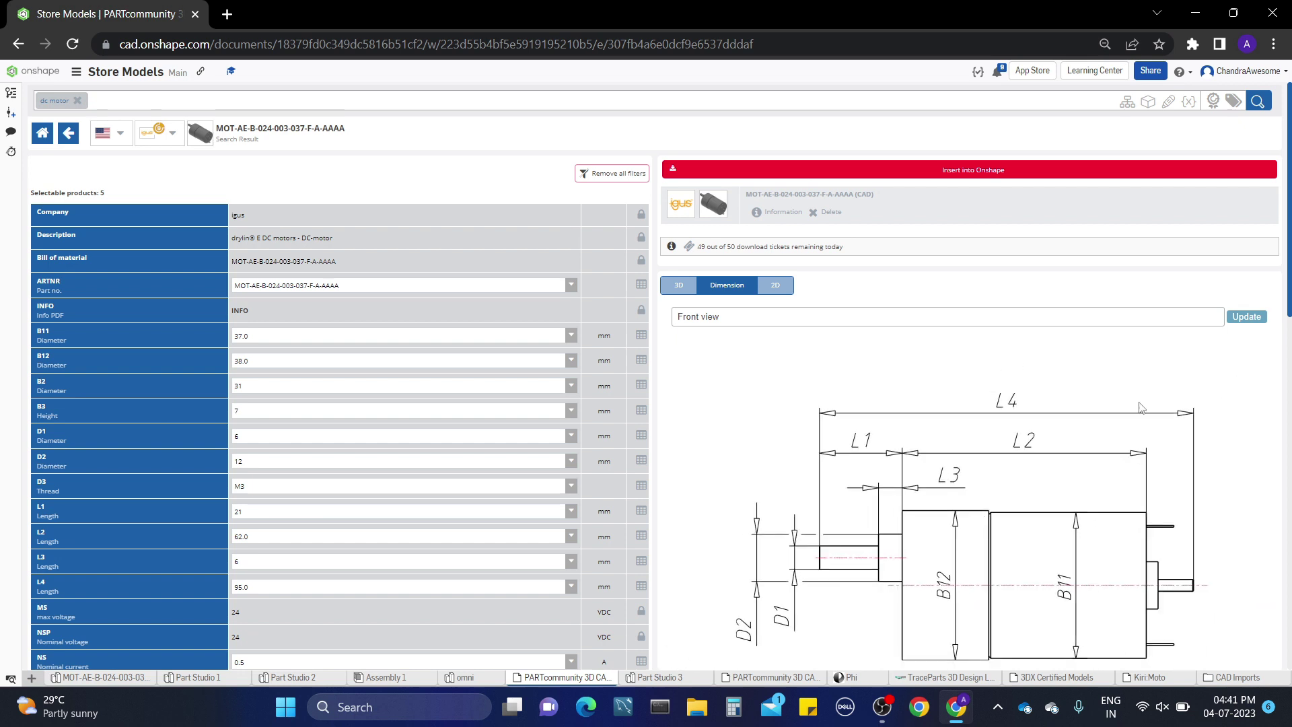
pyautogui.scroll(-1, 1104, 492)
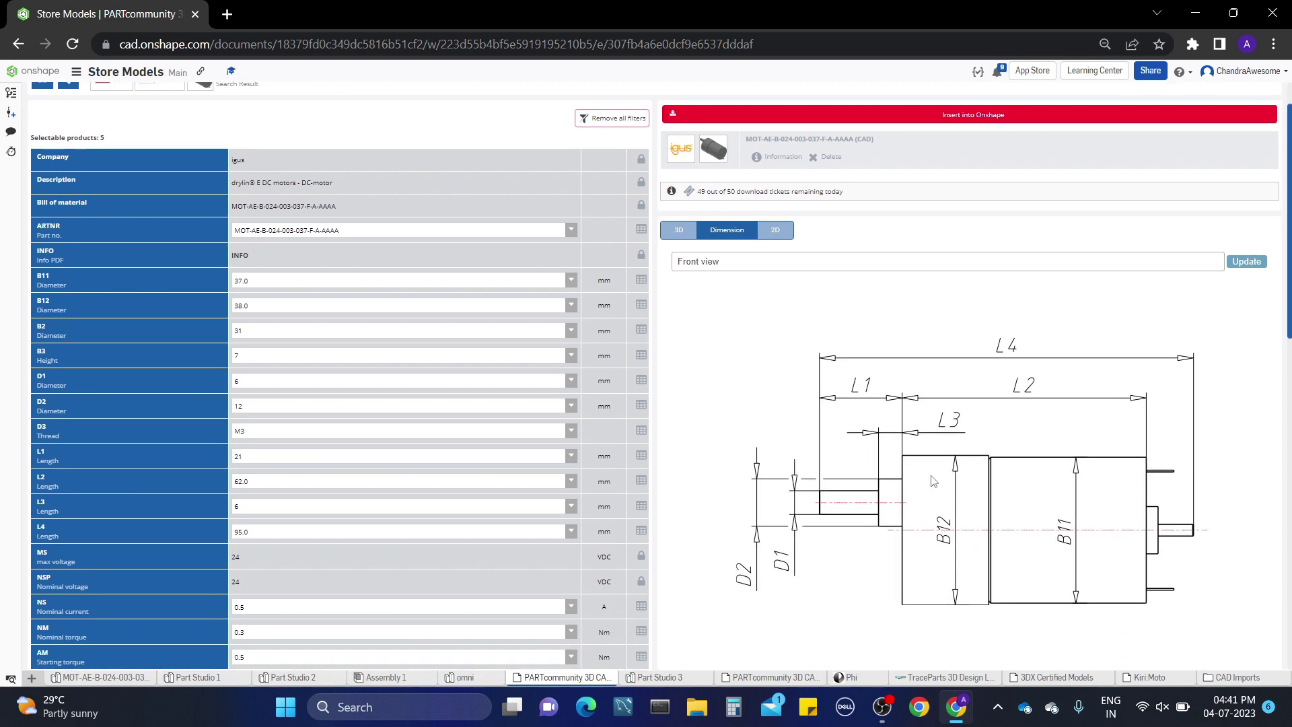
pyautogui.scroll(-1, 890, 420)
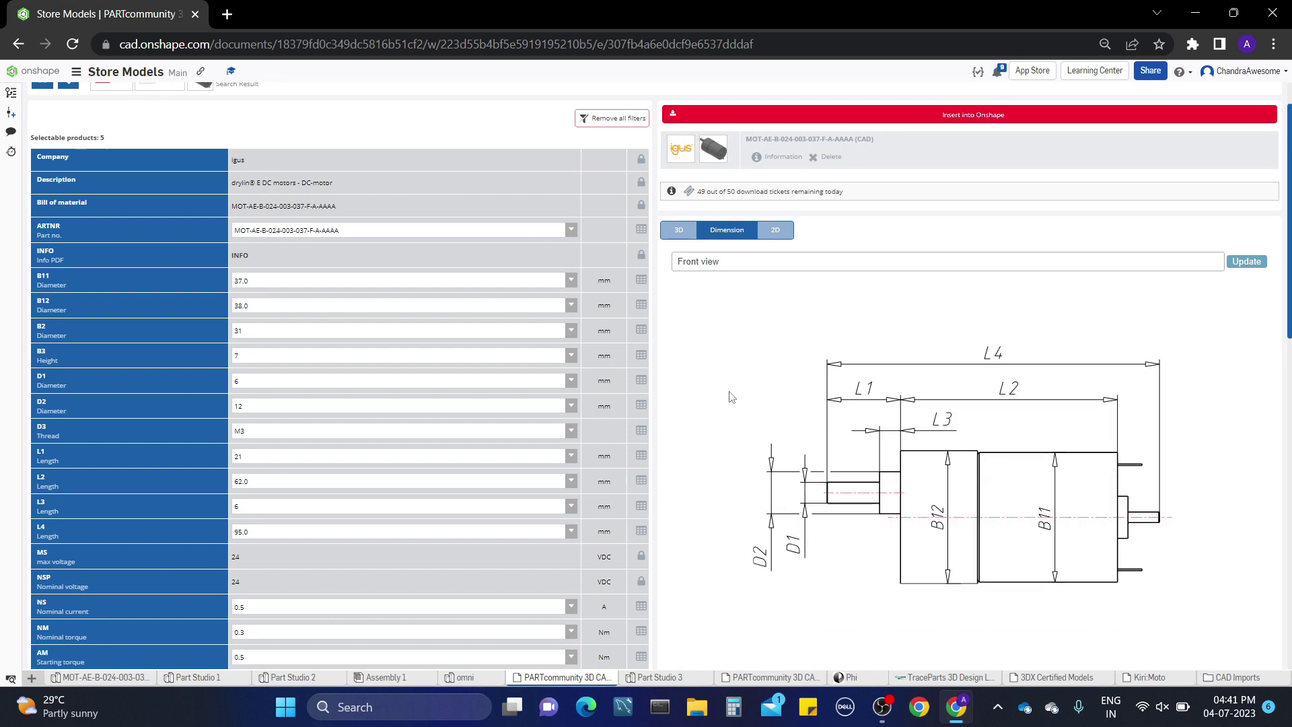
# Try to insert the igus DC motor into Onshape from PARTcommunity, and switch to the motor's existing imported Part Studio
pyautogui.click(928, 116)
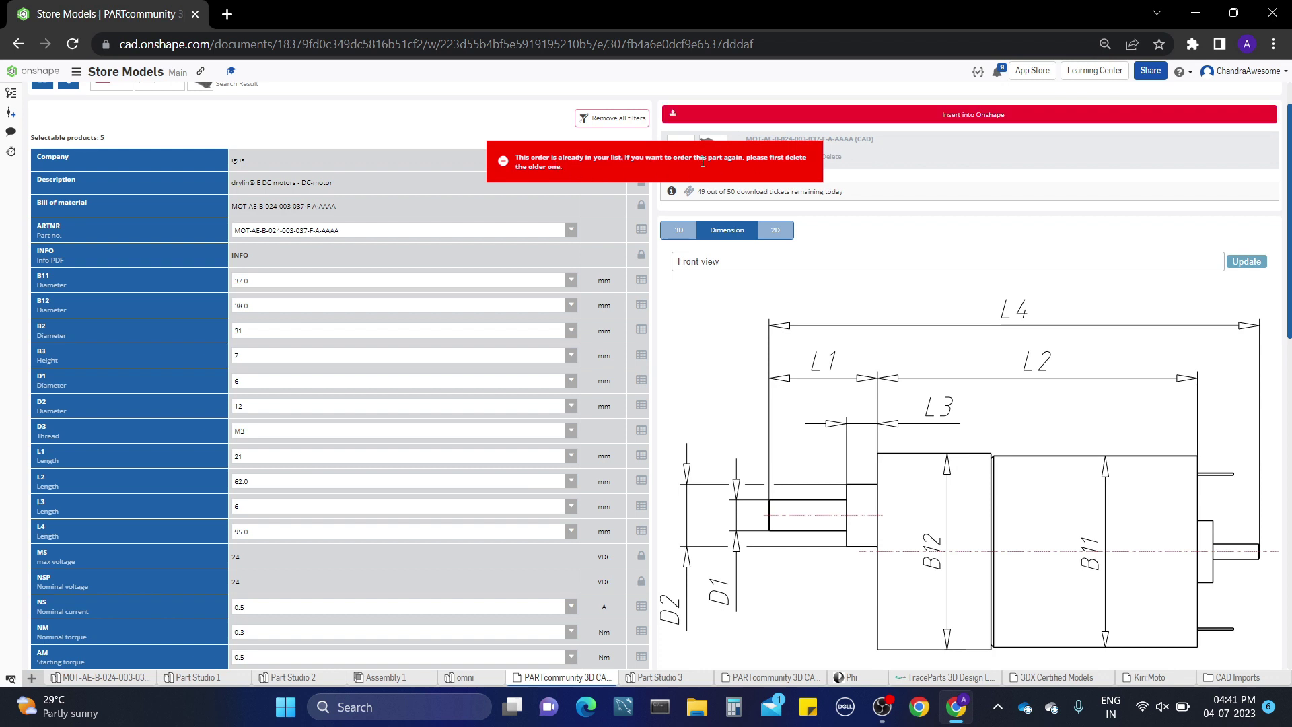
pyautogui.click(787, 166)
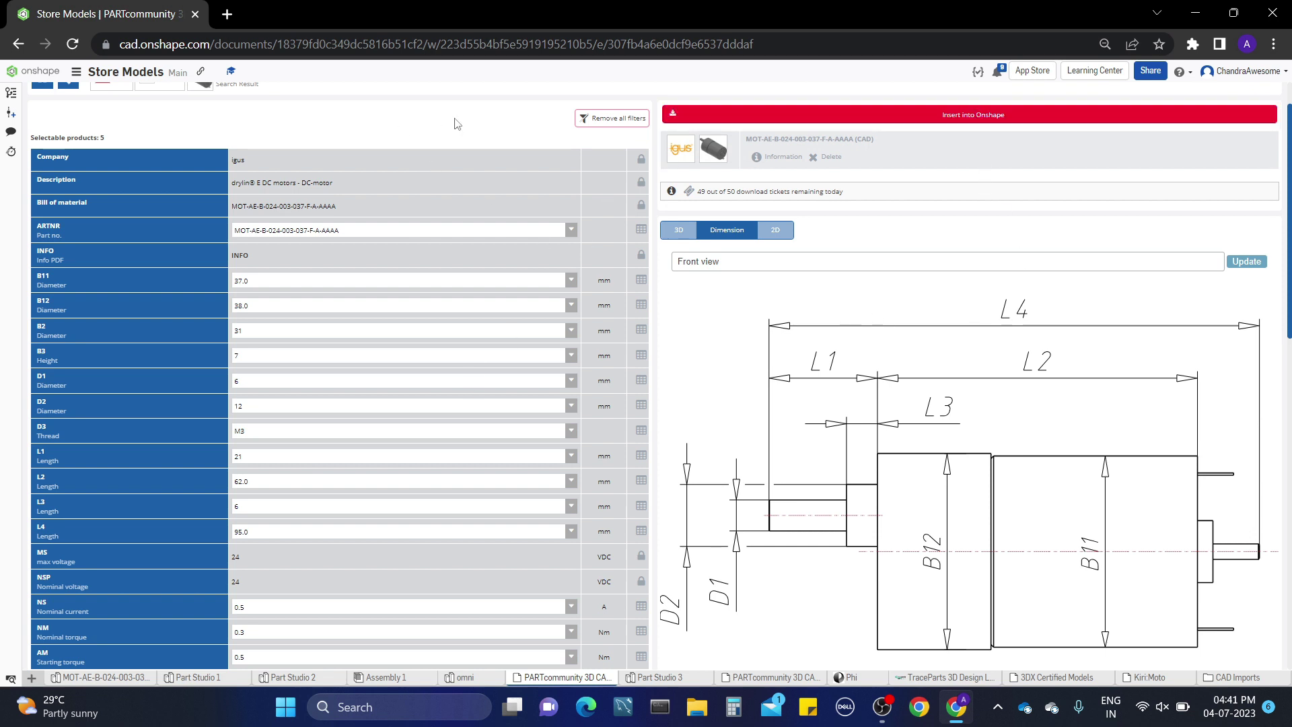
pyautogui.click(116, 679)
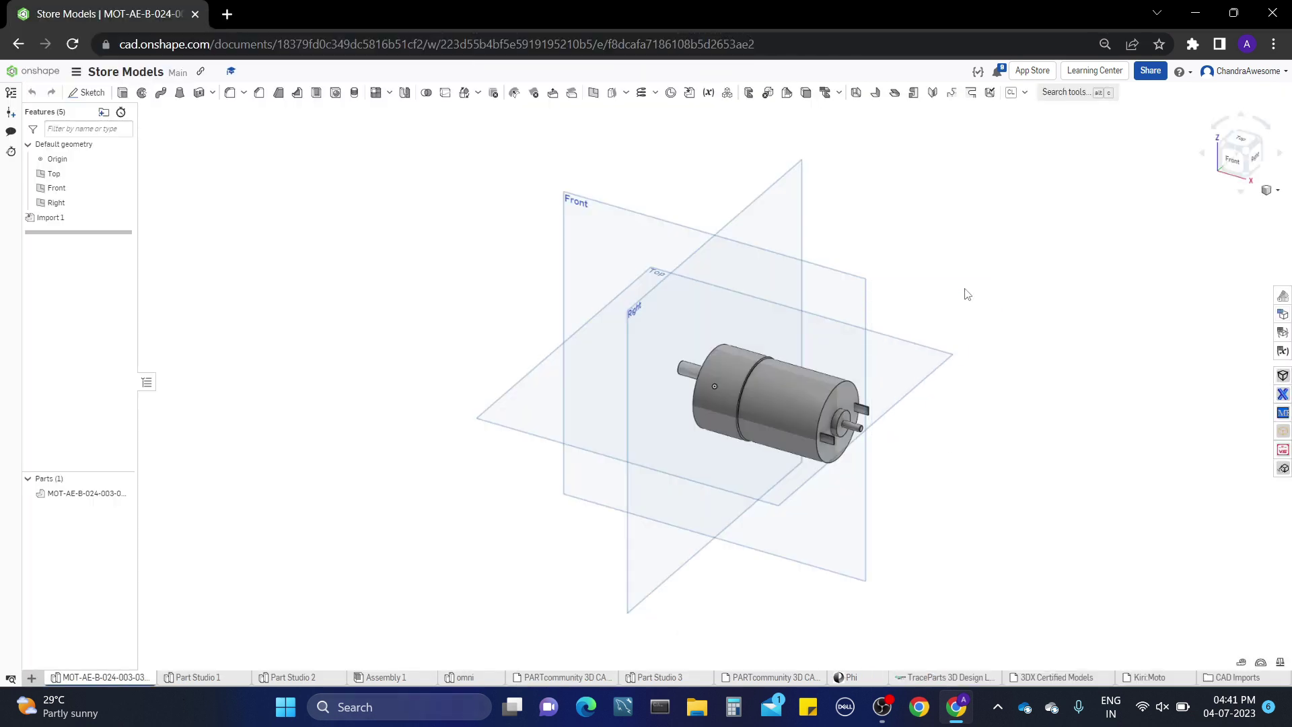
# Inspect the inside of the imported motor with a temporary section view parallel to its shaft-side mounting face, cut about 1.155 in deep
pyautogui.scroll(5, 872, 290)
pyautogui.moveTo(874, 302); pyautogui.dragTo(539, 362, button='right')
pyautogui.click(402, 391)
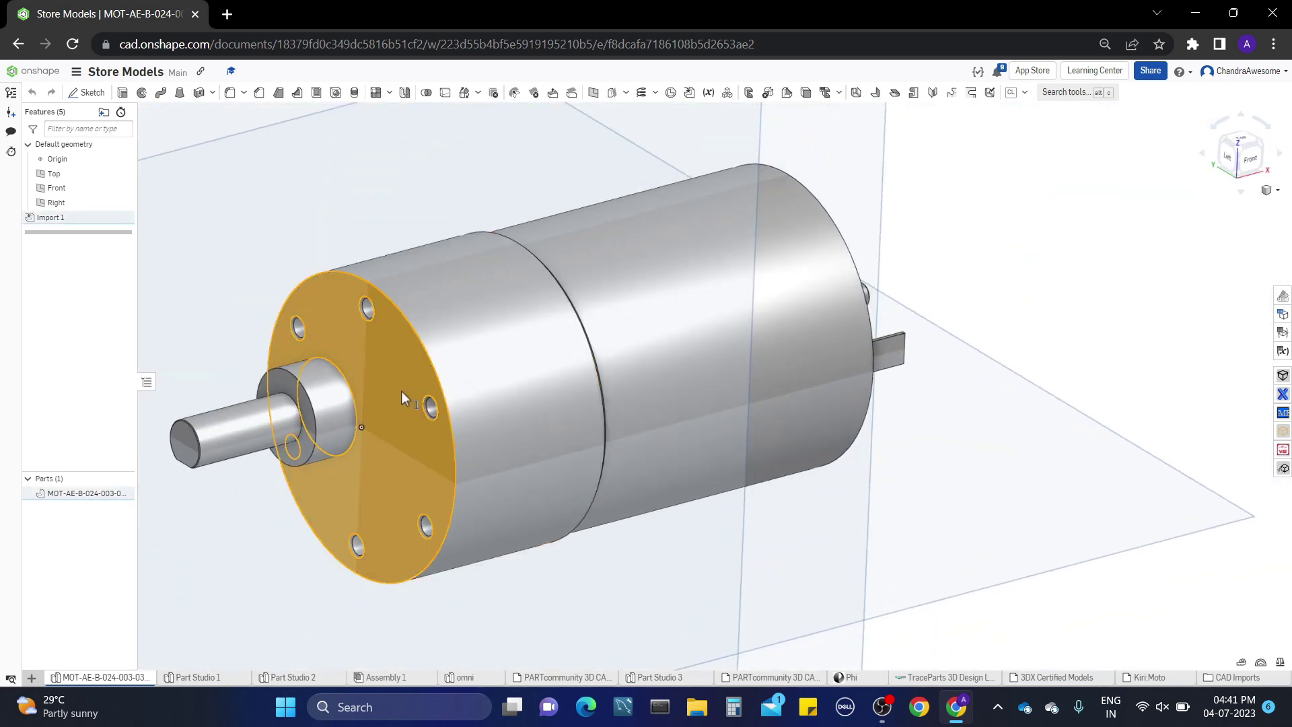
pyautogui.rightClick(402, 390)
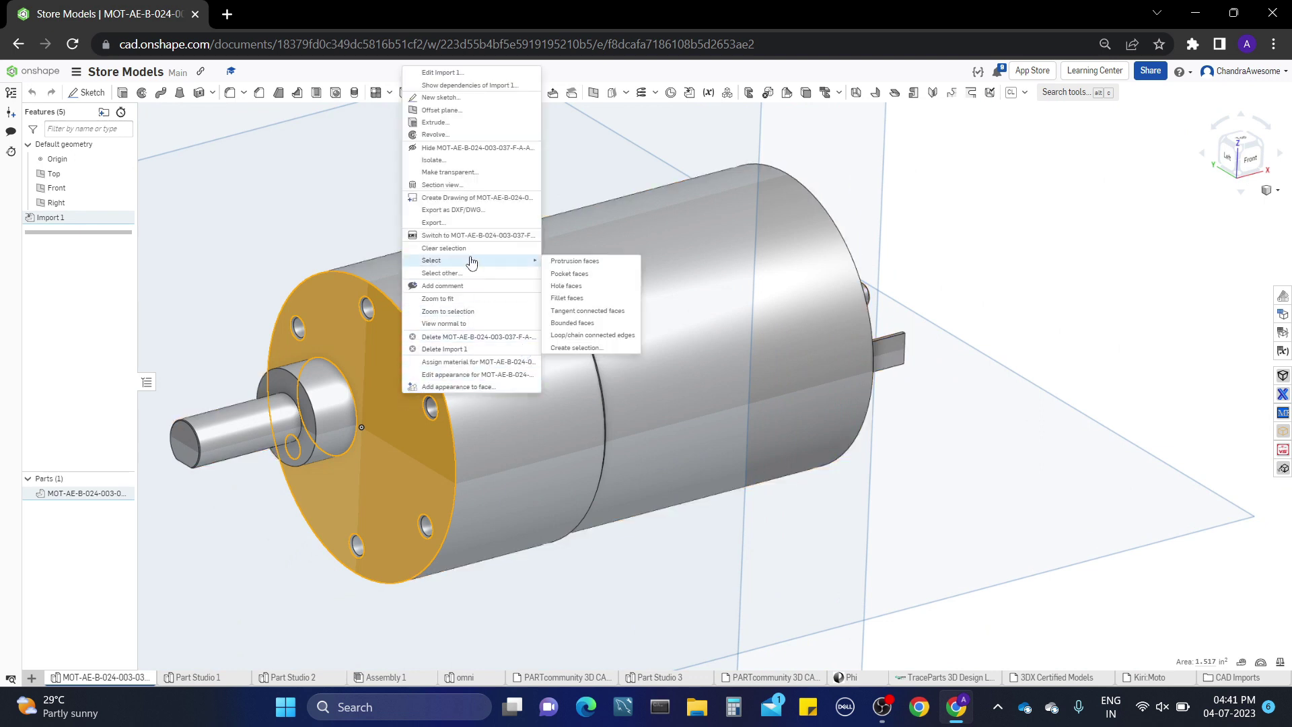
pyautogui.click(470, 186)
pyautogui.moveTo(363, 428); pyautogui.dragTo(533, 387)
pyautogui.moveTo(538, 384); pyautogui.dragTo(537, 305, button='right')
pyautogui.scroll(4, 566, 340)
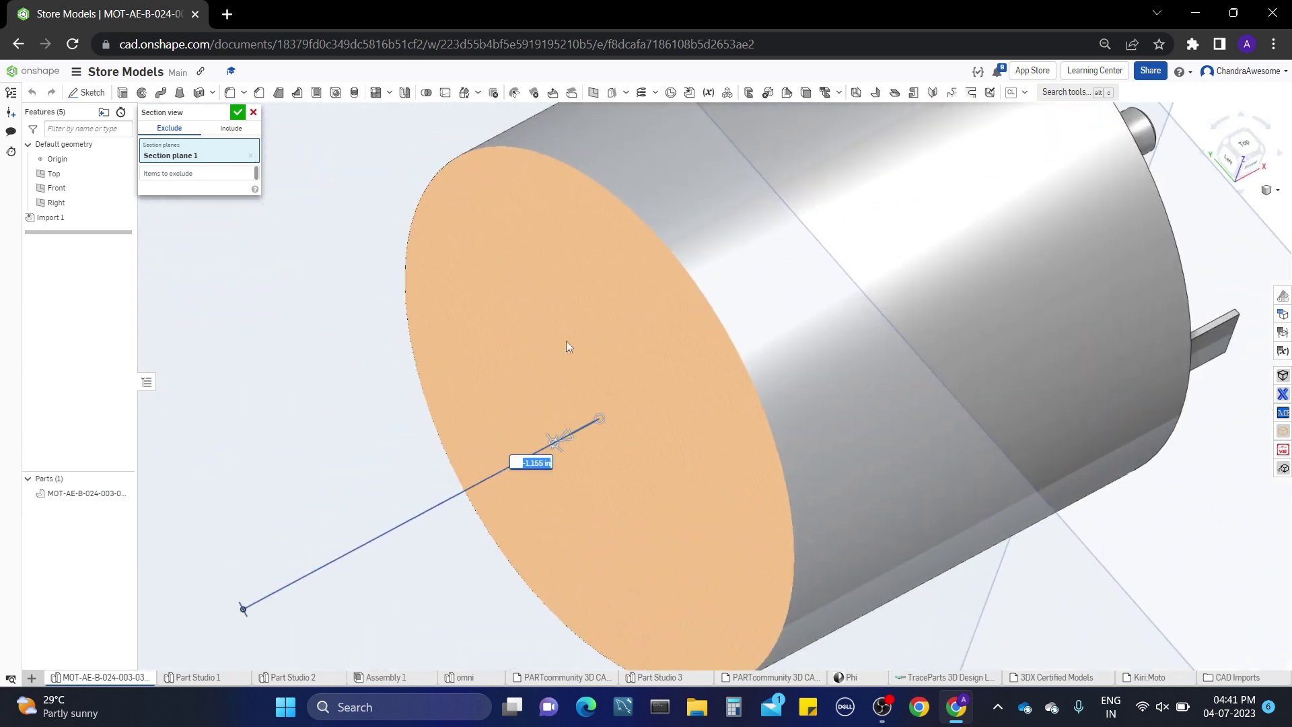
pyautogui.click(254, 113)
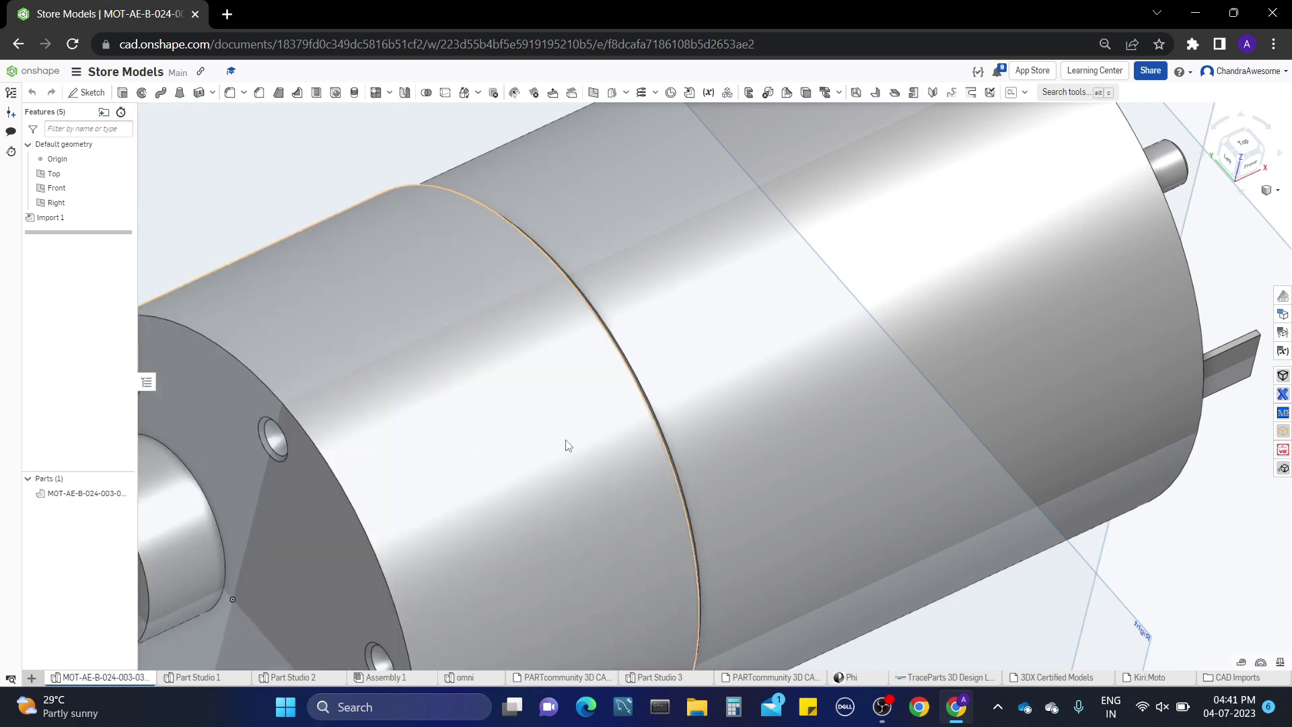
pyautogui.scroll(-5, 597, 395)
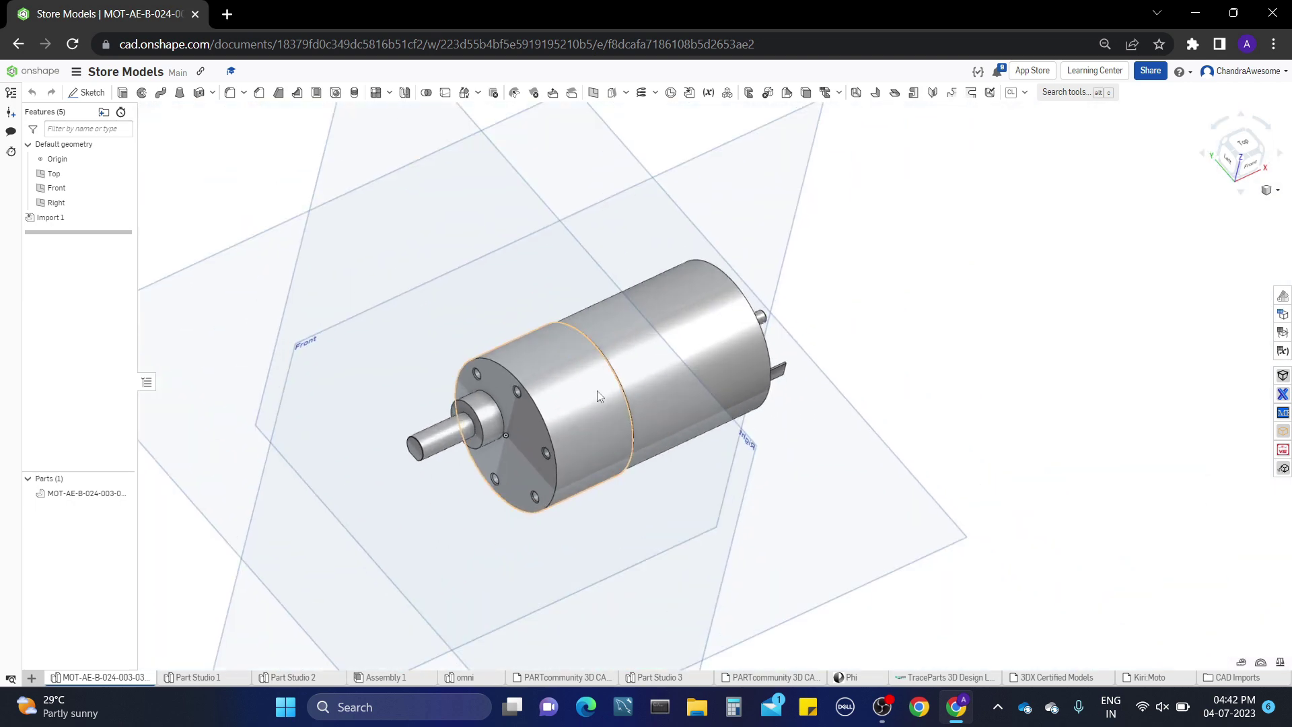
pyautogui.moveTo(596, 390); pyautogui.dragTo(580, 348, button='right')
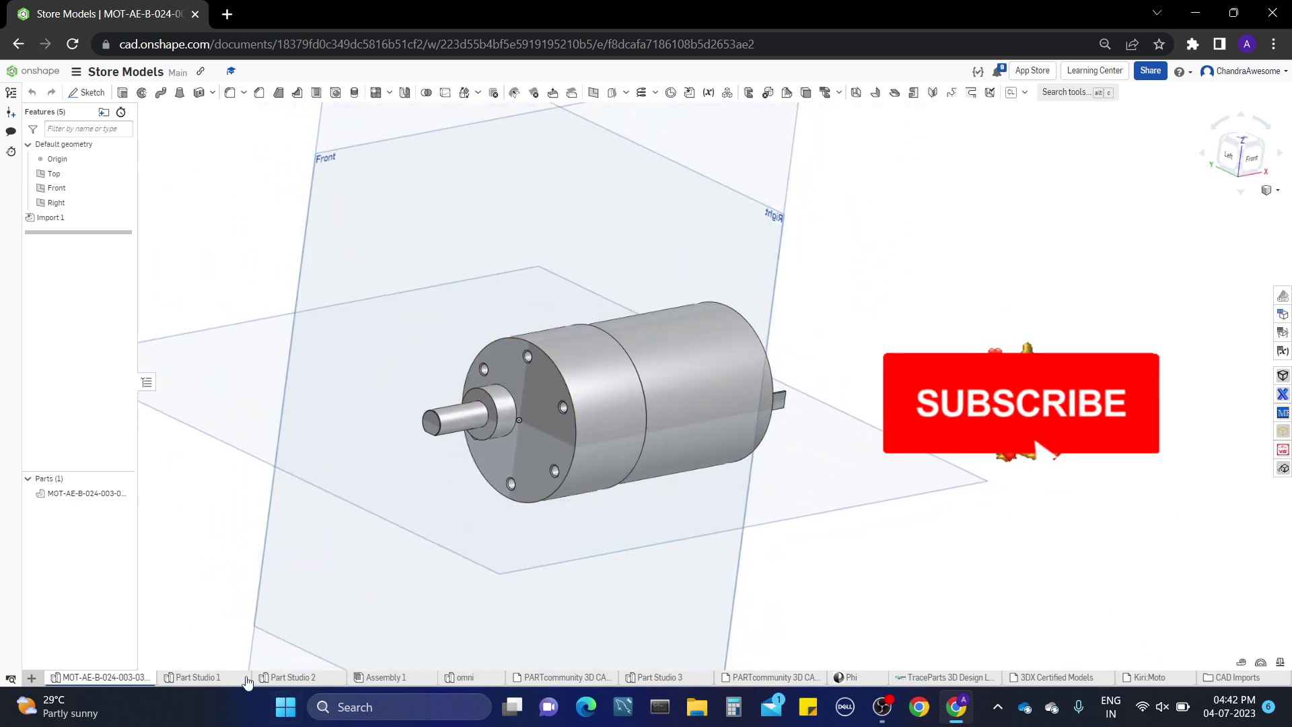
# Insert the motor part MOT-AE-B-024-003-037-F-A-AAAA into the omni Part Studio as a Derived feature from the current document
pyautogui.click(465, 678)
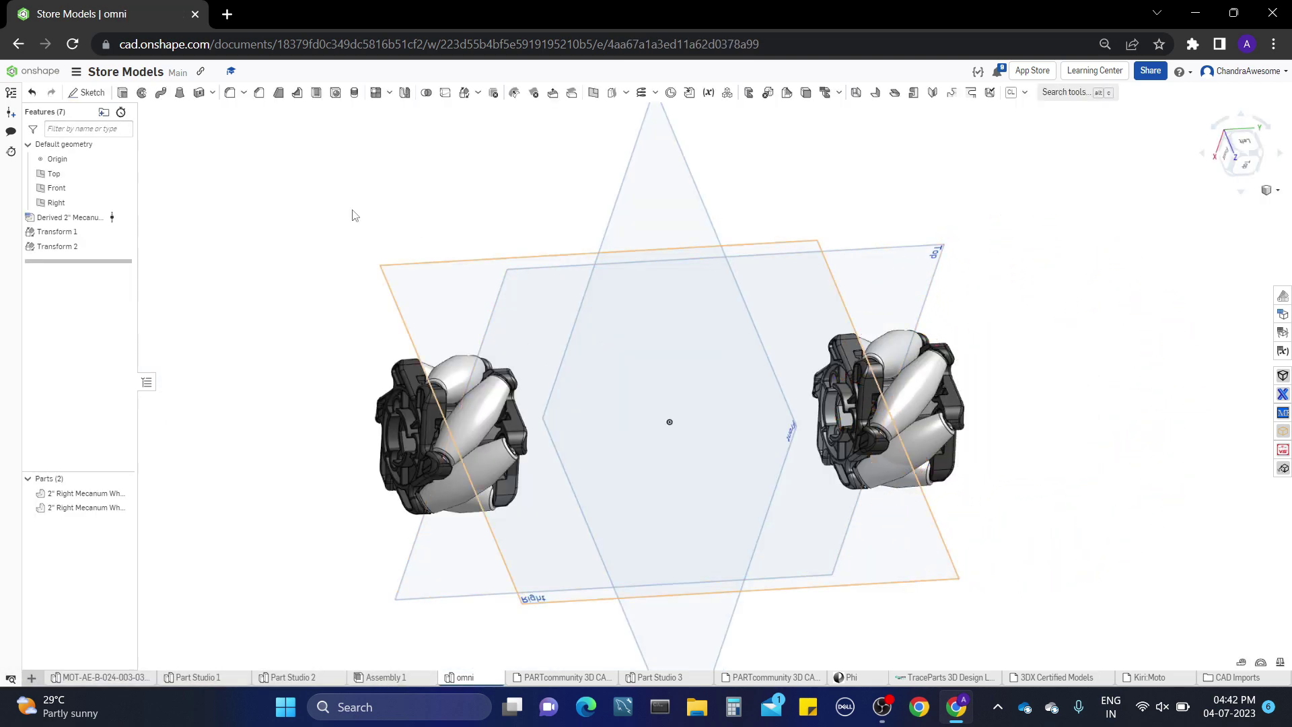
pyautogui.moveTo(331, 248); pyautogui.dragTo(673, 287, button='right')
pyautogui.moveTo(480, 308); pyautogui.dragTo(482, 282, button='right')
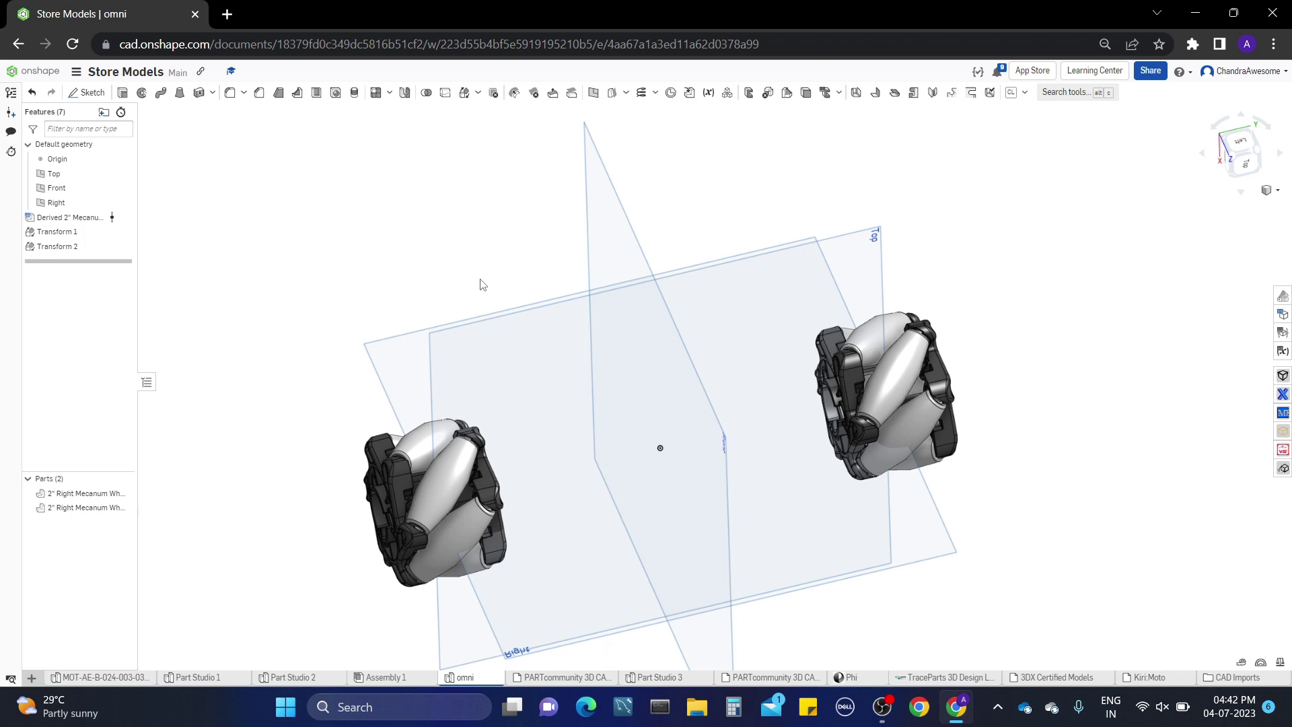
pyautogui.click(691, 94)
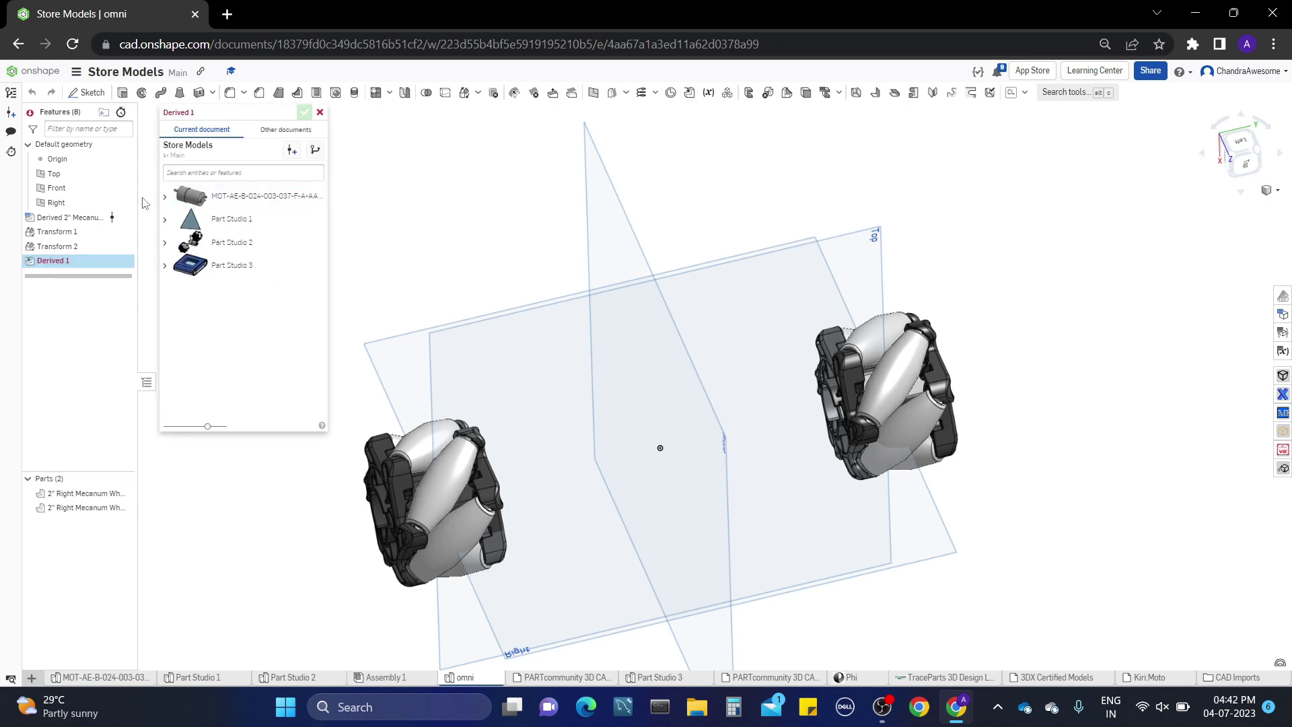
pyautogui.click(165, 197)
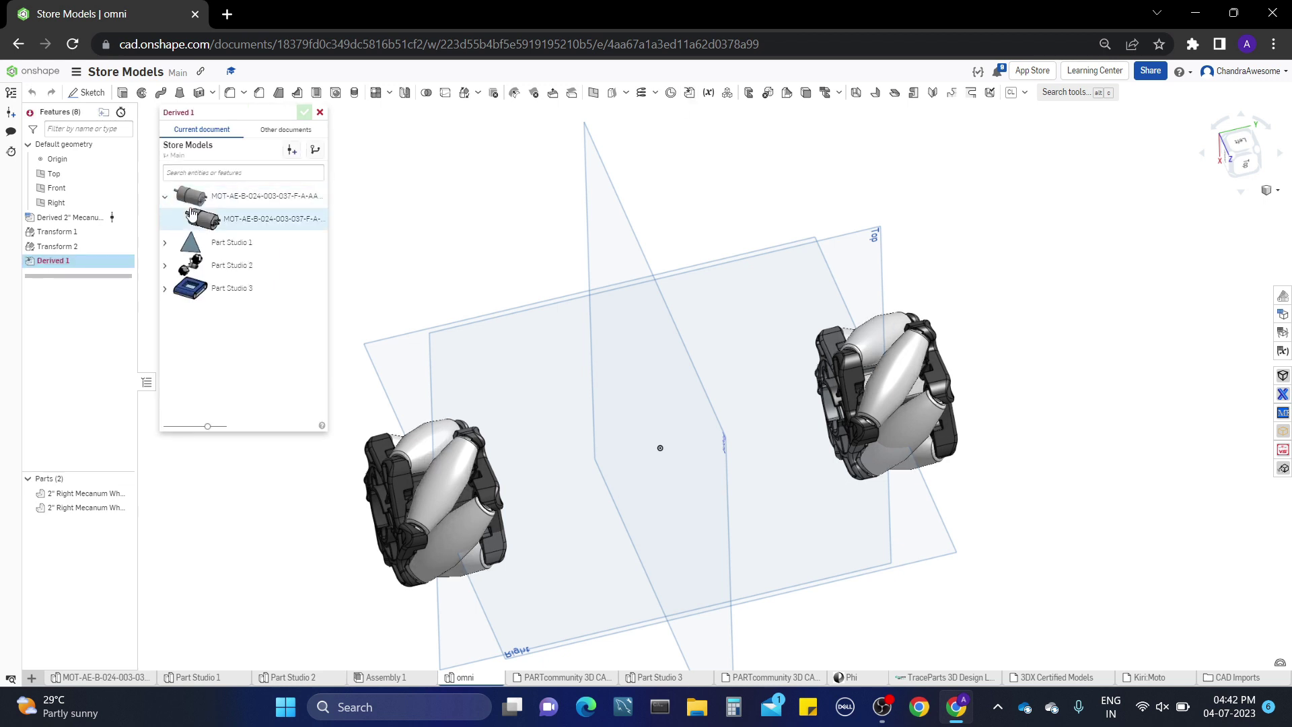
pyautogui.click(259, 218)
pyautogui.click(305, 113)
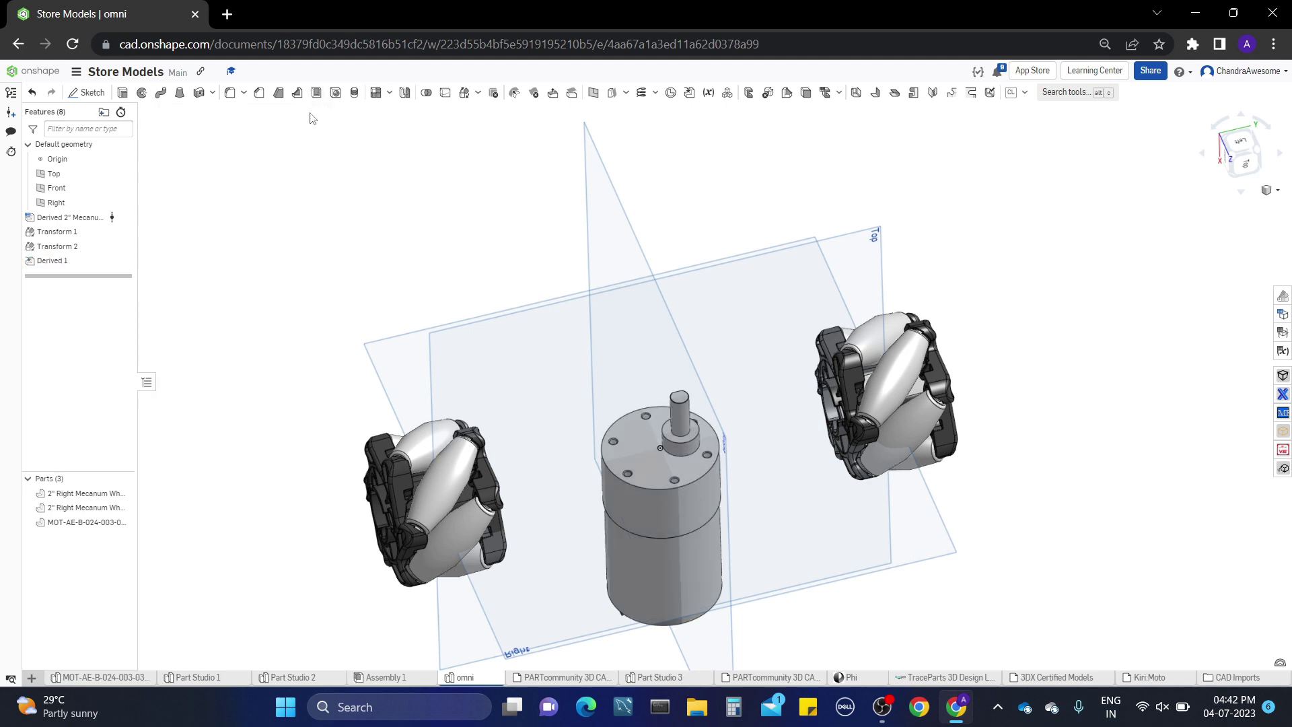
pyautogui.moveTo(655, 383); pyautogui.dragTo(751, 416, button='right')
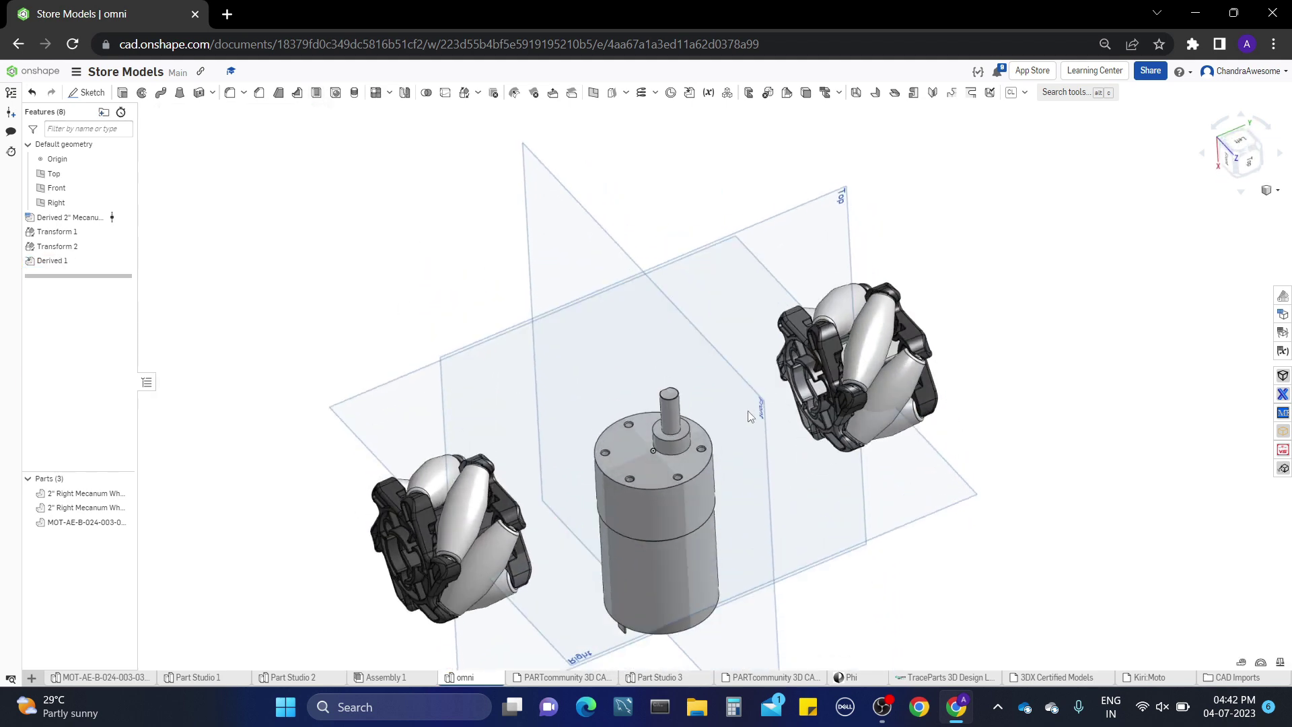
# Measure the diameter of the motor's shaft-side mounting face
pyautogui.moveTo(666, 346); pyautogui.dragTo(686, 426, button='right')
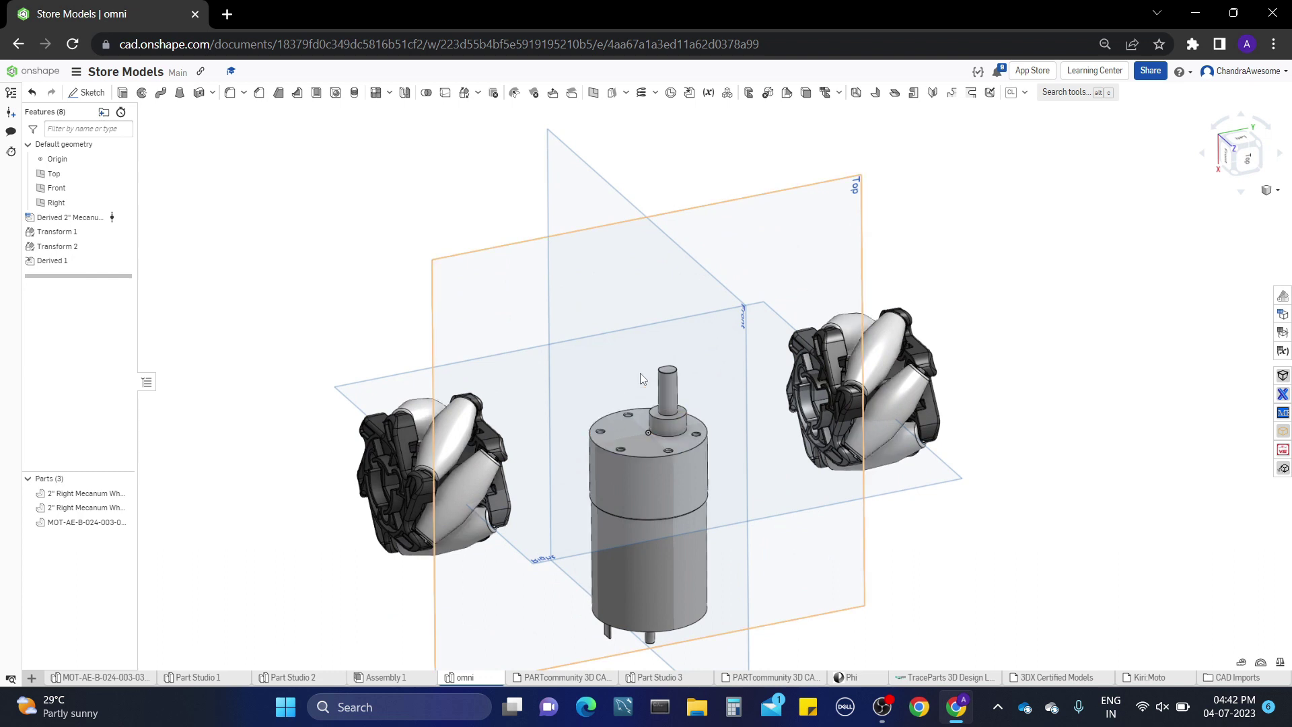
pyautogui.moveTo(336, 390)
pyautogui.mouseDown(button='right')
pyautogui.moveTo(408, 382)
pyautogui.moveTo(343, 371)
pyautogui.moveTo(350, 396)
pyautogui.mouseUp(button='right')
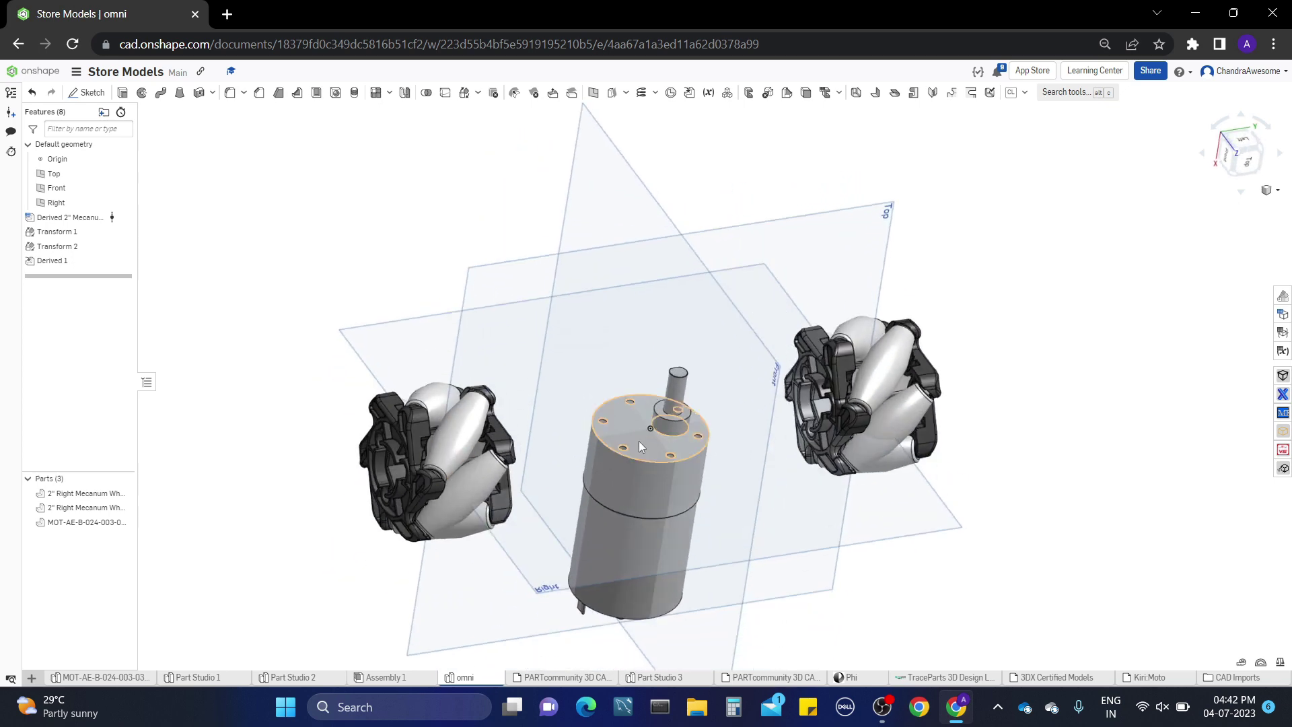
pyautogui.click(592, 433)
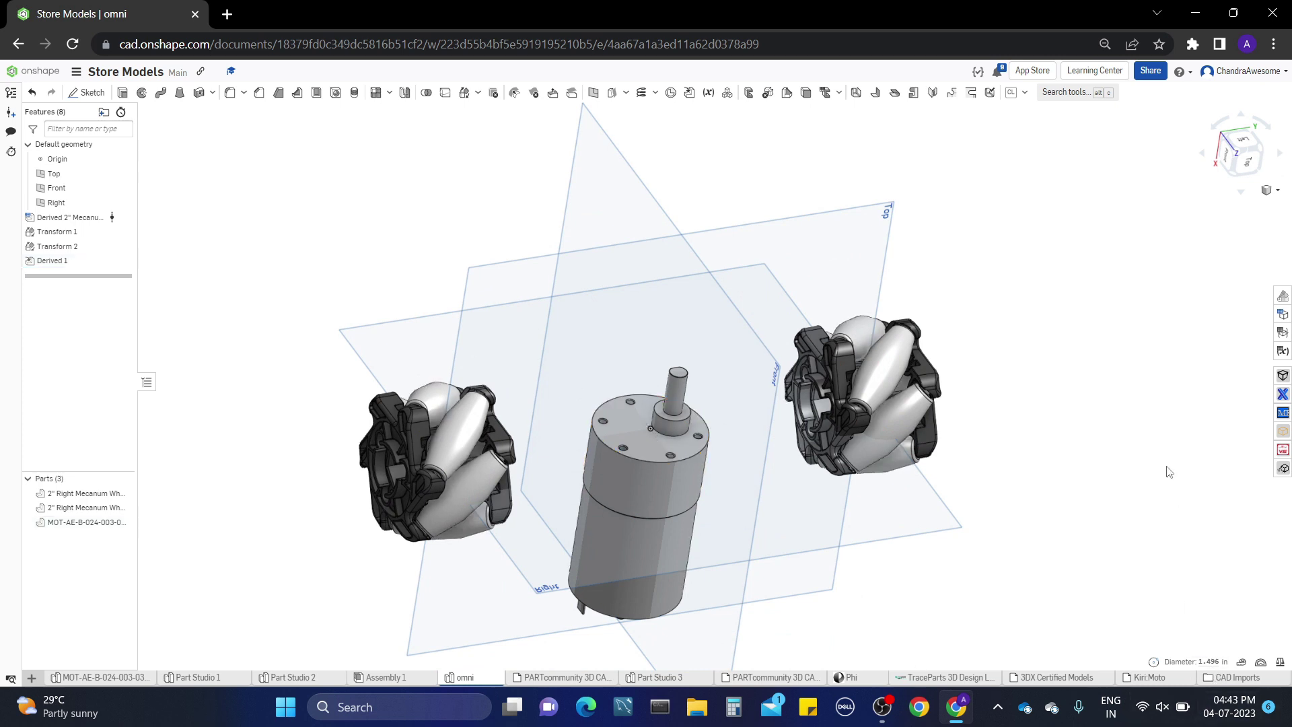
pyautogui.press('Escape')
# Measure the distance between two opposite outer points on the face of one mecanum wheel
pyautogui.moveTo(396, 393); pyautogui.dragTo(417, 435, button='middle')
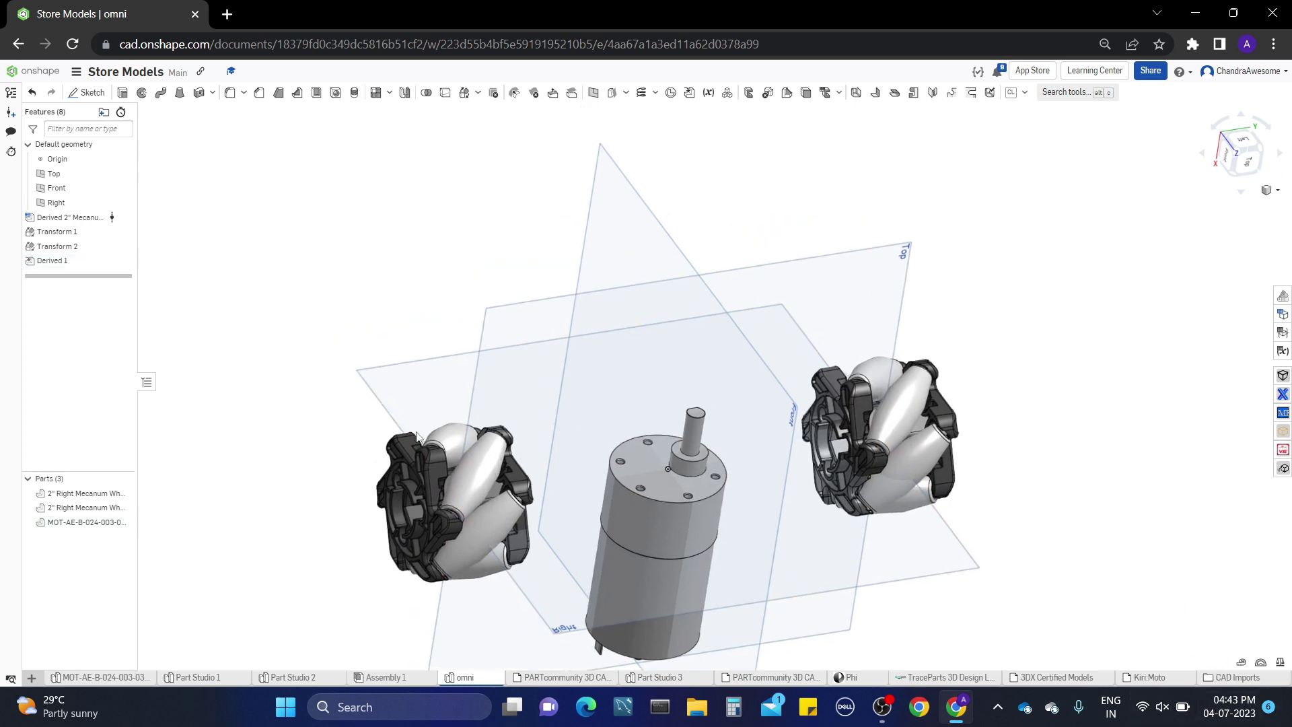
pyautogui.moveTo(424, 433); pyautogui.dragTo(466, 422, button='right')
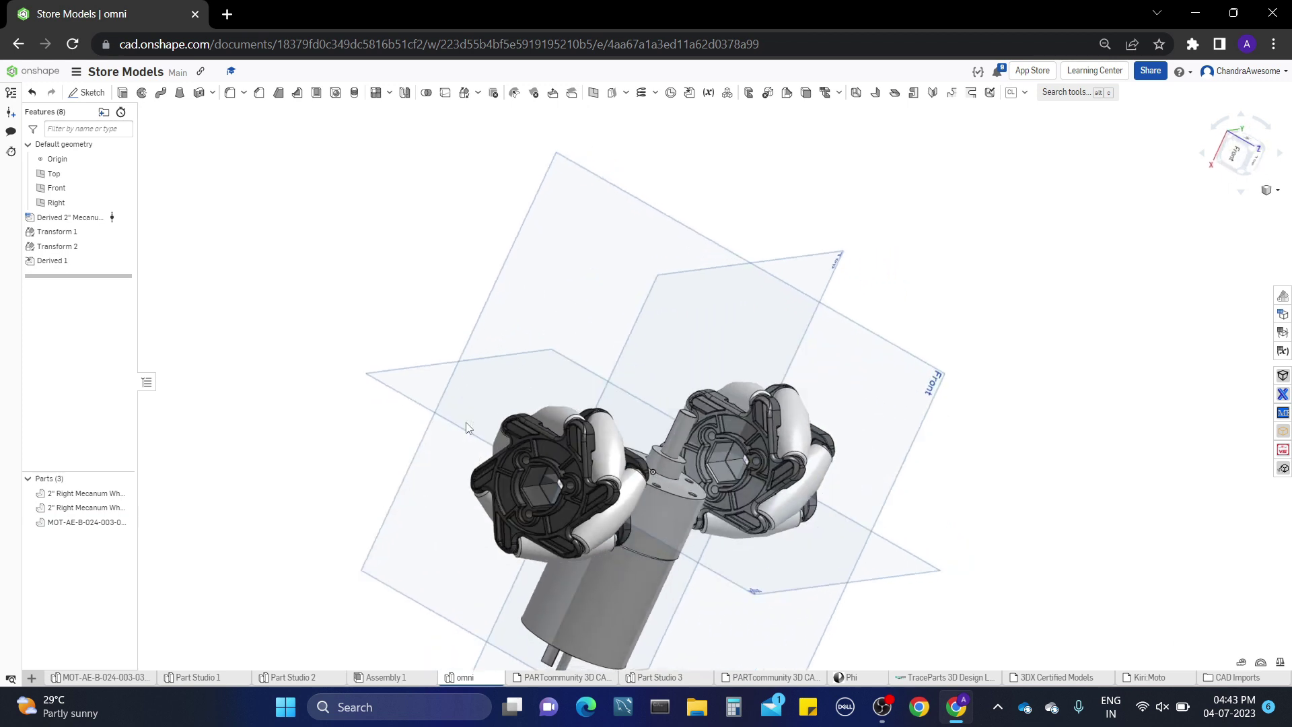
pyautogui.click(581, 421)
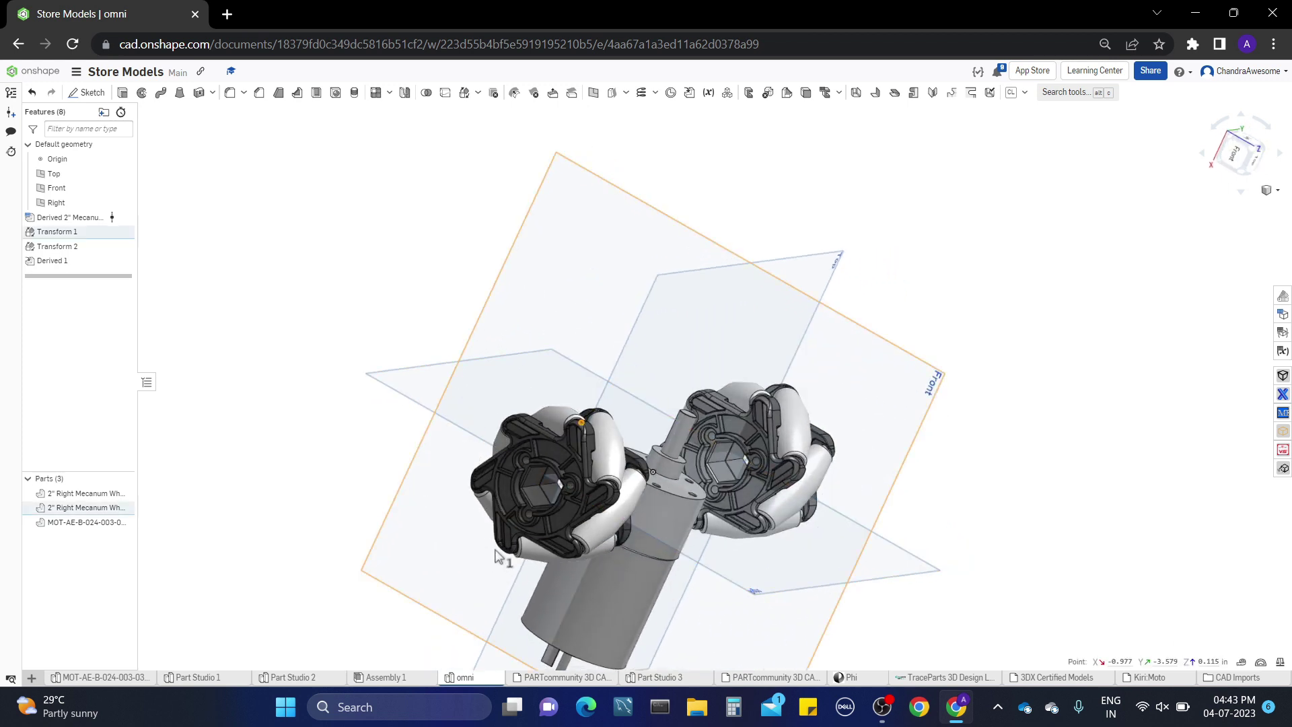
pyautogui.click(499, 548)
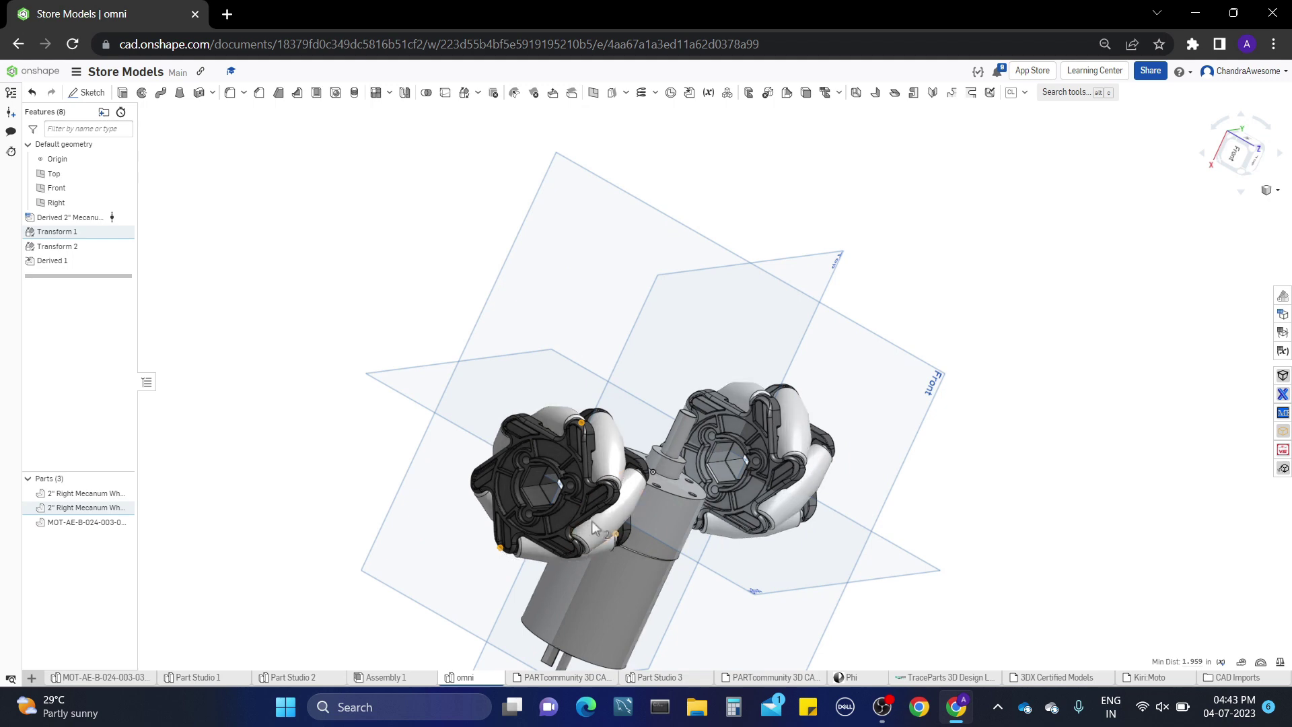
pyautogui.click(1063, 456)
# Start a uniform Scale transform with both 2" Right Mecanum Wheel parts as the entities
pyautogui.moveTo(692, 536); pyautogui.dragTo(705, 495, button='right')
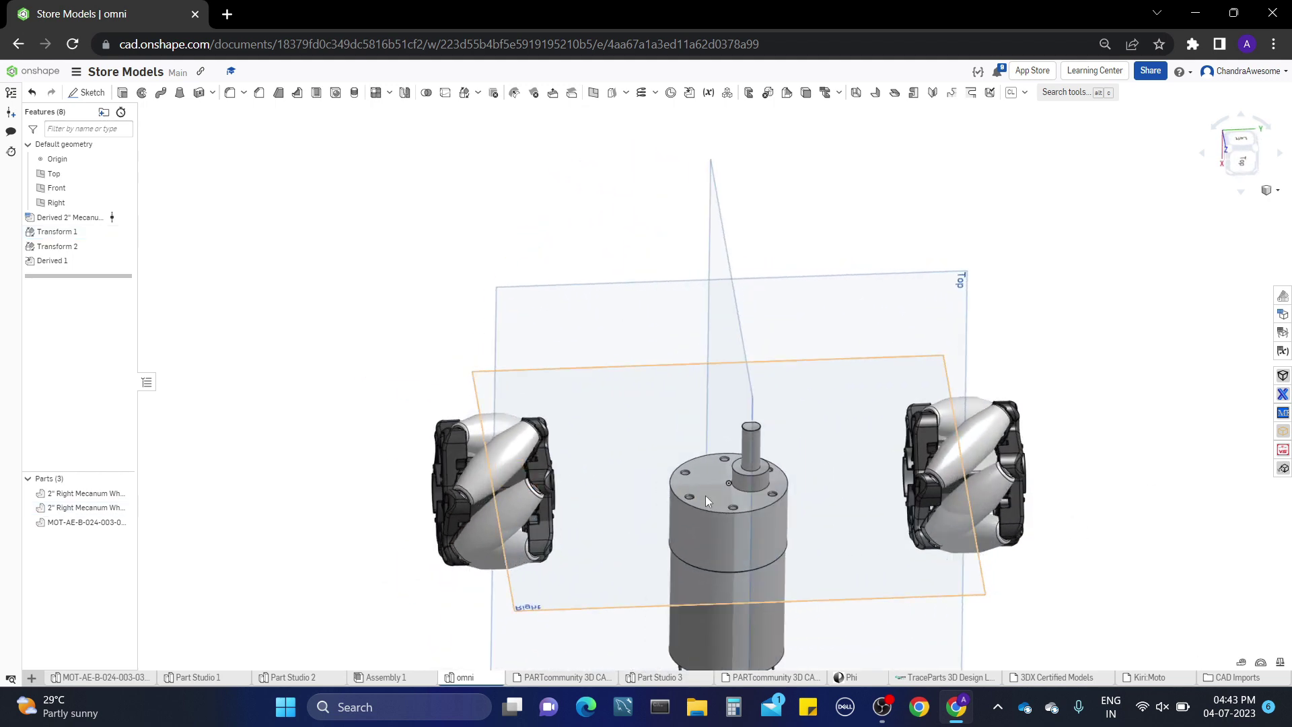
pyautogui.moveTo(705, 495); pyautogui.dragTo(683, 438, button='middle')
pyautogui.moveTo(659, 429); pyautogui.dragTo(488, 446, button='right')
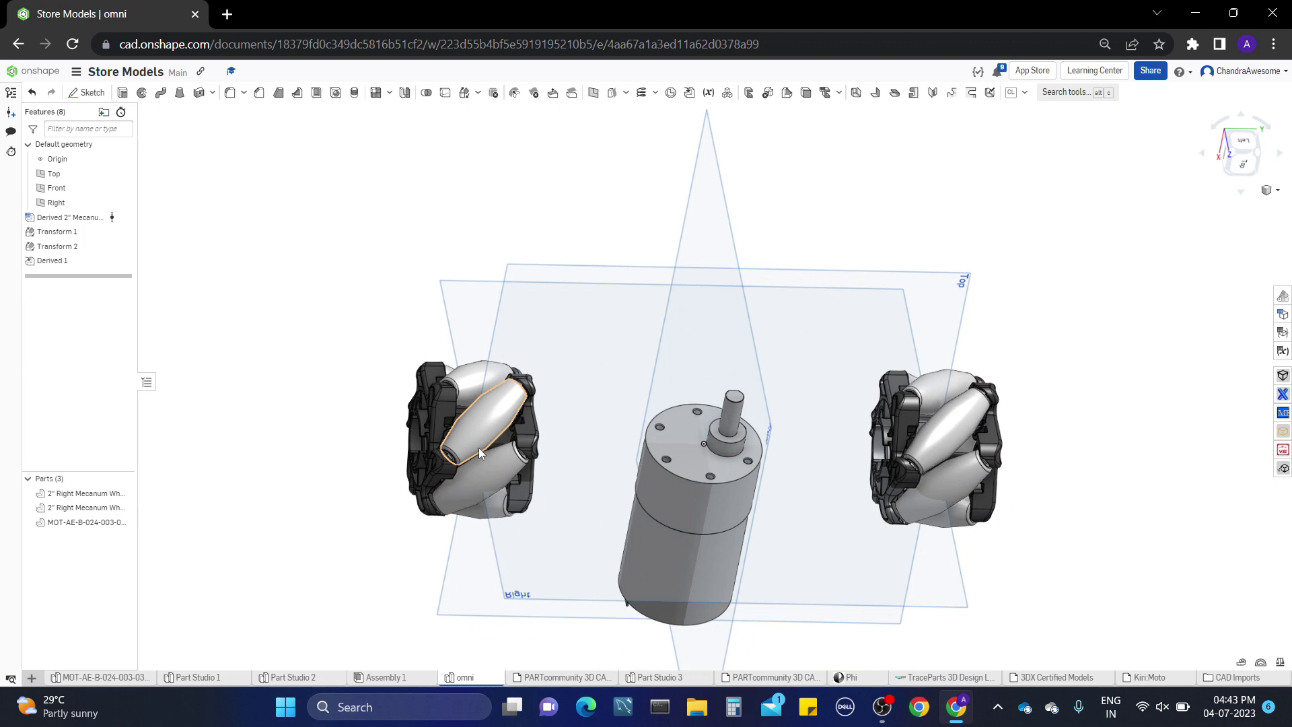
pyautogui.click(465, 94)
pyautogui.click(252, 146)
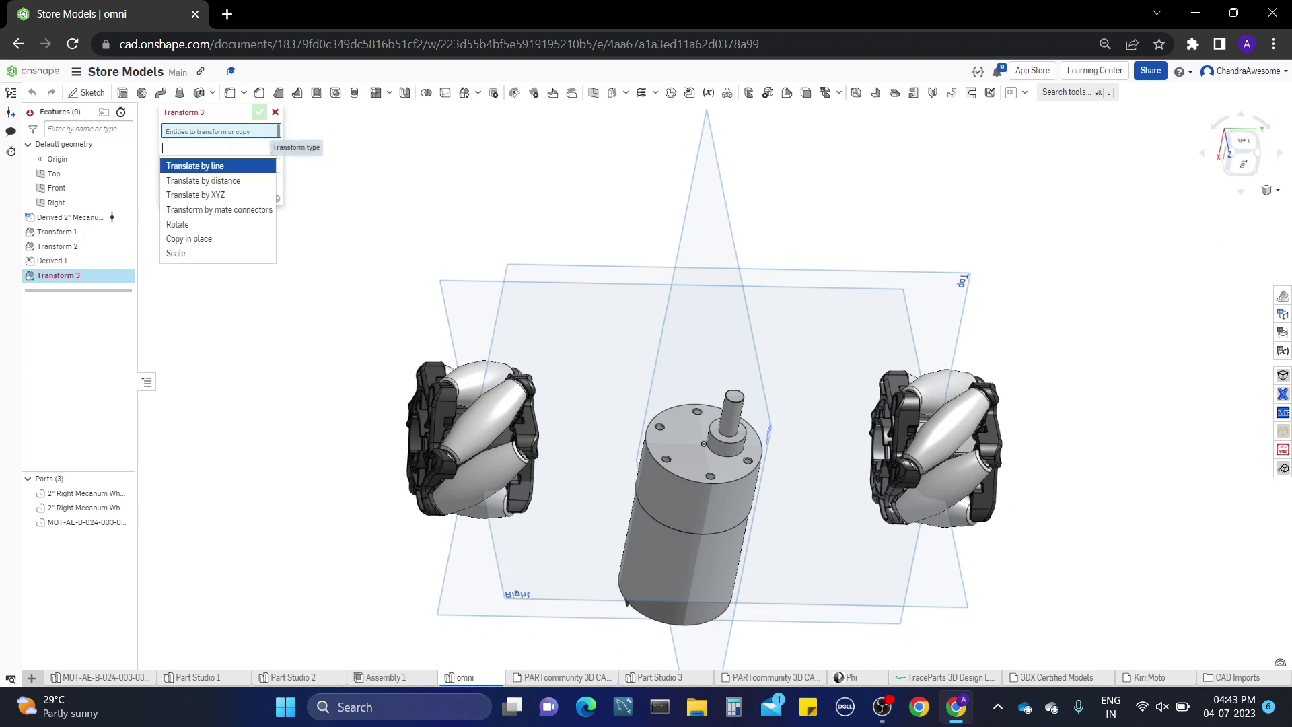
pyautogui.click(202, 272)
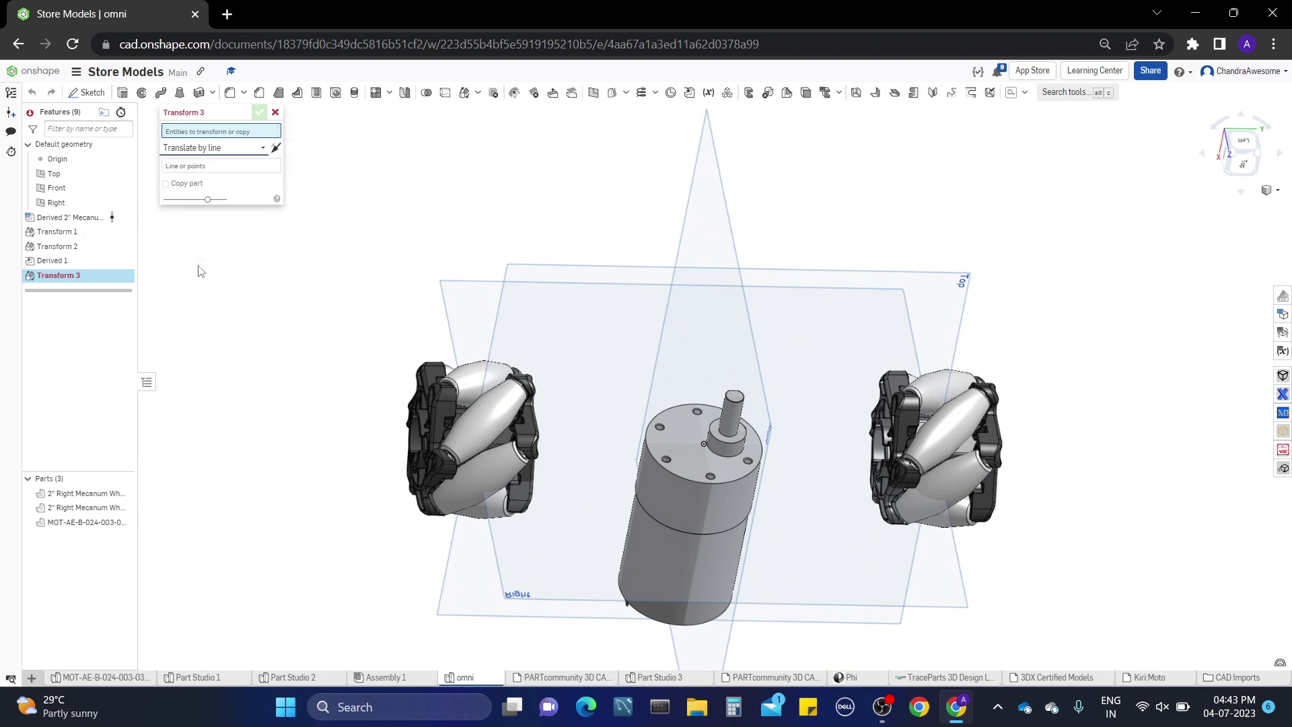
pyautogui.click(216, 150)
pyautogui.click(189, 254)
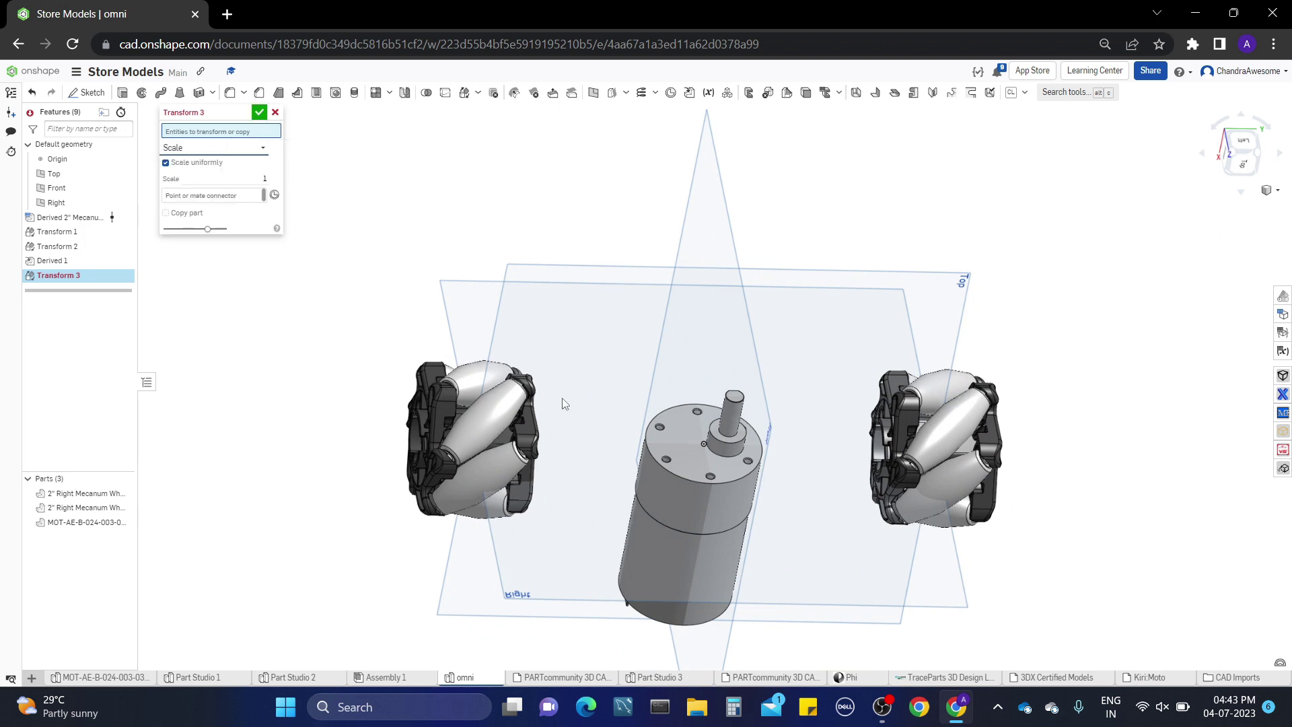
pyautogui.click(483, 401)
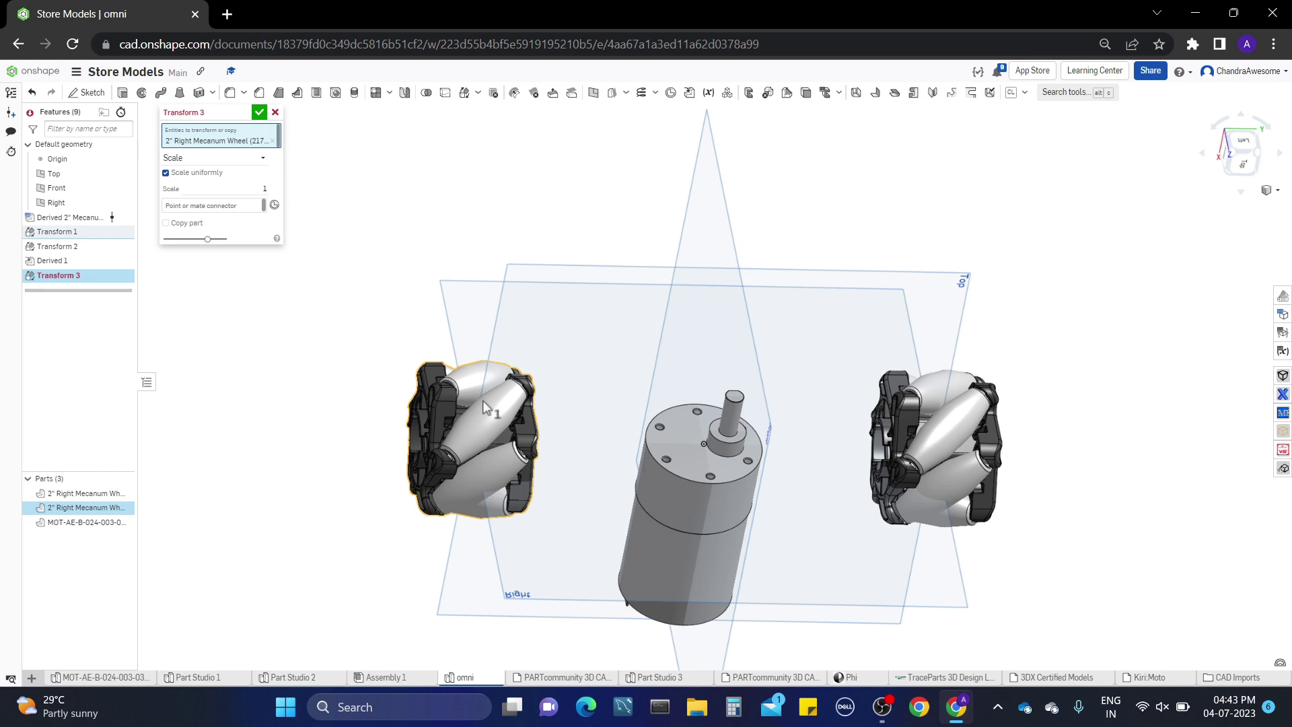
pyautogui.click(986, 419)
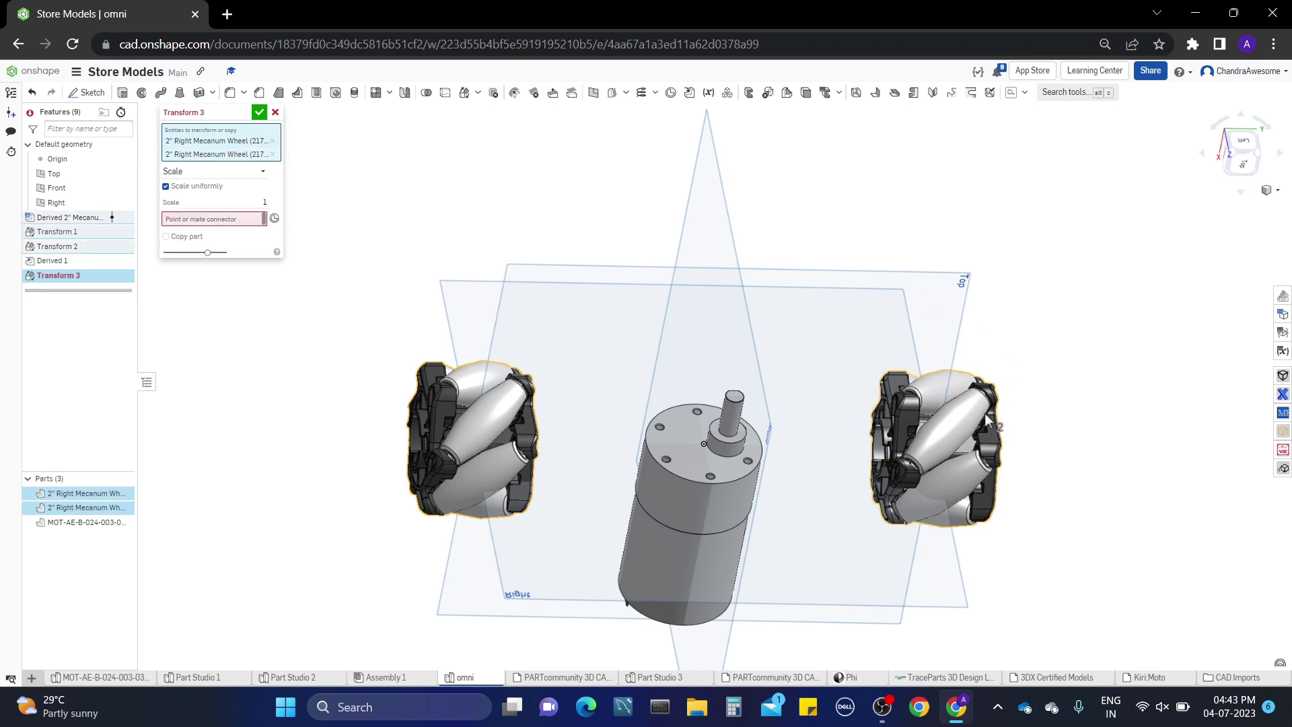
# Use the origin as the scaling point, set the scale factor to 2, and apply the transform
pyautogui.click(209, 219)
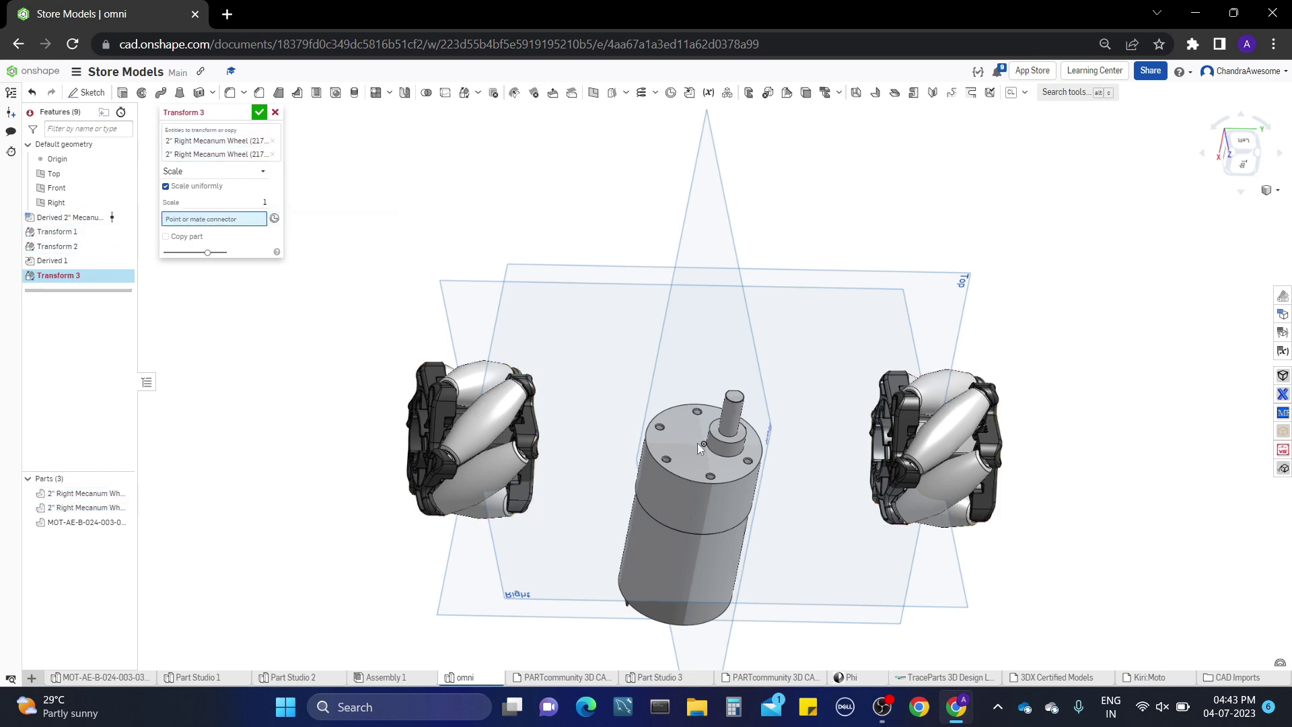
pyautogui.click(702, 444)
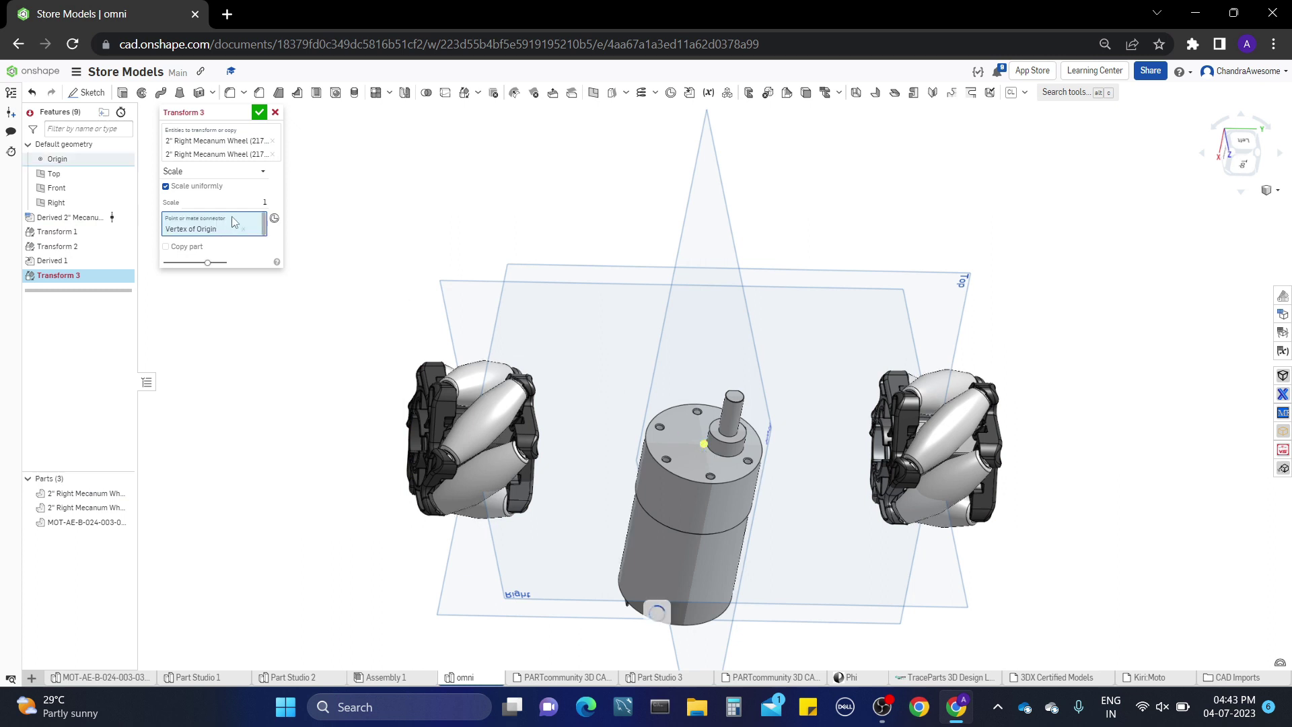
pyautogui.click(235, 205)
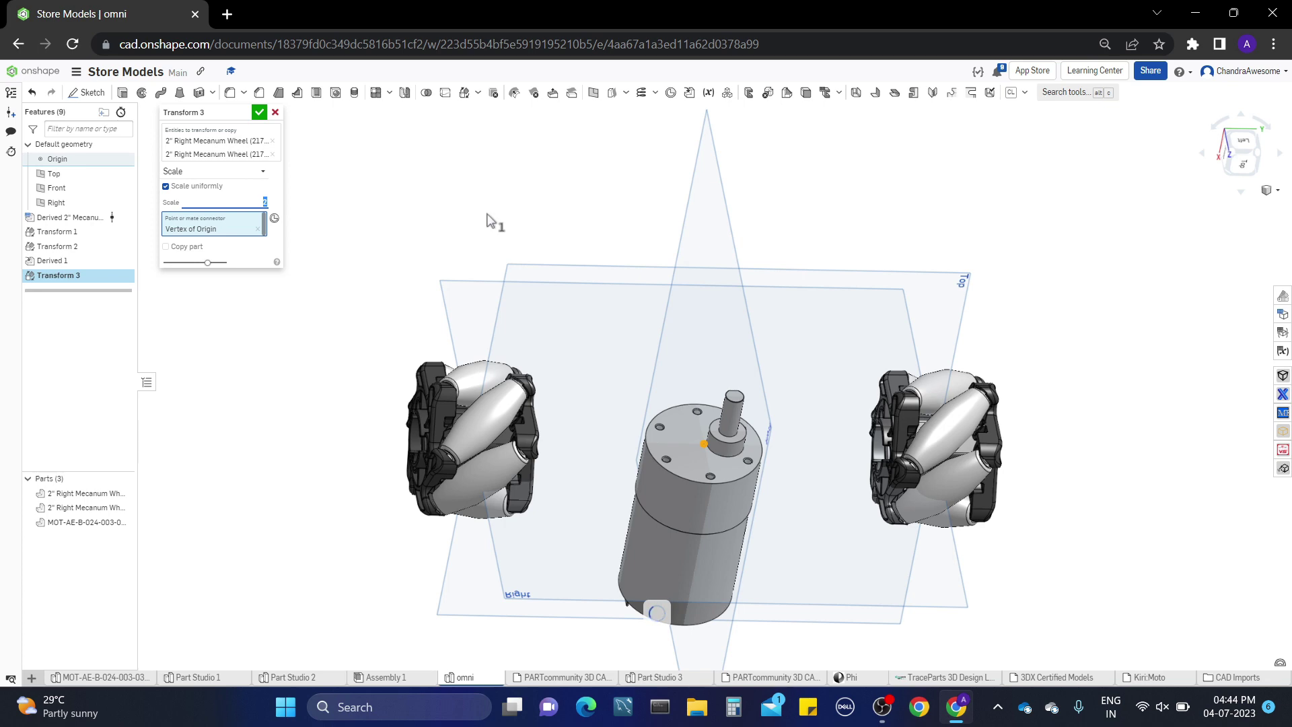
pyautogui.moveTo(811, 422); pyautogui.dragTo(845, 435, button='right')
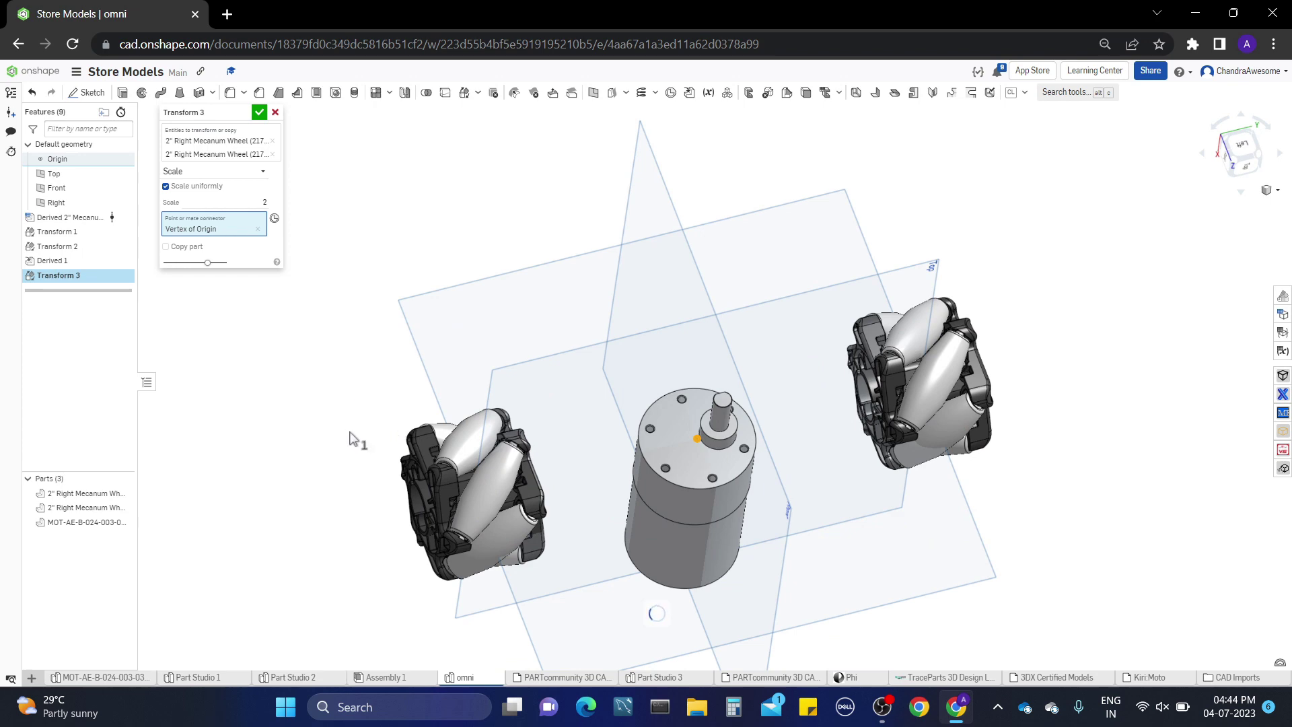
pyautogui.moveTo(355, 438)
pyautogui.mouseDown(button='right')
pyautogui.moveTo(352, 367)
pyautogui.moveTo(371, 422)
pyautogui.moveTo(386, 395)
pyautogui.moveTo(364, 418)
pyautogui.mouseUp(button='right')
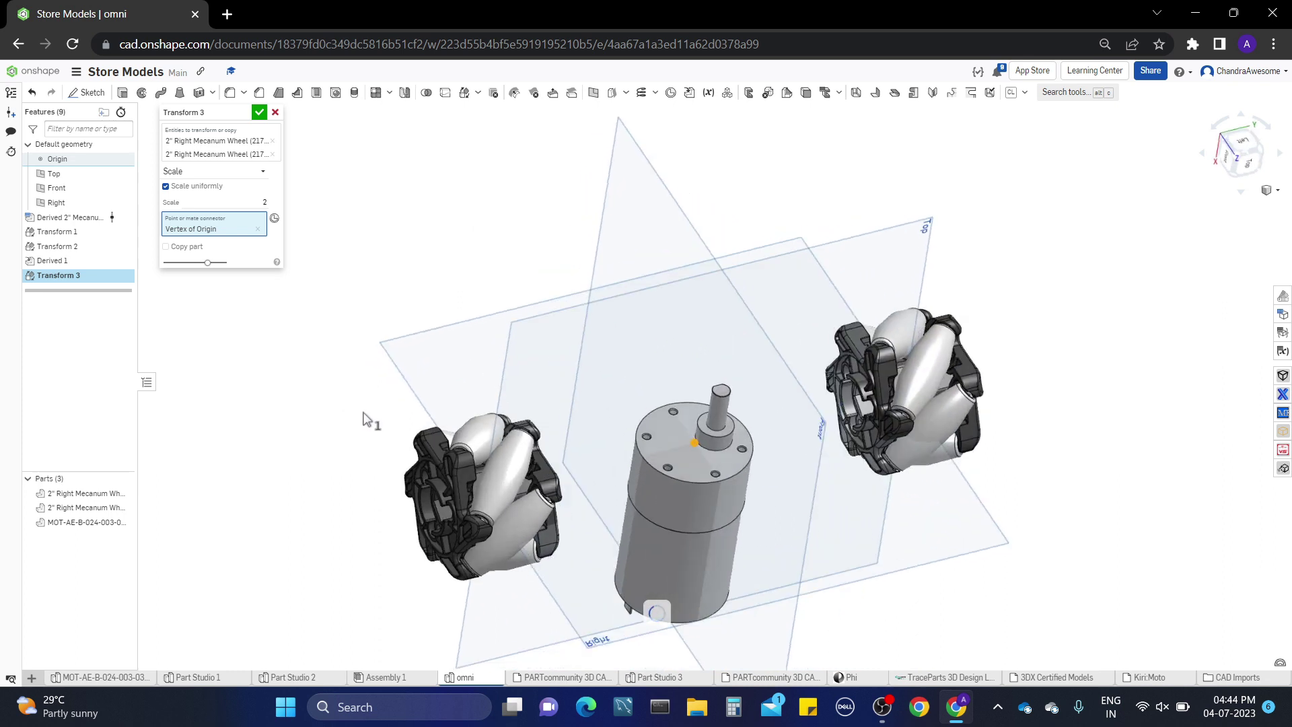
pyautogui.click(259, 113)
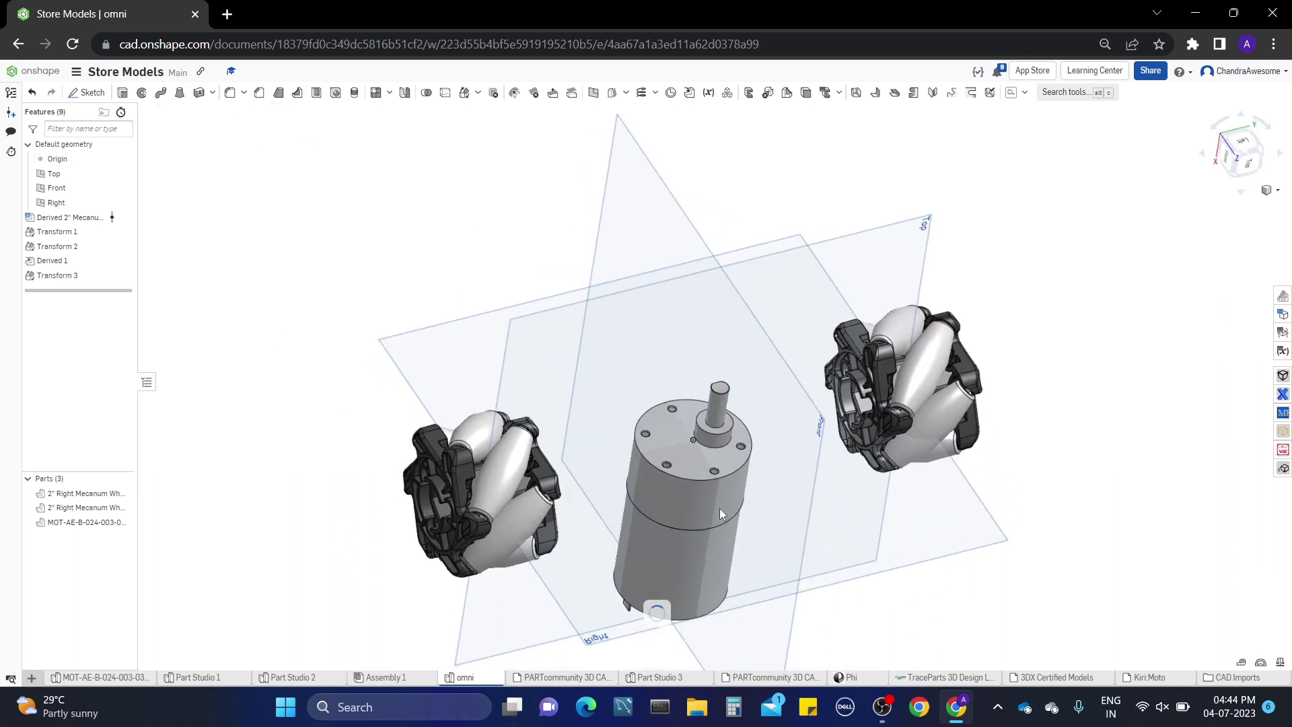
# Examine the size and placement of the scaled wheels relative to the motor from several sides
pyautogui.moveTo(608, 505)
pyautogui.mouseDown(button='right')
pyautogui.moveTo(604, 475)
pyautogui.moveTo(640, 485)
pyautogui.moveTo(619, 494)
pyautogui.mouseUp(button='right')
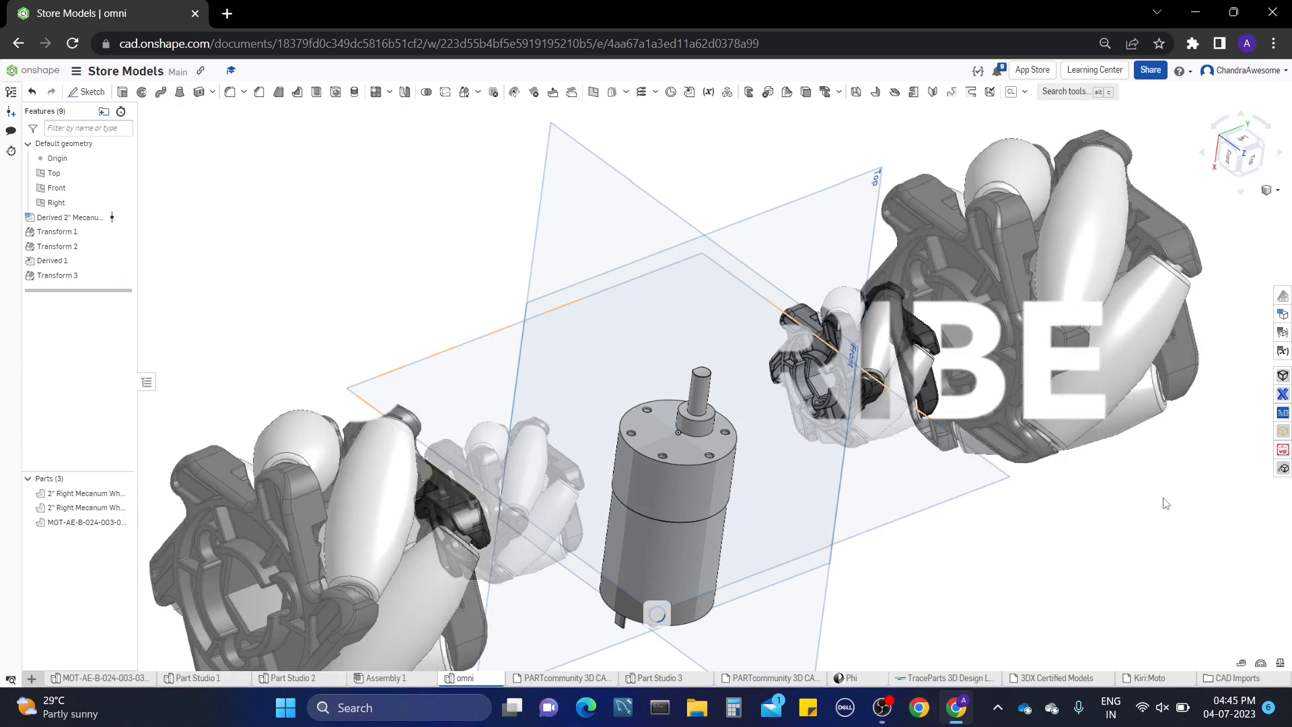
pyautogui.moveTo(718, 592); pyautogui.dragTo(820, 504, button='middle')
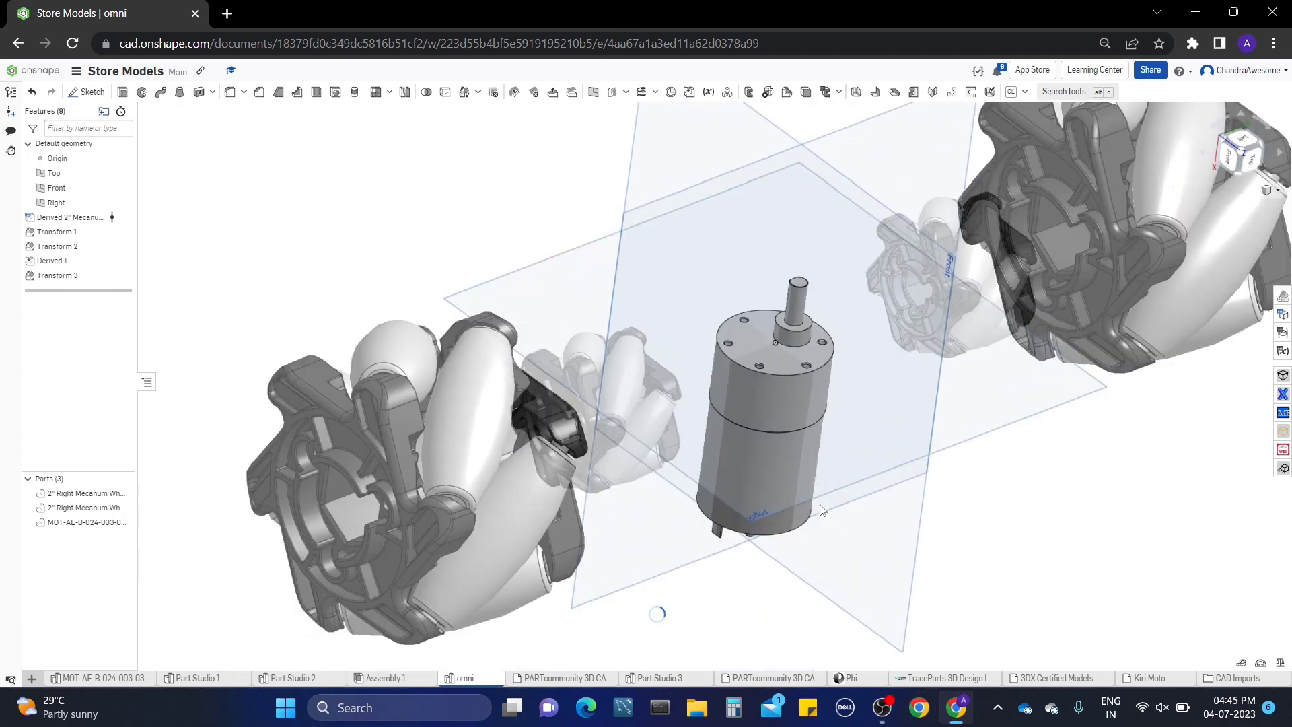
pyautogui.moveTo(820, 509); pyautogui.dragTo(519, 418, button='right')
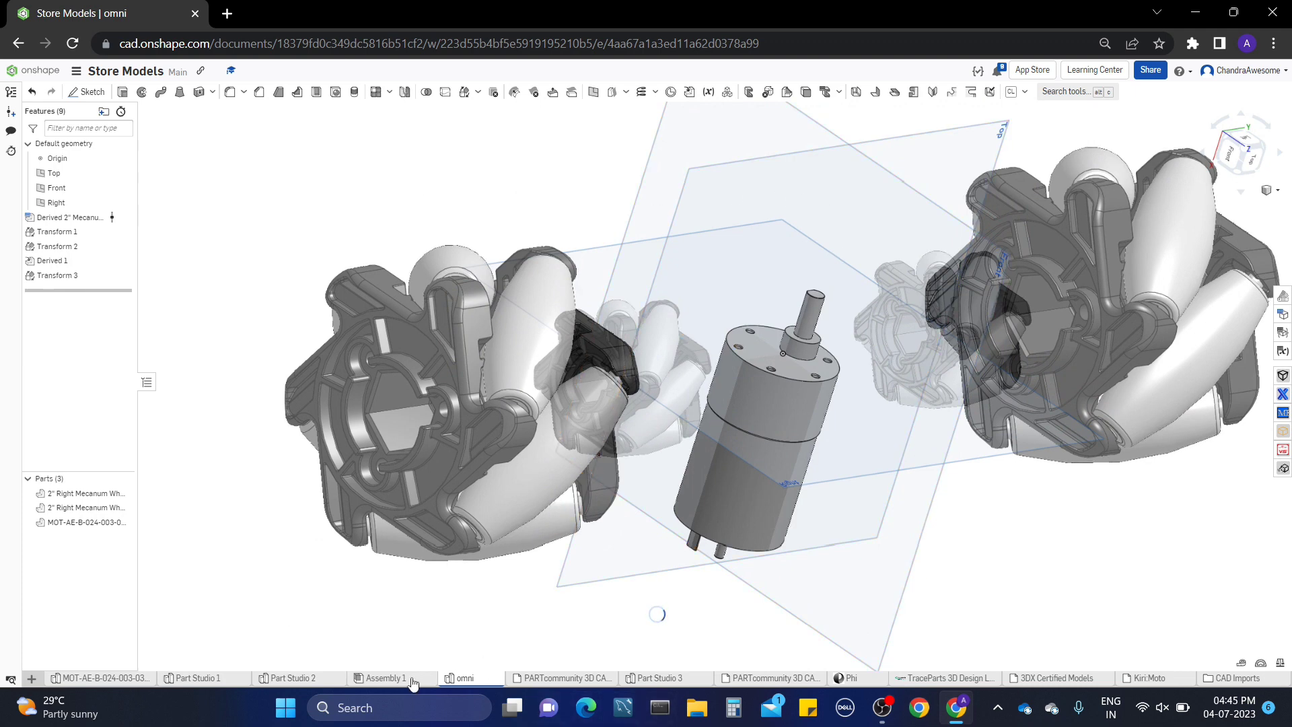
pyautogui.moveTo(413, 681)
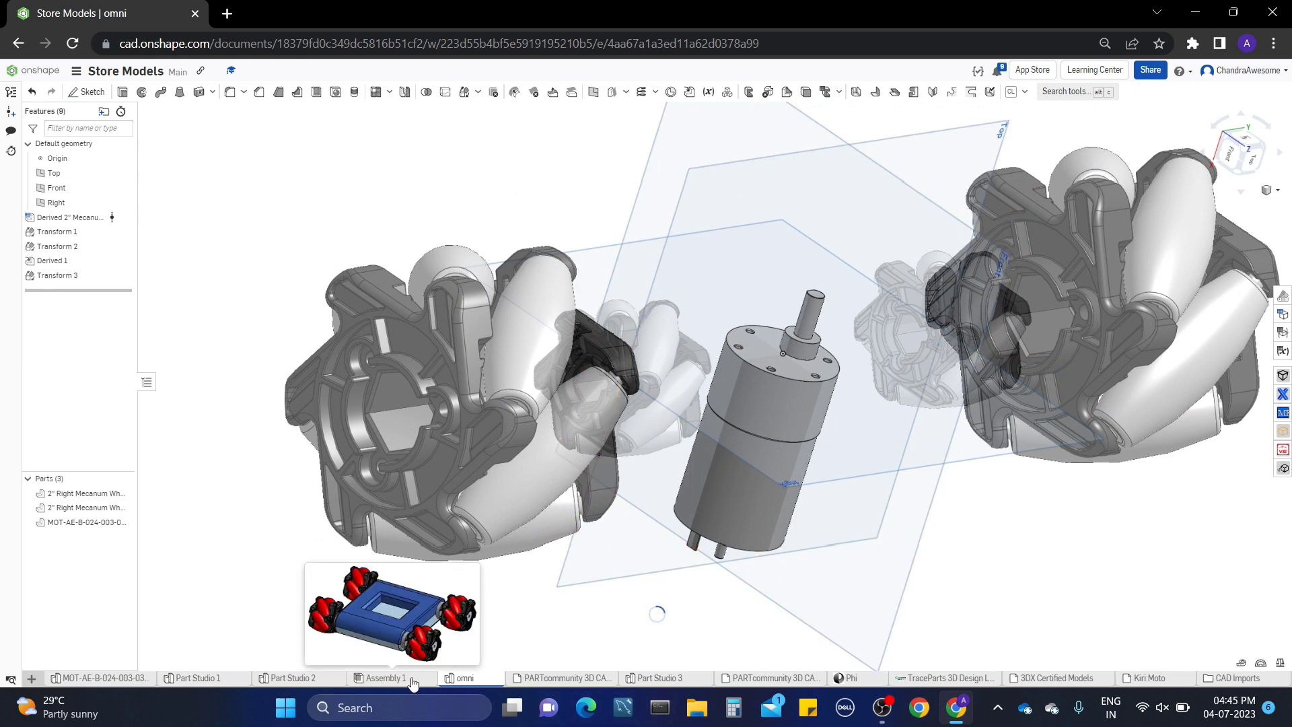
pyautogui.moveTo(1176, 430); pyautogui.dragTo(1087, 434, button='right')
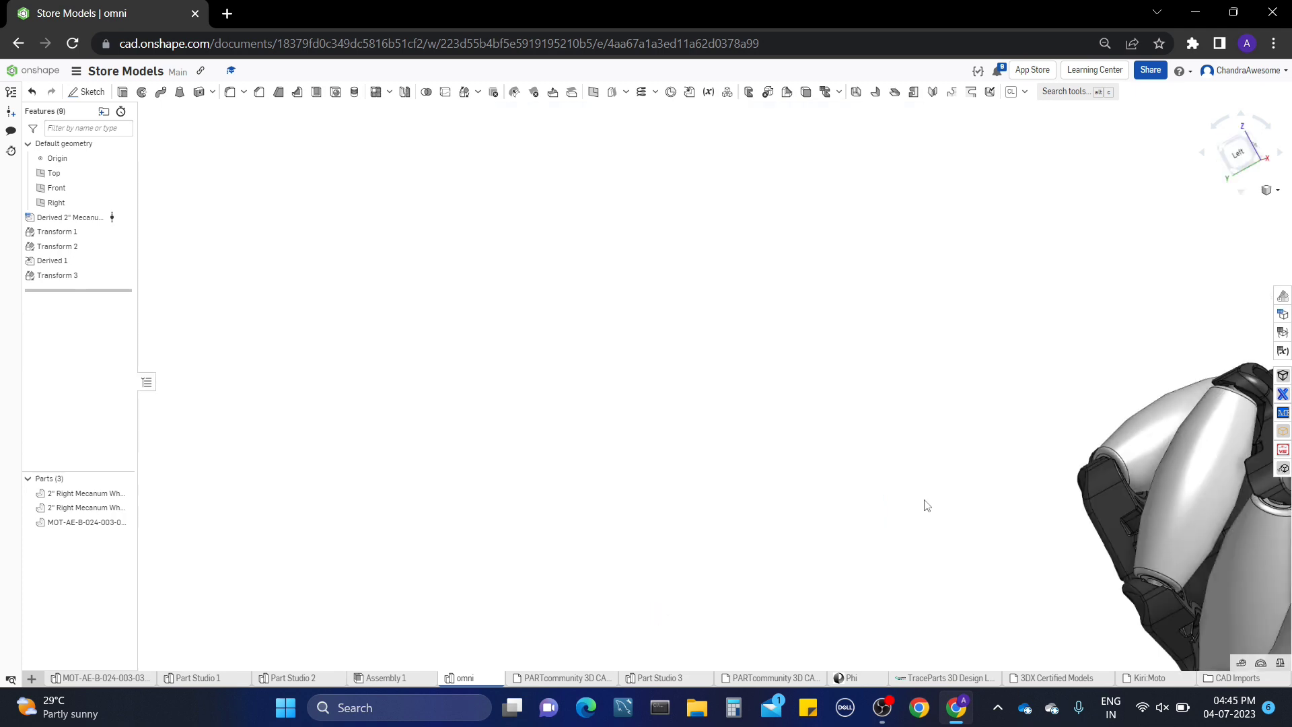
pyautogui.moveTo(942, 557); pyautogui.dragTo(660, 367, button='right')
pyautogui.moveTo(1047, 585); pyautogui.dragTo(651, 659, button='middle')
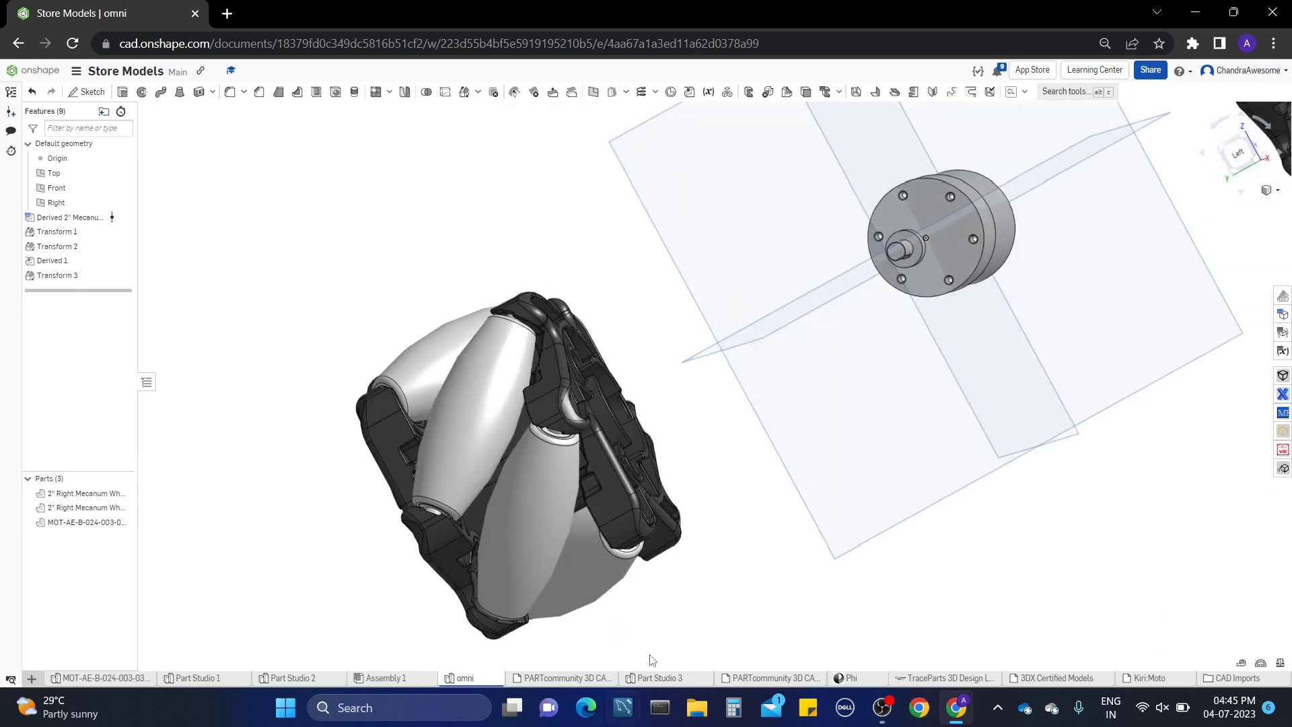
pyautogui.moveTo(846, 386); pyautogui.dragTo(689, 600, button='middle')
pyautogui.moveTo(1006, 474); pyautogui.dragTo(888, 526, button='right')
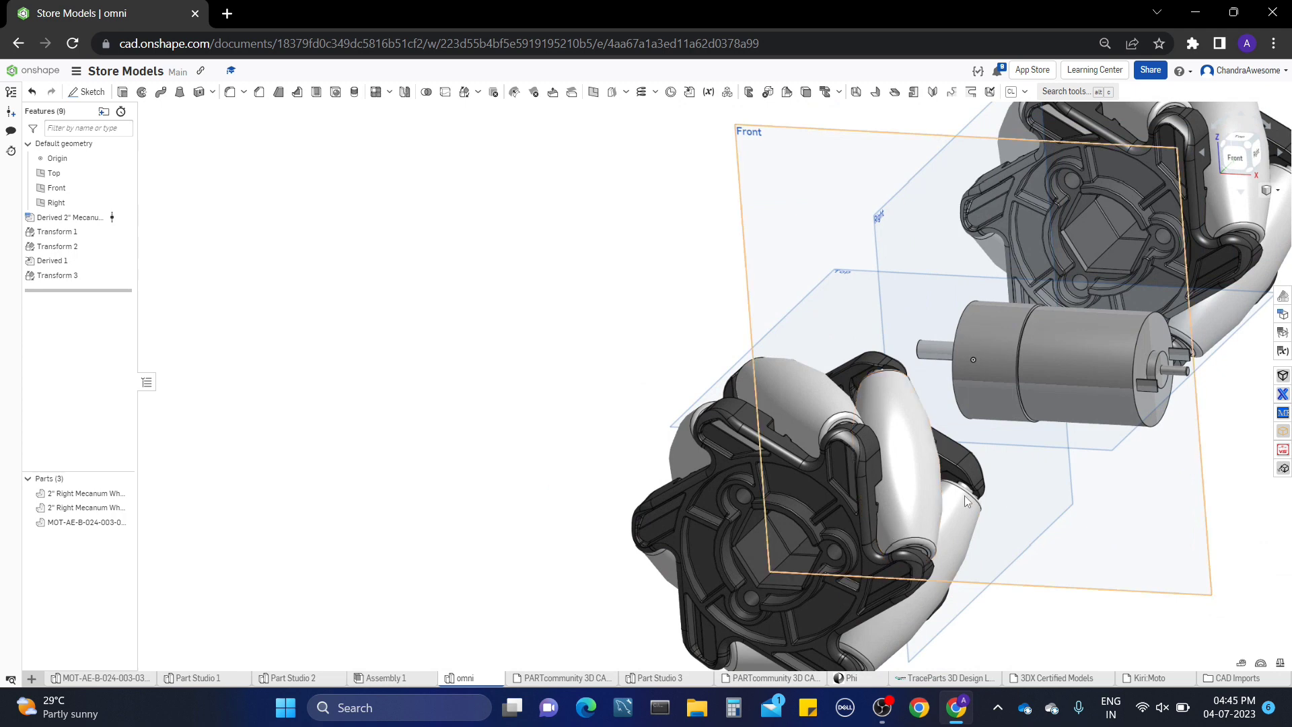
pyautogui.moveTo(963, 495); pyautogui.dragTo(889, 502, button='middle')
# Measure the radius of a circular hub edge on one wheel and its centre distance to the matching edge on the other
pyautogui.moveTo(888, 502); pyautogui.dragTo(763, 380, button='right')
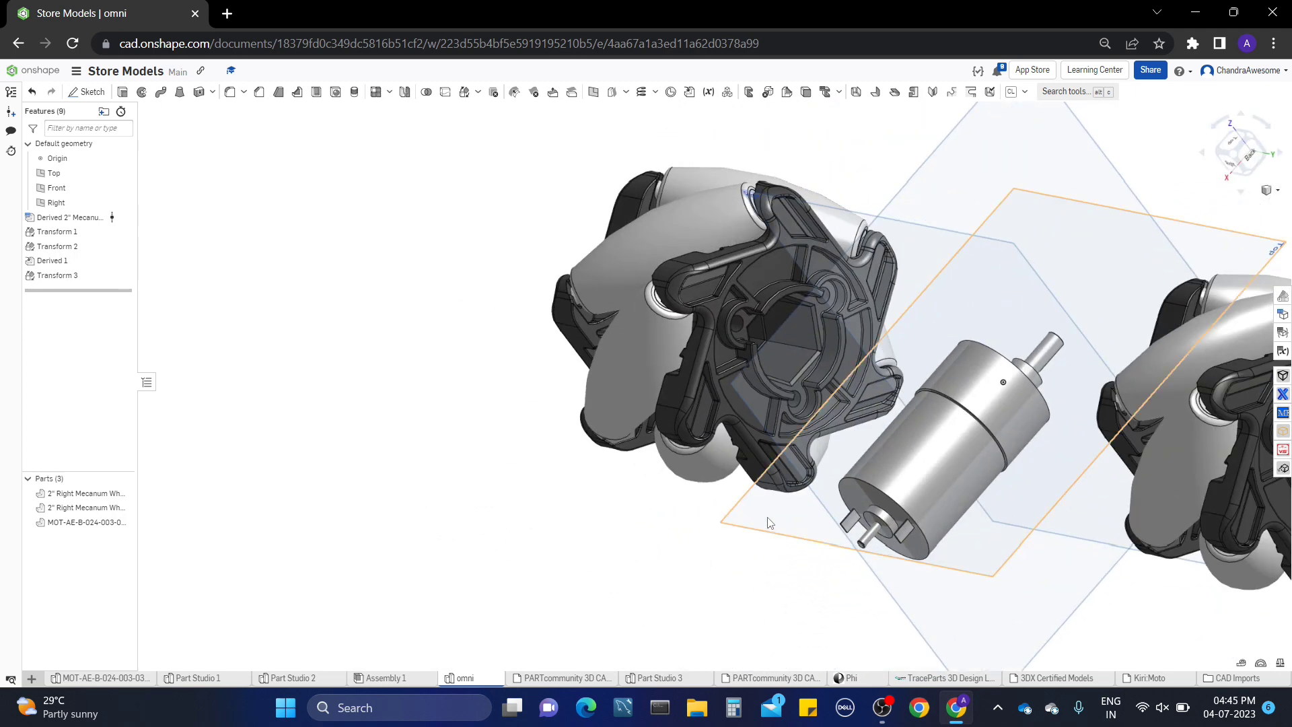
pyautogui.click(770, 390)
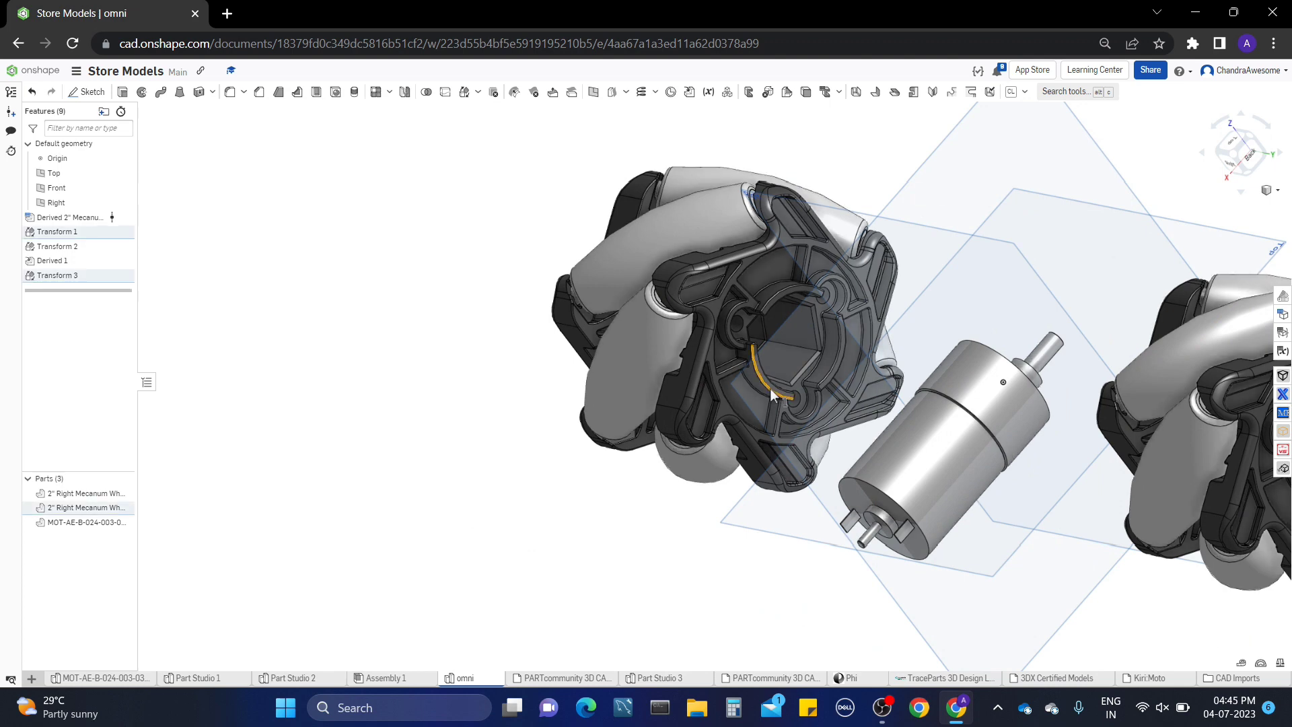
pyautogui.moveTo(771, 390); pyautogui.dragTo(863, 398, button='right')
pyautogui.moveTo(1164, 424); pyautogui.dragTo(670, 414, button='middle')
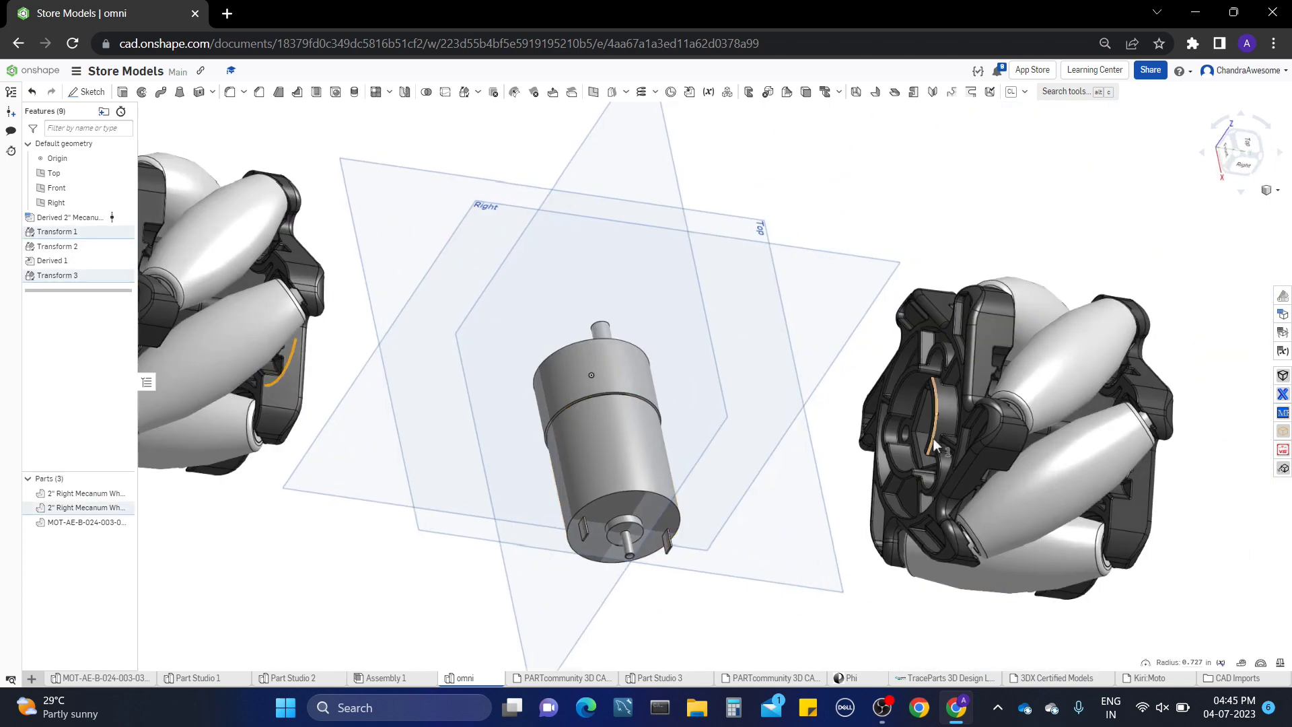
pyautogui.click(933, 440)
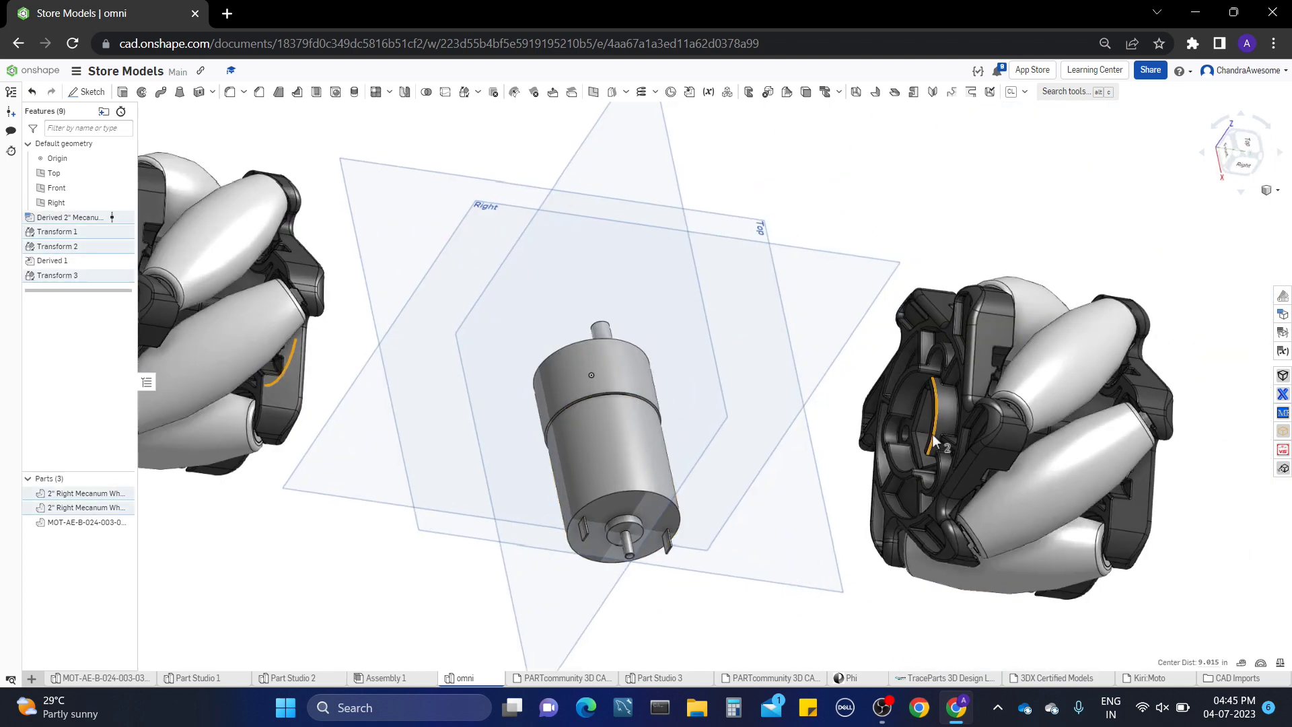
# Check the mass properties and measurement details of the two selected wheels, closing each dialog
pyautogui.click(1277, 664)
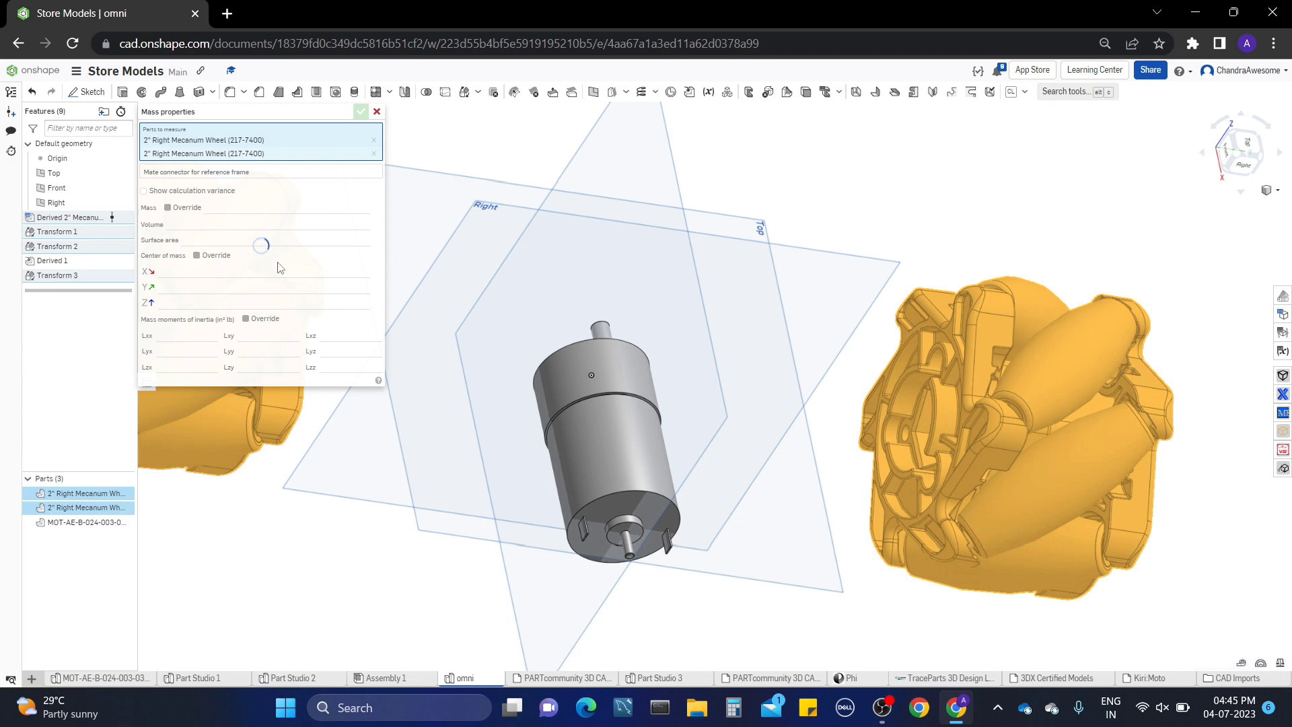
pyautogui.click(377, 112)
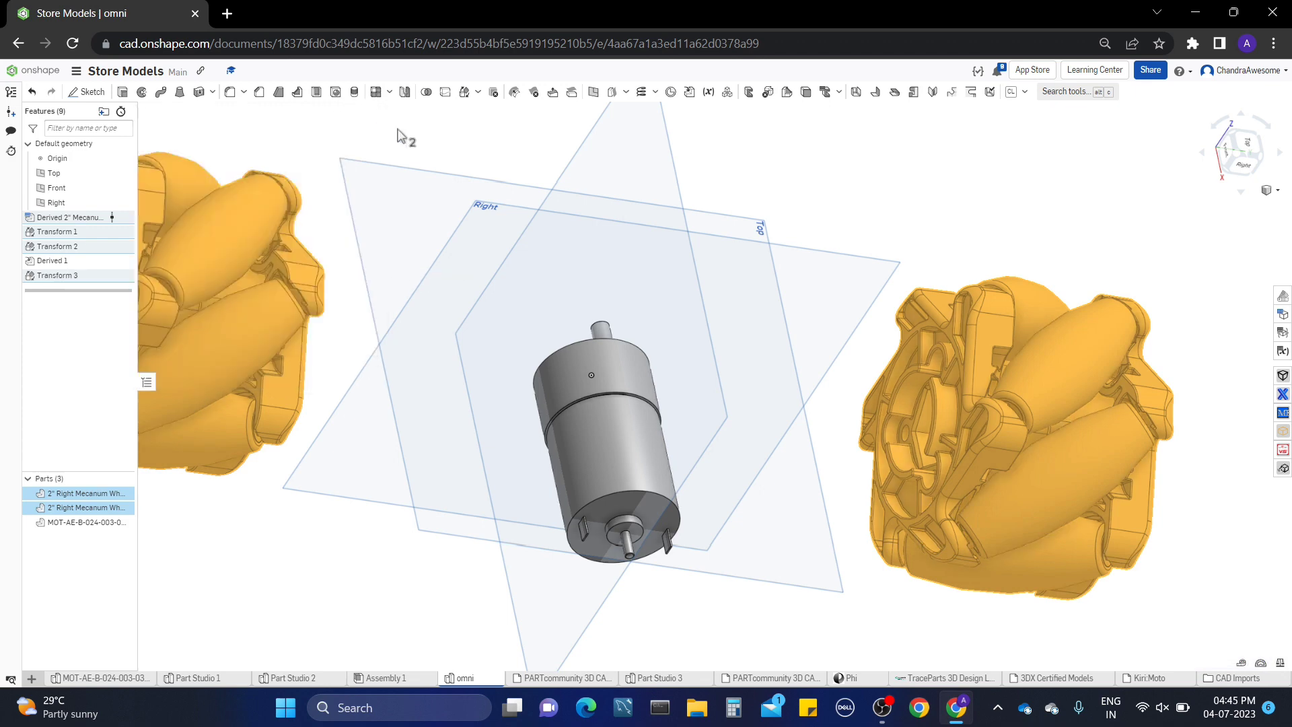
pyautogui.click(1242, 664)
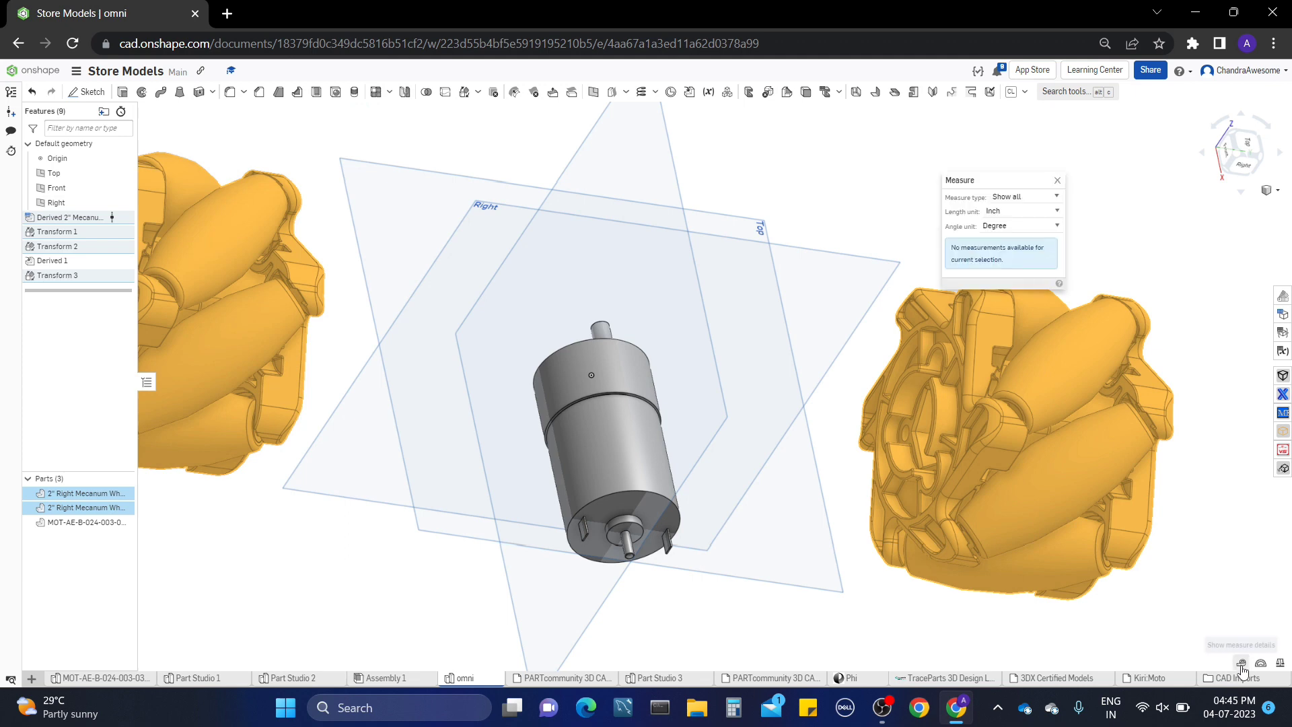
pyautogui.click(1056, 181)
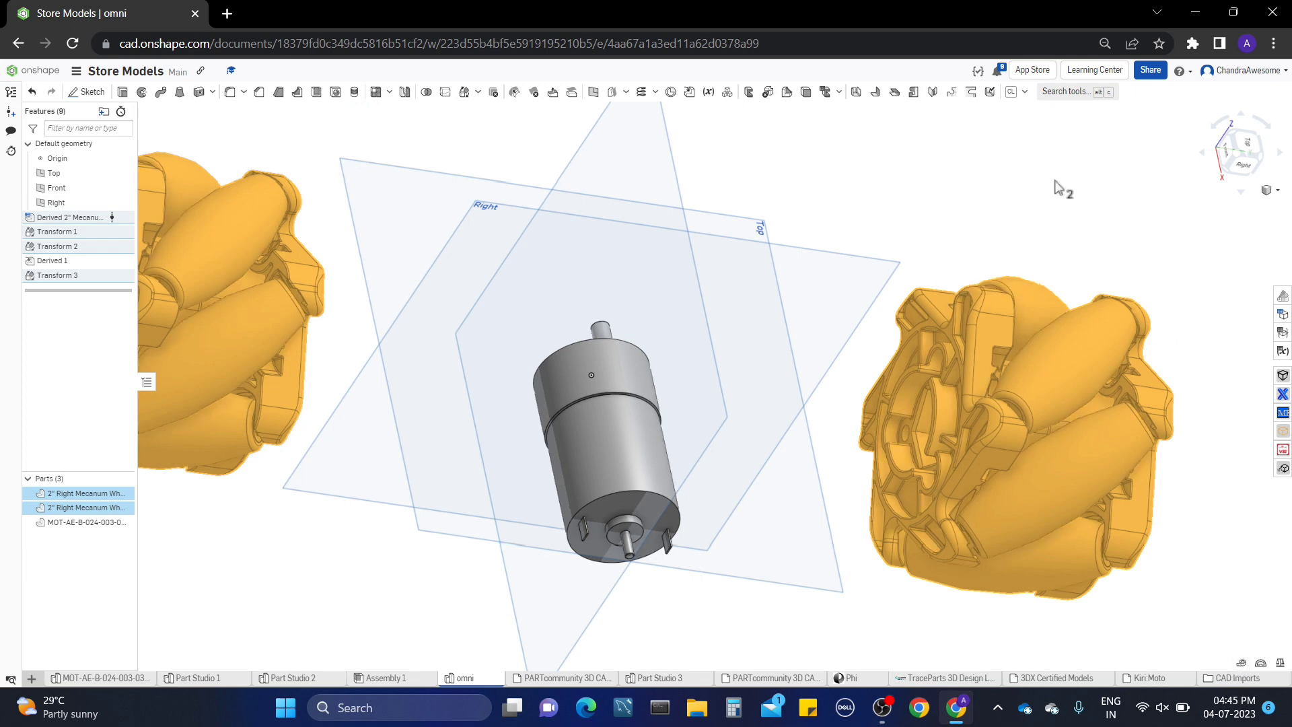
# Examine the spacing and orientation of the two wheels relative to the motor, from above and from several angles
pyautogui.click(1259, 663)
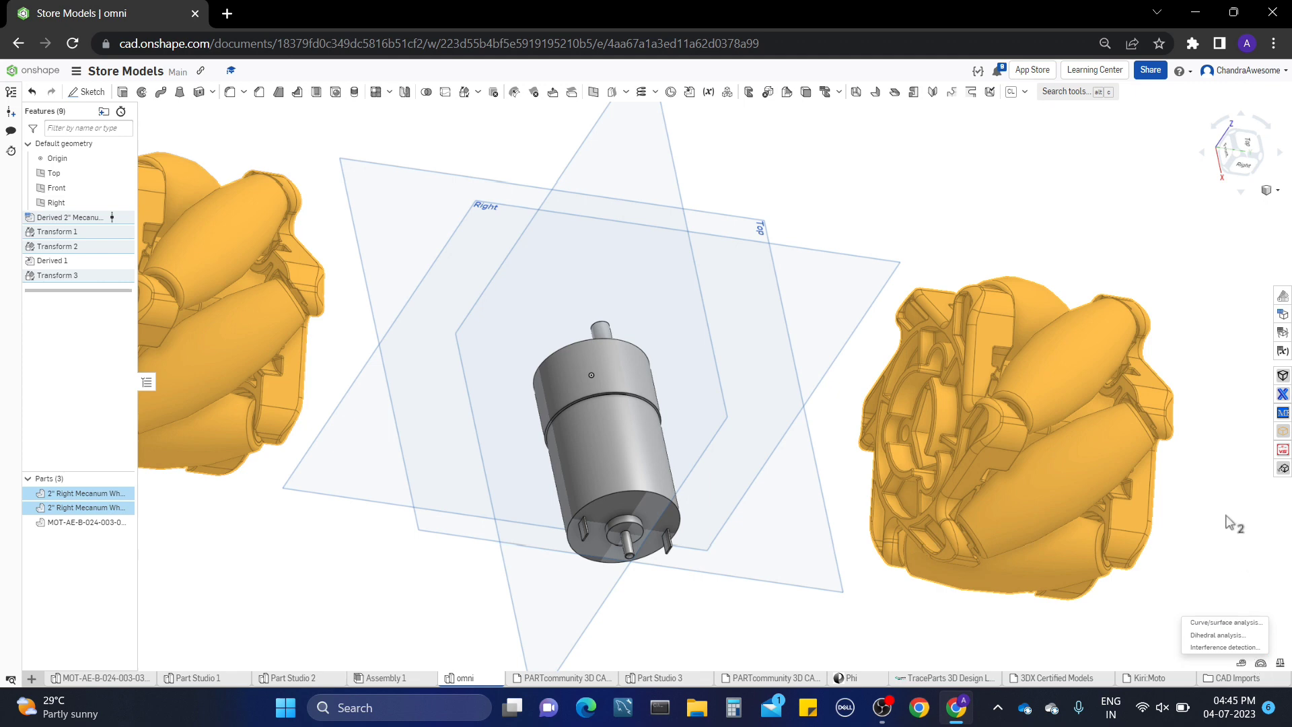
pyautogui.click(1208, 544)
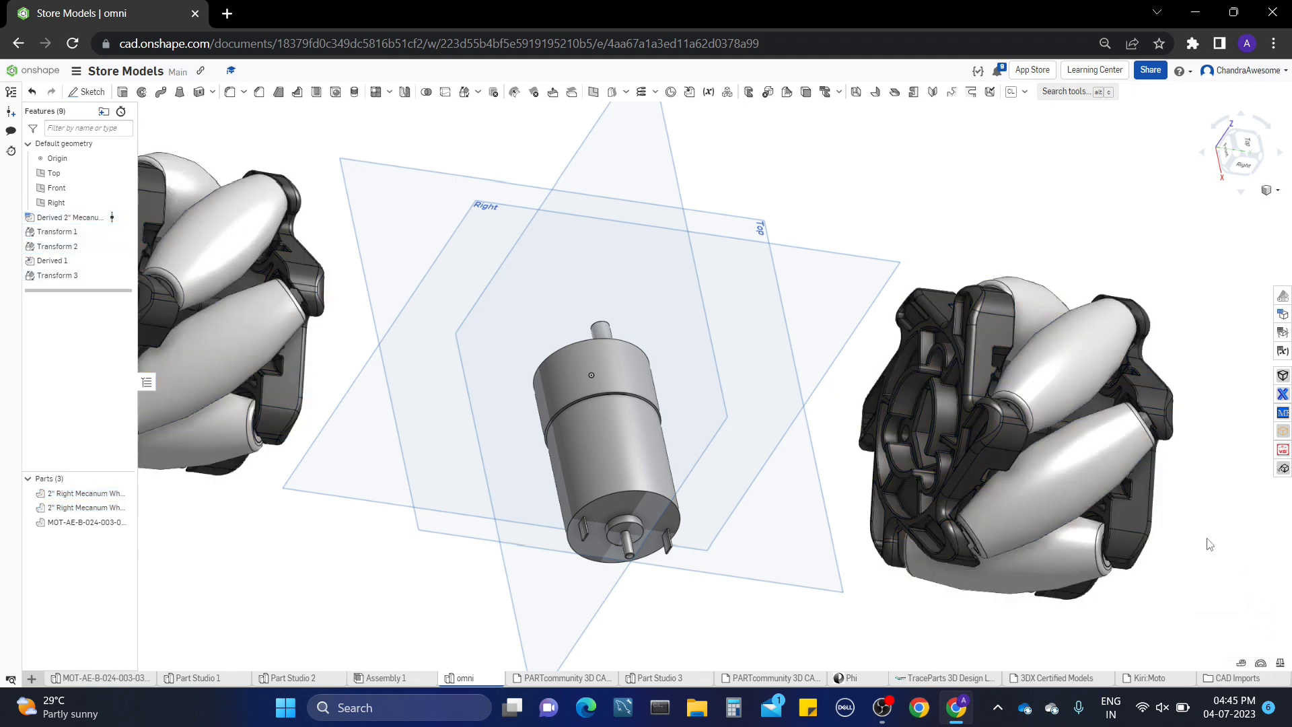
pyautogui.moveTo(1184, 518); pyautogui.dragTo(834, 266, button='right')
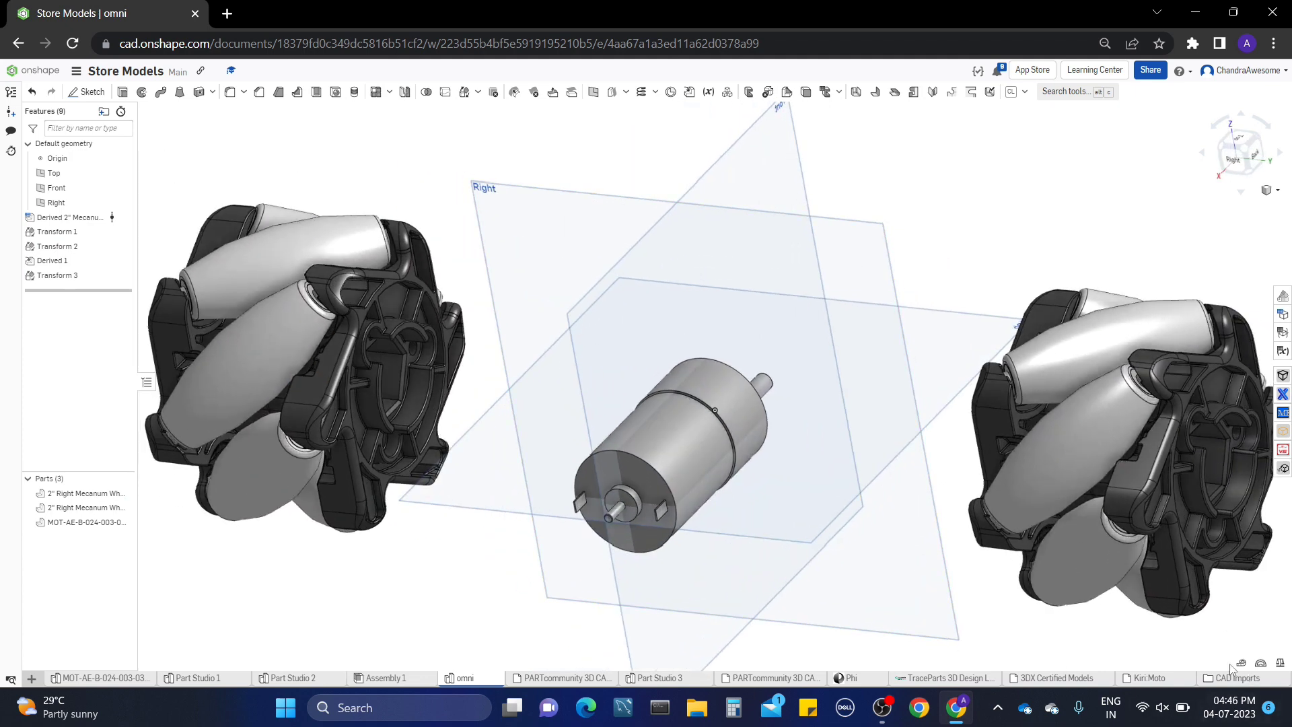
pyautogui.moveTo(631, 424); pyautogui.dragTo(666, 471, button='right')
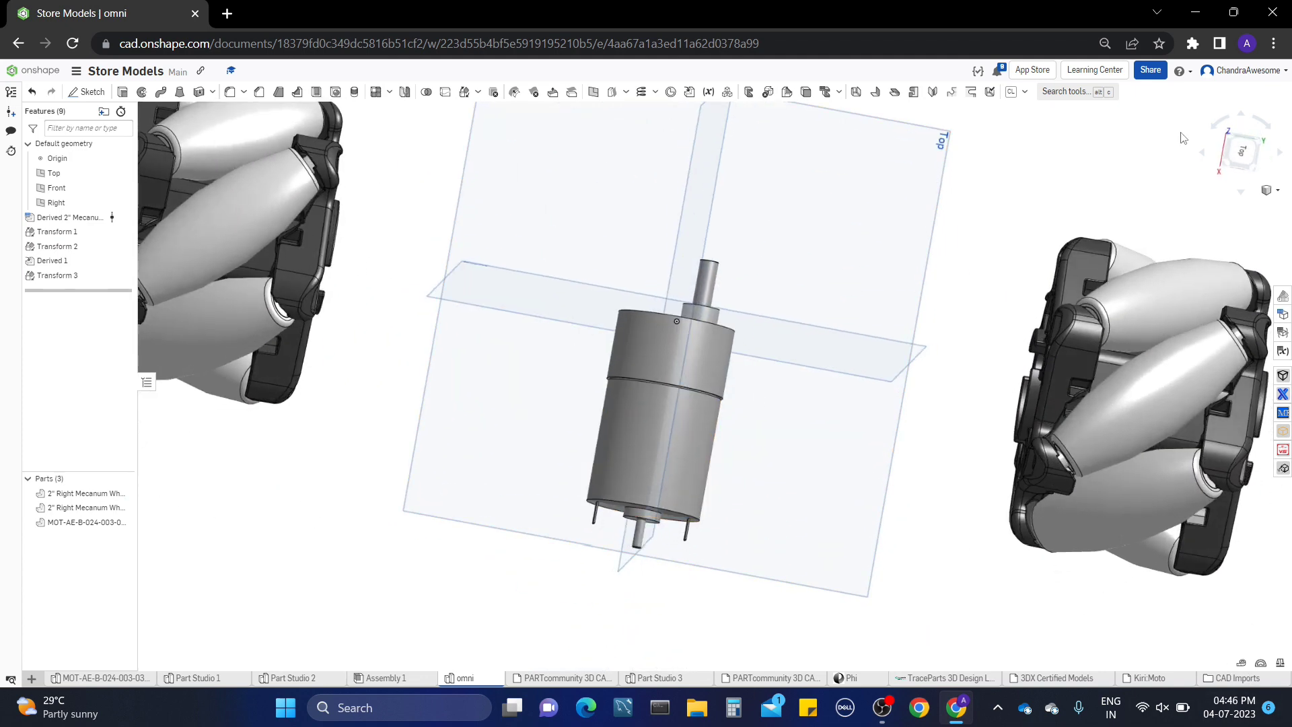
pyautogui.click(1240, 171)
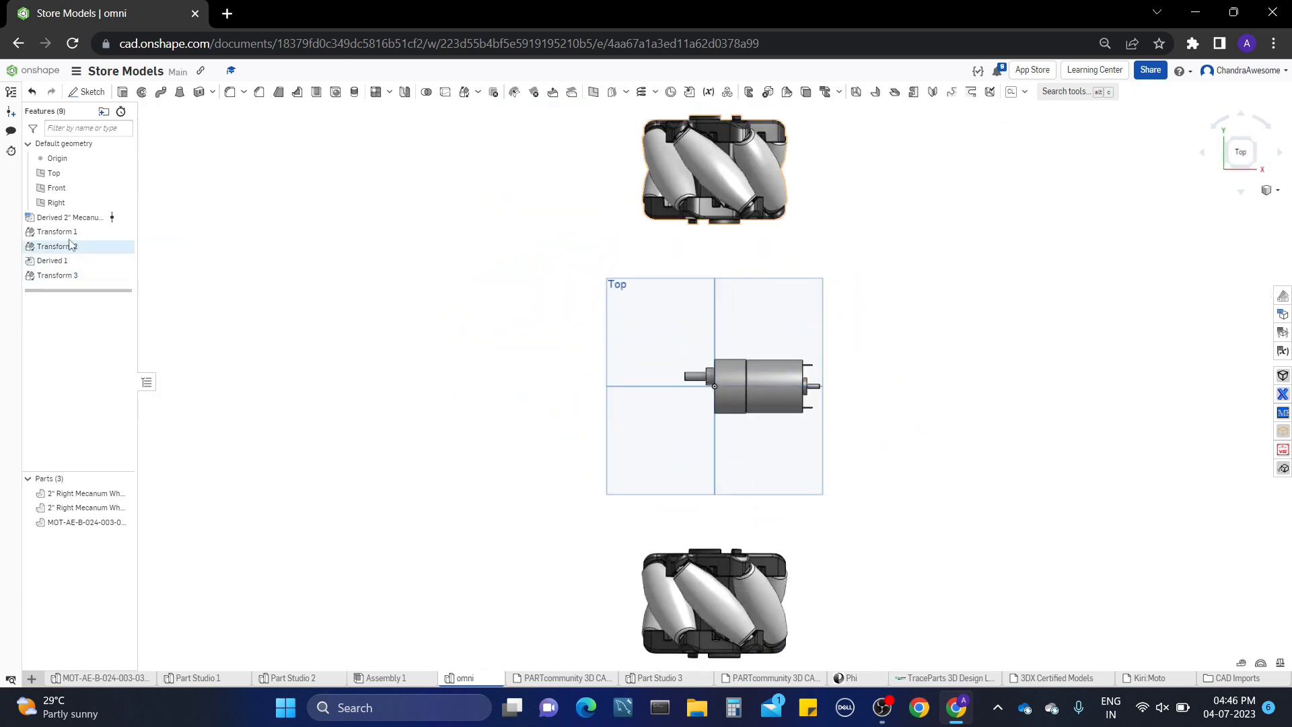
pyautogui.moveTo(790, 445); pyautogui.dragTo(814, 364, button='right')
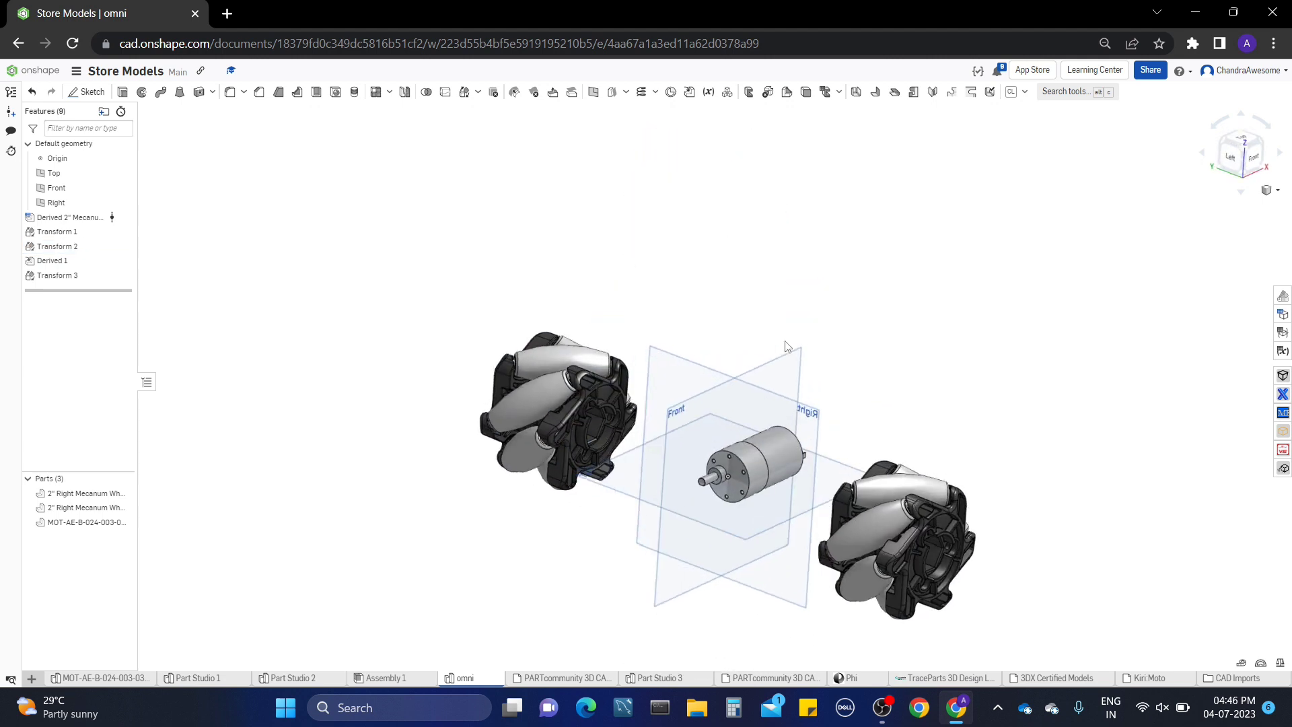
pyautogui.scroll(5, 679, 515)
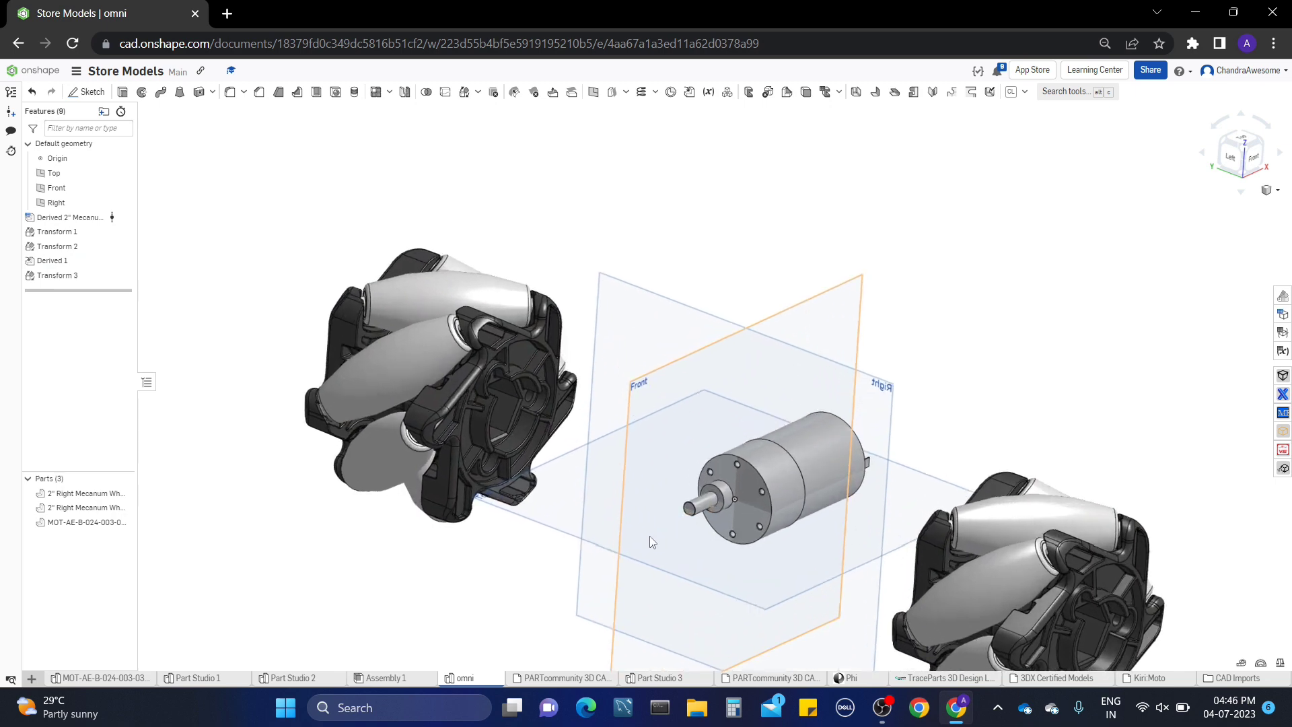
pyautogui.scroll(2, 676, 511)
pyautogui.moveTo(672, 397)
pyautogui.mouseDown(button='right')
pyautogui.moveTo(606, 351)
pyautogui.moveTo(649, 400)
pyautogui.mouseUp(button='right')
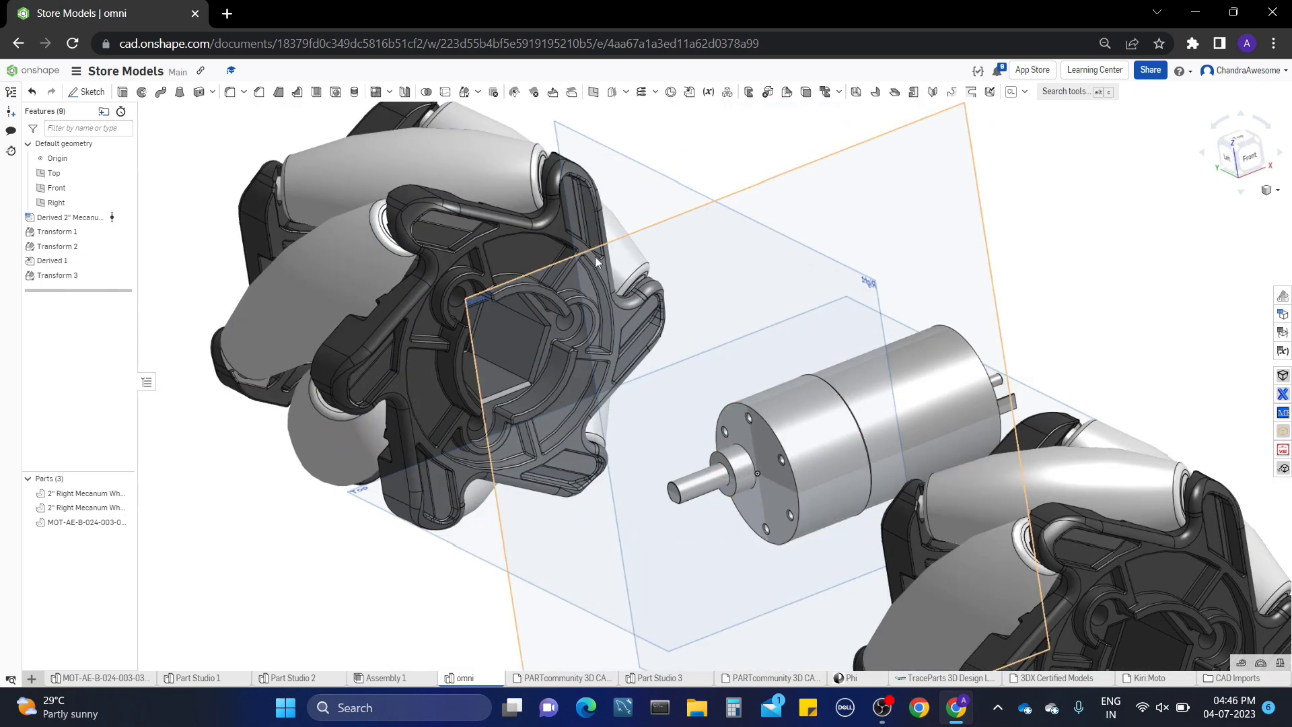
# Measure the radius of an arc edge on one wheel's hub and the diameter of the motor's front face edge
pyautogui.click(555, 301)
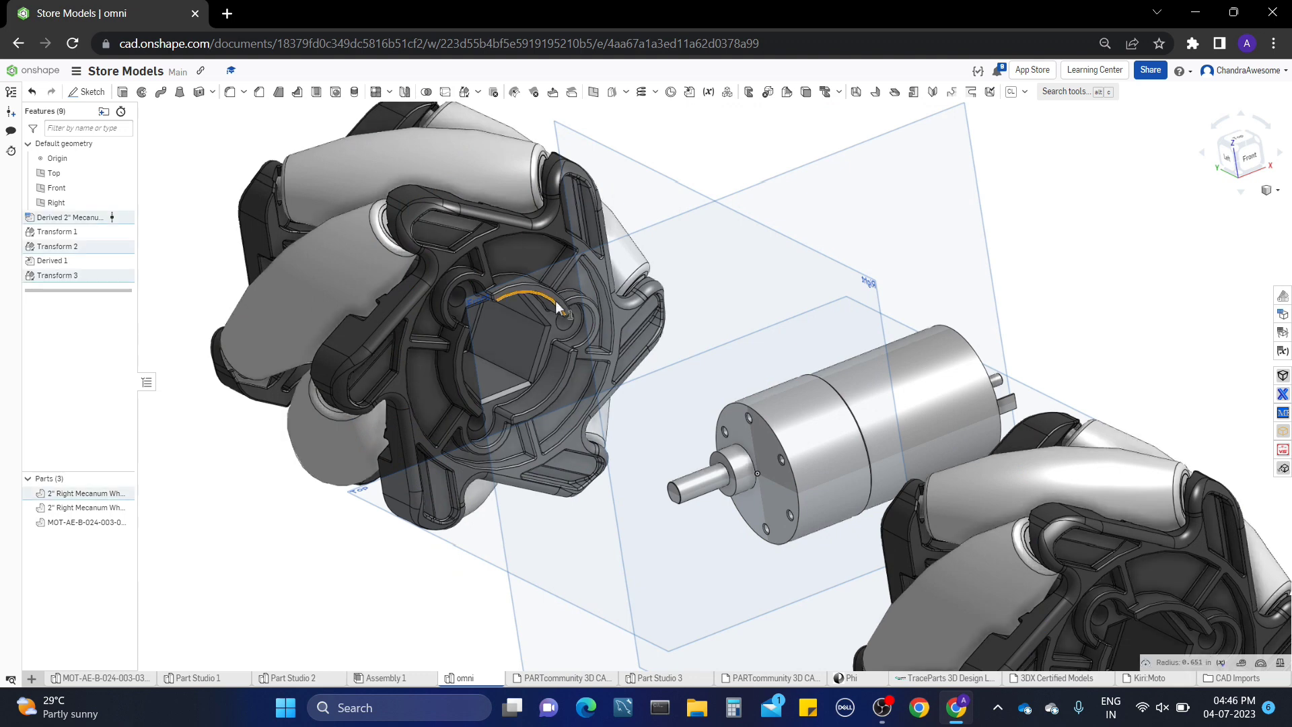
pyautogui.click(222, 471)
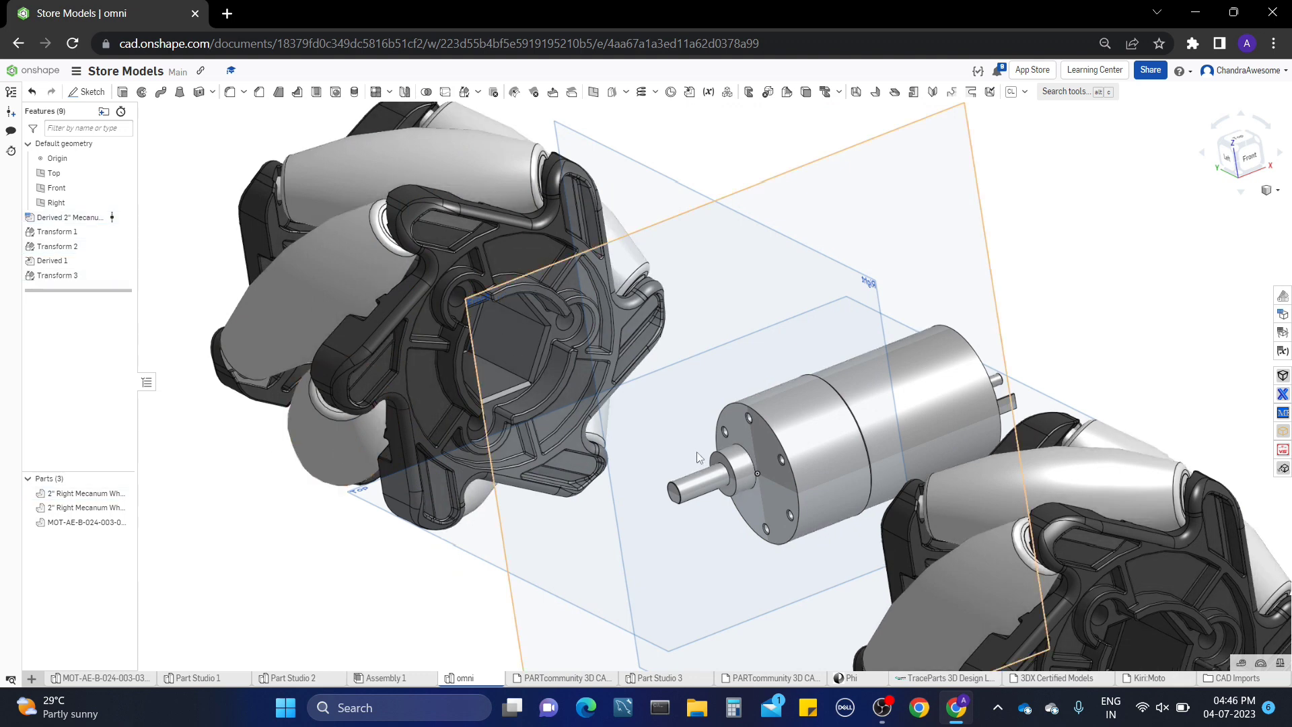
pyautogui.click(772, 429)
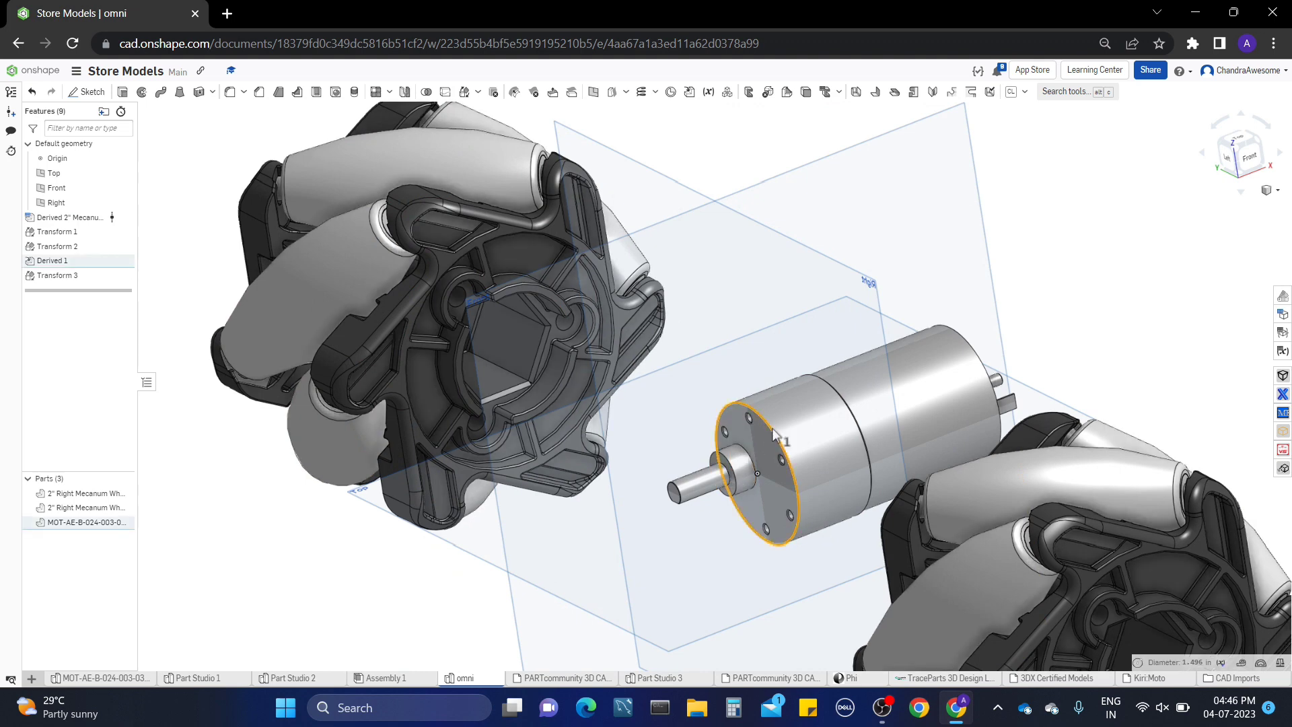
pyautogui.click(291, 516)
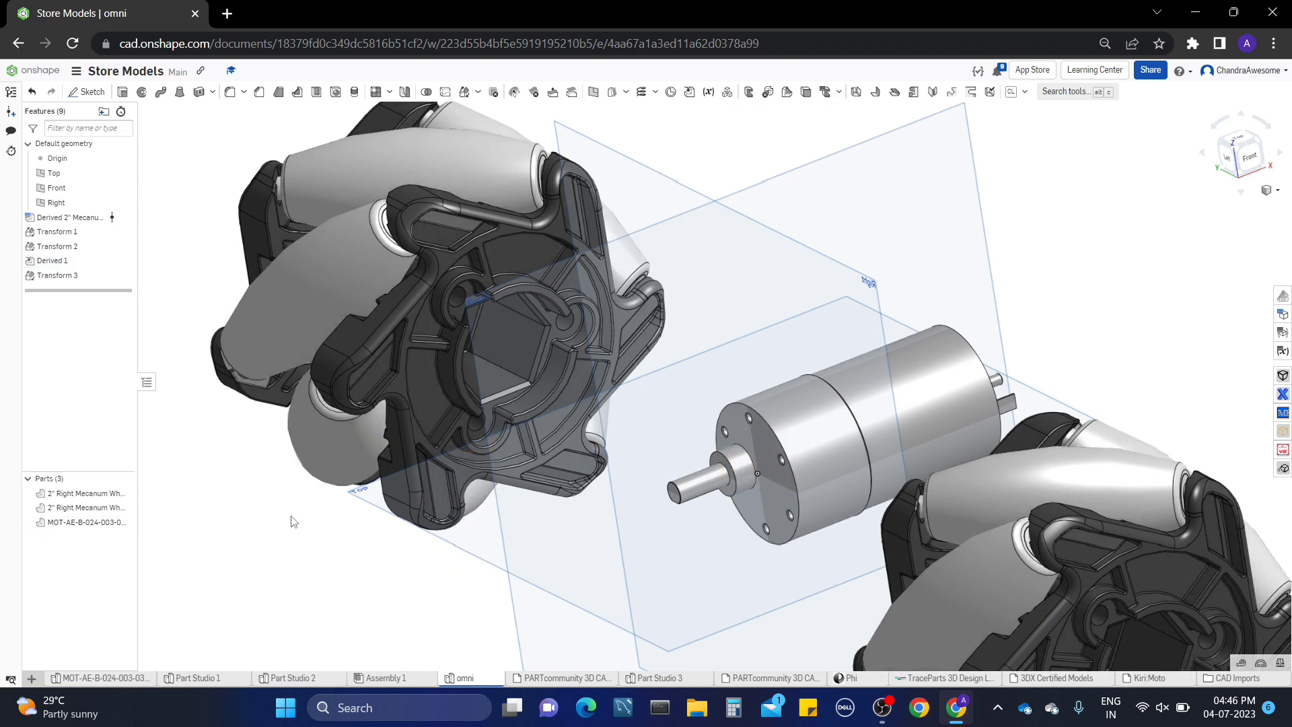
# Start a sketch on the flat lobed face around the hexagonal bore of the mecanum wheel facing the motor shaft side
pyautogui.moveTo(563, 431); pyautogui.dragTo(540, 387, button='right')
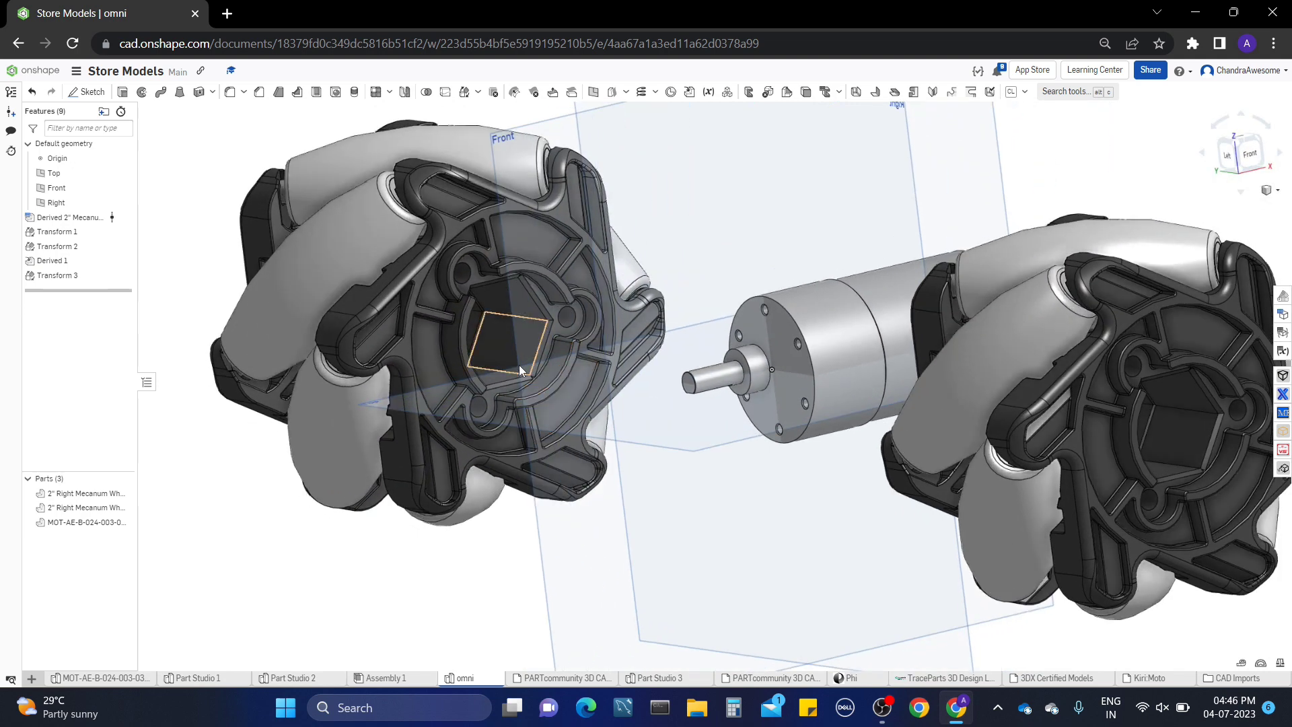
pyautogui.scroll(3, 524, 374)
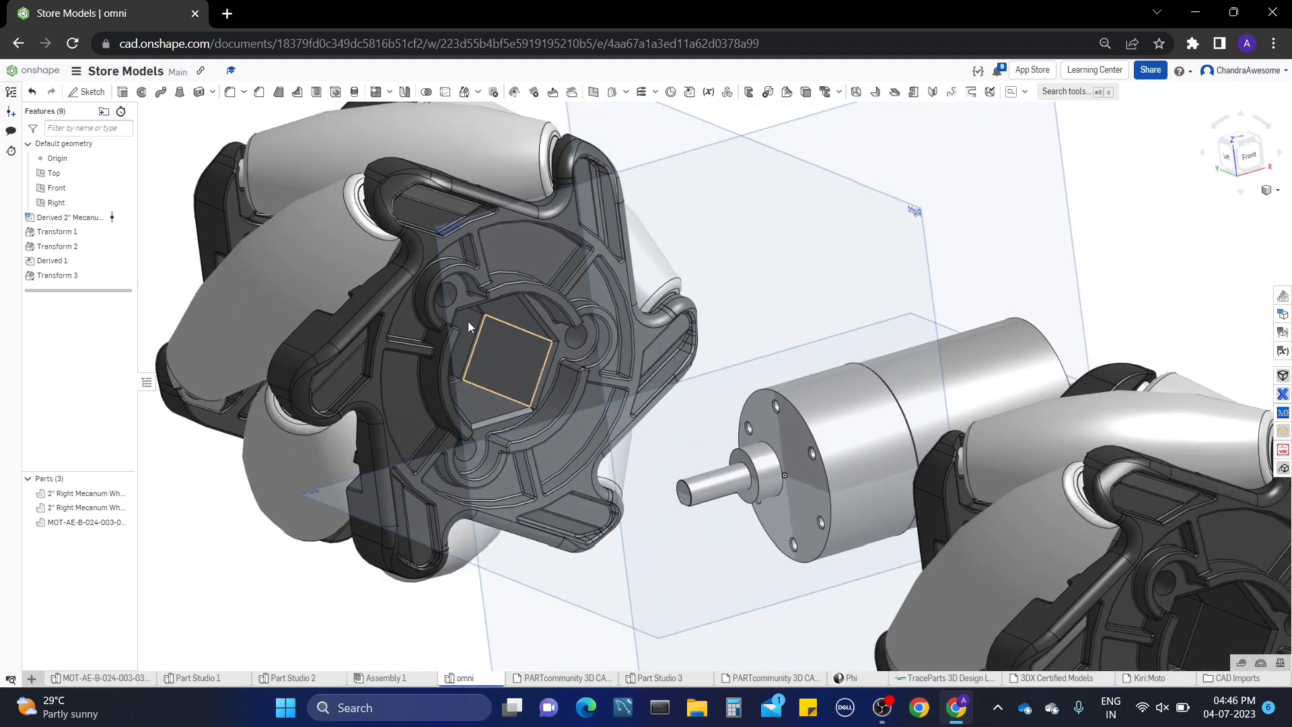
pyautogui.scroll(2, 490, 330)
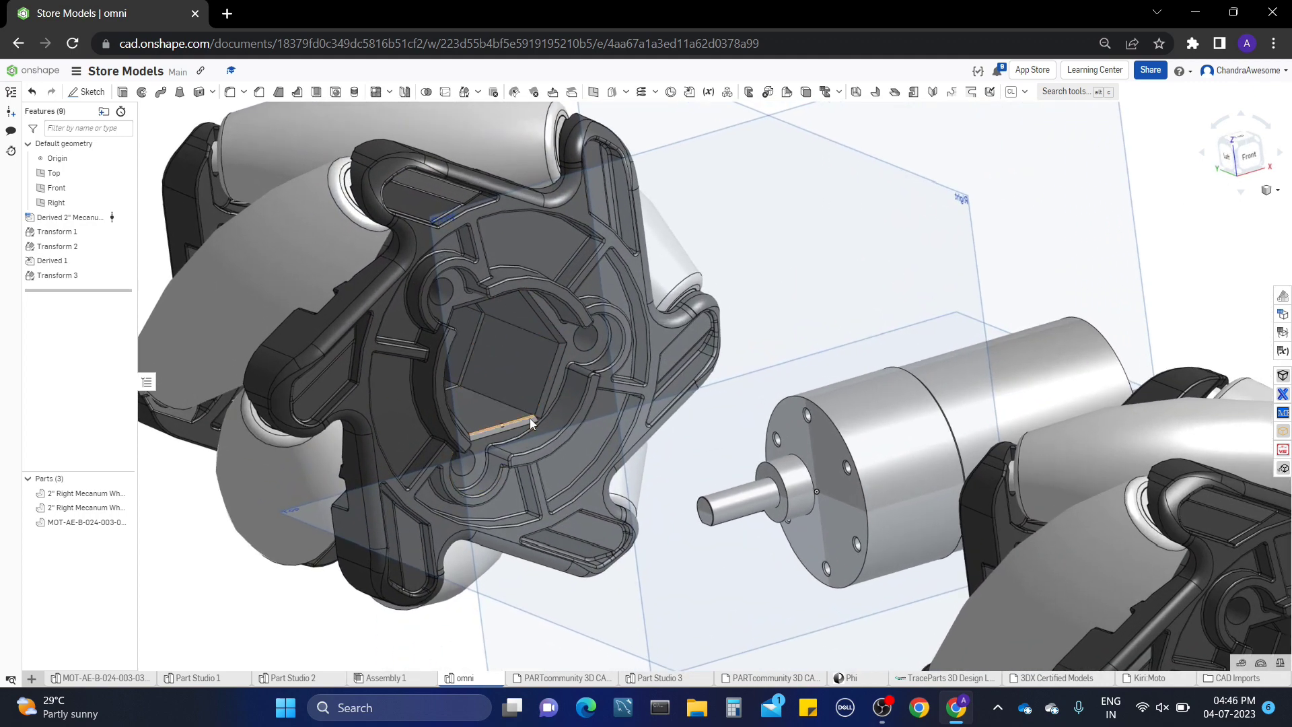
pyautogui.moveTo(530, 418); pyautogui.dragTo(479, 374, button='right')
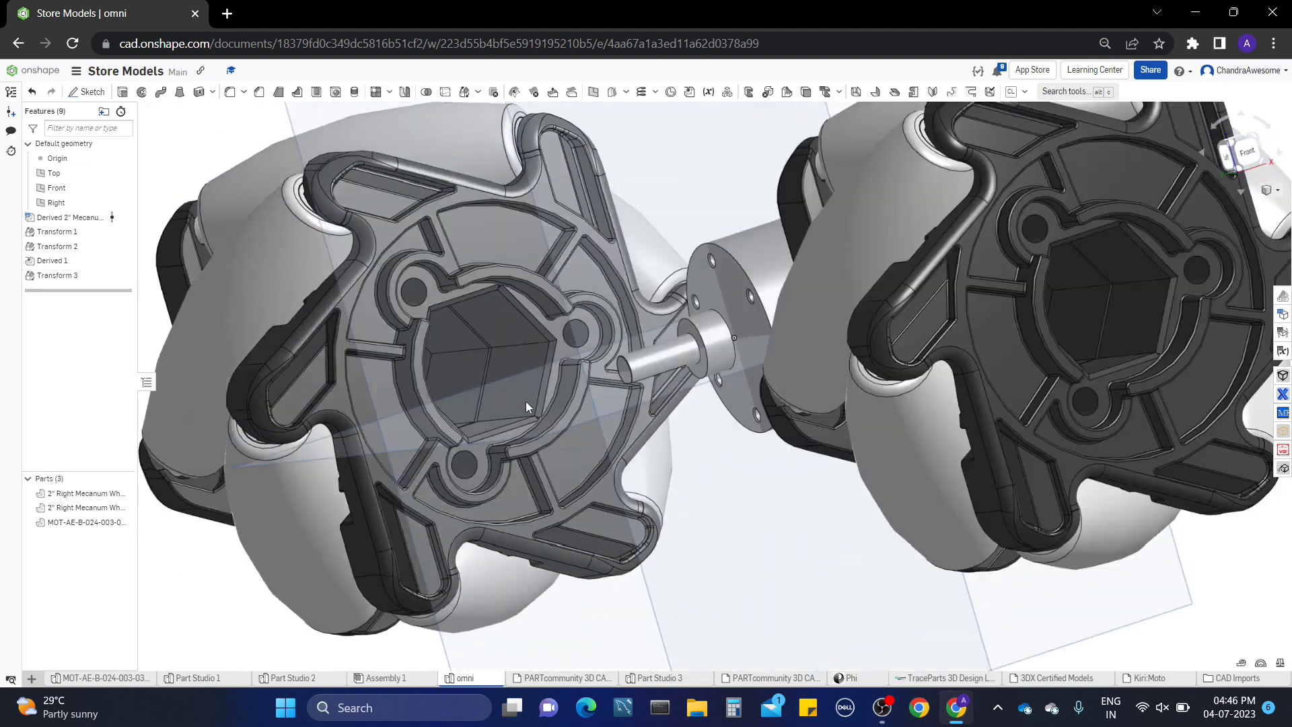
pyautogui.scroll(3, 572, 438)
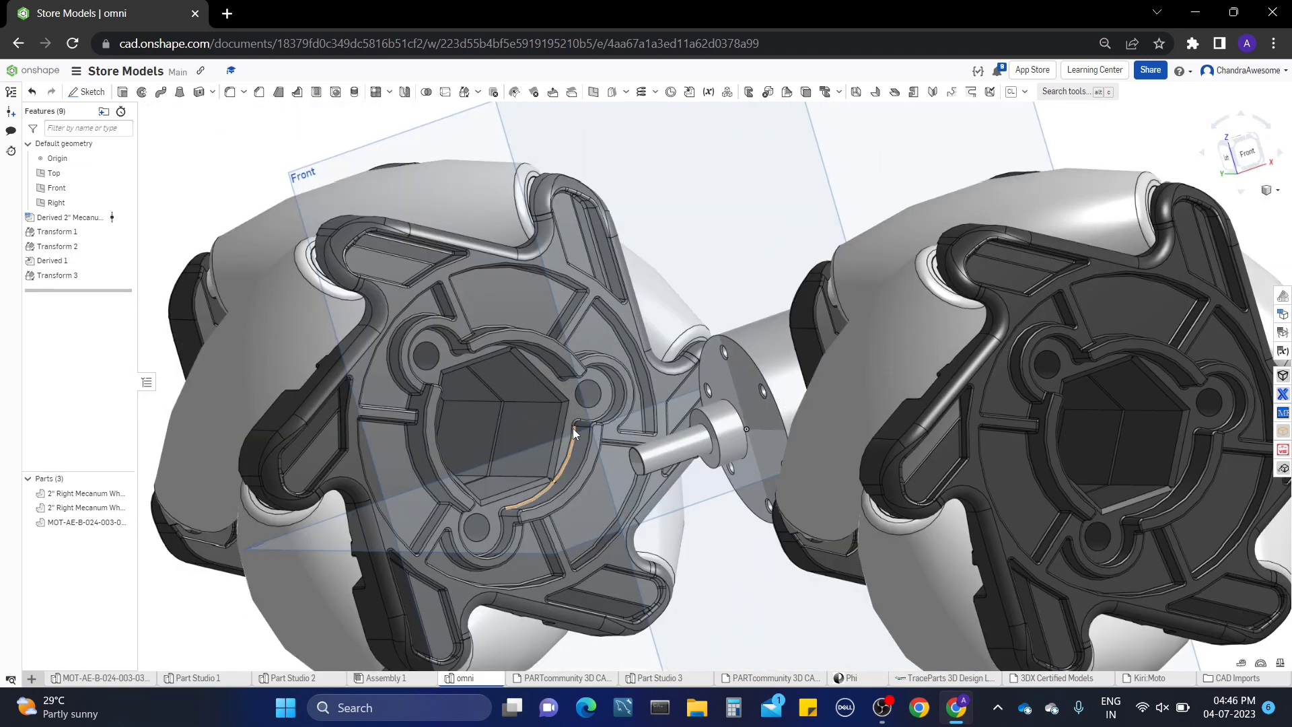
pyautogui.click(575, 410)
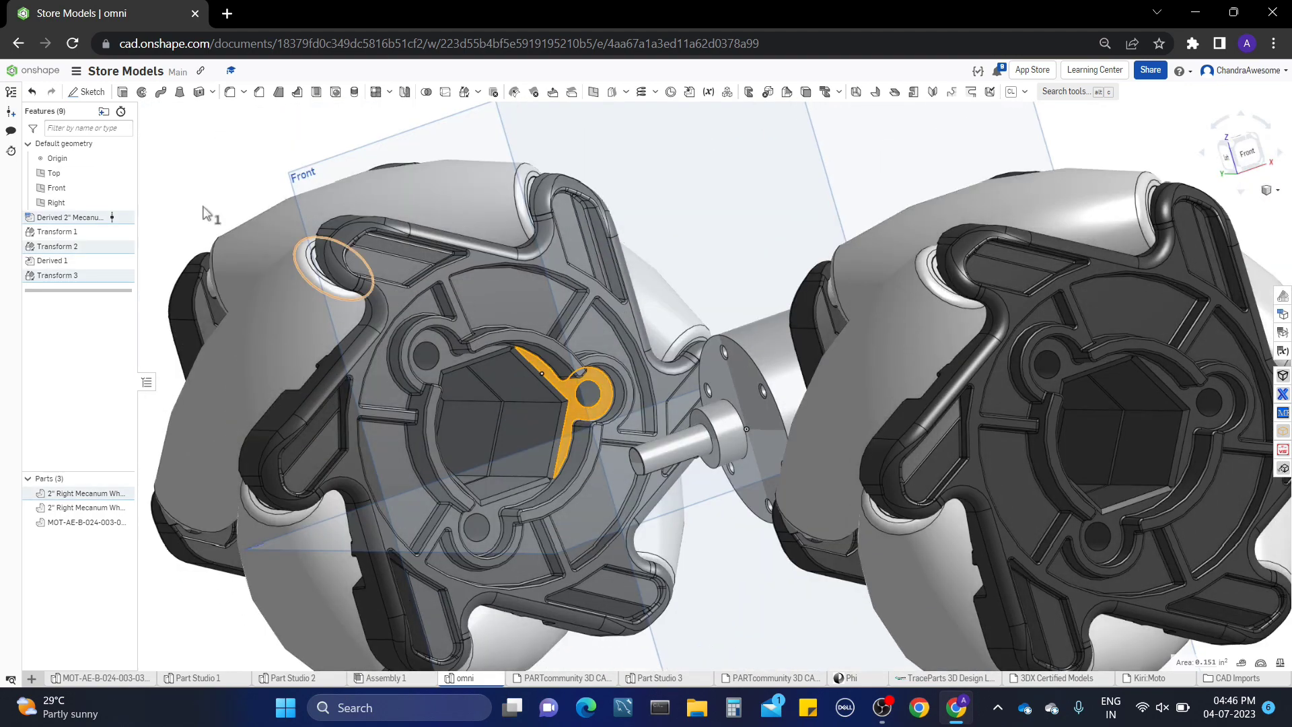
pyautogui.click(87, 91)
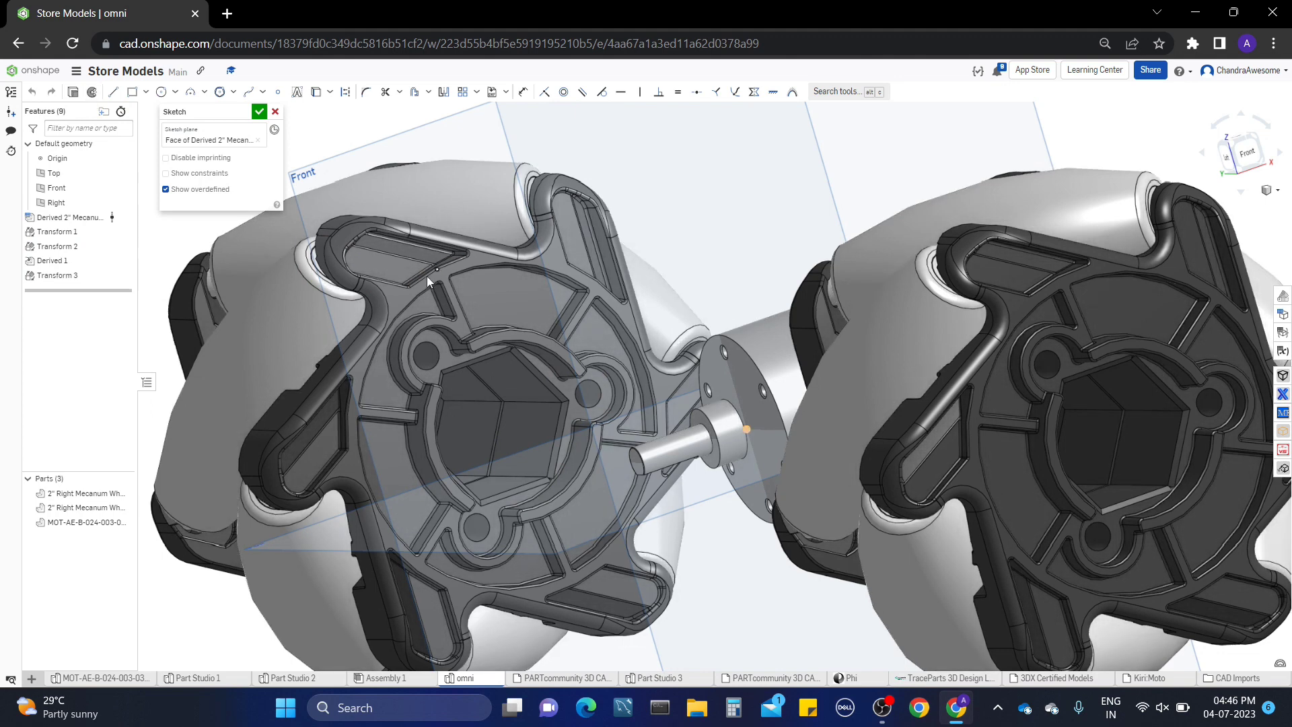
pyautogui.moveTo(427, 276); pyautogui.dragTo(481, 243, button='middle')
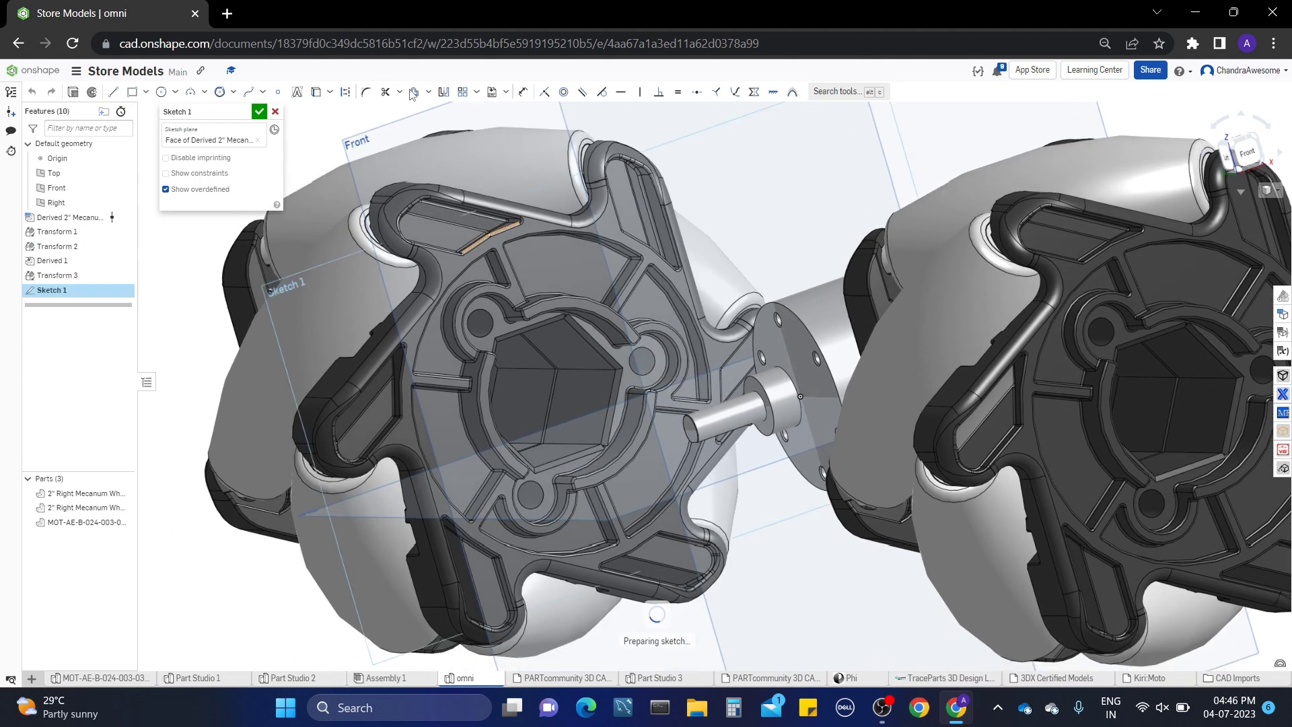
pyautogui.click(315, 92)
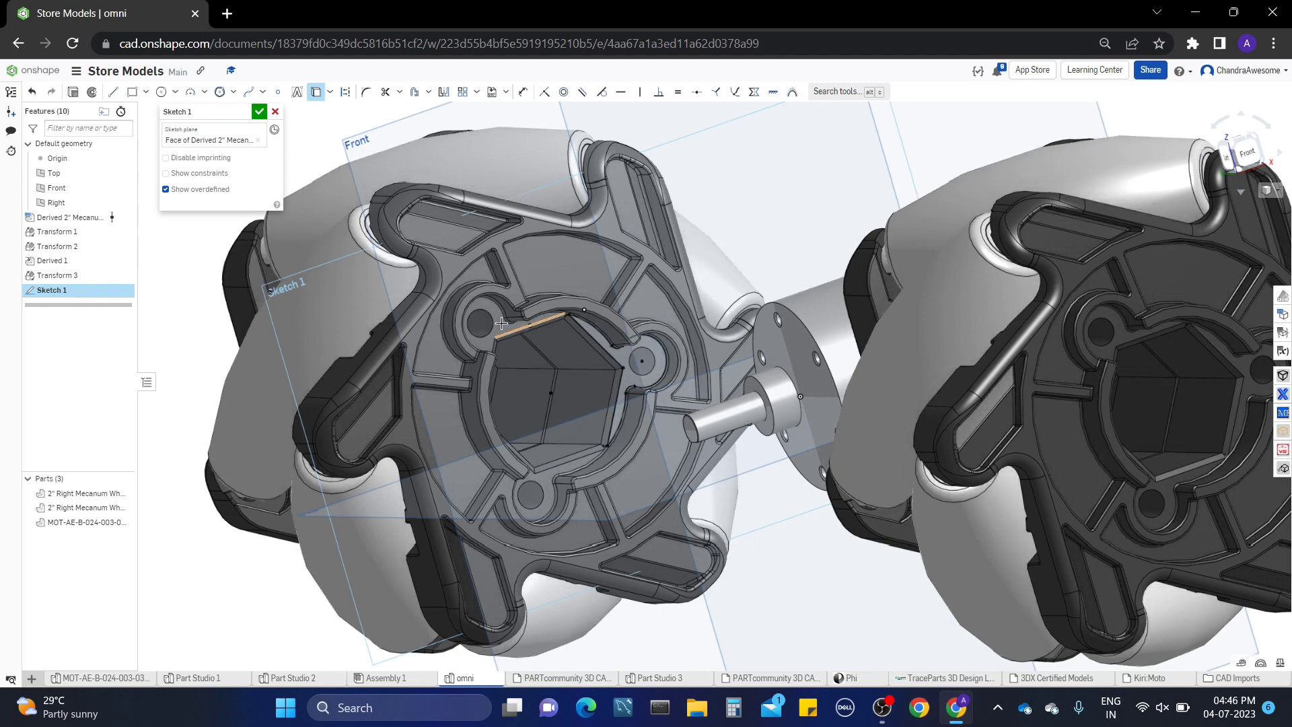
pyautogui.moveTo(501, 323)
pyautogui.mouseDown(button='right')
pyautogui.moveTo(485, 325)
pyautogui.moveTo(498, 298)
pyautogui.mouseUp(button='right')
pyautogui.moveTo(403, 538); pyautogui.dragTo(533, 309, button='middle')
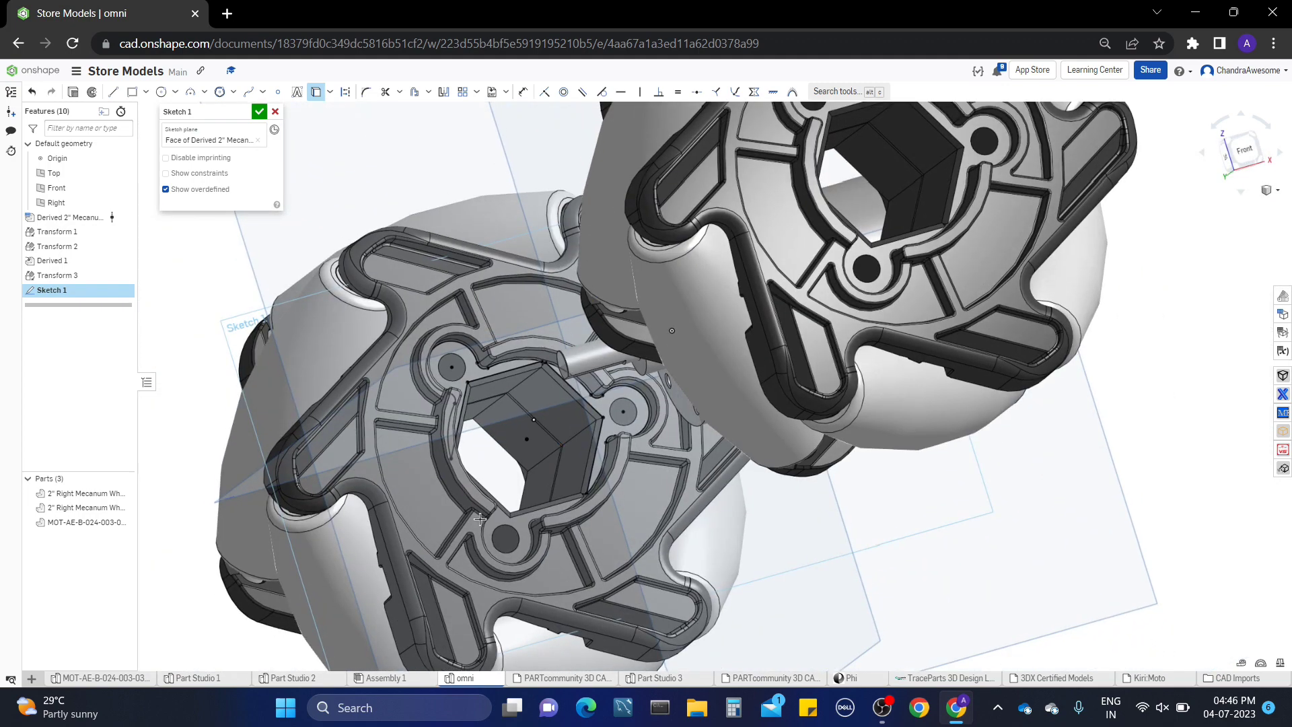
pyautogui.moveTo(523, 541); pyautogui.dragTo(519, 444, button='right')
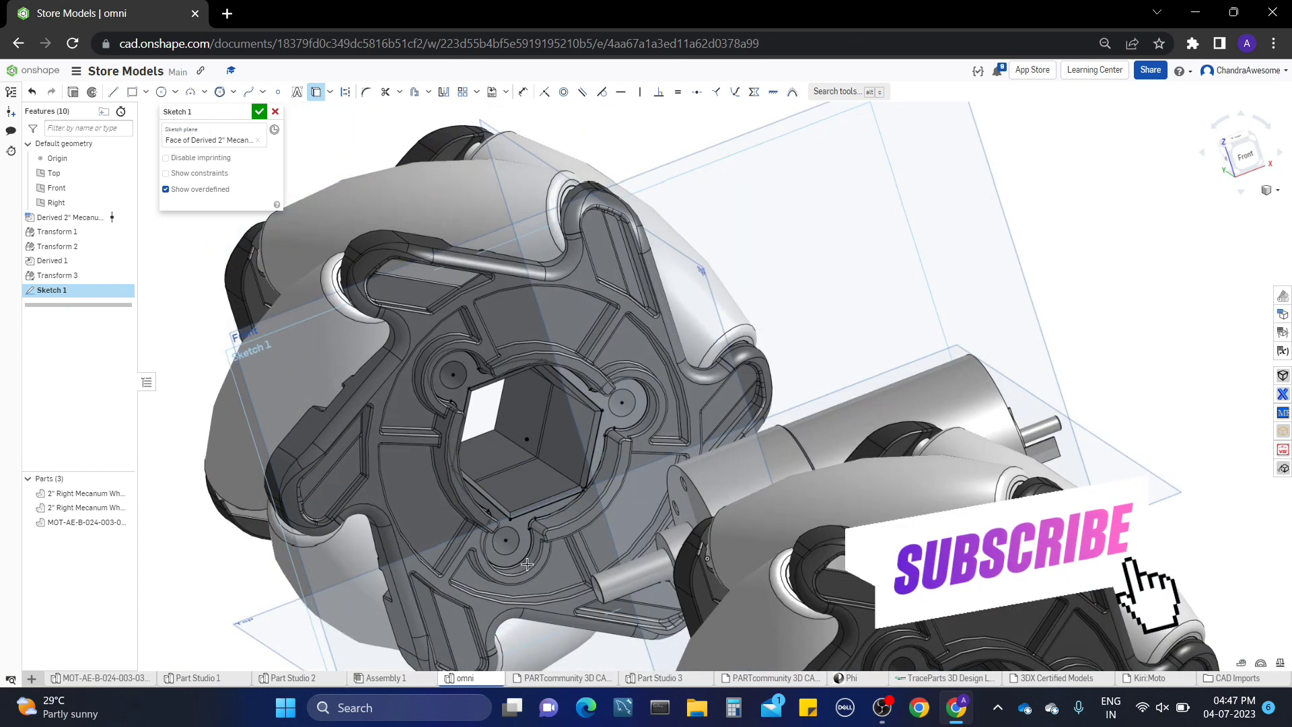
# Sketch a six-sided polygon centred in the wheel's bore with its corners on the bore's hexagonal outline, and finish the sketch
pyautogui.click(220, 93)
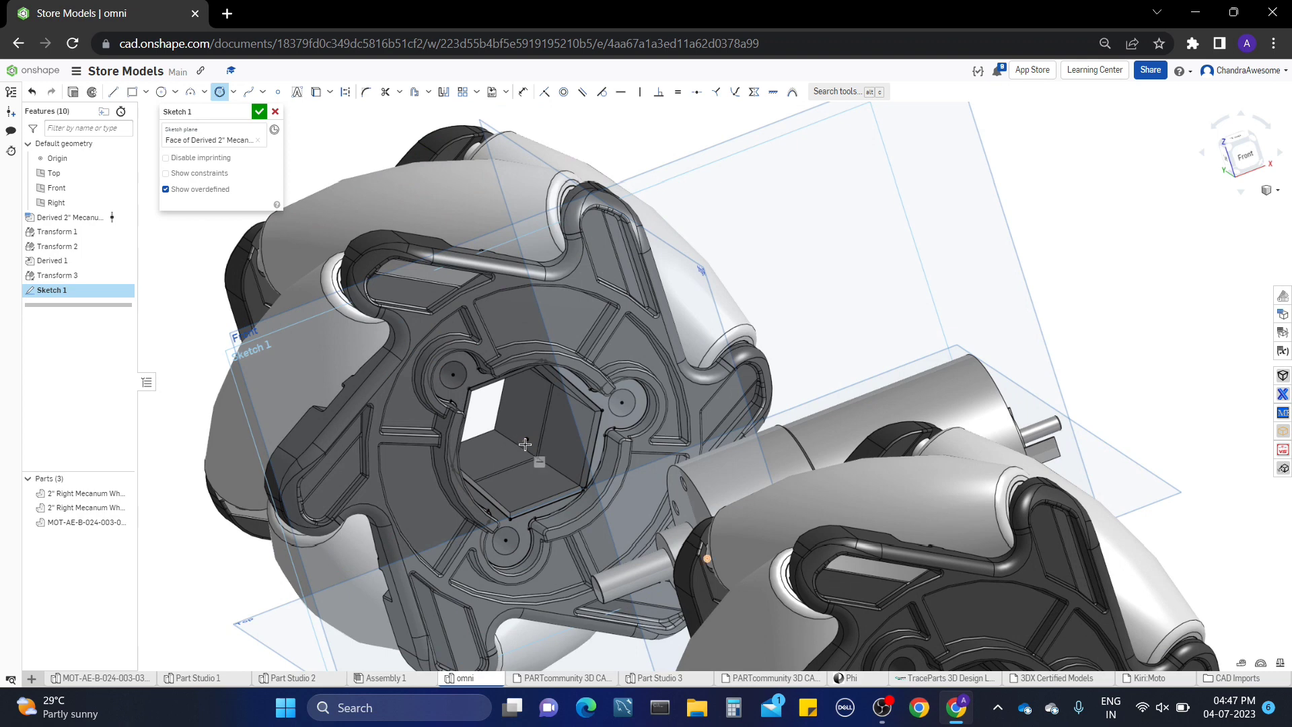
pyautogui.click(526, 440)
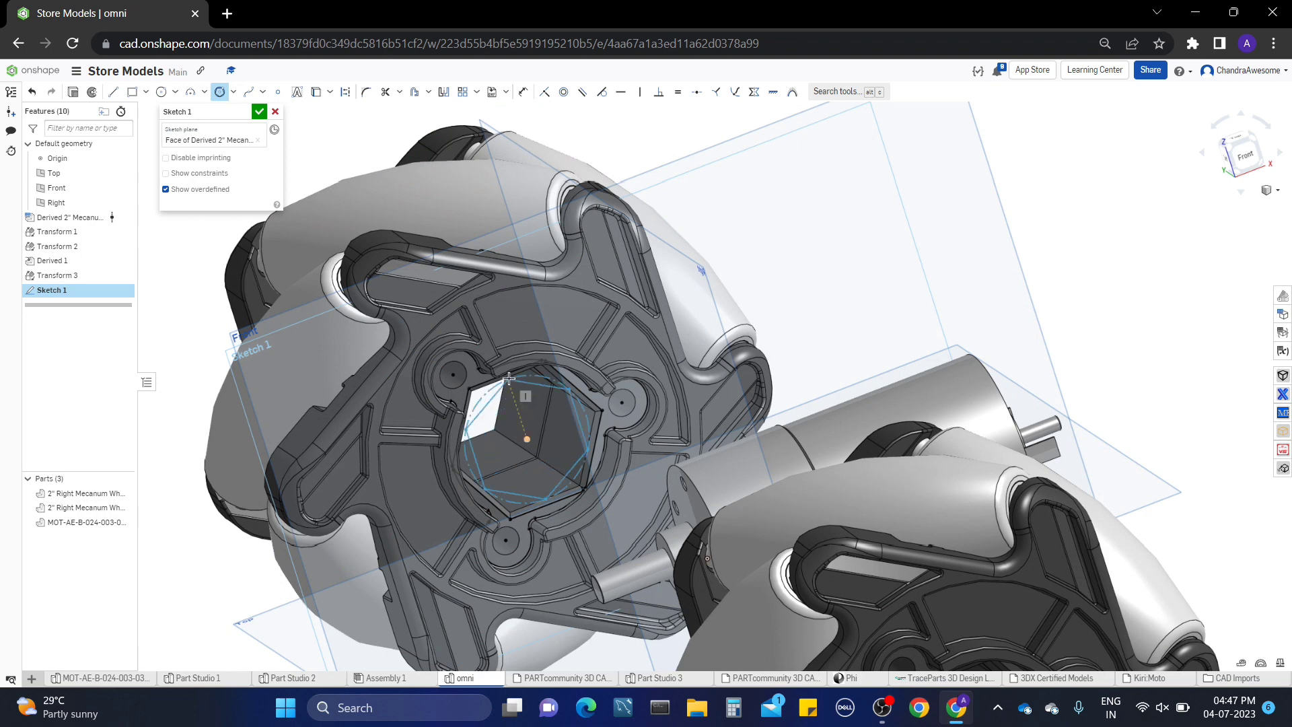
pyautogui.click(548, 364)
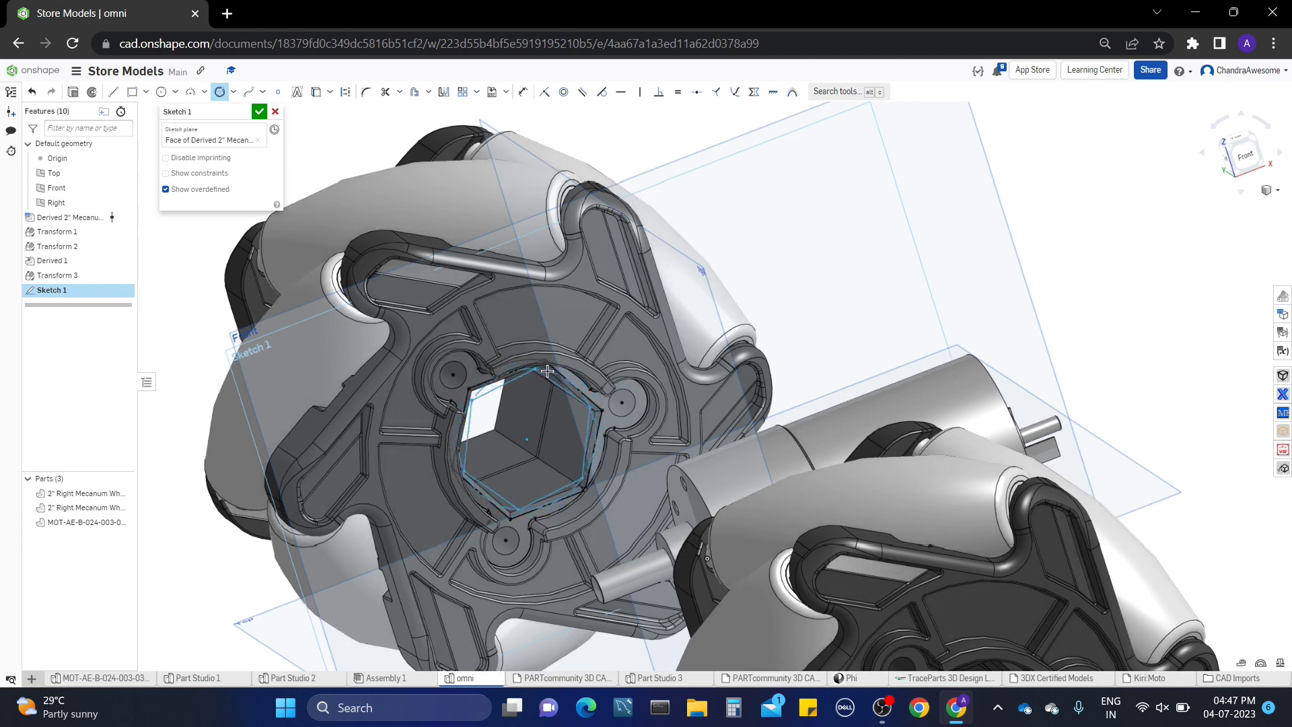
pyautogui.click(511, 516)
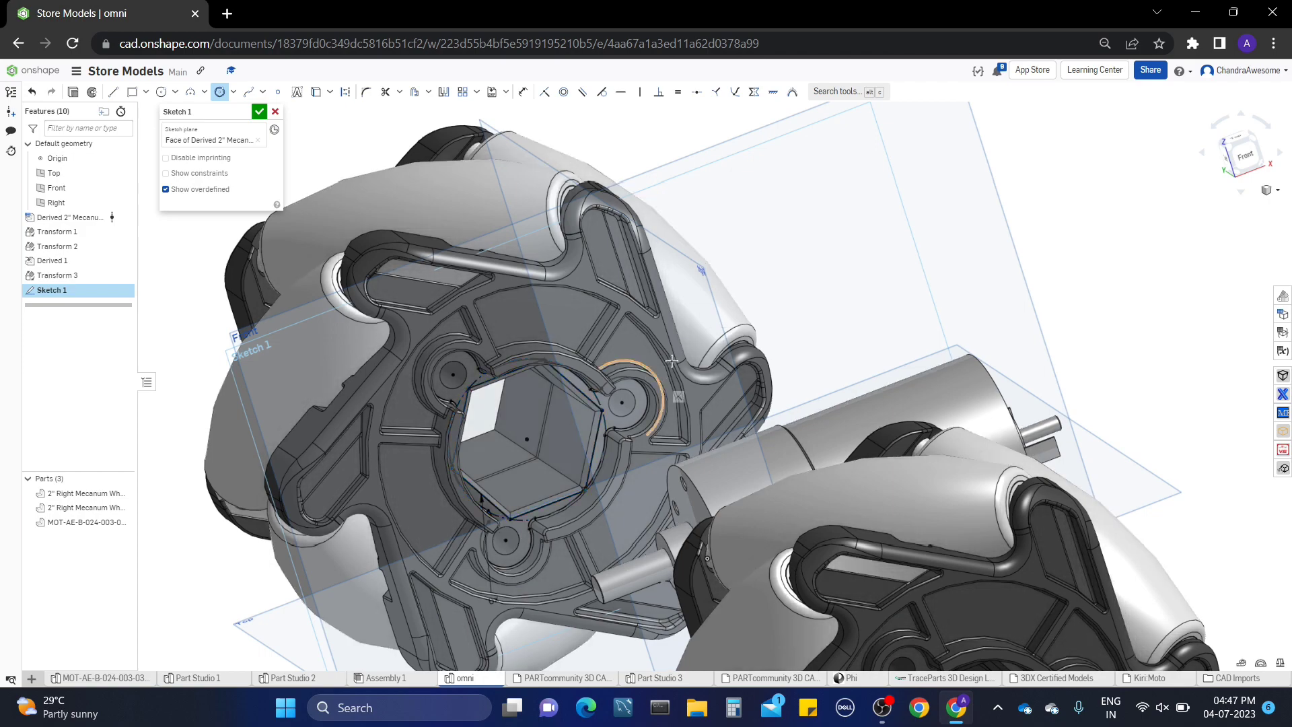
pyautogui.moveTo(639, 377)
pyautogui.mouseDown(button='right')
pyautogui.moveTo(637, 336)
pyautogui.moveTo(439, 255)
pyautogui.mouseUp(button='right')
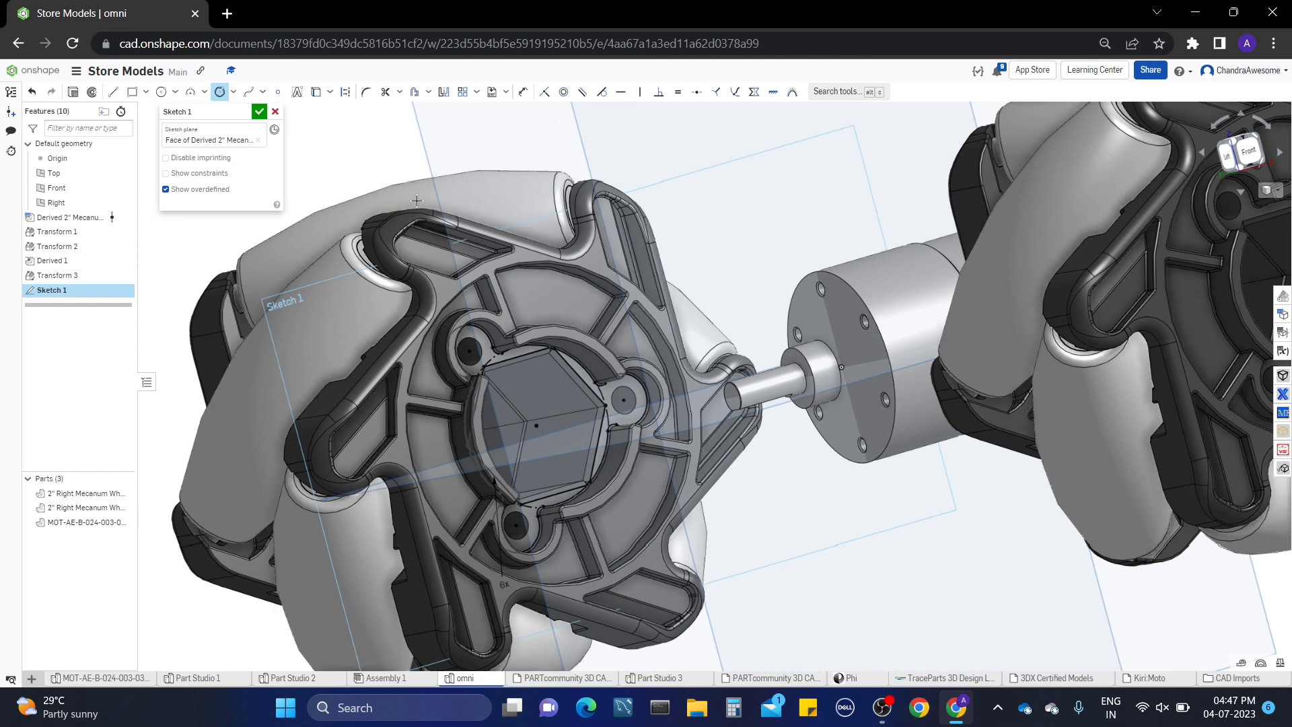
pyautogui.click(259, 113)
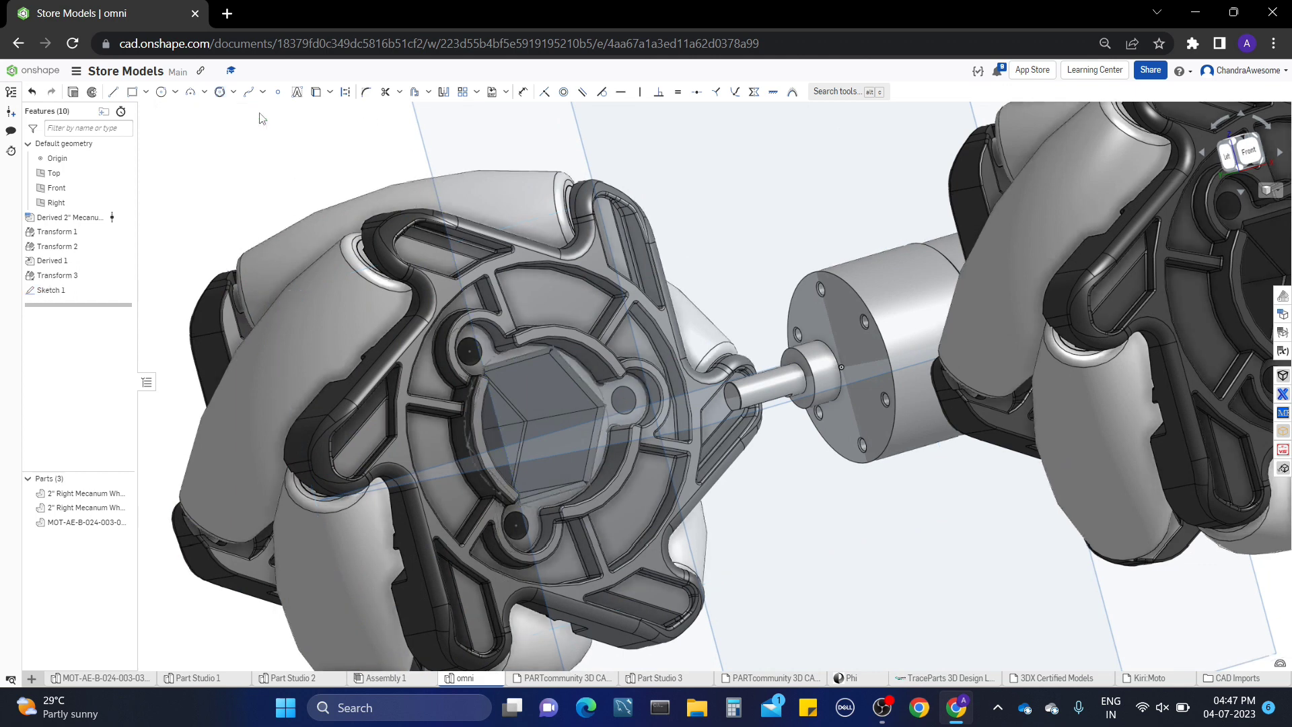
pyautogui.click(641, 399)
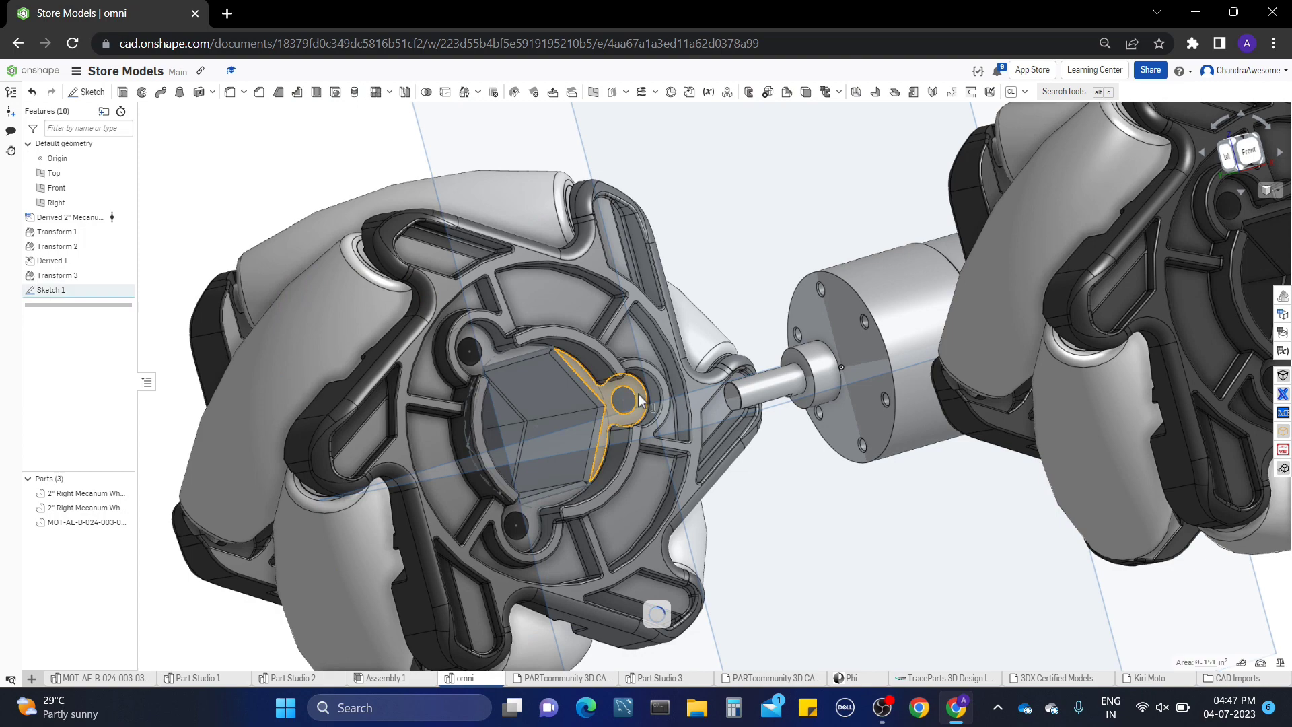
pyautogui.click(483, 354)
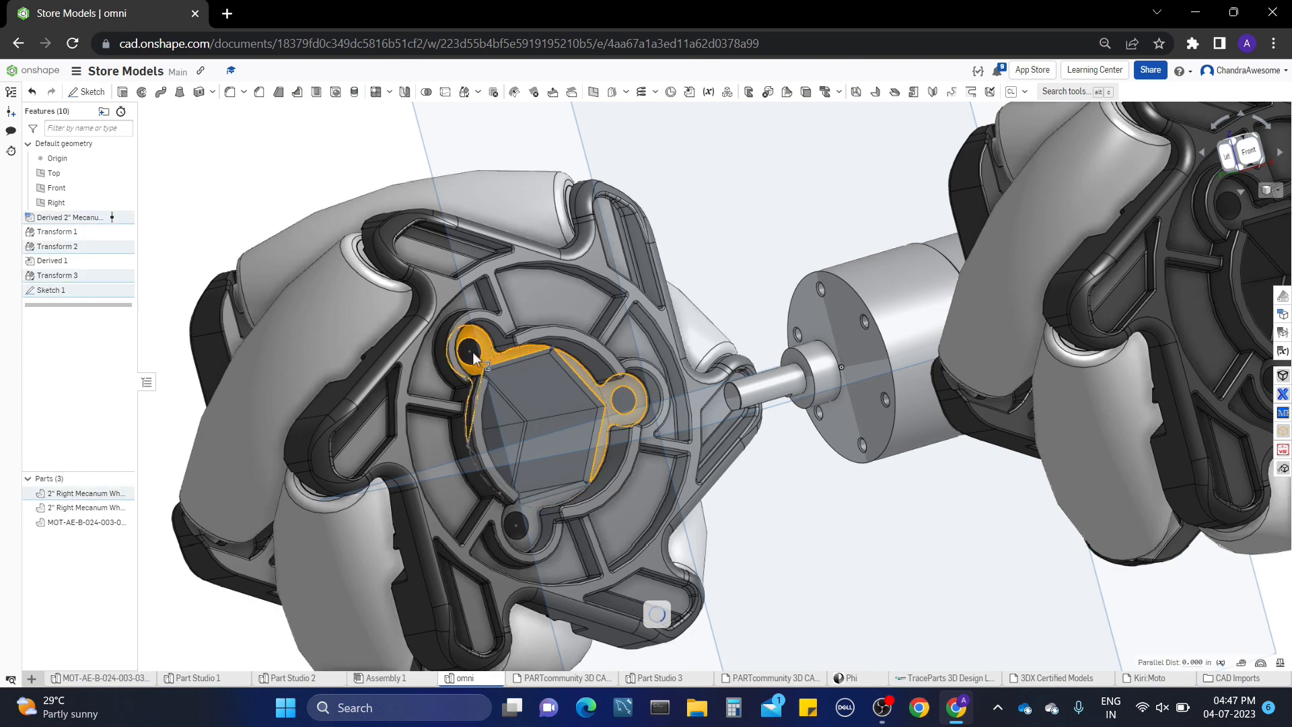
pyautogui.moveTo(472, 352); pyautogui.dragTo(540, 546, button='right')
pyautogui.click(495, 517)
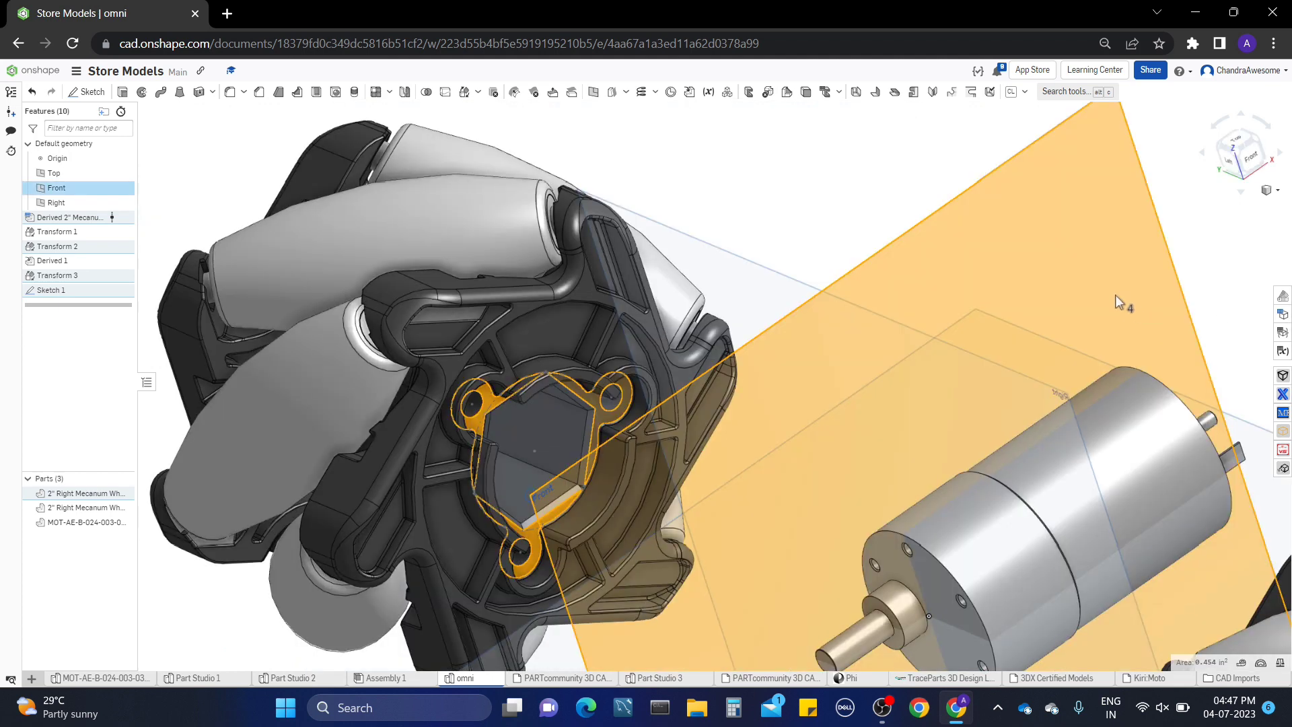
pyautogui.click(856, 214)
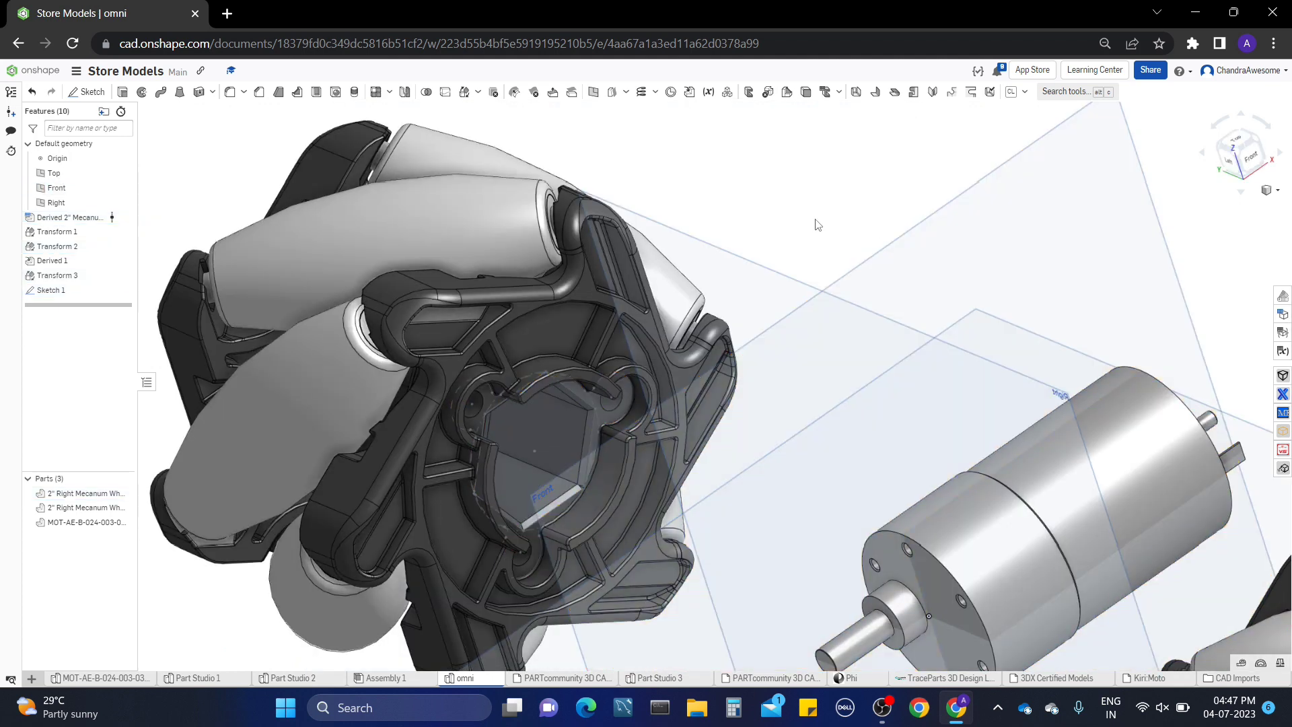
pyautogui.press('Up')
pyautogui.press('Up')
pyautogui.moveTo(605, 502); pyautogui.dragTo(608, 458, button='middle')
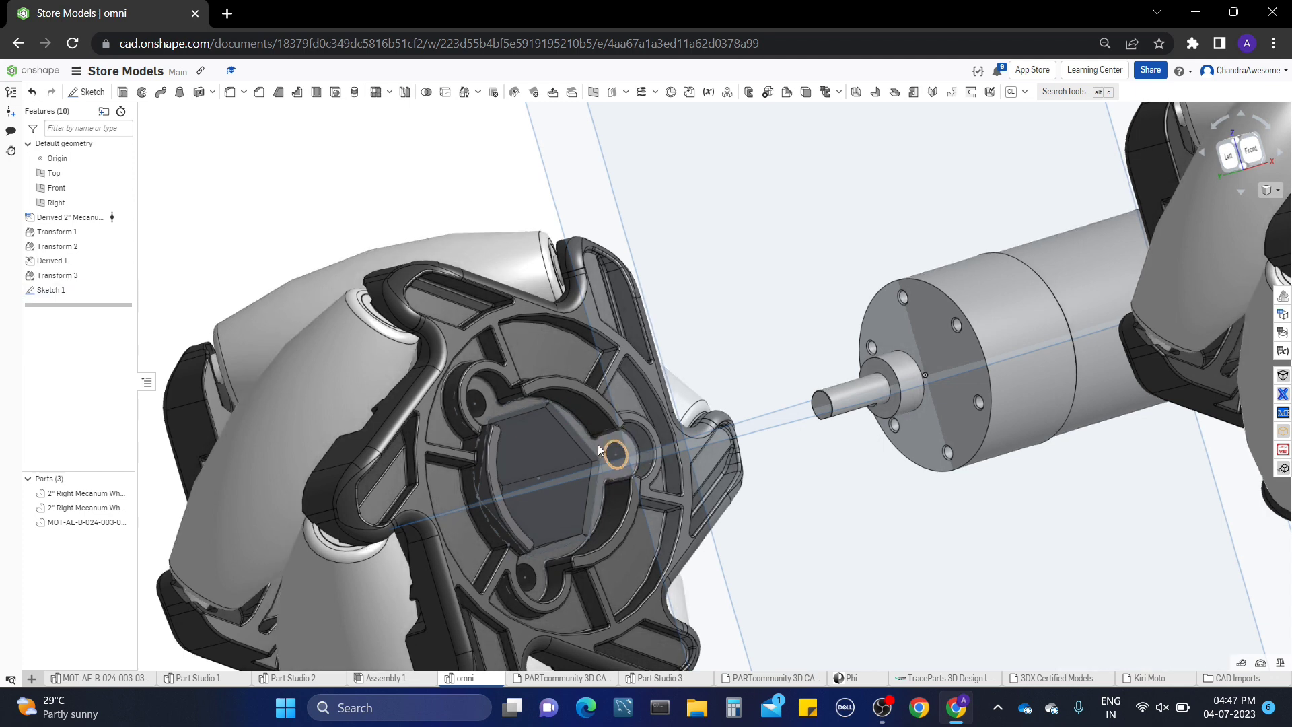
pyautogui.moveTo(608, 461); pyautogui.dragTo(587, 472, button='right')
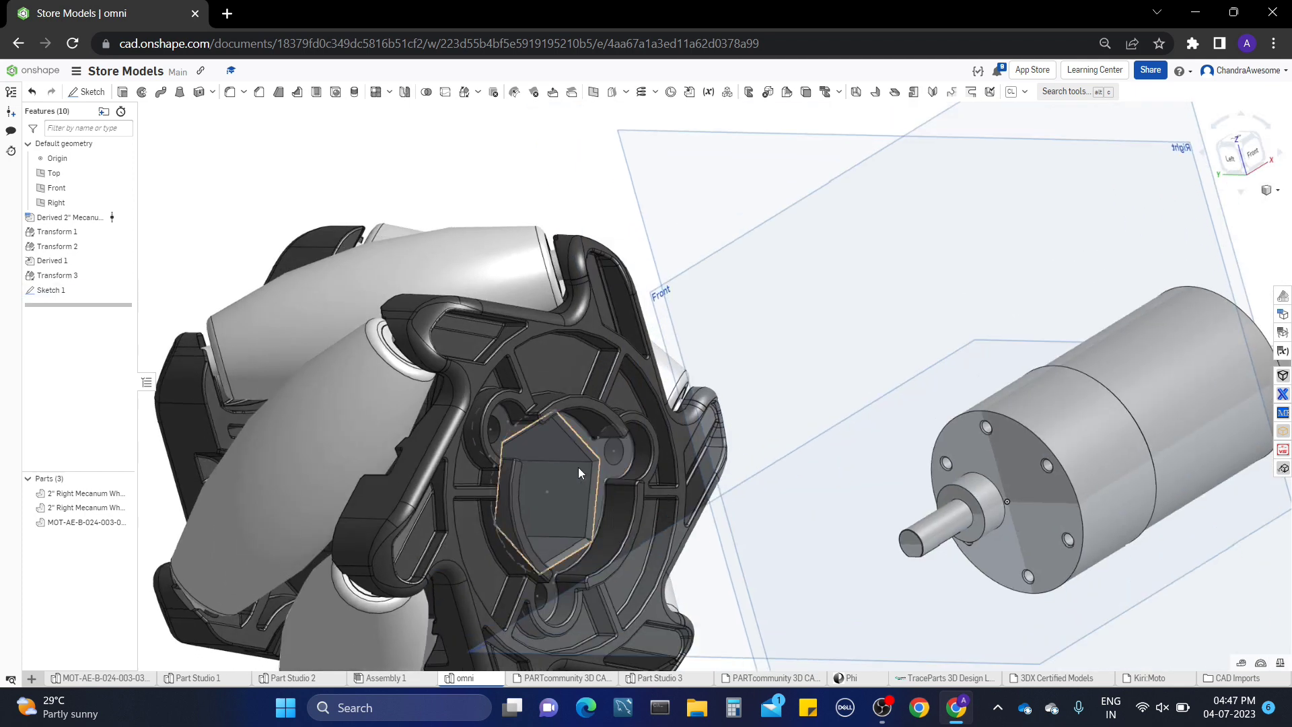
# Start an extrusion of the hexagonal sketch regions together with the lobed faces and three screw-hole bosses around the wheel's bore
pyautogui.click(577, 467)
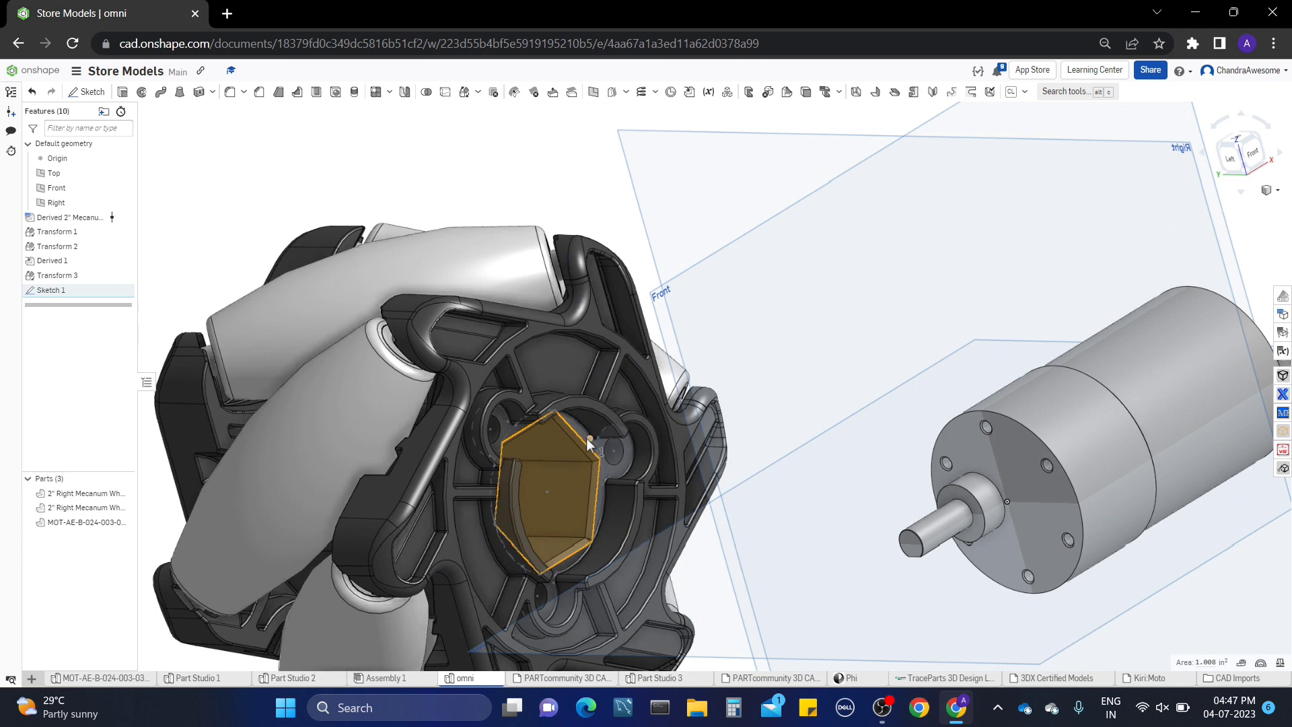
pyautogui.scroll(5, 589, 443)
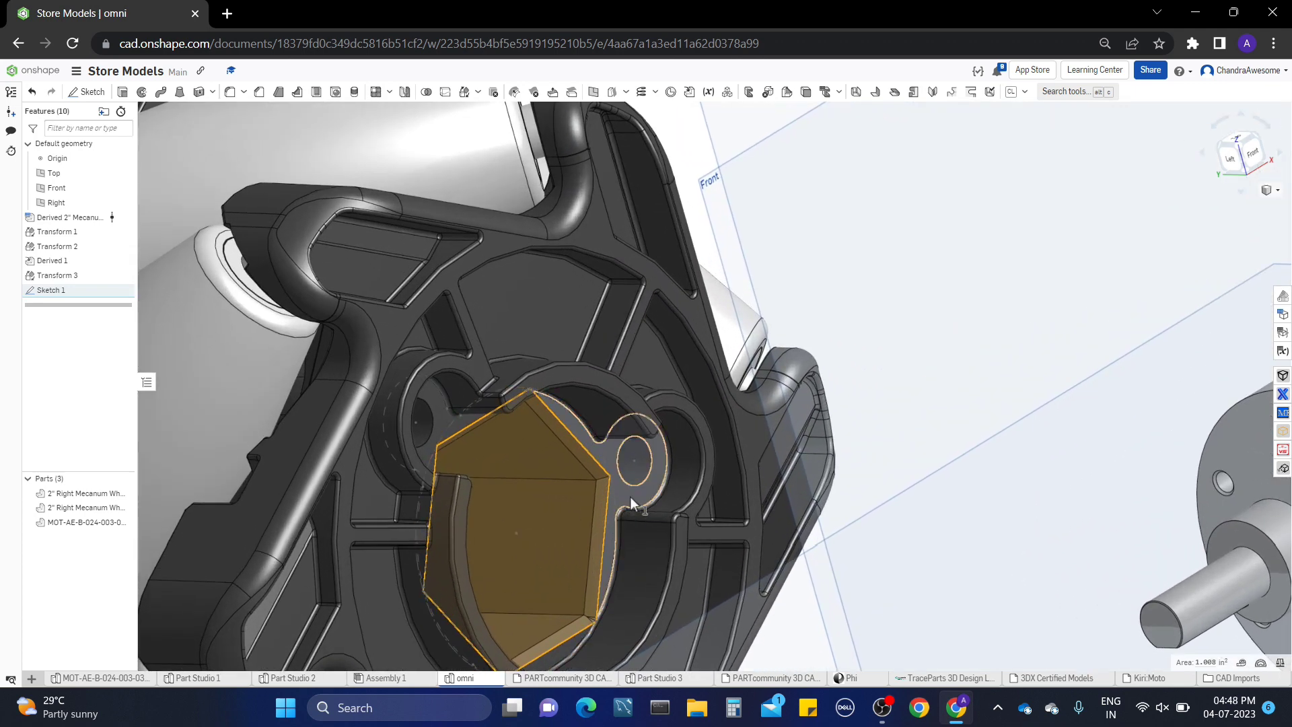
pyautogui.click(629, 497)
pyautogui.click(434, 402)
pyautogui.moveTo(543, 415); pyautogui.dragTo(592, 327, button='middle')
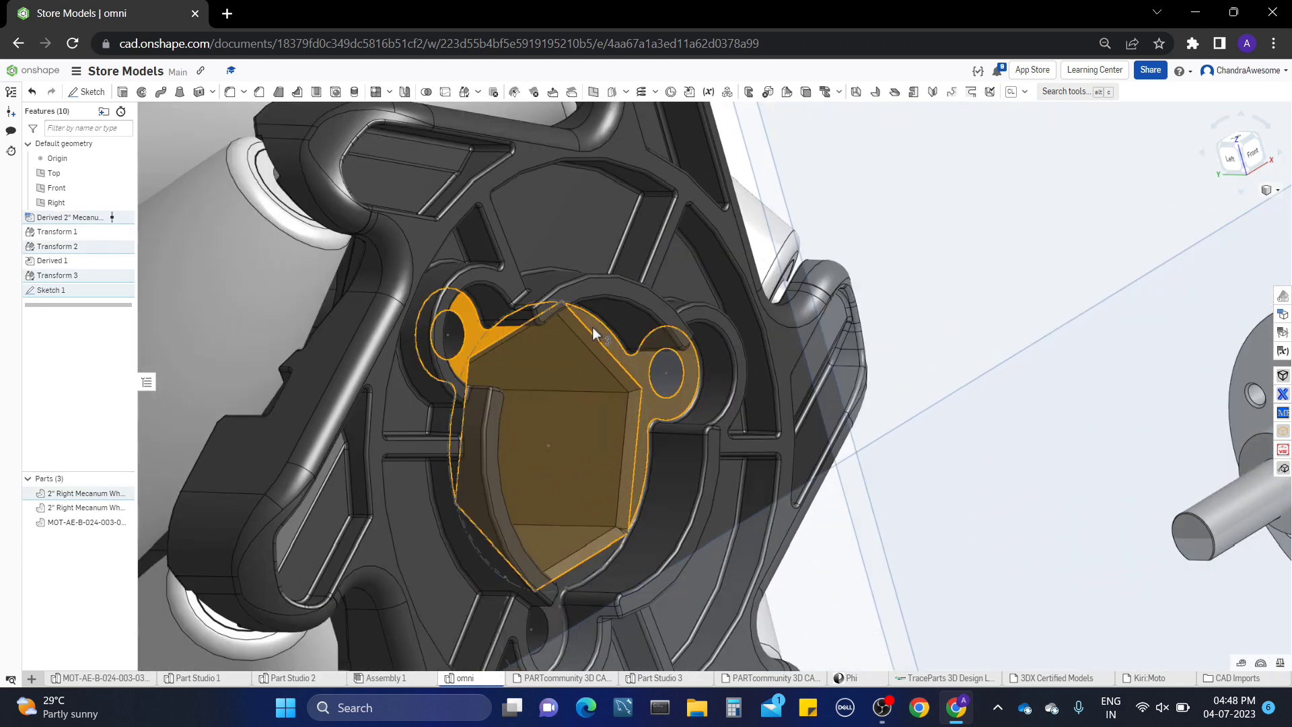
pyautogui.click(620, 535)
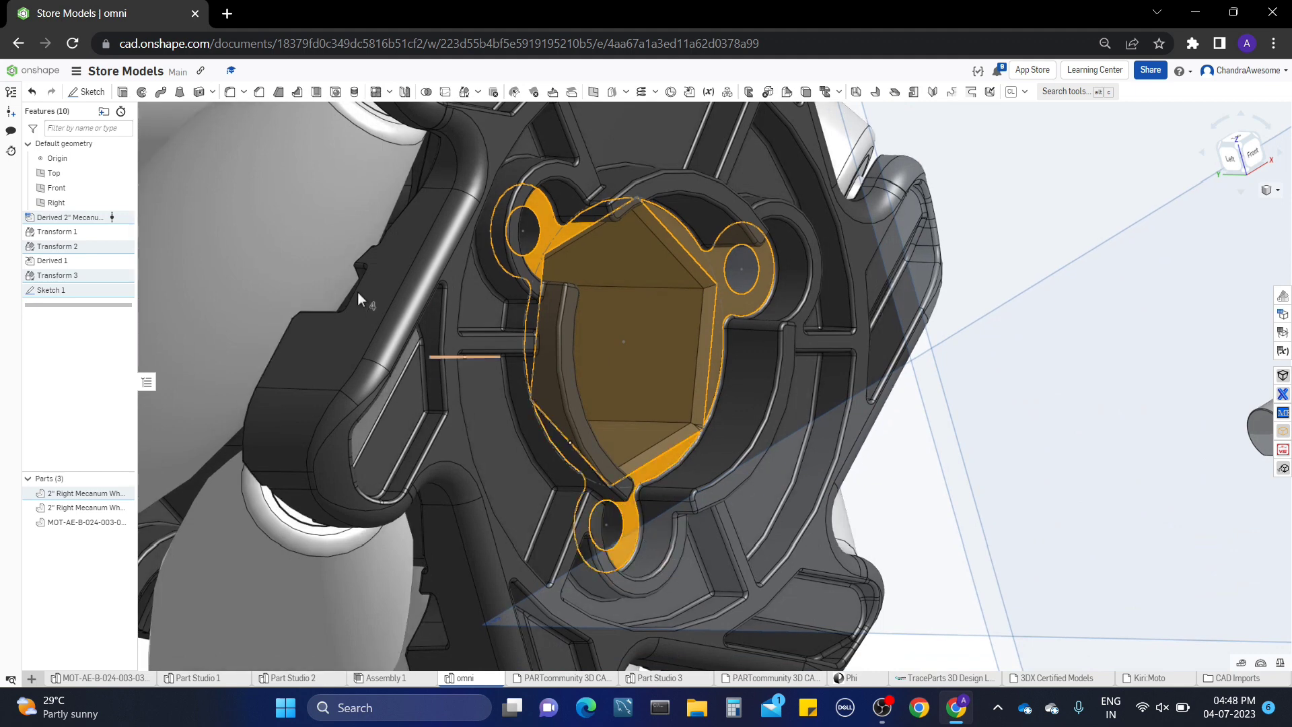
pyautogui.rightClick(622, 339)
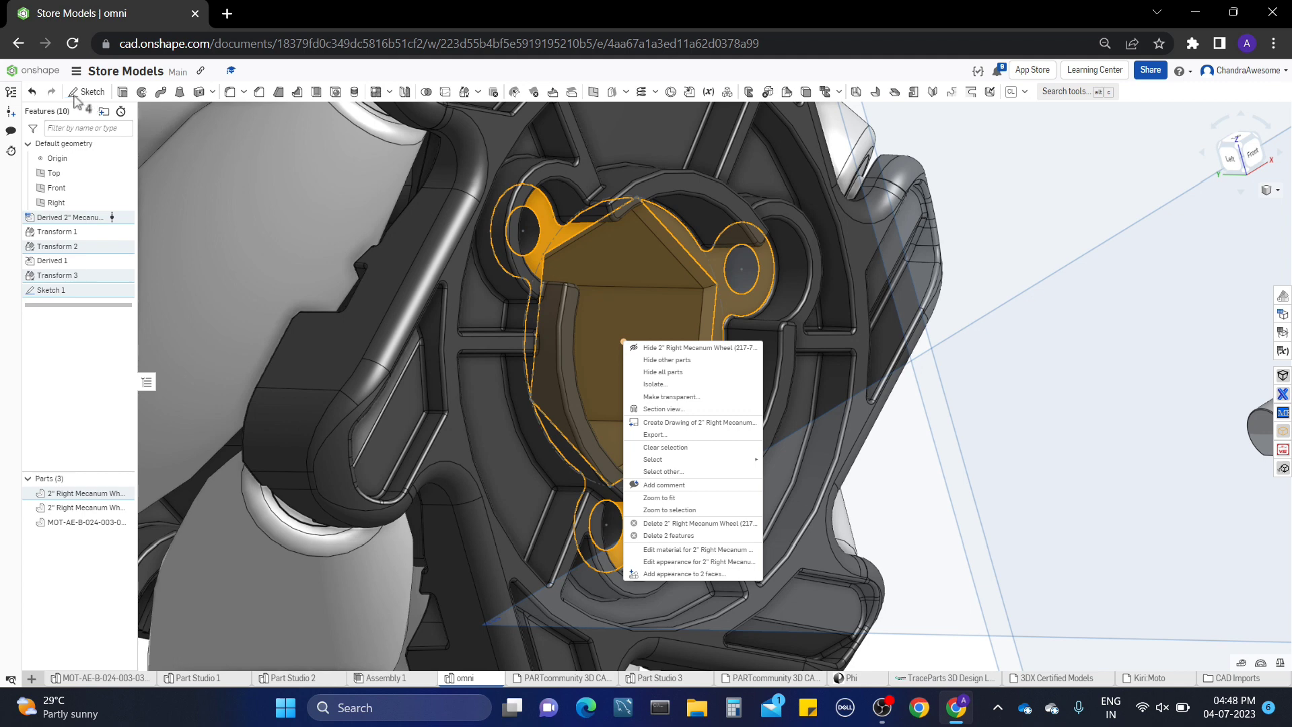
pyautogui.click(121, 95)
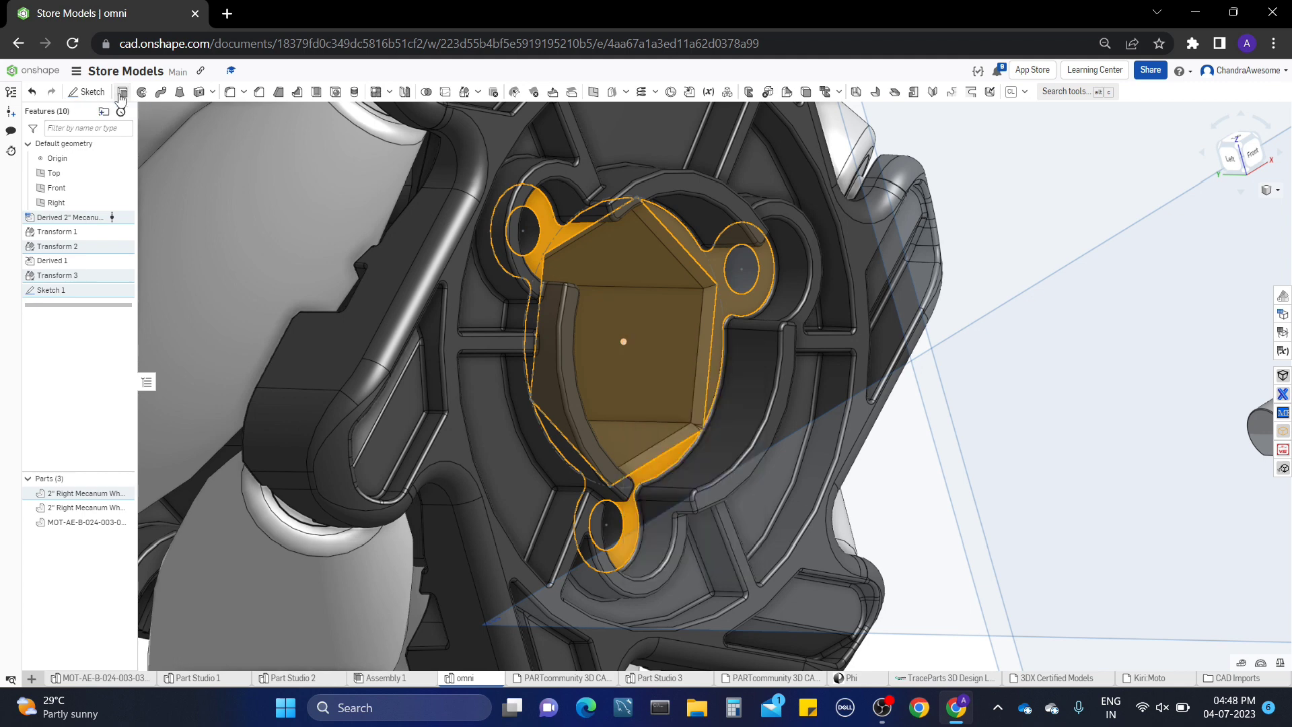
pyautogui.click(121, 92)
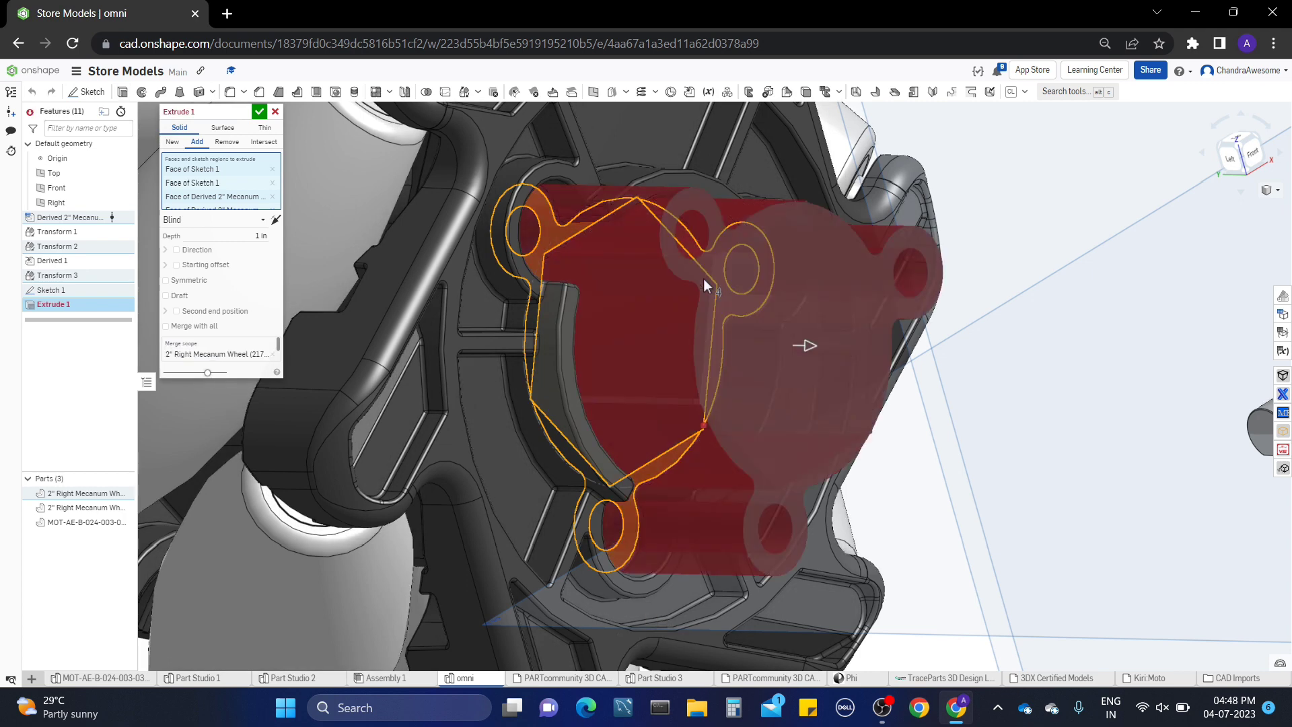
# Make the hub plug extrusion a new body with a blind depth of 0.25 in and finish it
pyautogui.click(170, 144)
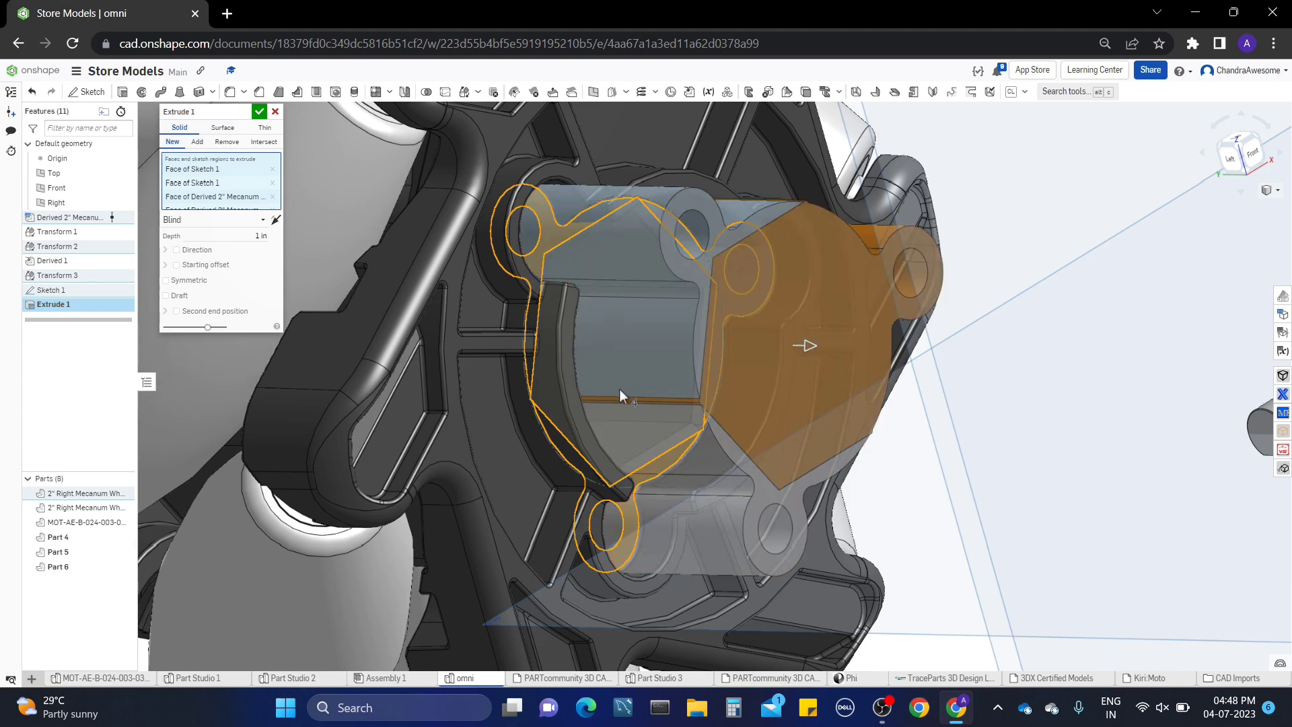
pyautogui.moveTo(703, 365)
pyautogui.mouseDown(button='right')
pyautogui.moveTo(683, 357)
pyautogui.moveTo(717, 387)
pyautogui.mouseUp(button='right')
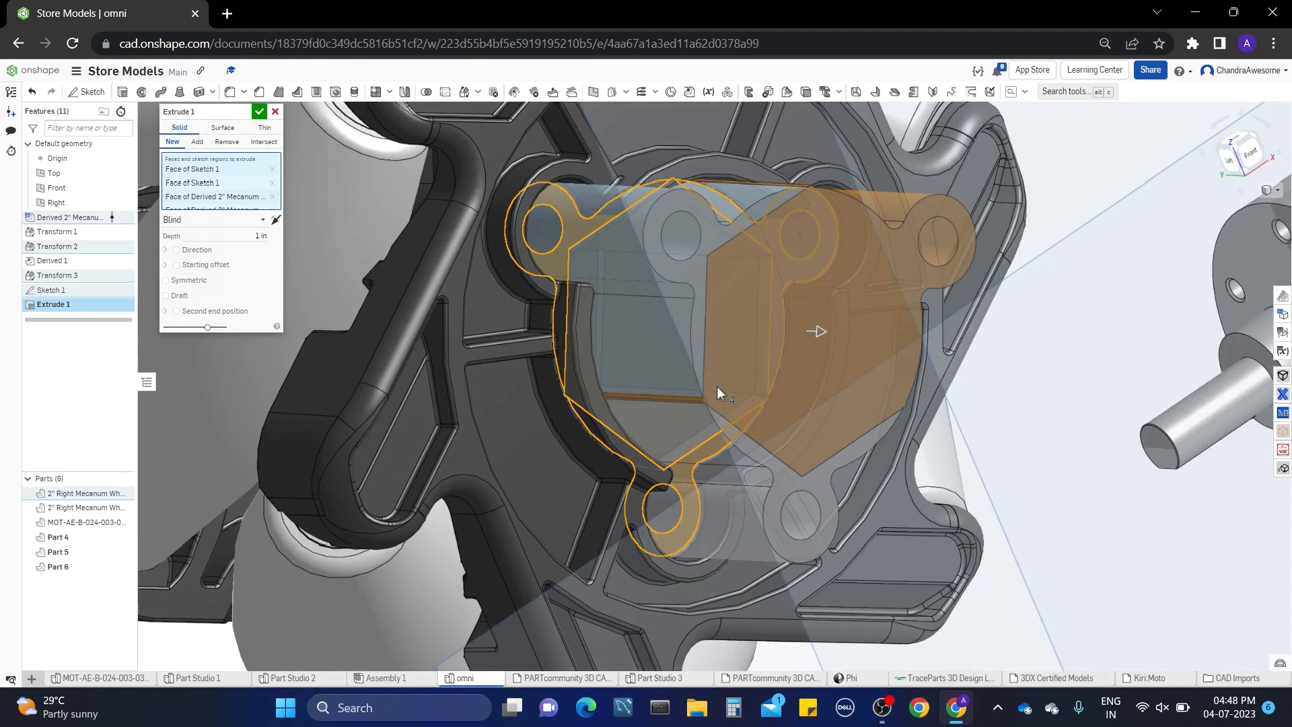
pyautogui.click(234, 234)
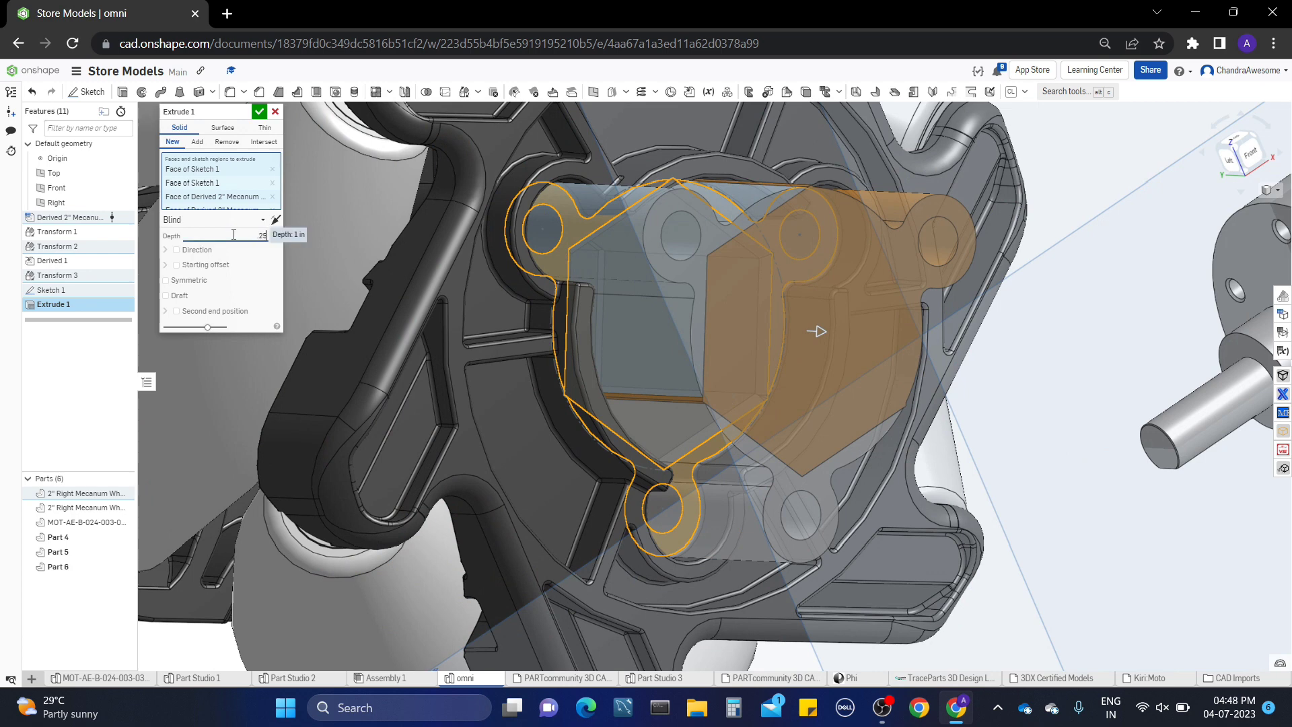
pyautogui.press('Return')
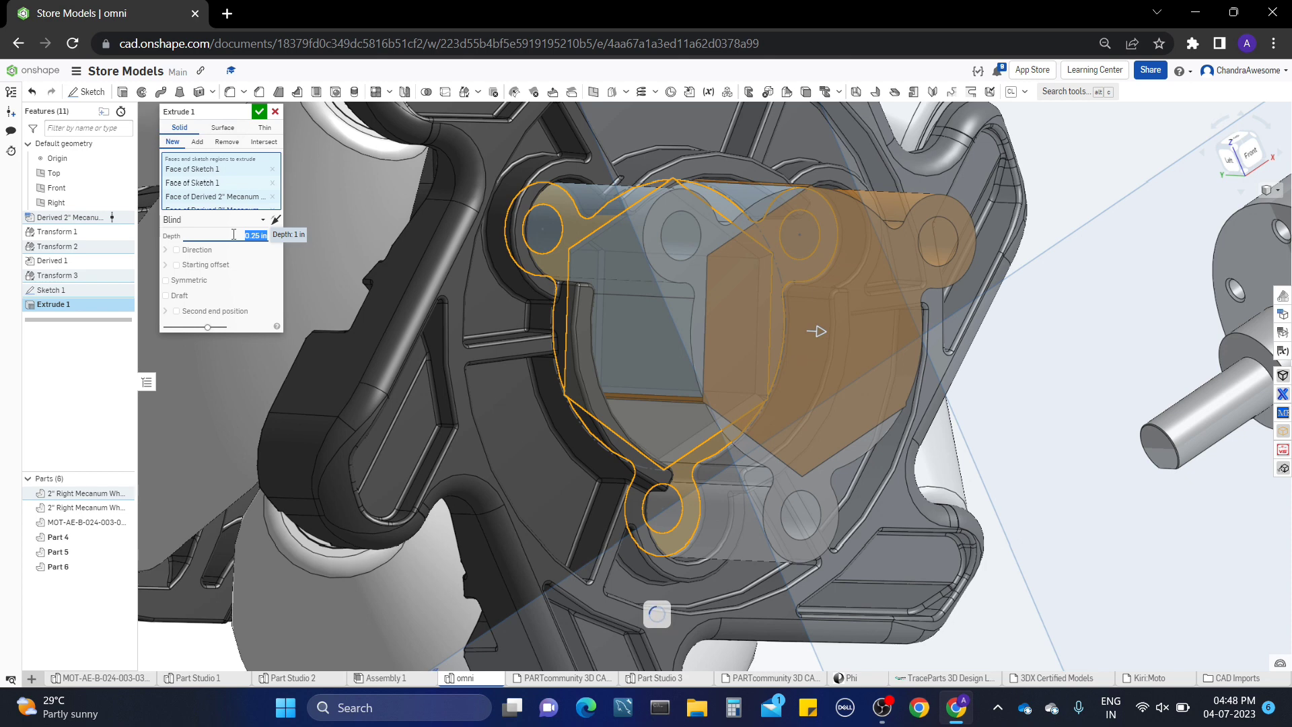
pyautogui.click(259, 110)
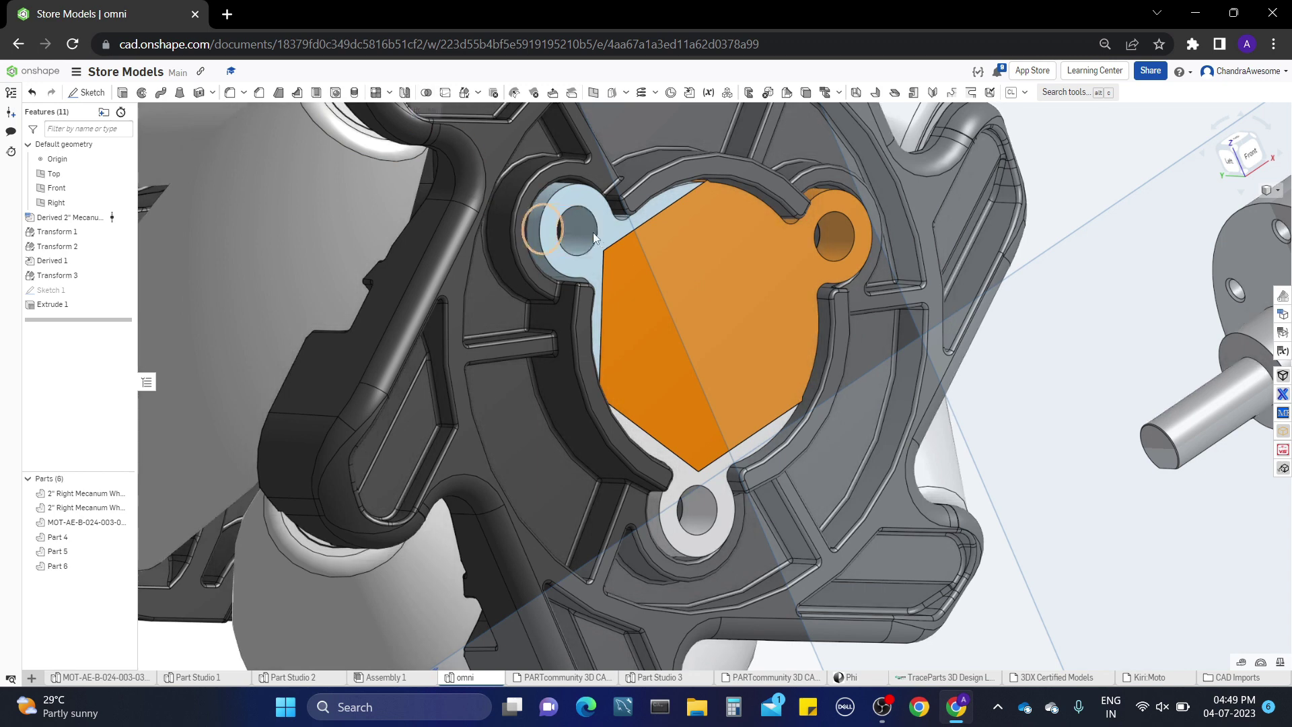
# Unite the three extruded plug bodies, Part 6, Part 5 and Part 4, with a Boolean union
pyautogui.click(680, 232)
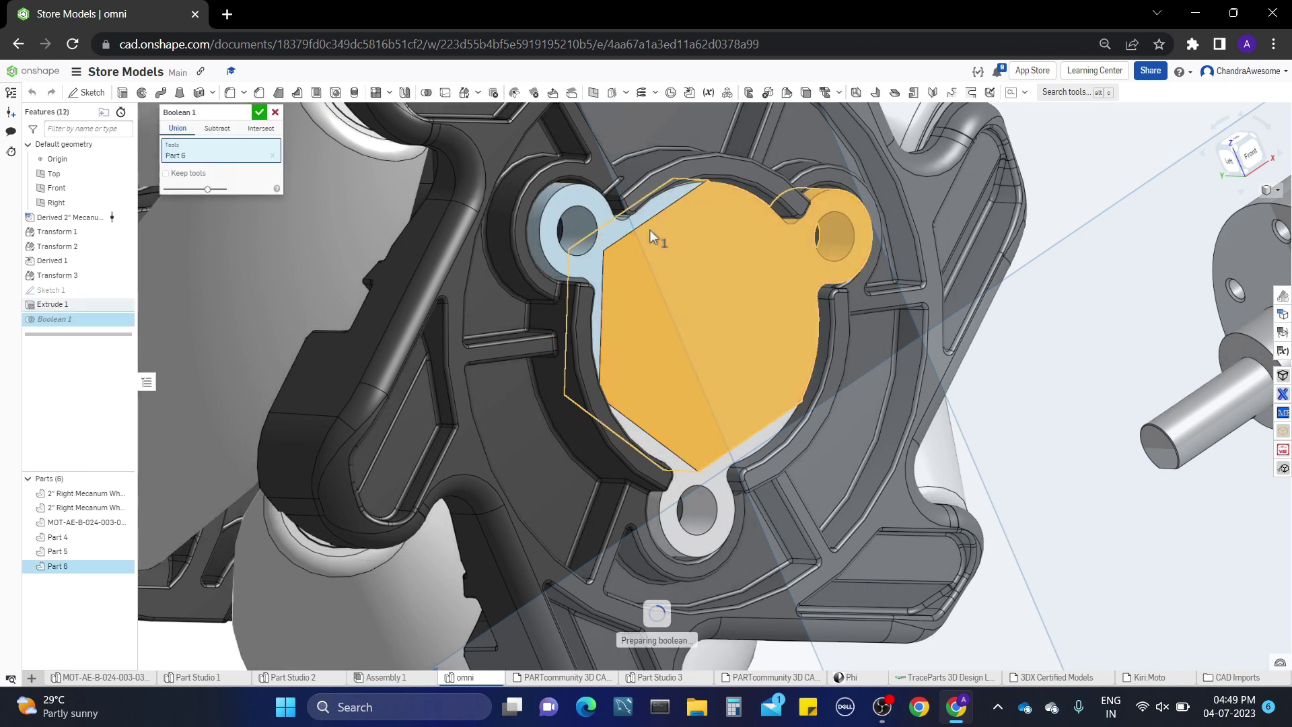
pyautogui.click(605, 227)
pyautogui.click(715, 503)
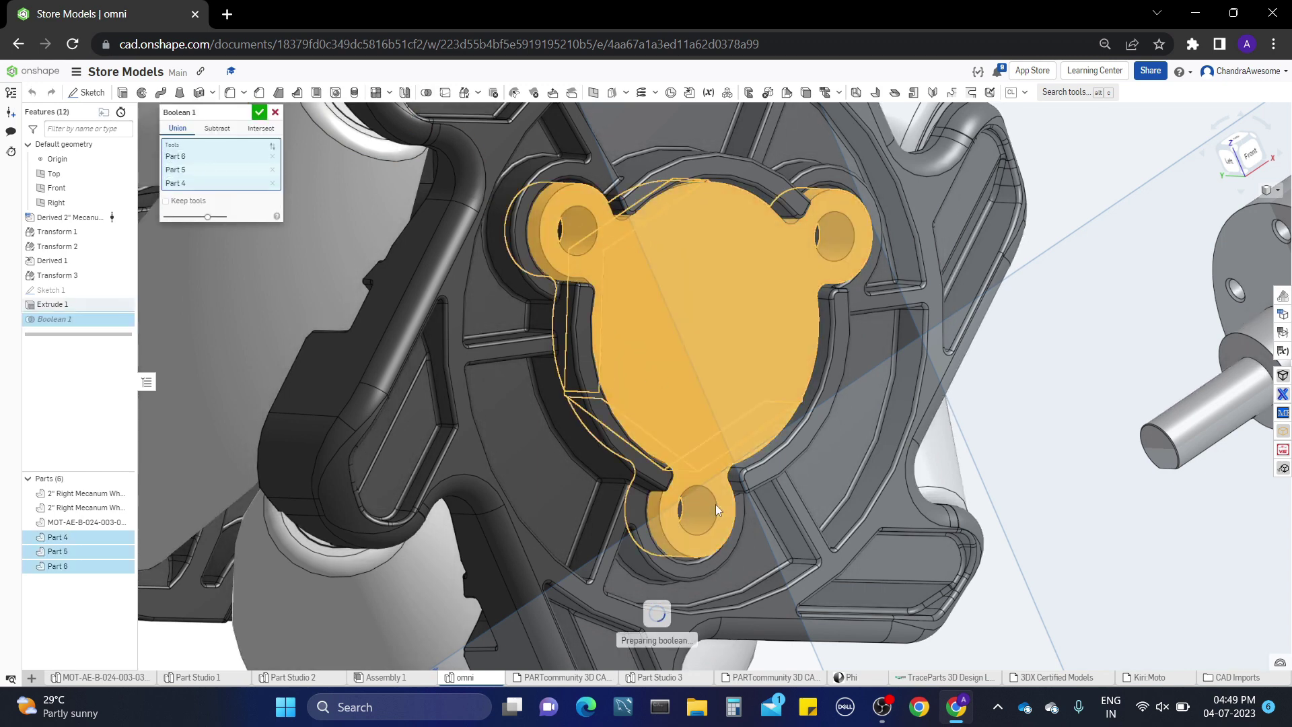
pyautogui.click(259, 113)
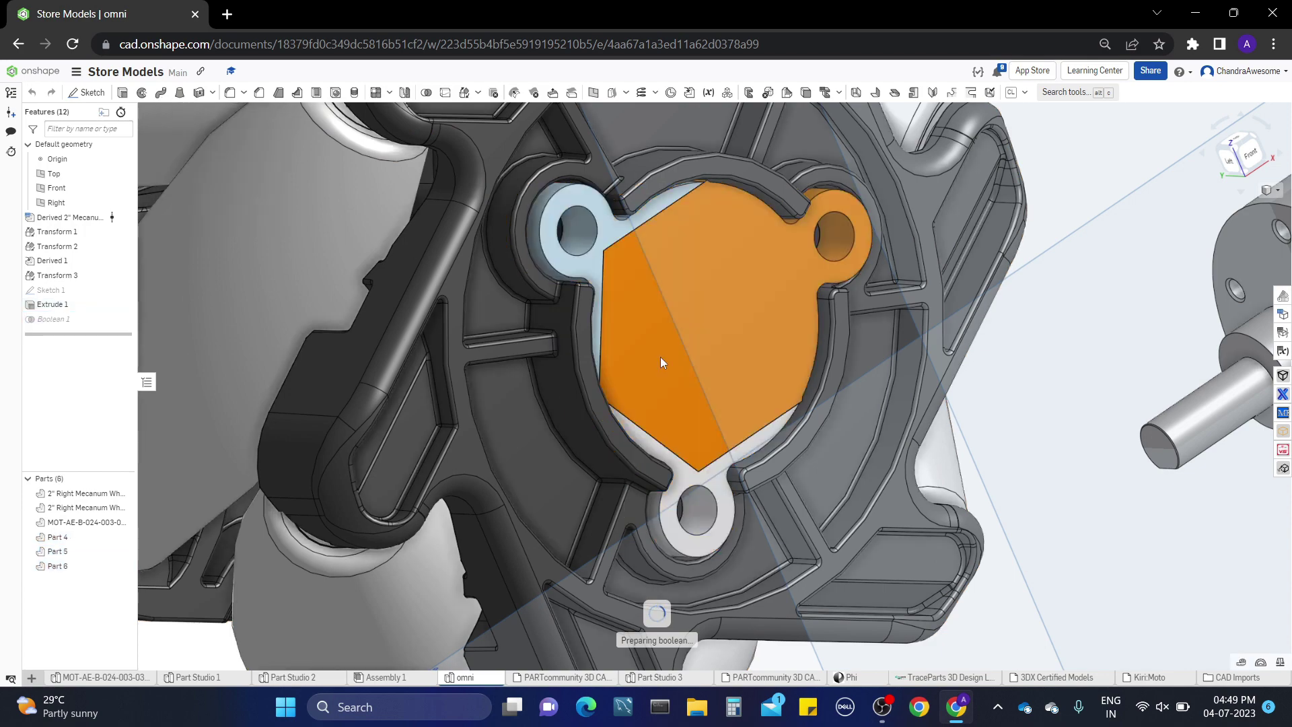
# Examine the filled hub of the wheel and how it faces the motor shaft from several angles
pyautogui.moveTo(660, 356); pyautogui.dragTo(838, 382, button='right')
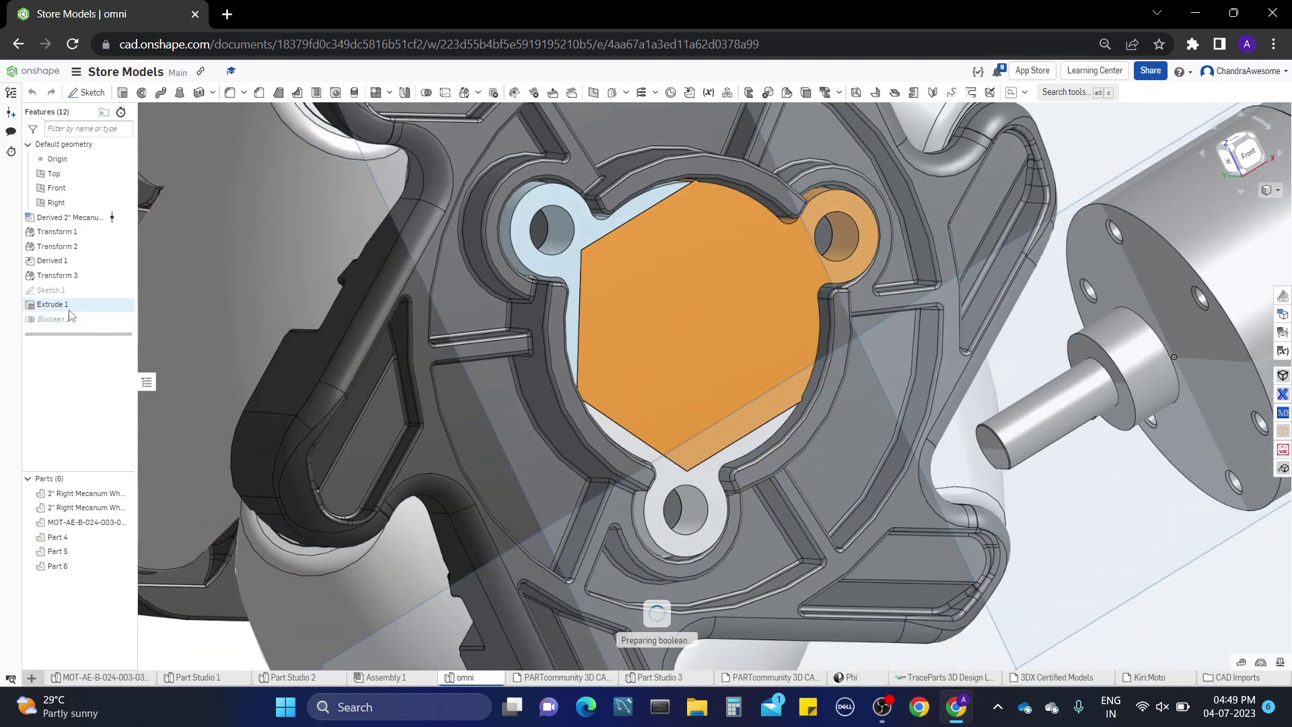
pyautogui.moveTo(727, 327); pyautogui.dragTo(949, 365, button='middle')
pyautogui.moveTo(725, 338); pyautogui.dragTo(795, 355, button='right')
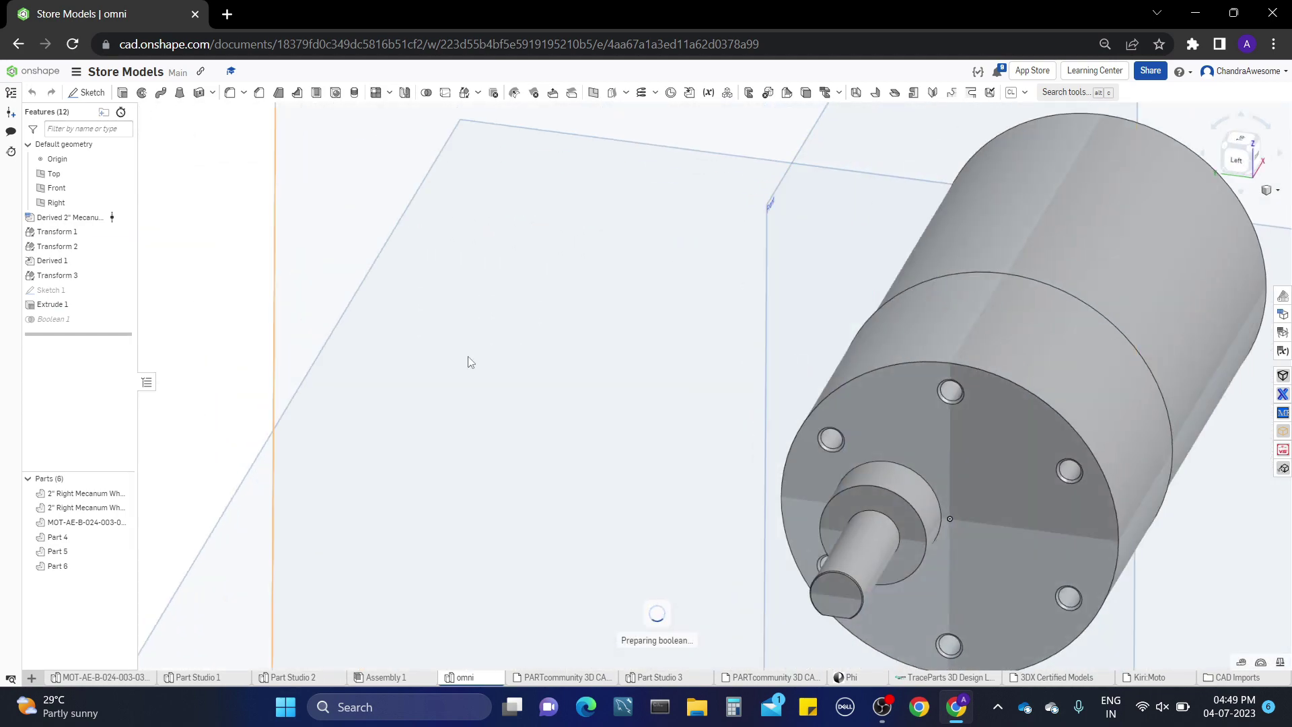
pyautogui.moveTo(466, 361); pyautogui.dragTo(834, 391, button='middle')
pyautogui.moveTo(557, 380); pyautogui.dragTo(551, 378, button='right')
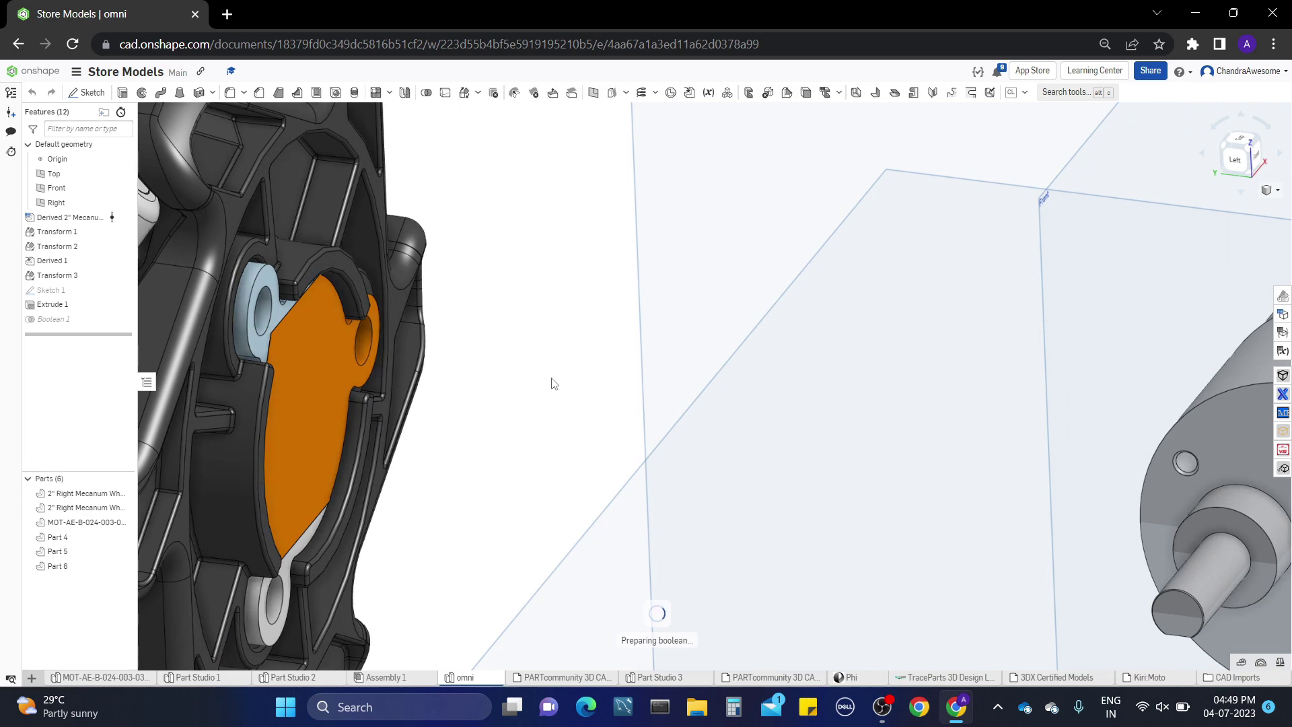
pyautogui.scroll(-5, 552, 383)
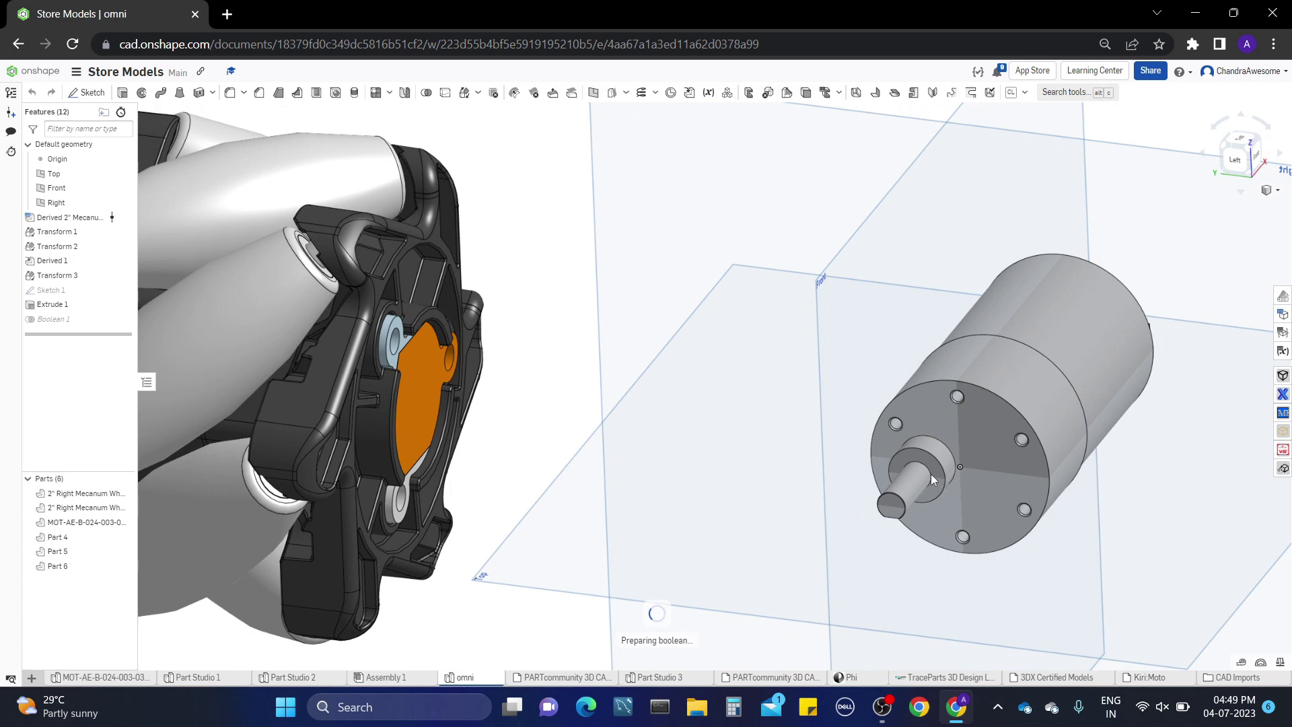
pyautogui.moveTo(433, 387)
pyautogui.mouseDown(button='right')
pyautogui.moveTo(399, 379)
pyautogui.moveTo(412, 393)
pyautogui.mouseUp(button='right')
pyautogui.moveTo(411, 393); pyautogui.dragTo(593, 393, button='middle')
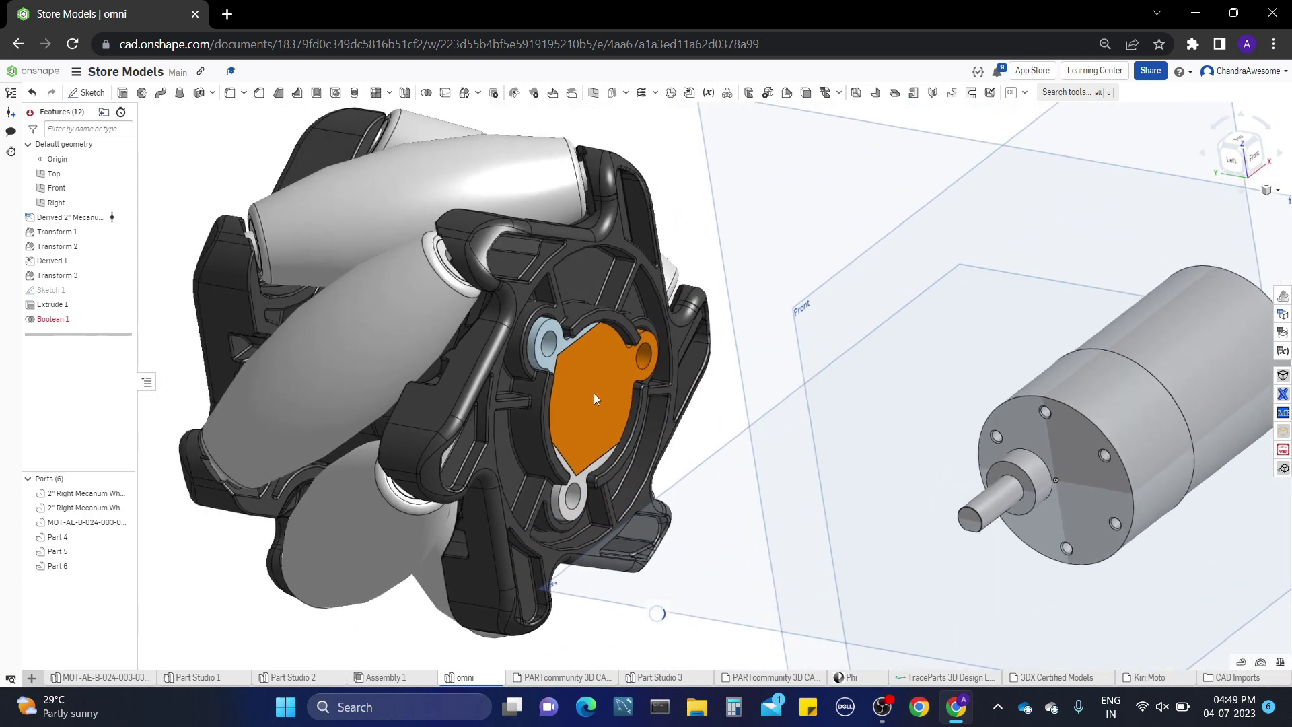
pyautogui.moveTo(593, 393); pyautogui.dragTo(374, 375, button='right')
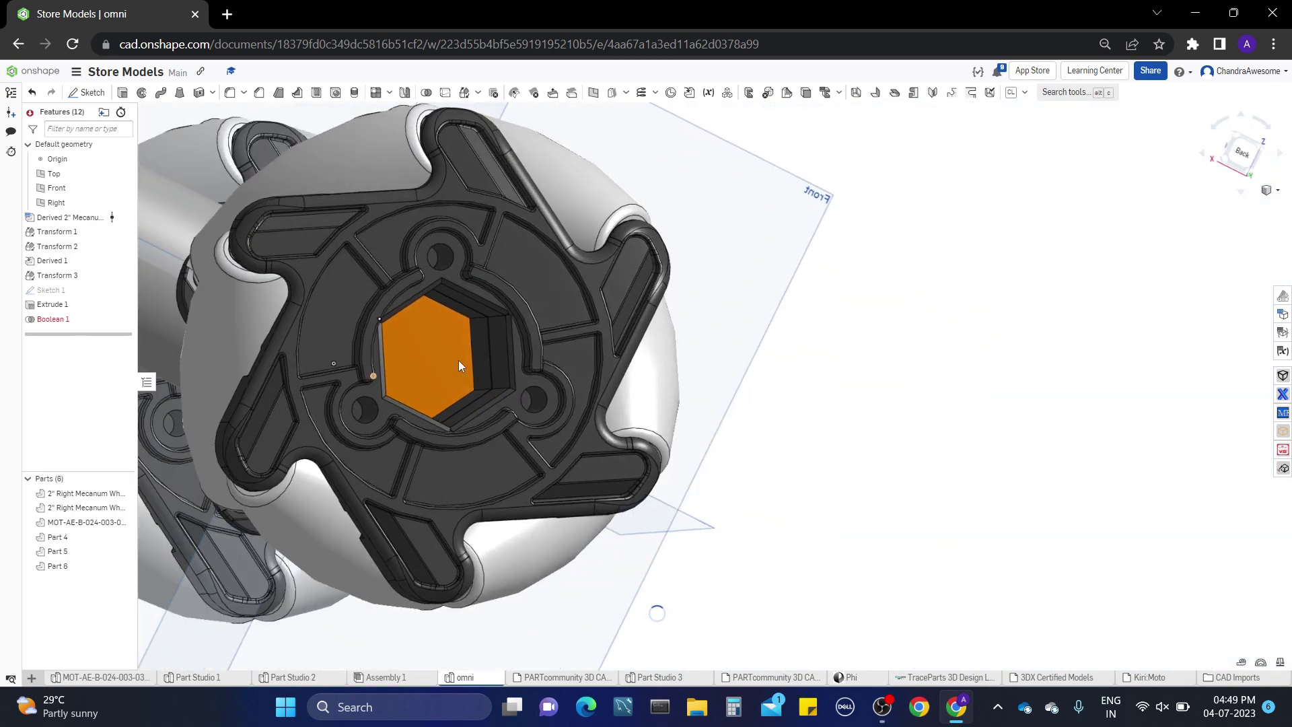
pyautogui.moveTo(458, 361)
pyautogui.mouseDown(button='right')
pyautogui.moveTo(401, 357)
pyautogui.moveTo(413, 357)
pyautogui.mouseUp(button='right')
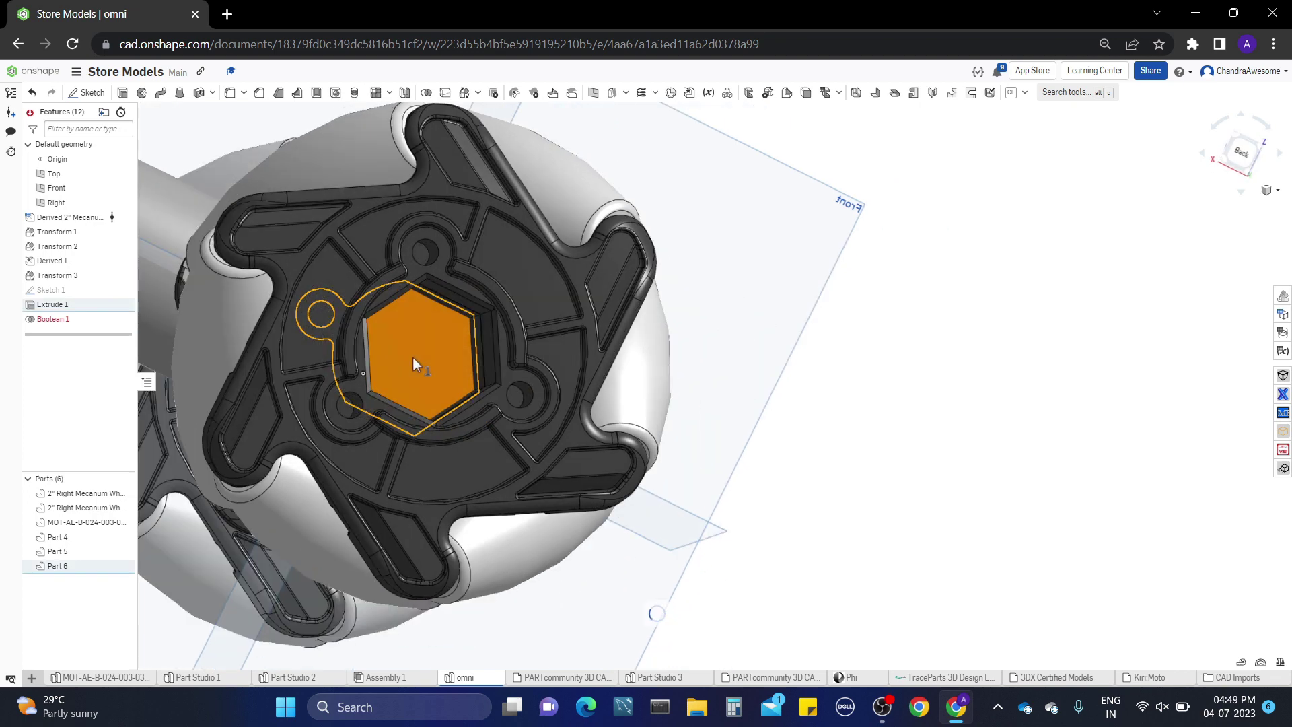
pyautogui.click(91, 93)
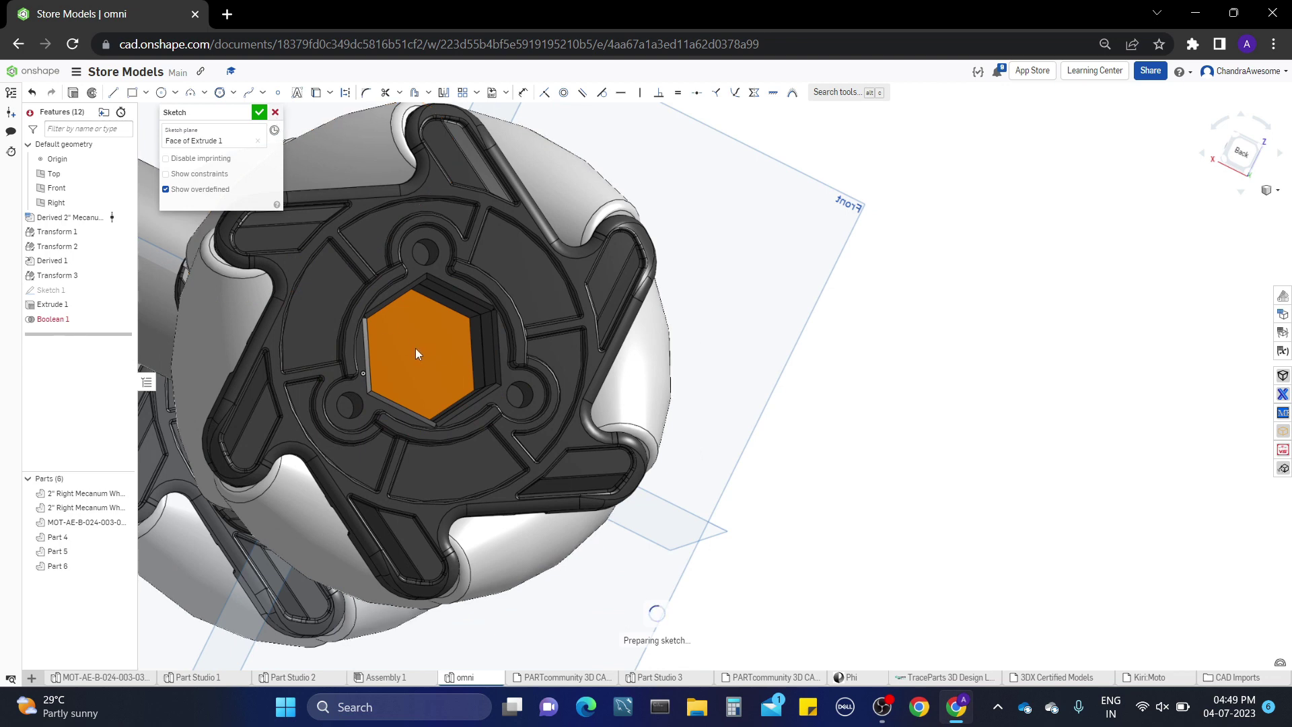
pyautogui.click(275, 113)
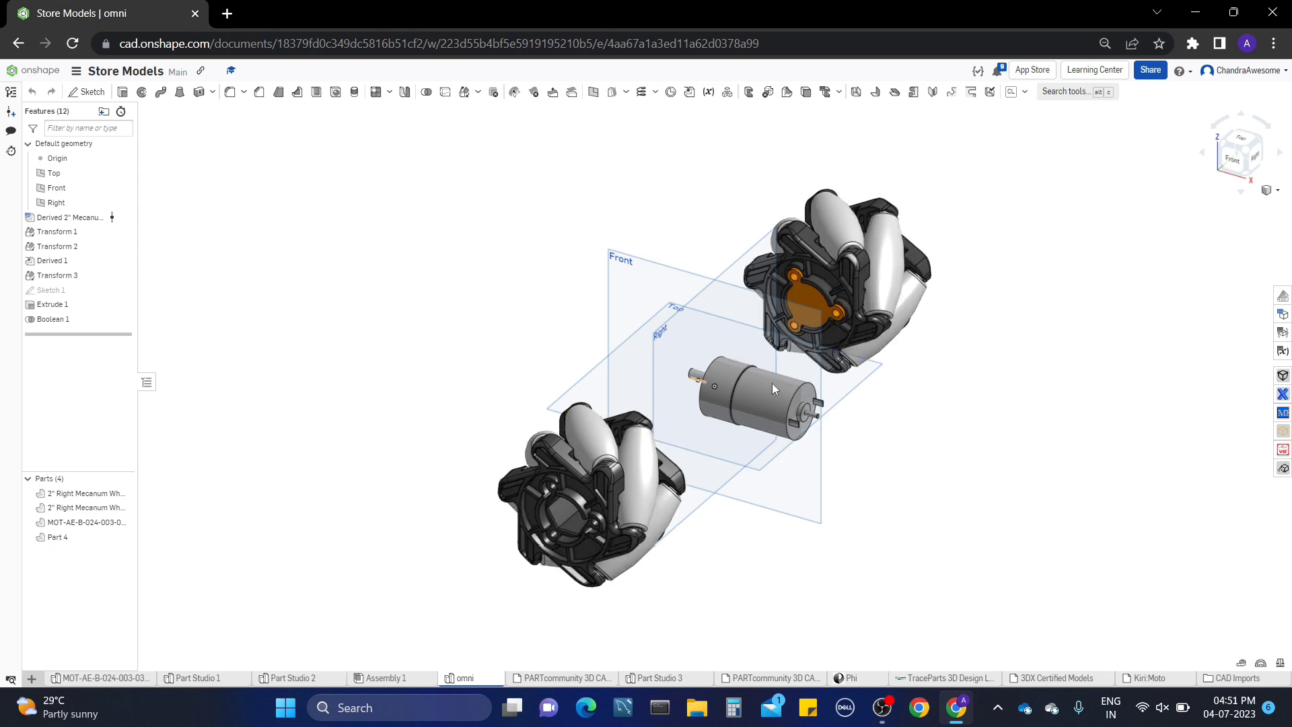
pyautogui.moveTo(772, 382); pyautogui.dragTo(757, 398, button='middle')
pyautogui.moveTo(757, 398); pyautogui.dragTo(742, 394, button='right')
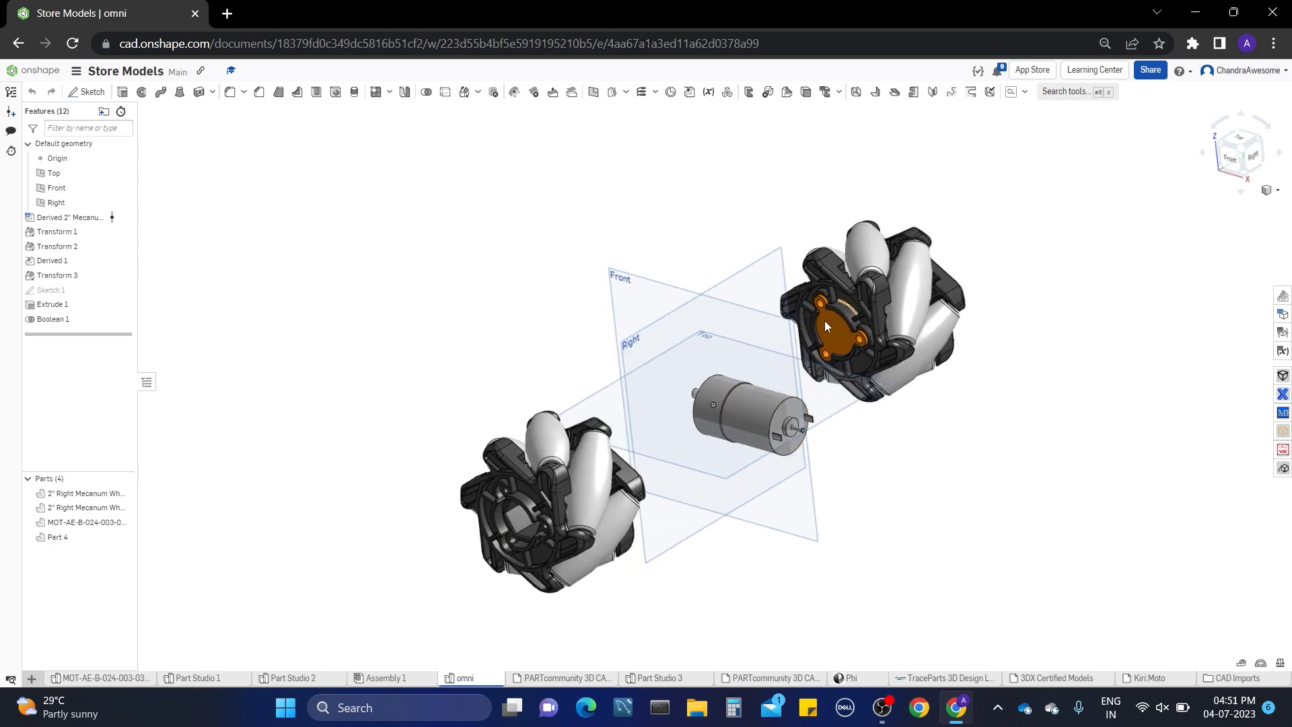
pyautogui.moveTo(776, 361); pyautogui.dragTo(750, 369, button='middle')
pyautogui.moveTo(824, 364); pyautogui.dragTo(853, 367, button='right')
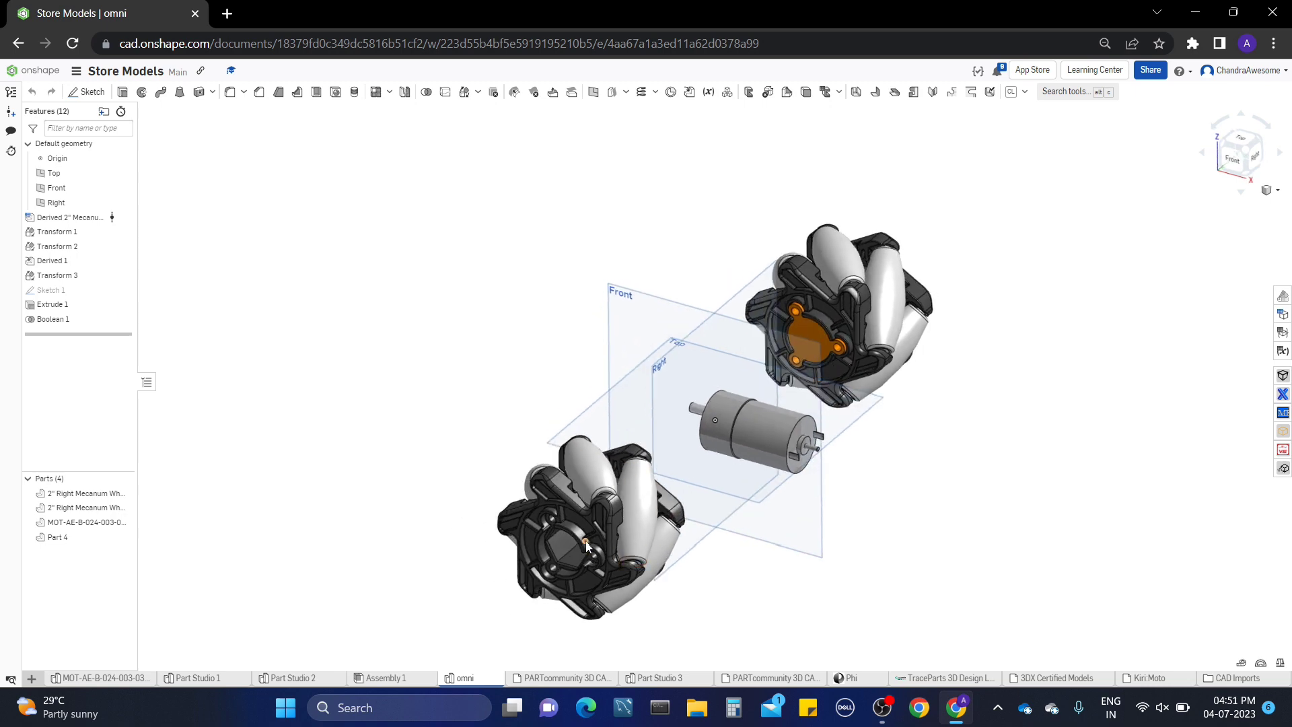
# Create a new assembly in the document
pyautogui.moveTo(61, 684)
pyautogui.click(34, 679)
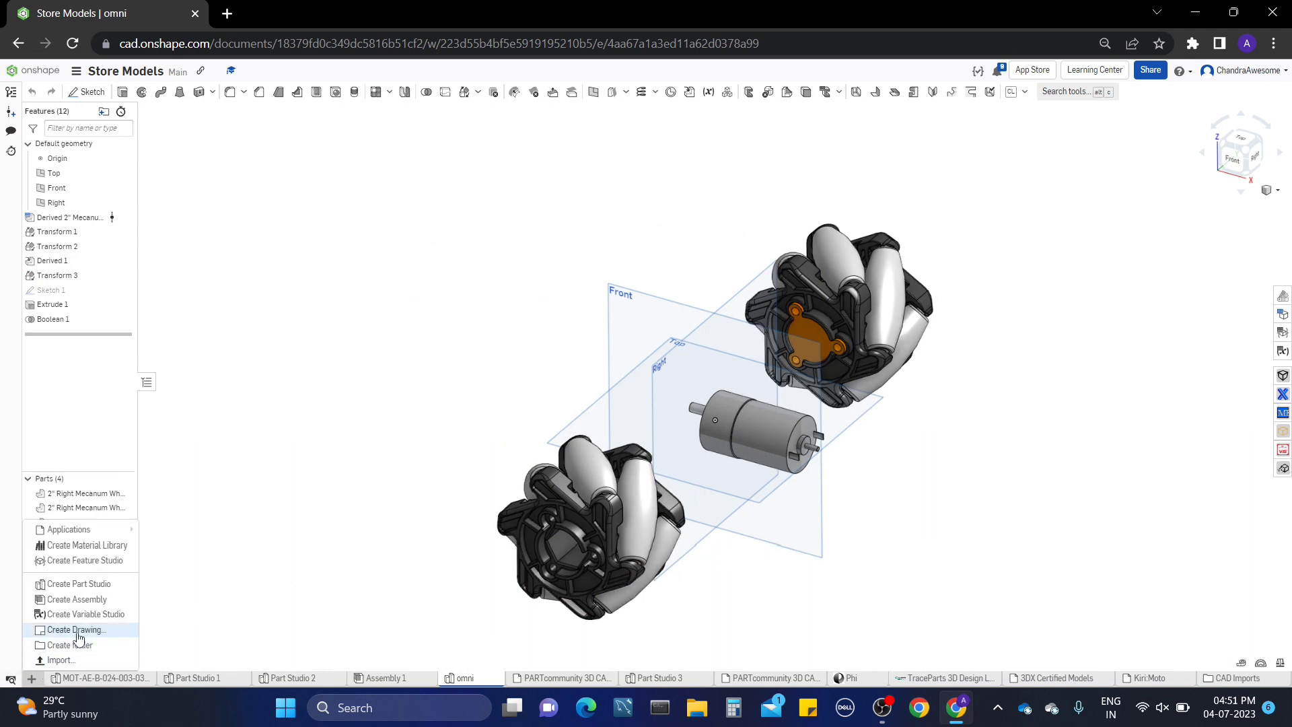
pyautogui.click(95, 606)
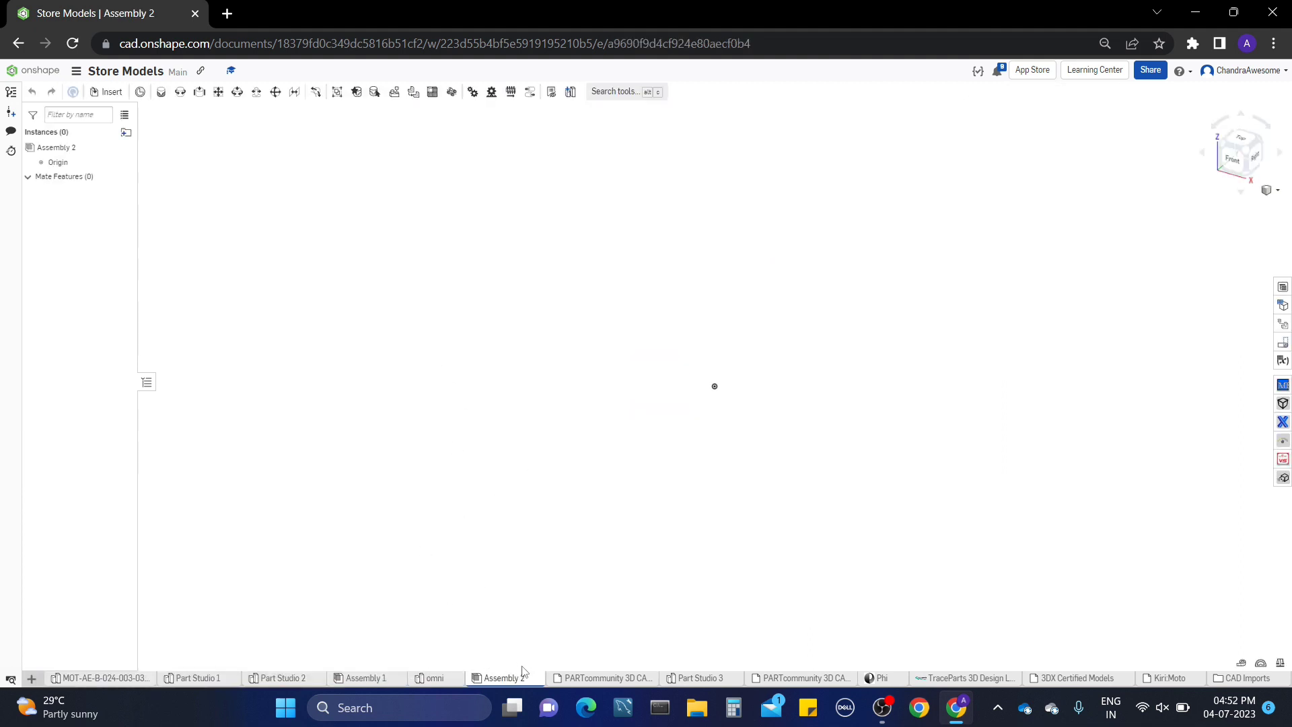
# Insert both 2" Right Mecanum Wheels and the MOT-AE-B-024-003 motor from the omni part studio into the assembly
pyautogui.click(108, 92)
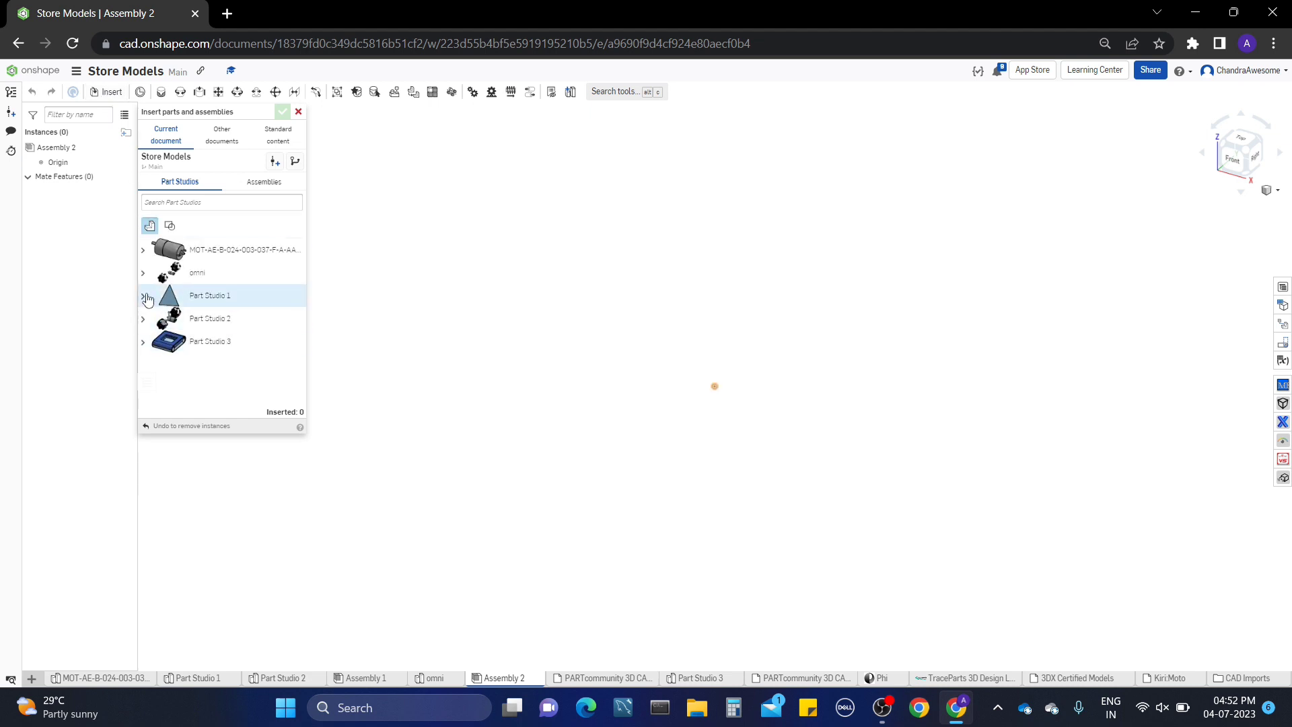
pyautogui.click(143, 272)
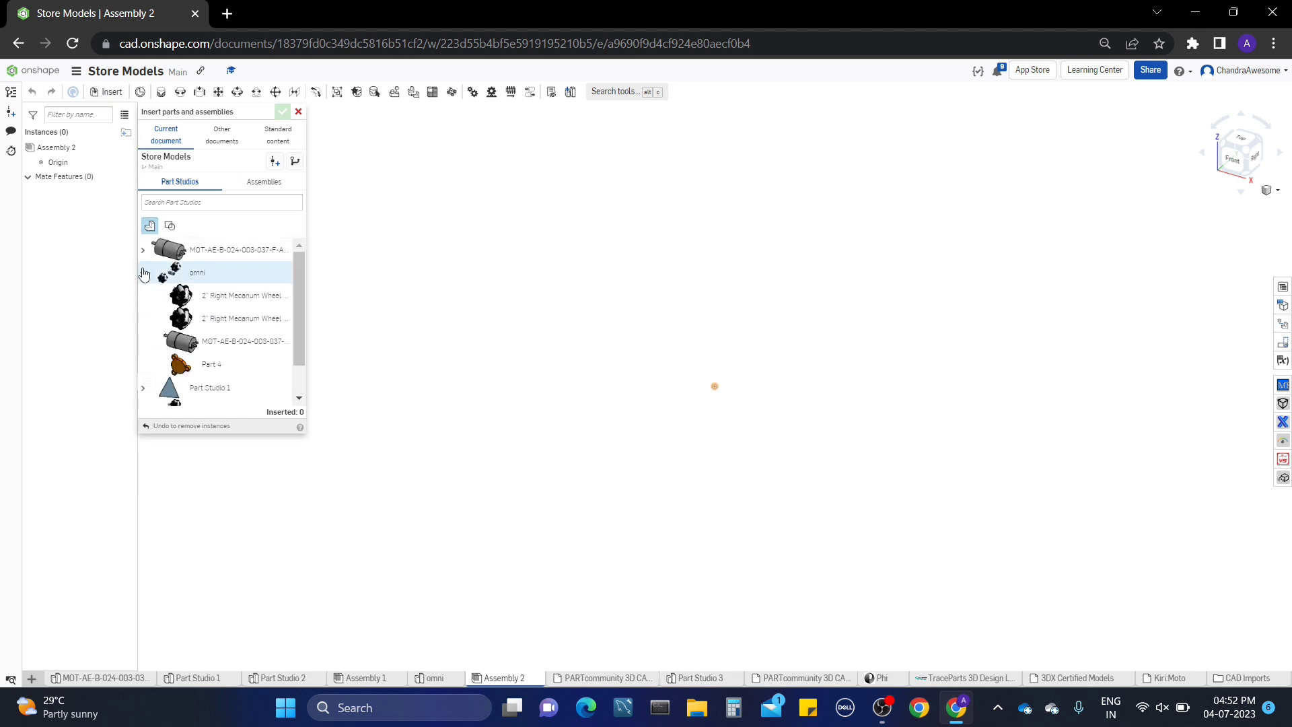
pyautogui.click(212, 299)
pyautogui.click(218, 318)
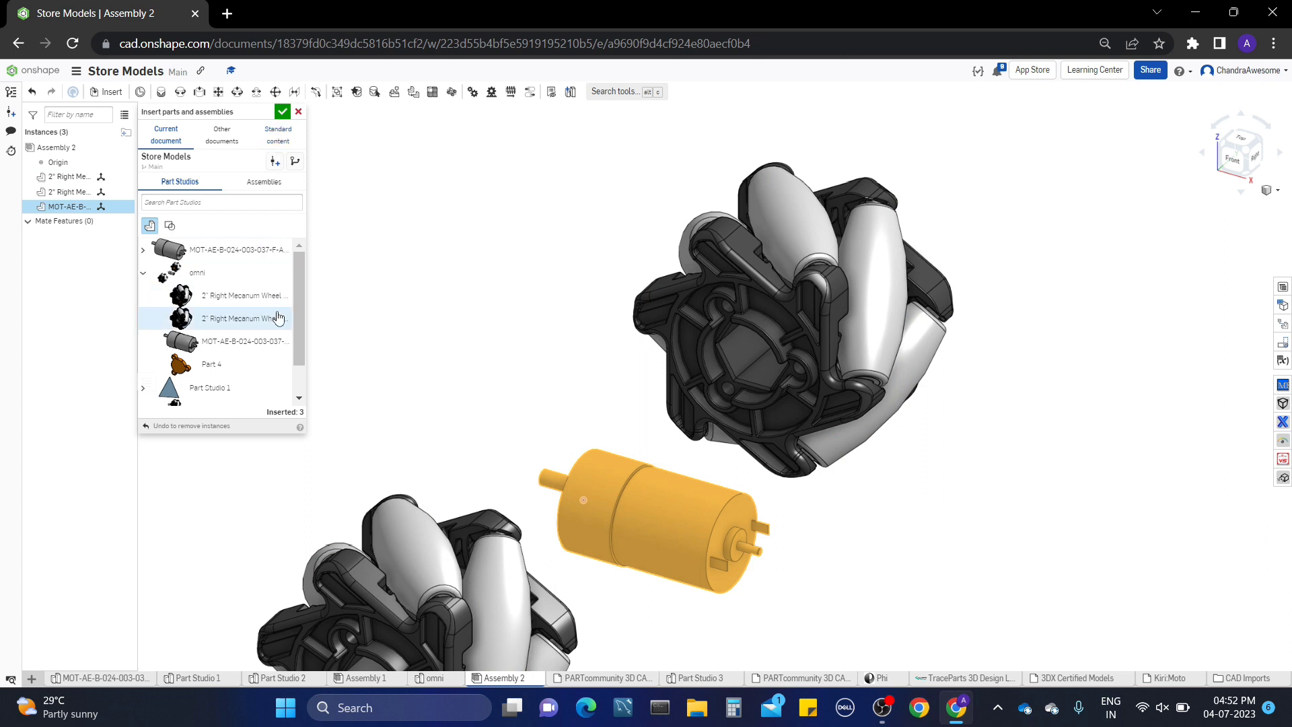
# Insert Part 4 from Part Studio 2 into the assembly
pyautogui.scroll(-2, 211, 364)
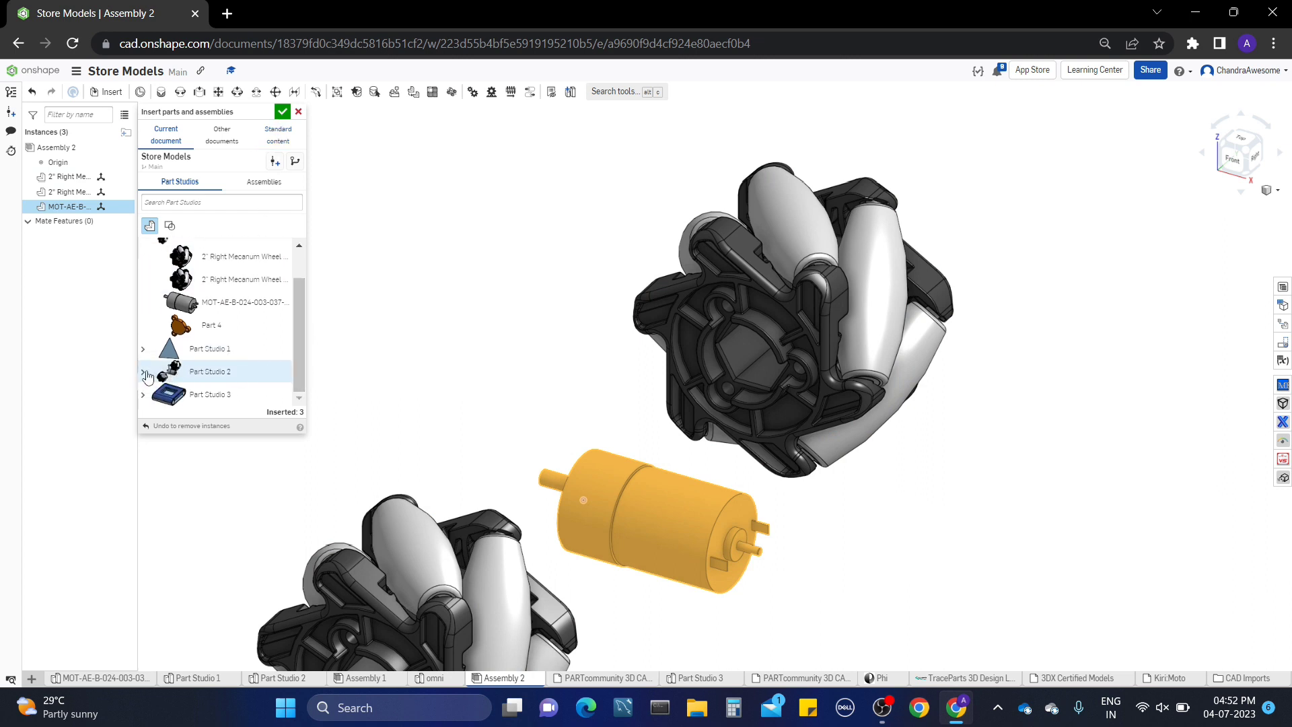
pyautogui.click(143, 374)
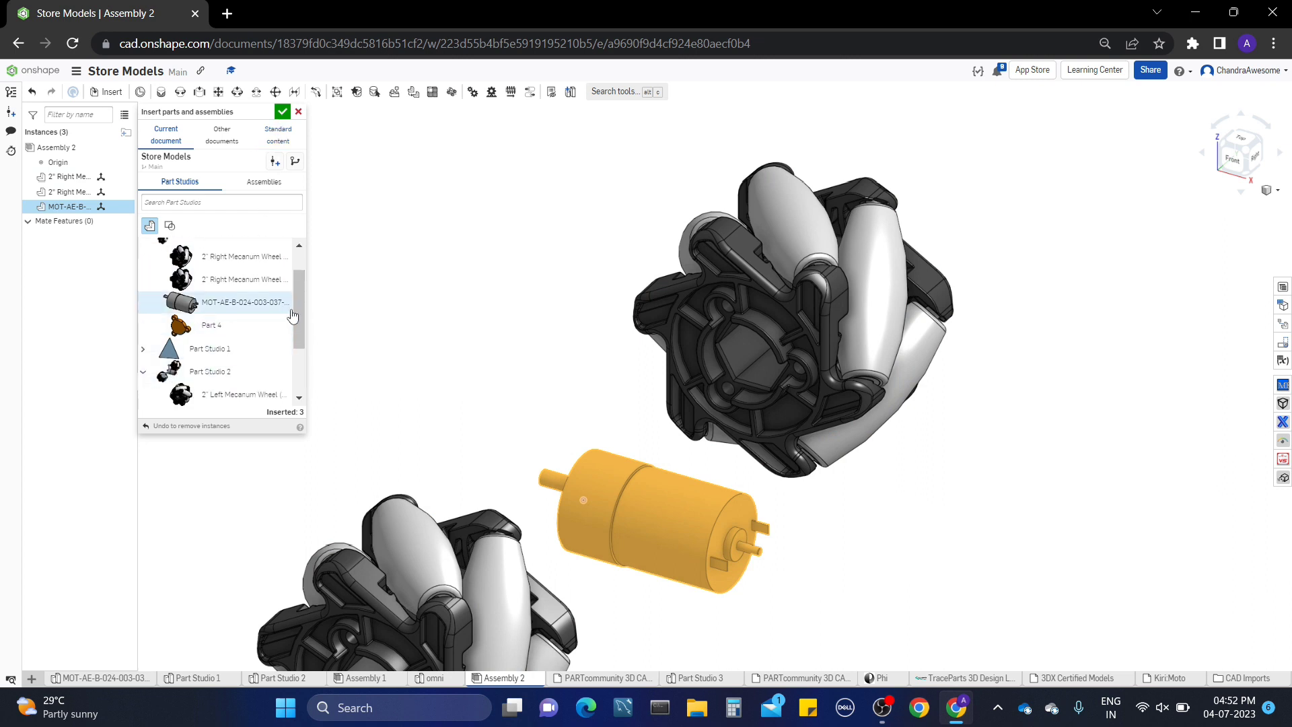
pyautogui.moveTo(302, 300); pyautogui.dragTo(306, 361)
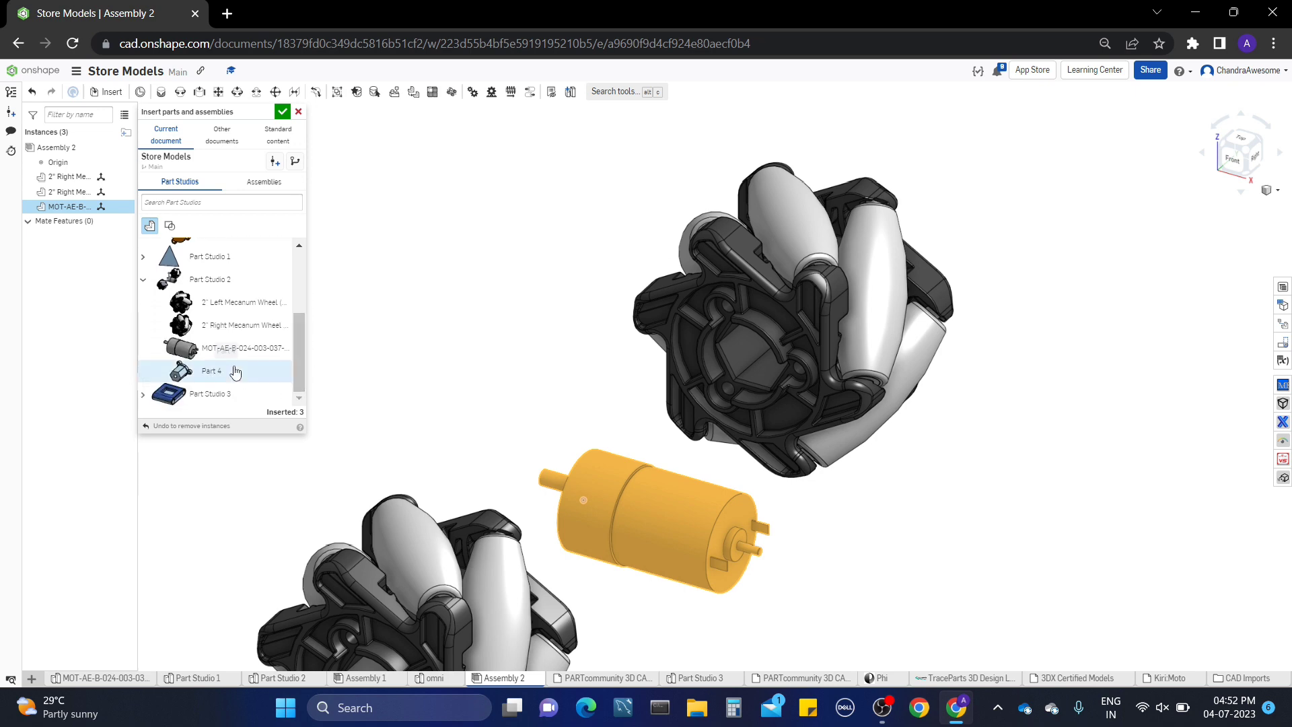
pyautogui.click(214, 370)
pyautogui.moveTo(487, 373); pyautogui.dragTo(487, 326, button='middle')
pyautogui.click(488, 328)
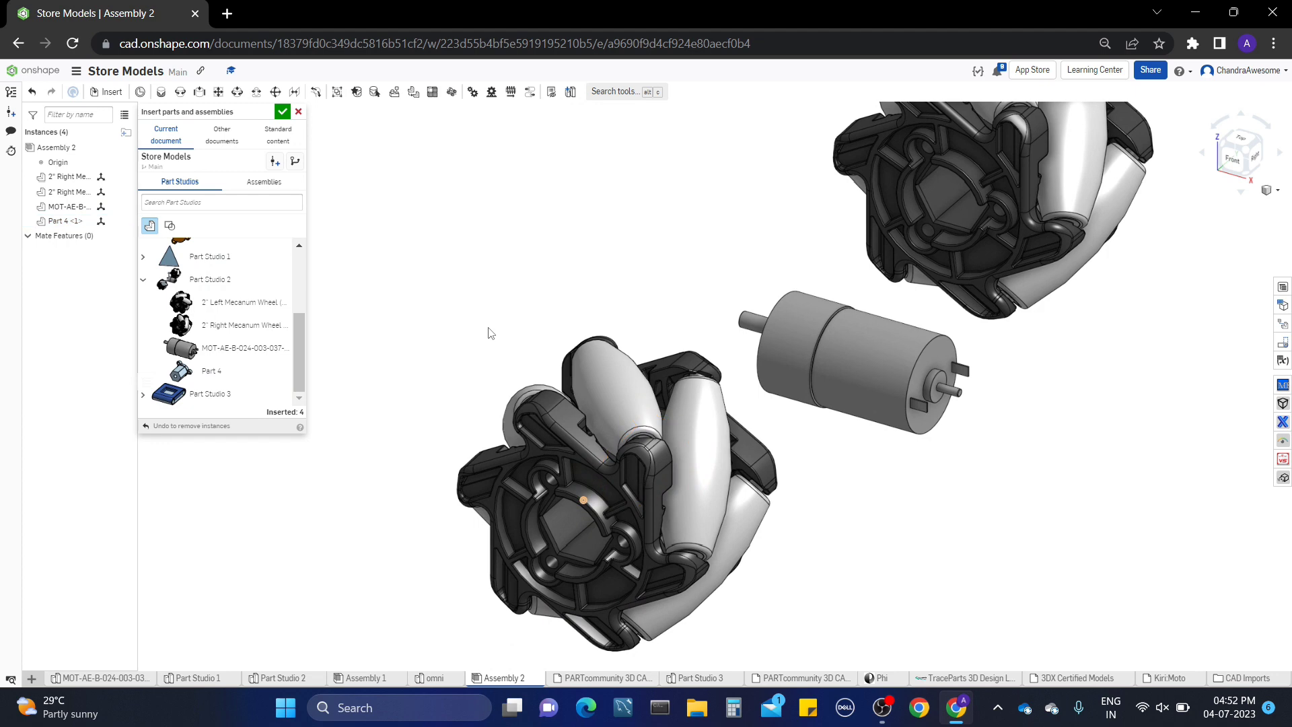
# Insert Part 4 from the omni part studio into the assembly, between the left wheel and the motor
pyautogui.moveTo(594, 282); pyautogui.dragTo(533, 325, button='right')
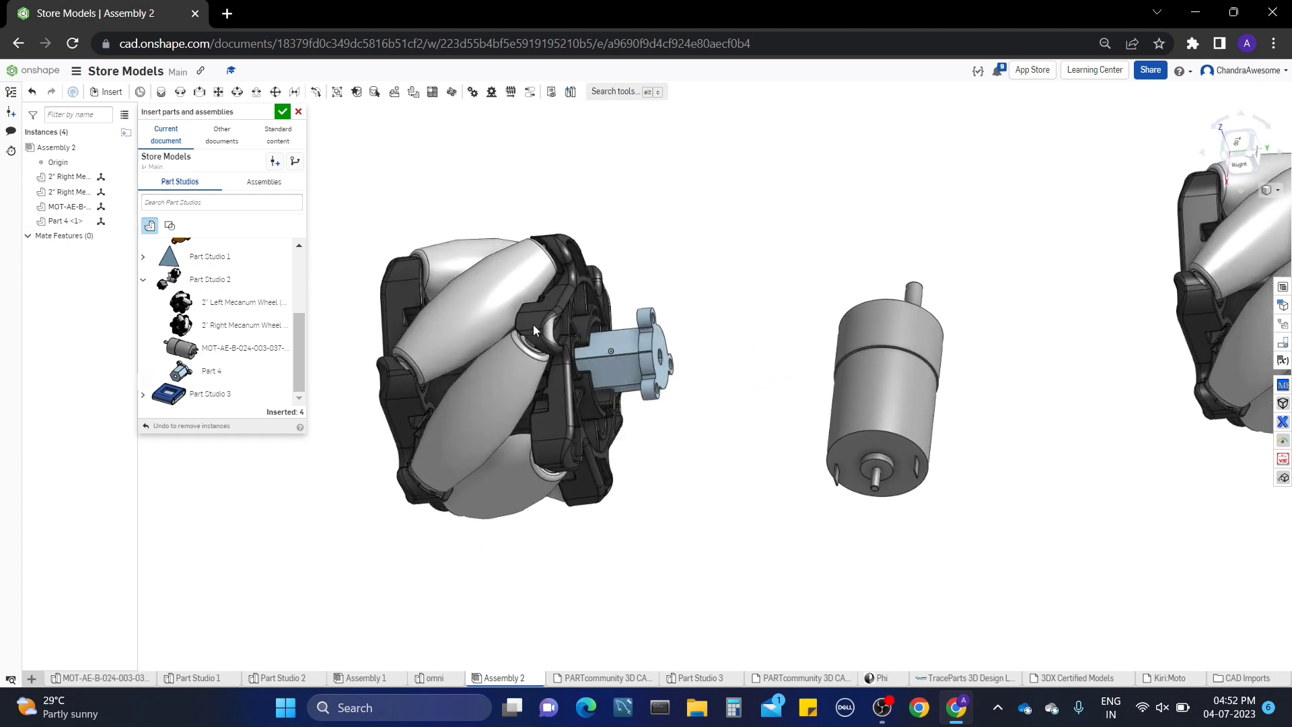
pyautogui.scroll(3, 202, 323)
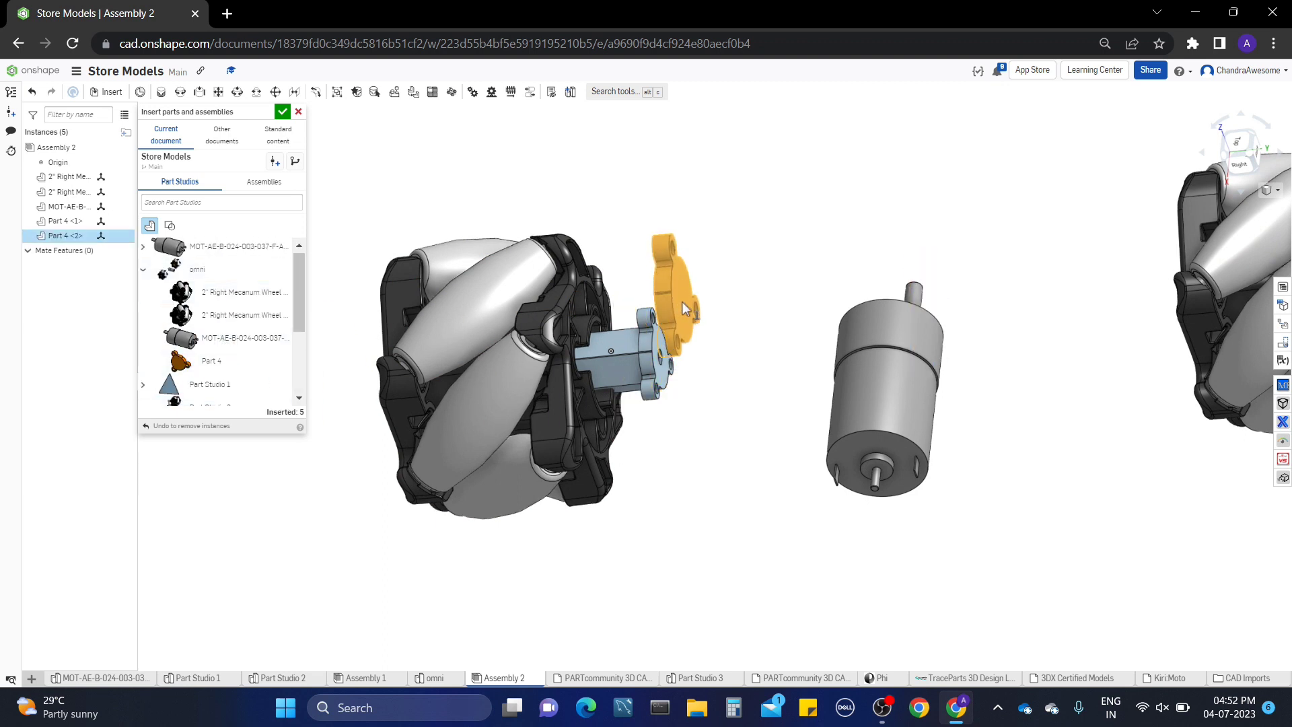
pyautogui.click(686, 297)
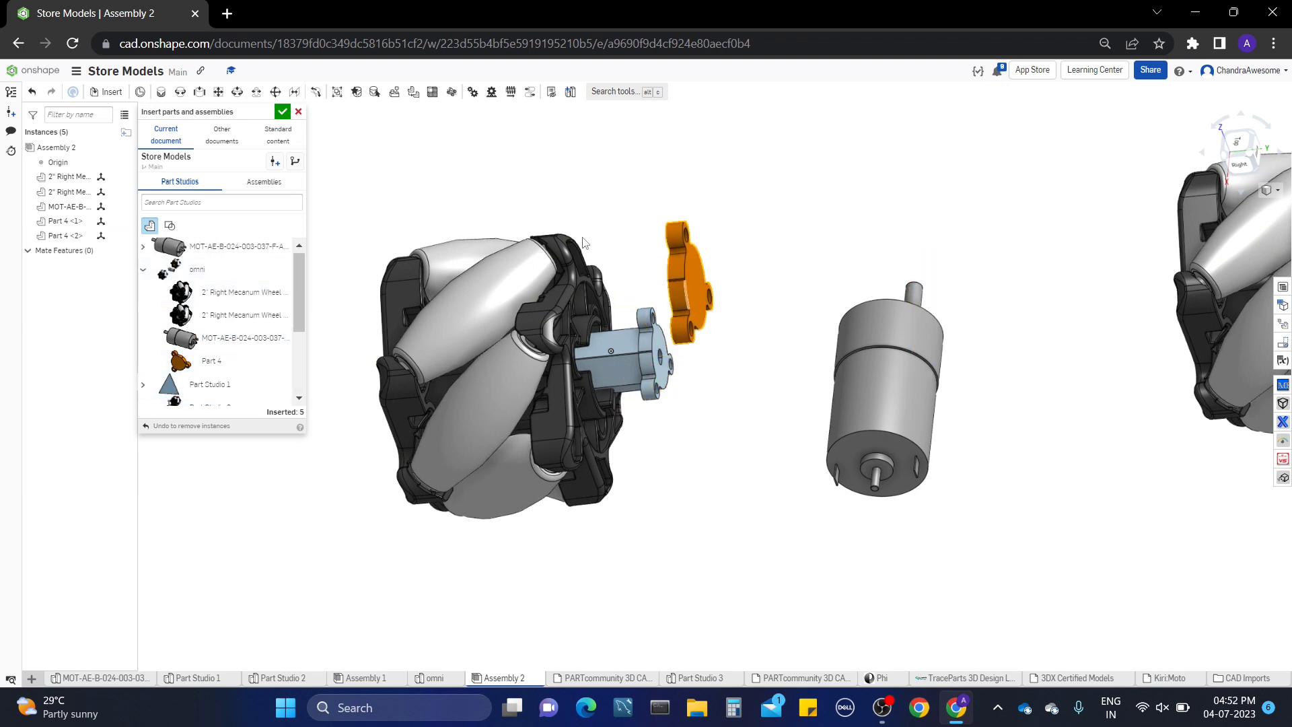
pyautogui.click(282, 111)
# Delete the instance of Part 4 from Part Studio 2 that sits in the wheel's hub
pyautogui.rightClick(629, 374)
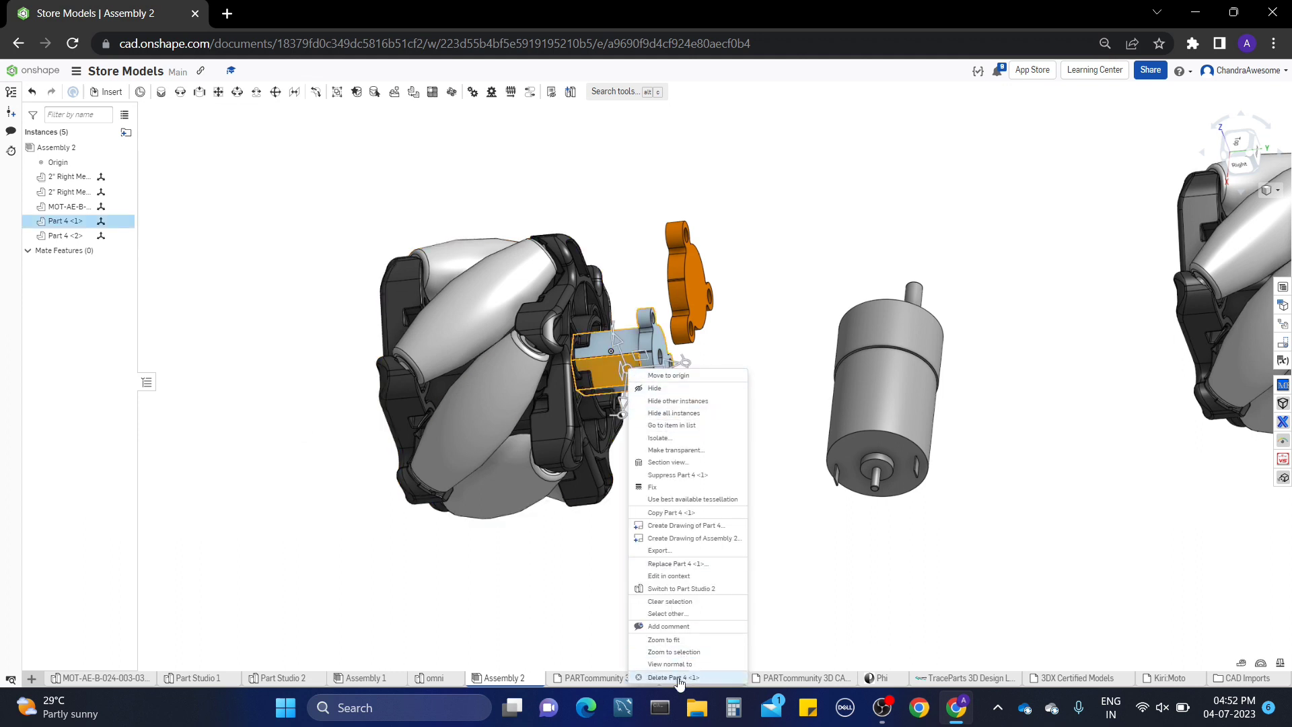
pyautogui.click(678, 678)
pyautogui.moveTo(778, 316); pyautogui.dragTo(712, 416, button='right')
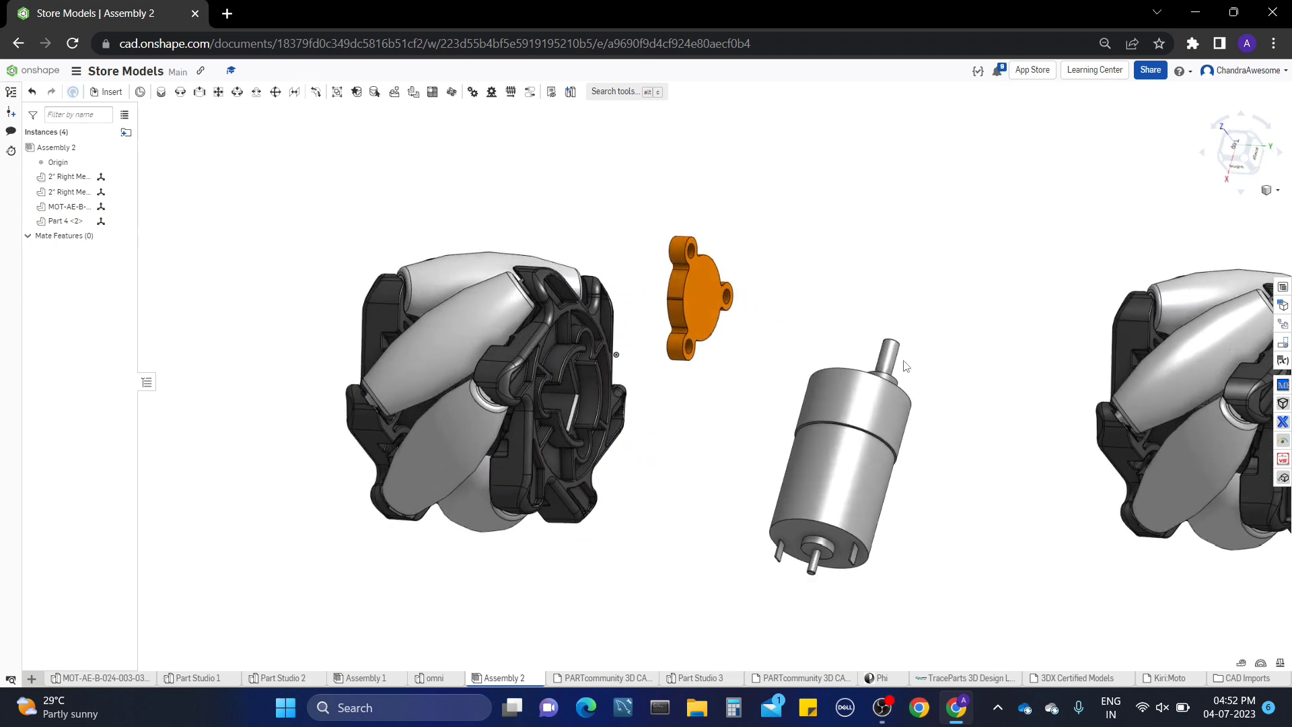
pyautogui.moveTo(904, 365); pyautogui.dragTo(691, 306, button='right')
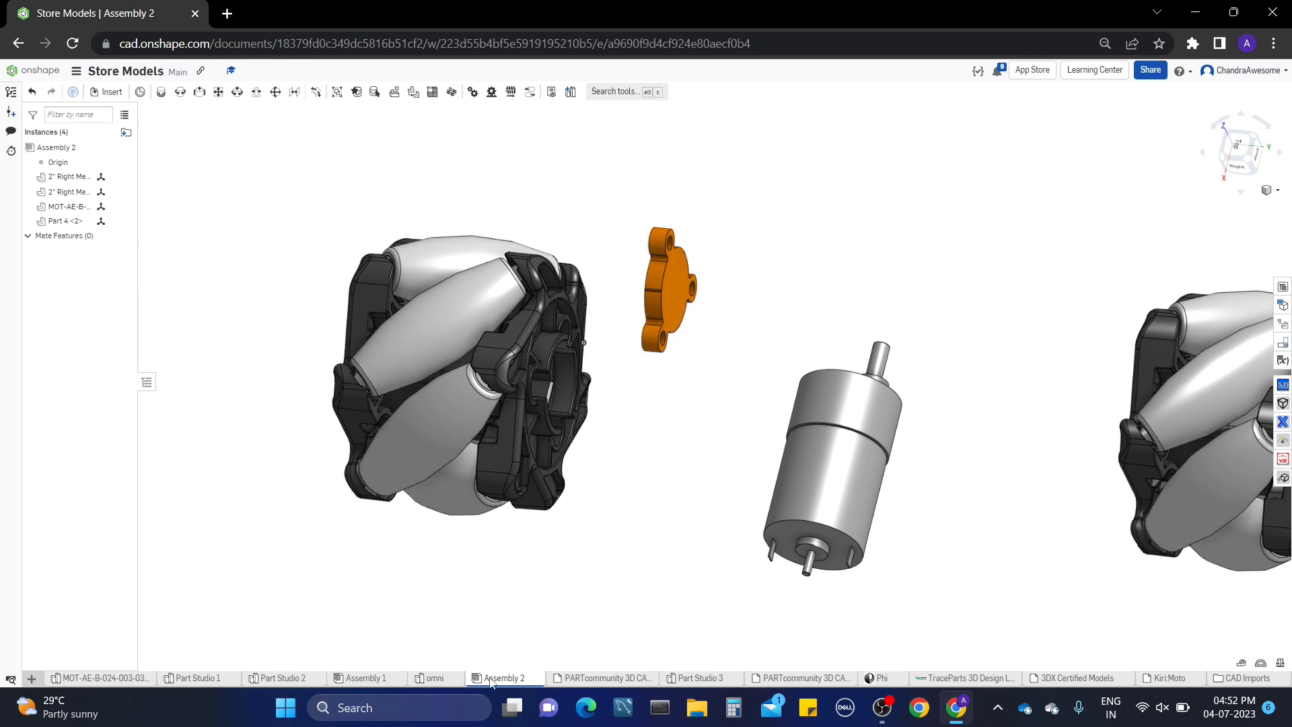
# In the omni part studio, sketch a circle about 0.352 in in diameter at the centre of Part 4's outer face
pyautogui.click(431, 678)
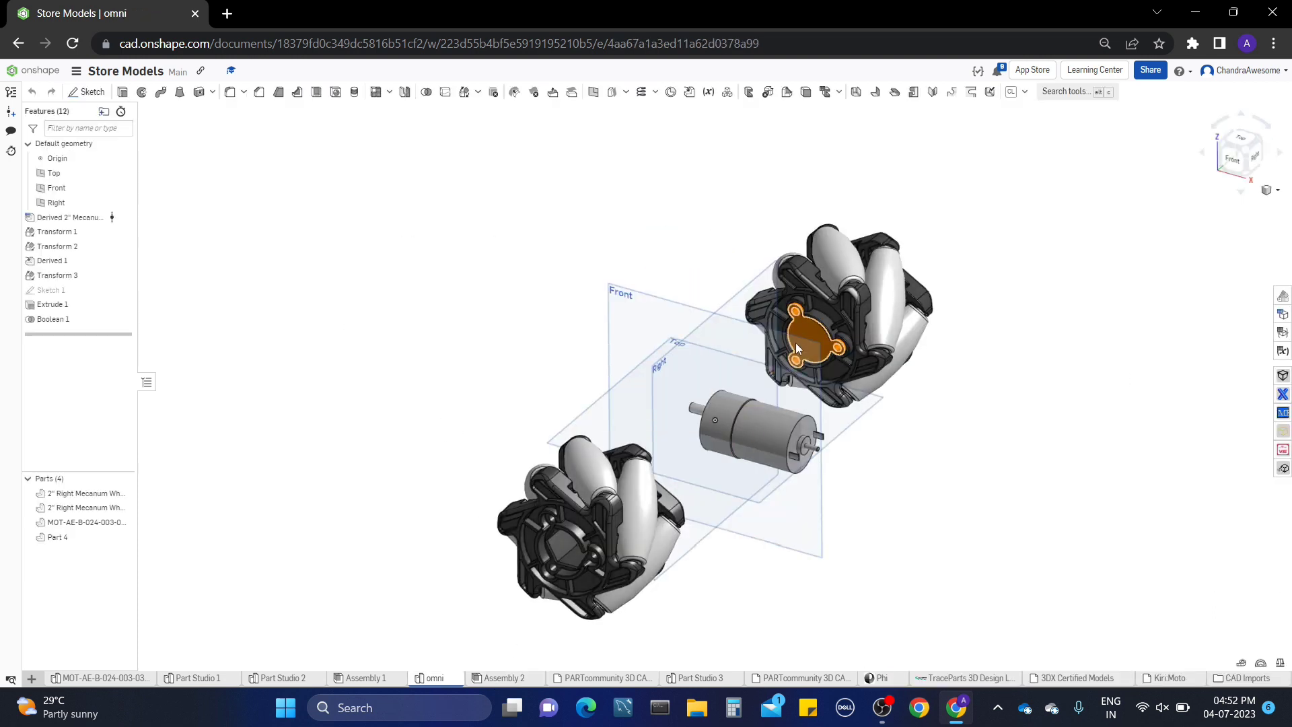
pyautogui.scroll(5, 797, 343)
pyautogui.scroll(2, 846, 355)
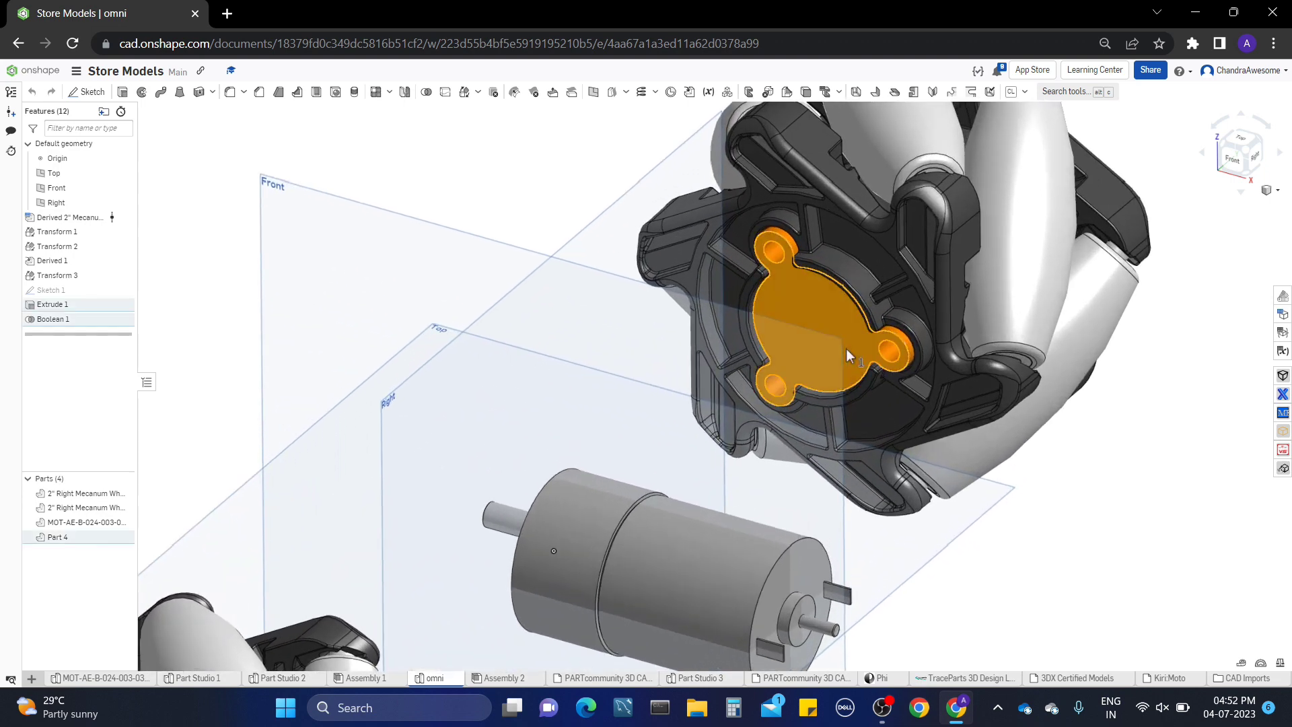
pyautogui.click(108, 92)
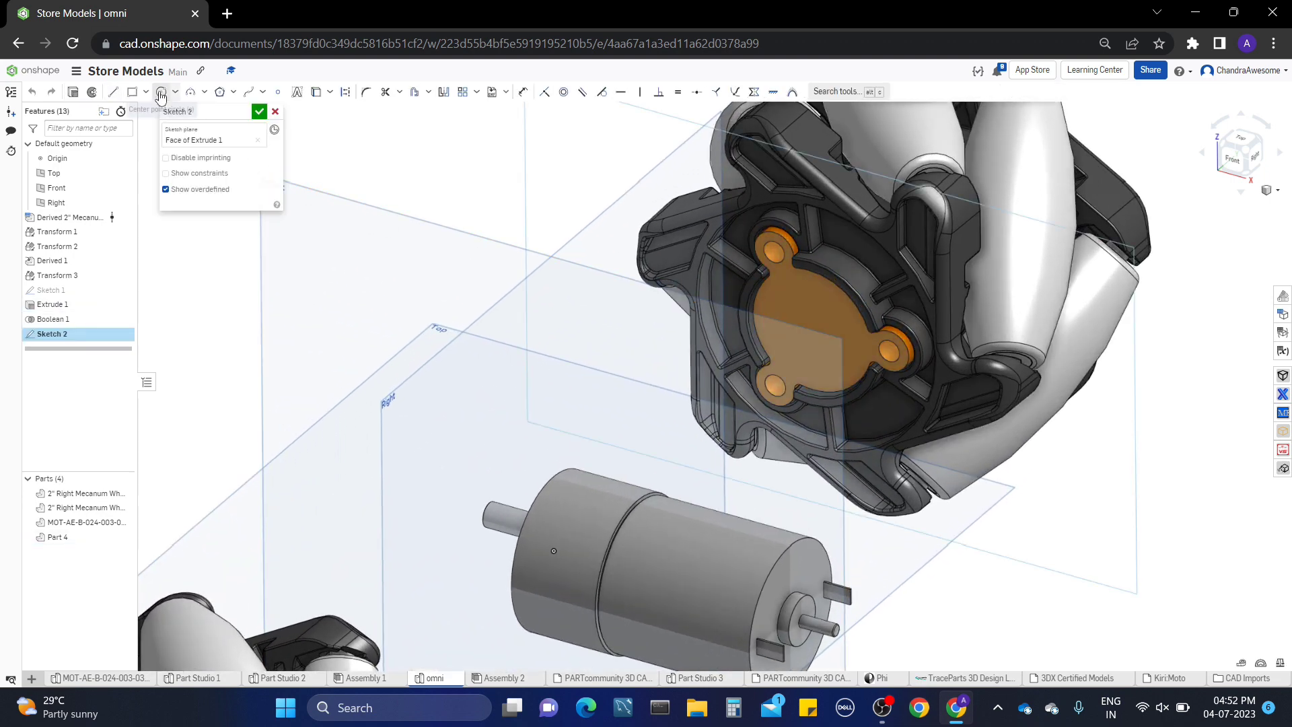
pyautogui.click(161, 92)
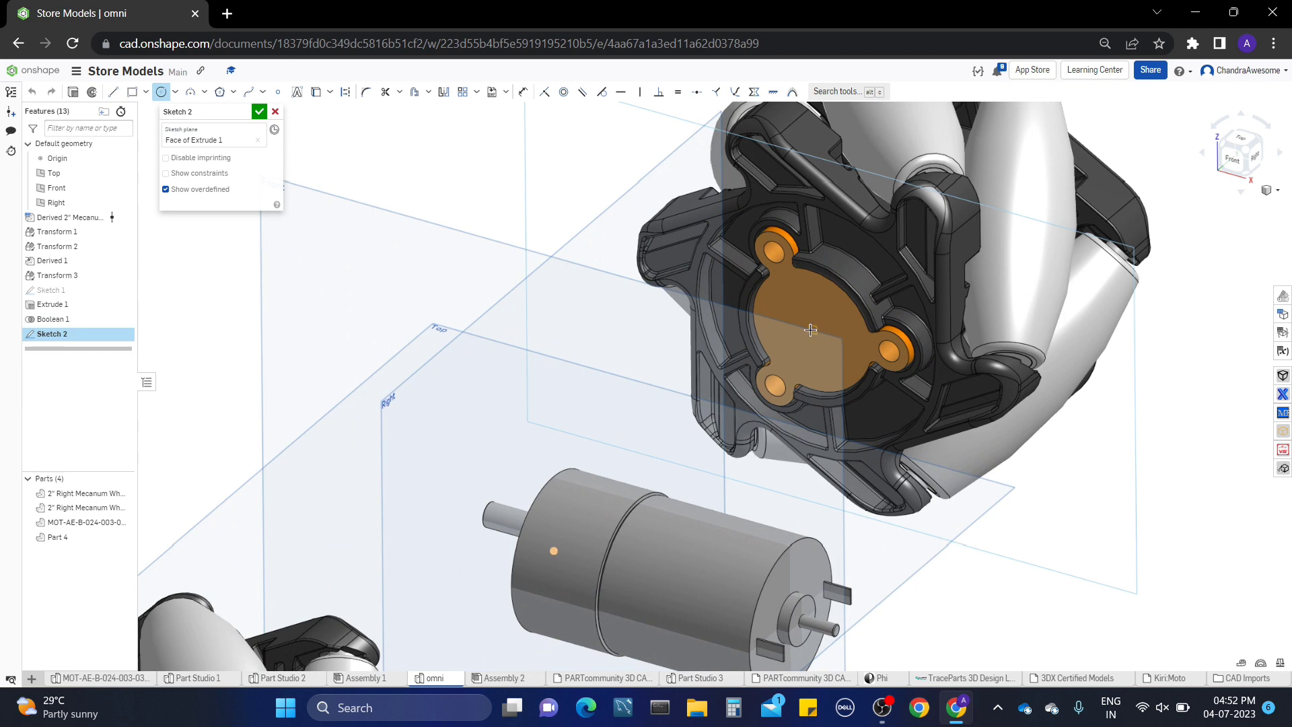
pyautogui.click(820, 347)
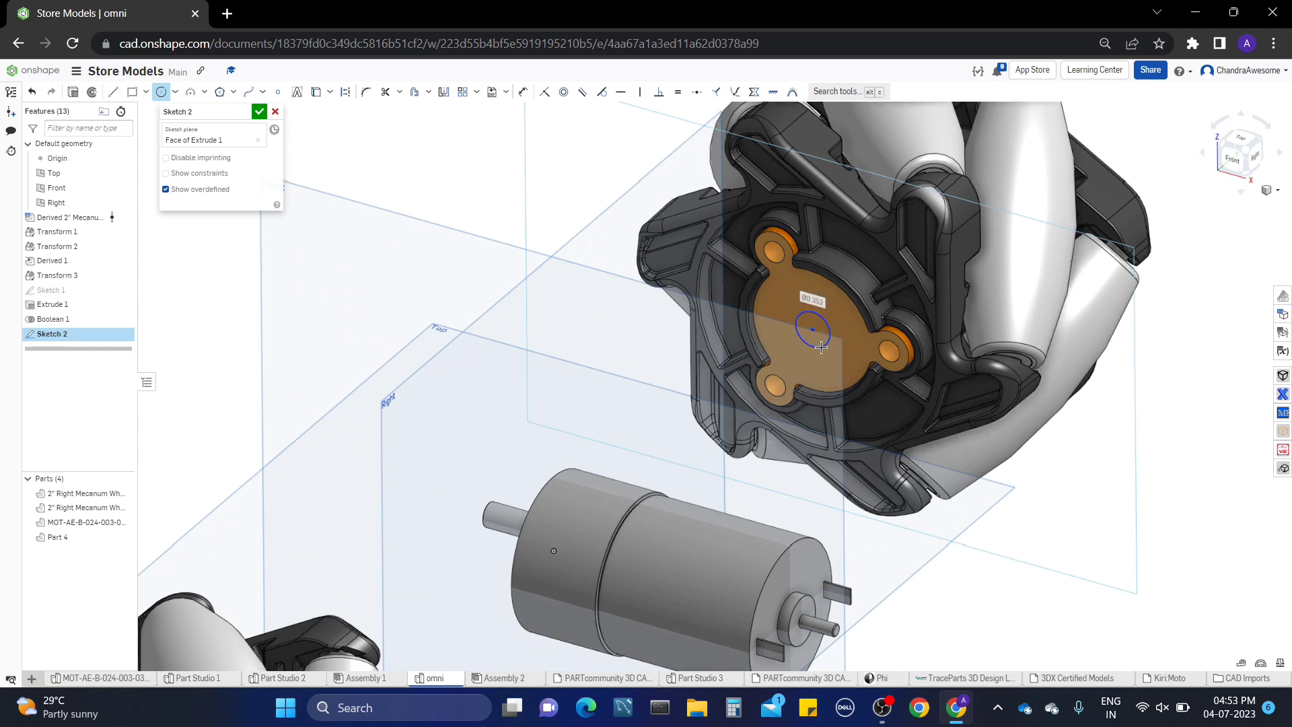
pyautogui.moveTo(820, 347); pyautogui.dragTo(817, 384, button='middle')
pyautogui.moveTo(817, 383); pyautogui.dragTo(832, 366, button='right')
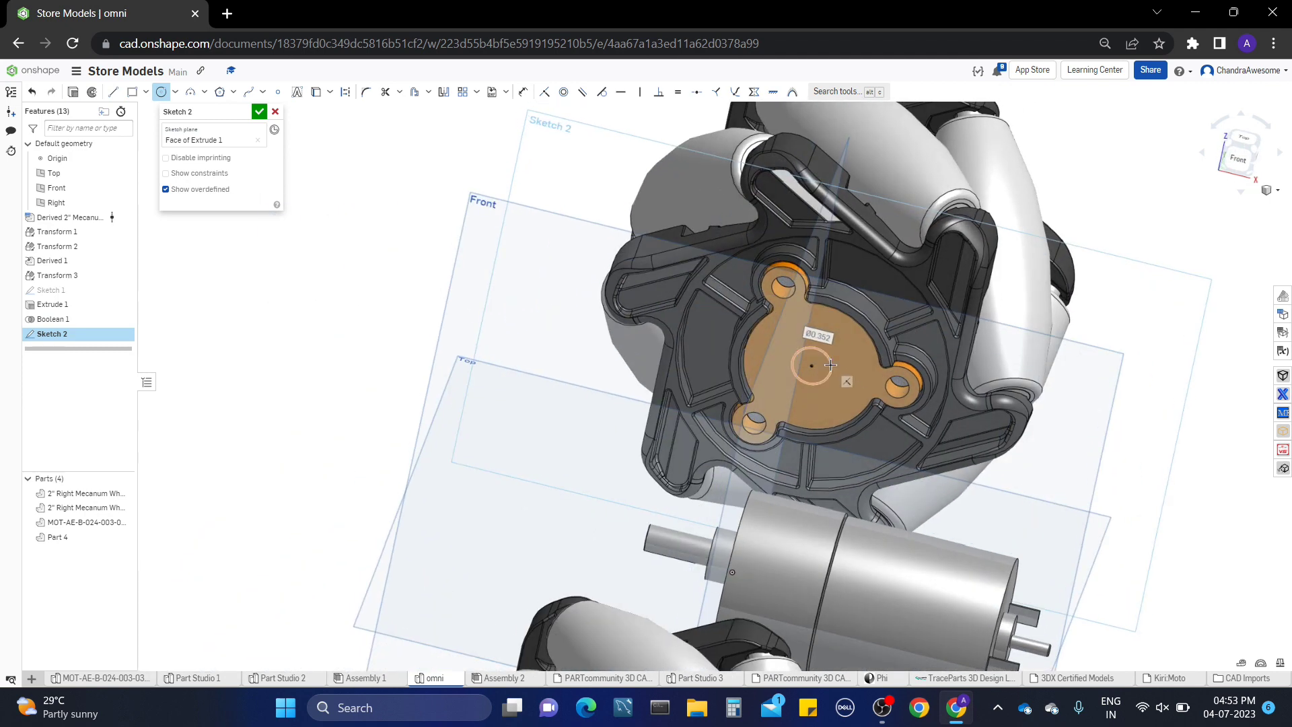
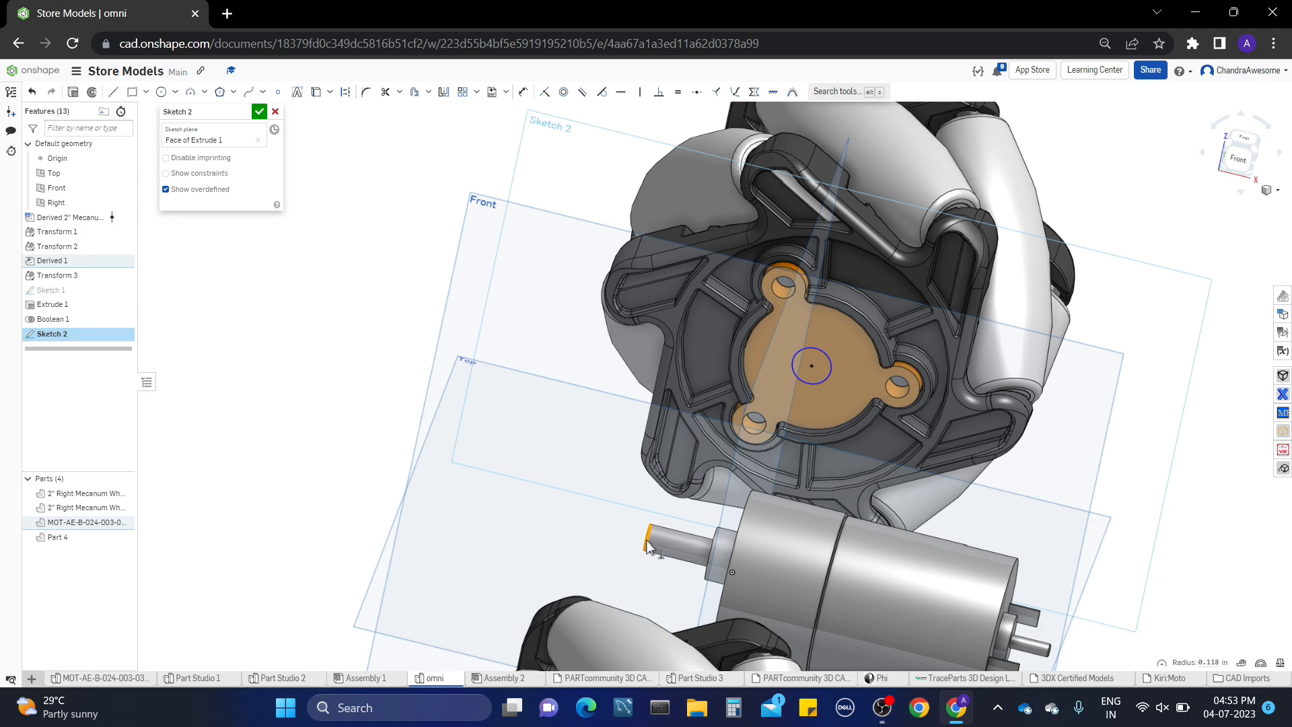
# Set the circle's diameter to 0.226 in
pyautogui.press('u')
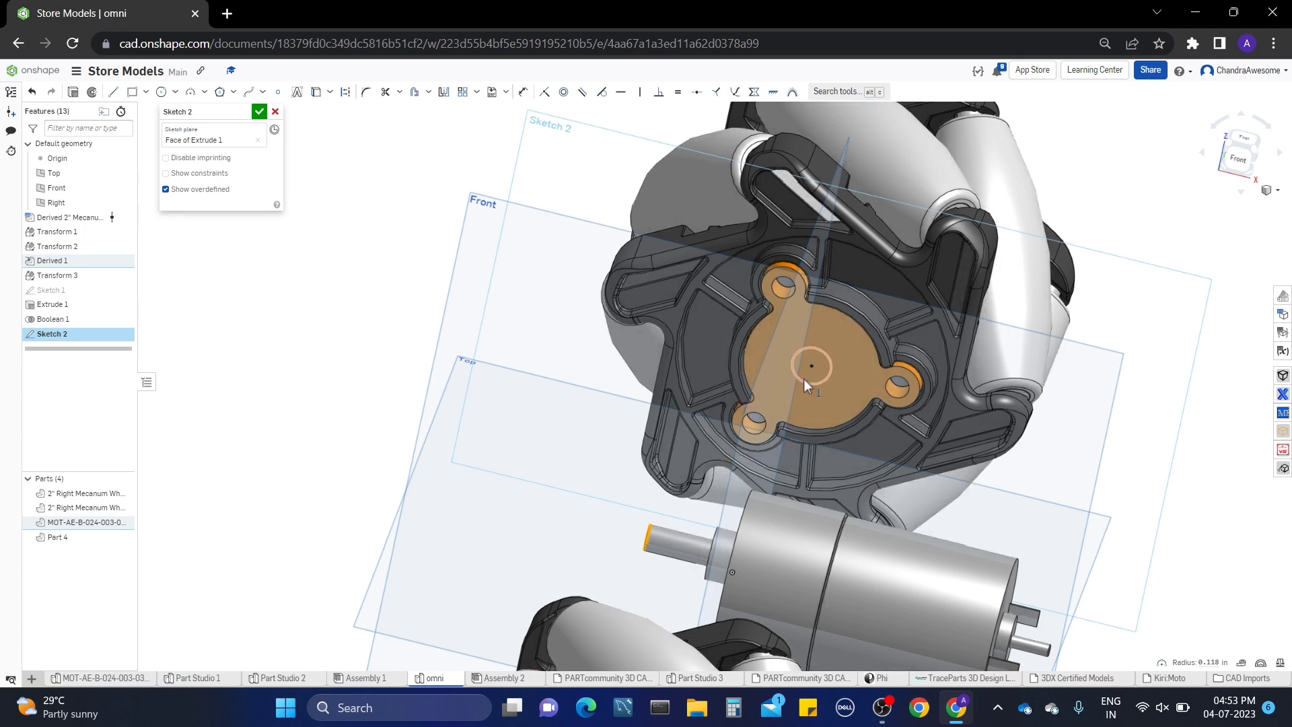
pyautogui.click(803, 378)
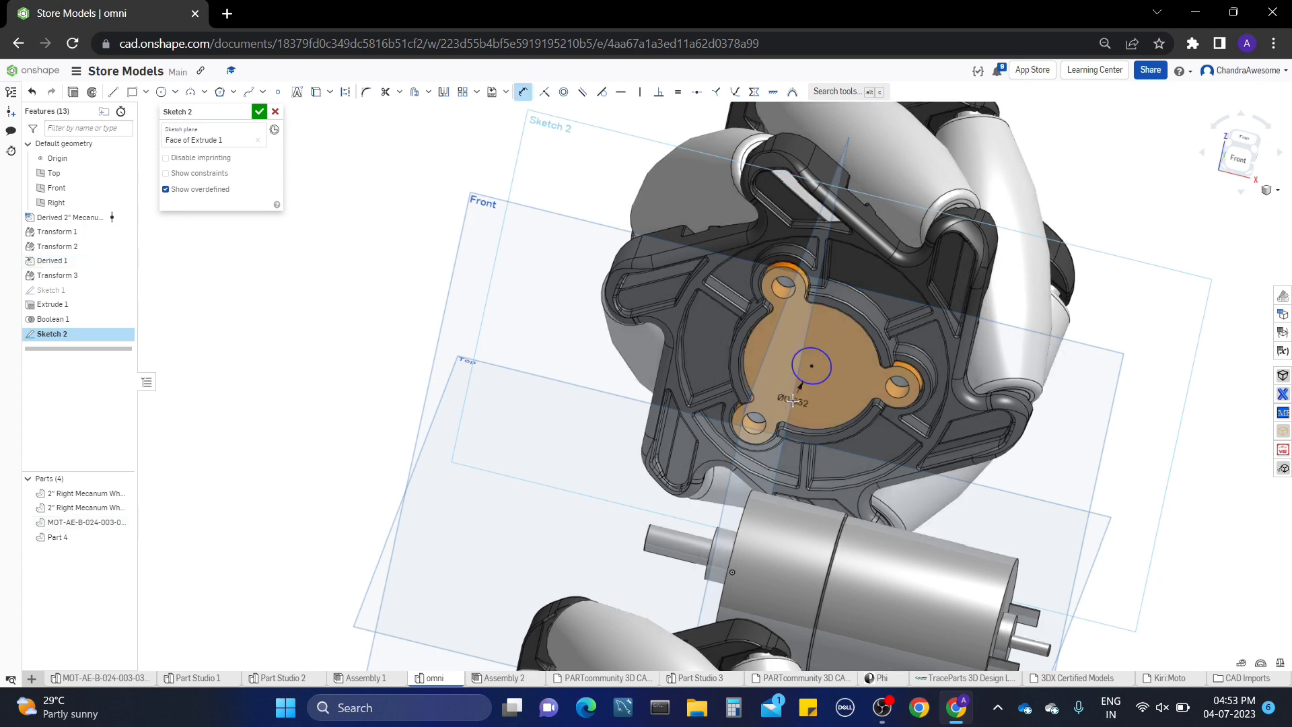
pyautogui.doubleClick(792, 401)
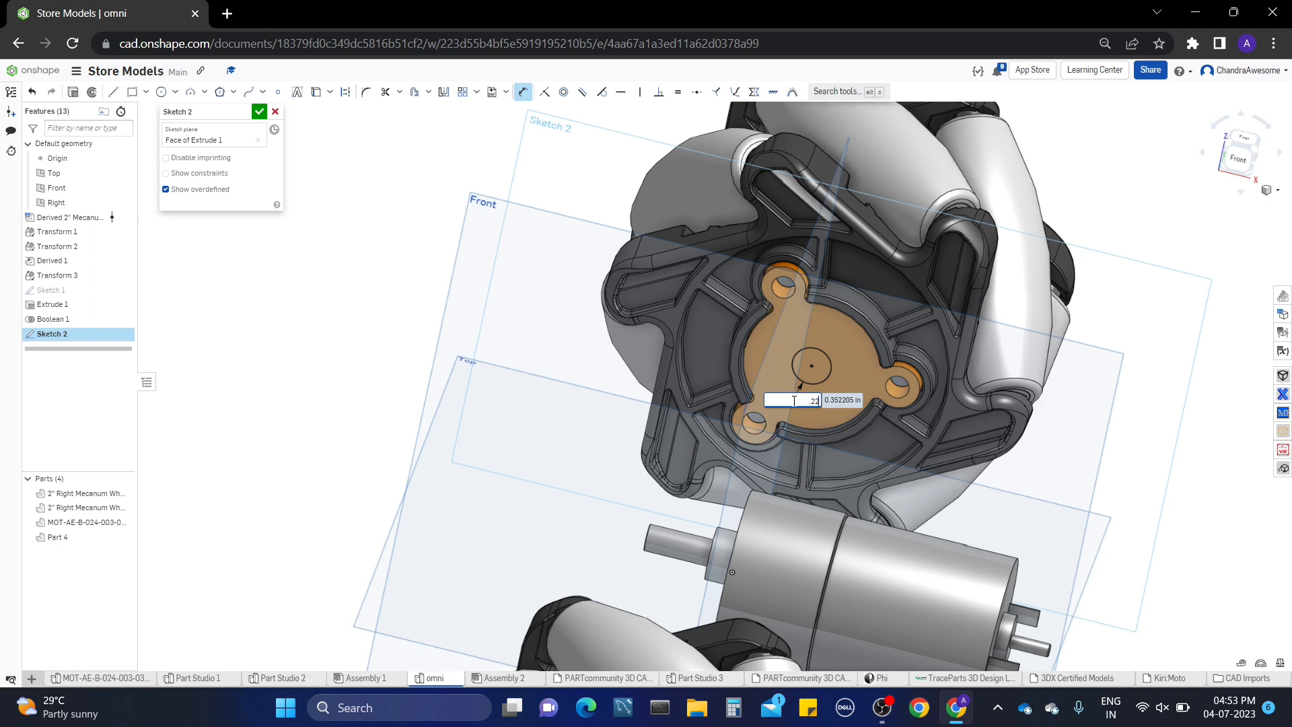
pyautogui.write('.226')
pyautogui.press('Return')
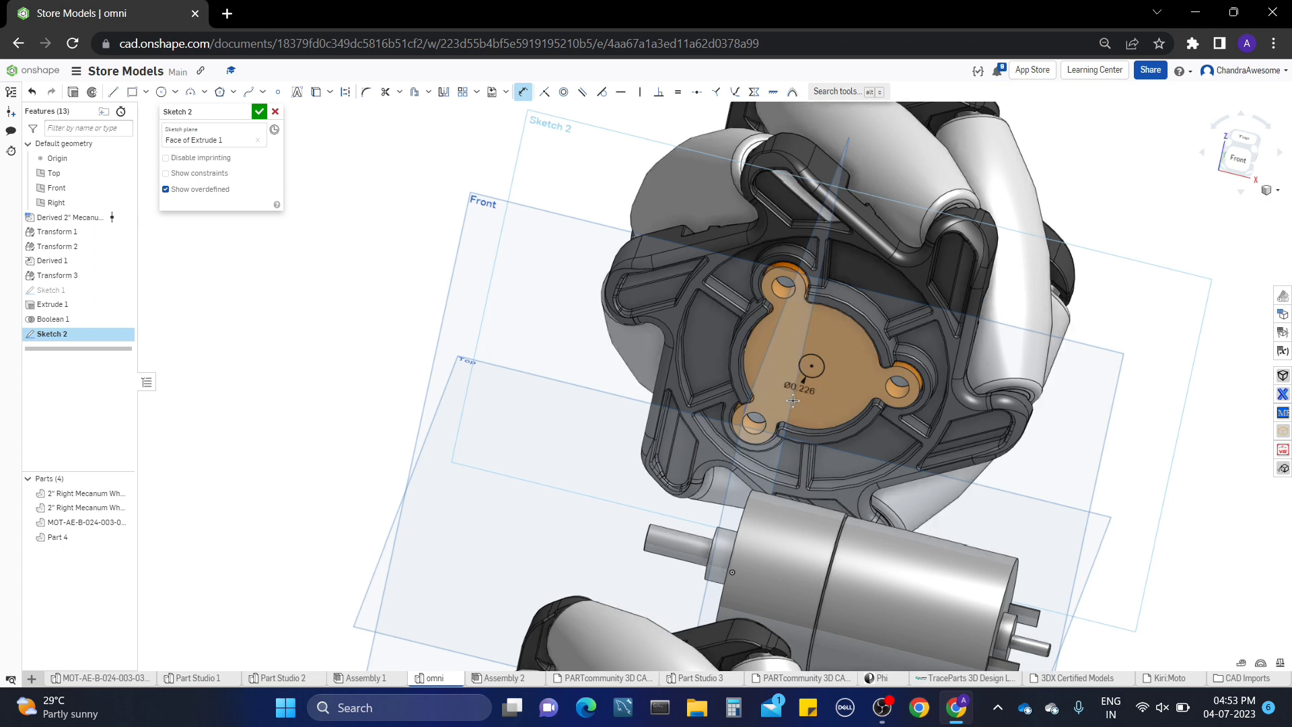
# Check the flat on the motor shaft and draw a matching short horizontal chord across the lower part of the circle
pyautogui.scroll(5, 818, 373)
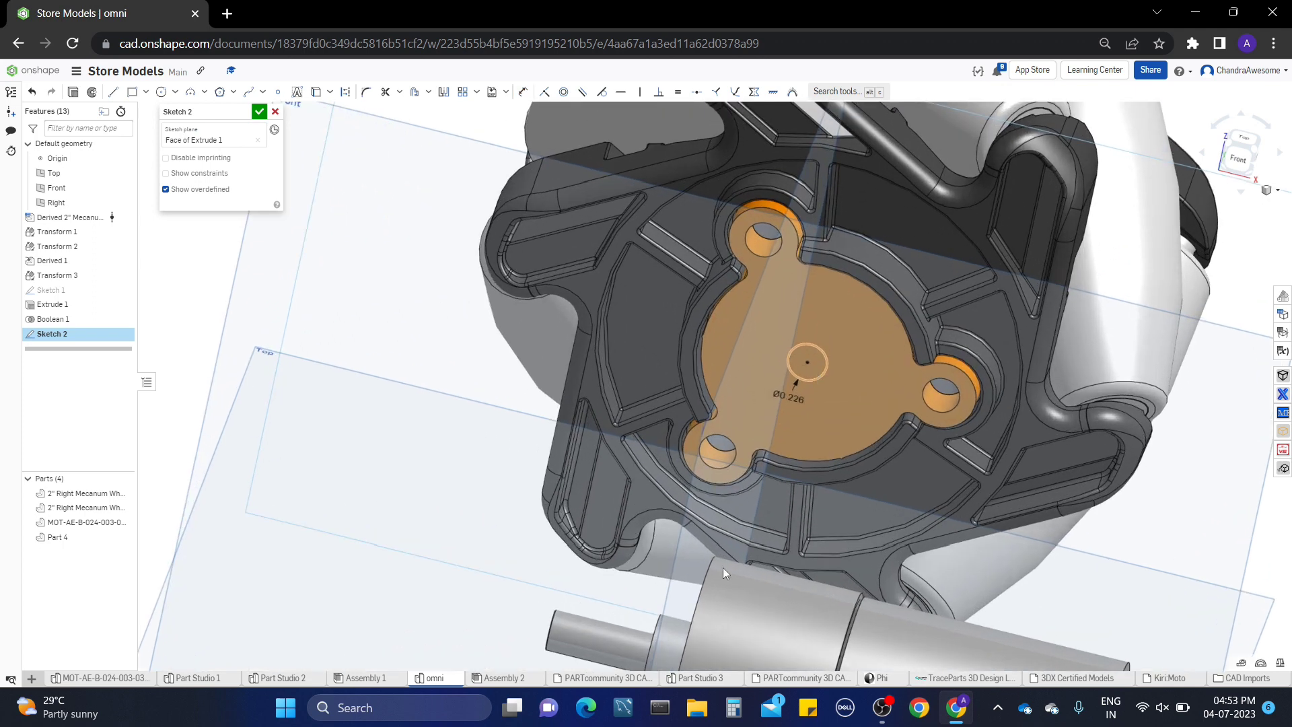
pyautogui.moveTo(598, 542); pyautogui.dragTo(668, 508, button='right')
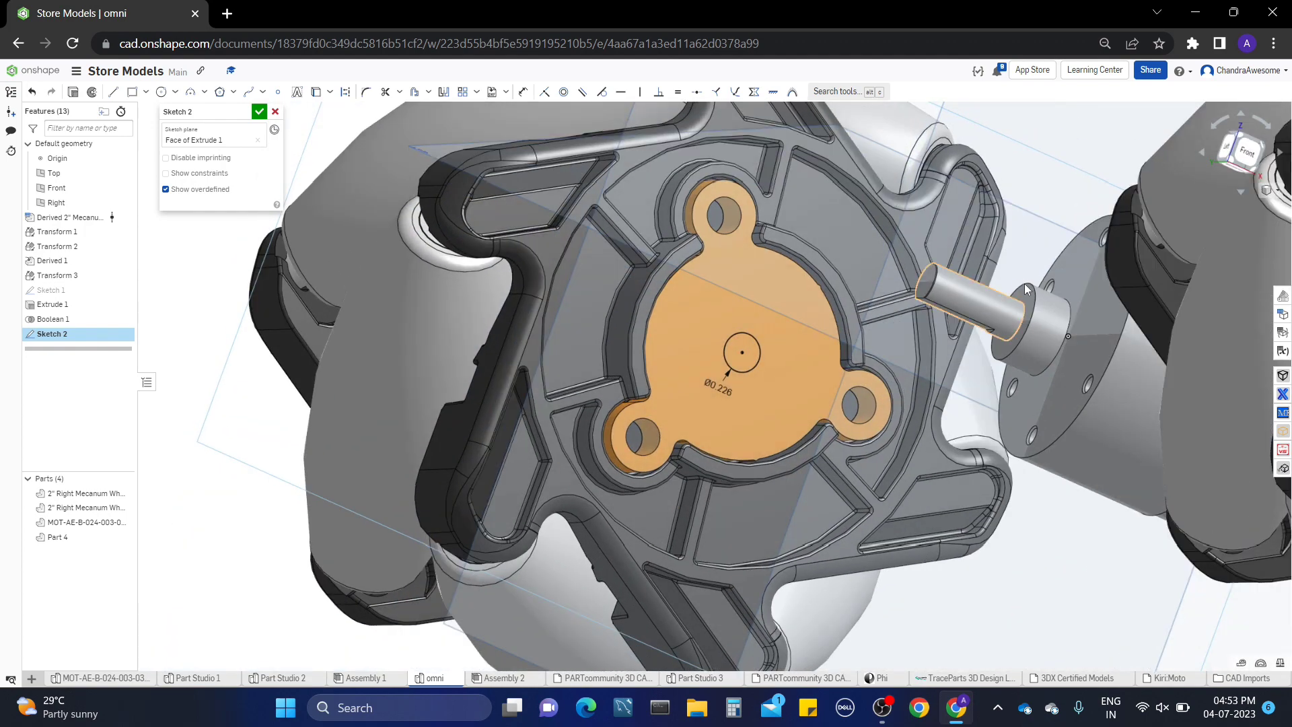
pyautogui.moveTo(1024, 284); pyautogui.dragTo(910, 531, button='middle')
pyautogui.moveTo(849, 564); pyautogui.dragTo(857, 487, button='right')
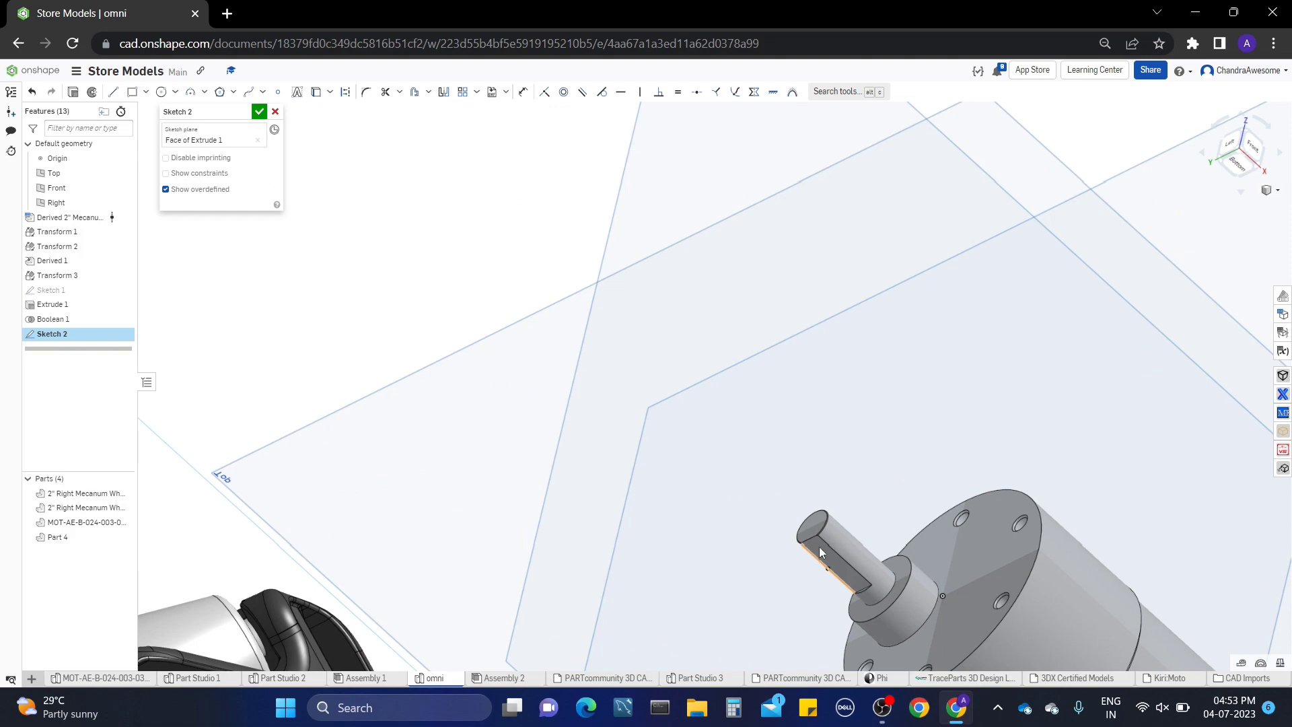
pyautogui.moveTo(818, 546); pyautogui.dragTo(786, 591, button='right')
pyautogui.moveTo(803, 513); pyautogui.dragTo(843, 641, button='middle')
pyautogui.scroll(4, 725, 473)
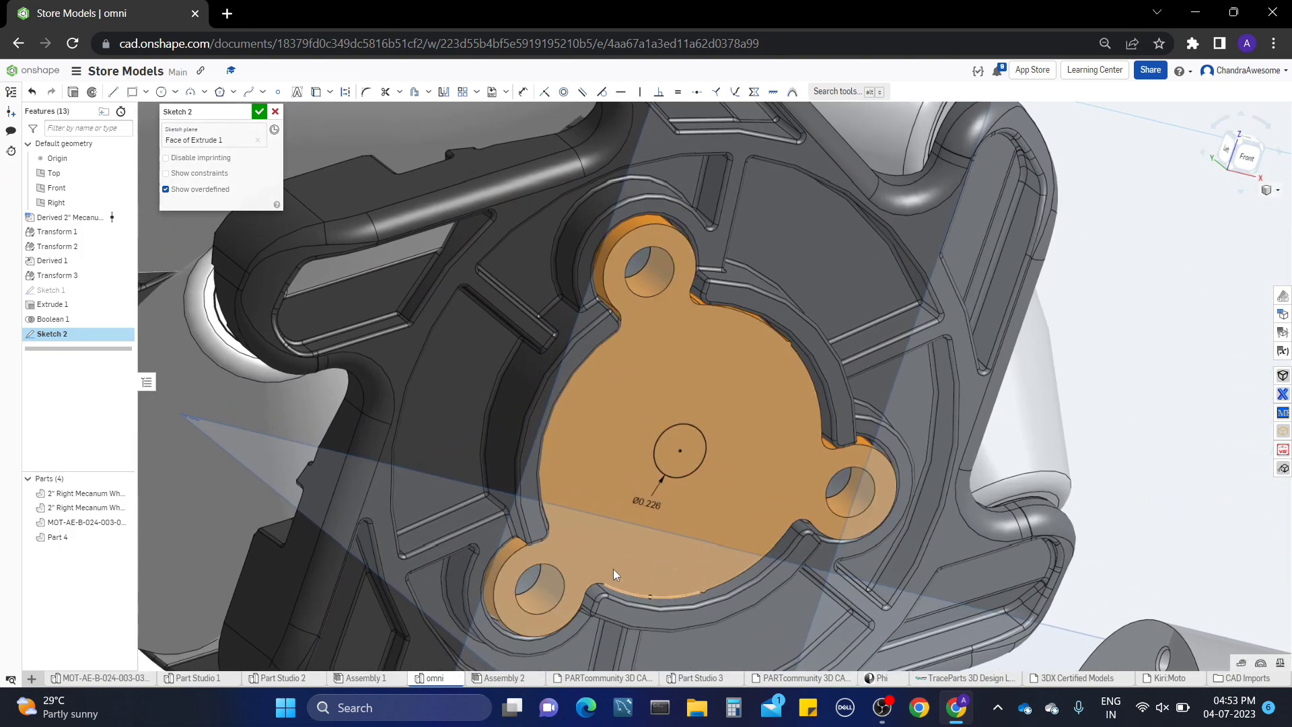
pyautogui.click(112, 94)
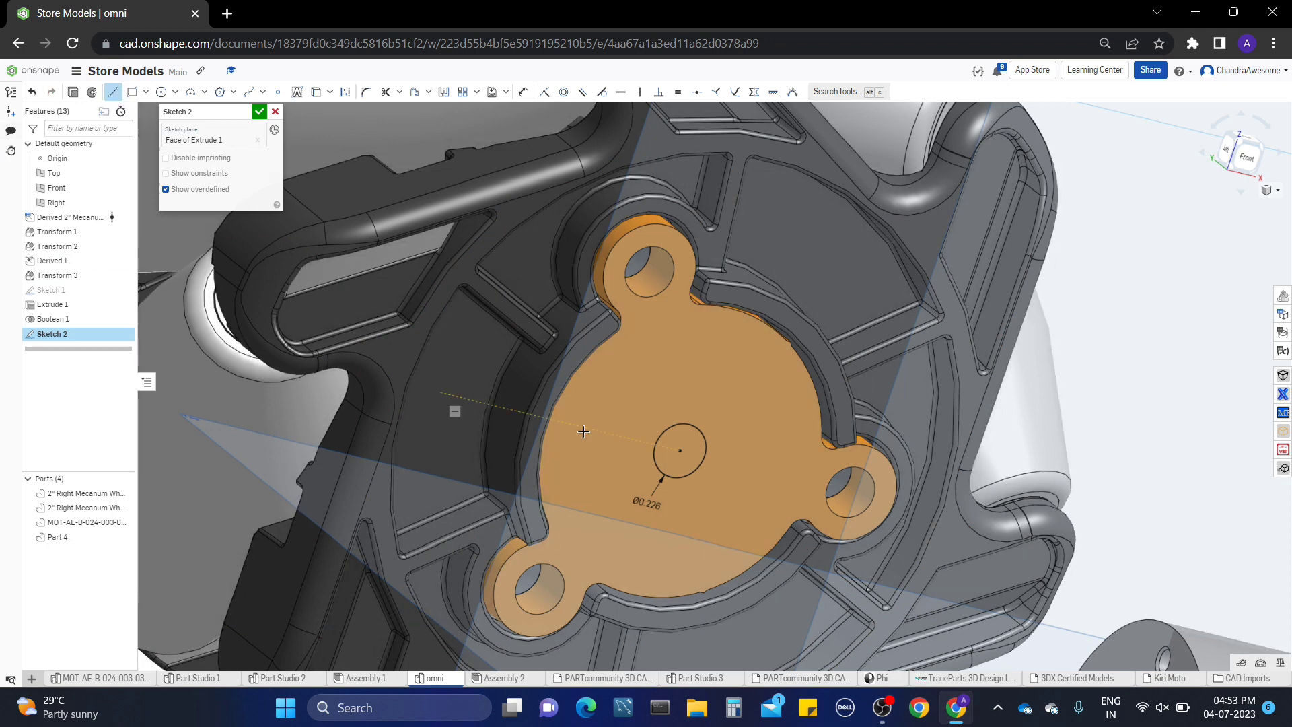
pyautogui.click(687, 475)
pyautogui.press('Escape')
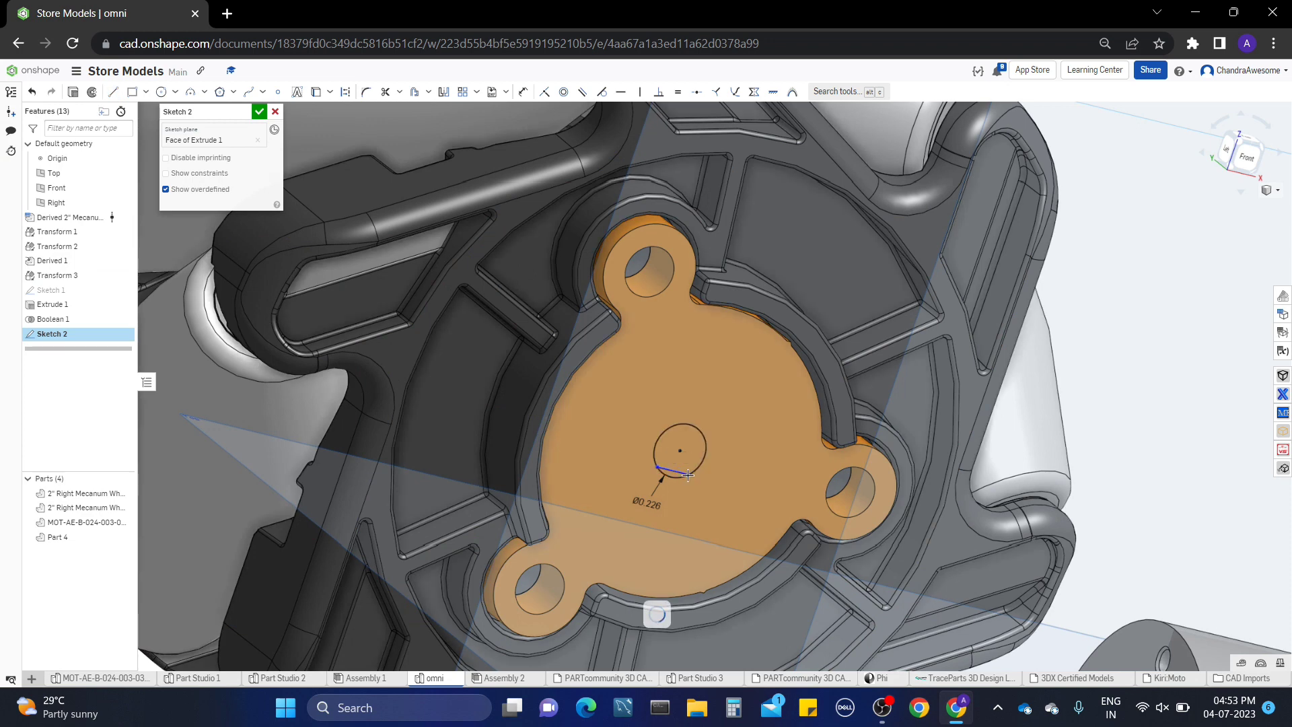
# Dimension the chord 0.02 in from the circle's lower edge and finish the sketch
pyautogui.press('u')
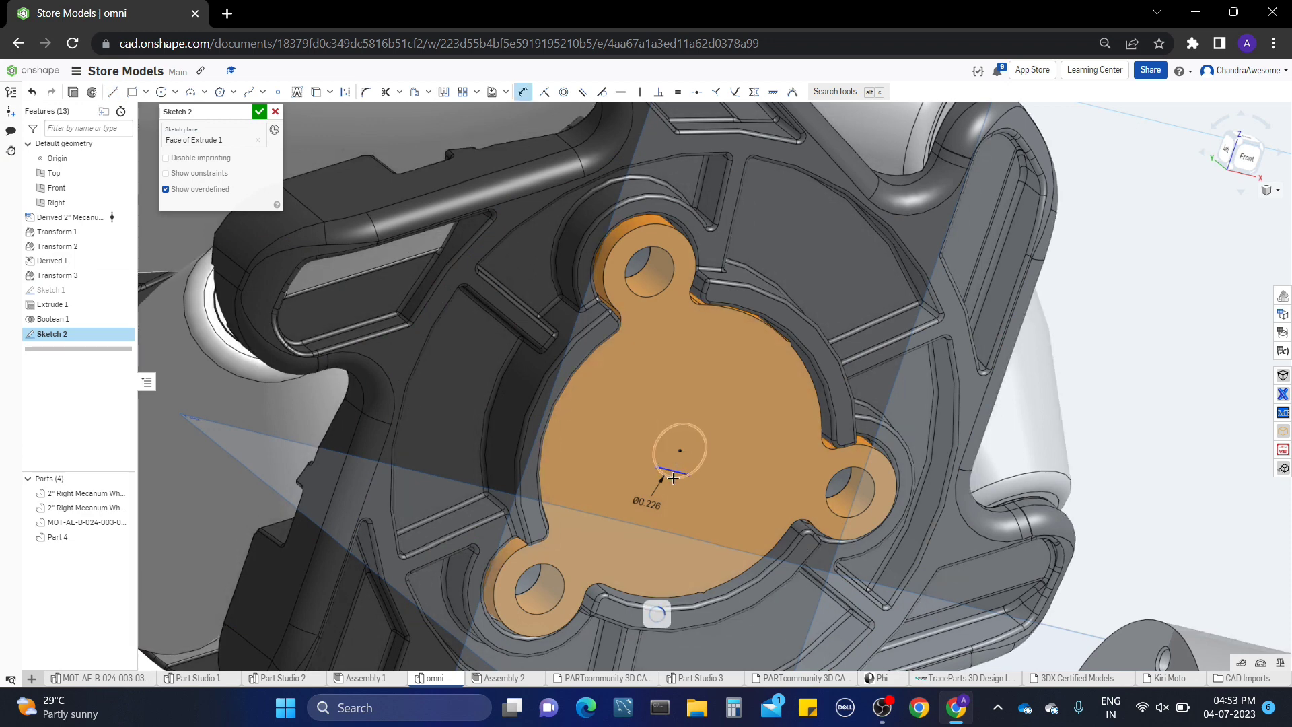
pyautogui.click(673, 477)
pyautogui.press('Escape')
pyautogui.press('d')
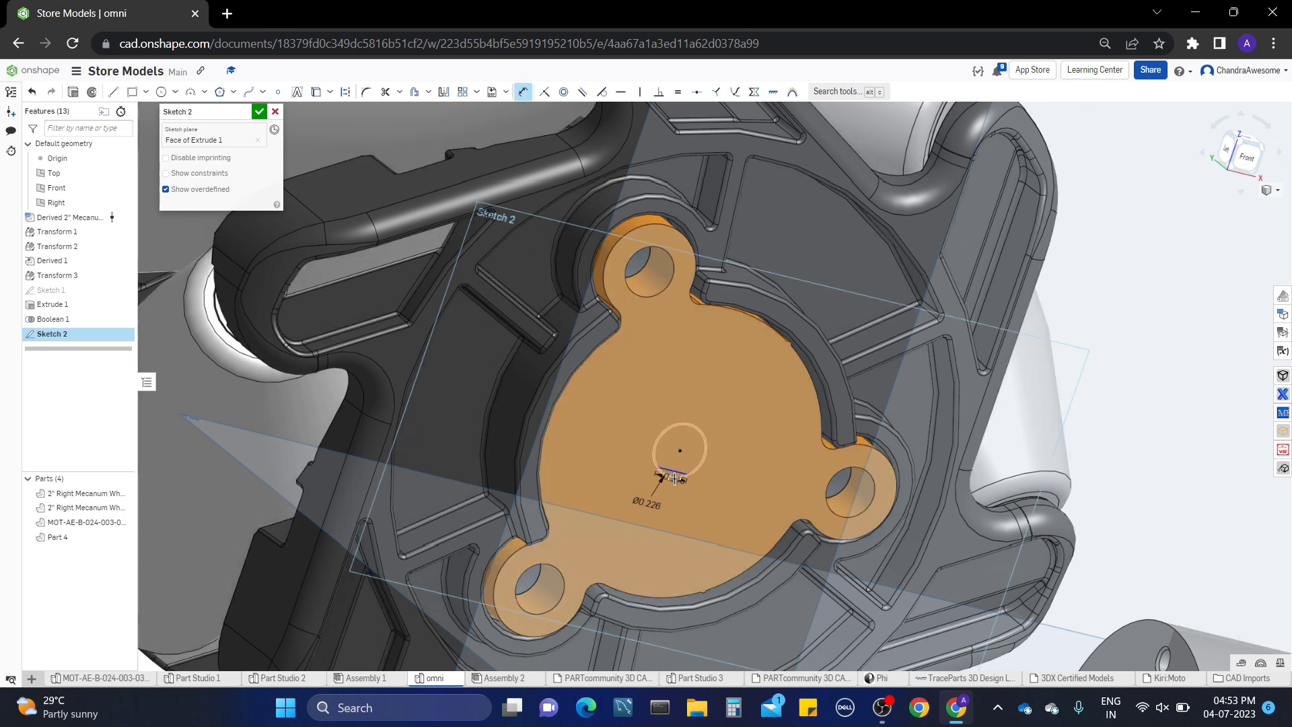
pyautogui.click(675, 478)
pyautogui.click(708, 490)
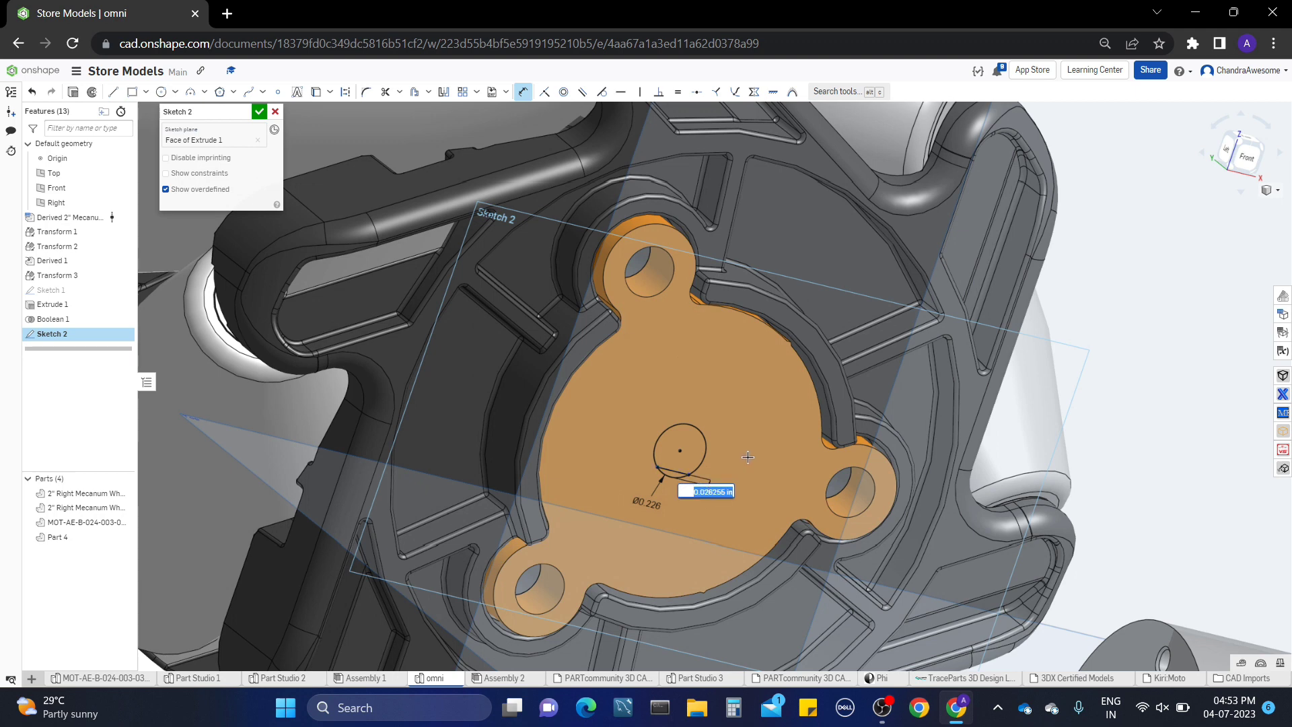
pyautogui.press('Return')
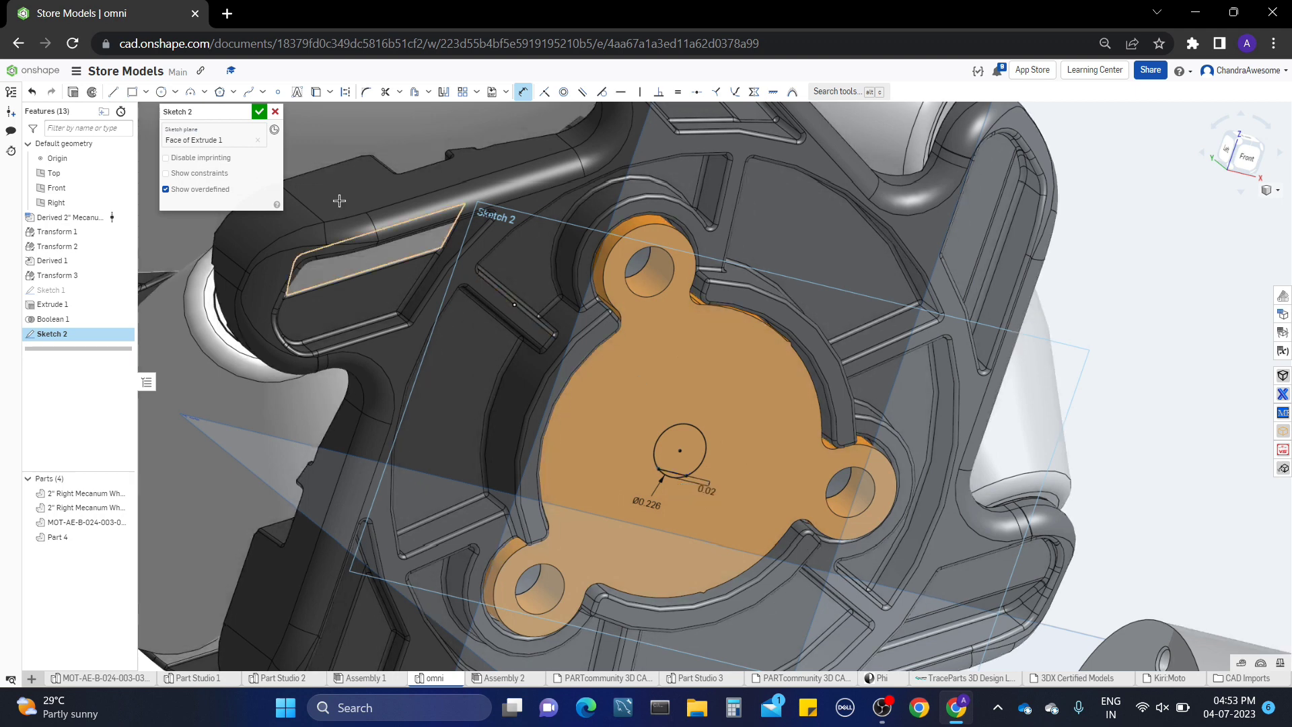
pyautogui.click(259, 111)
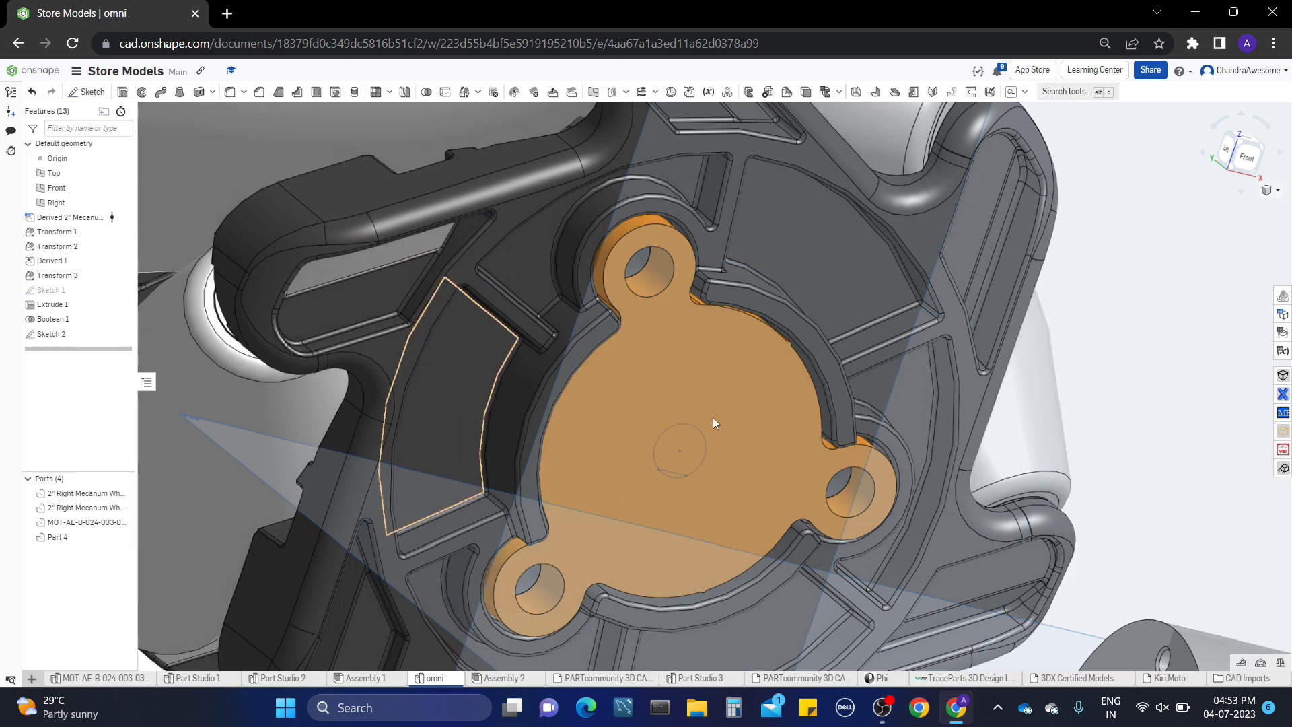
# Extrude the D-shaped region as a blind 1 in removal to cut the shaft hole through Part 4
pyautogui.click(687, 447)
pyautogui.click(122, 92)
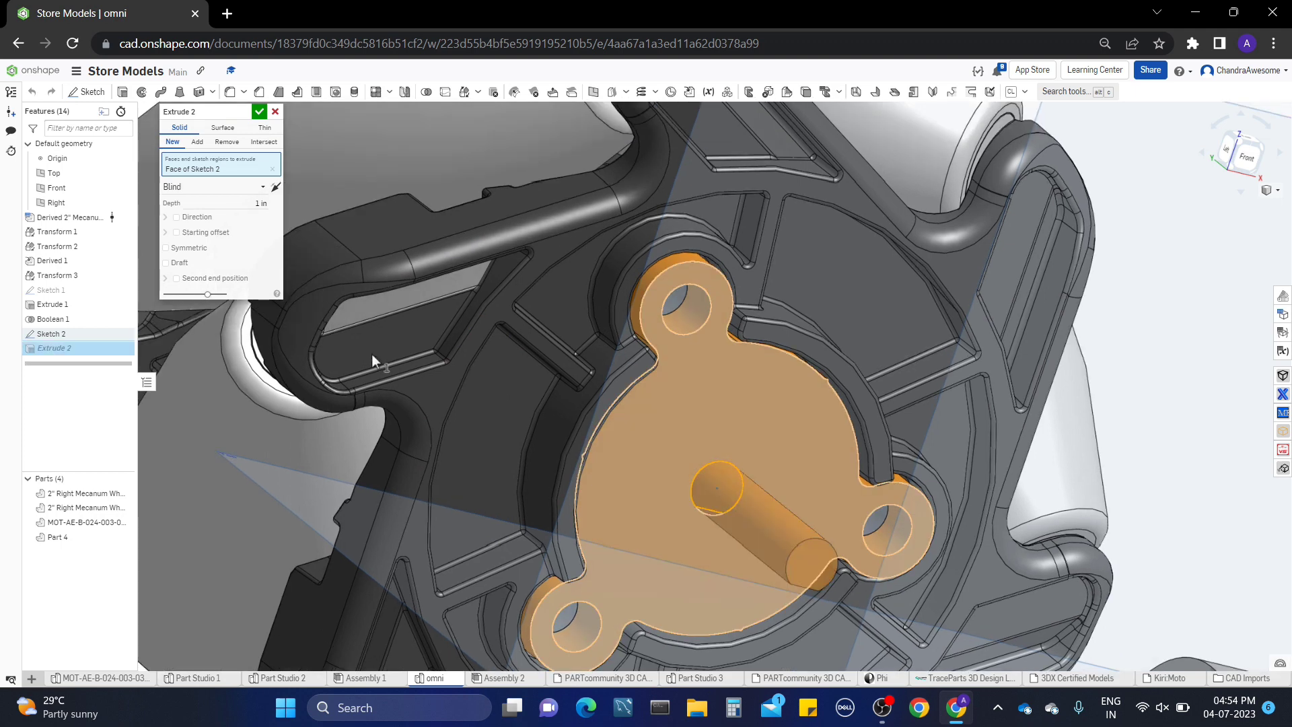
pyautogui.click(197, 142)
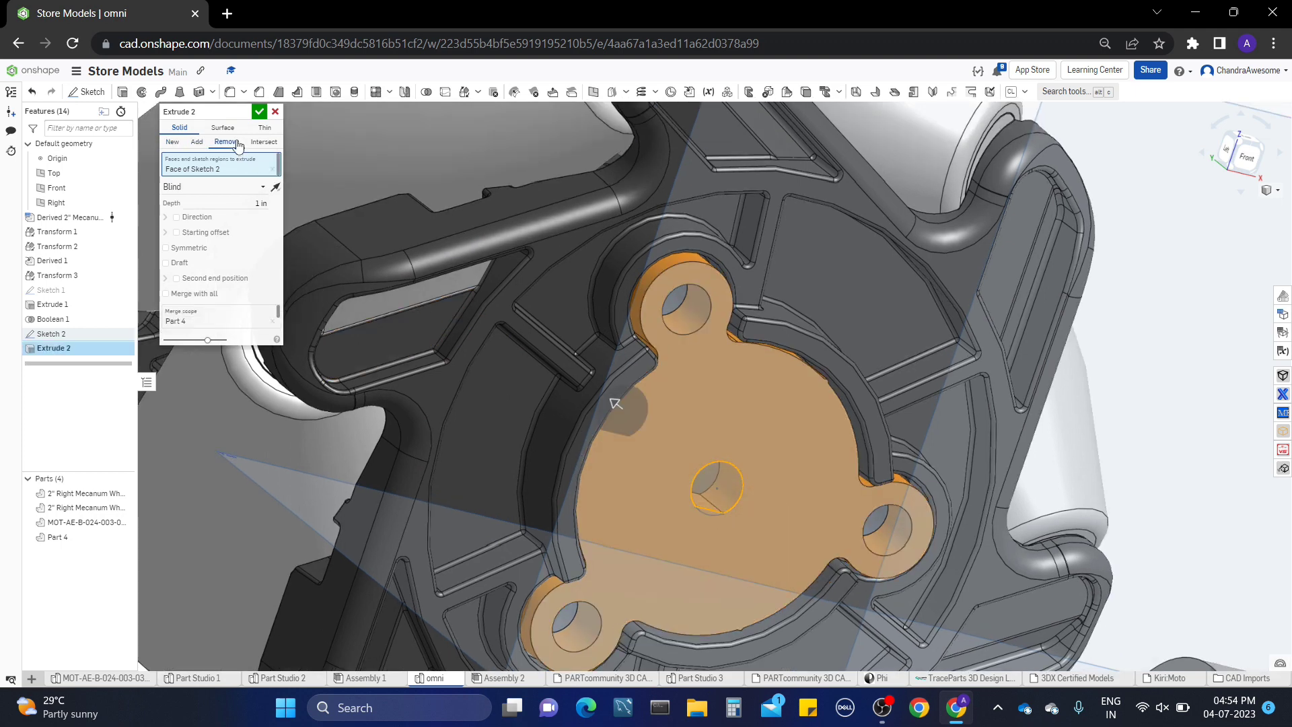
pyautogui.click(259, 112)
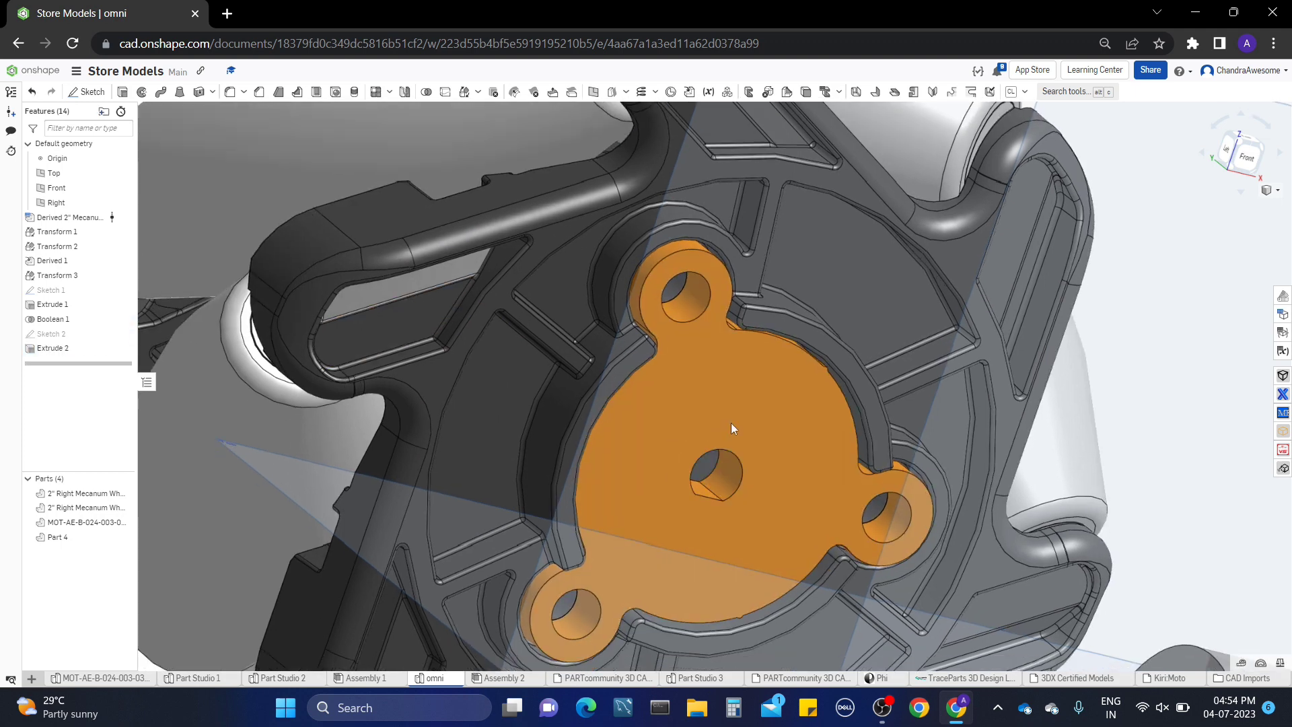
# Return to Assembly 2 and start a Fastened mate
pyautogui.moveTo(731, 422); pyautogui.dragTo(478, 364, button='right')
pyautogui.moveTo(664, 462); pyautogui.dragTo(845, 489, button='right')
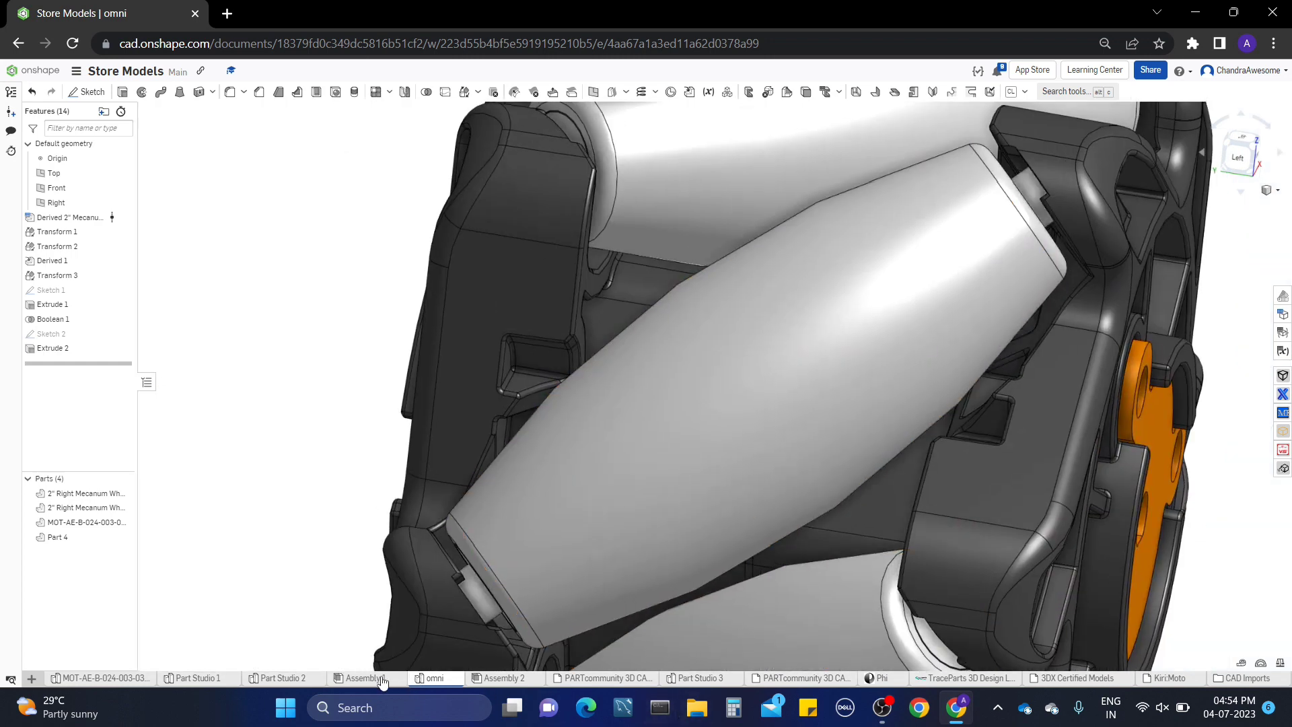
pyautogui.moveTo(245, 682)
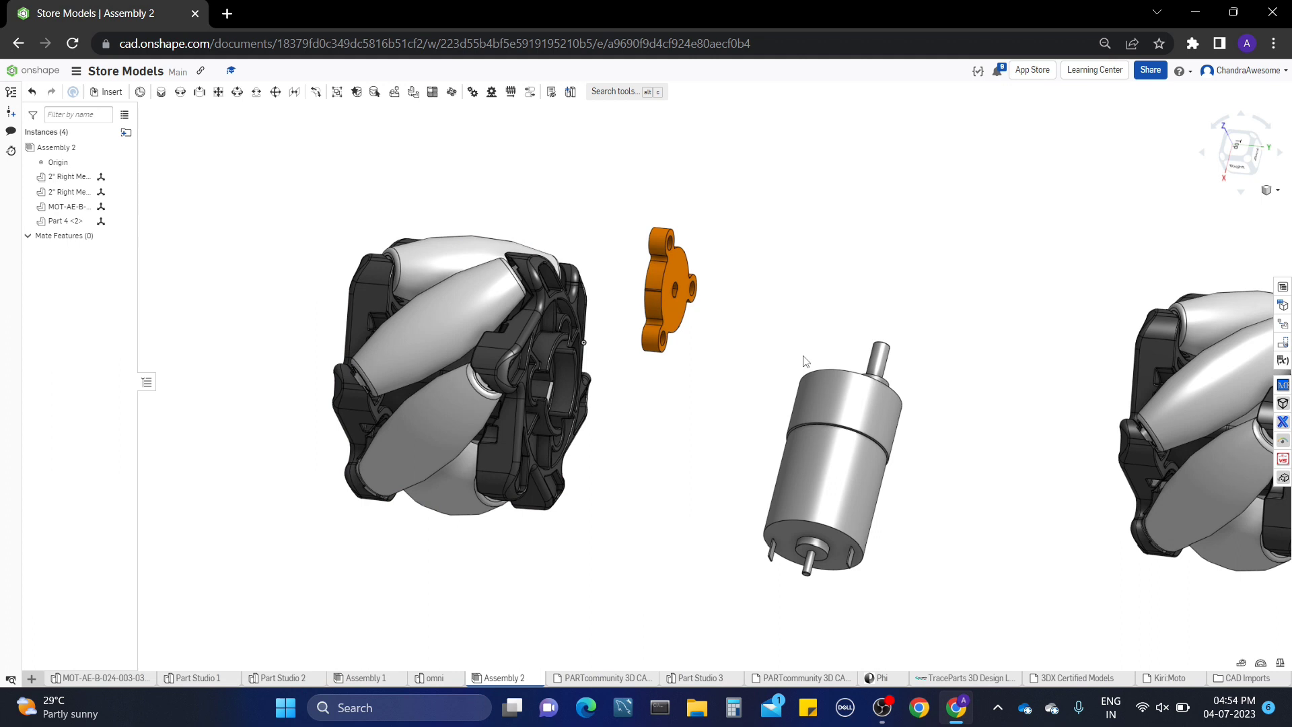
pyautogui.moveTo(632, 349); pyautogui.dragTo(594, 354, button='right')
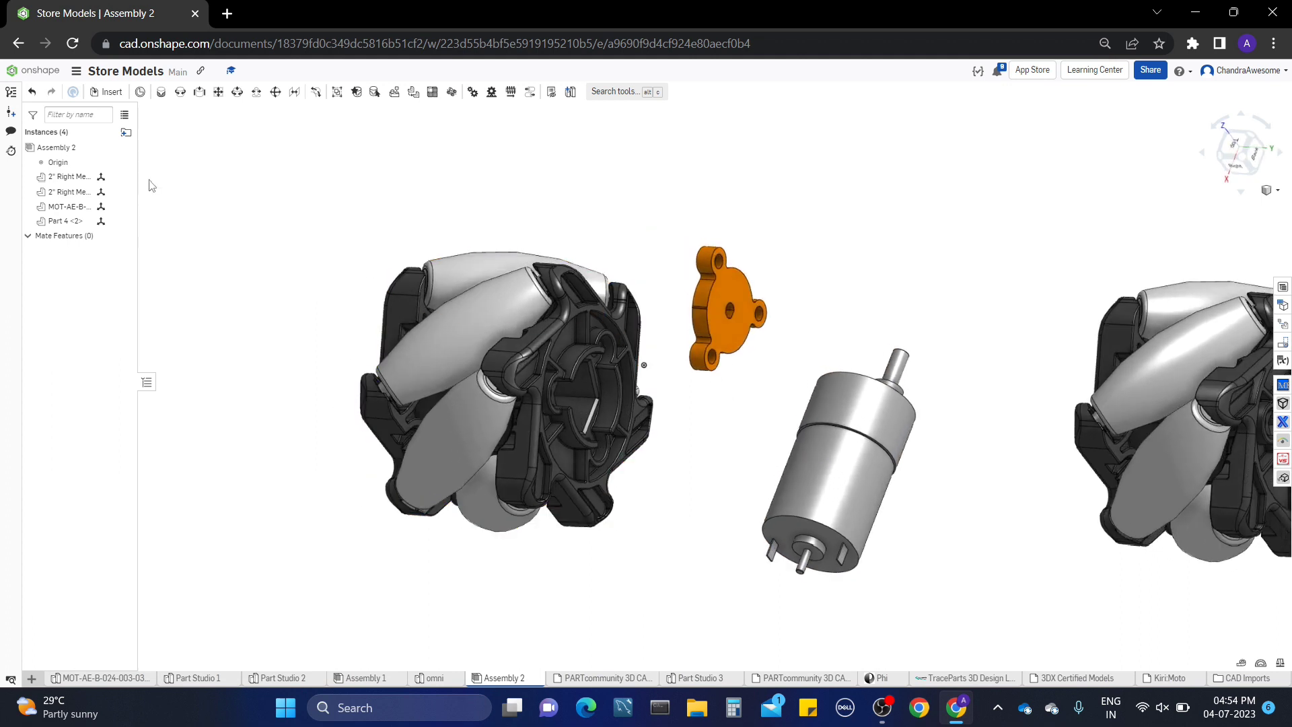
pyautogui.click(161, 92)
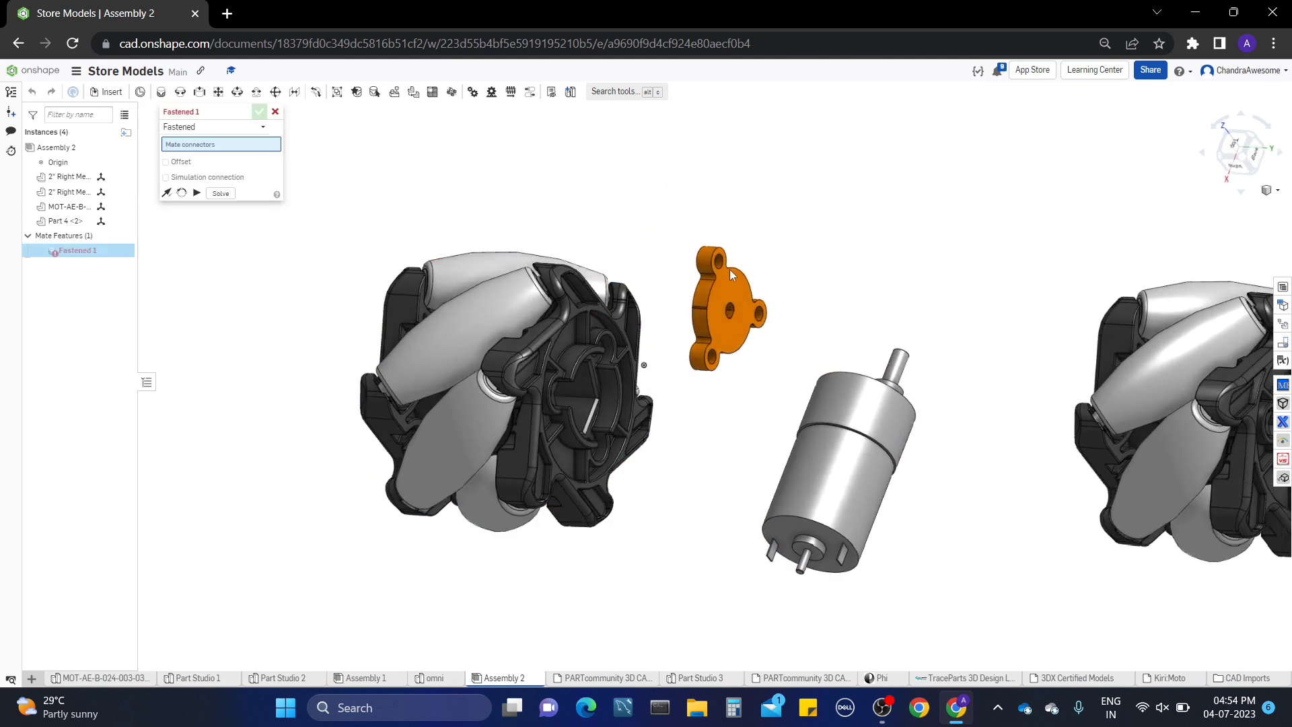
# Fasten the orange three-lobed adapter to the centre of the nearer mecanum wheel's hub, reorienting its secondary axis until the lobes match the hub holes
pyautogui.moveTo(604, 244); pyautogui.dragTo(452, 199, button='right')
pyautogui.click(563, 227)
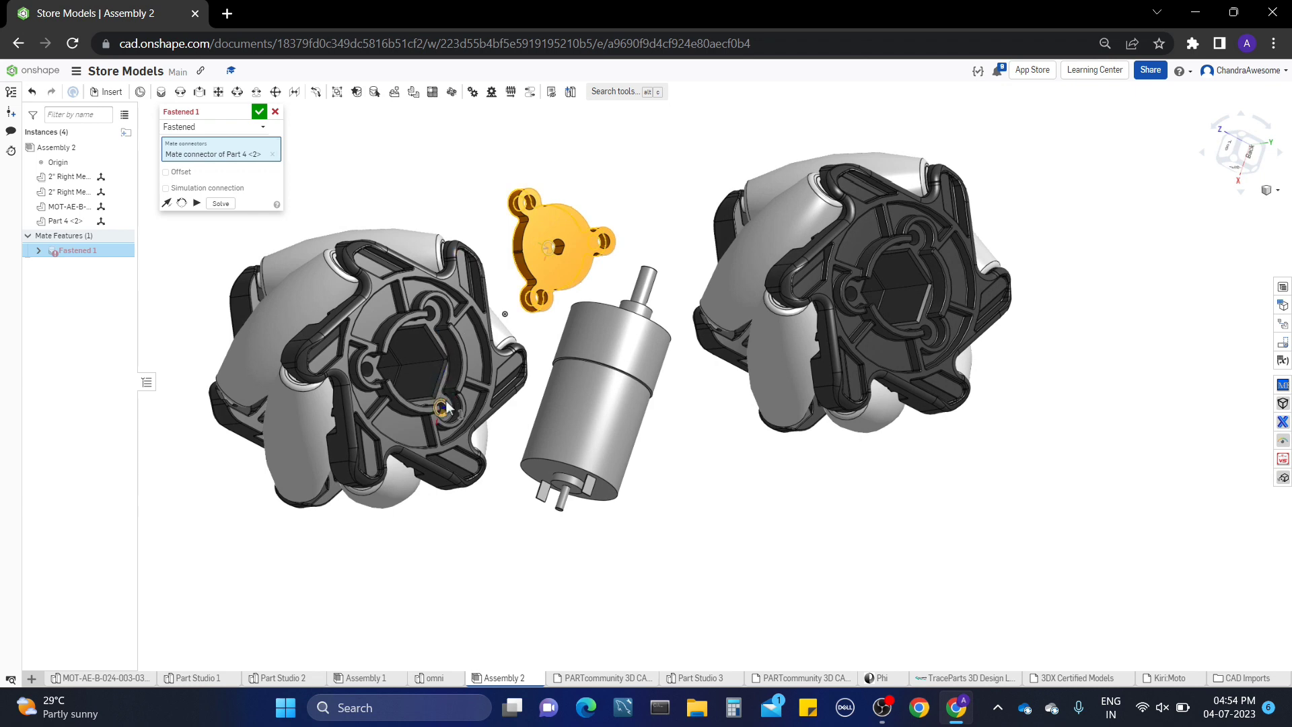
pyautogui.scroll(5, 444, 404)
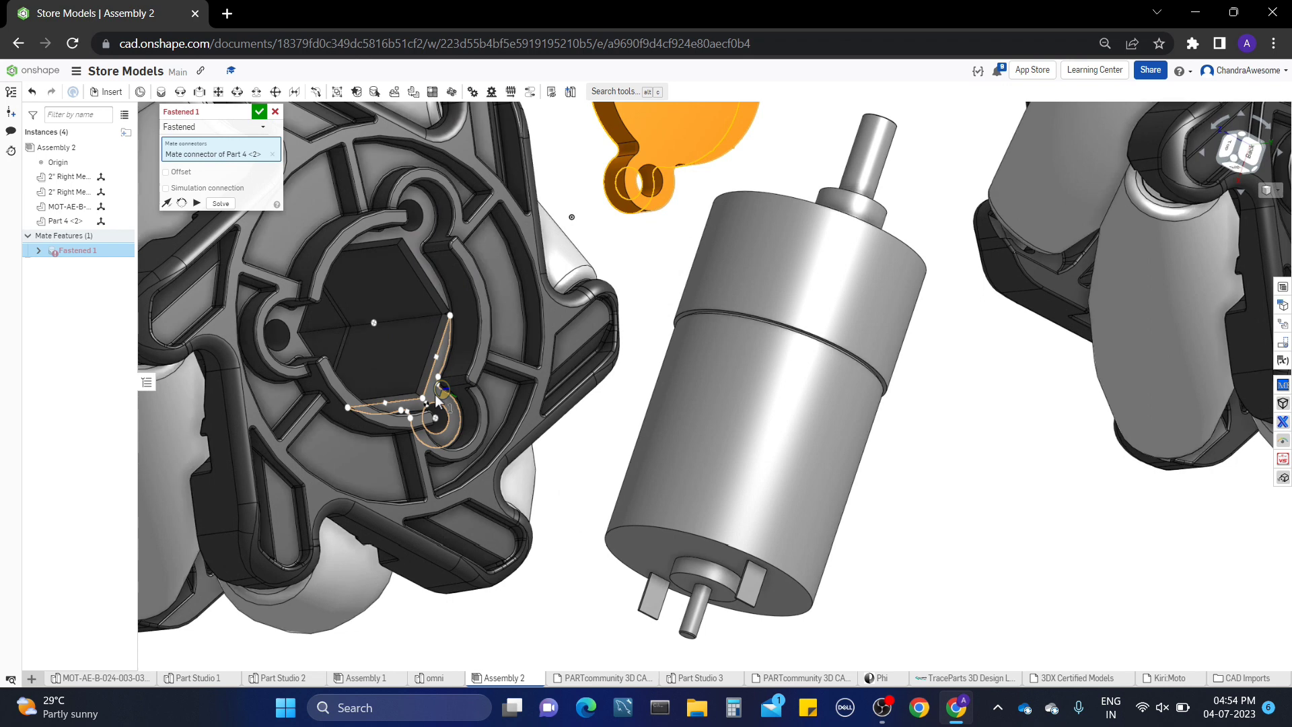
pyautogui.click(384, 327)
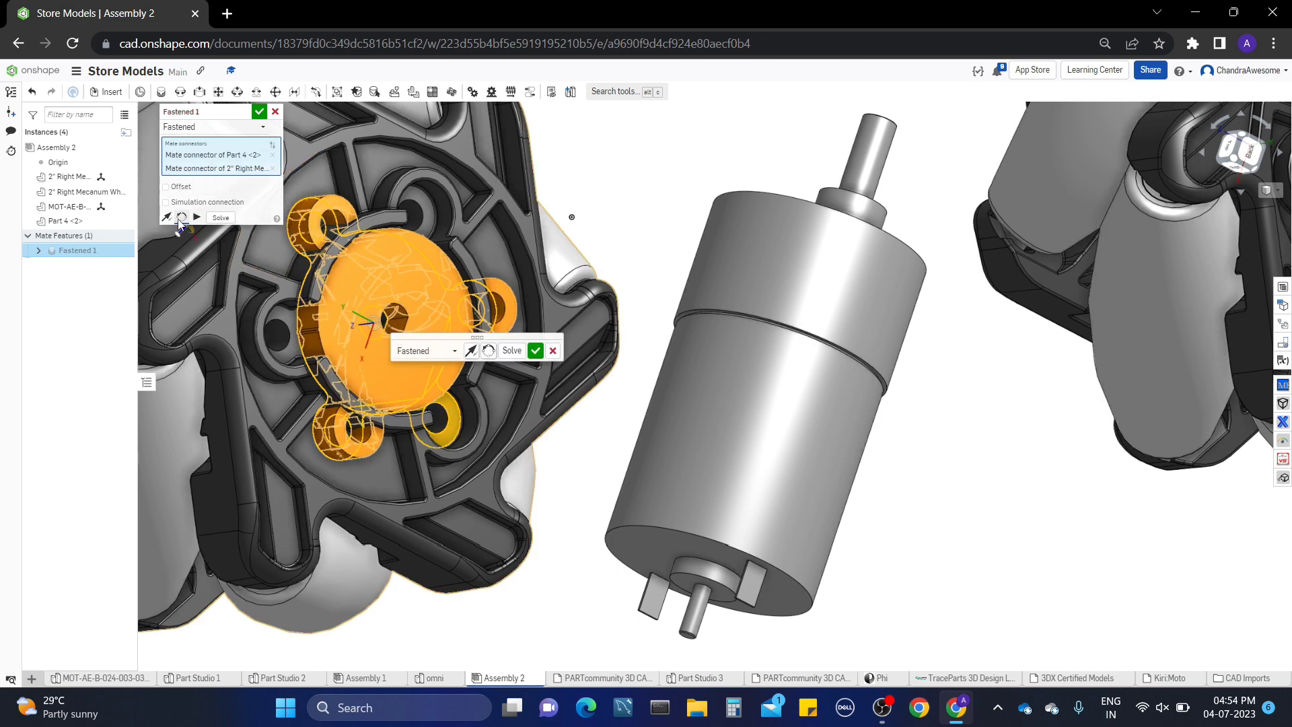
pyautogui.click(180, 218)
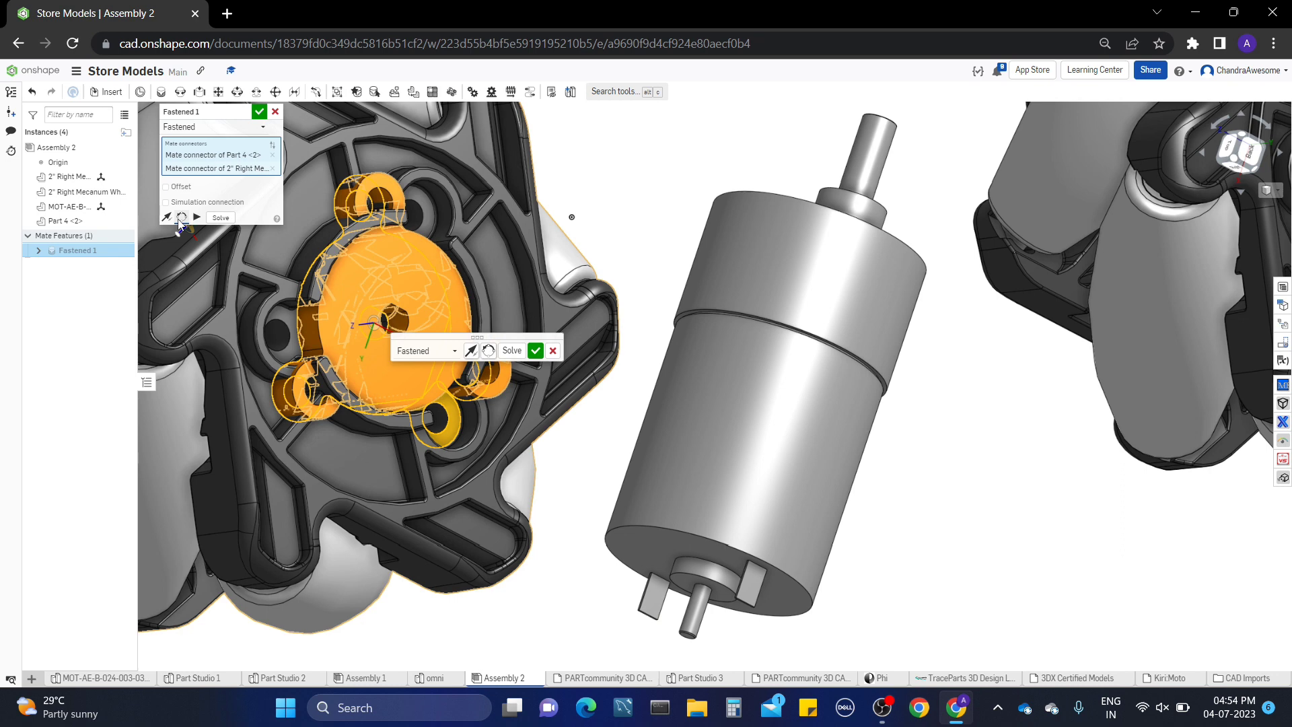
pyautogui.click(180, 220)
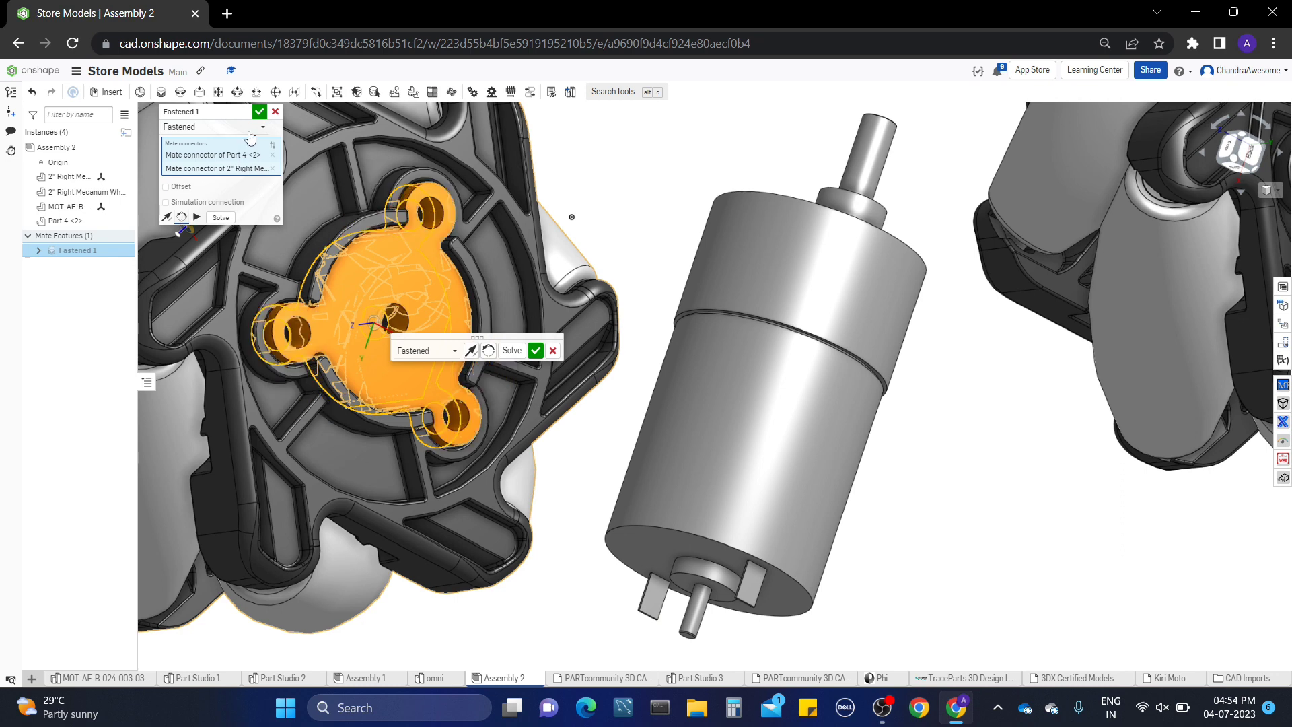
pyautogui.click(259, 112)
# Copy the mounted orange adapter and paste a second instance into empty space above the motor
pyautogui.moveTo(694, 327); pyautogui.dragTo(585, 333, button='right')
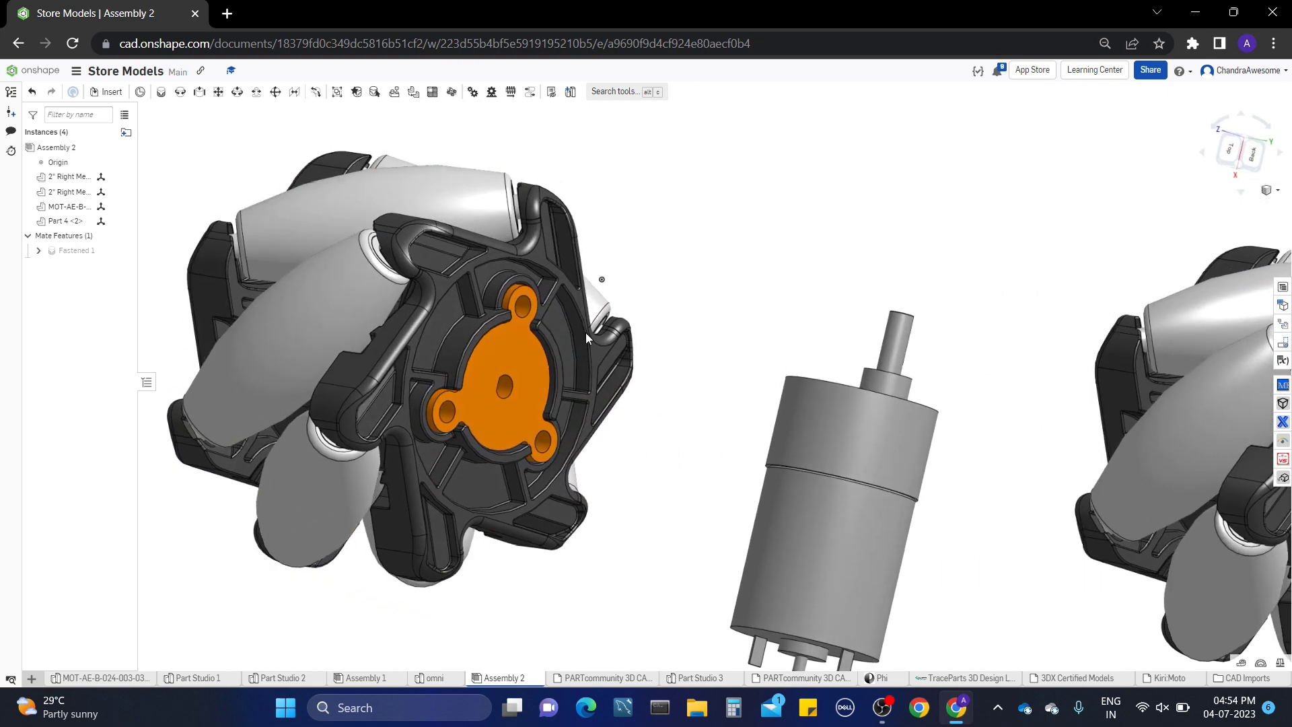
pyautogui.rightClick(506, 353)
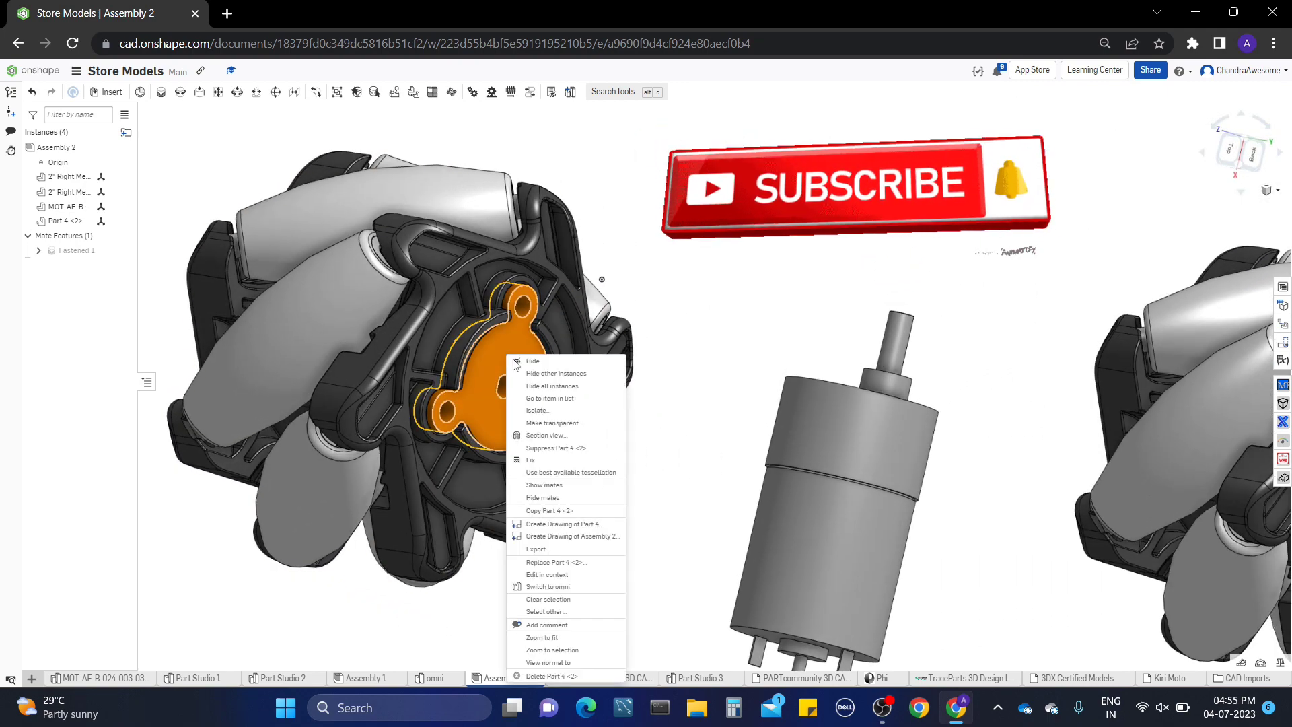
pyautogui.click(567, 511)
pyautogui.rightClick(784, 202)
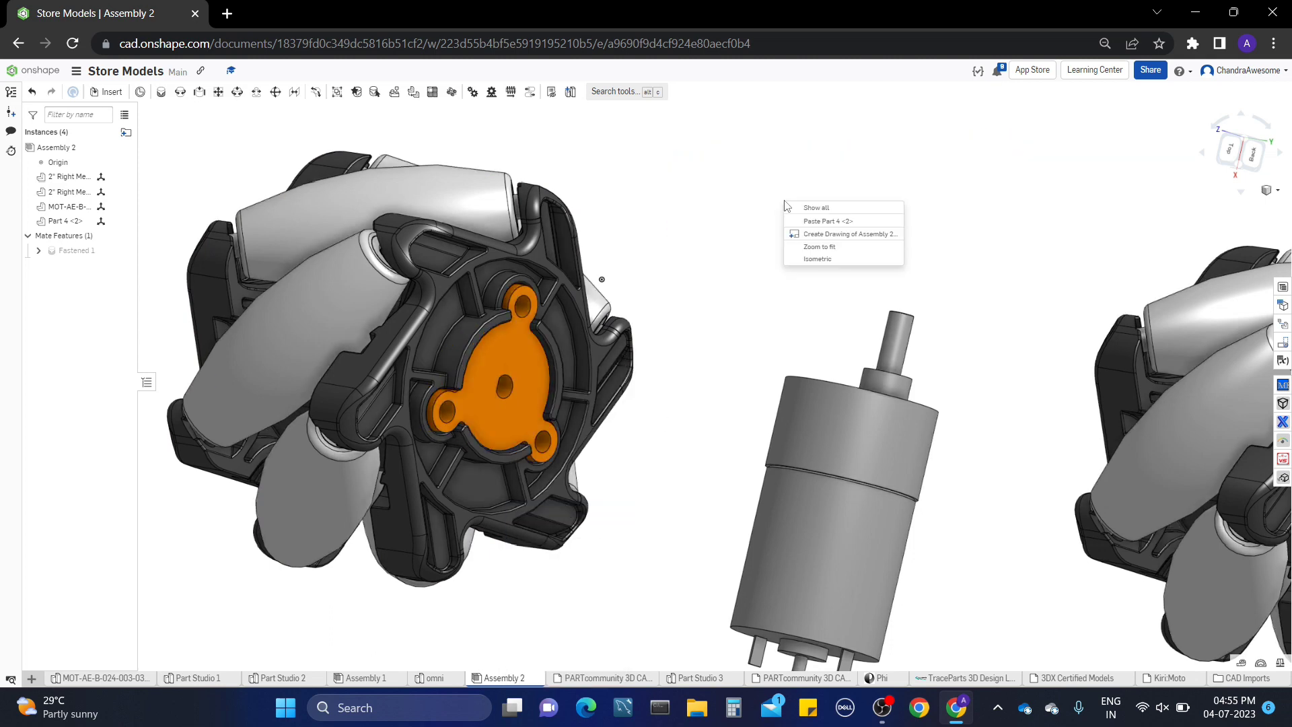
pyautogui.click(838, 226)
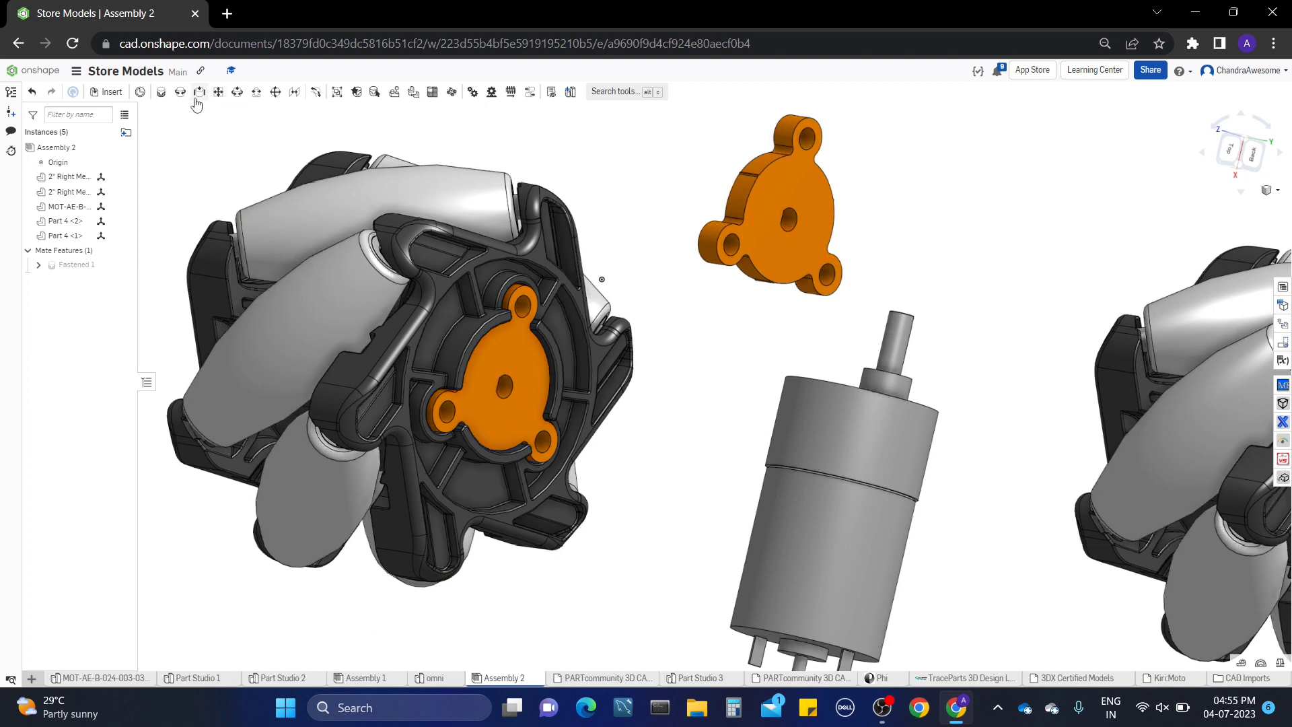
# Fasten the pasted adapter to the hub centre on the wheel's opposite side, reorienting its secondary axis to align the lobes with the hub holes
pyautogui.click(161, 93)
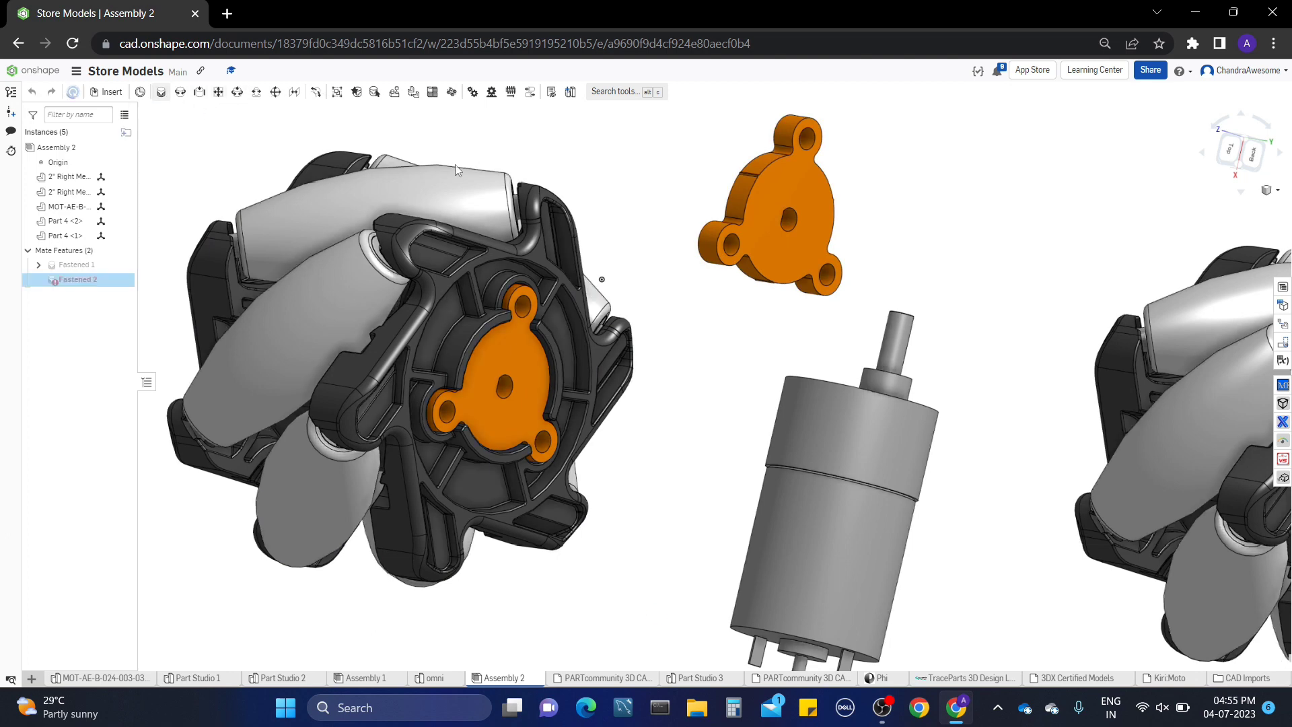
pyautogui.click(806, 212)
pyautogui.moveTo(762, 199); pyautogui.dragTo(767, 290, button='right')
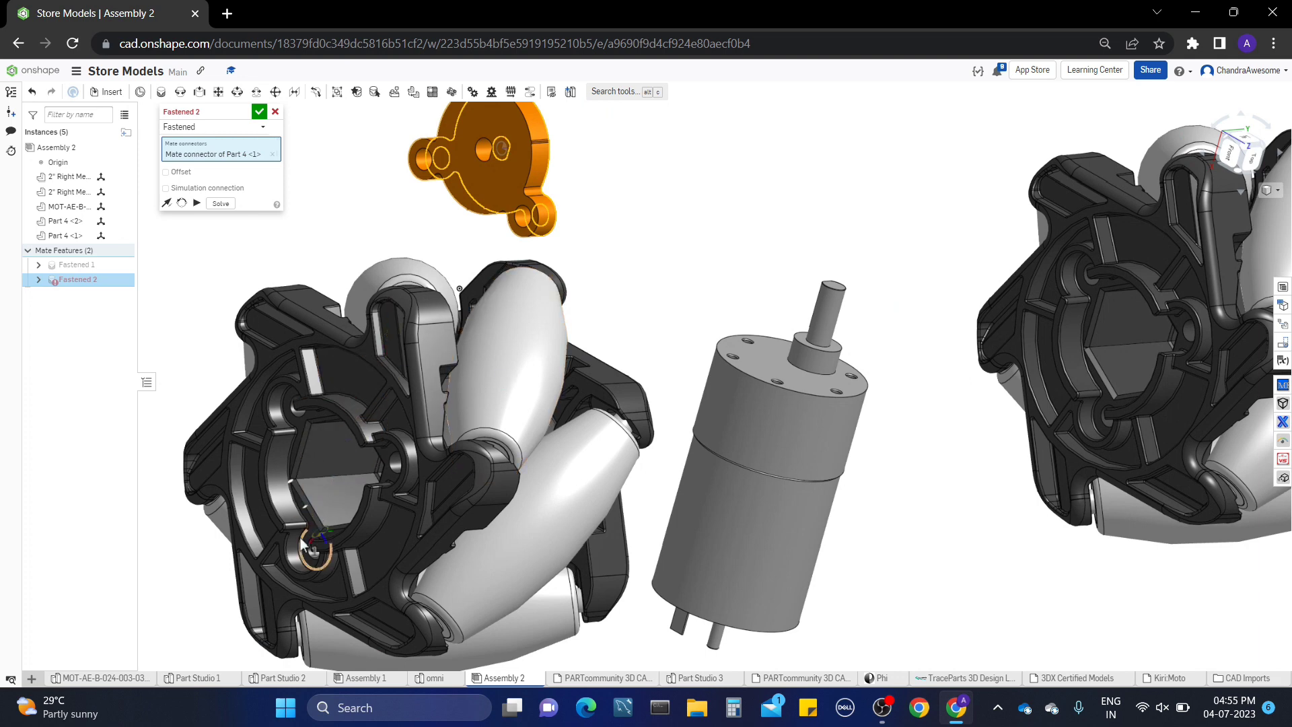
pyautogui.scroll(4, 306, 544)
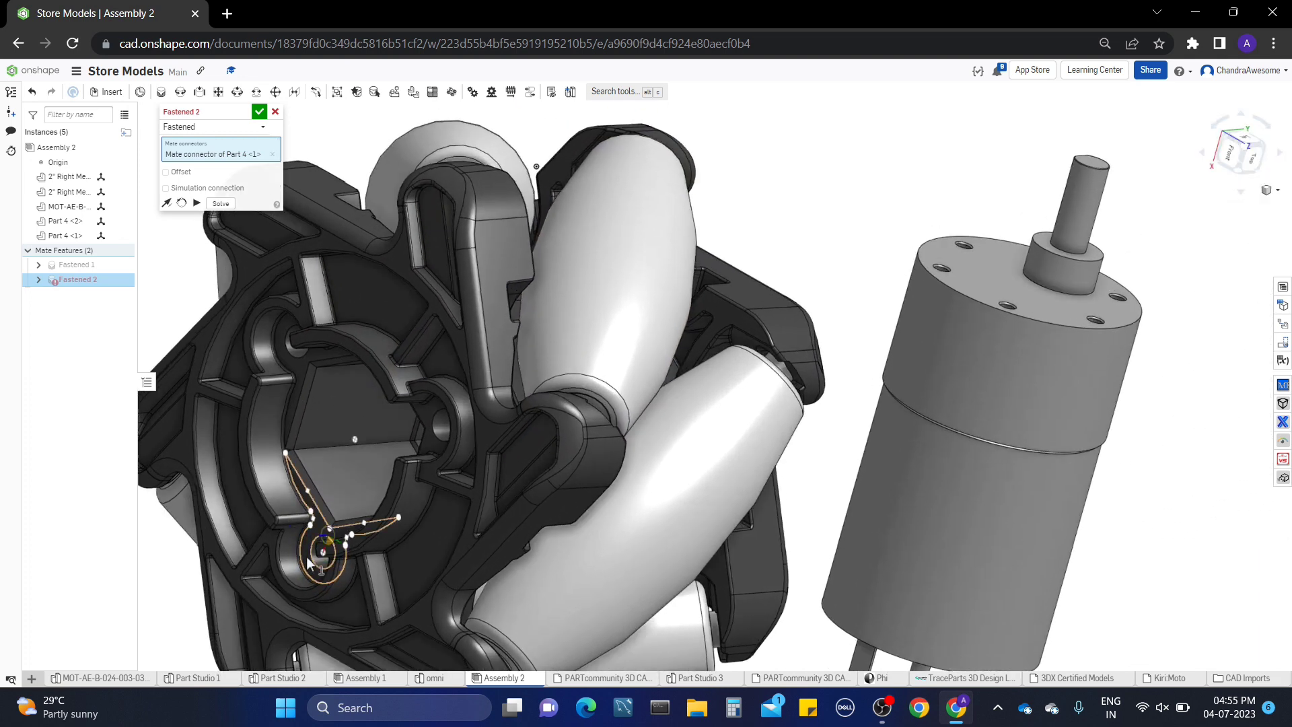
pyautogui.click(358, 448)
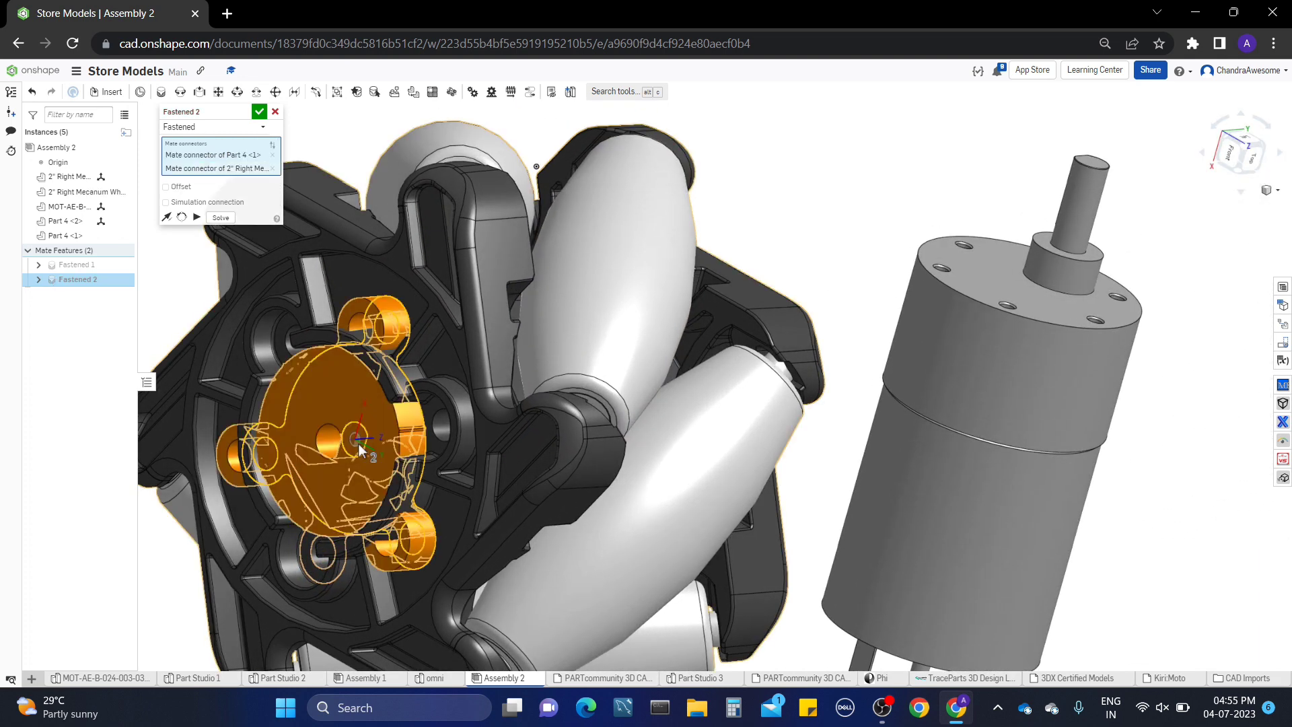
pyautogui.click(180, 216)
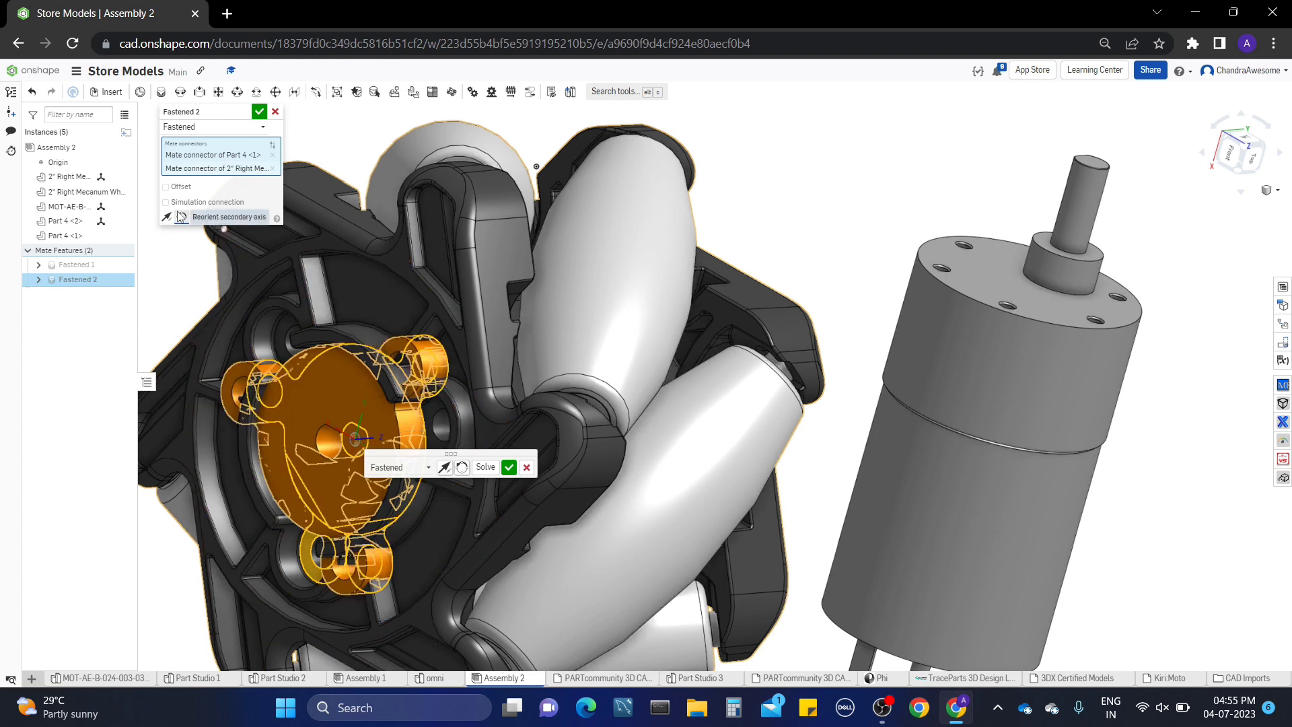
pyautogui.click(259, 112)
# Add a revolute mate between the motor's shaft base and the first adapter's centre hole, flipping the primary axis so the motor body points outward
pyautogui.scroll(-3, 505, 272)
pyautogui.moveTo(523, 277); pyautogui.dragTo(580, 358, button='right')
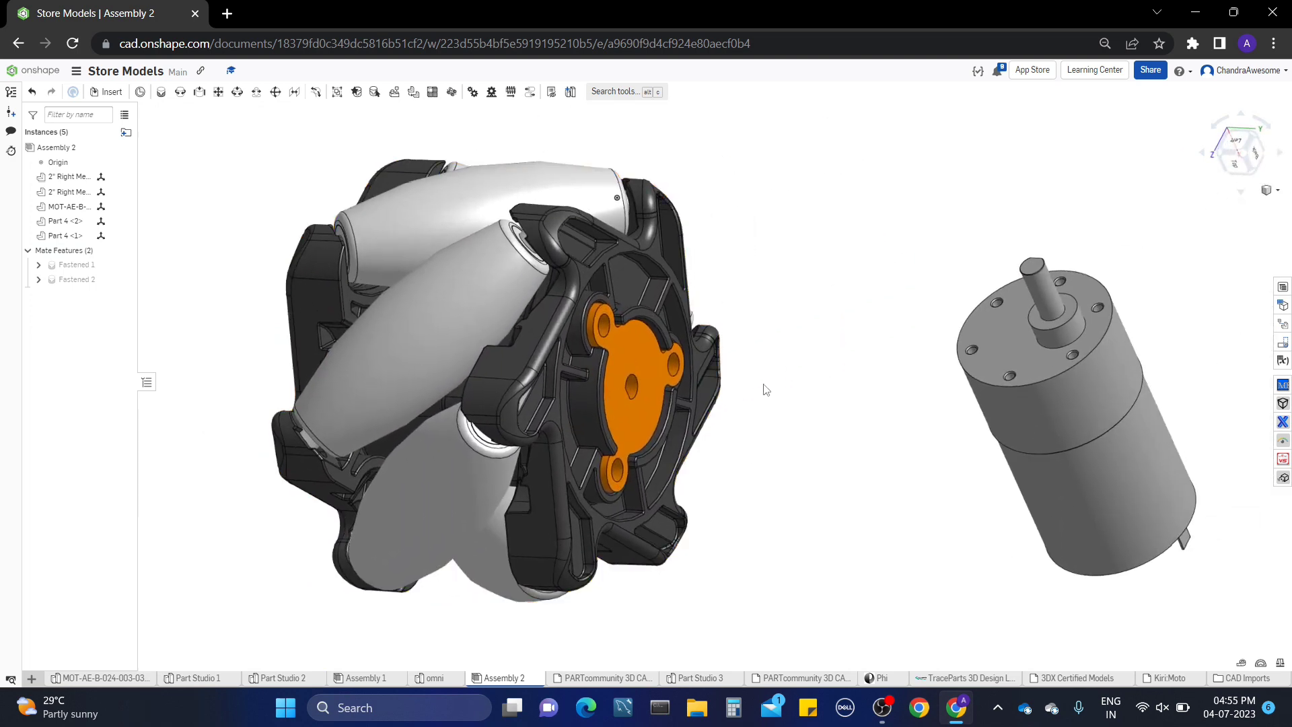
pyautogui.click(179, 92)
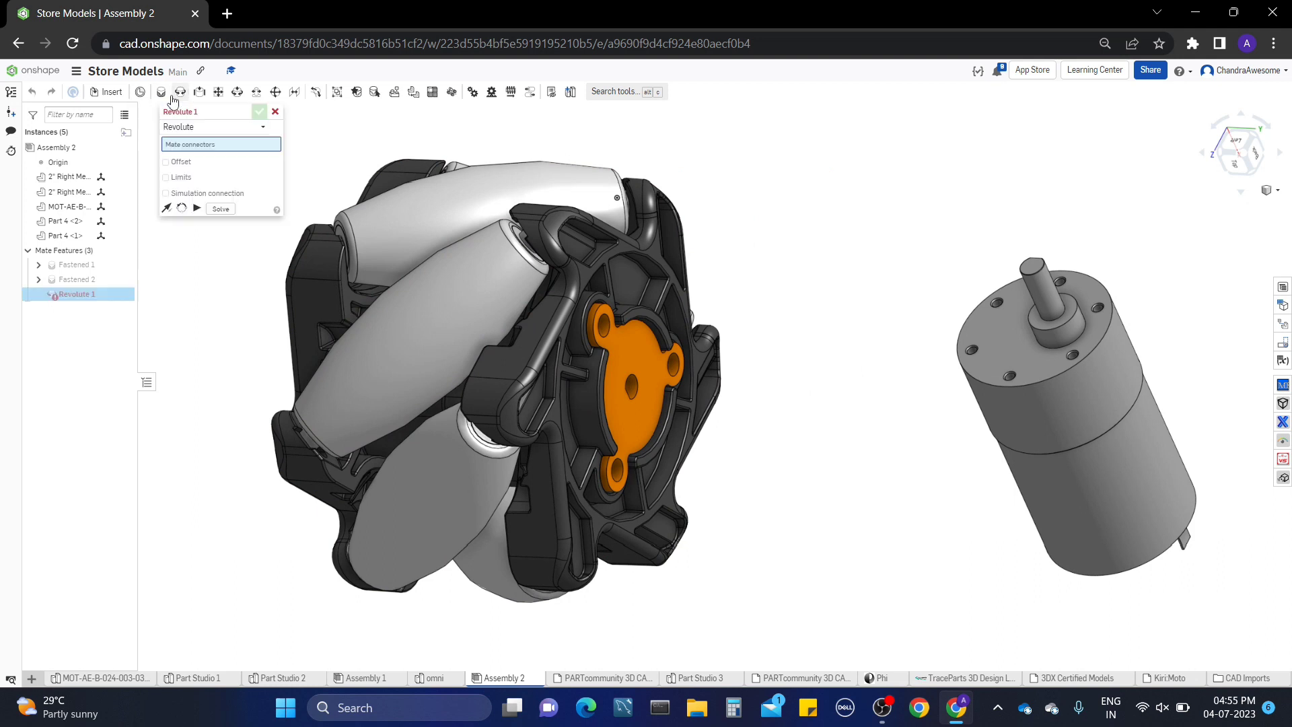
pyautogui.click(1053, 319)
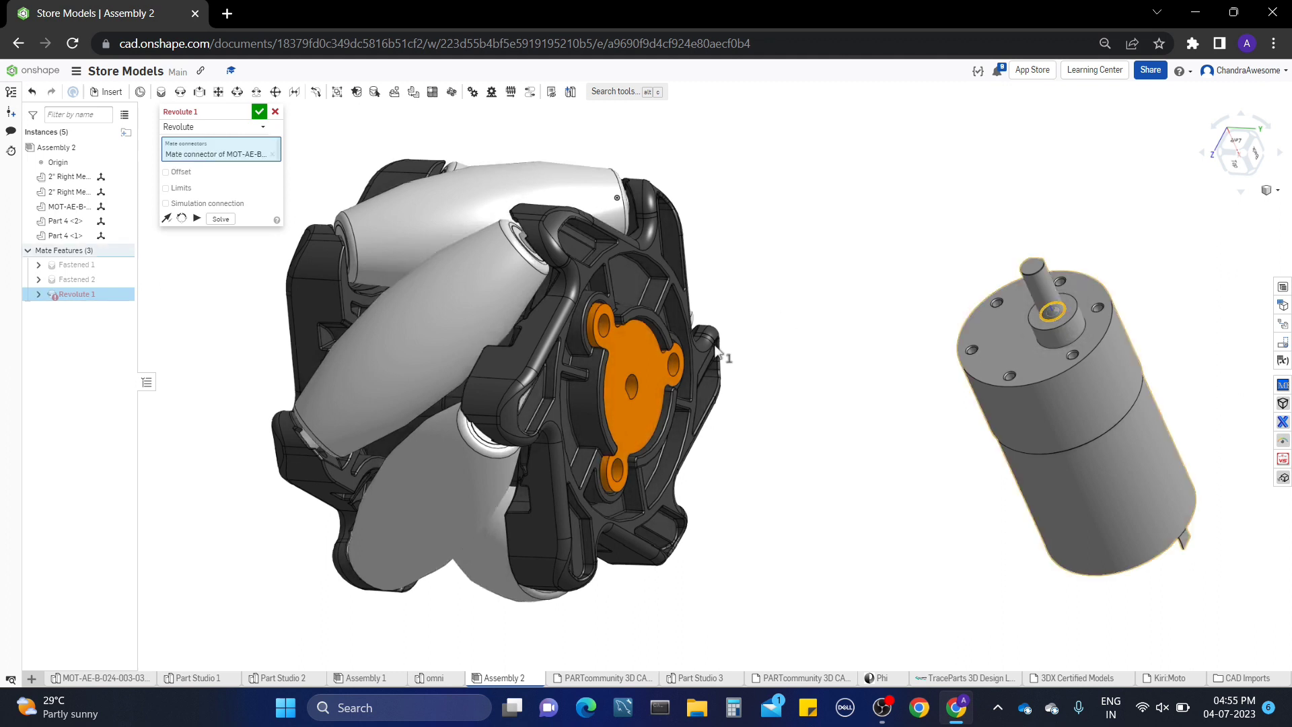
pyautogui.click(636, 389)
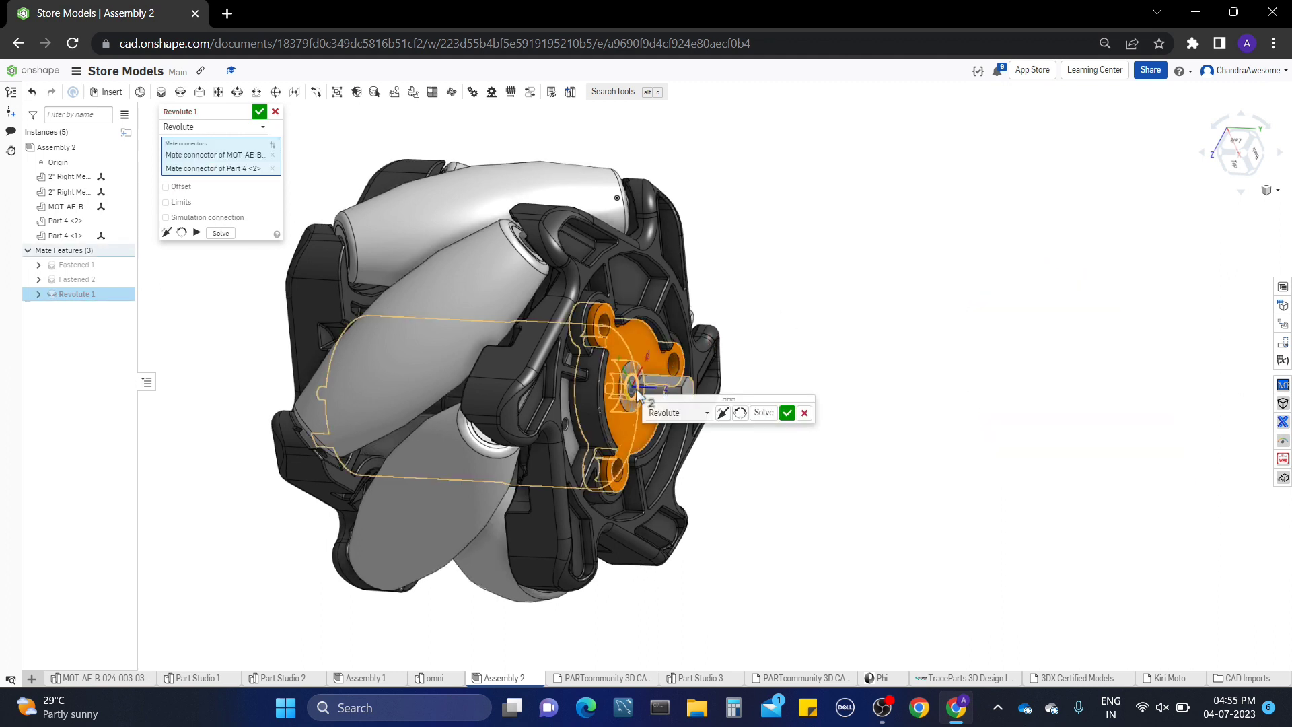
pyautogui.click(167, 232)
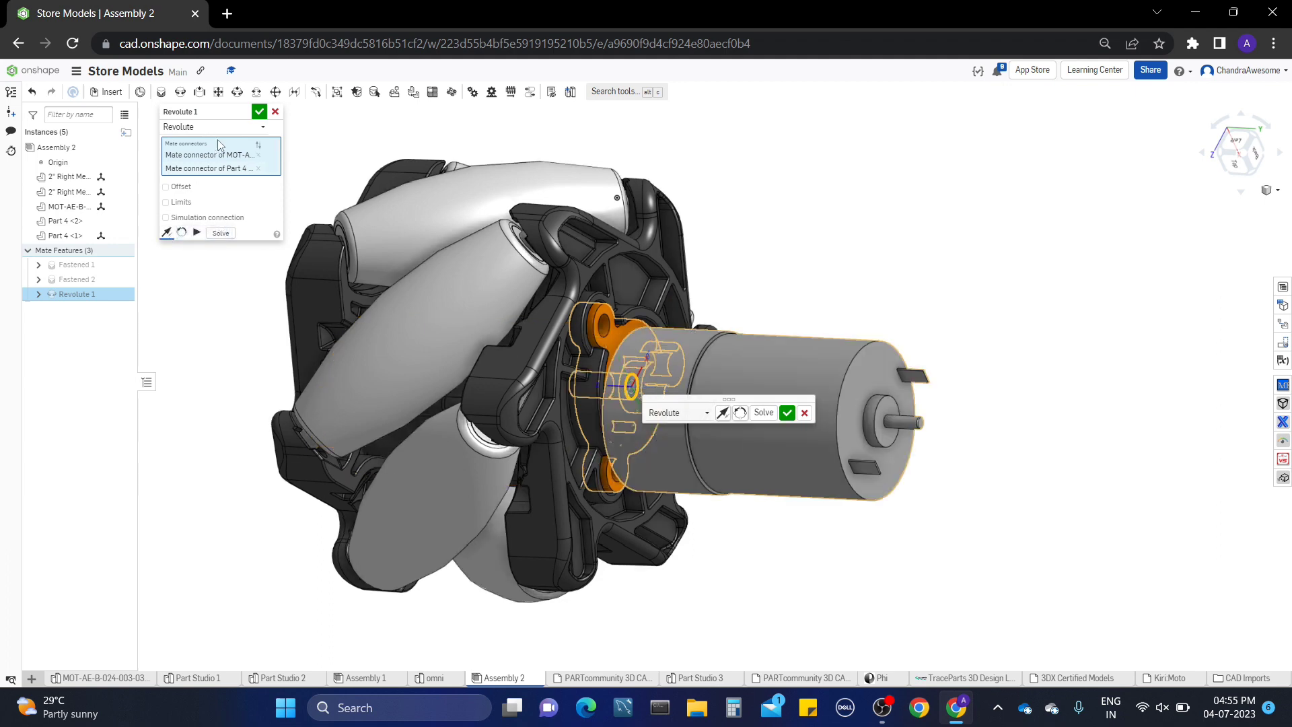
pyautogui.click(259, 111)
# Delete the spare mecanum wheel that has no motor attached
pyautogui.moveTo(875, 303); pyautogui.dragTo(660, 357, button='right')
pyautogui.scroll(-4, 662, 355)
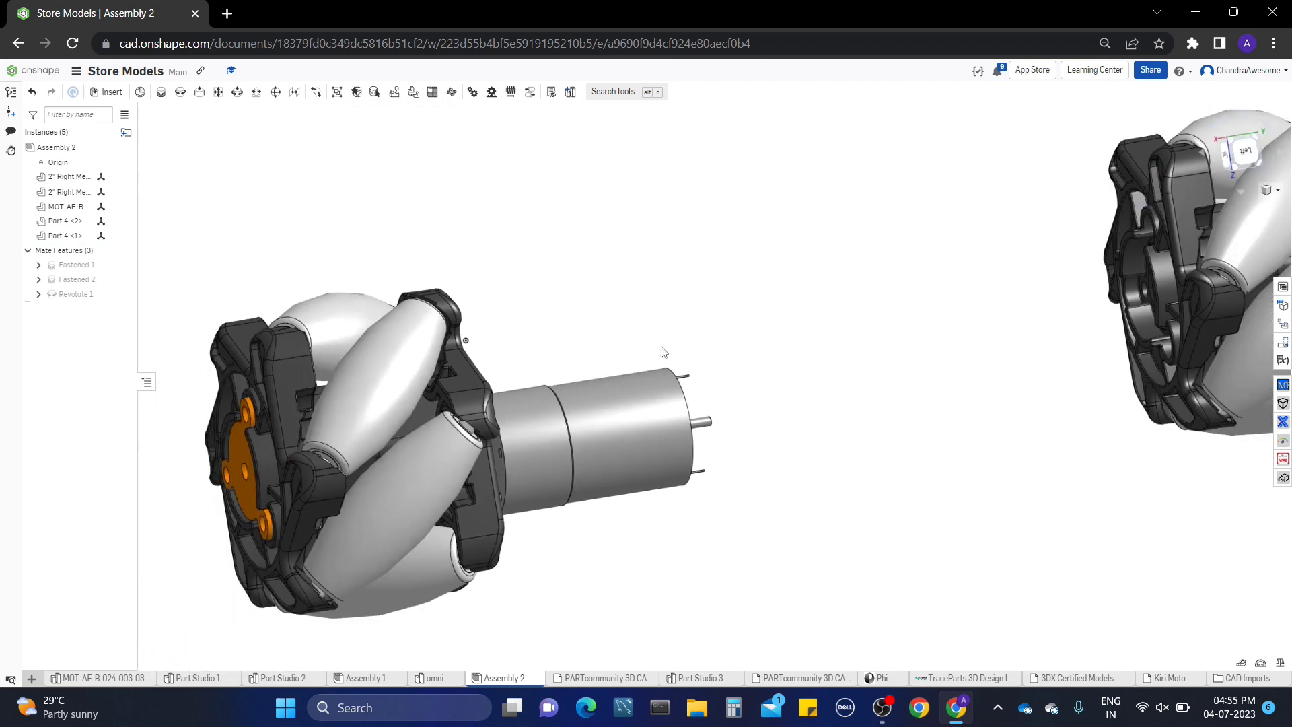
pyautogui.moveTo(943, 281); pyautogui.dragTo(725, 356, button='middle')
pyautogui.moveTo(783, 194); pyautogui.dragTo(1051, 532)
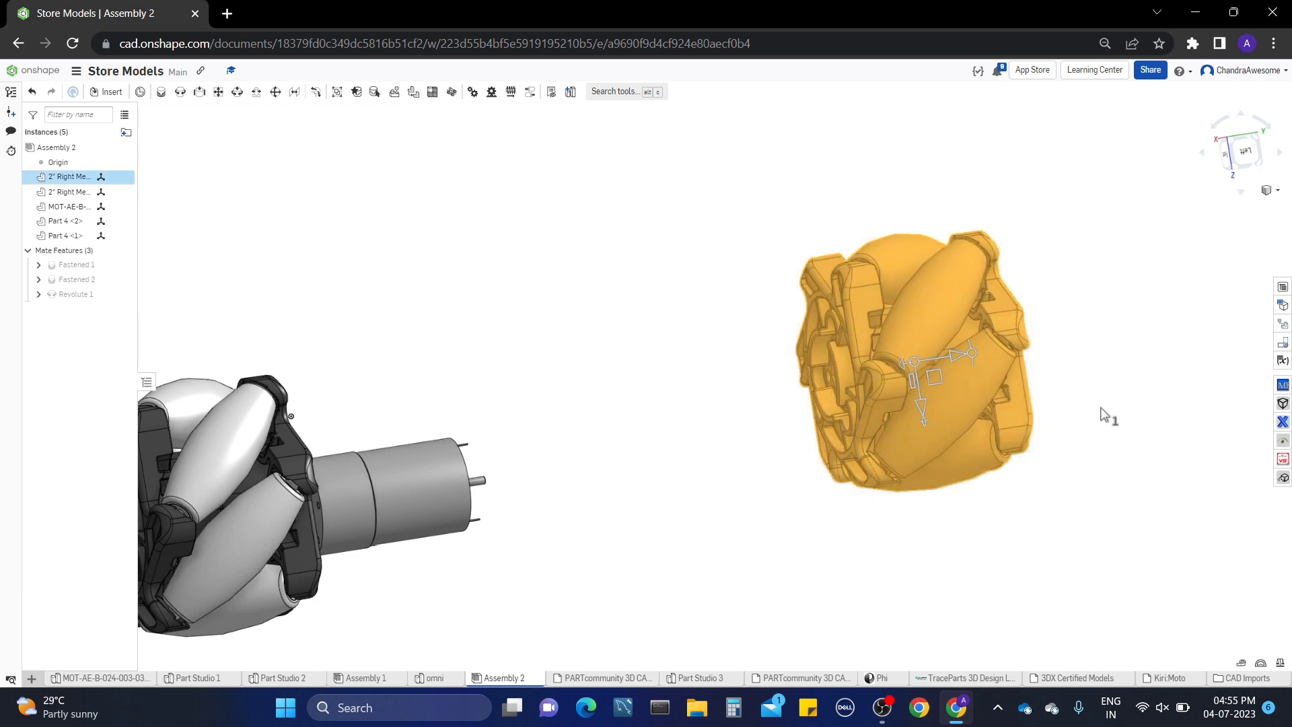
pyautogui.press('Delete')
# Copy the complete wheel unit with its motor and both adapters, and paste a duplicate beside the original
pyautogui.scroll(-3, 647, 377)
pyautogui.moveTo(473, 307)
pyautogui.mouseDown(button='right')
pyautogui.moveTo(495, 304)
pyautogui.moveTo(493, 317)
pyautogui.mouseUp(button='right')
pyautogui.moveTo(493, 318); pyautogui.dragTo(677, 350, button='middle')
pyautogui.moveTo(214, 299); pyautogui.dragTo(726, 645)
pyautogui.rightClick(610, 304)
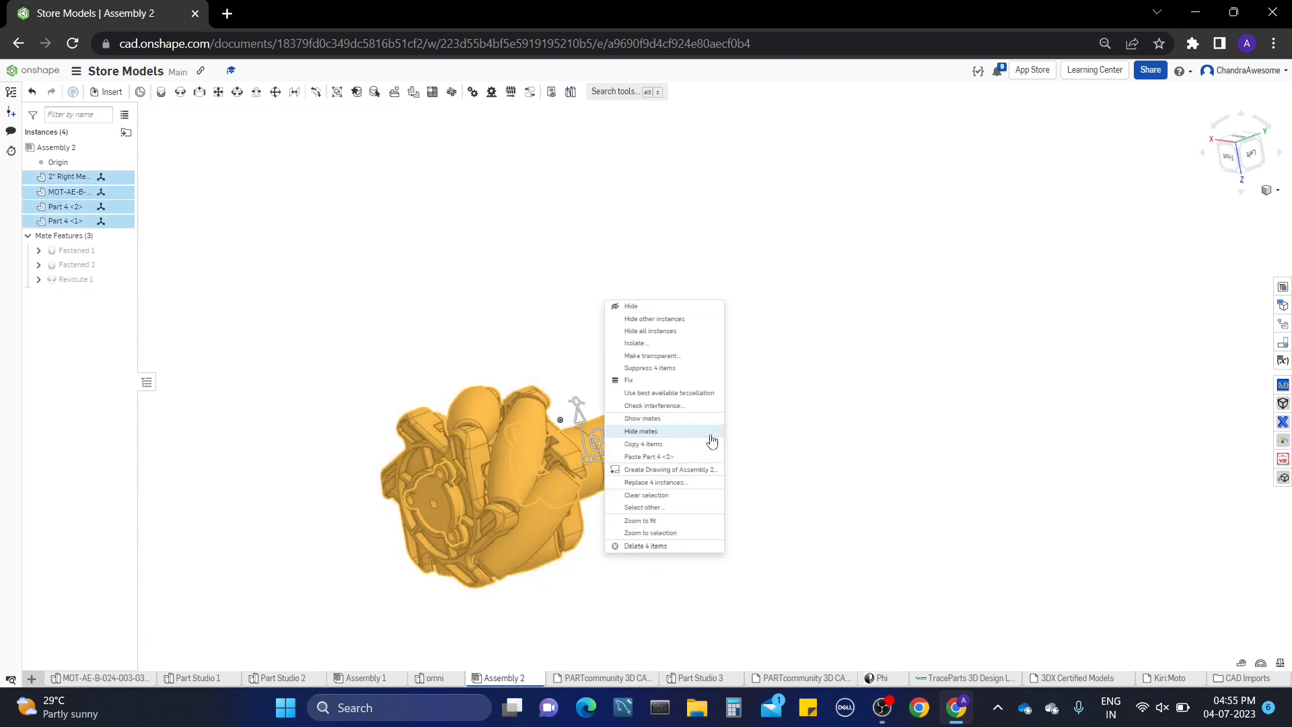
pyautogui.click(677, 445)
pyautogui.click(683, 353)
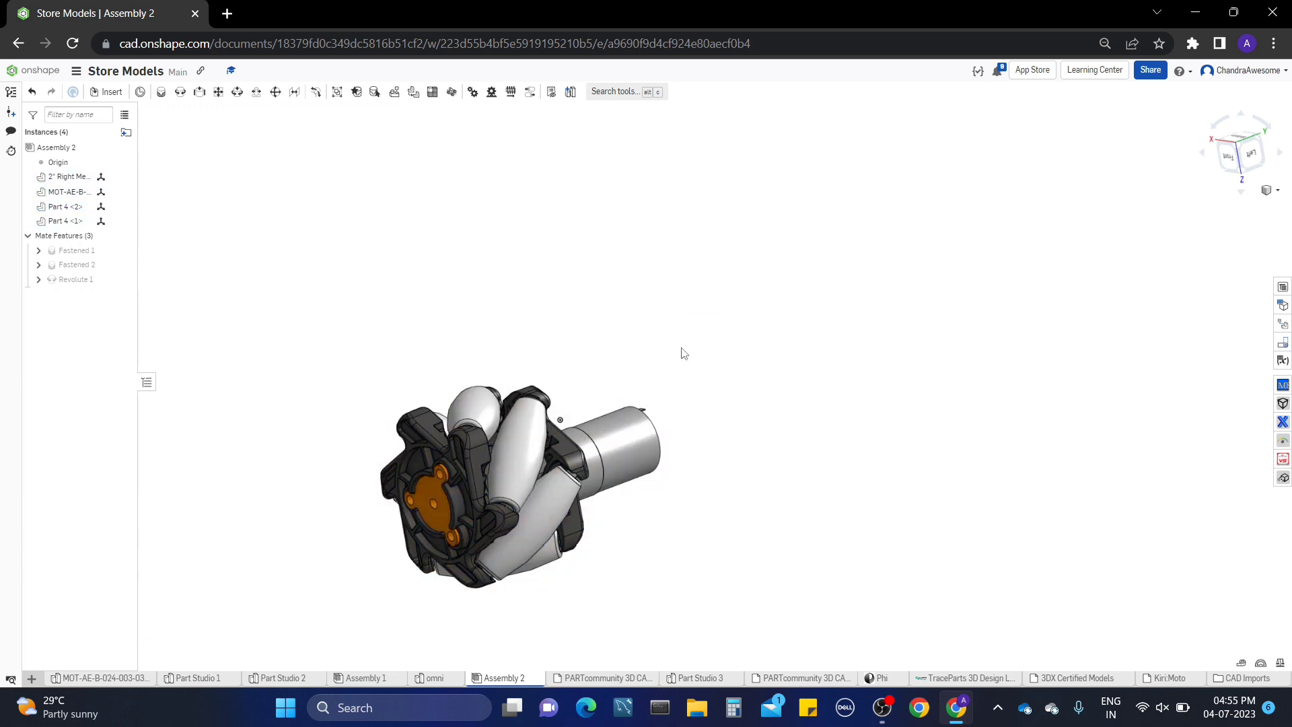
pyautogui.rightClick(842, 284)
pyautogui.click(895, 300)
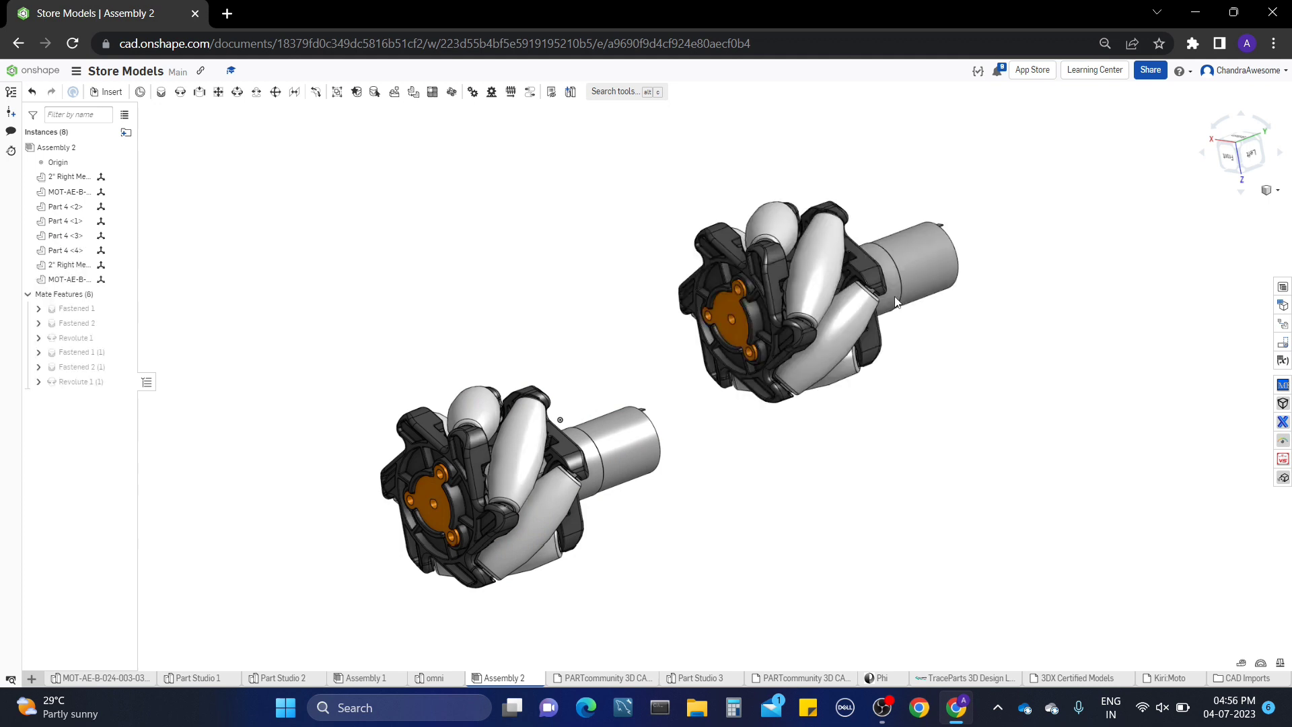
# Rotate the pasted wheel unit by 180 deg and move it so its motor faces the original unit's motor
pyautogui.click(915, 296)
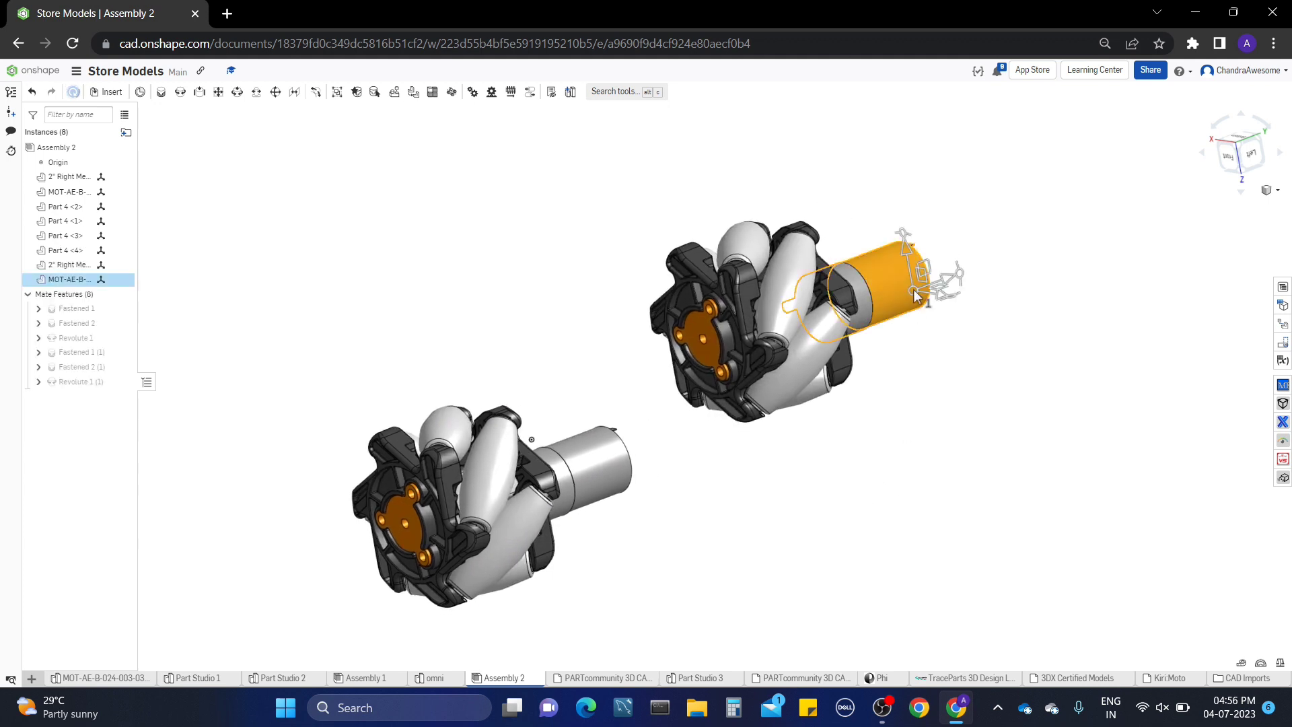
pyautogui.moveTo(959, 277); pyautogui.dragTo(813, 341)
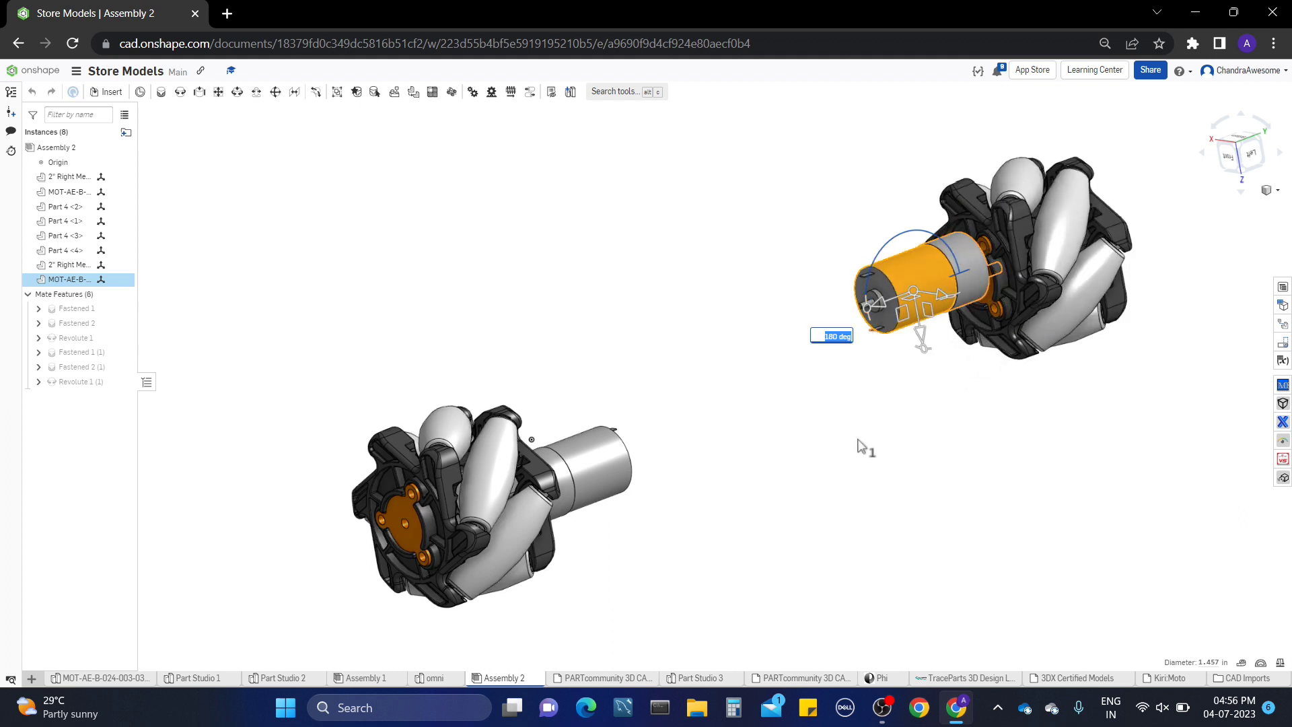
pyautogui.click(861, 438)
pyautogui.moveTo(862, 438); pyautogui.dragTo(834, 418, button='right')
pyautogui.moveTo(906, 298); pyautogui.dragTo(812, 460)
# Add a slider mate between the rear end faces of the two motors to put both wheel units on one axis
pyautogui.moveTo(689, 440); pyautogui.dragTo(644, 431, button='right')
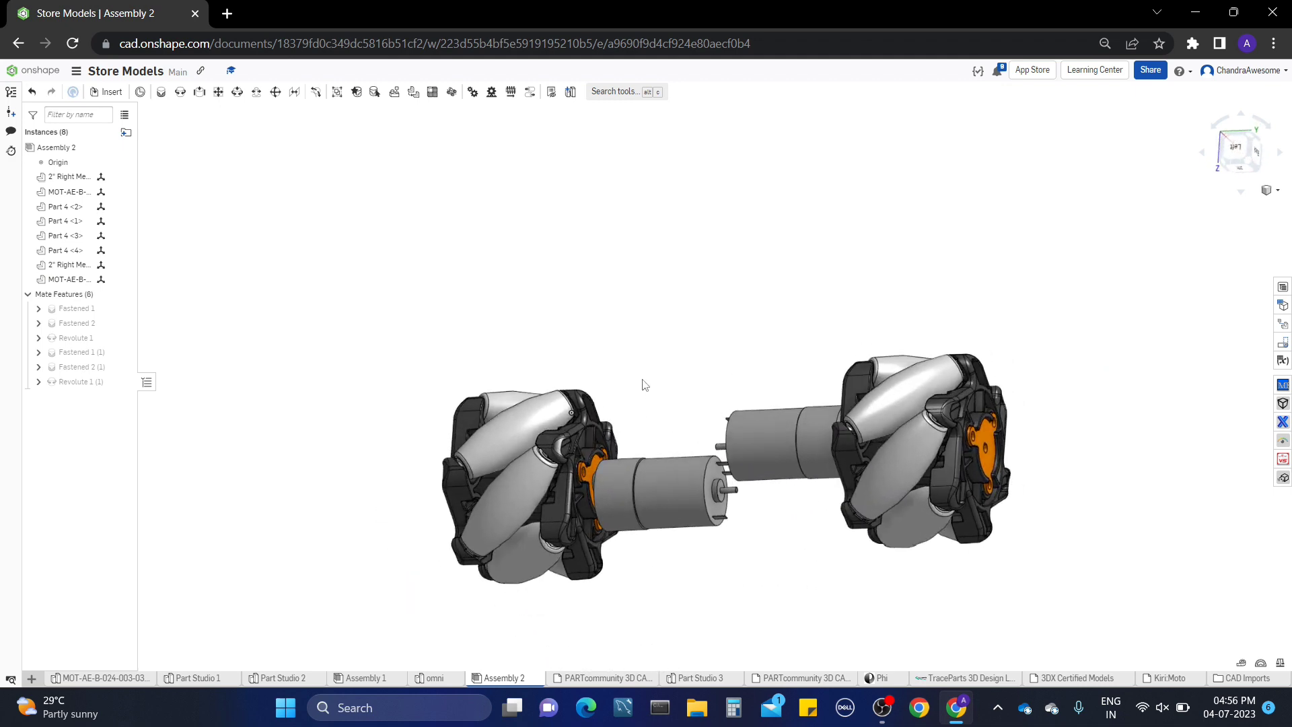
pyautogui.moveTo(666, 436); pyautogui.dragTo(620, 375, button='middle')
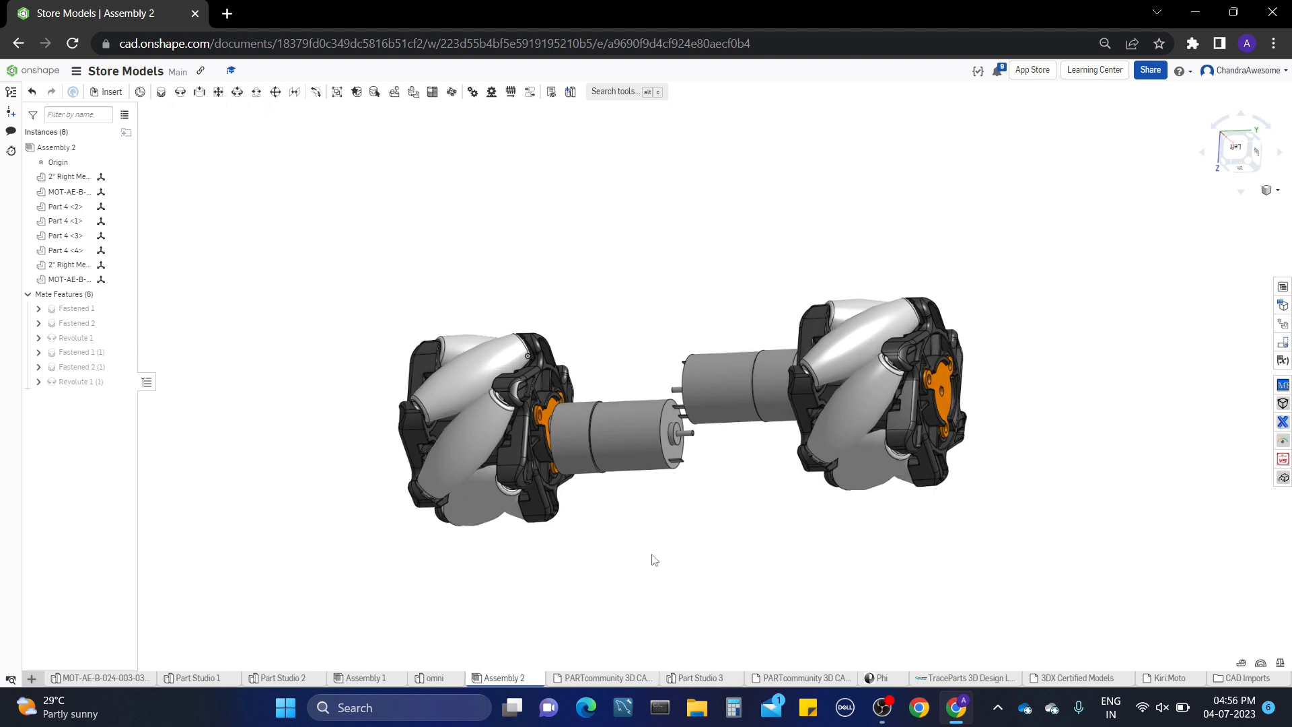
pyautogui.press('s')
pyautogui.scroll(5, 689, 501)
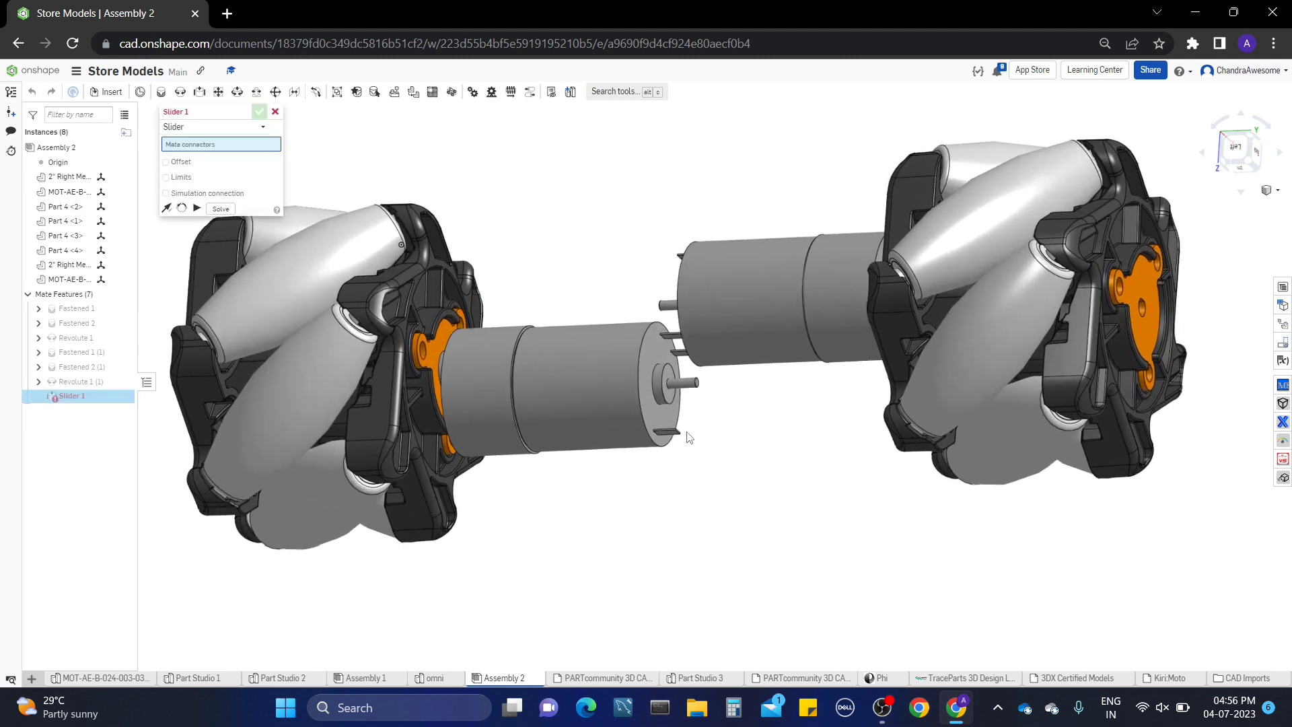
pyautogui.click(645, 400)
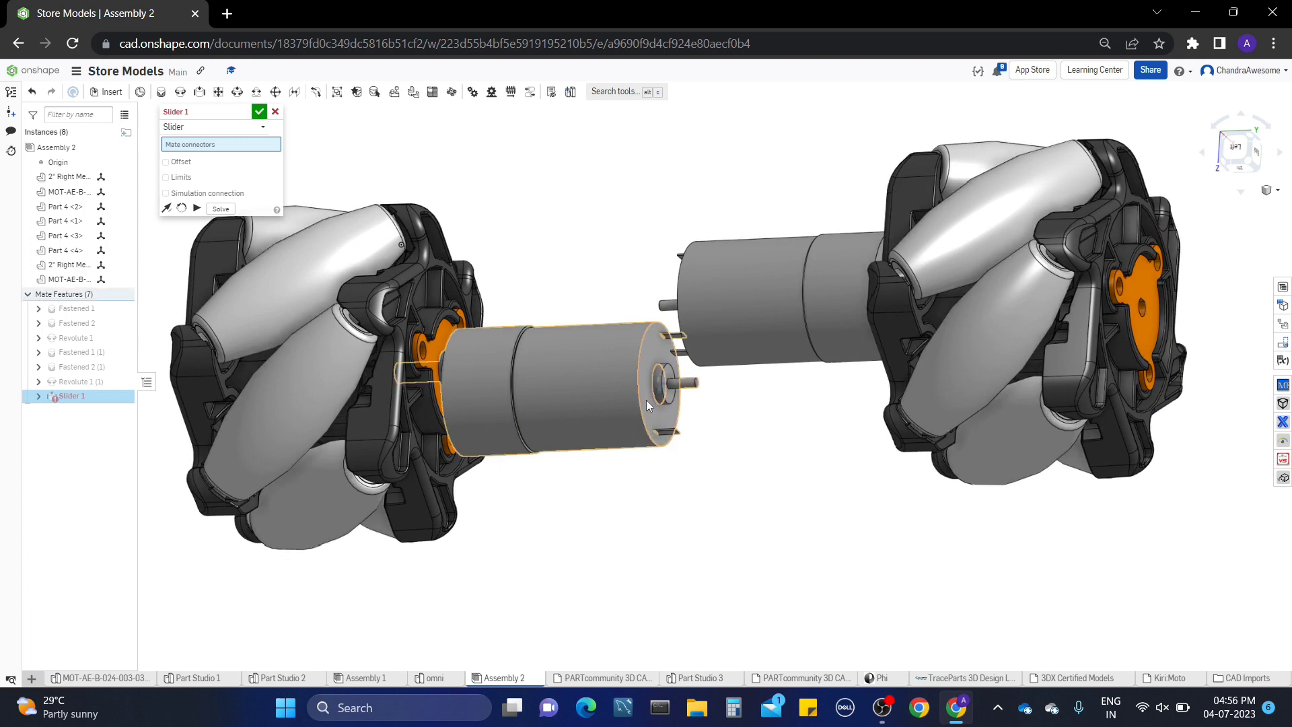
pyautogui.moveTo(646, 399); pyautogui.dragTo(875, 413, button='right')
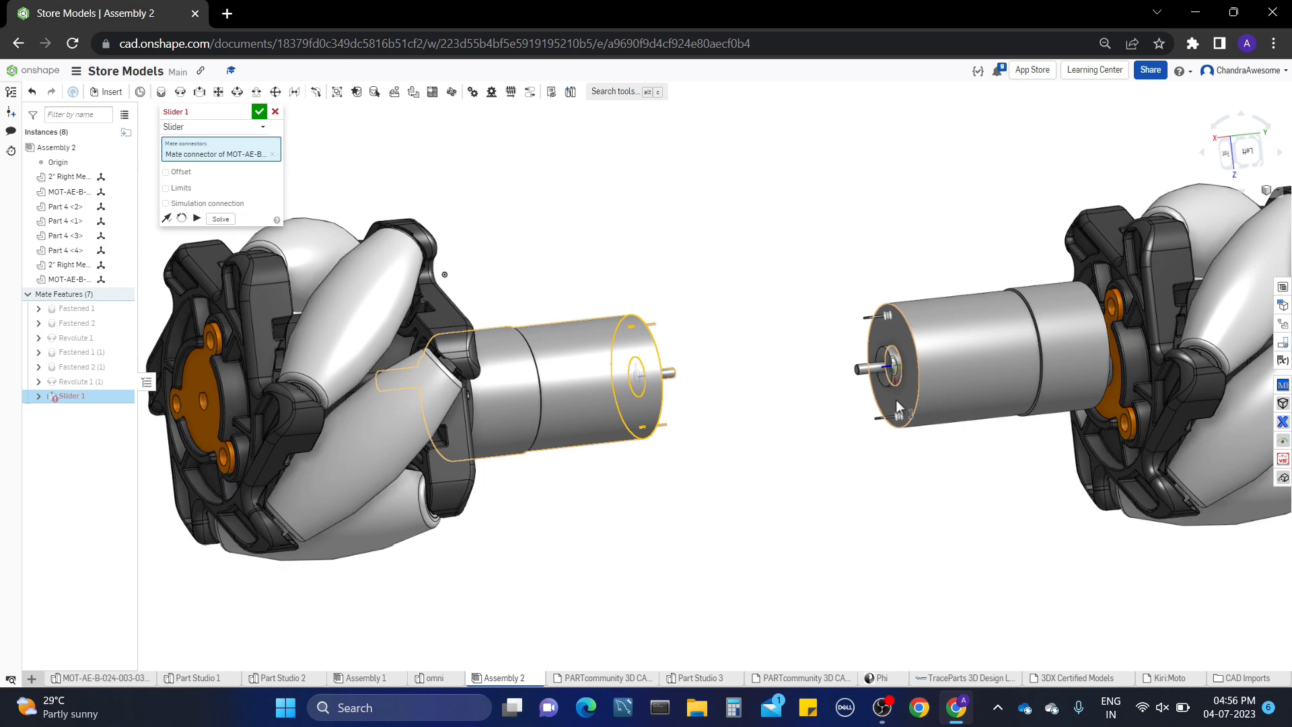
pyautogui.click(897, 407)
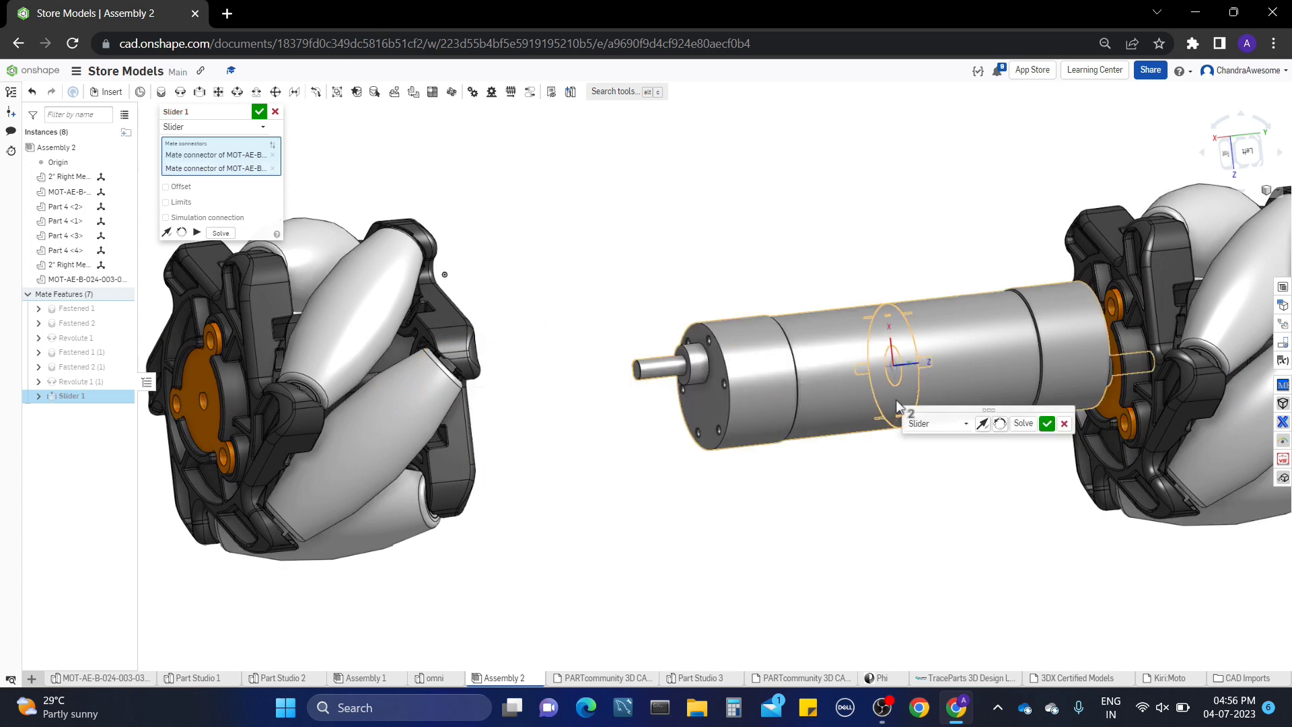
pyautogui.click(259, 112)
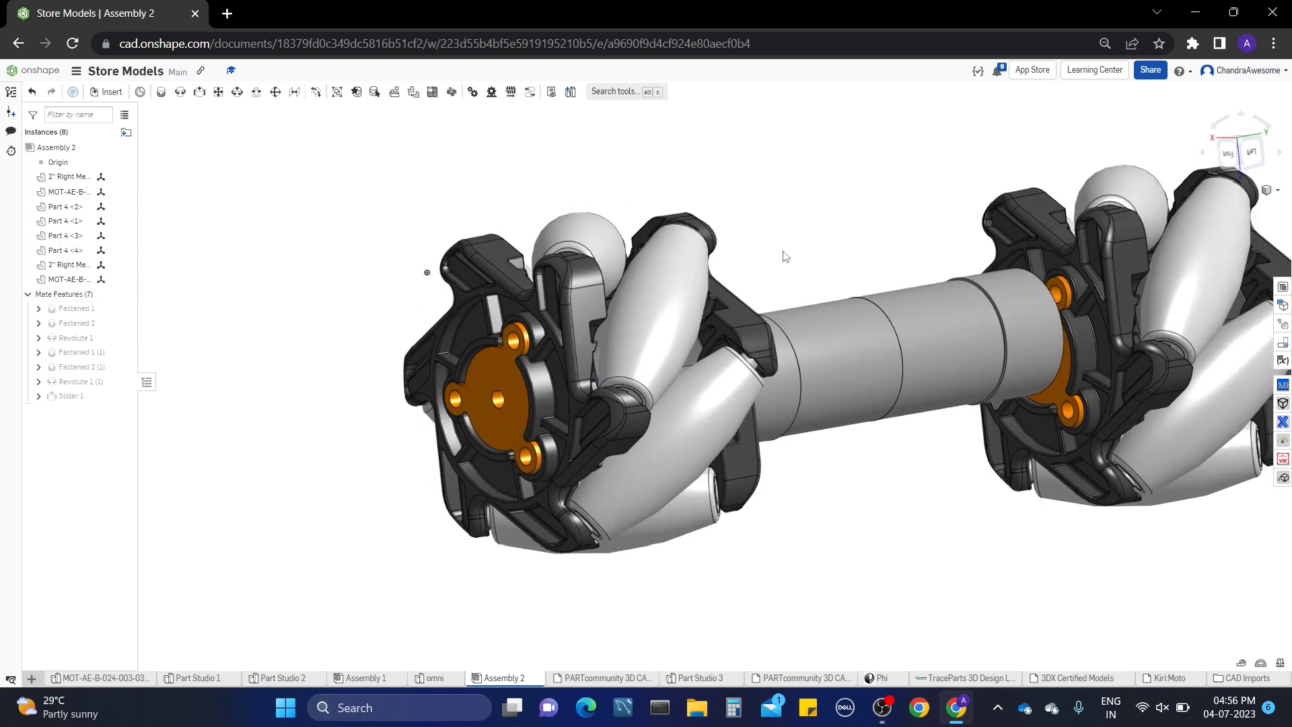
# Slide the original wheel unit along the shared axis to leave a gap between the two motors
pyautogui.moveTo(782, 251); pyautogui.dragTo(802, 328, button='right')
pyautogui.moveTo(803, 329); pyautogui.dragTo(566, 398)
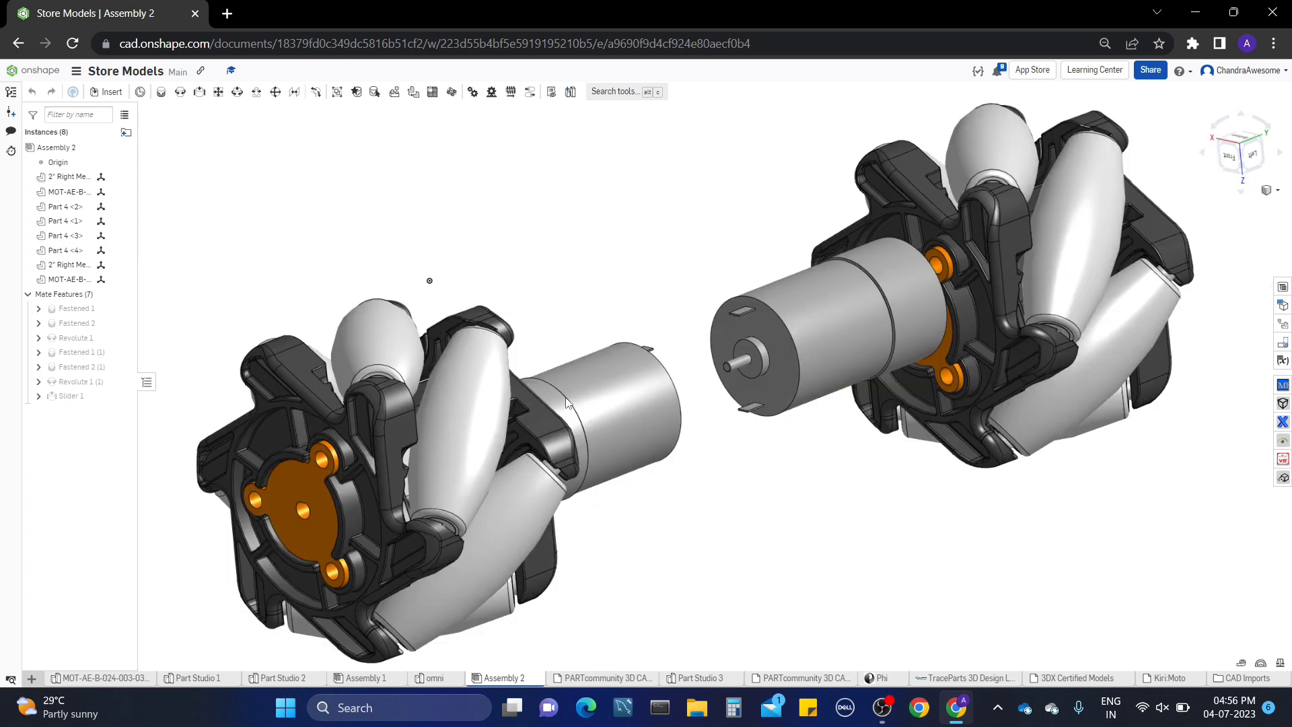
pyautogui.scroll(-1, 605, 363)
pyautogui.scroll(-3, 666, 323)
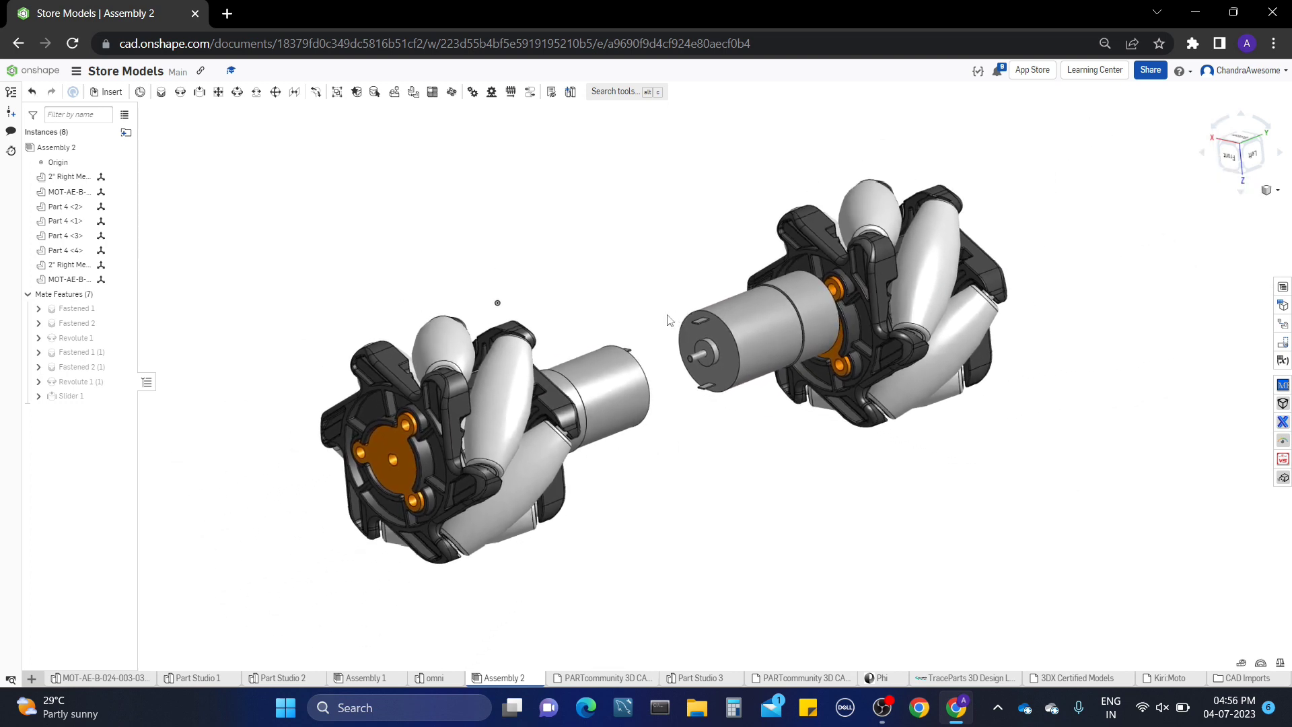
# Examine the alignment and spacing of the two opposed wheel units from several angles, including the bottom view
pyautogui.moveTo(668, 319); pyautogui.dragTo(660, 360, button='right')
pyautogui.moveTo(680, 296); pyautogui.dragTo(841, 287, button='right')
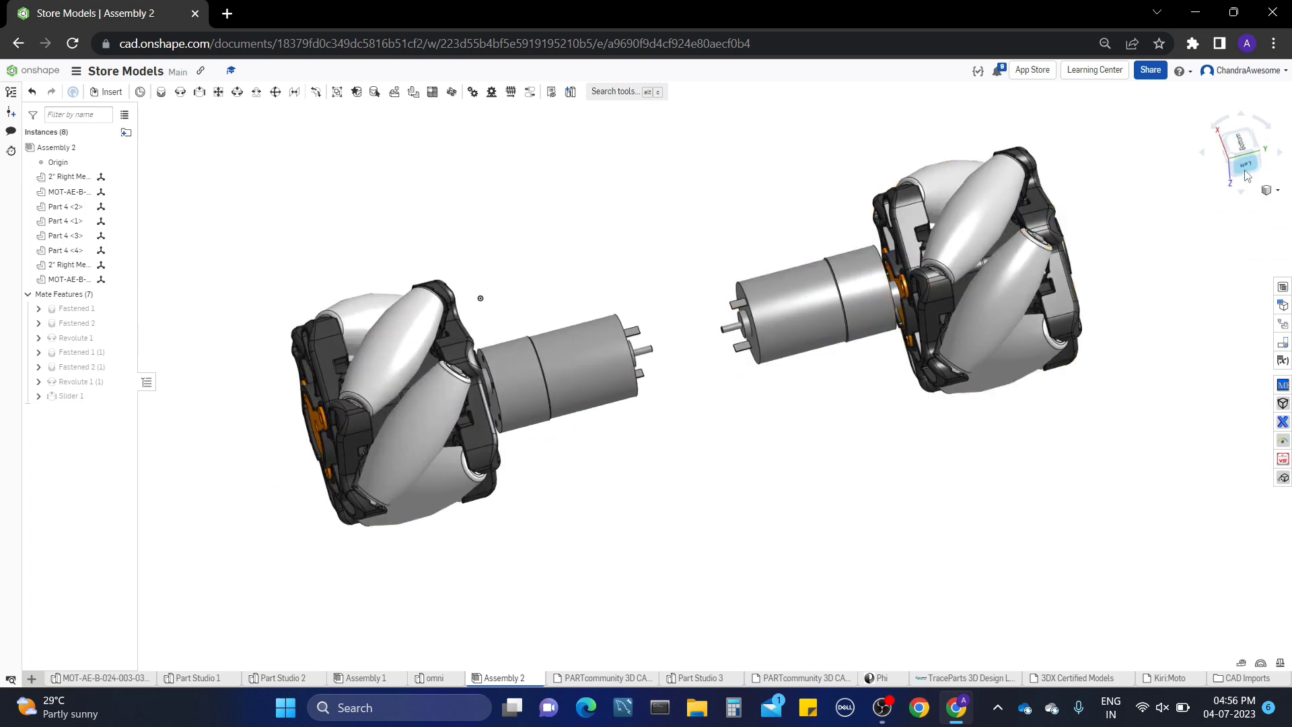
pyautogui.moveTo(680, 360)
pyautogui.mouseDown(button='right')
pyautogui.moveTo(649, 347)
pyautogui.moveTo(671, 374)
pyautogui.mouseUp(button='right')
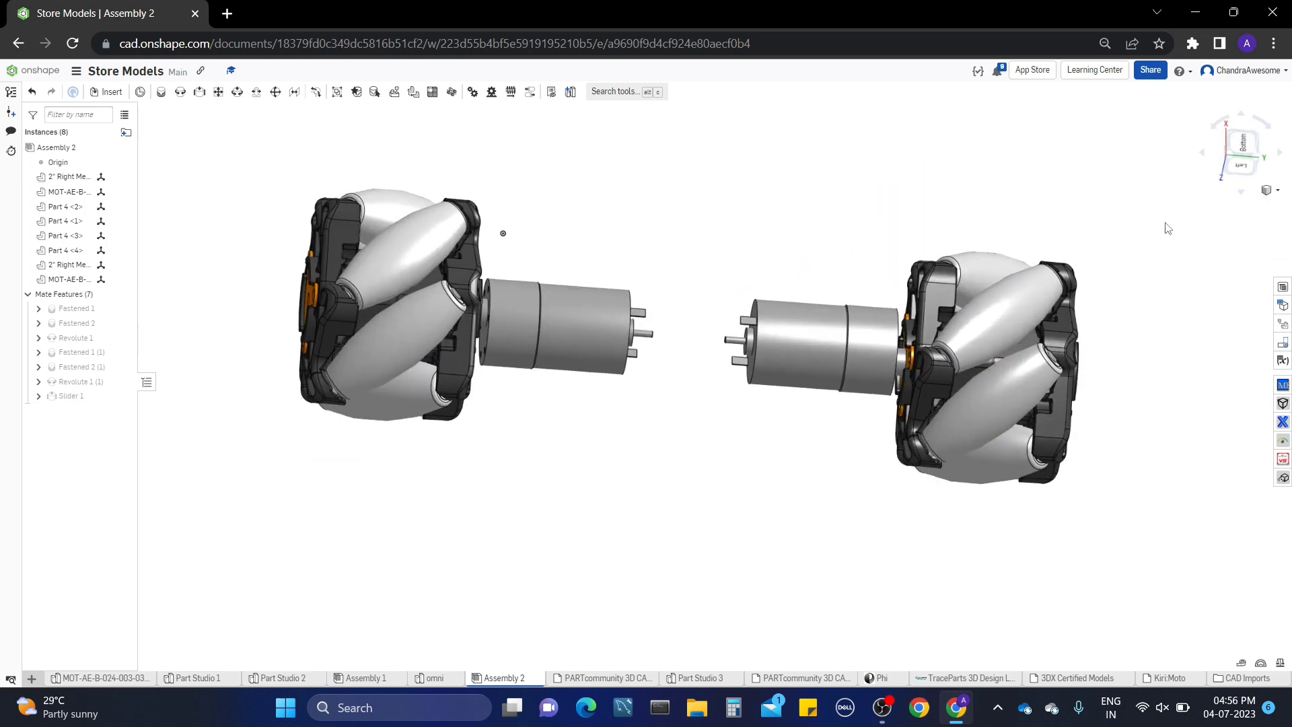
pyautogui.click(1243, 144)
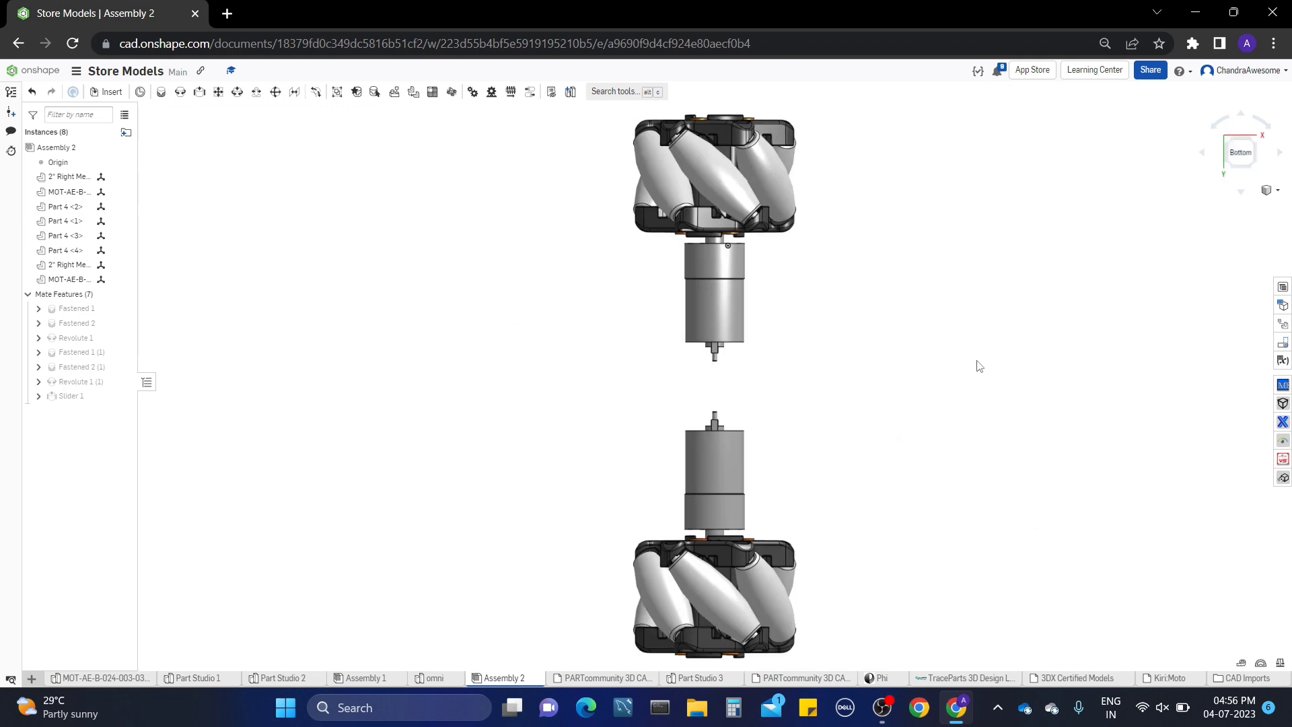
pyautogui.moveTo(740, 421); pyautogui.dragTo(840, 413, button='right')
pyautogui.scroll(4, 791, 454)
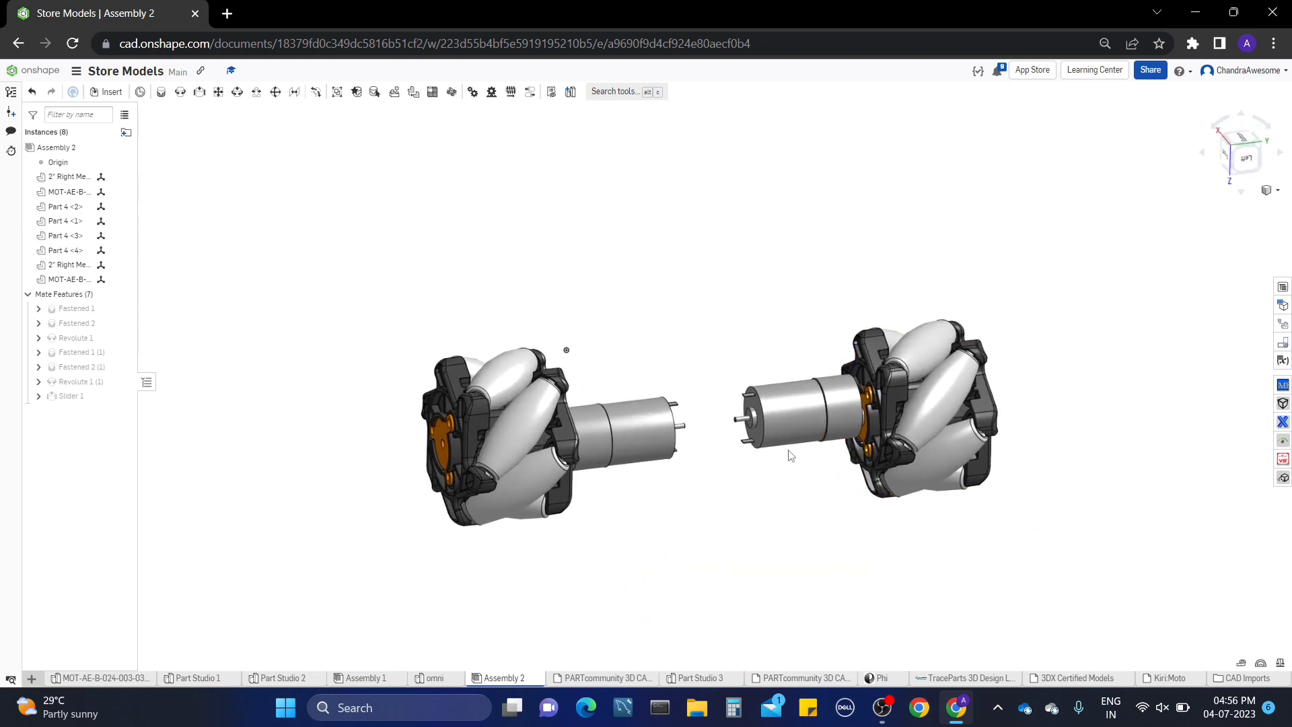
pyautogui.scroll(2, 791, 455)
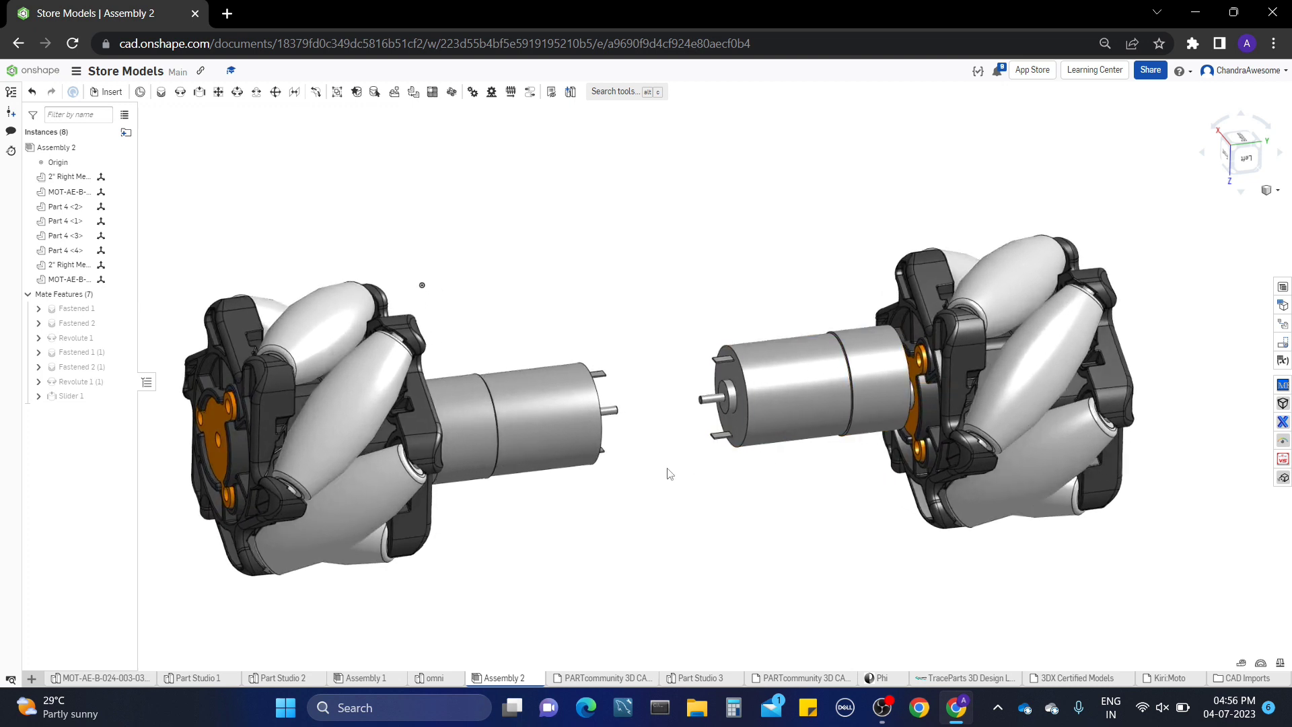
pyautogui.moveTo(669, 469); pyautogui.dragTo(648, 530, button='right')
pyautogui.scroll(-3, 649, 530)
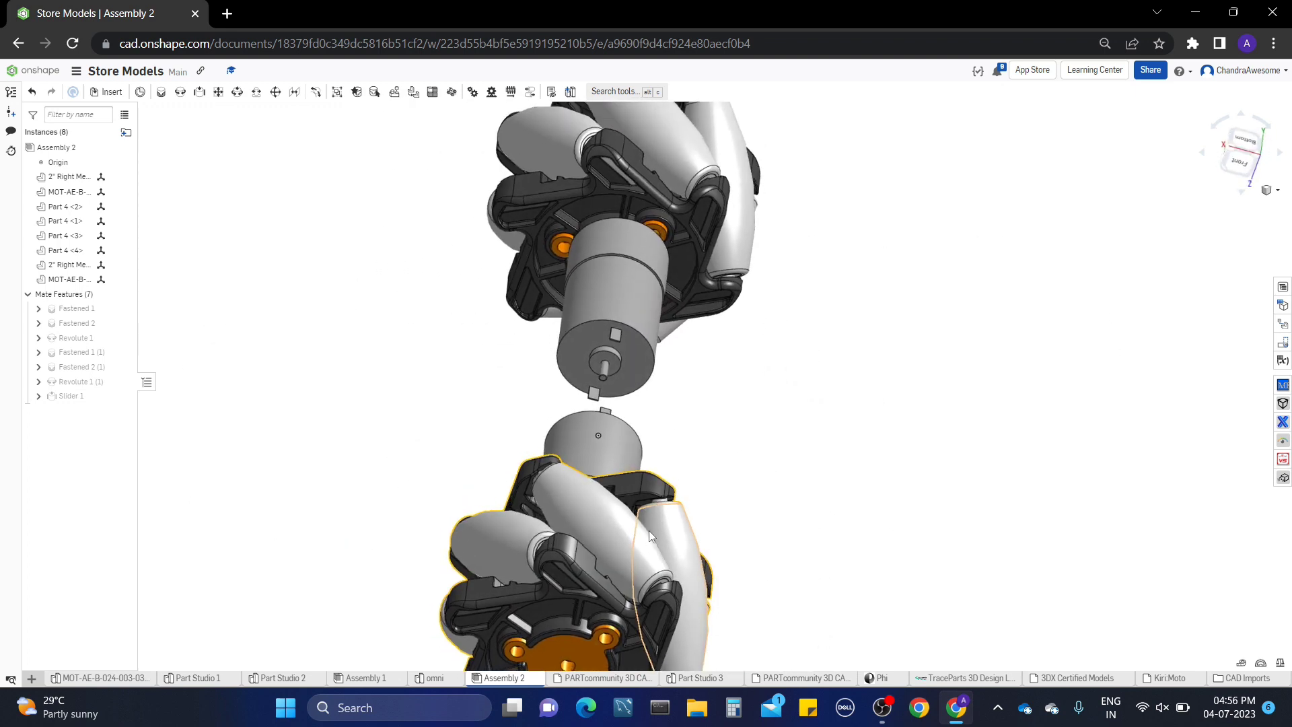
pyautogui.scroll(2, 763, 365)
pyautogui.scroll(-2, 763, 365)
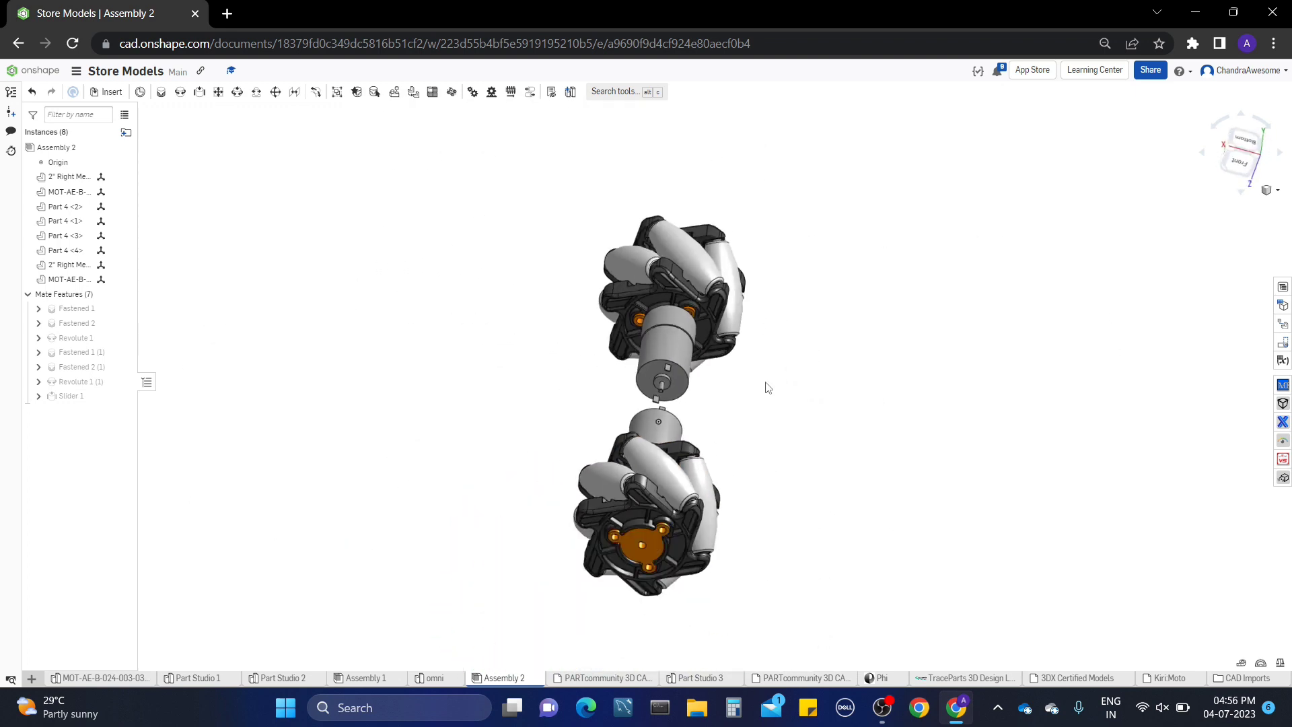
# Copy all instances of both wheel units and paste a duplicate pair beside the originals in Assembly 2
pyautogui.moveTo(764, 384); pyautogui.dragTo(698, 401, button='right')
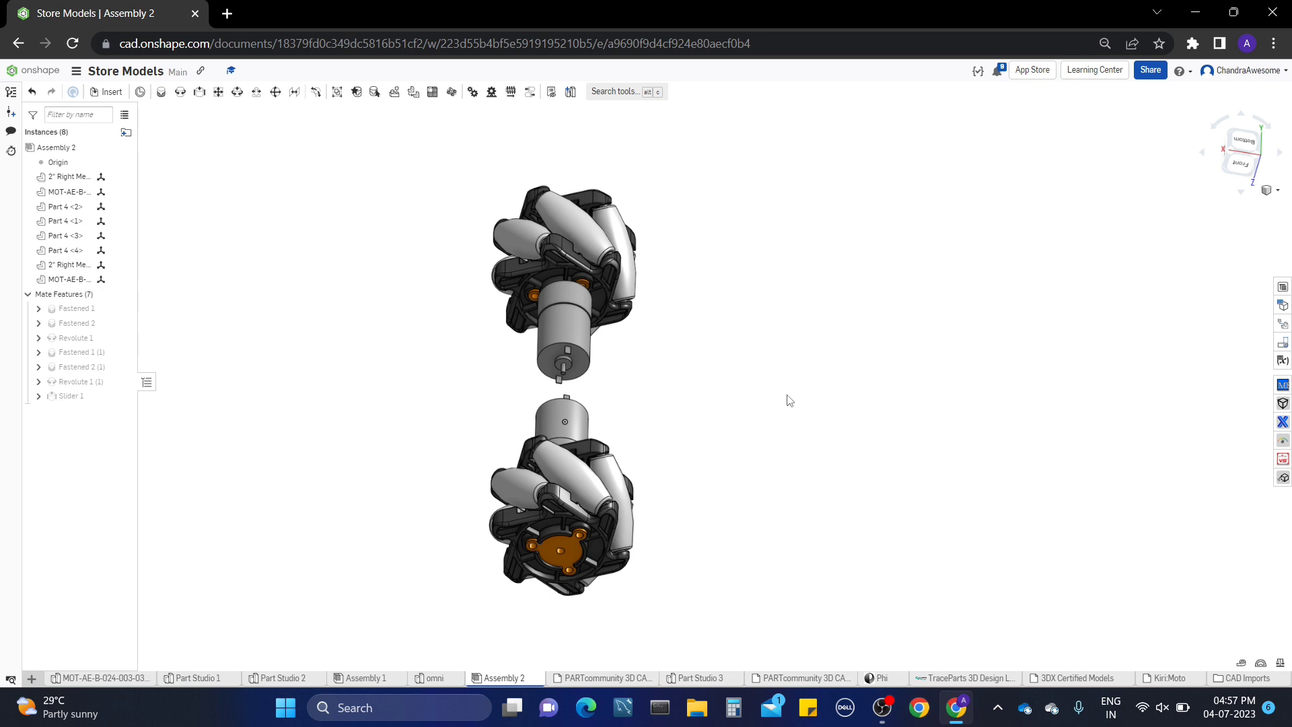
pyautogui.moveTo(408, 175); pyautogui.dragTo(717, 615)
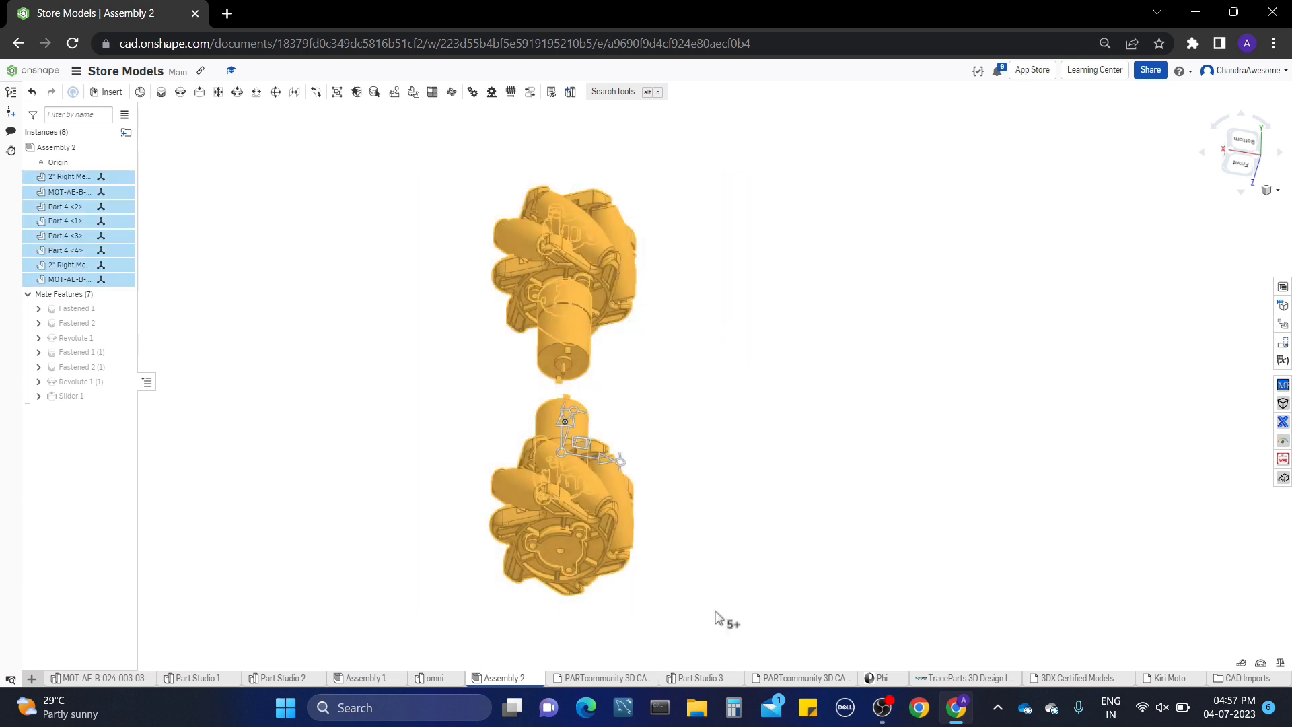
pyautogui.rightClick(778, 307)
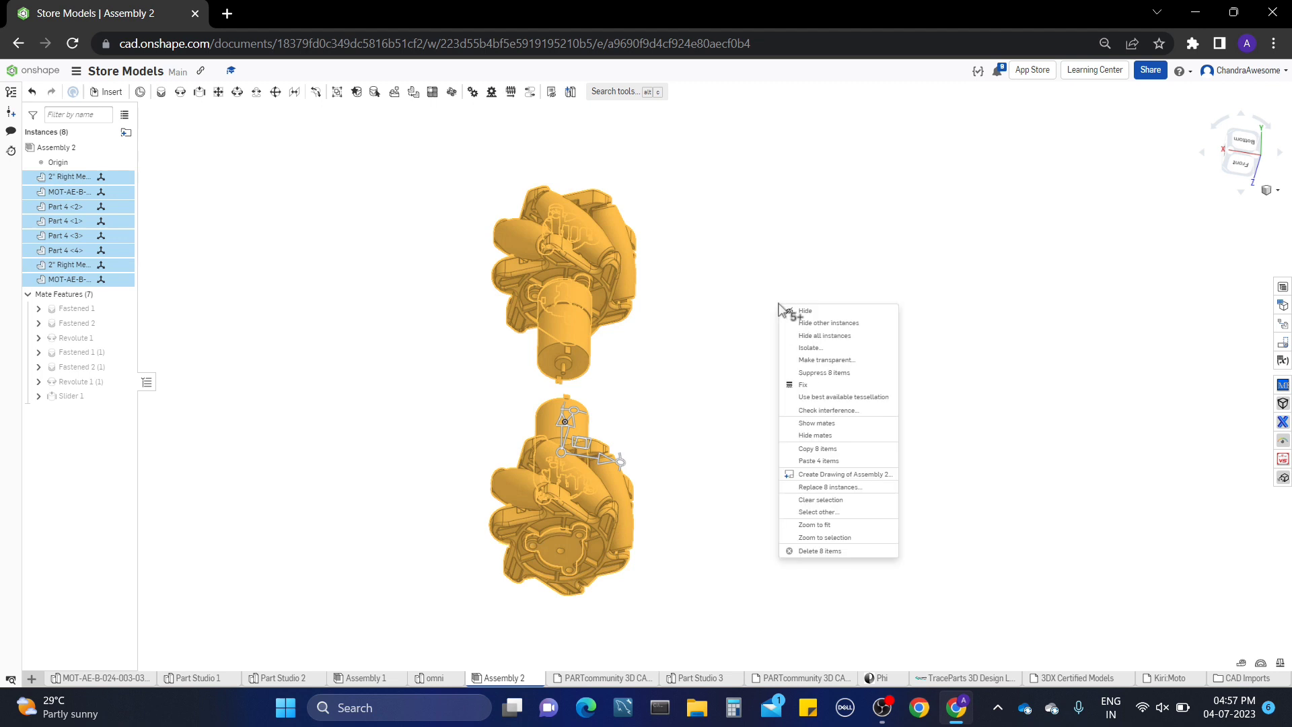
pyautogui.click(873, 449)
pyautogui.rightClick(901, 264)
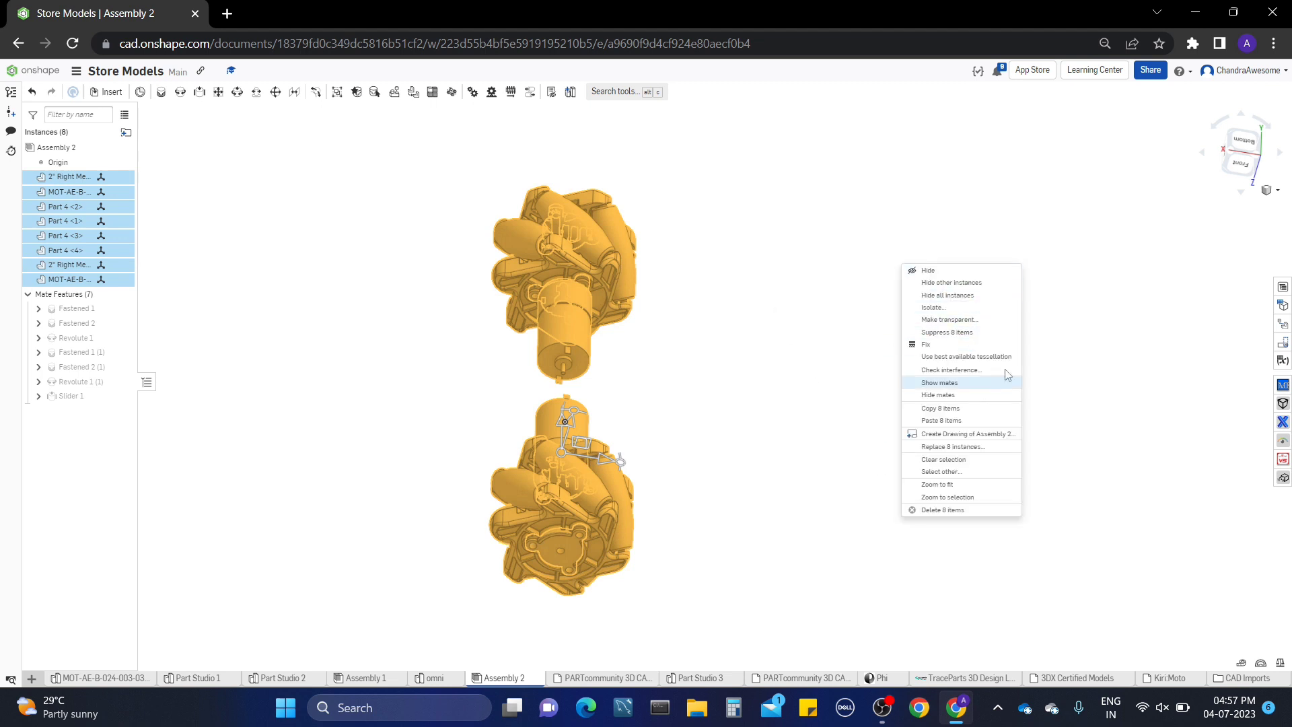
pyautogui.click(1099, 269)
pyautogui.click(1095, 266)
pyautogui.rightClick(789, 241)
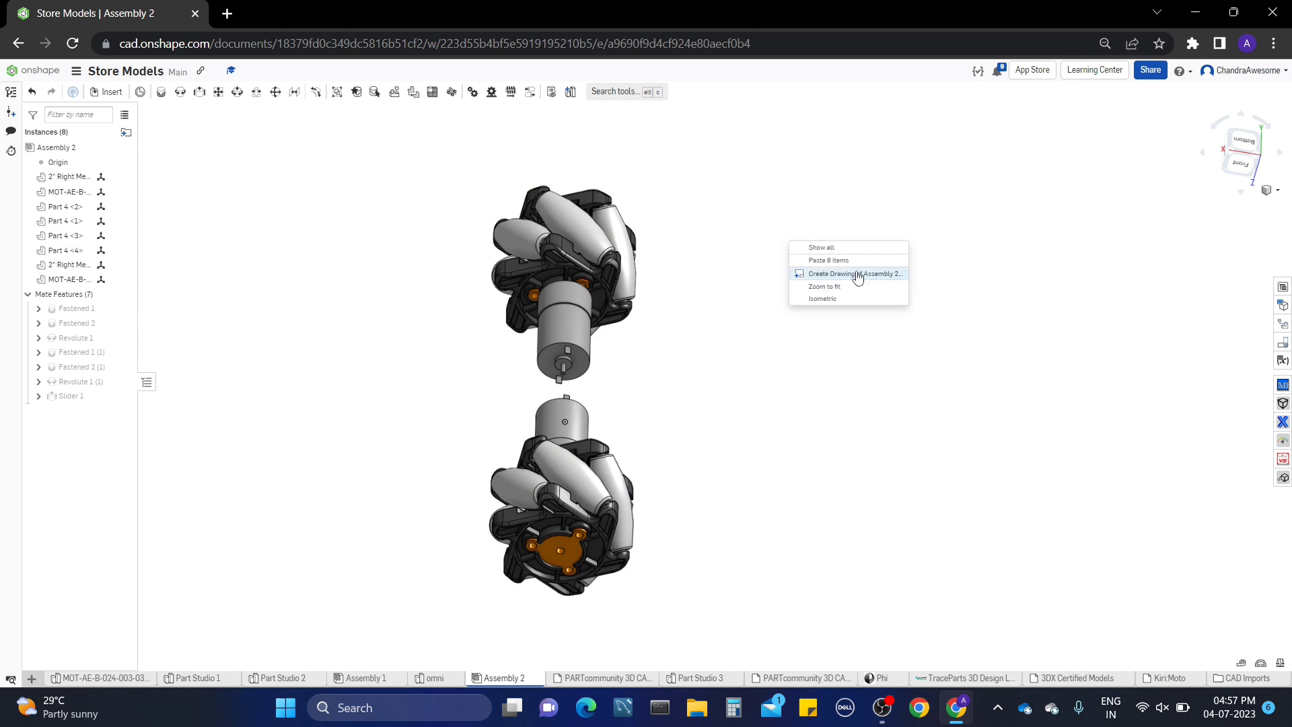
pyautogui.click(860, 261)
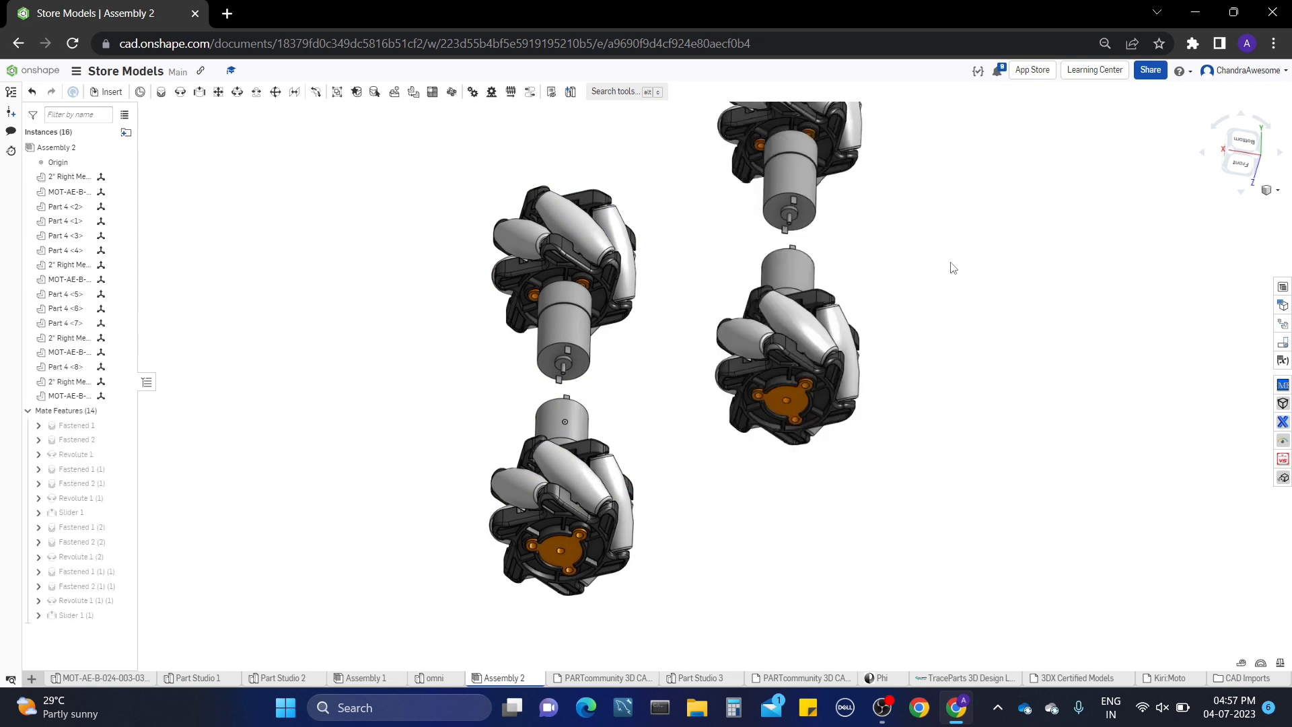
# Move the pasted wheel pair level with the original pair and slide its two units apart along their shared axis
pyautogui.moveTo(785, 193); pyautogui.dragTo(927, 483)
pyautogui.moveTo(911, 373); pyautogui.dragTo(904, 461)
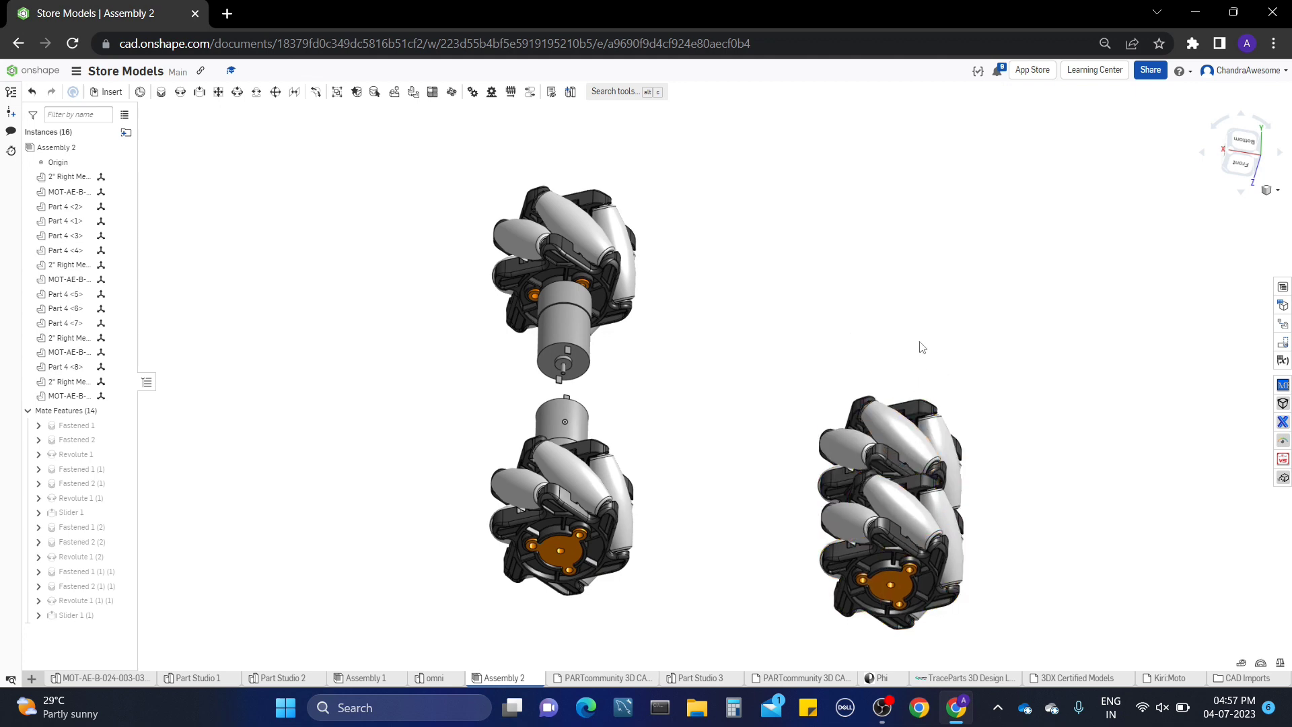
pyautogui.moveTo(920, 342); pyautogui.dragTo(933, 250)
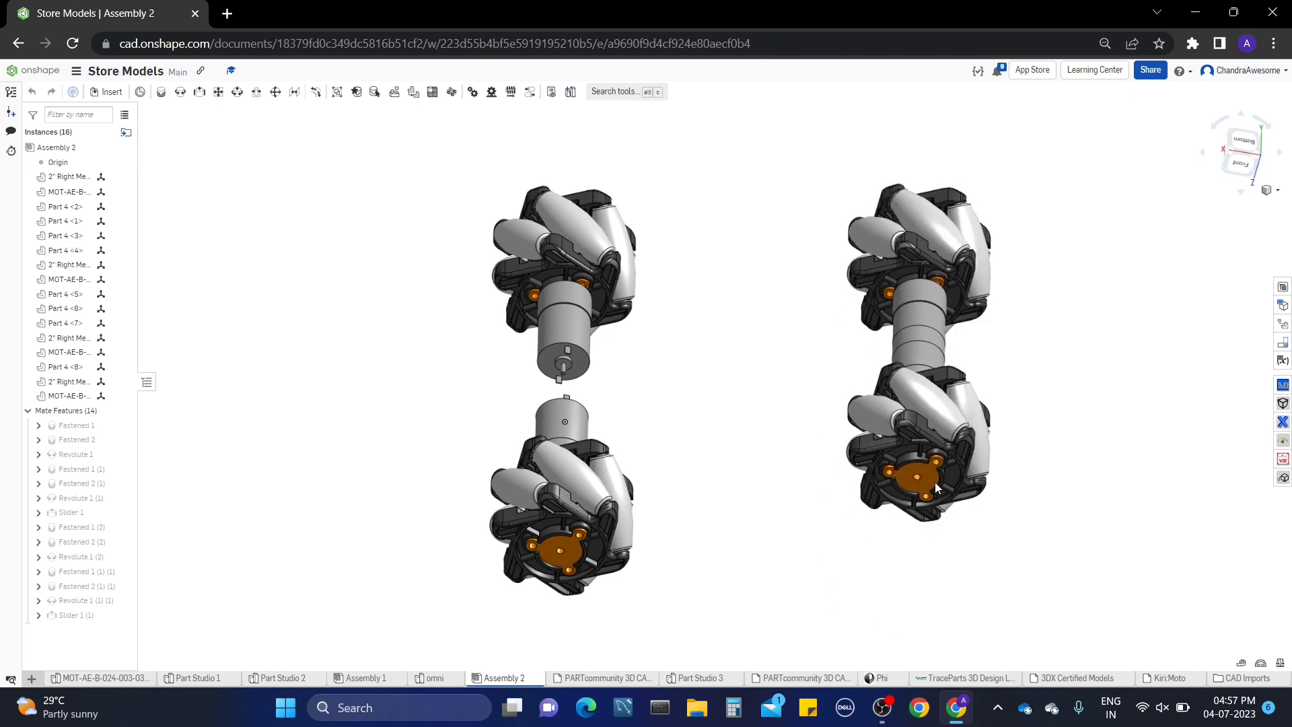
pyautogui.moveTo(935, 483); pyautogui.dragTo(940, 592)
pyautogui.moveTo(711, 388); pyautogui.dragTo(718, 350, button='middle')
pyautogui.moveTo(718, 350); pyautogui.dragTo(696, 327, button='right')
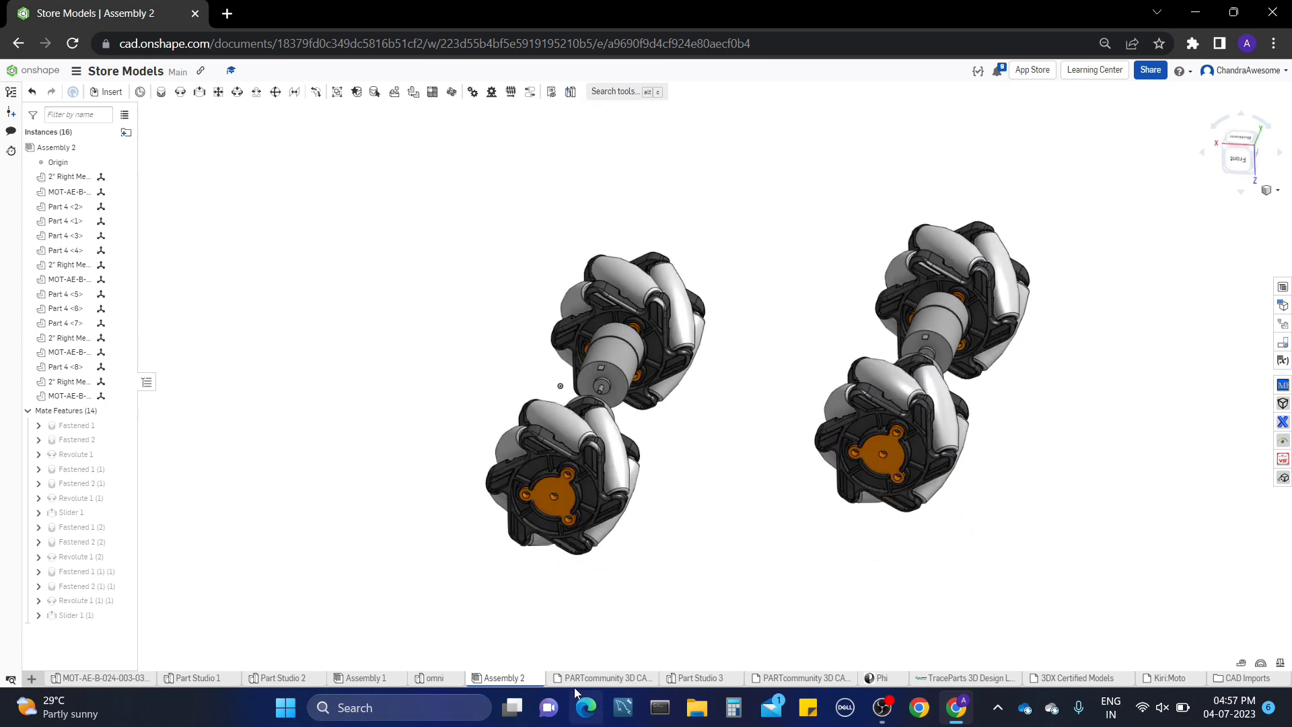
# Open Assembly 1 and examine how the finished chassis holds the four motors and mecanum wheels
pyautogui.click(363, 678)
pyautogui.moveTo(709, 459); pyautogui.dragTo(647, 453, button='right')
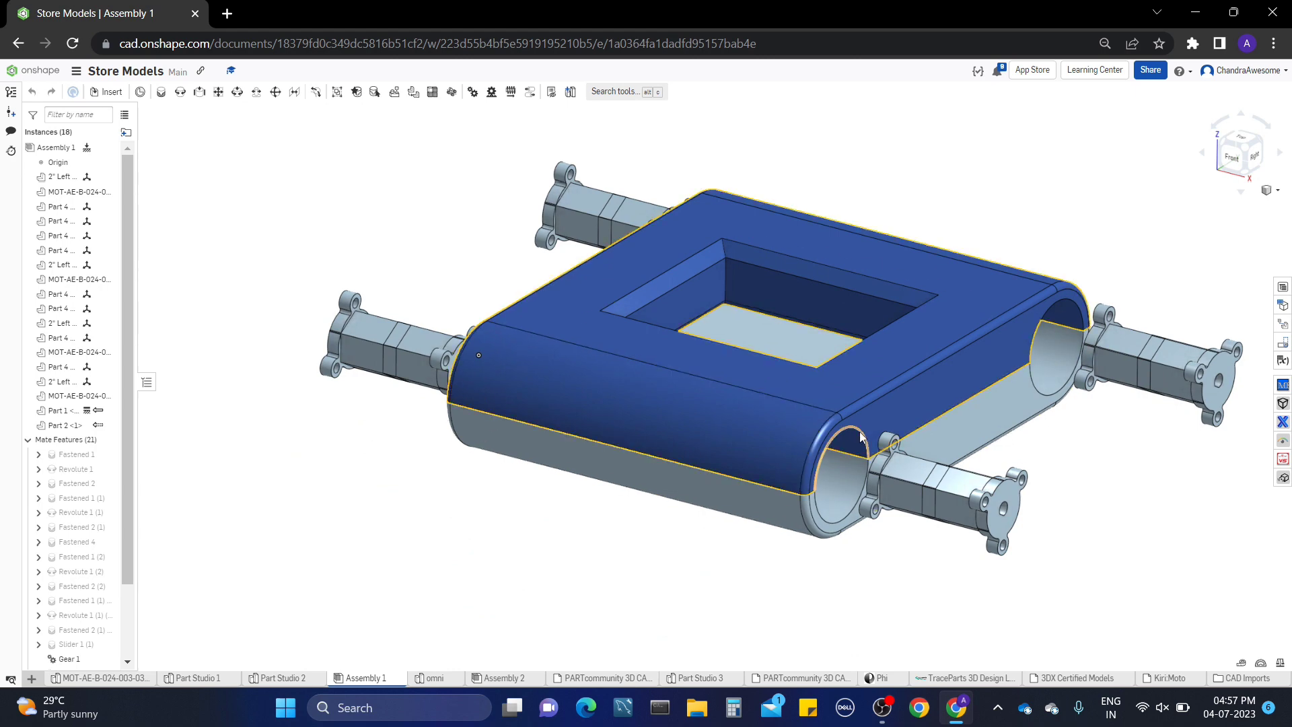
pyautogui.moveTo(863, 453); pyautogui.dragTo(927, 428, button='right')
pyautogui.moveTo(932, 396); pyautogui.dragTo(941, 474, button='right')
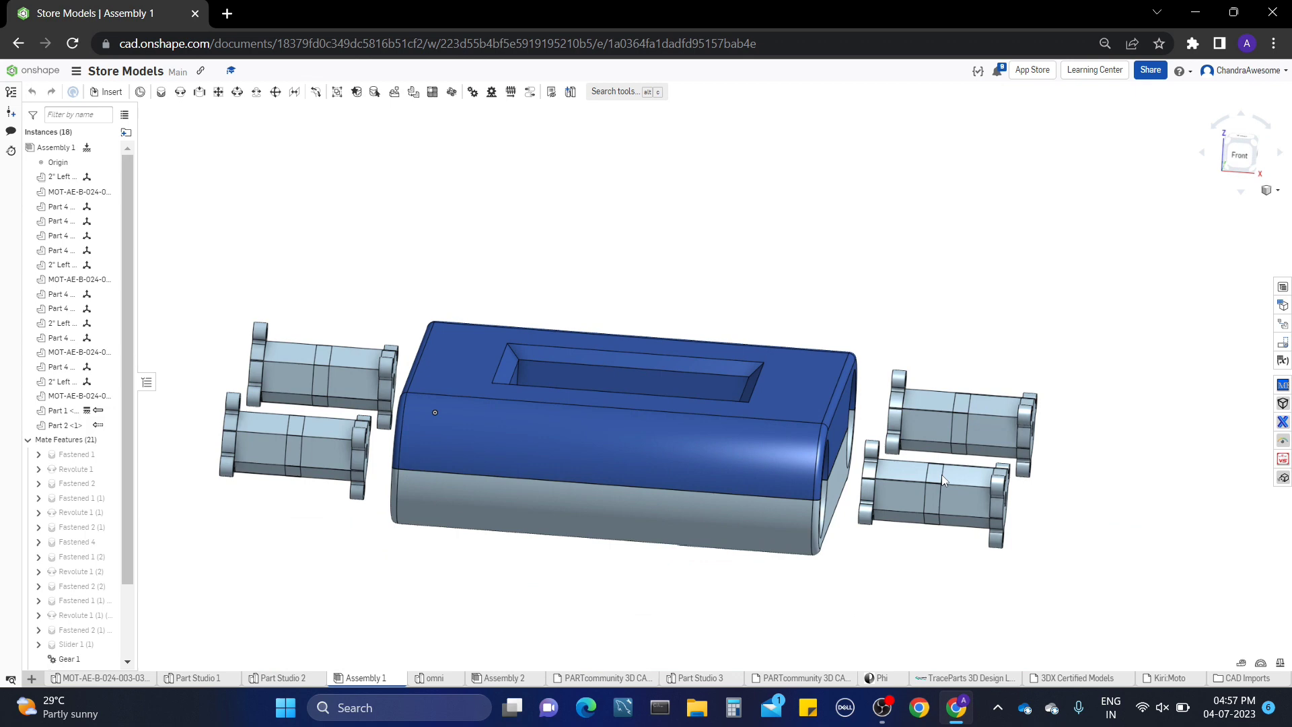
pyautogui.moveTo(941, 474); pyautogui.dragTo(919, 474, button='right')
pyautogui.scroll(-1, 737, 450)
pyautogui.moveTo(737, 449); pyautogui.dragTo(640, 419, button='middle')
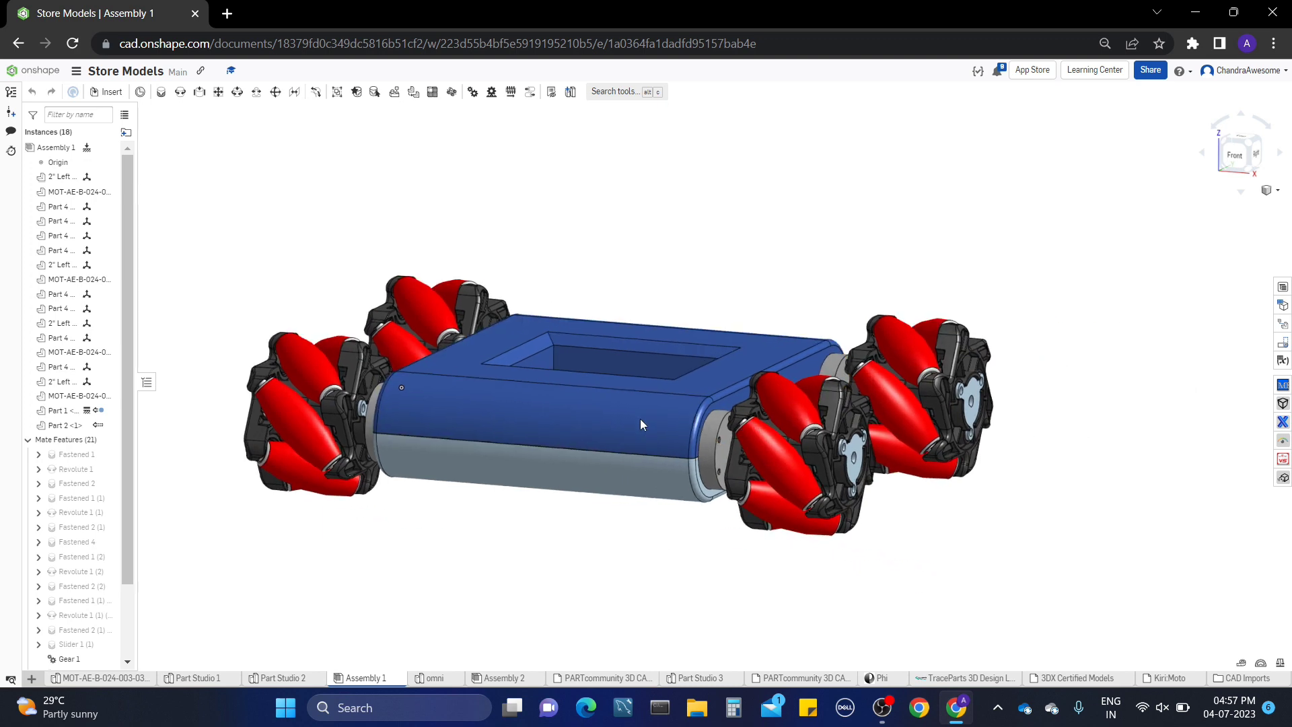
pyautogui.moveTo(640, 420); pyautogui.dragTo(714, 437, button='right')
pyautogui.scroll(2, 737, 451)
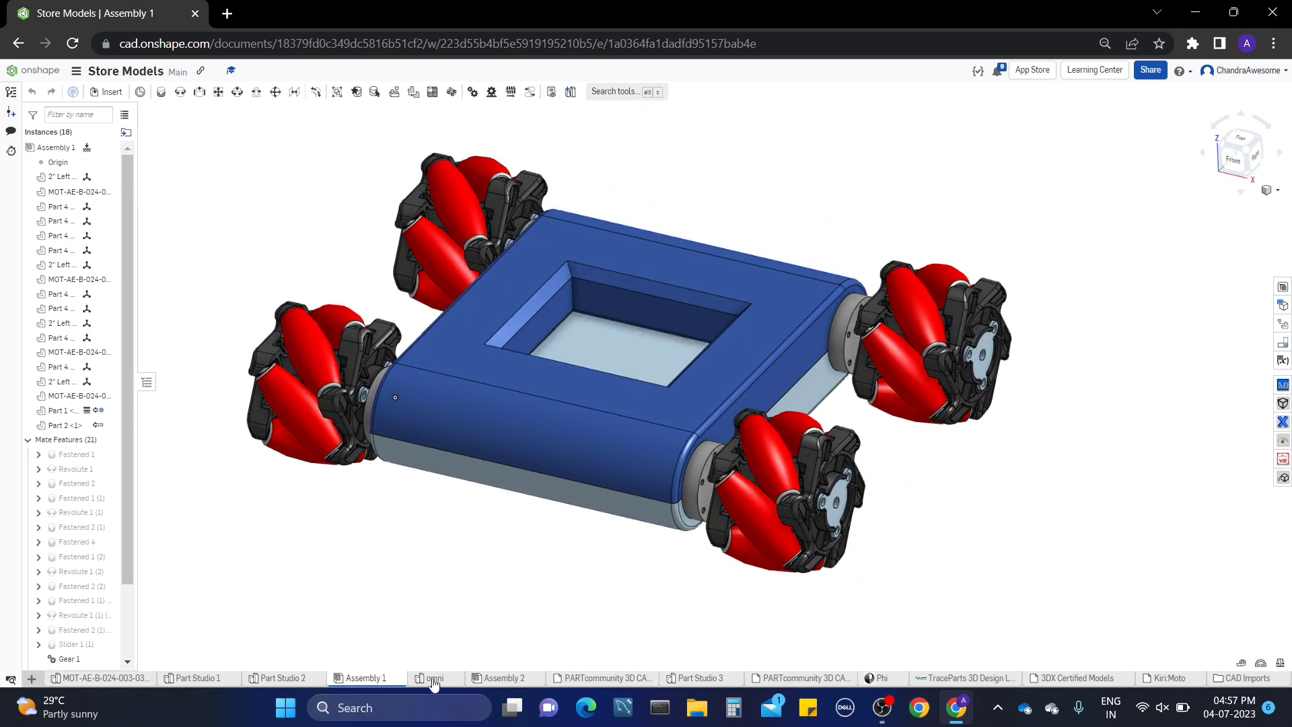
pyautogui.moveTo(434, 683)
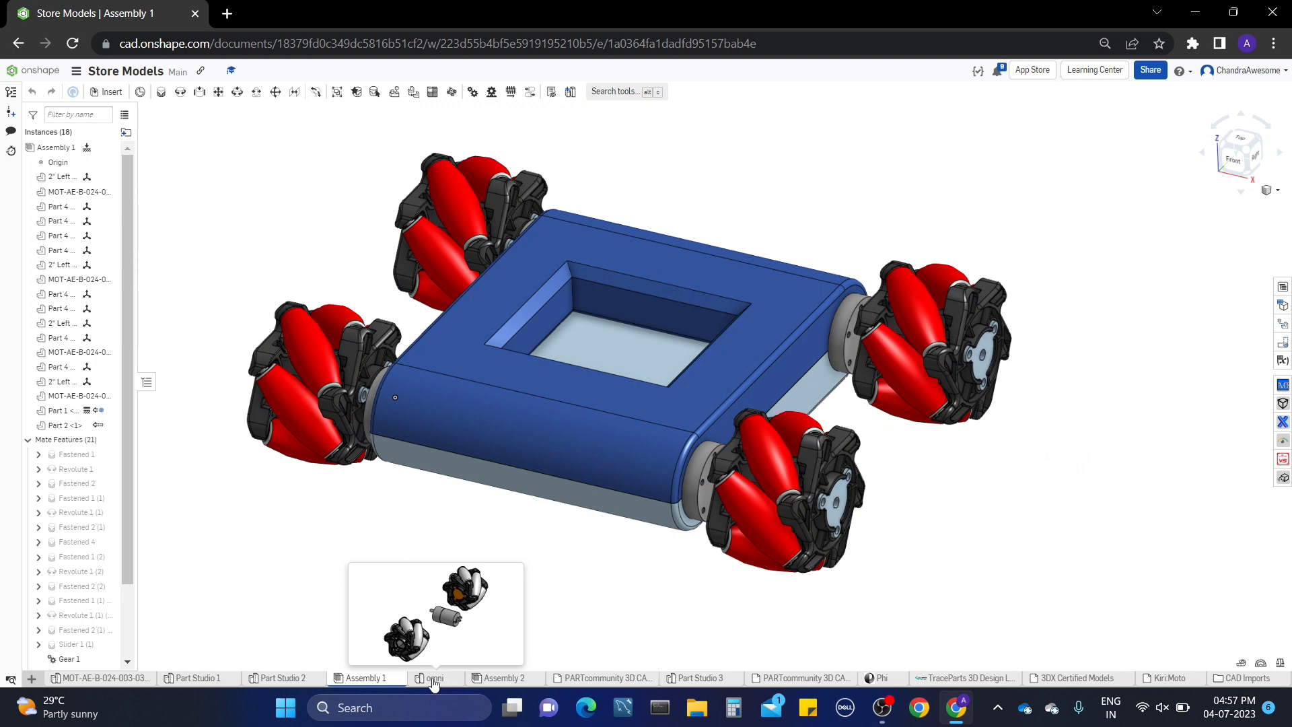
# Open the omni part studio and inspect the wheel fitted with the orange hub adapter
pyautogui.click(434, 678)
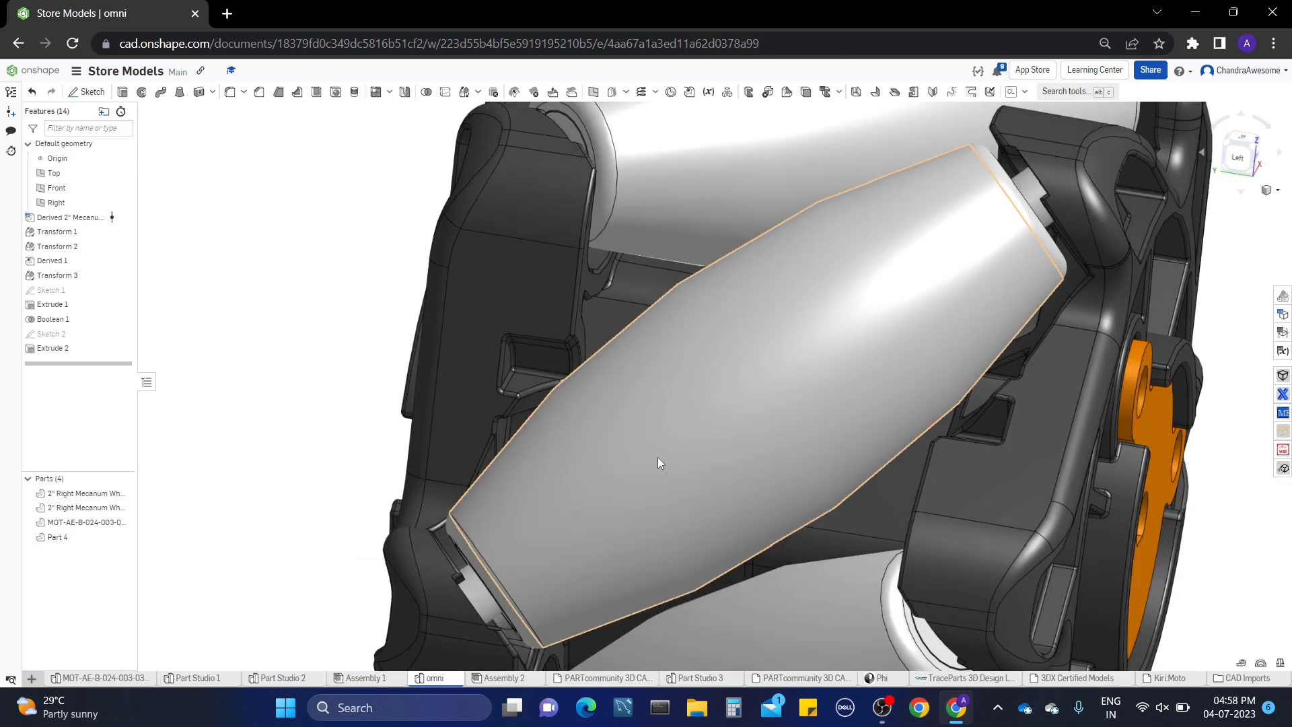
pyautogui.scroll(-10, 658, 462)
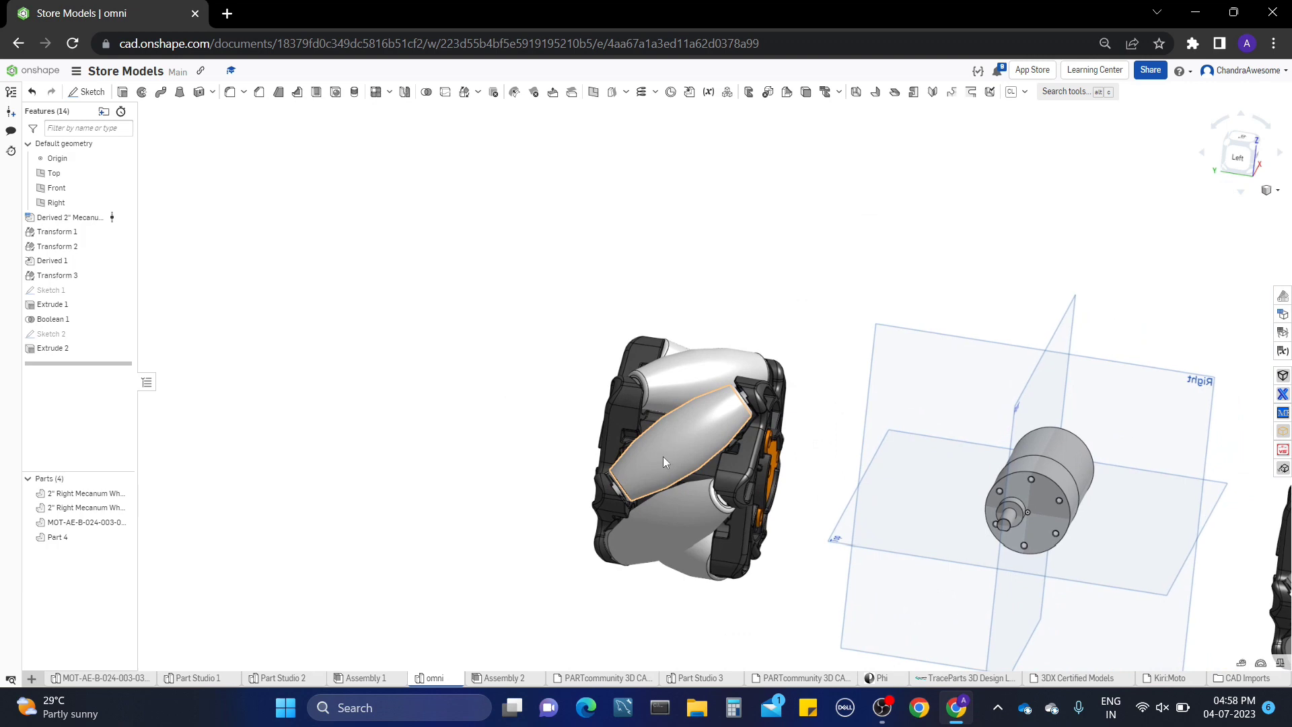
pyautogui.moveTo(1030, 503); pyautogui.dragTo(955, 507, button='right')
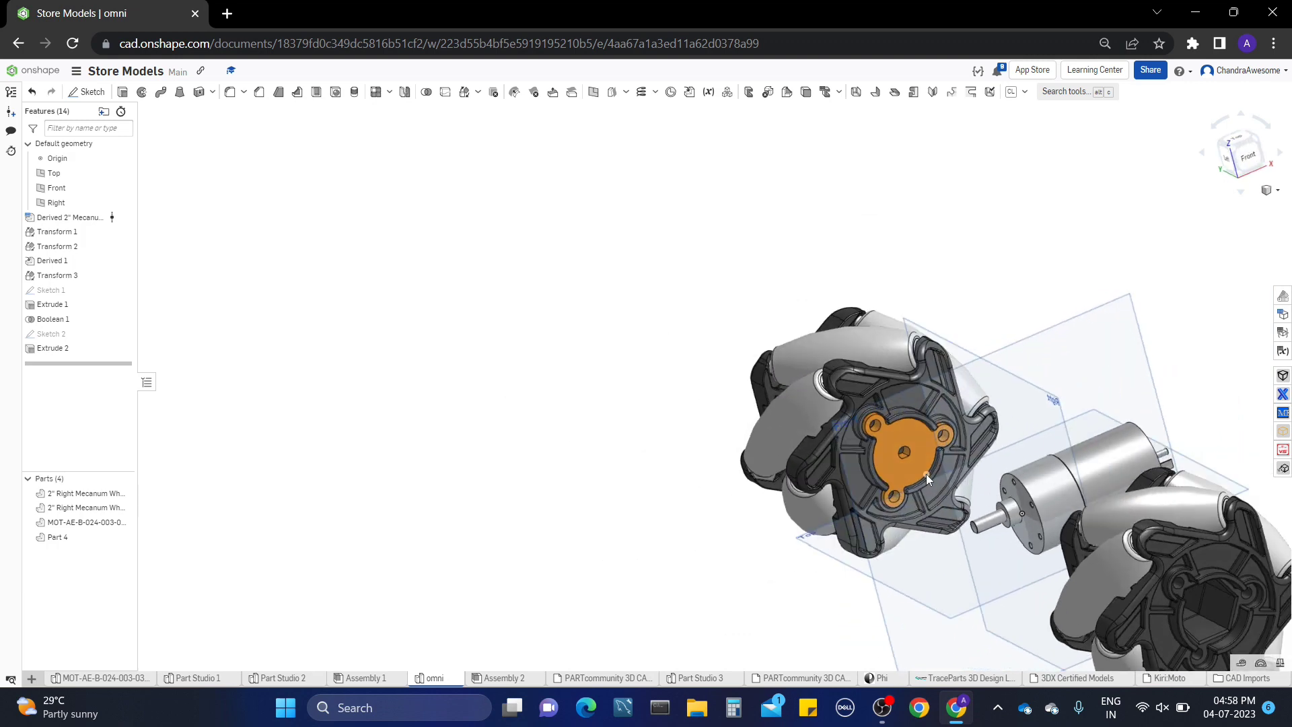
pyautogui.scroll(2, 926, 474)
pyautogui.scroll(2, 925, 474)
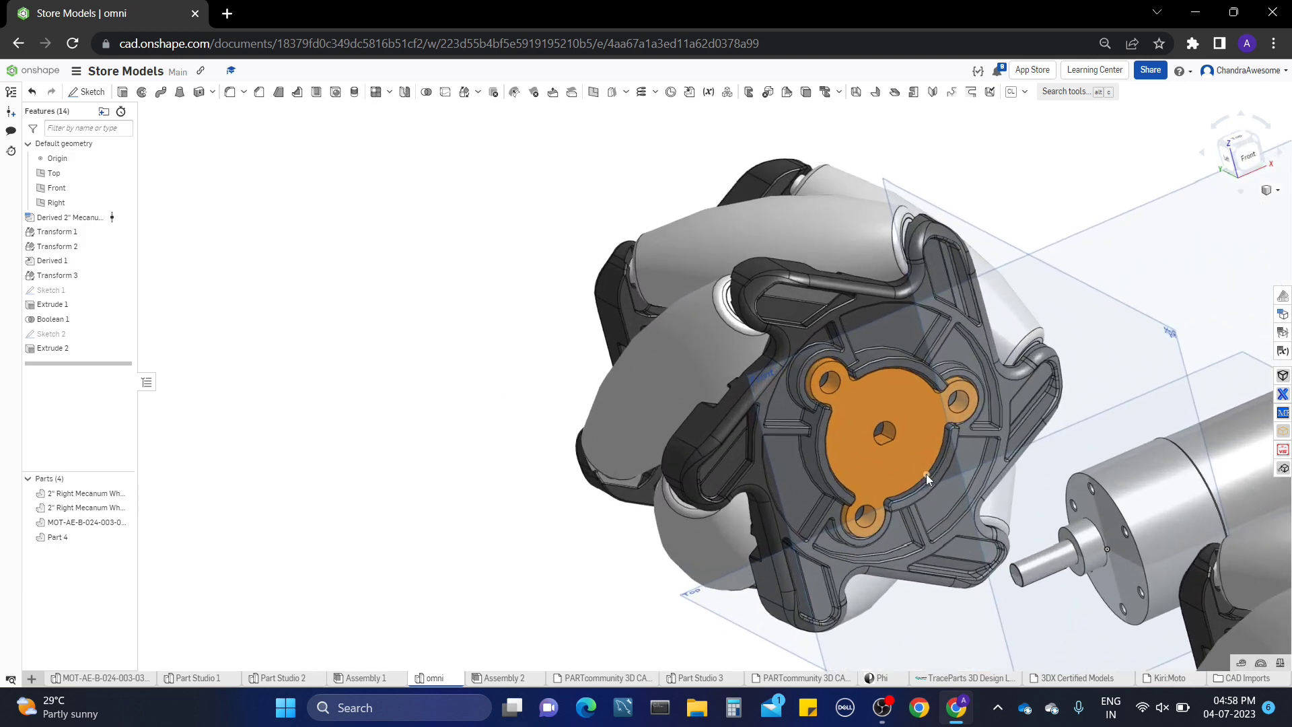
# Start a new sketch on the flat boss face around the wheel's hexagonal hub opening, viewed from the front
pyautogui.click(928, 430)
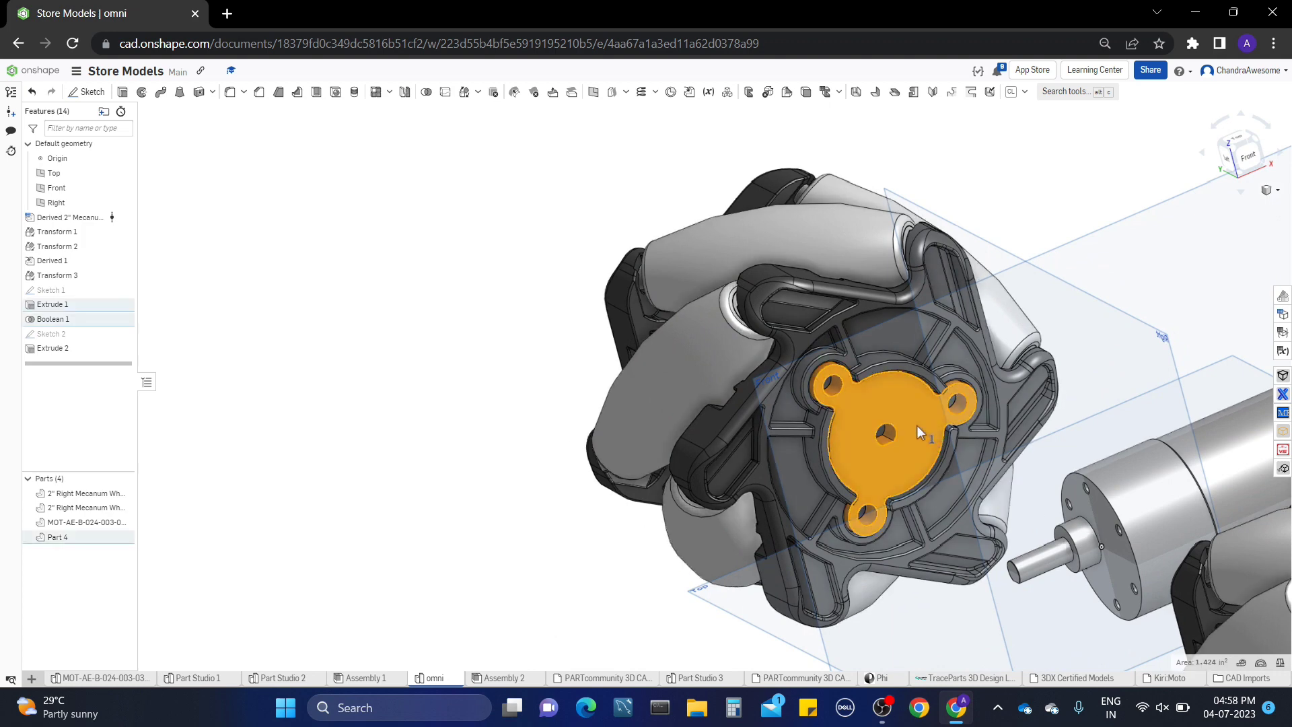
pyautogui.click(1252, 156)
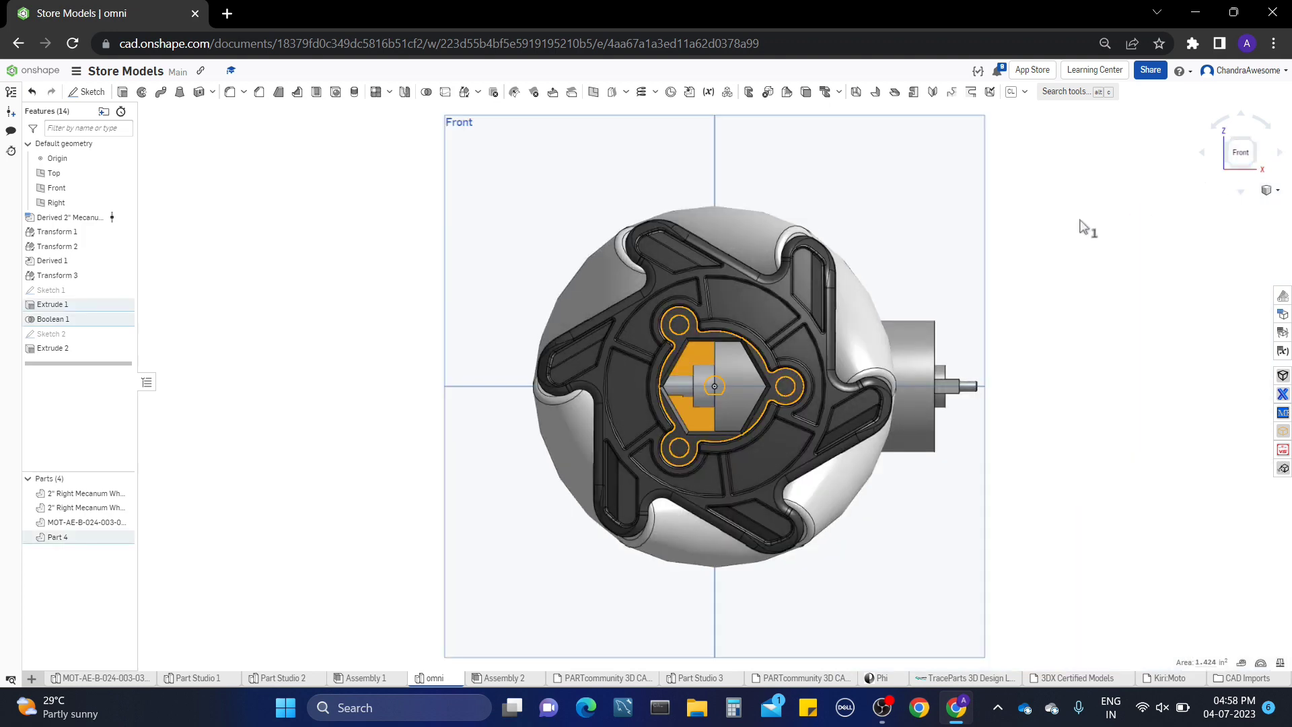
pyautogui.click(1133, 255)
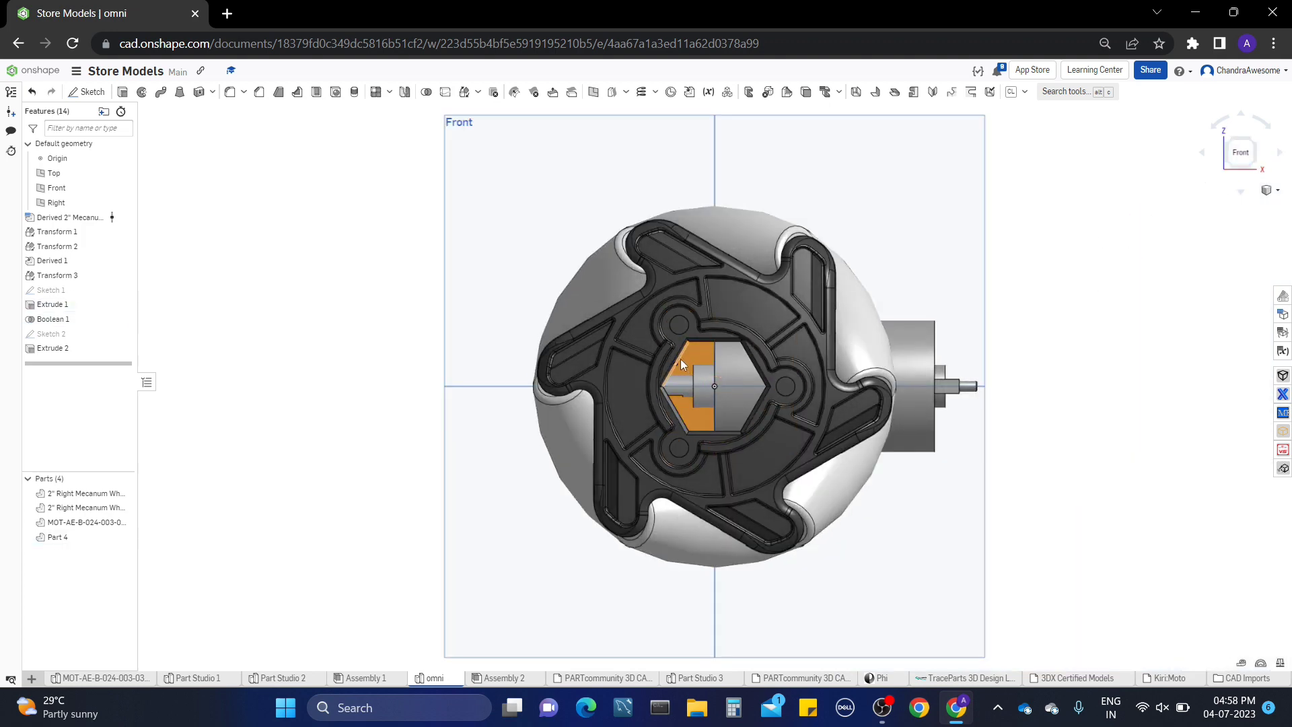
pyautogui.click(697, 357)
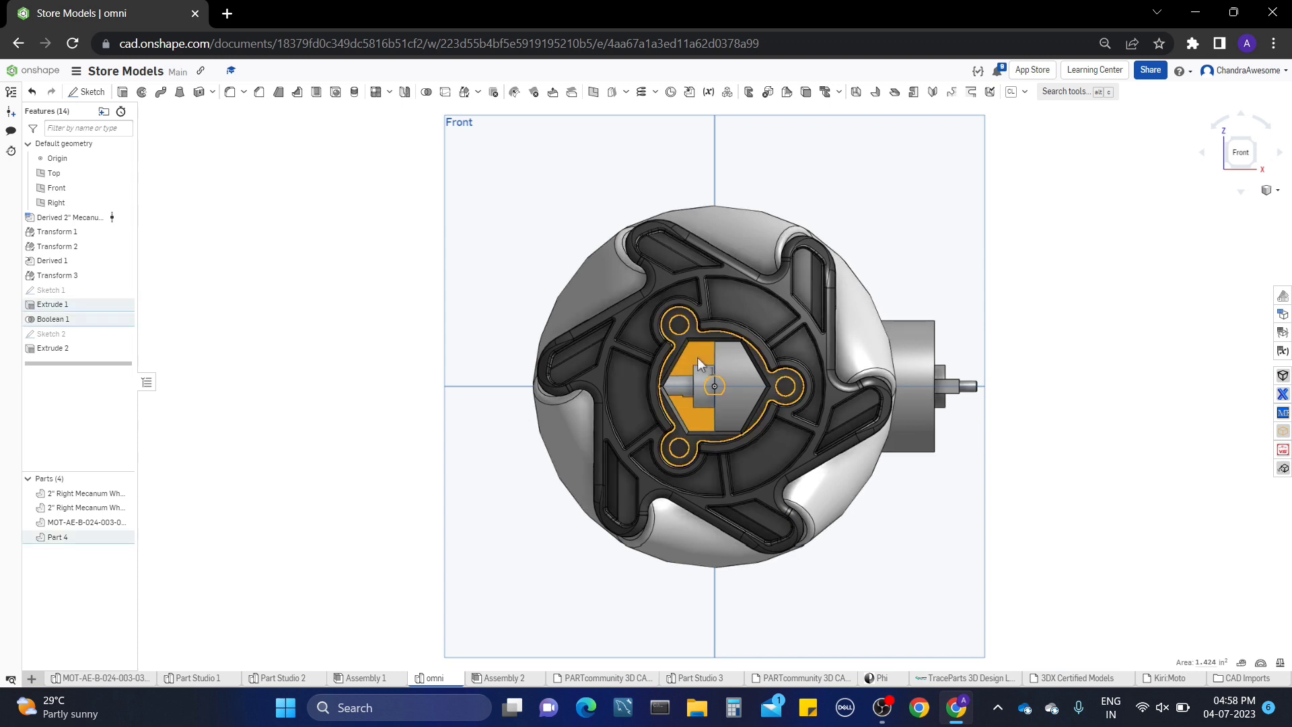
pyautogui.click(1141, 213)
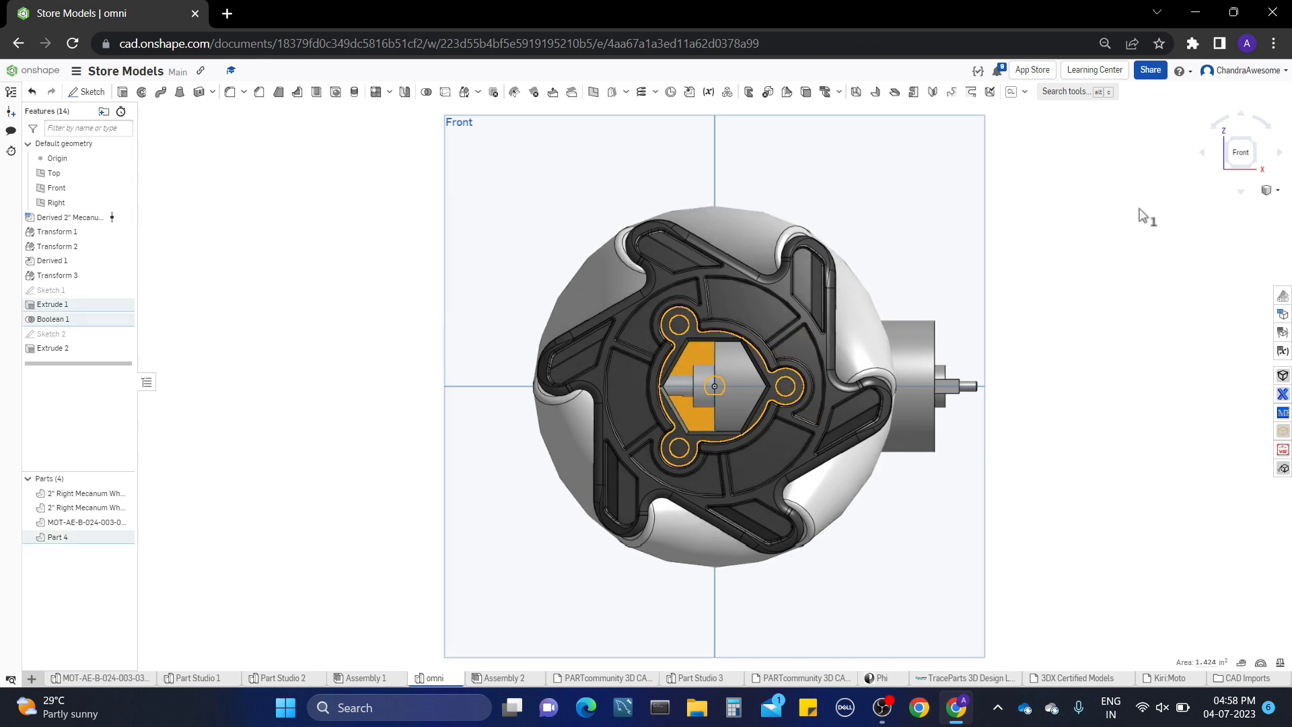
pyautogui.click(691, 332)
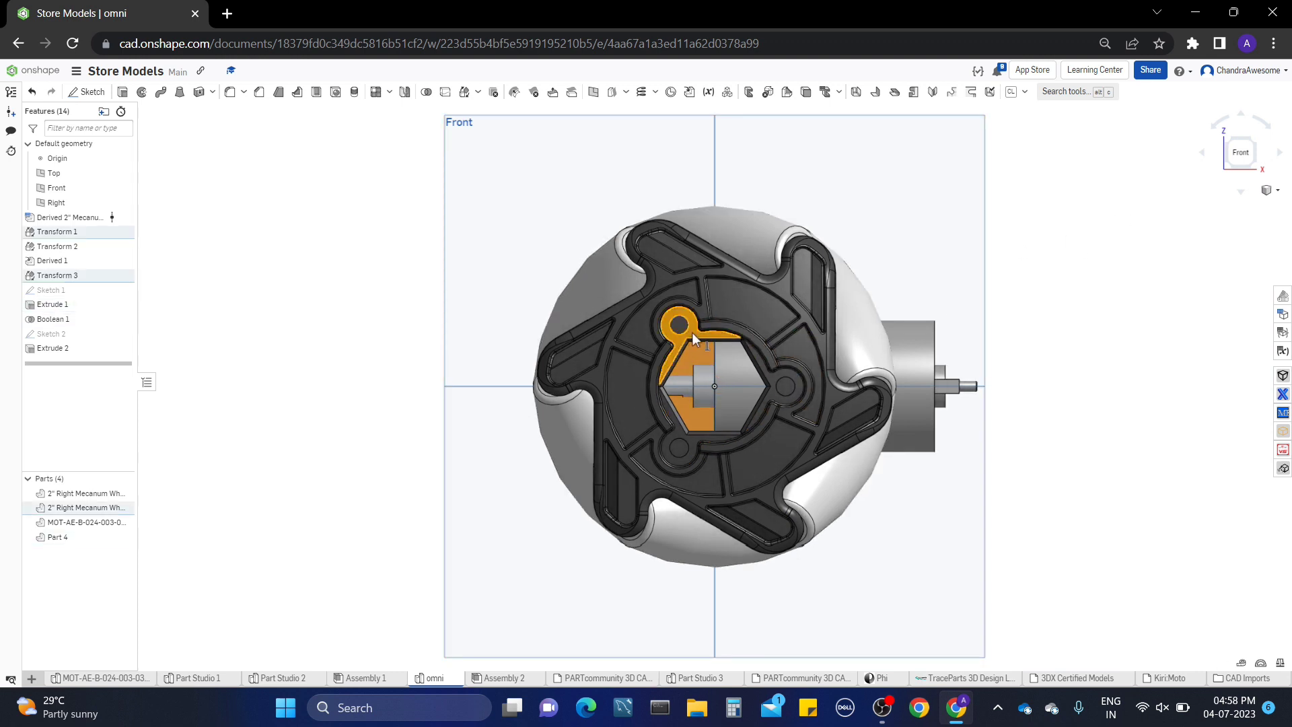
pyautogui.click(87, 92)
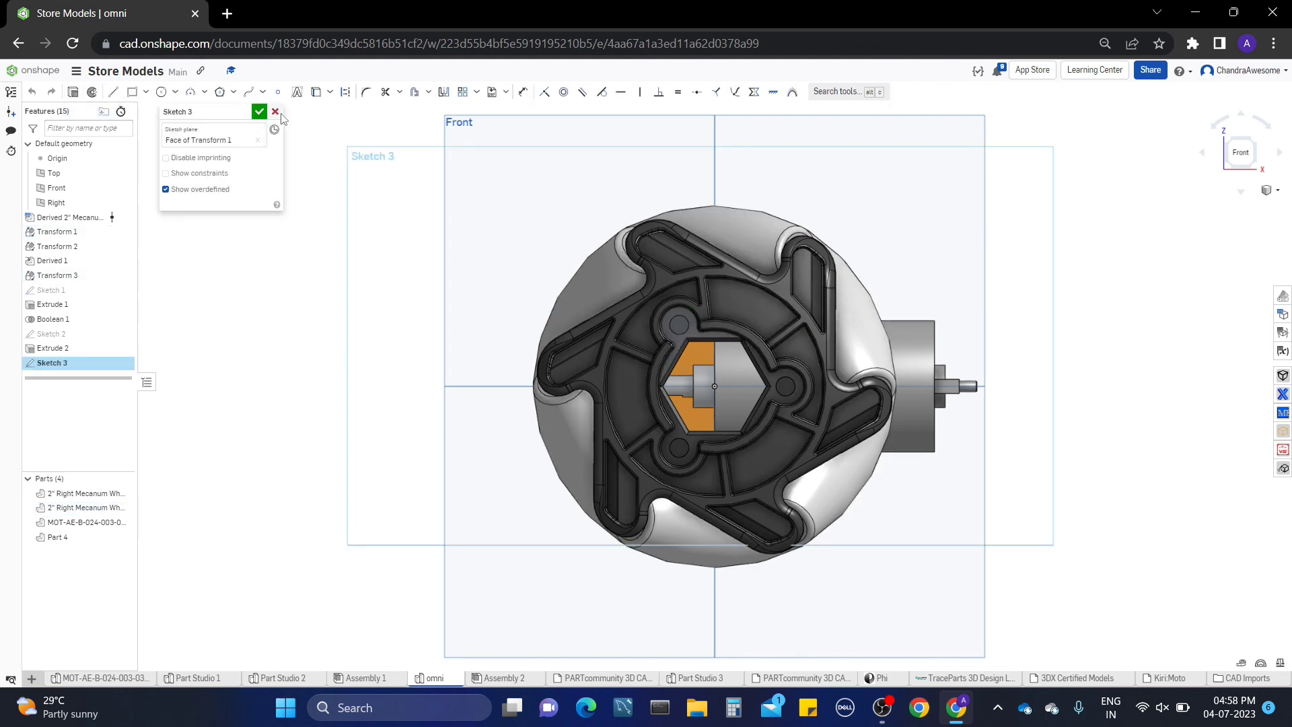
# Sketch a horizontal line from the origin at the hub centre out past the motor shaft
pyautogui.click(119, 95)
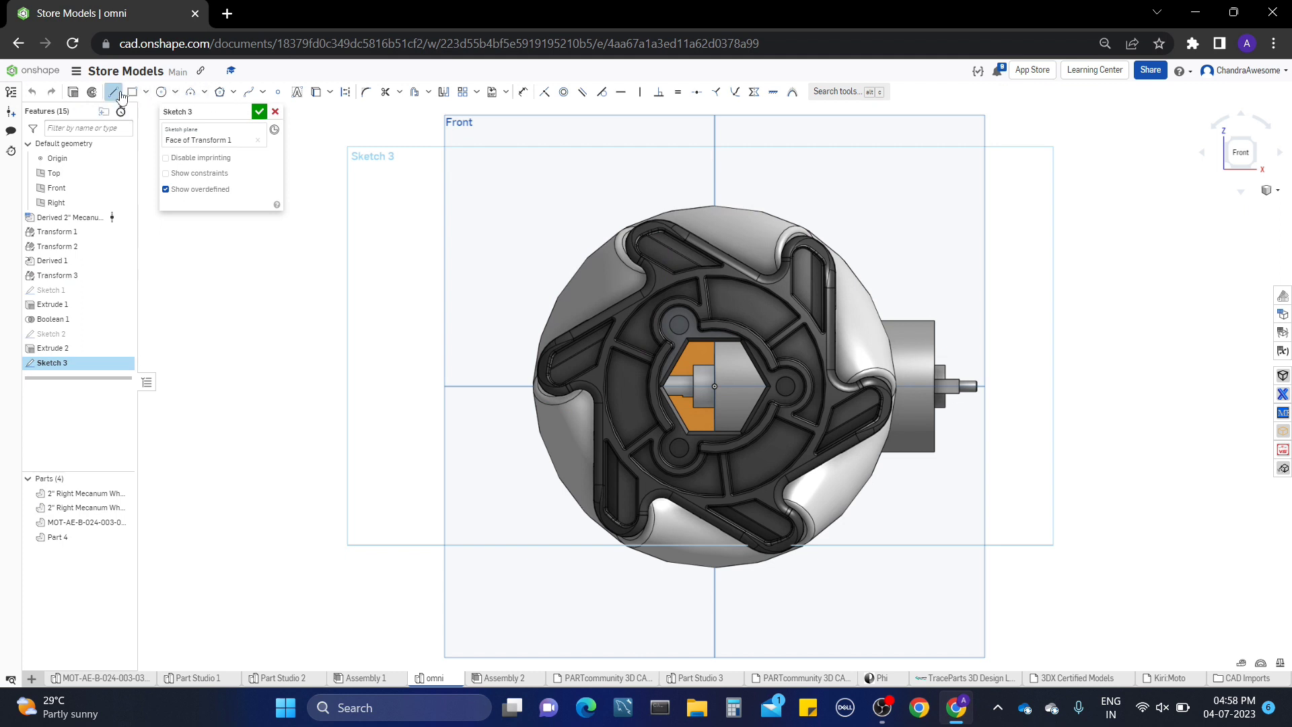
pyautogui.click(713, 385)
pyautogui.moveTo(1067, 432); pyautogui.dragTo(701, 415, button='middle')
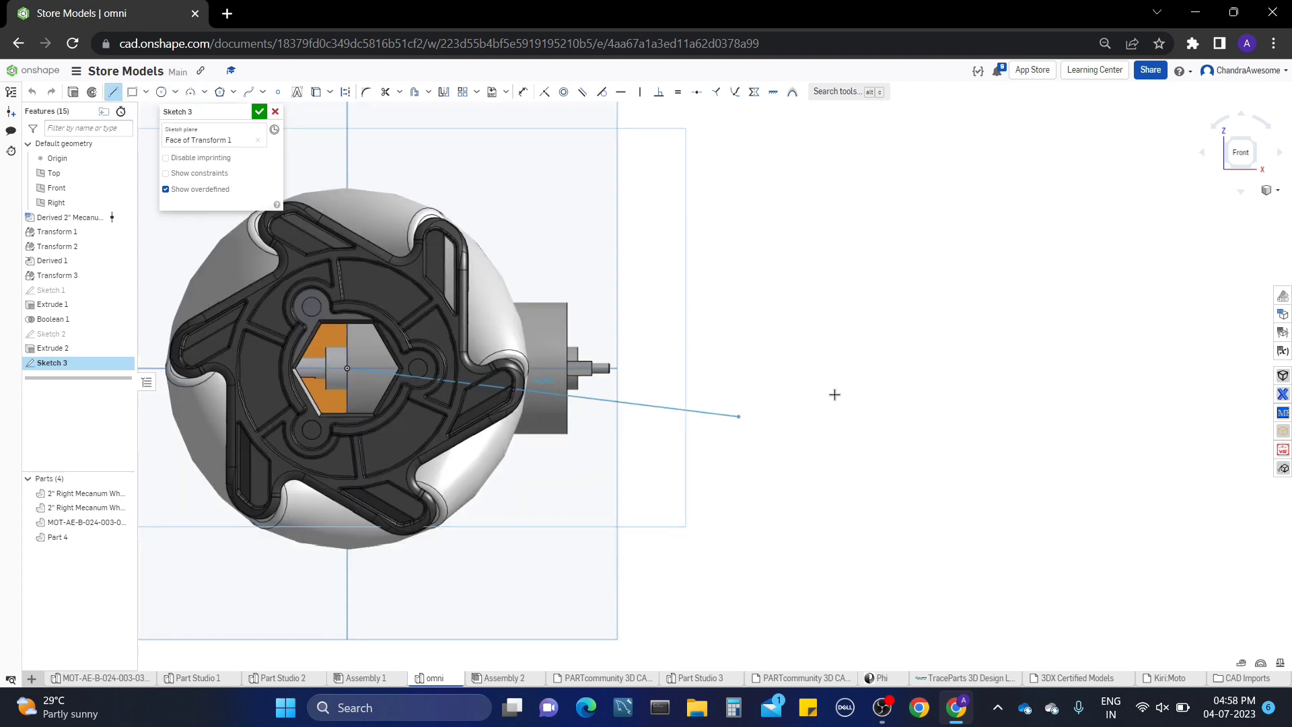
pyautogui.click(982, 368)
pyautogui.press('Escape')
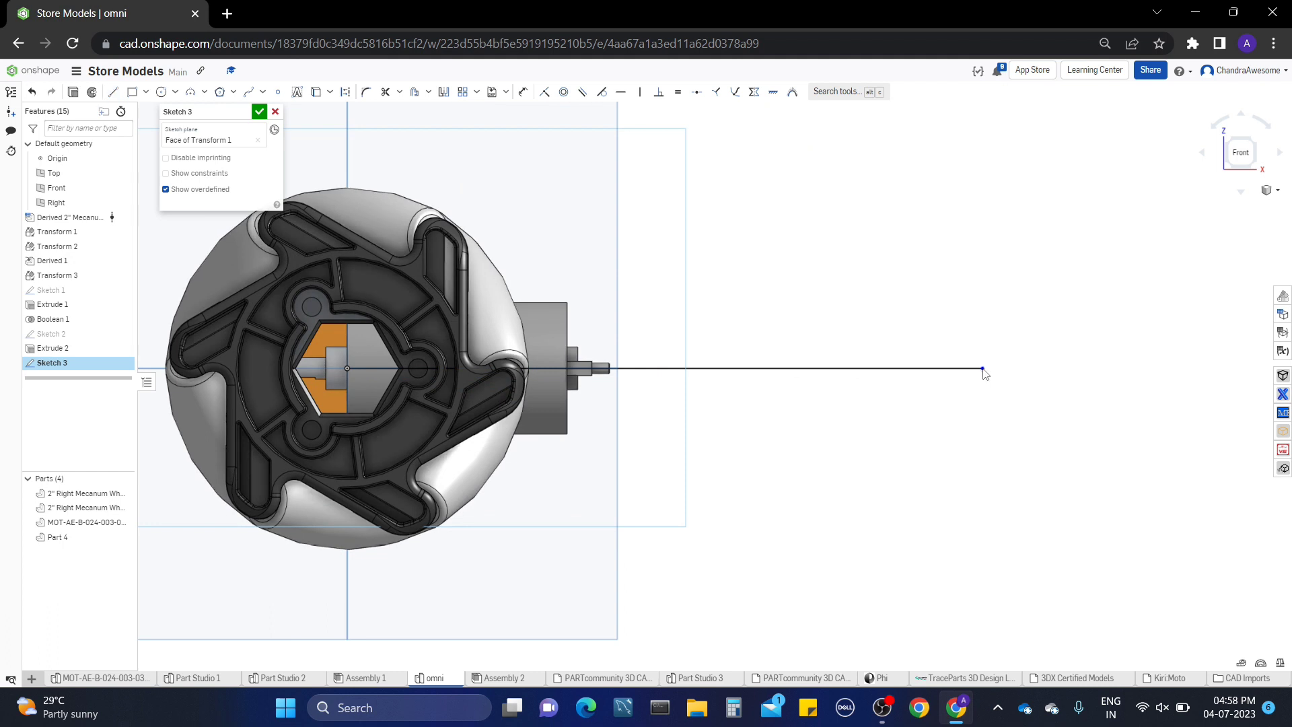
# Dimension the horizontal line running out from the hub centre to a length of 10 in
pyautogui.press('d')
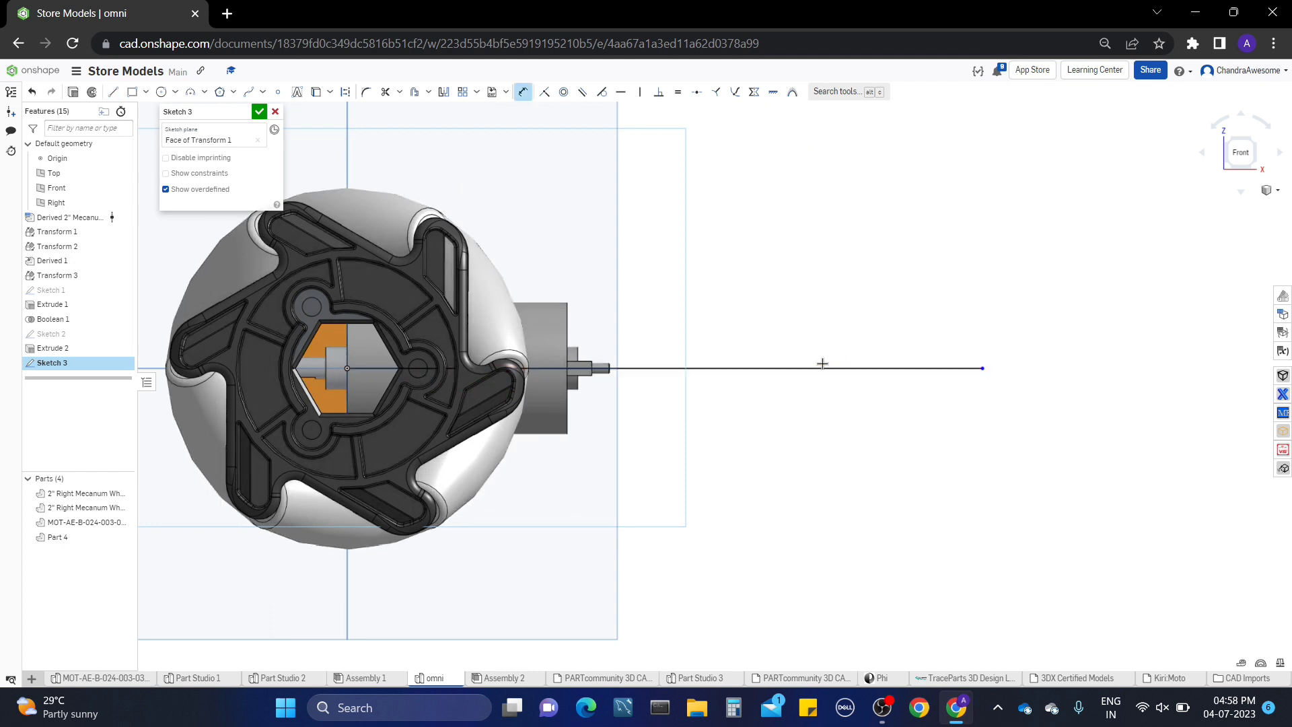
pyautogui.click(819, 368)
pyautogui.click(804, 447)
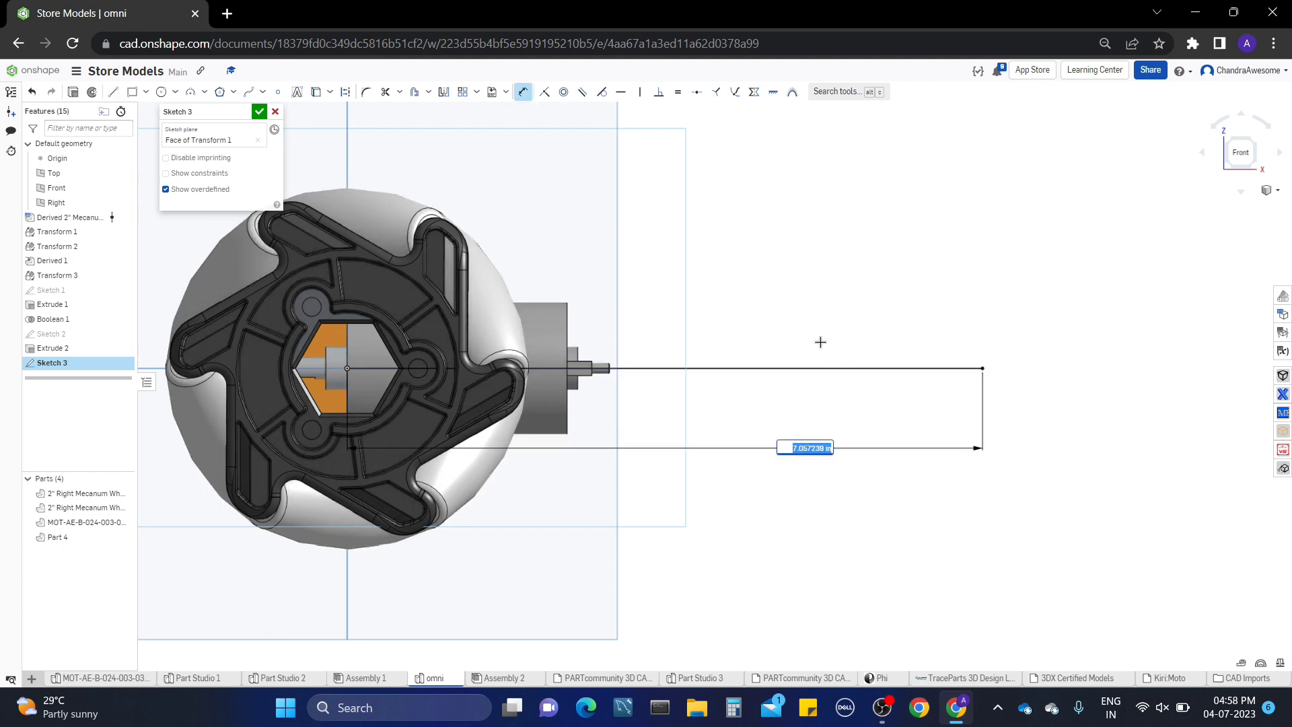
pyautogui.press('Return')
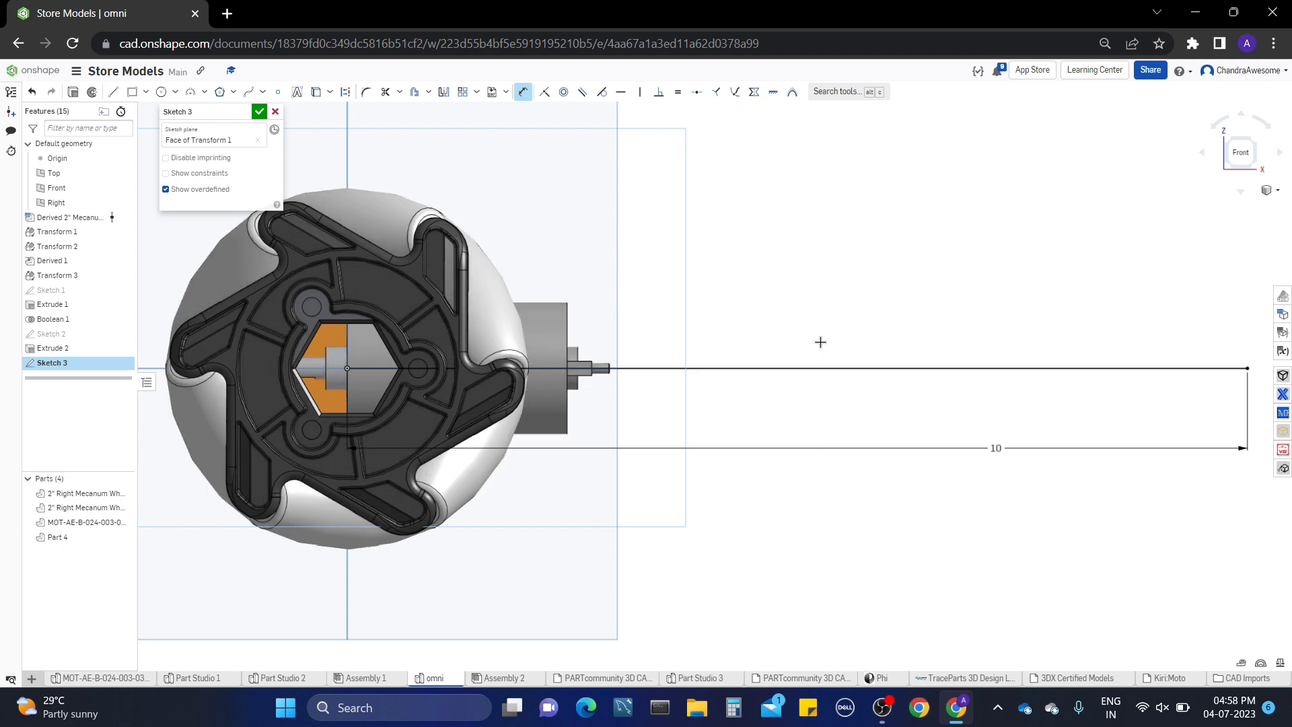
pyautogui.moveTo(967, 489)
pyautogui.mouseDown(button='middle')
pyautogui.moveTo(870, 527)
pyautogui.moveTo(921, 527)
pyautogui.mouseUp(button='middle')
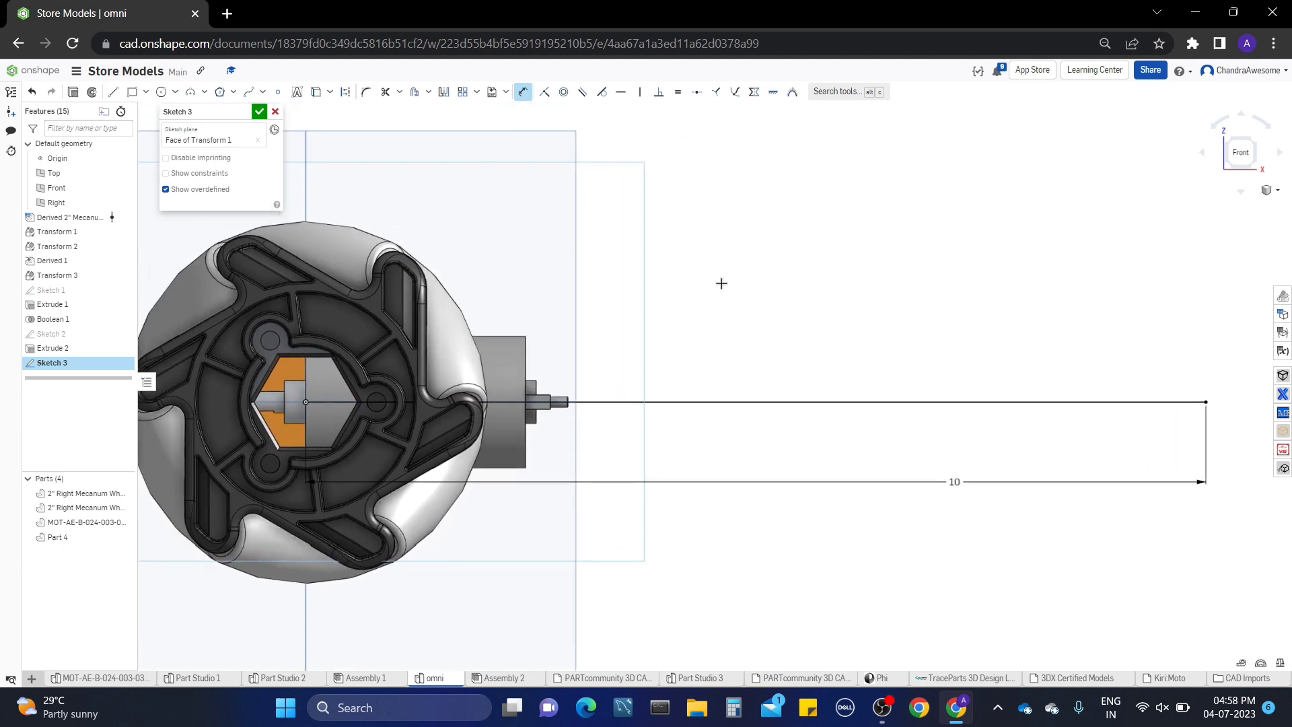
pyautogui.rightClick(675, 274)
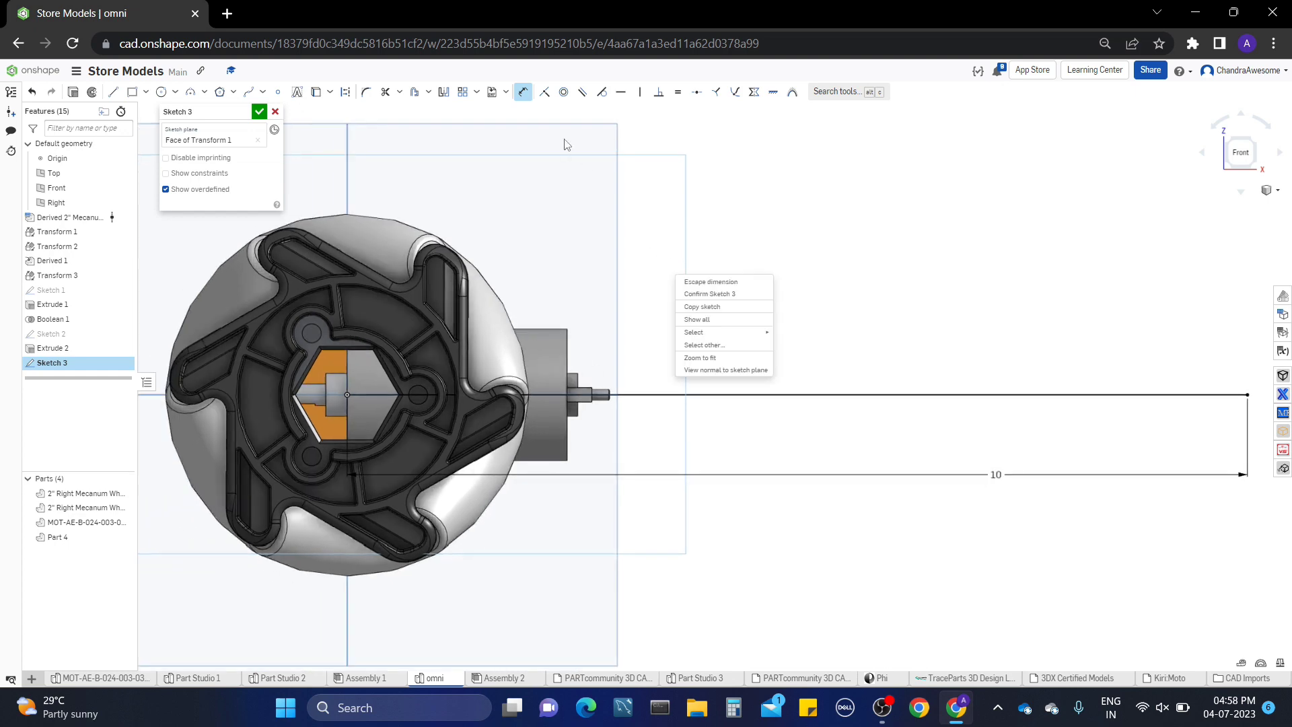
pyautogui.click(517, 91)
pyautogui.click(523, 91)
# Measure the diameters of the circular edges at the front and rear ends of the motor body
pyautogui.moveTo(707, 222); pyautogui.dragTo(688, 245, button='right')
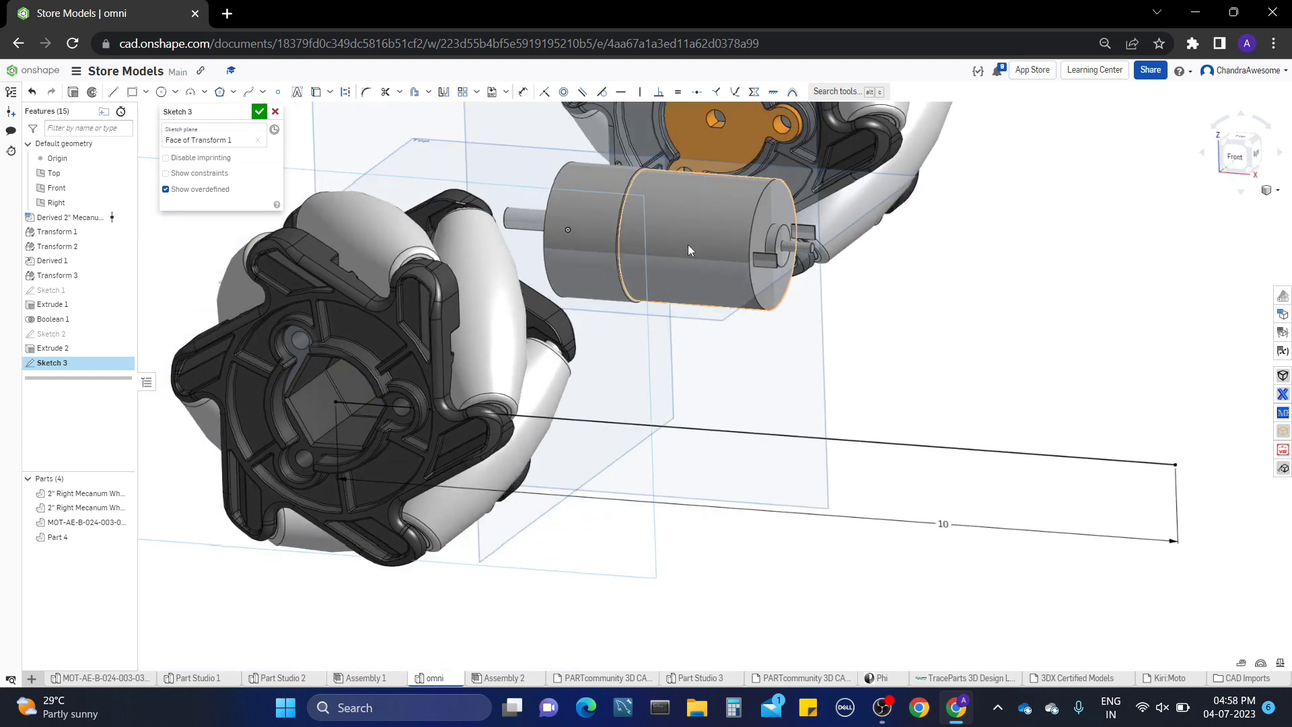
pyautogui.click(550, 196)
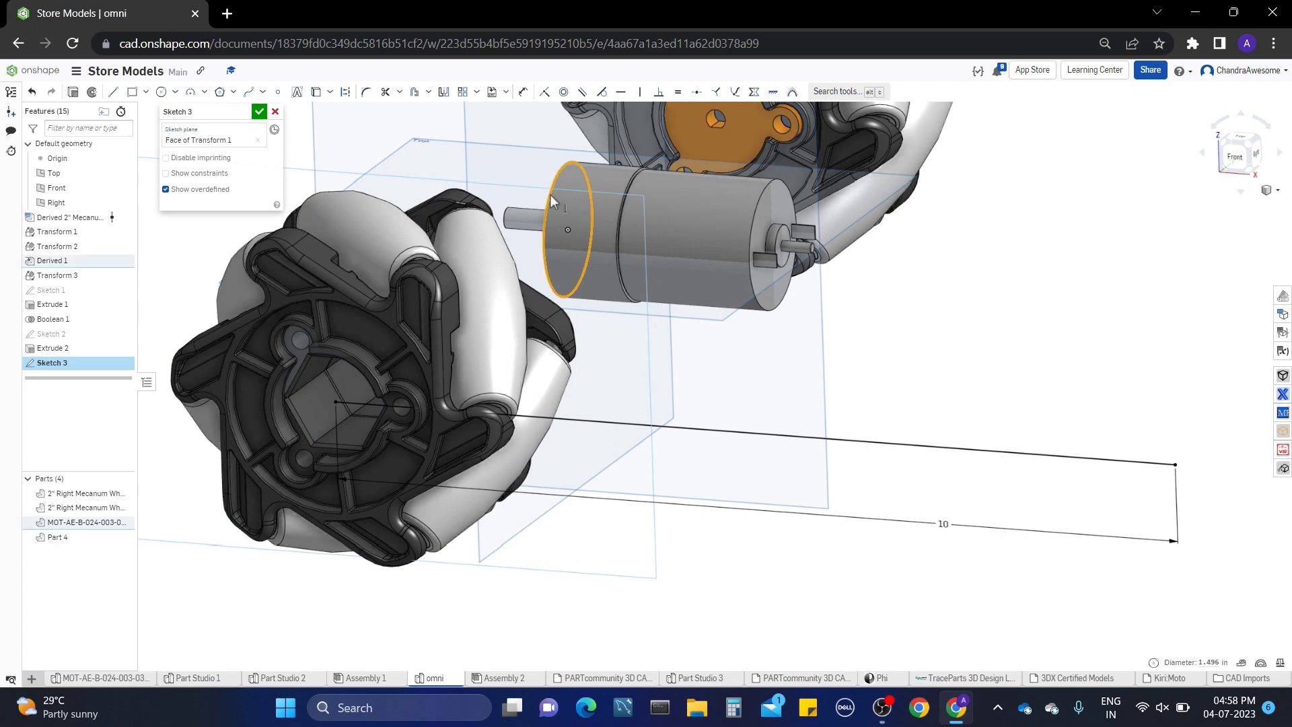
pyautogui.click(976, 333)
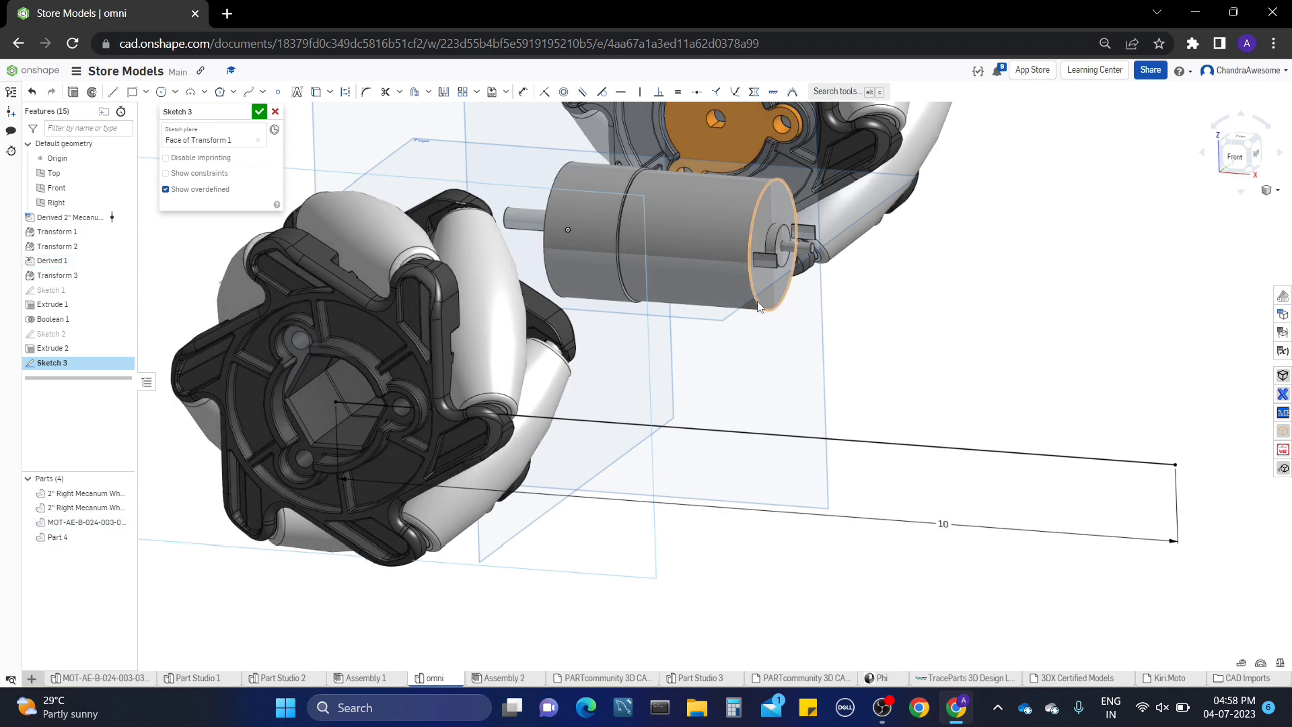
pyautogui.click(757, 301)
pyautogui.click(1073, 350)
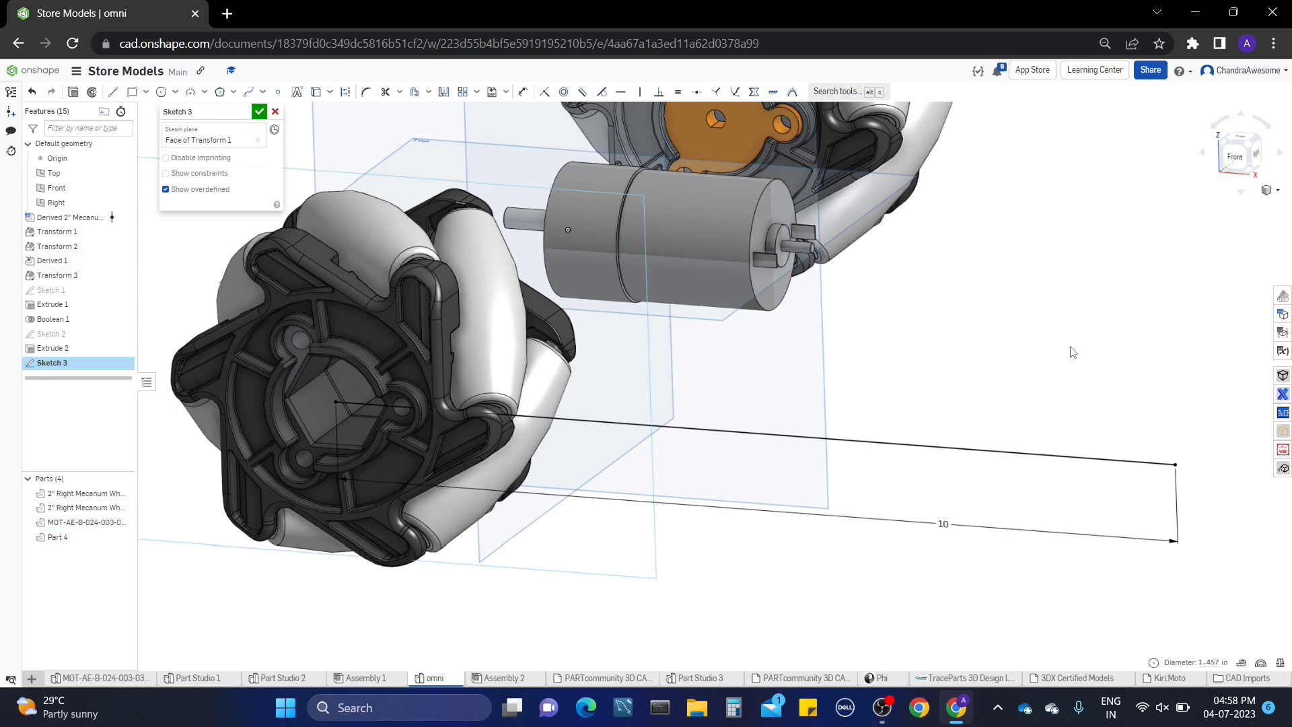
pyautogui.moveTo(892, 307); pyautogui.dragTo(884, 304, button='right')
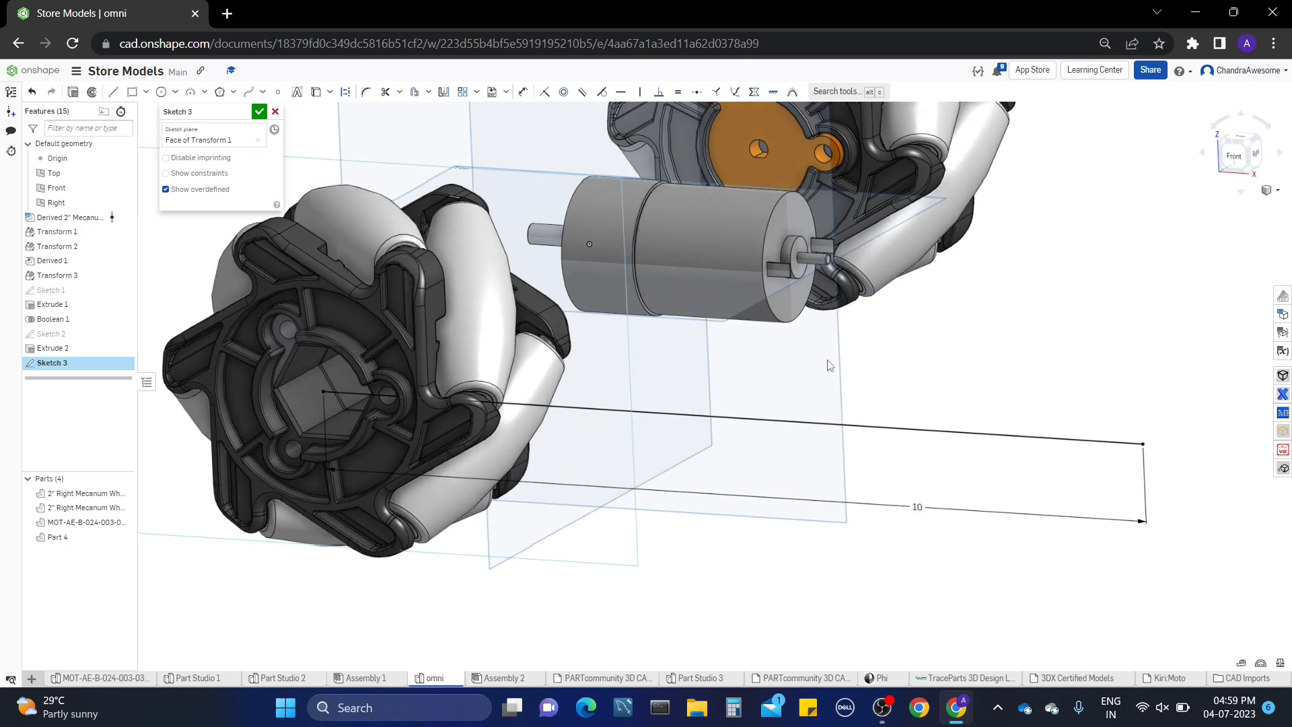
pyautogui.click(789, 323)
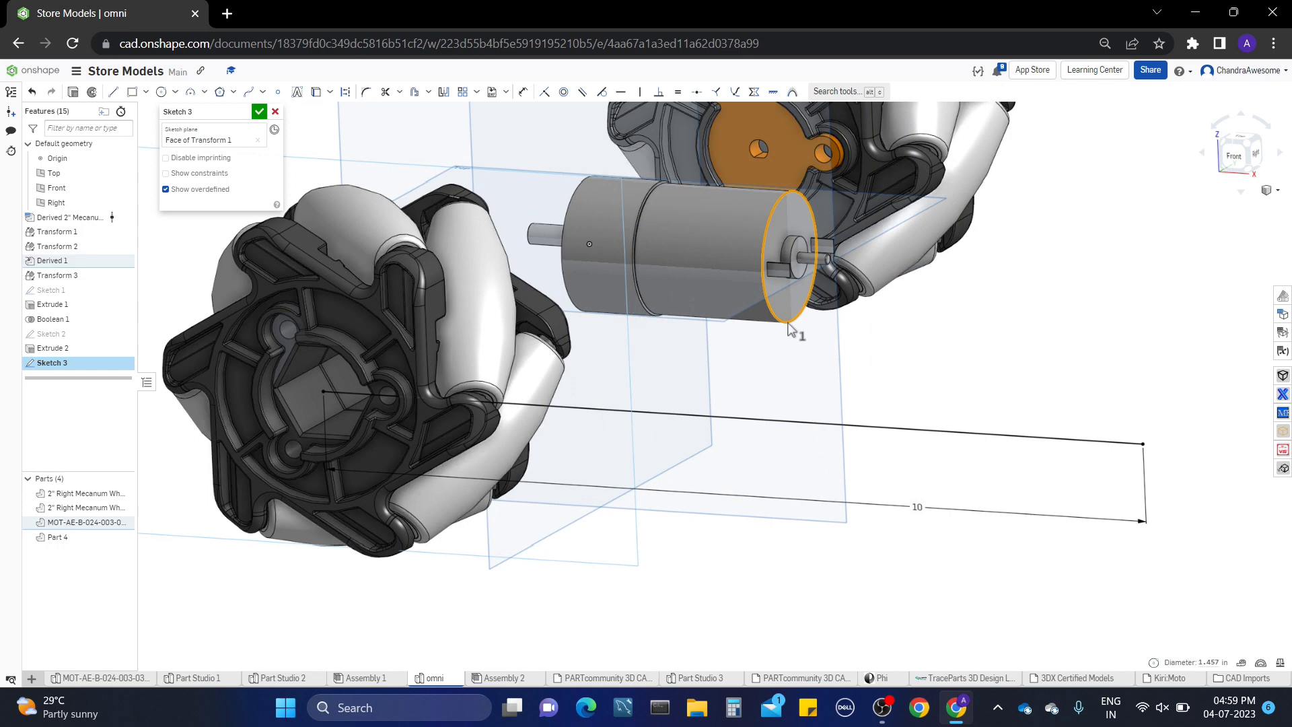
pyautogui.click(1061, 381)
pyautogui.moveTo(1057, 380); pyautogui.dragTo(1020, 391, button='right')
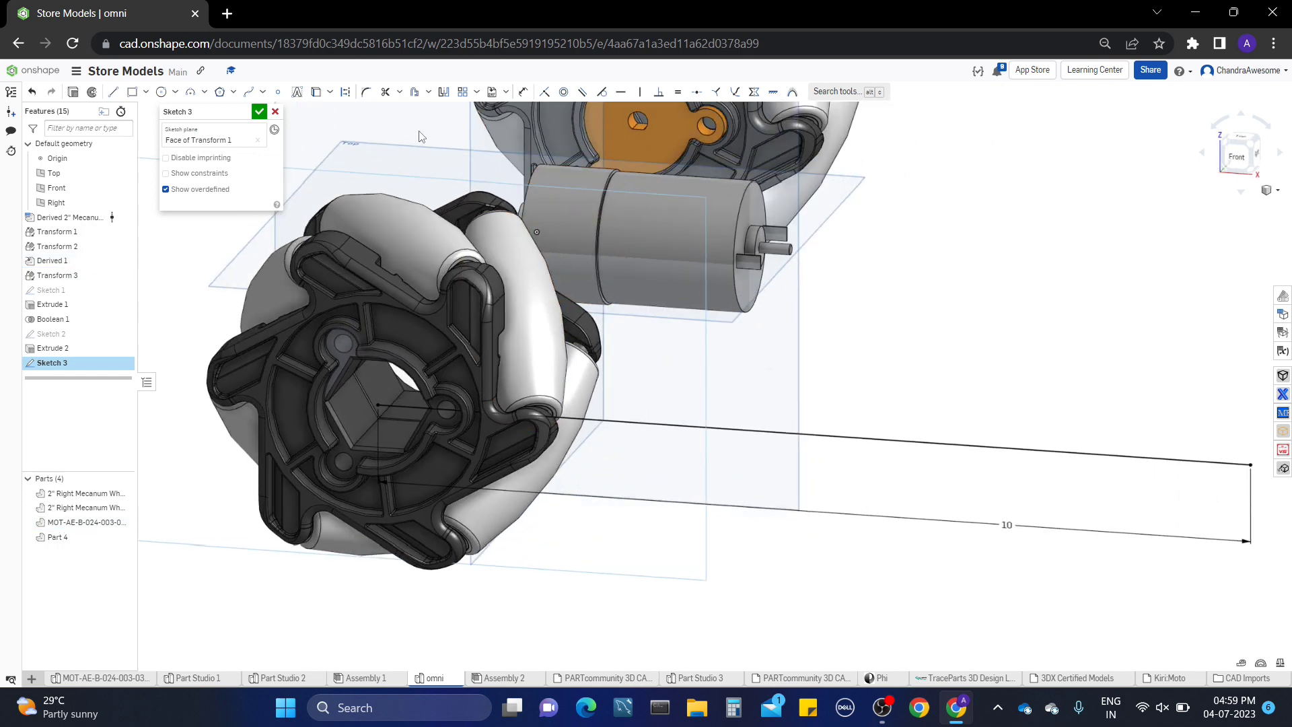
# Try to create a slot around the 10 in line, setting its width to 1.457 in and then 1.46 in
pyautogui.click(429, 94)
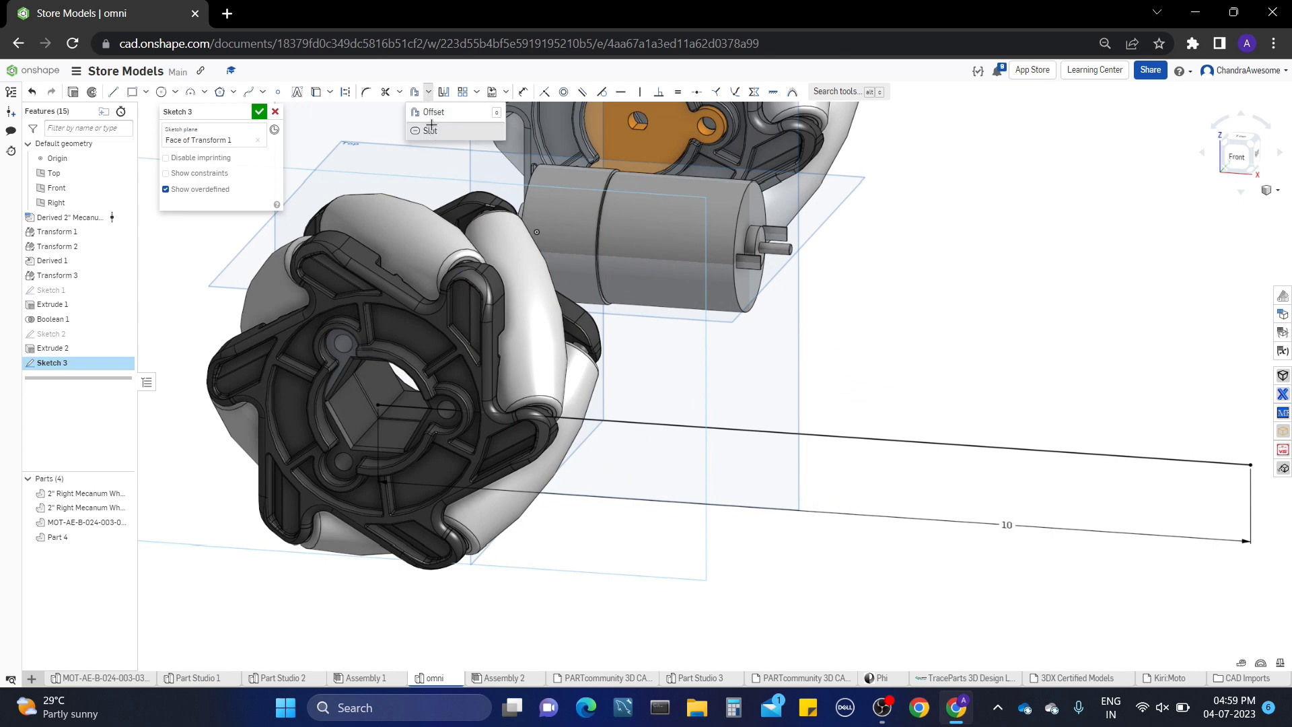
pyautogui.click(432, 125)
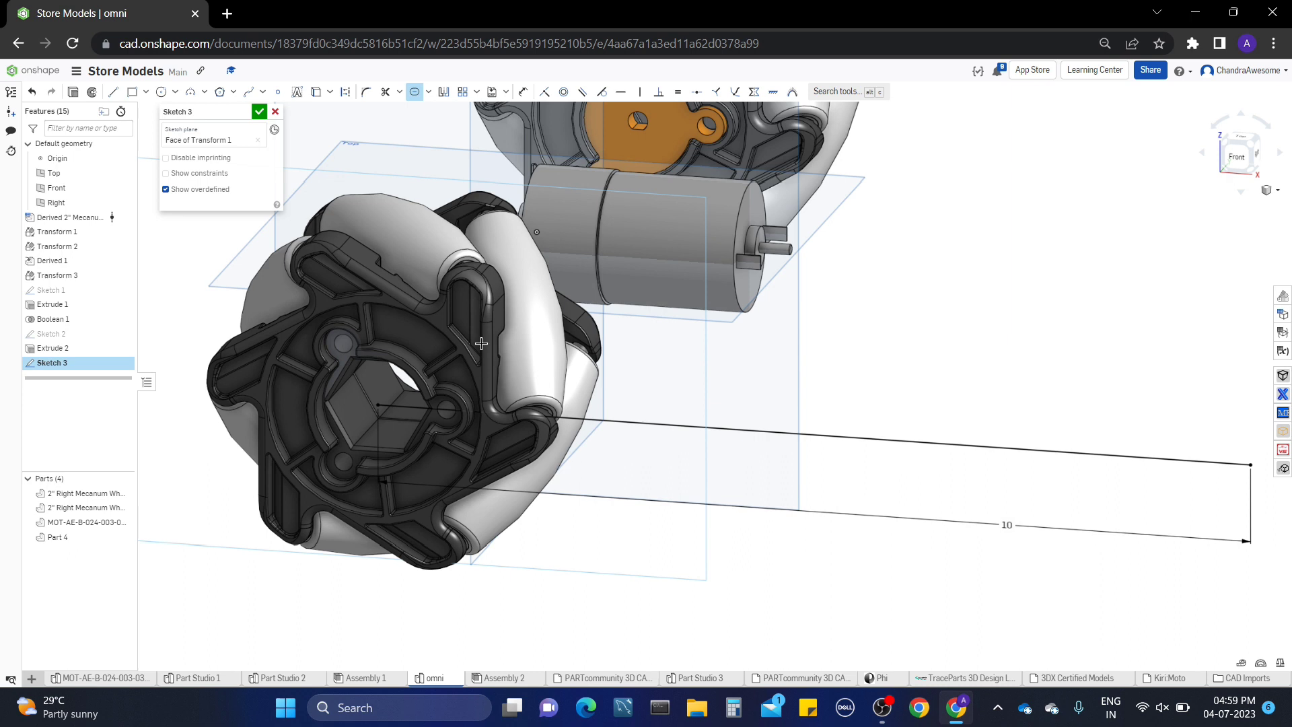
pyautogui.click(626, 422)
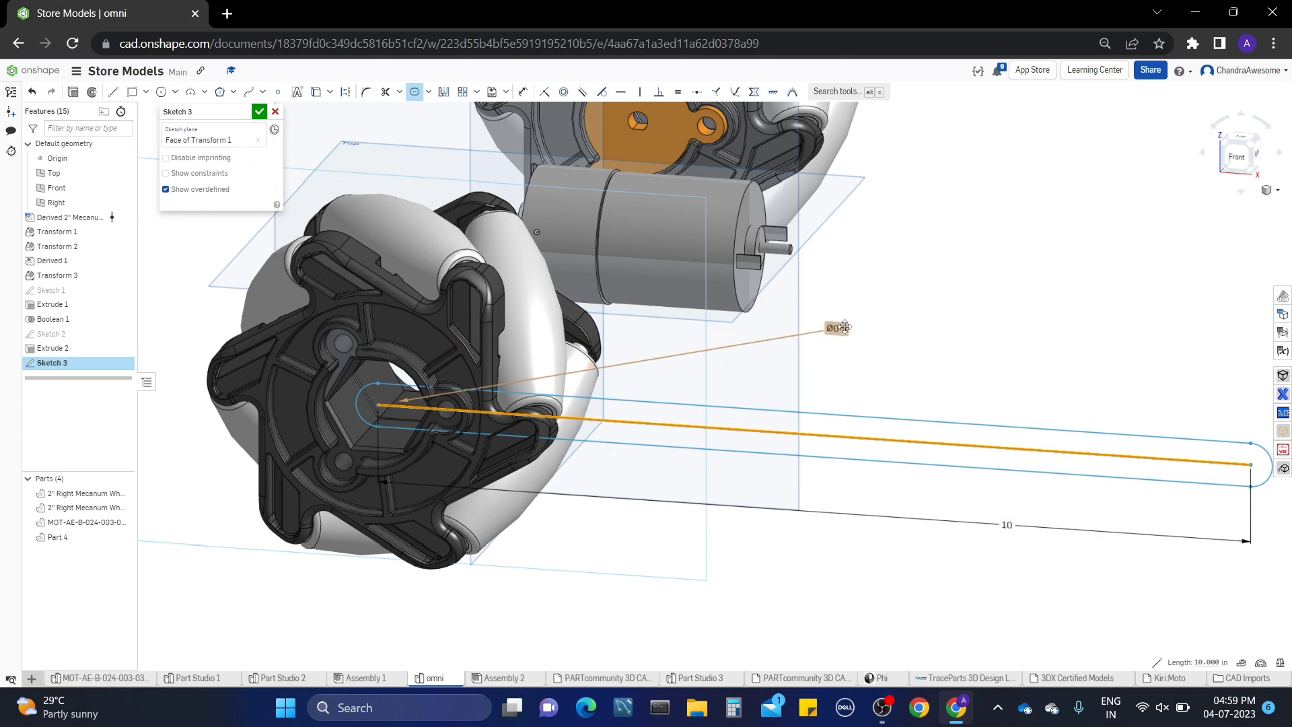
pyautogui.click(835, 321)
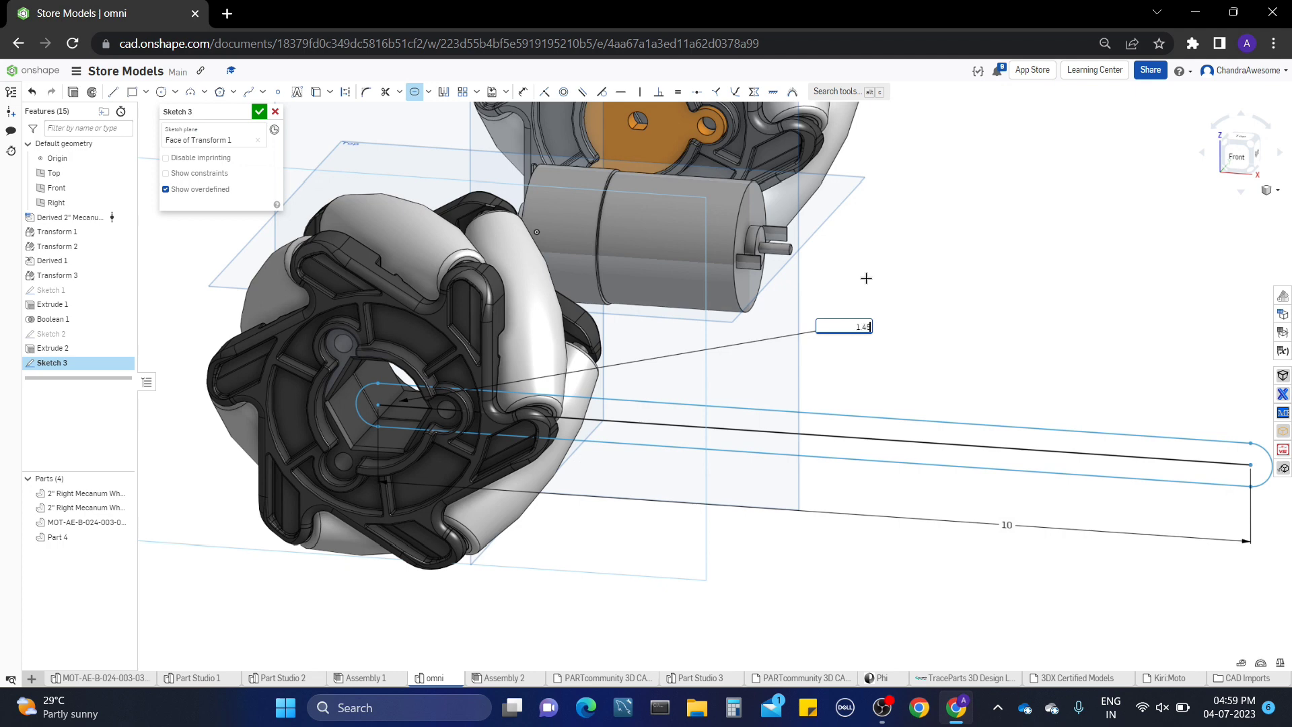
pyautogui.click(866, 281)
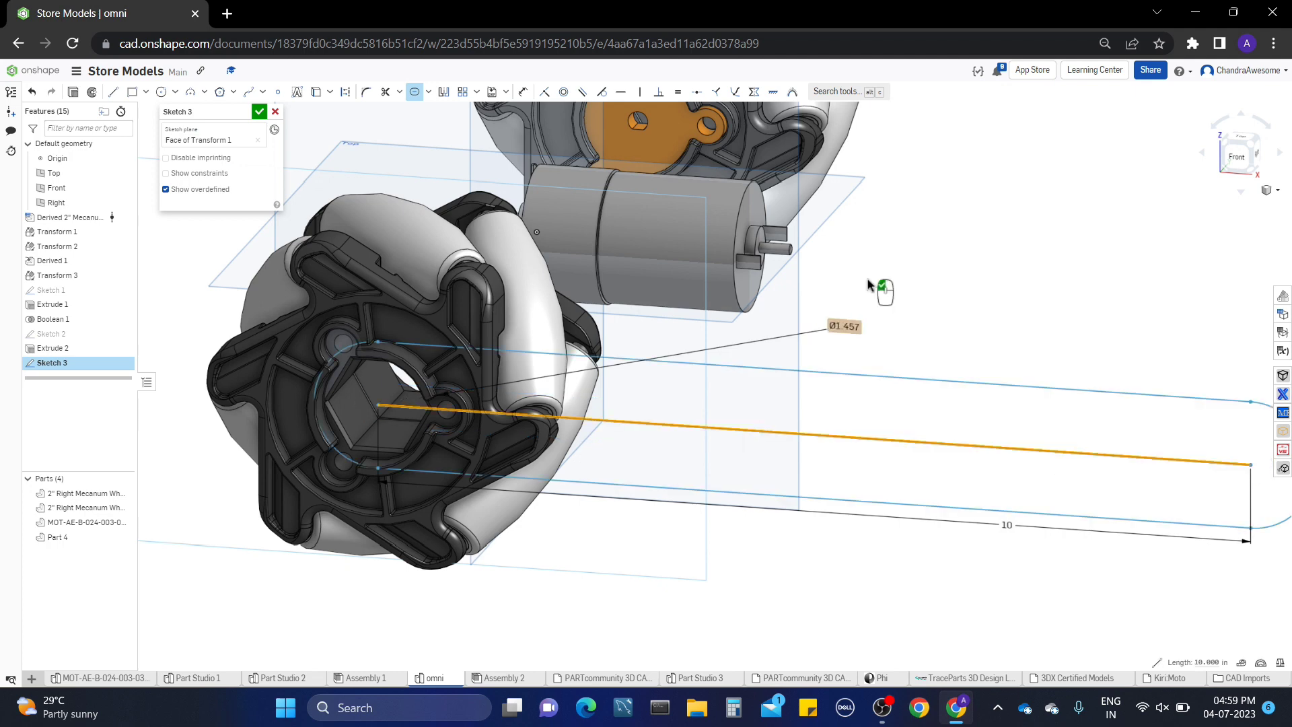
pyautogui.moveTo(868, 283); pyautogui.dragTo(862, 299, button='middle')
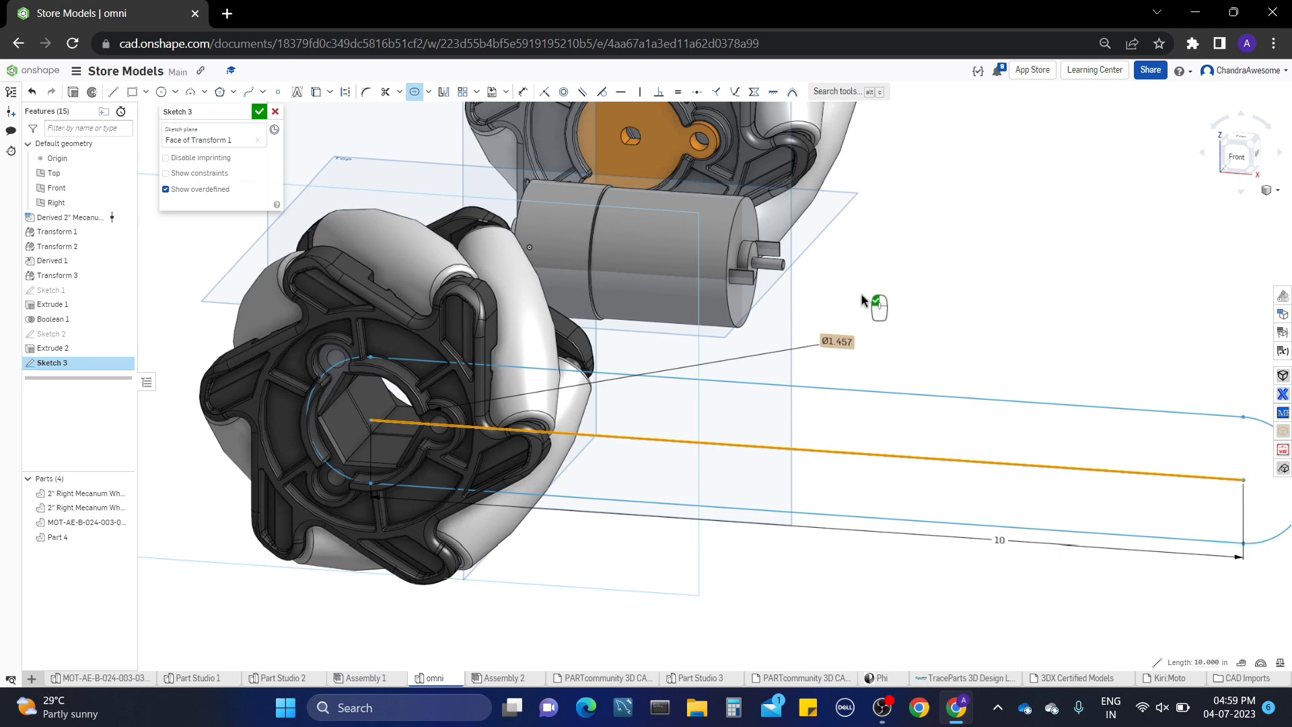
pyautogui.doubleClick(836, 341)
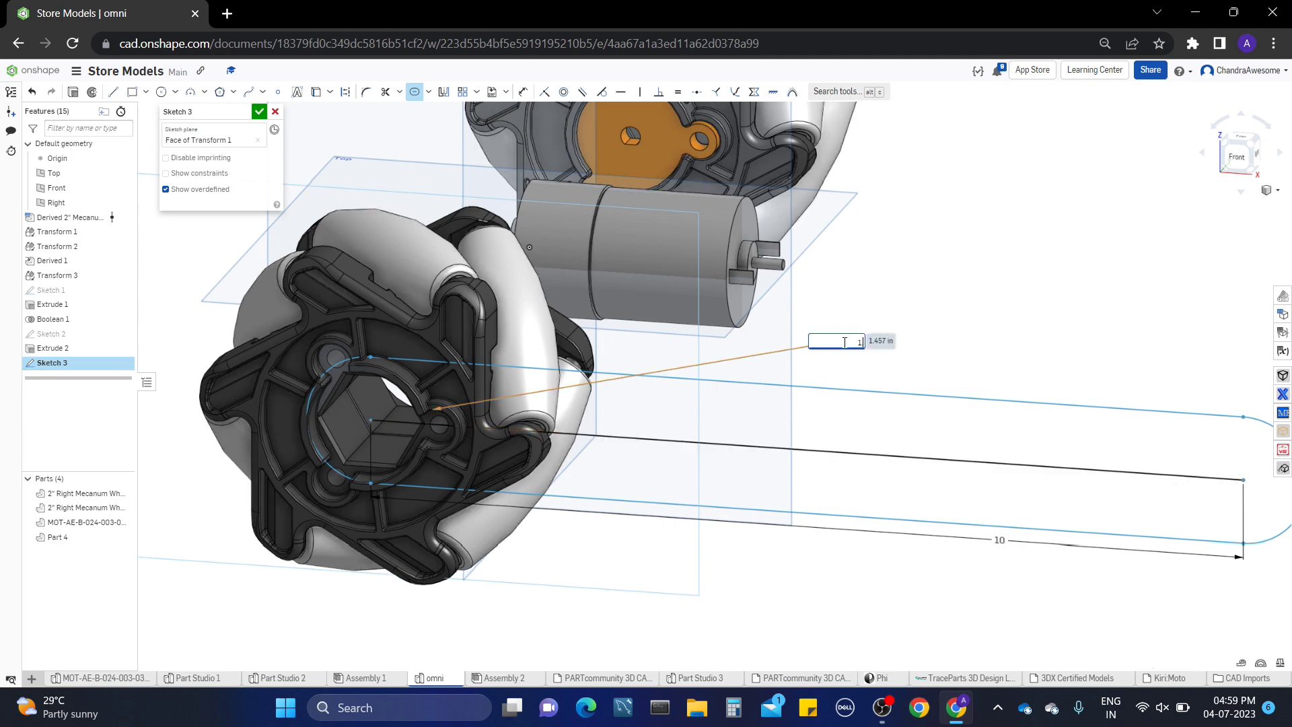
pyautogui.press('Return')
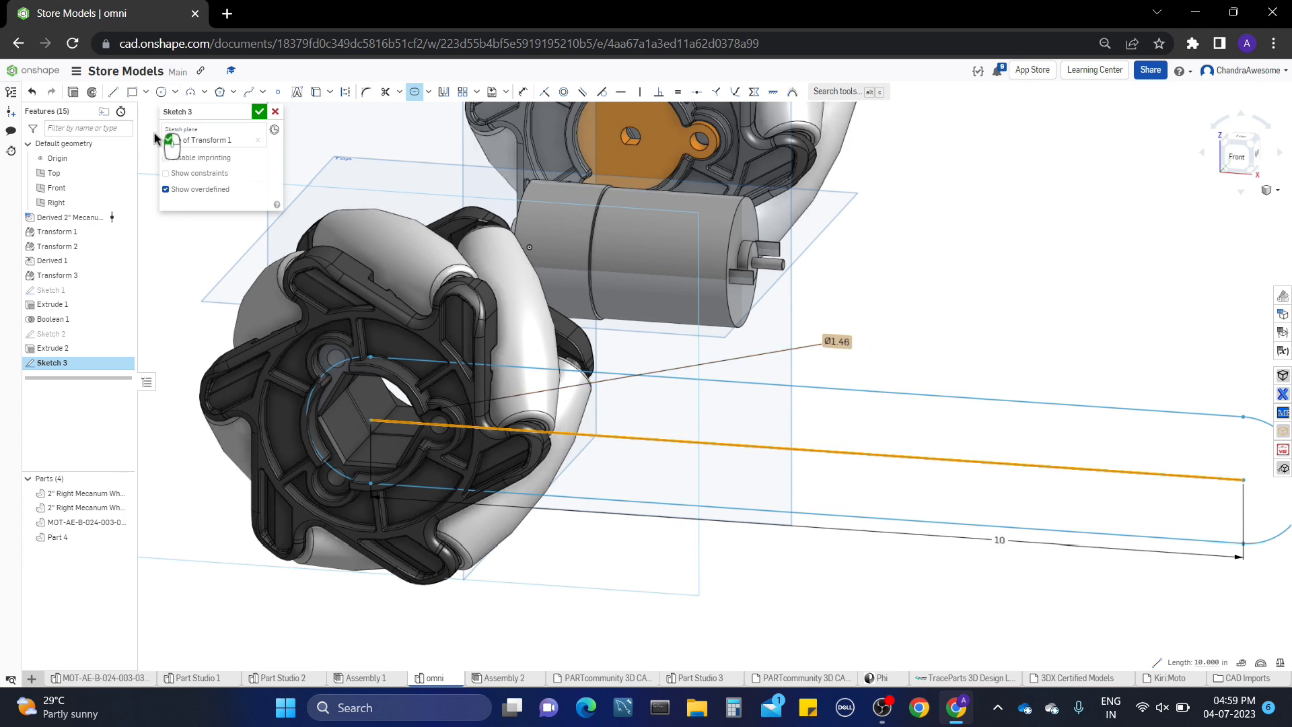
pyautogui.click(162, 94)
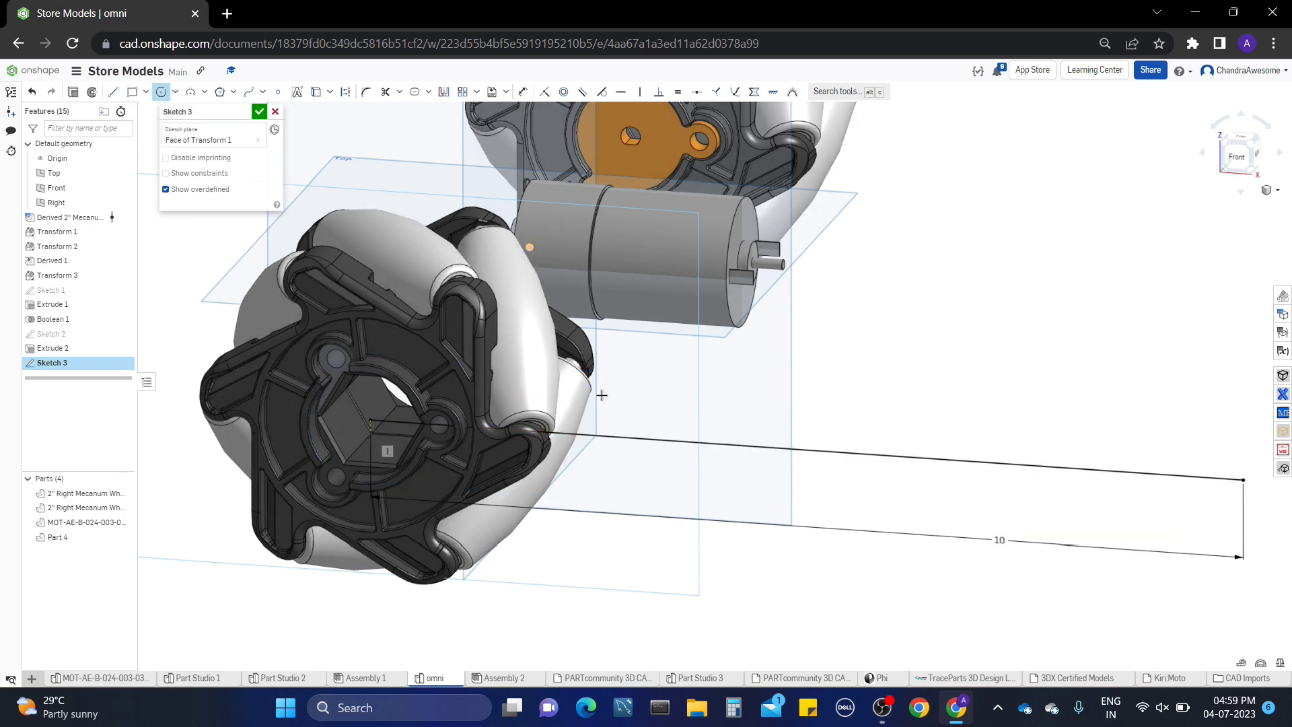
# Create a slot around the 10 in line with an end diameter of 1.46 in
pyautogui.moveTo(949, 374); pyautogui.dragTo(896, 363, button='middle')
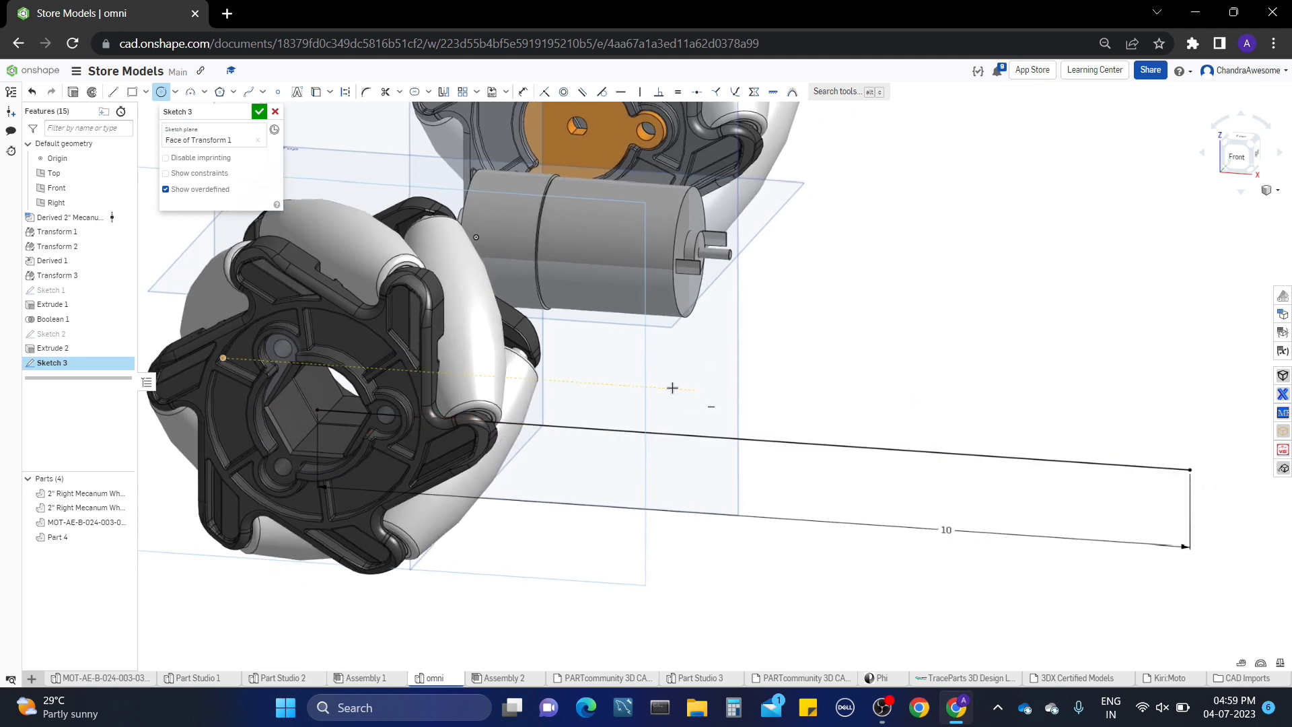
pyautogui.moveTo(657, 406); pyautogui.dragTo(712, 423, button='right')
pyautogui.moveTo(635, 505); pyautogui.dragTo(583, 282, button='middle')
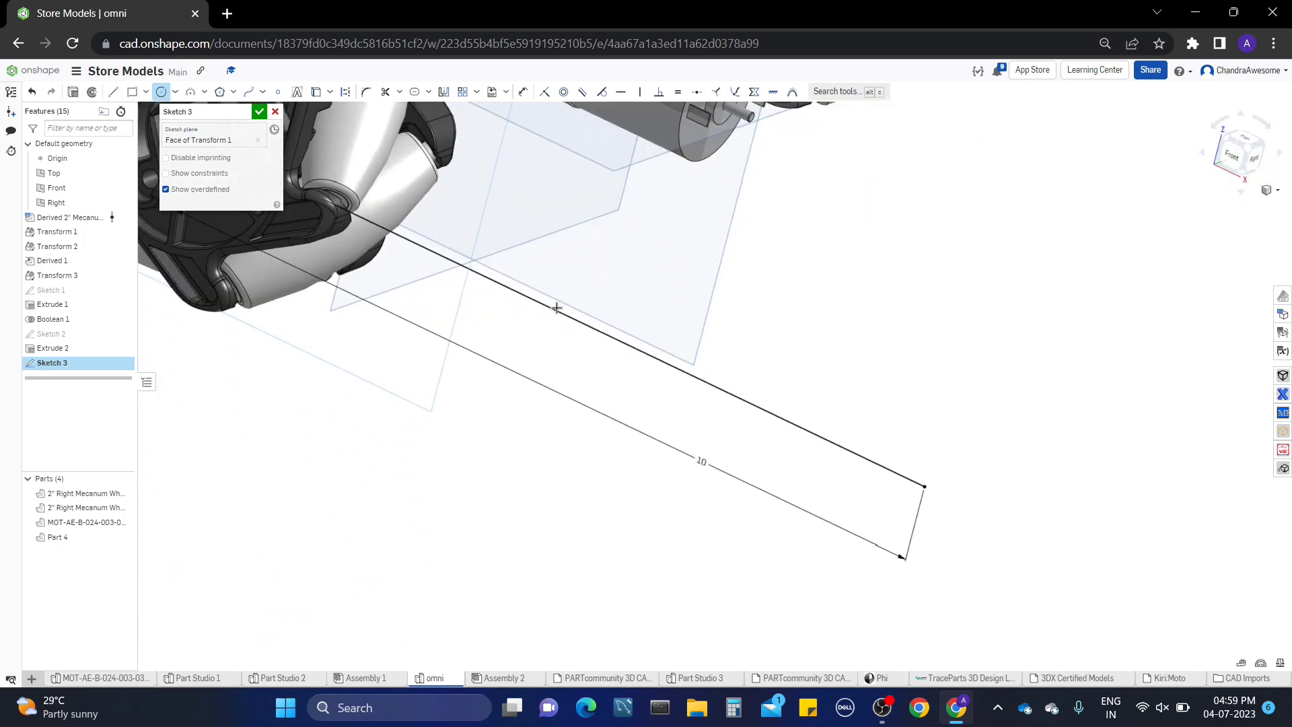
pyautogui.click(415, 92)
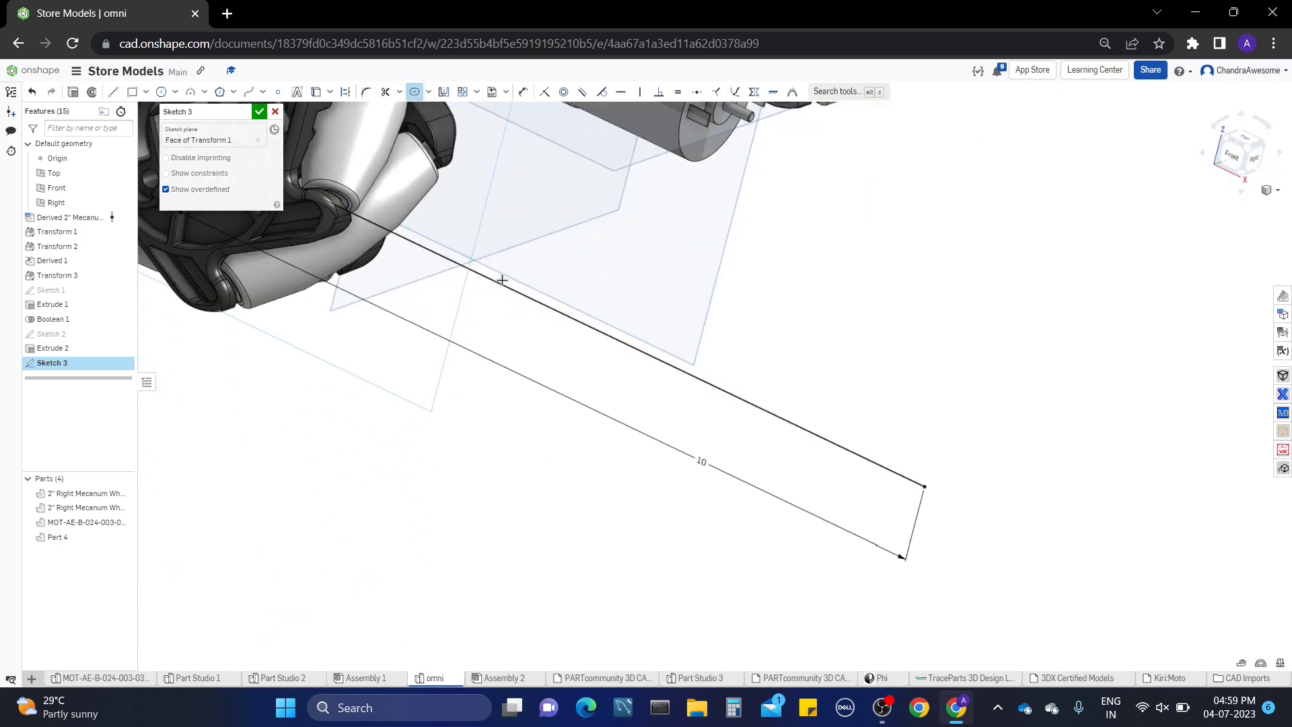
pyautogui.click(505, 287)
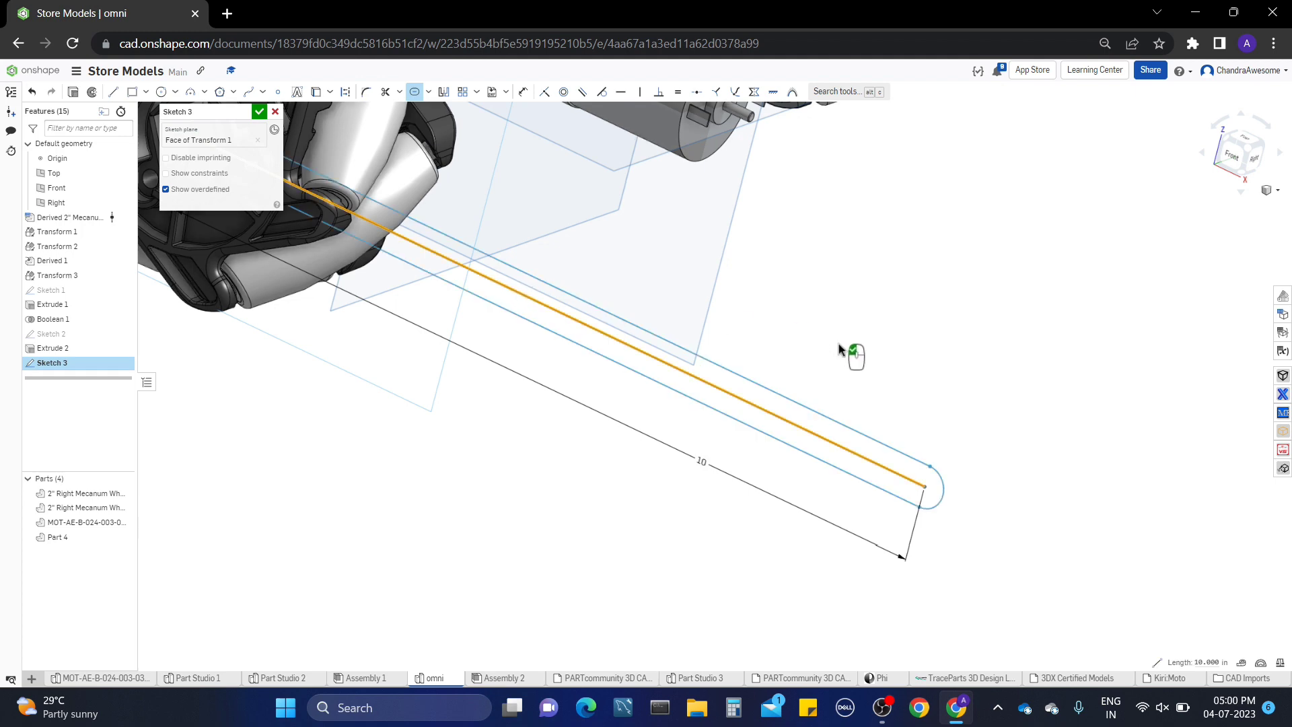
pyautogui.scroll(2, 876, 311)
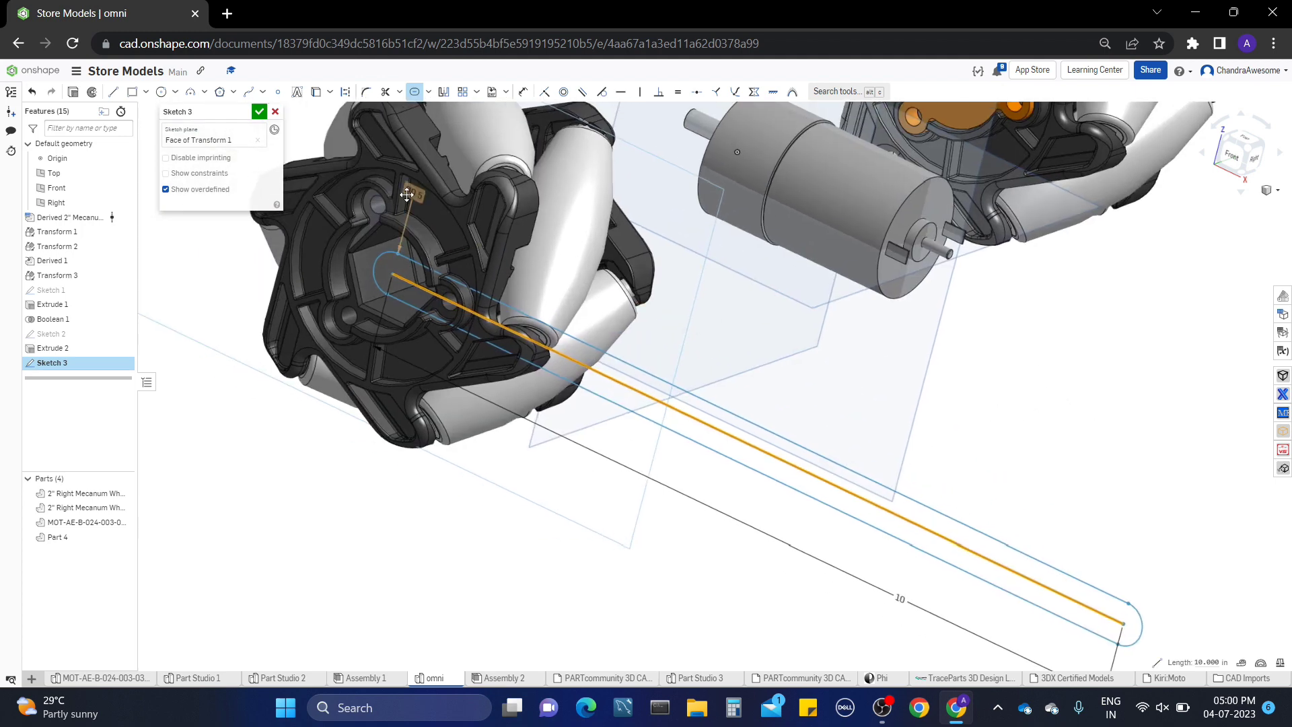
pyautogui.moveTo(412, 194); pyautogui.dragTo(970, 427)
pyautogui.click(970, 426)
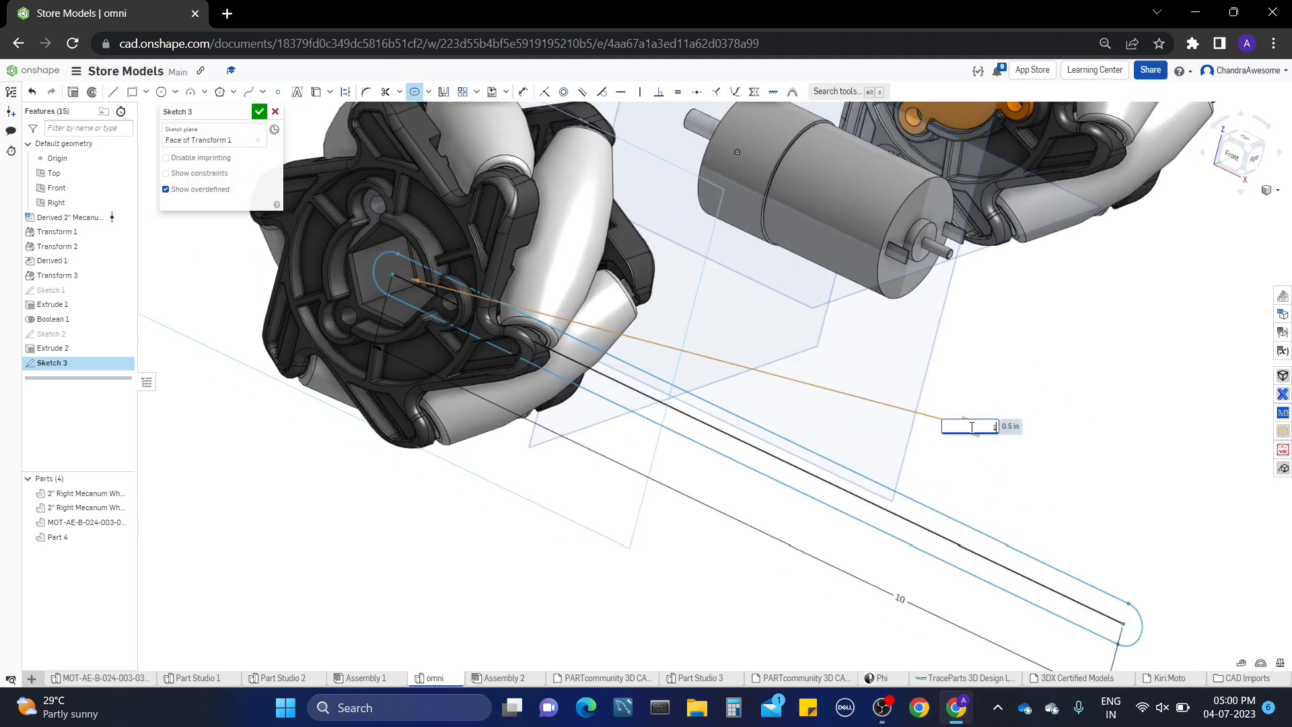
pyautogui.press('Return')
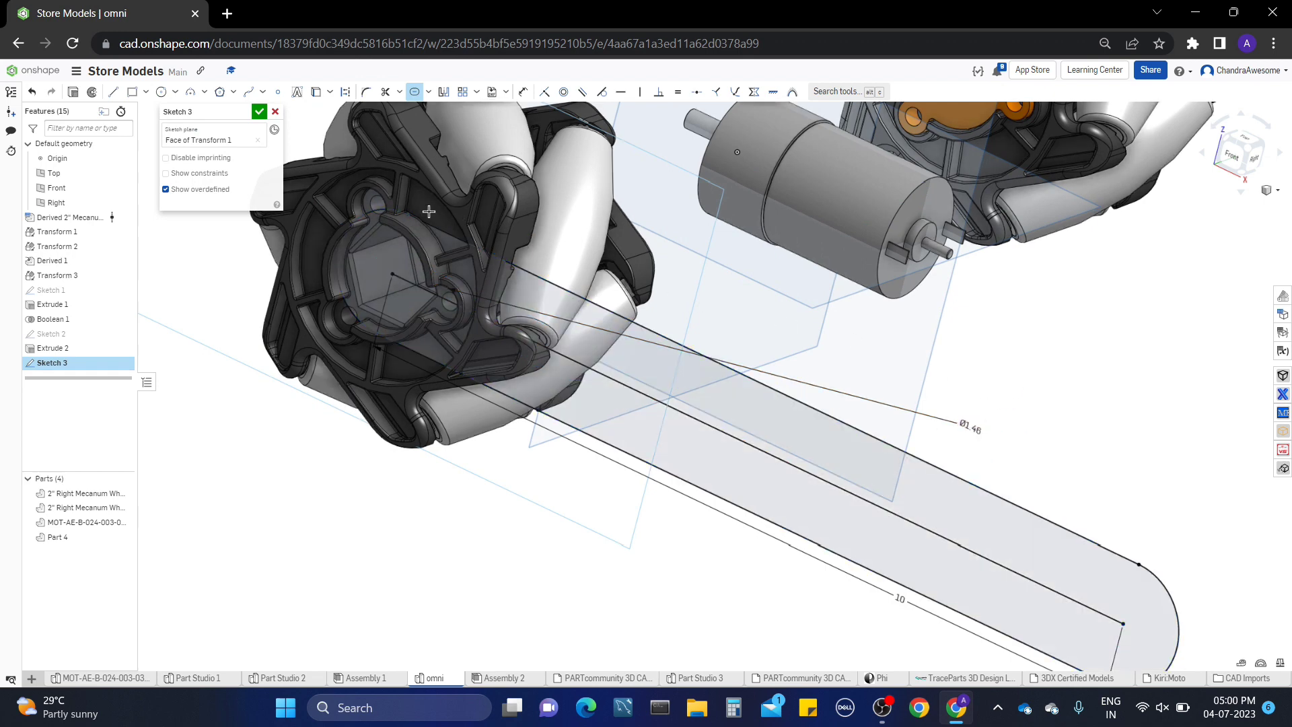
# Sketch a circle centred on the slot's wheel-hub end at the origin and set its diameter to 1.458 in
pyautogui.click(165, 96)
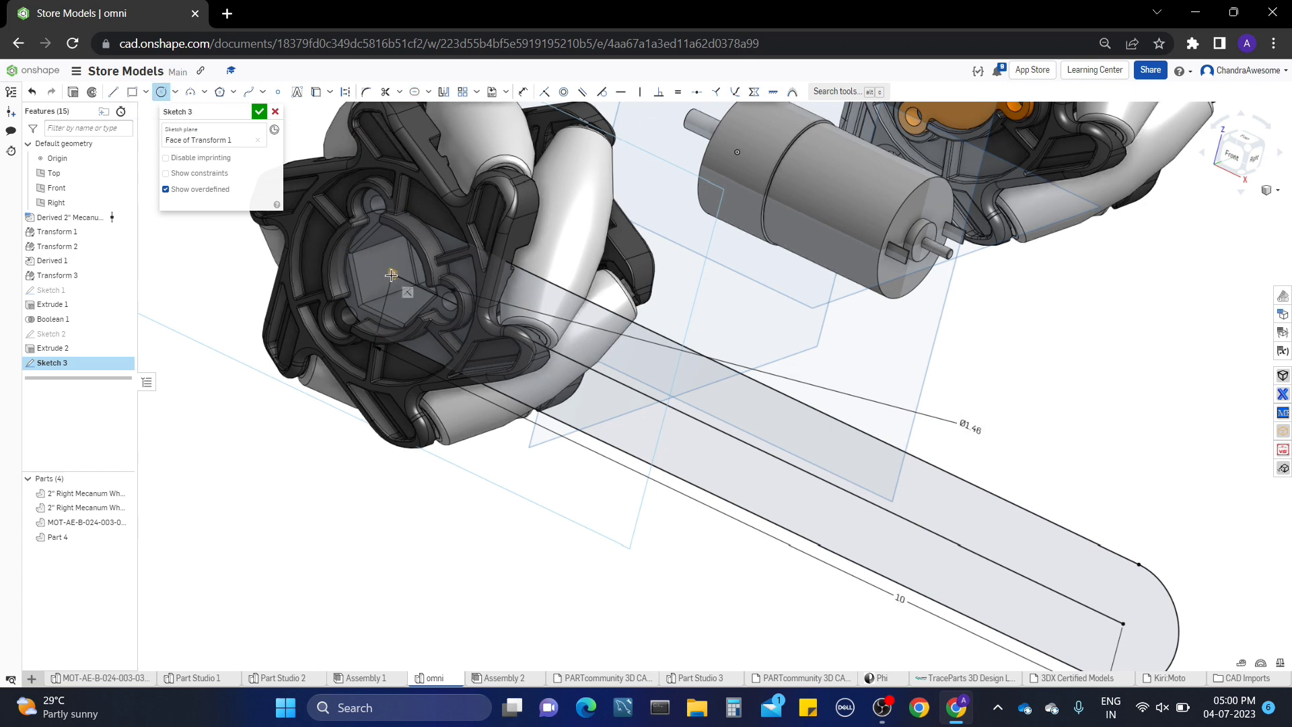
pyautogui.click(391, 275)
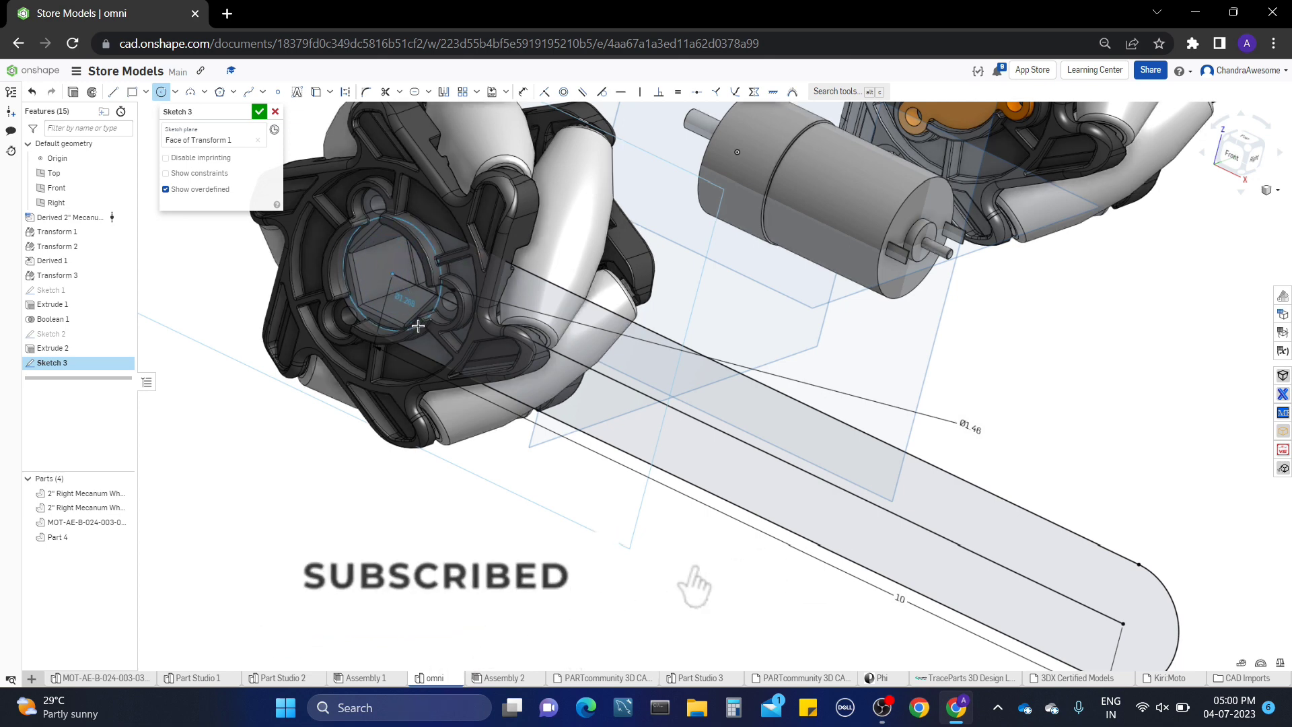
pyautogui.click(418, 325)
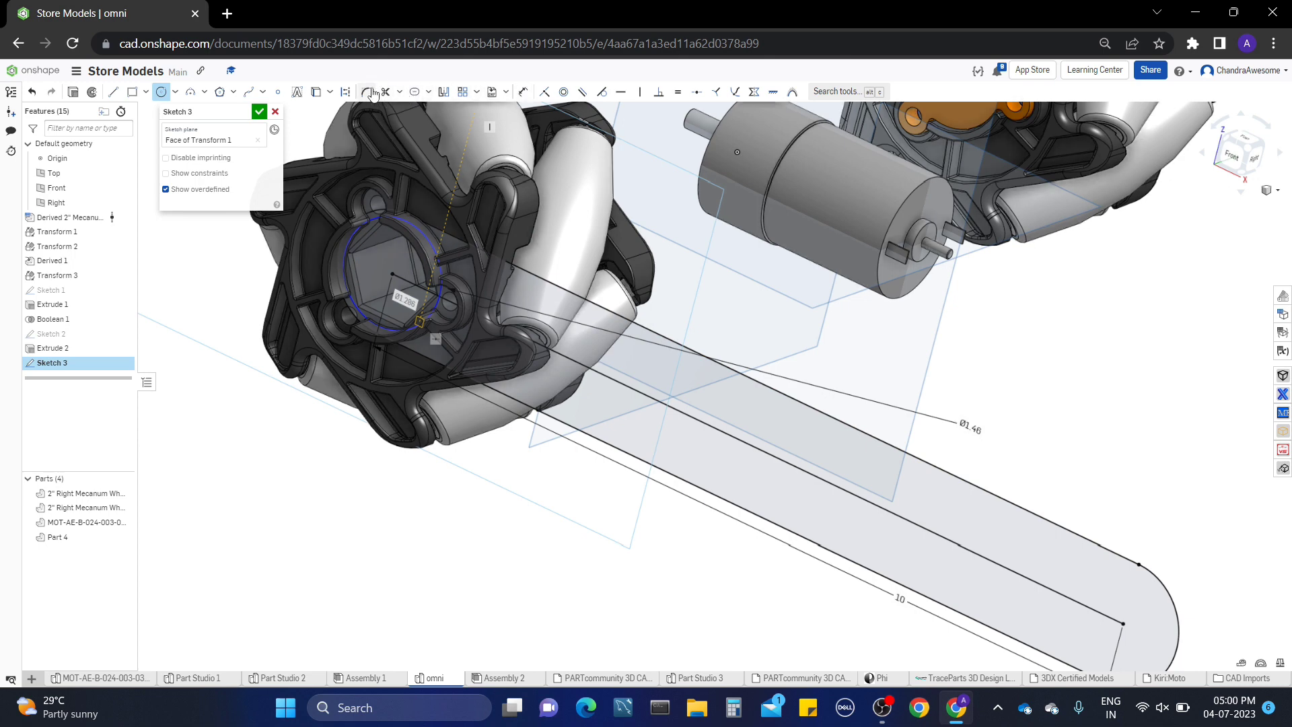
pyautogui.click(523, 92)
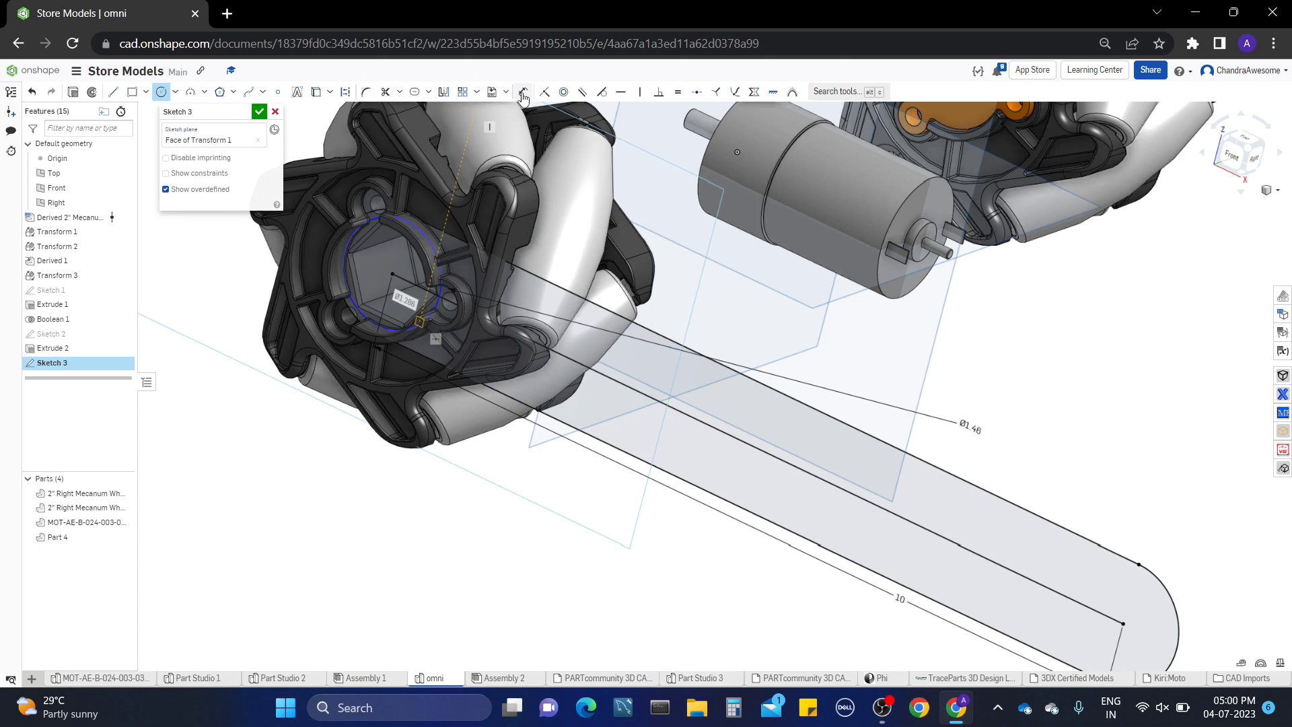
pyautogui.click(420, 229)
pyautogui.click(217, 369)
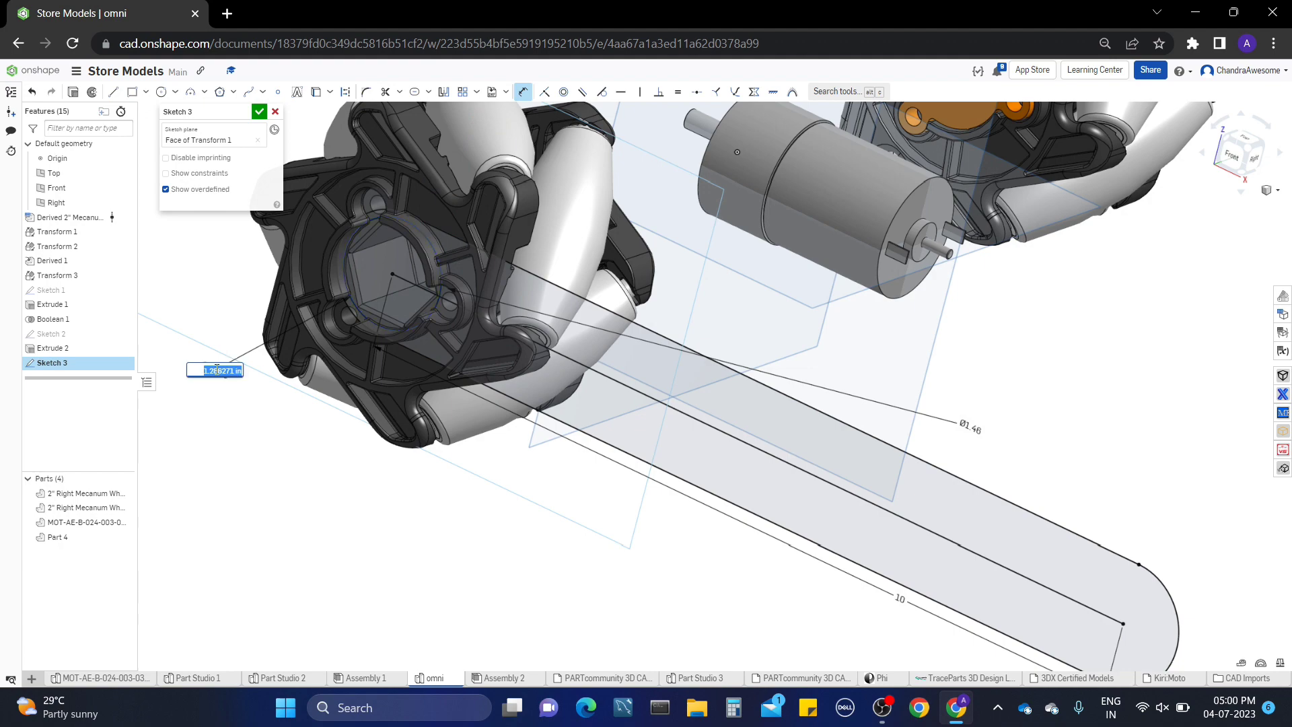
pyautogui.write('1')
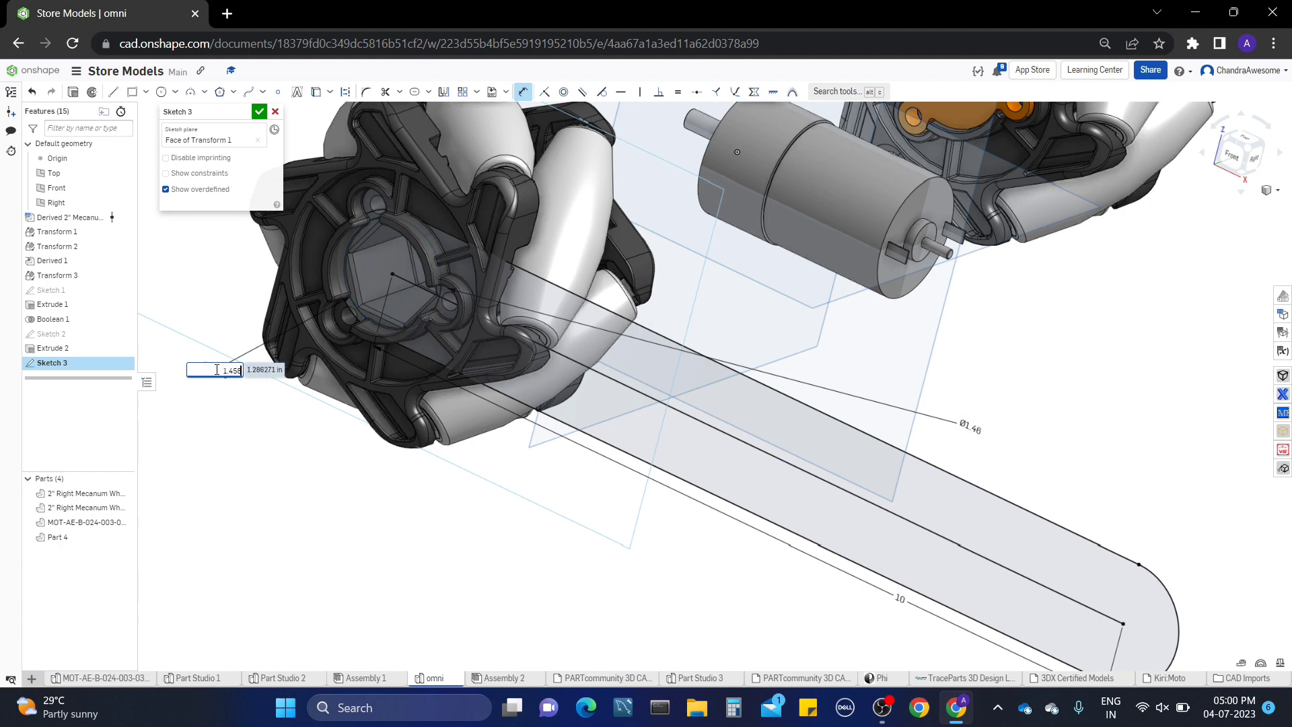
pyautogui.write('.458')
pyautogui.press('Return')
pyautogui.moveTo(744, 303); pyautogui.dragTo(821, 309, button='right')
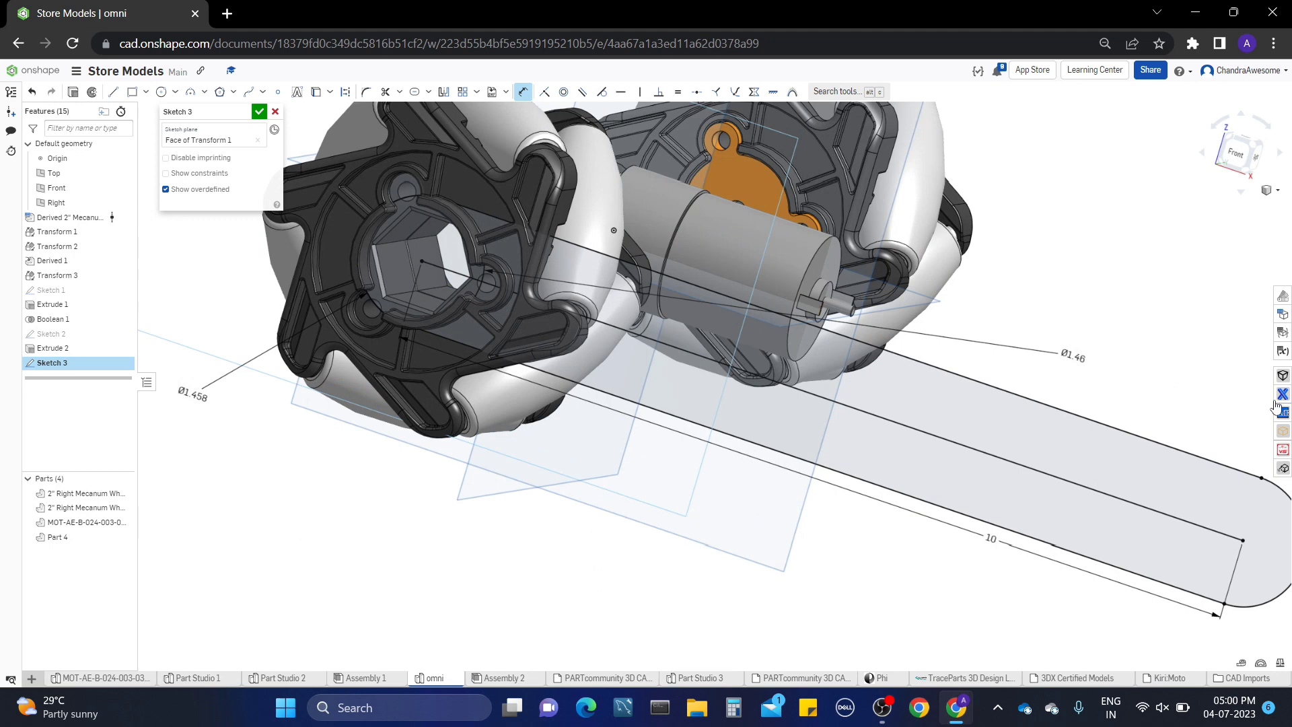
# Change the slot's end diameter to 1.5 in, then enlarge it to 2 in
pyautogui.doubleClick(1074, 358)
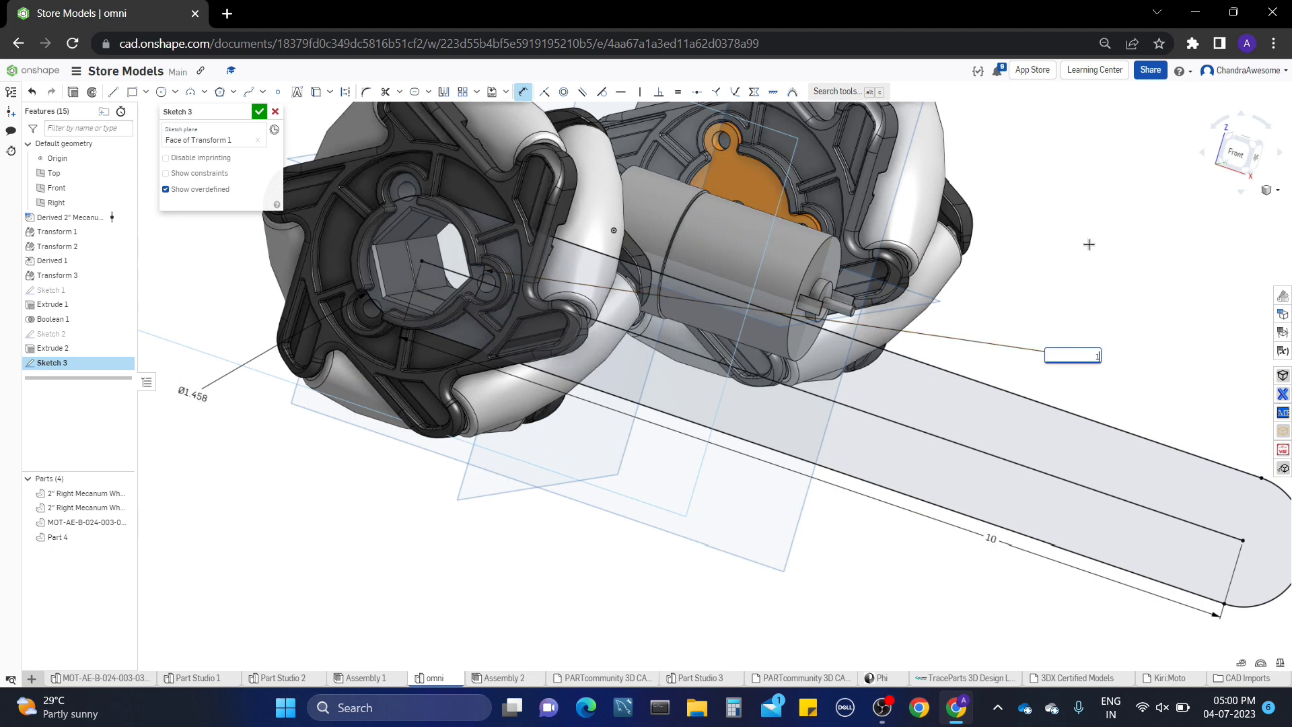
pyautogui.write('1.5')
pyautogui.press('Return')
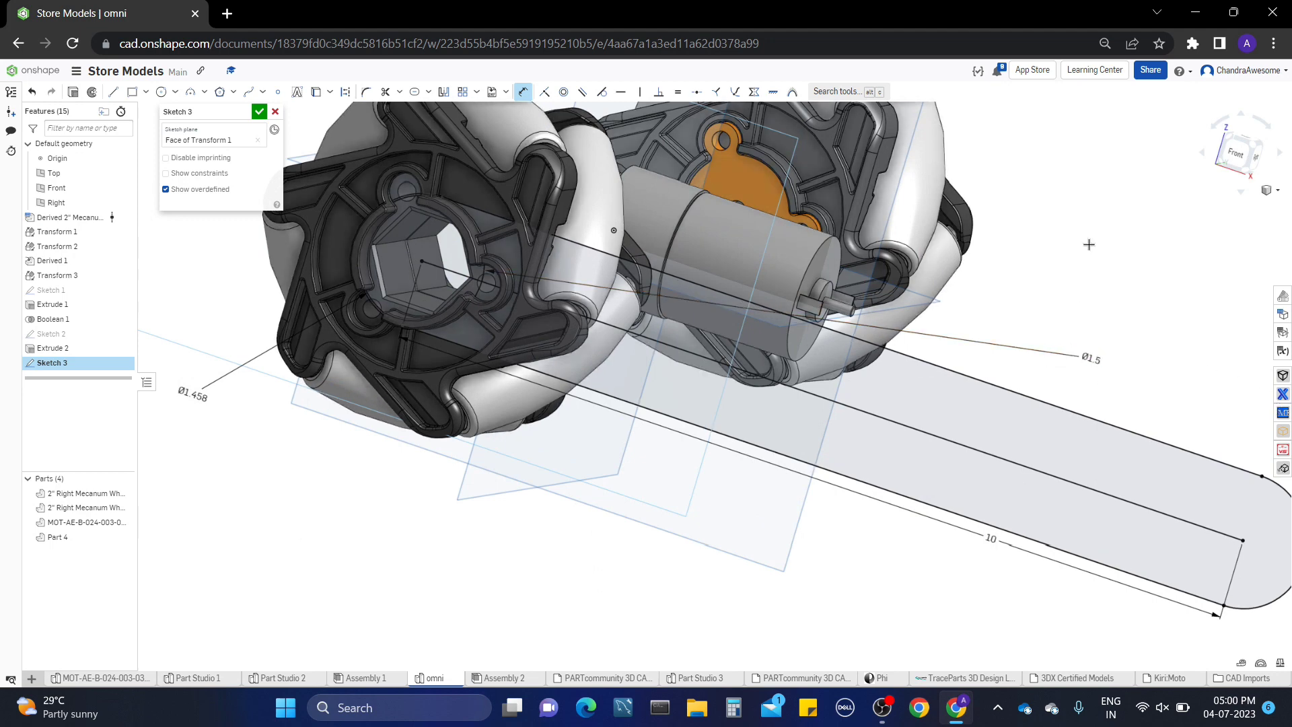
pyautogui.doubleClick(1094, 363)
pyautogui.write('2')
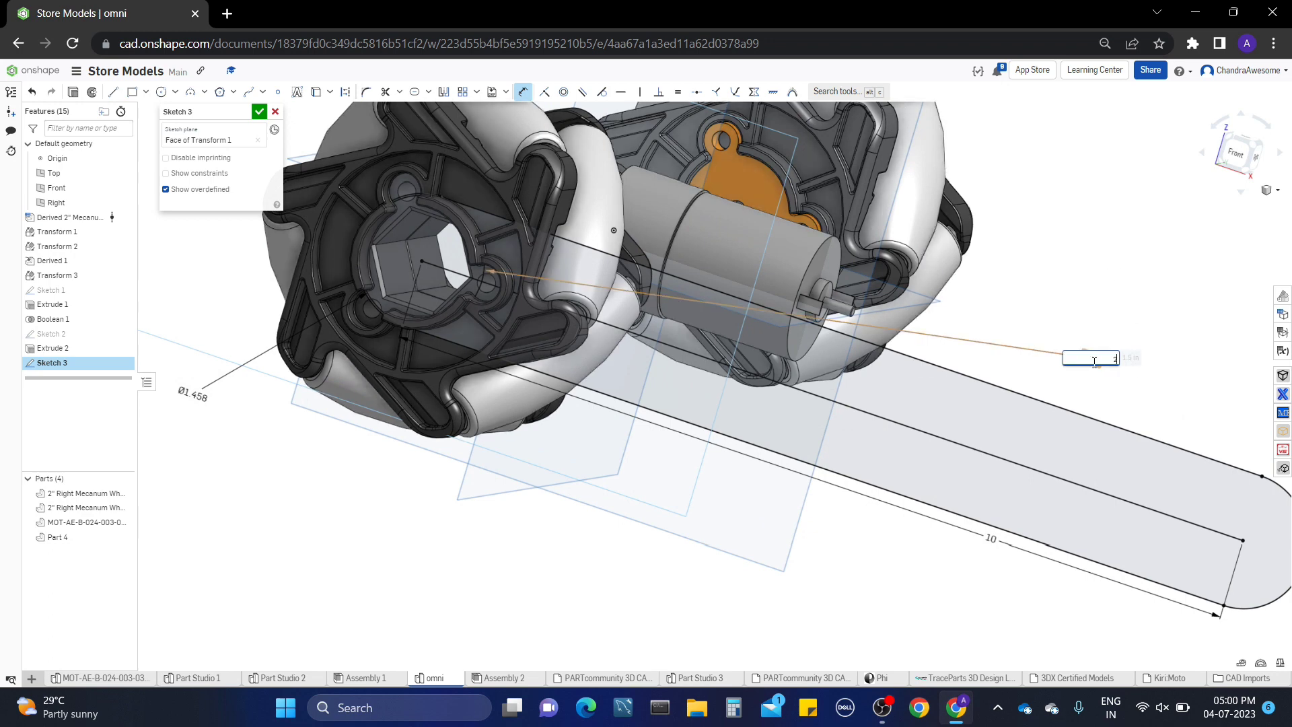
pyautogui.press('Return')
pyautogui.moveTo(1058, 361); pyautogui.dragTo(917, 339, button='middle')
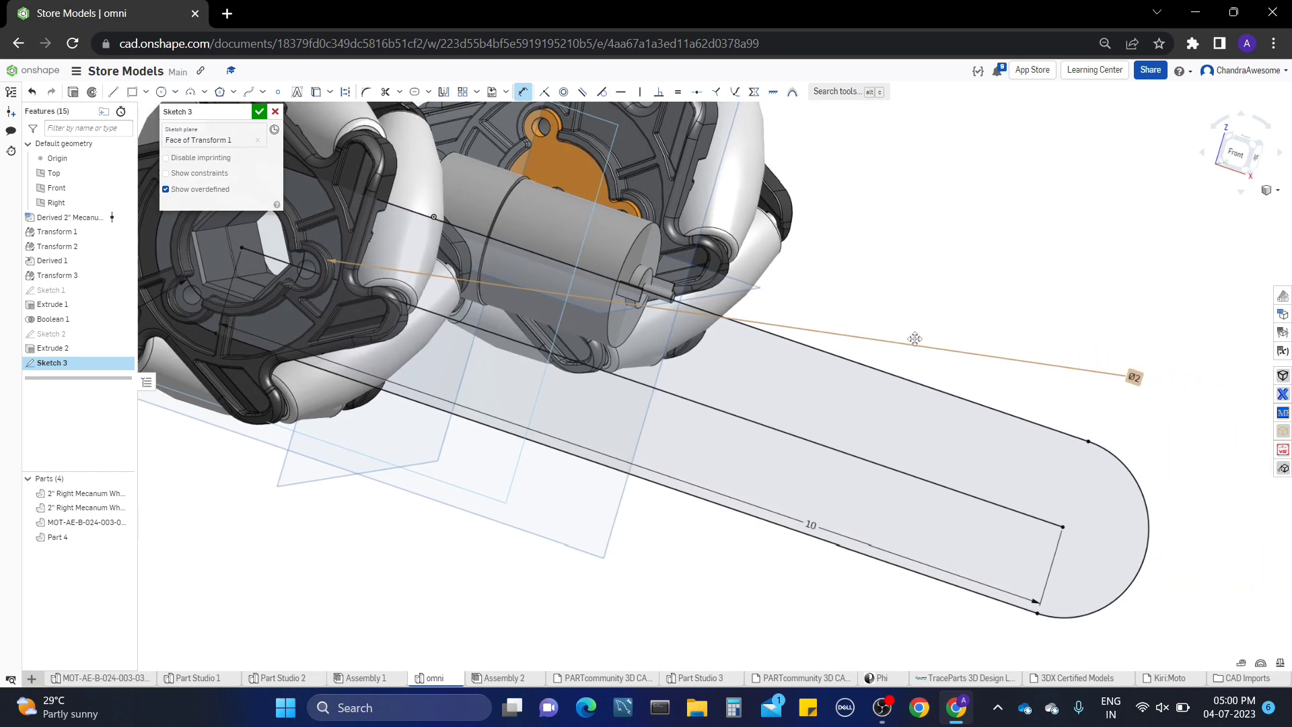
# Sketch a circle about 1.48 in in diameter, centred on the far end of the 10 in line
pyautogui.press('c')
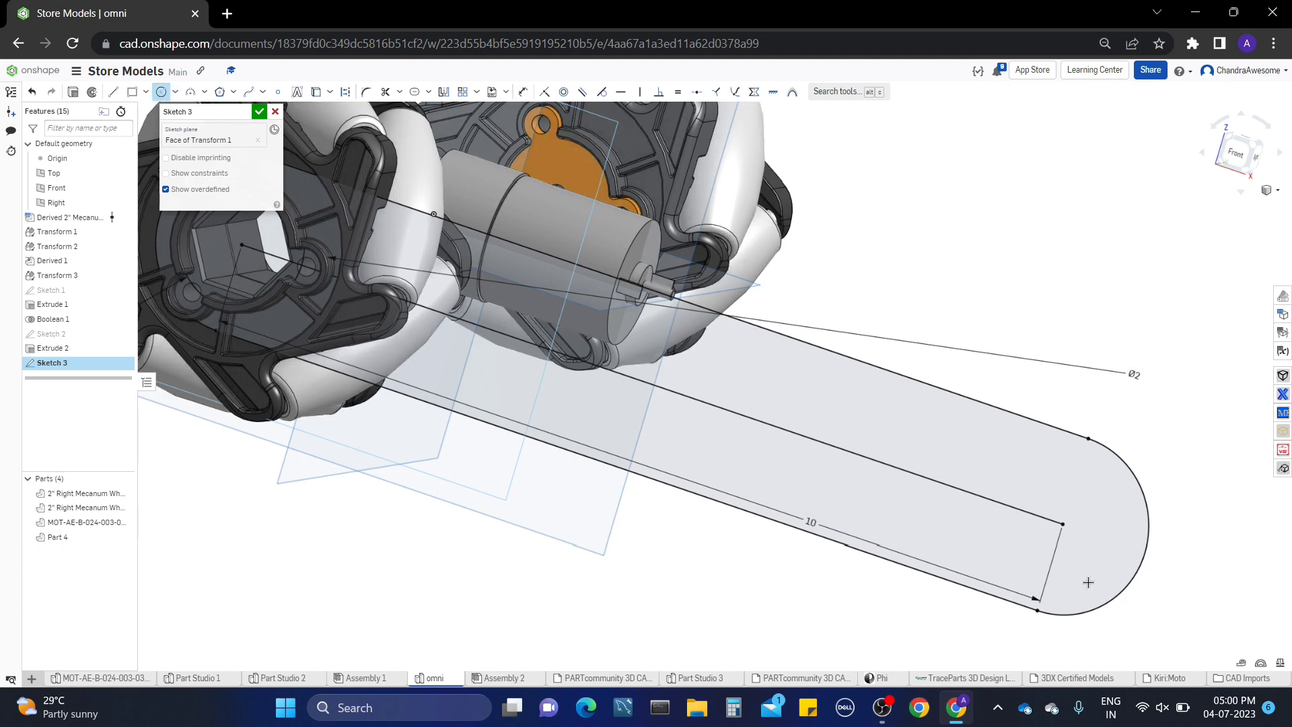
pyautogui.click(1062, 528)
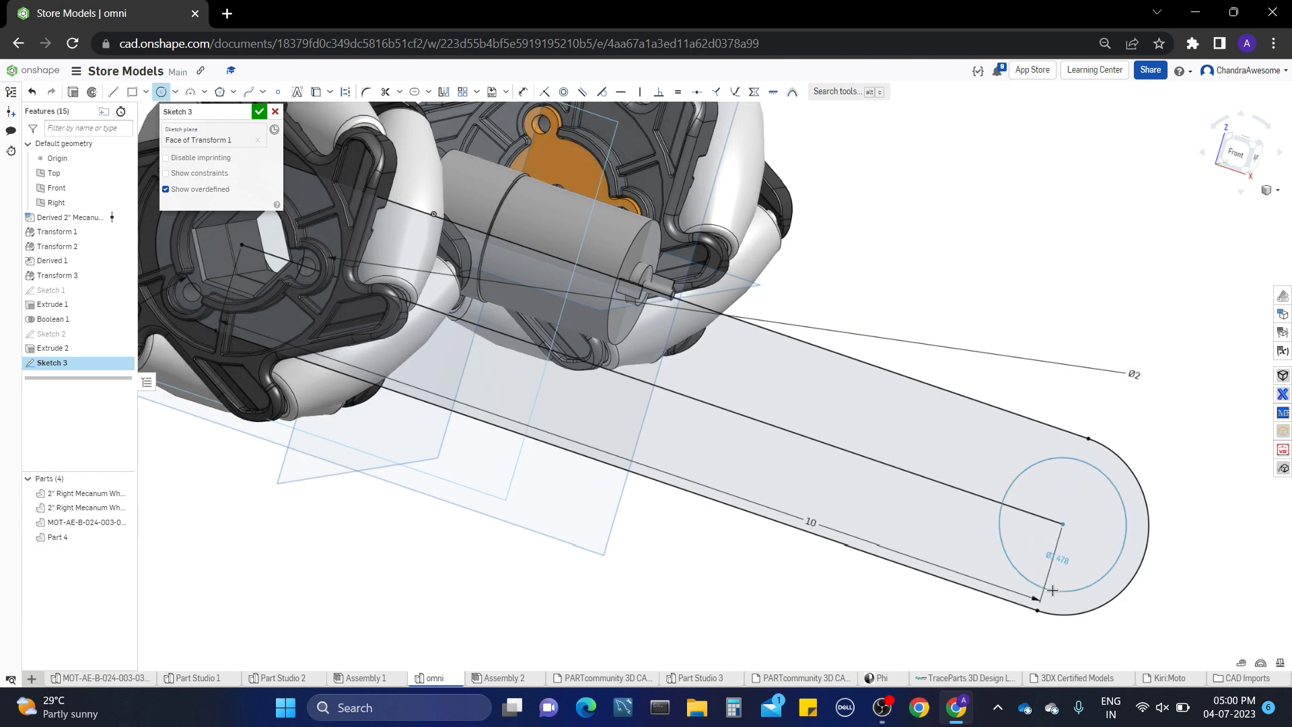
pyautogui.click(1052, 590)
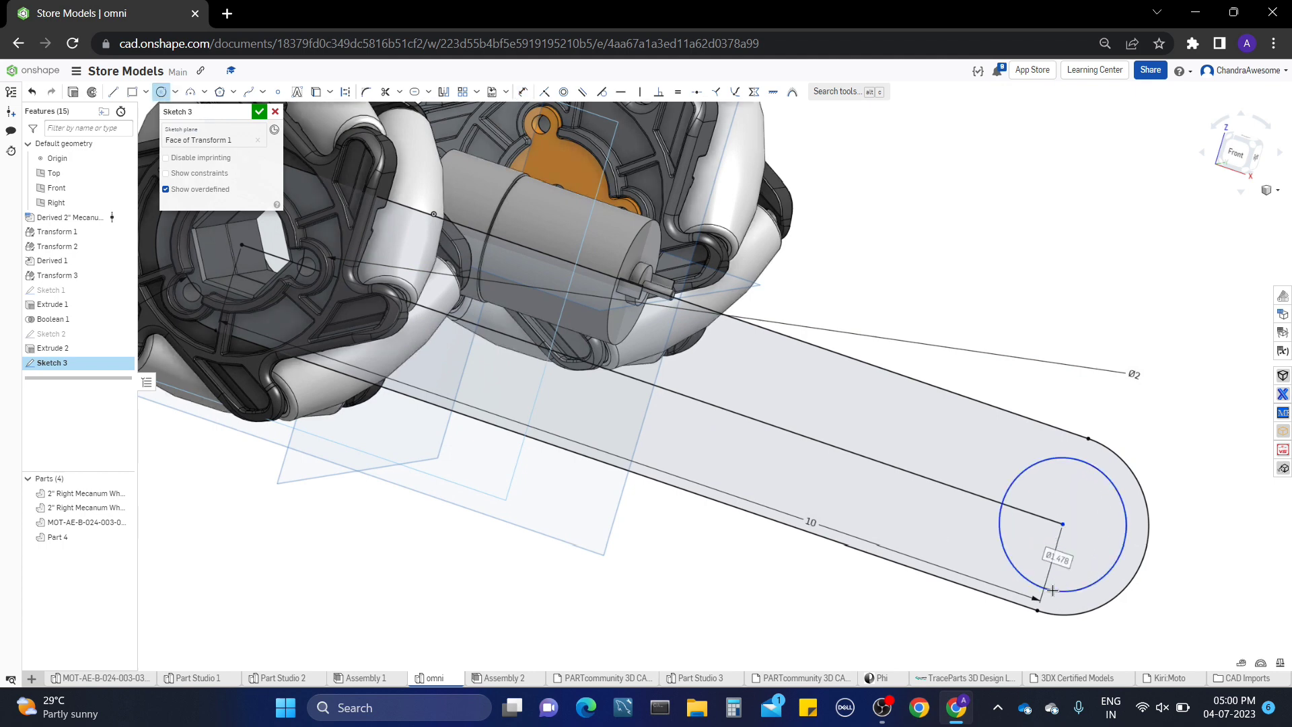
pyautogui.click(162, 93)
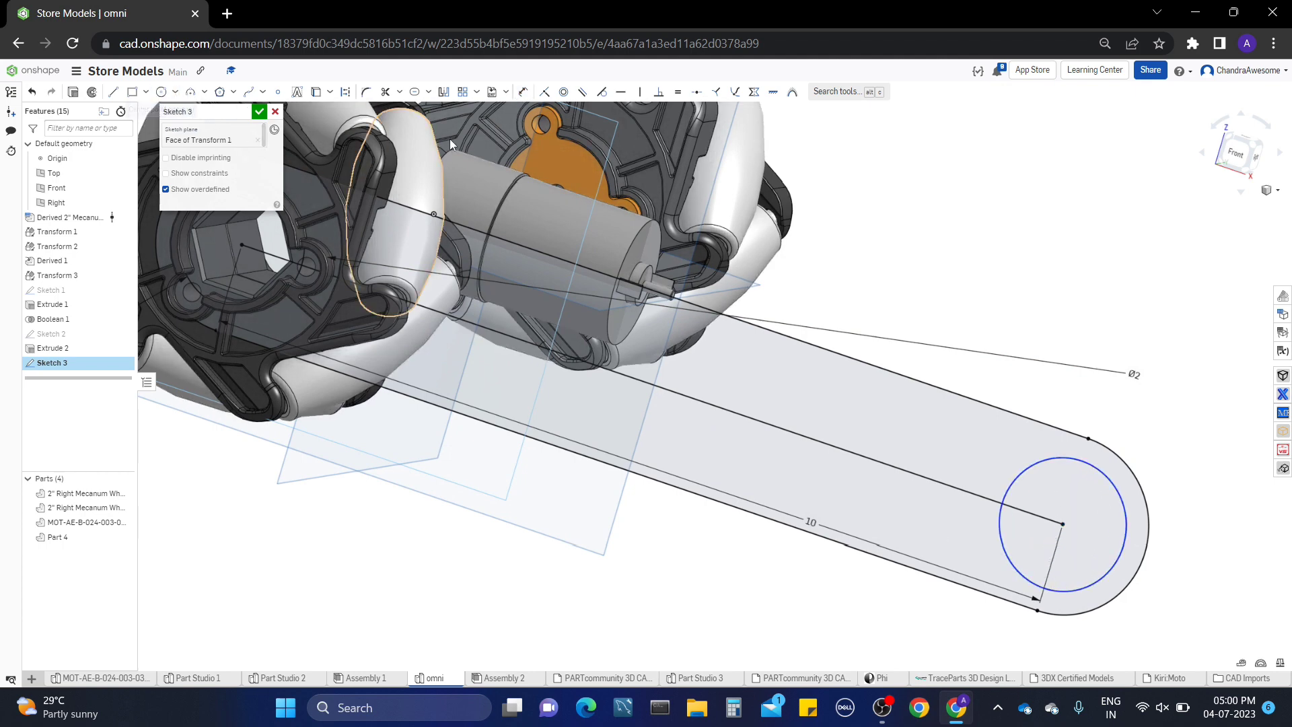
# Constrain the far-end circle to be equal to the 1.458 in circle at the wheel hub
pyautogui.click(1048, 465)
pyautogui.moveTo(505, 257); pyautogui.dragTo(635, 301, button='middle')
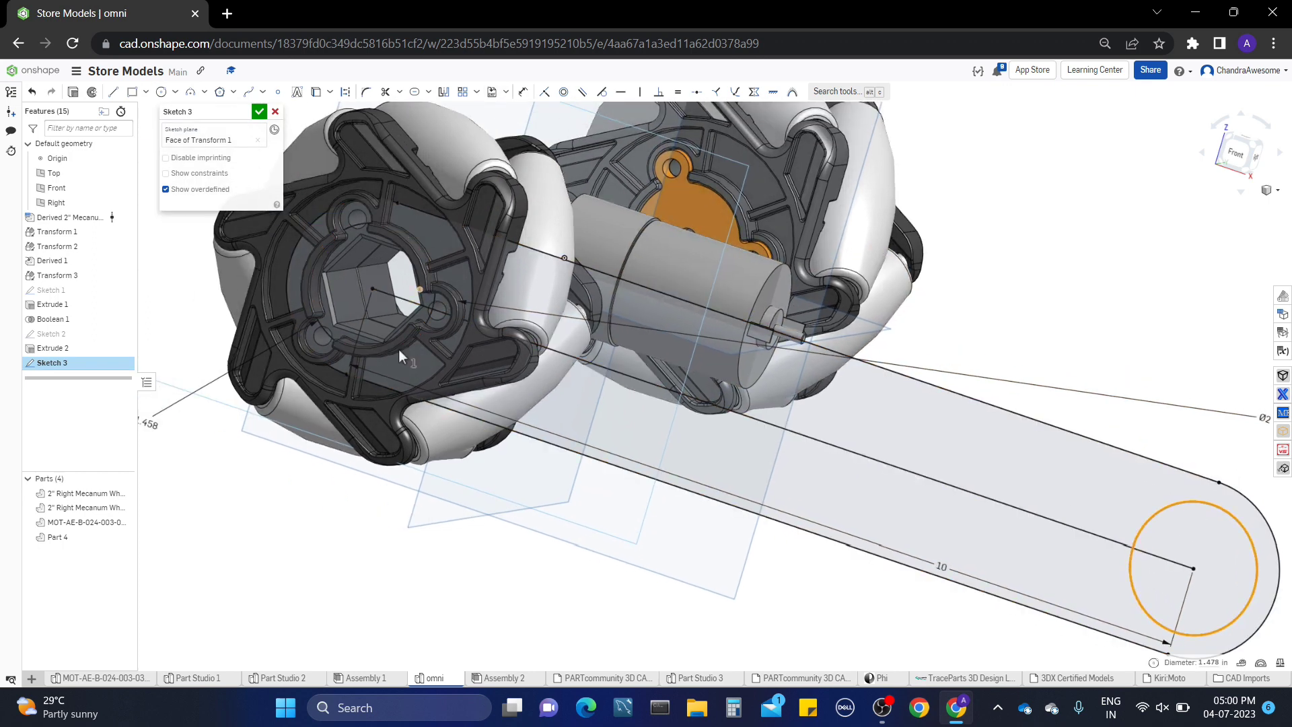
pyautogui.moveTo(397, 358); pyautogui.dragTo(318, 417, button='right')
pyautogui.click(376, 353)
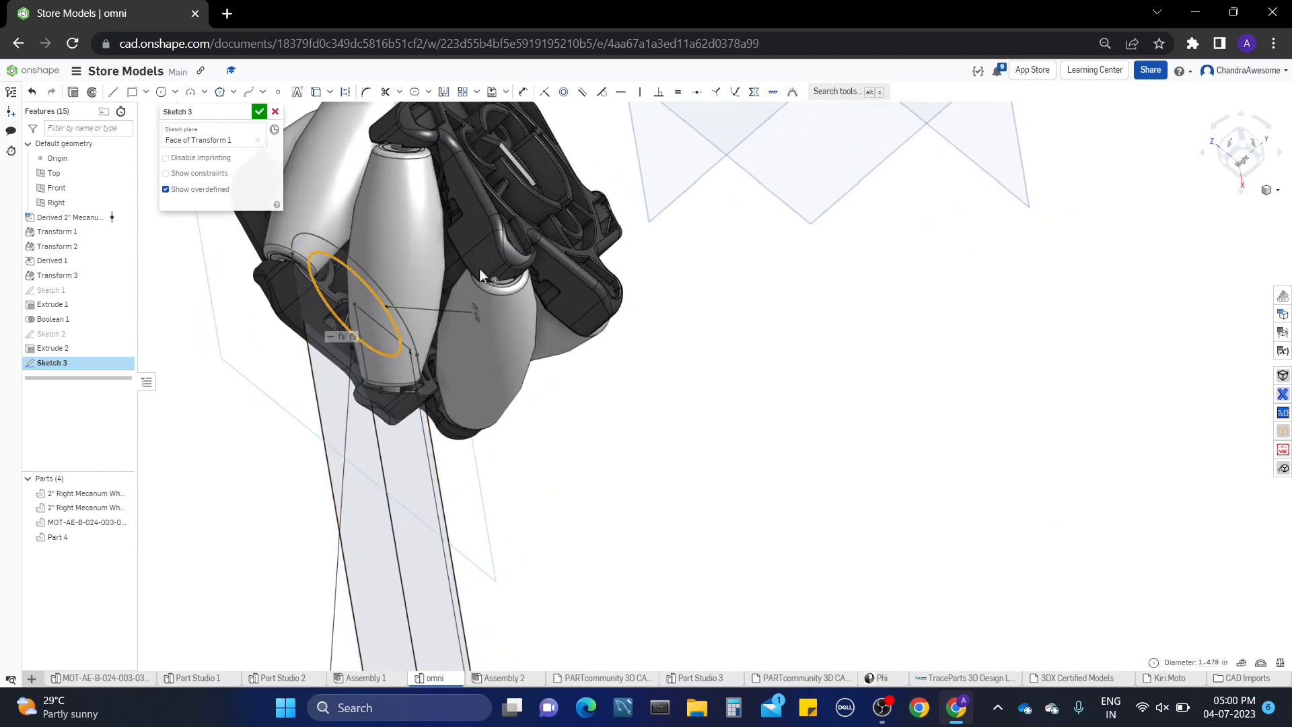
pyautogui.click(675, 98)
pyautogui.moveTo(632, 546); pyautogui.dragTo(637, 435, button='middle')
pyautogui.moveTo(704, 510)
pyautogui.mouseDown(button='right')
pyautogui.moveTo(764, 470)
pyautogui.moveTo(707, 464)
pyautogui.mouseUp(button='right')
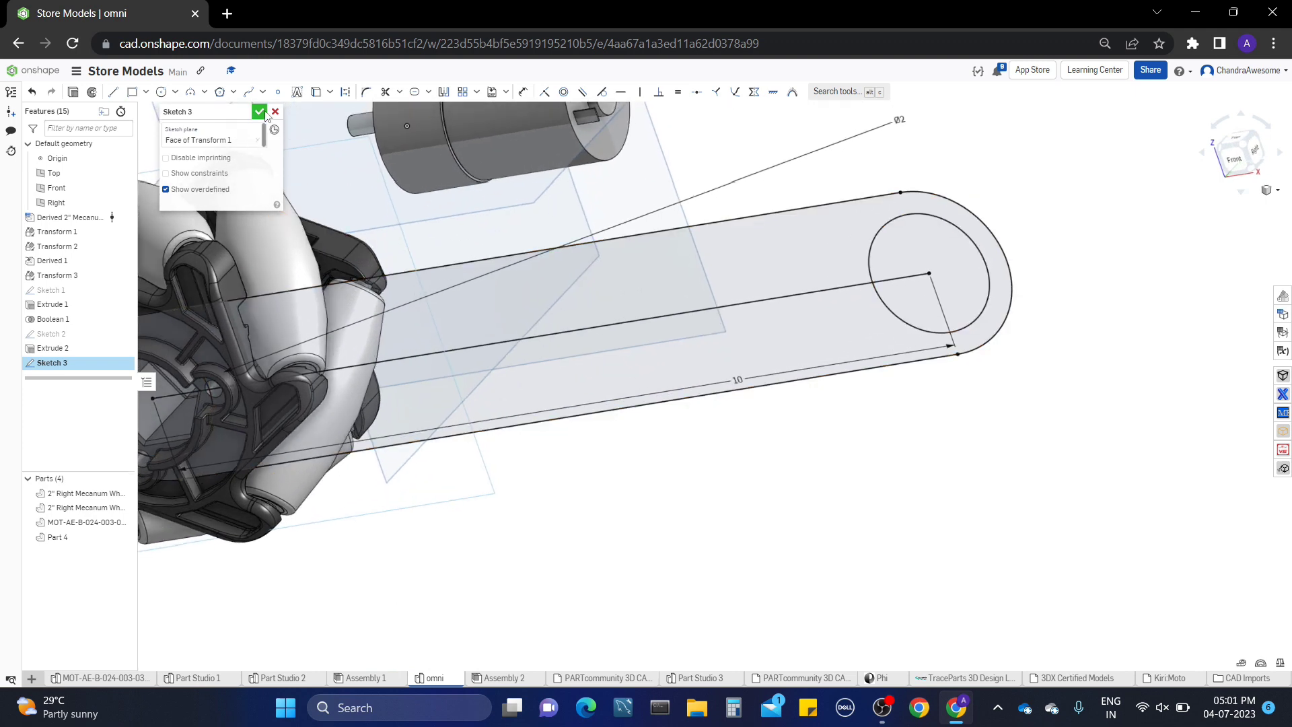
pyautogui.moveTo(543, 399)
pyautogui.mouseDown(button='right')
pyautogui.moveTo(498, 413)
pyautogui.moveTo(569, 397)
pyautogui.mouseUp(button='right')
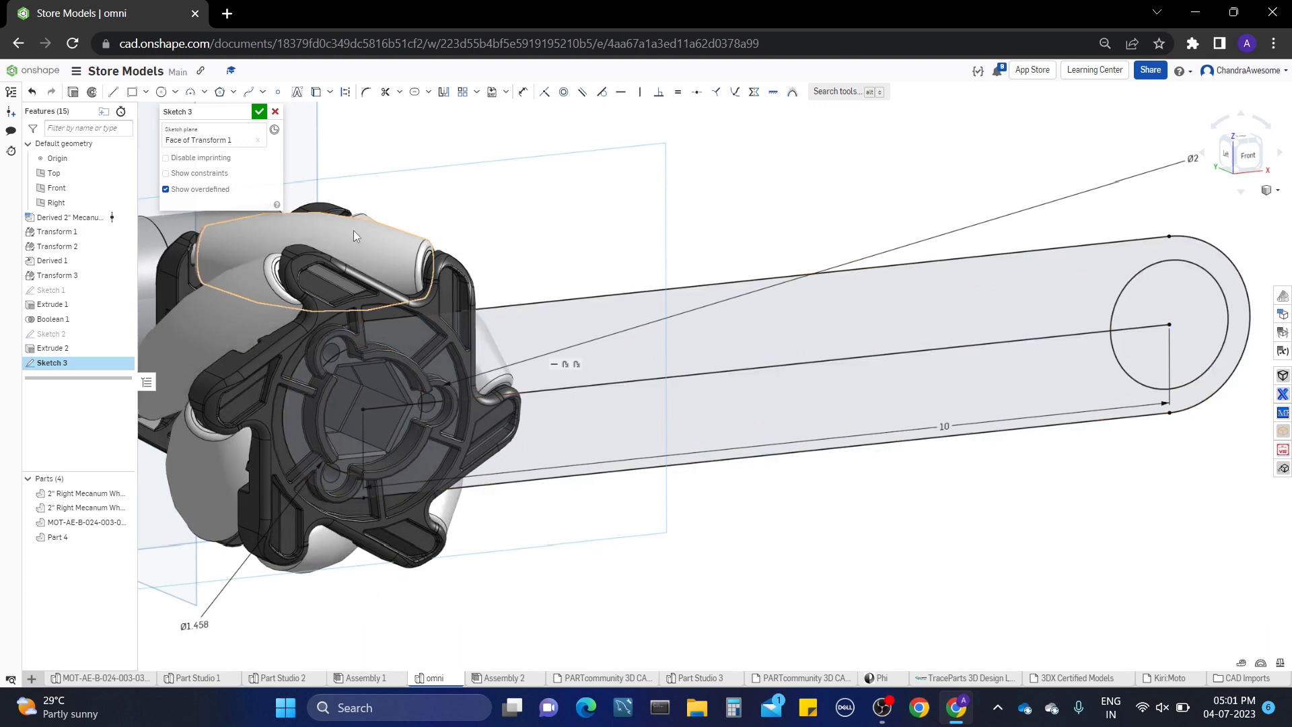
# Draw a line from the hub circle's centre to the slot's near arc, and try continuing it to the far arc
pyautogui.click(363, 409)
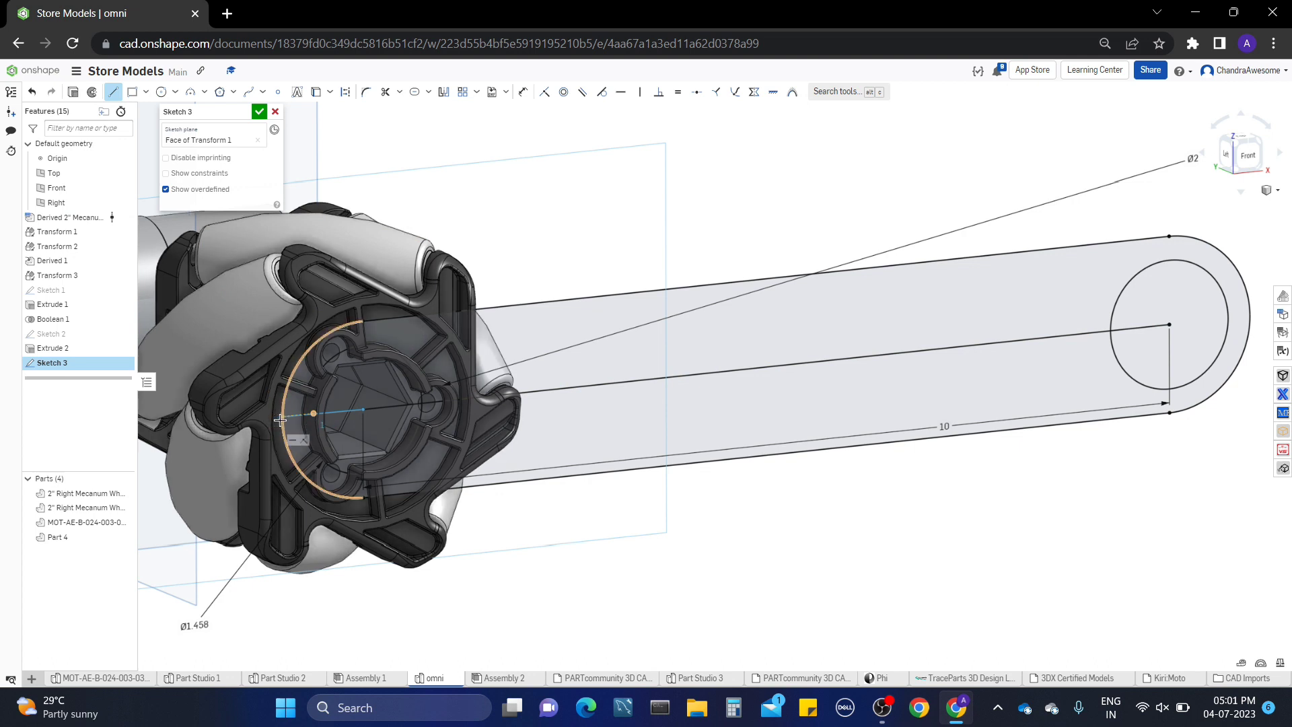
pyautogui.click(280, 420)
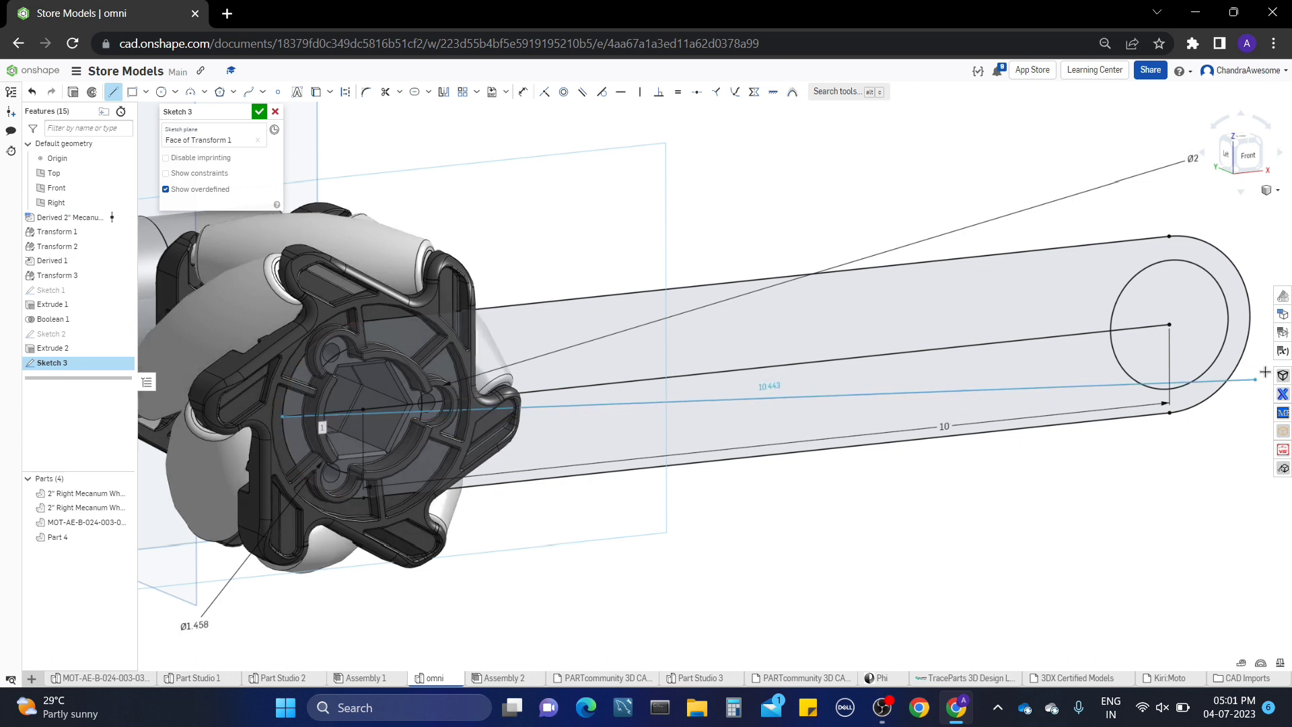
pyautogui.click(1253, 315)
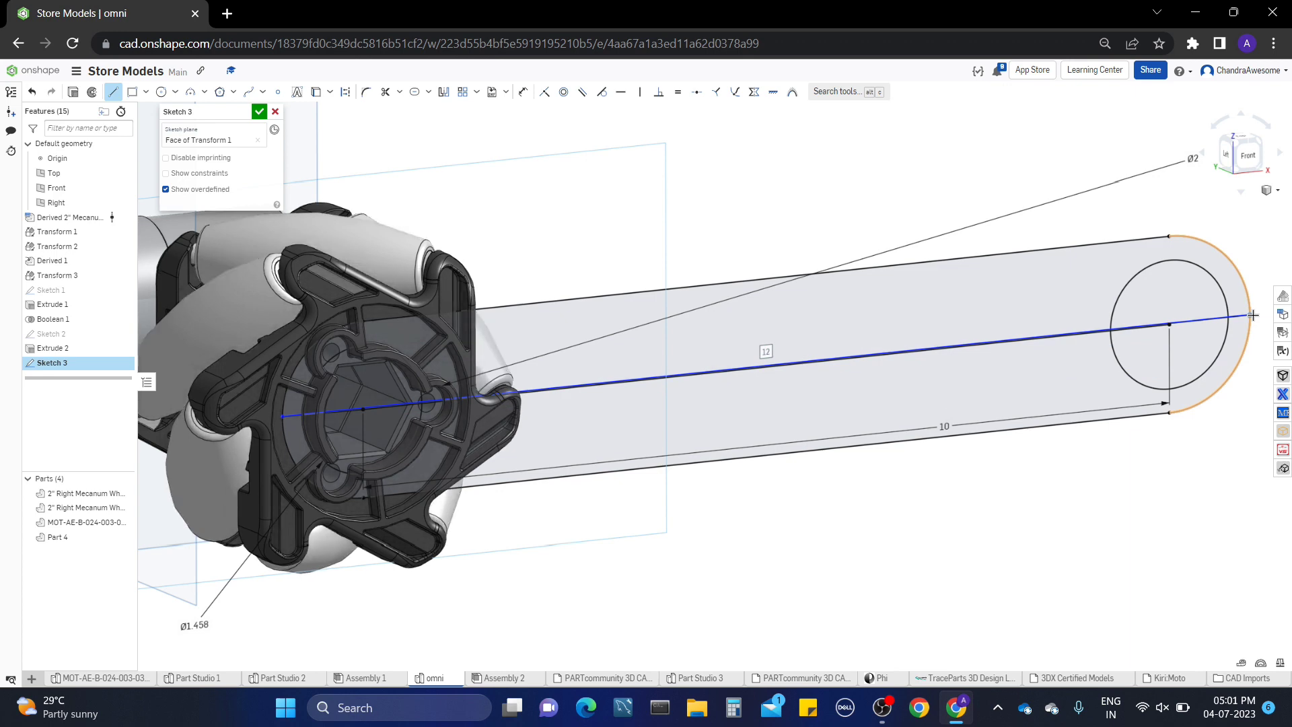
pyautogui.press('Escape')
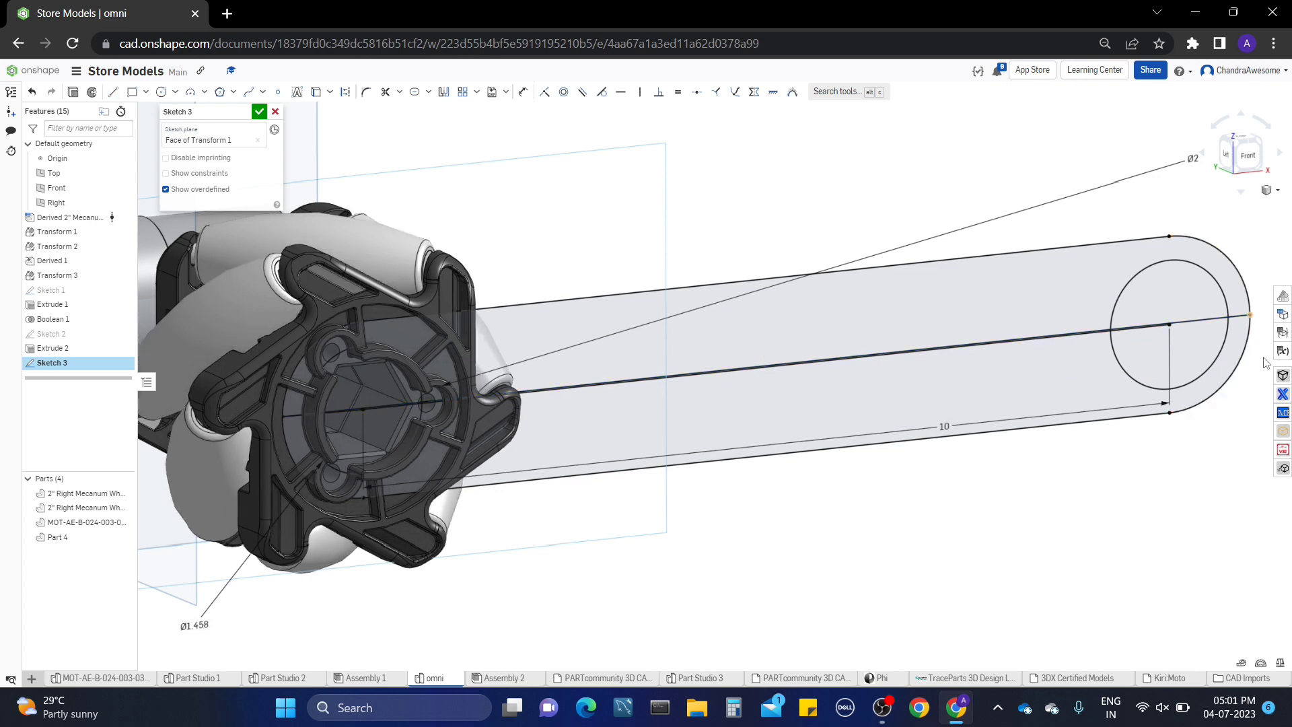
pyautogui.moveTo(1253, 321); pyautogui.dragTo(1205, 387, button='right')
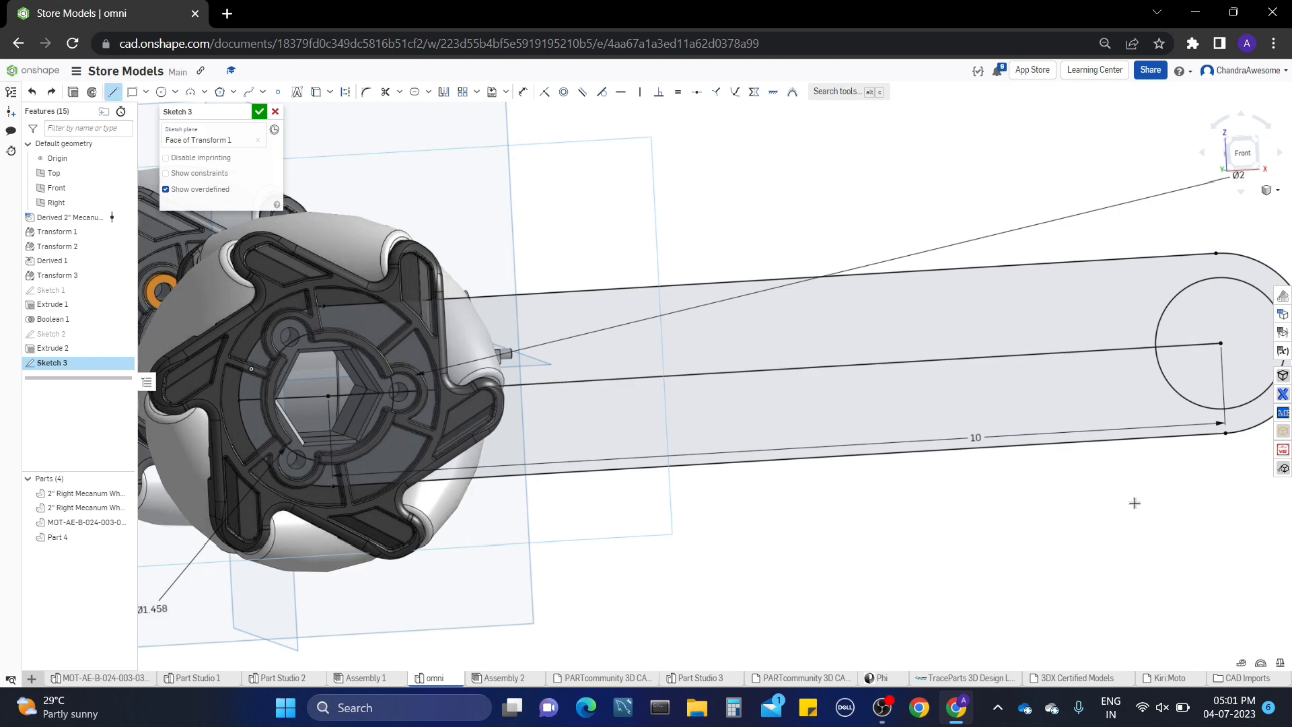
# Draw a line from the far circle's centre to the slot's far arc, splitting the profile lengthwise, and finish the sketch
pyautogui.moveTo(1132, 508); pyautogui.dragTo(948, 531, button='middle')
pyautogui.press('l')
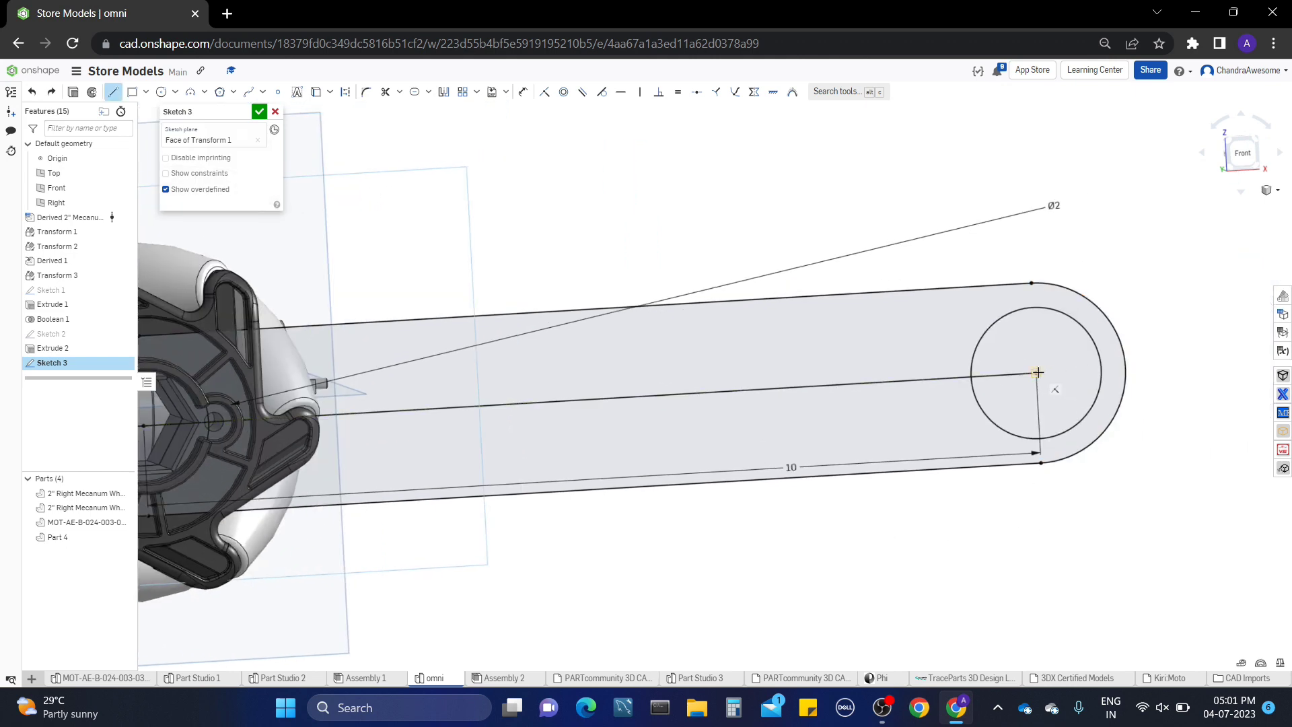
pyautogui.click(1126, 367)
pyautogui.press('Escape')
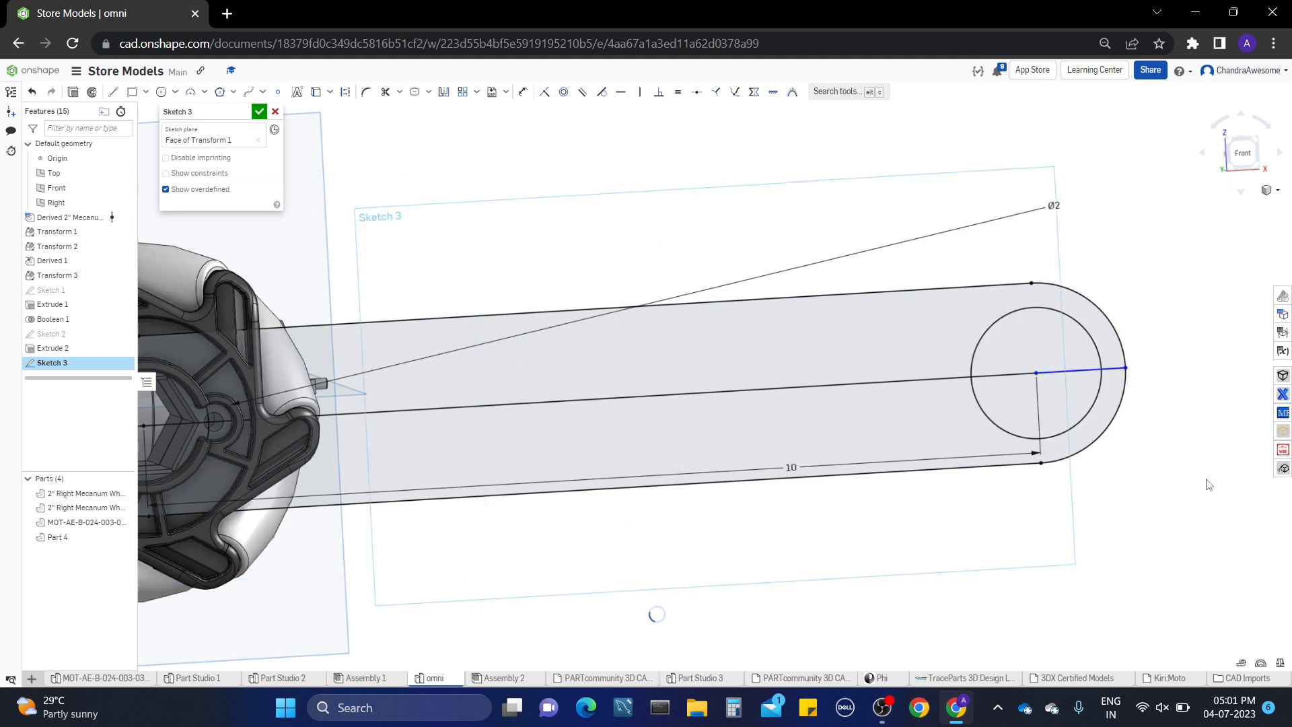
pyautogui.moveTo(1175, 318); pyautogui.dragTo(1177, 326, button='right')
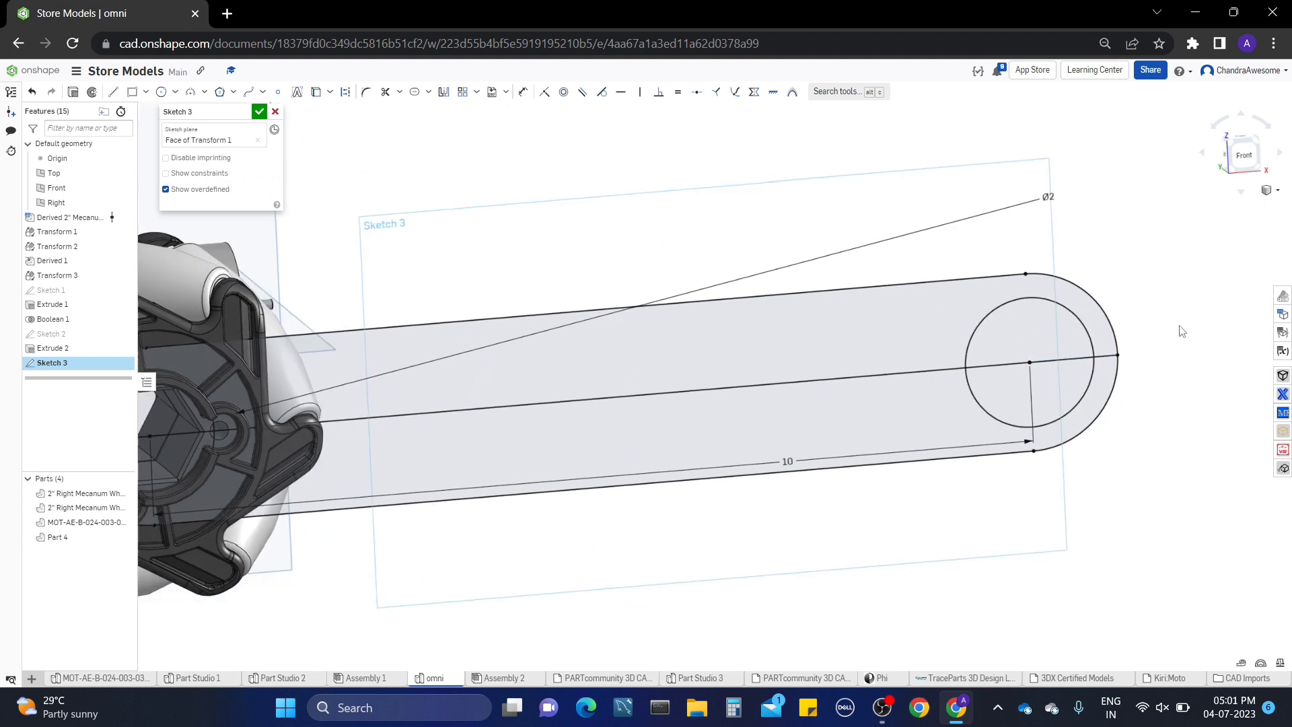
pyautogui.click(260, 112)
# Hide the mecanum wheel that covers the hub end of the slot sketch
pyautogui.scroll(5, 686, 260)
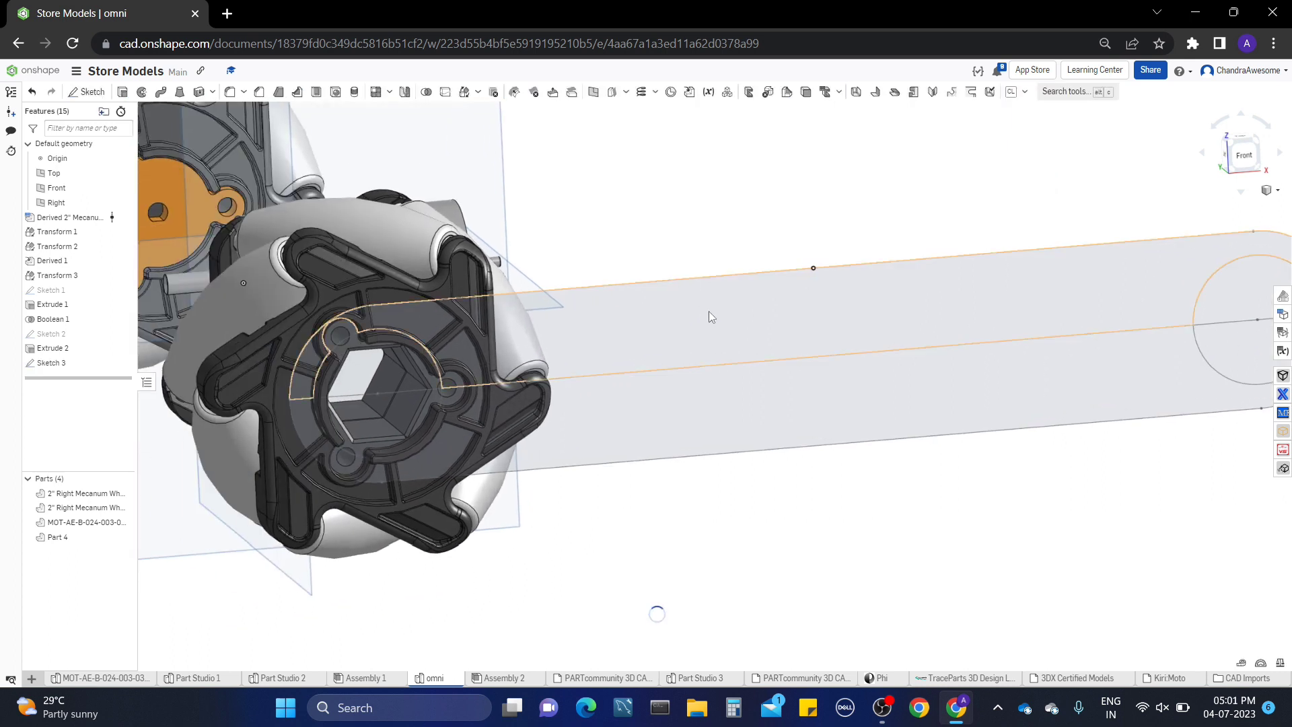
pyautogui.click(708, 316)
pyautogui.click(759, 221)
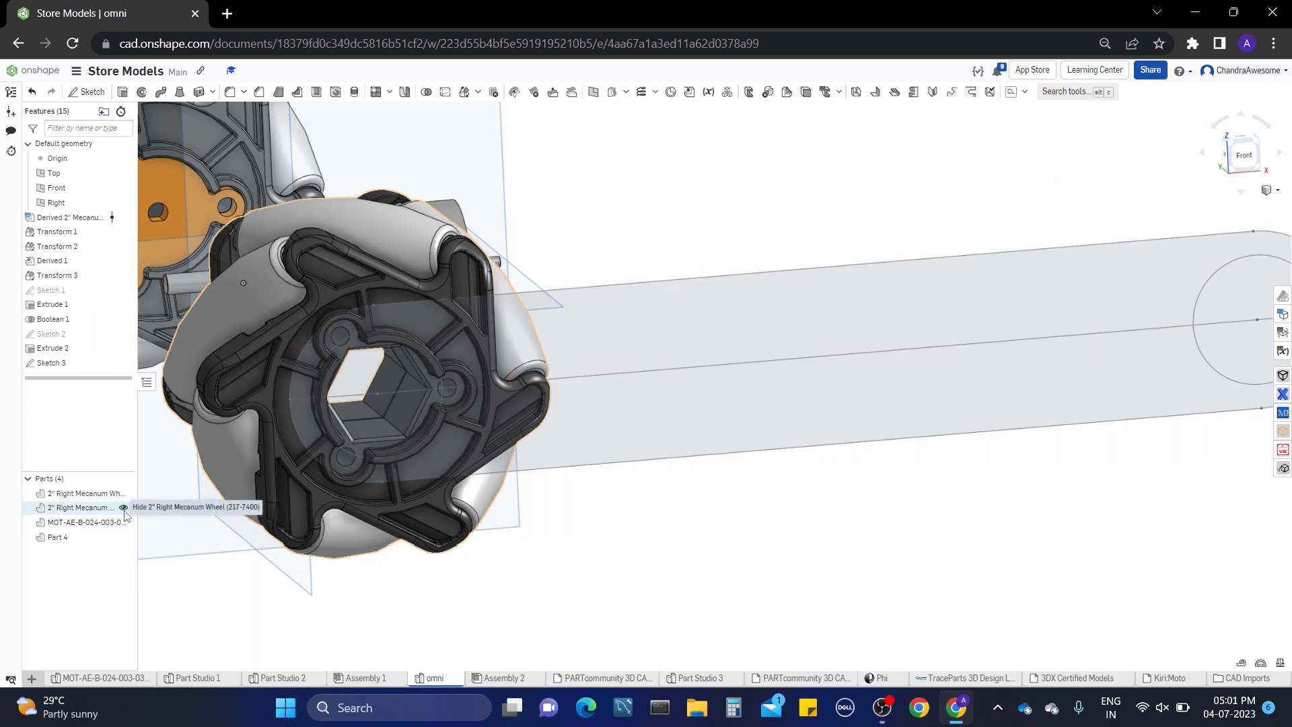
pyautogui.click(123, 507)
# Extrude the slot's upper half, including the small regions near the hub-end circle, 7 in as a new part
pyautogui.click(536, 326)
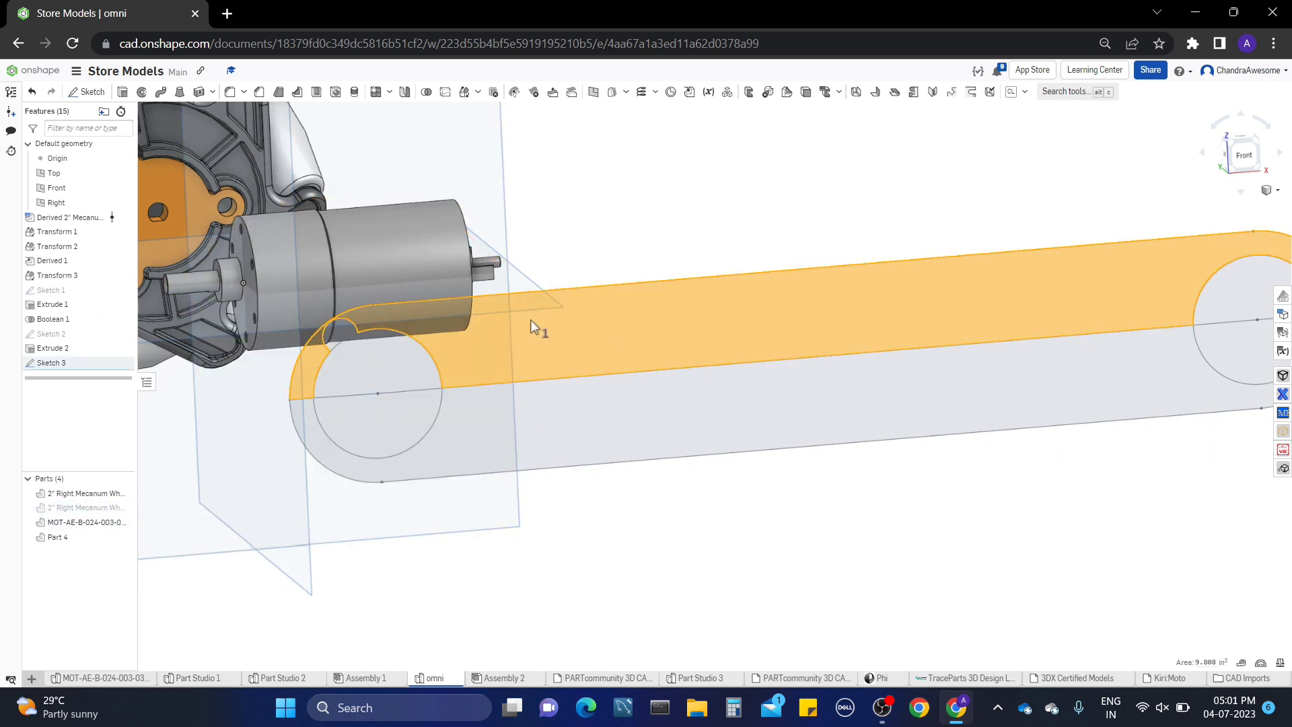
pyautogui.click(345, 325)
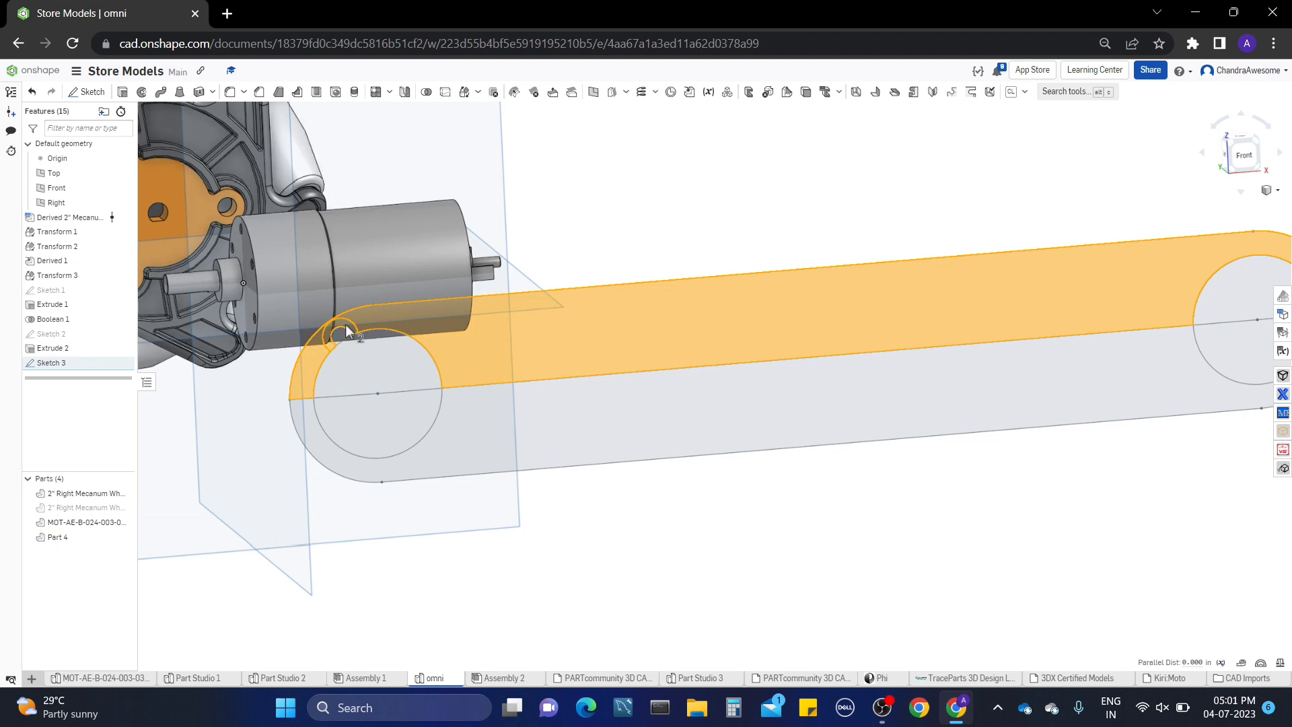
pyautogui.click(309, 431)
pyautogui.click(701, 429)
pyautogui.moveTo(701, 430); pyautogui.dragTo(574, 457, button='middle')
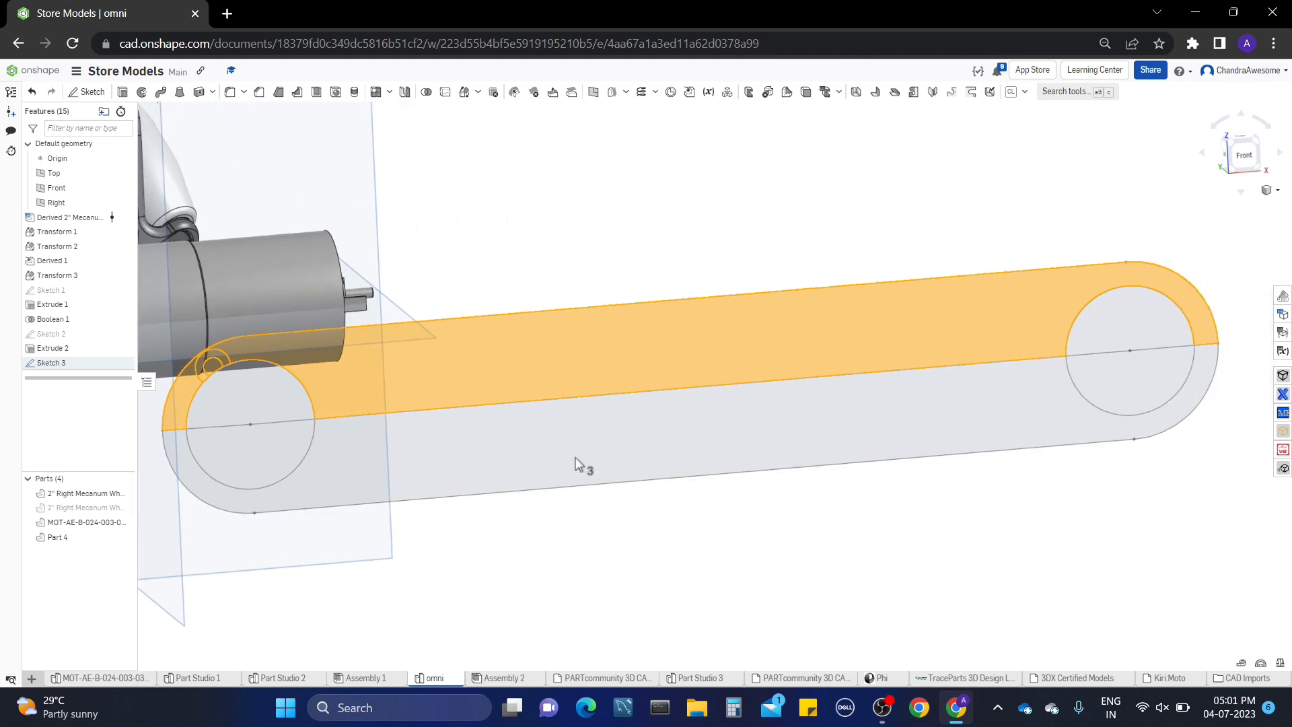
pyautogui.click(123, 92)
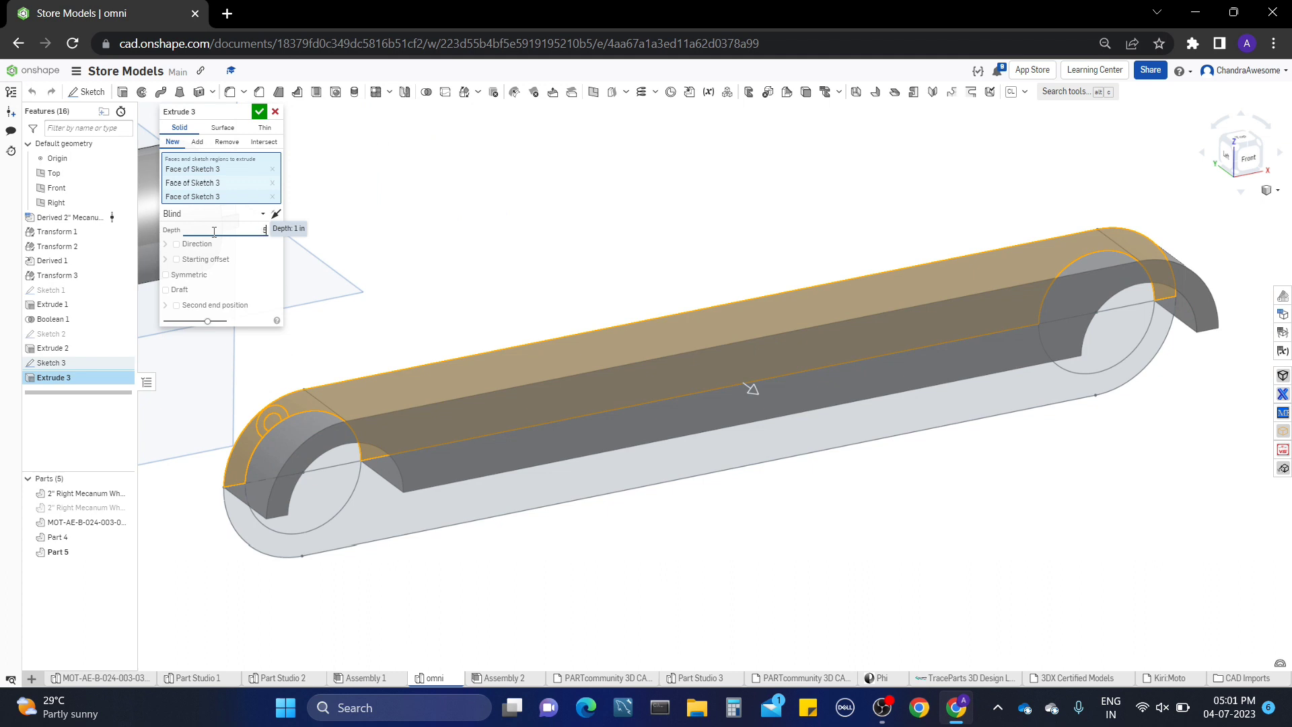
pyautogui.scroll(-6, 686, 309)
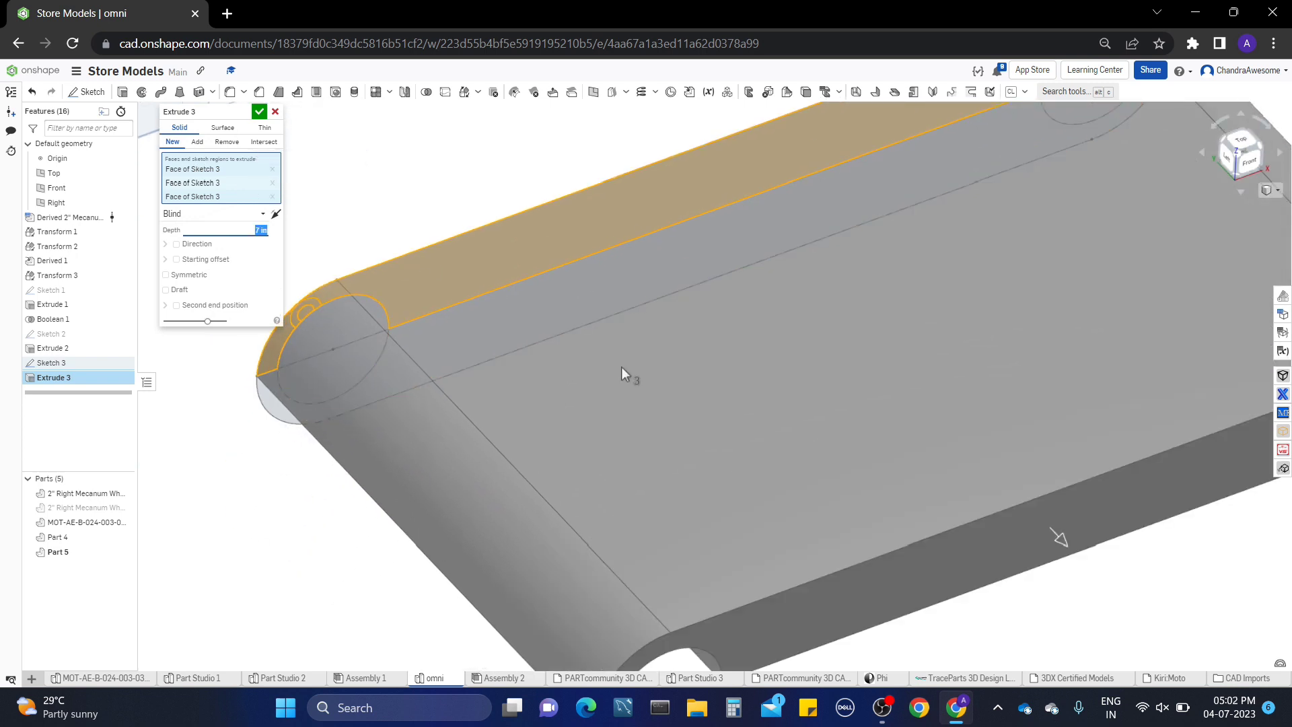
pyautogui.moveTo(608, 321); pyautogui.dragTo(607, 292, button='middle')
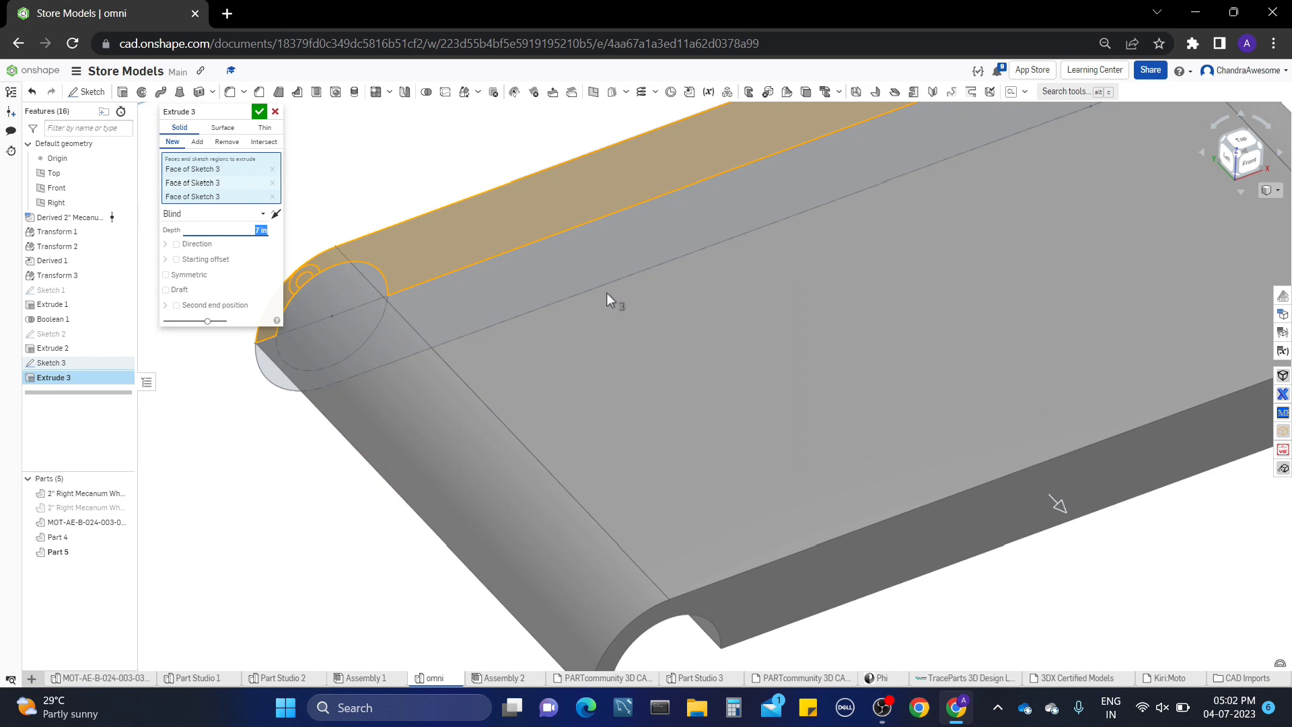
pyautogui.click(258, 112)
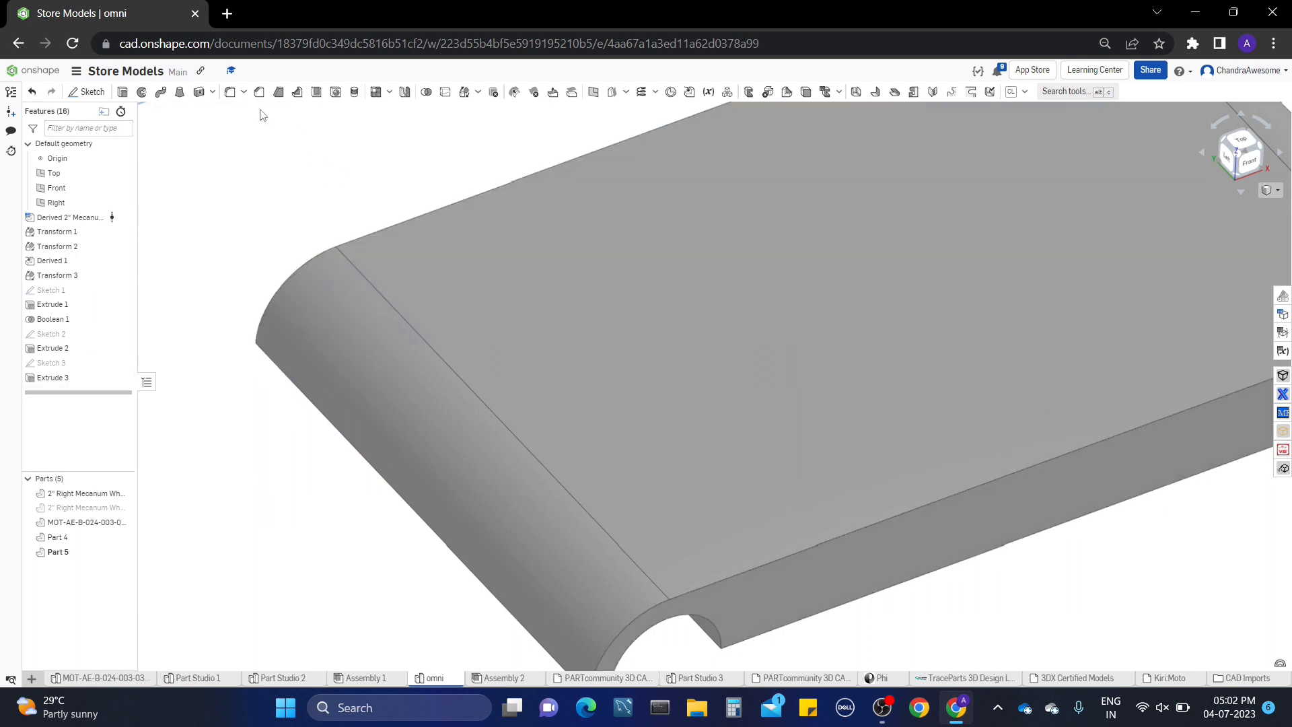
# Extrude the slot sketch's lower half as a new part, up to the far end face of the upper half
pyautogui.hotkey('shift', '1')
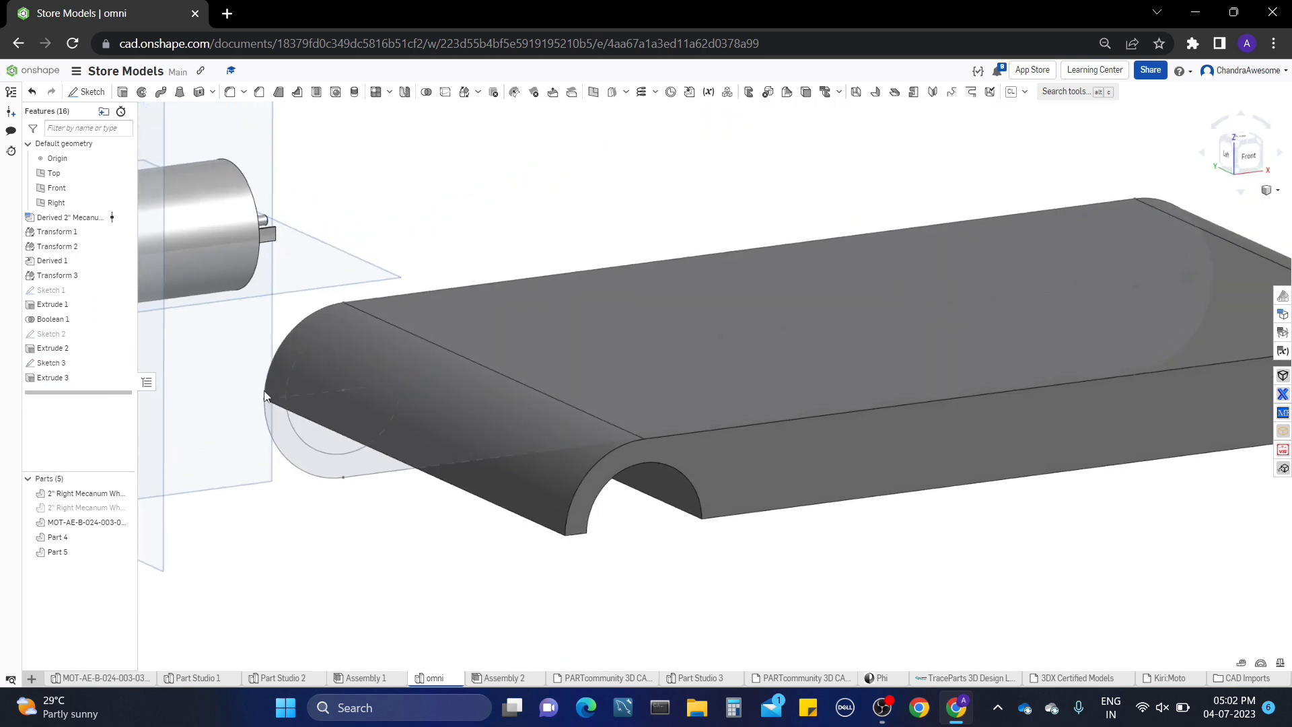
pyautogui.moveTo(515, 524); pyautogui.dragTo(161, 201, button='right')
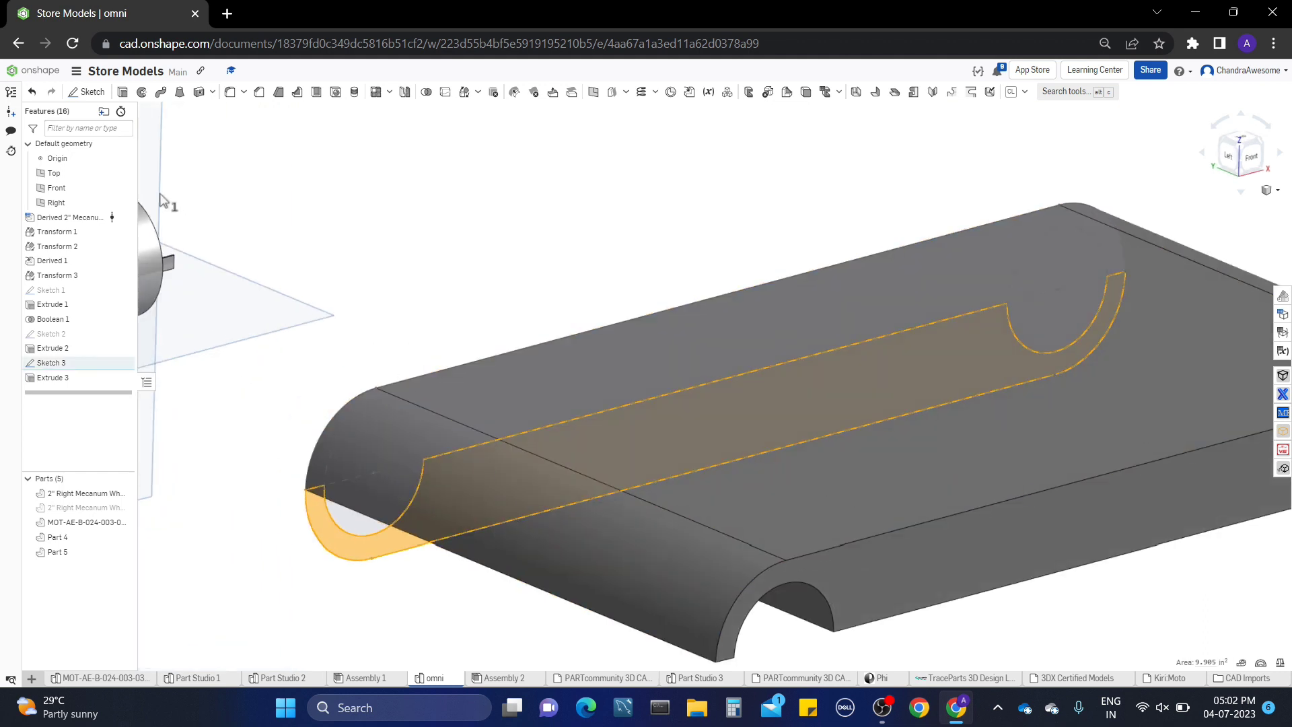
pyautogui.click(123, 93)
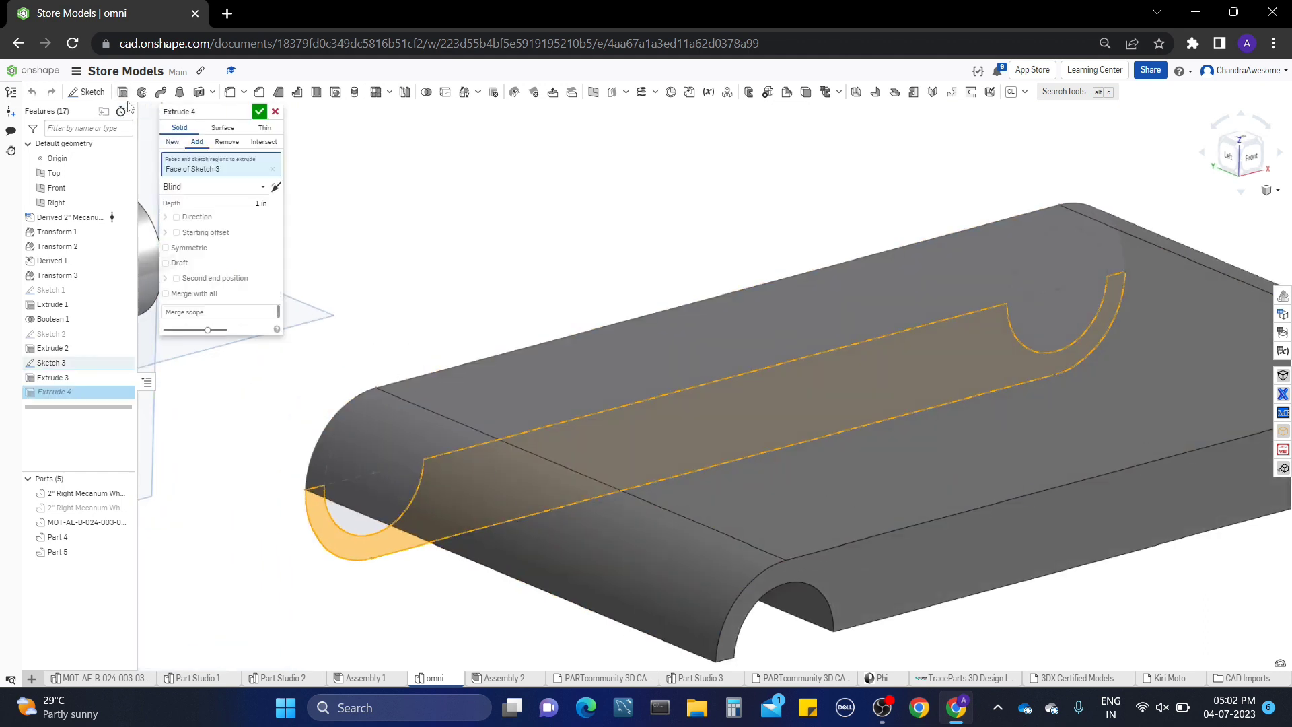
pyautogui.moveTo(487, 286); pyautogui.dragTo(476, 254, button='middle')
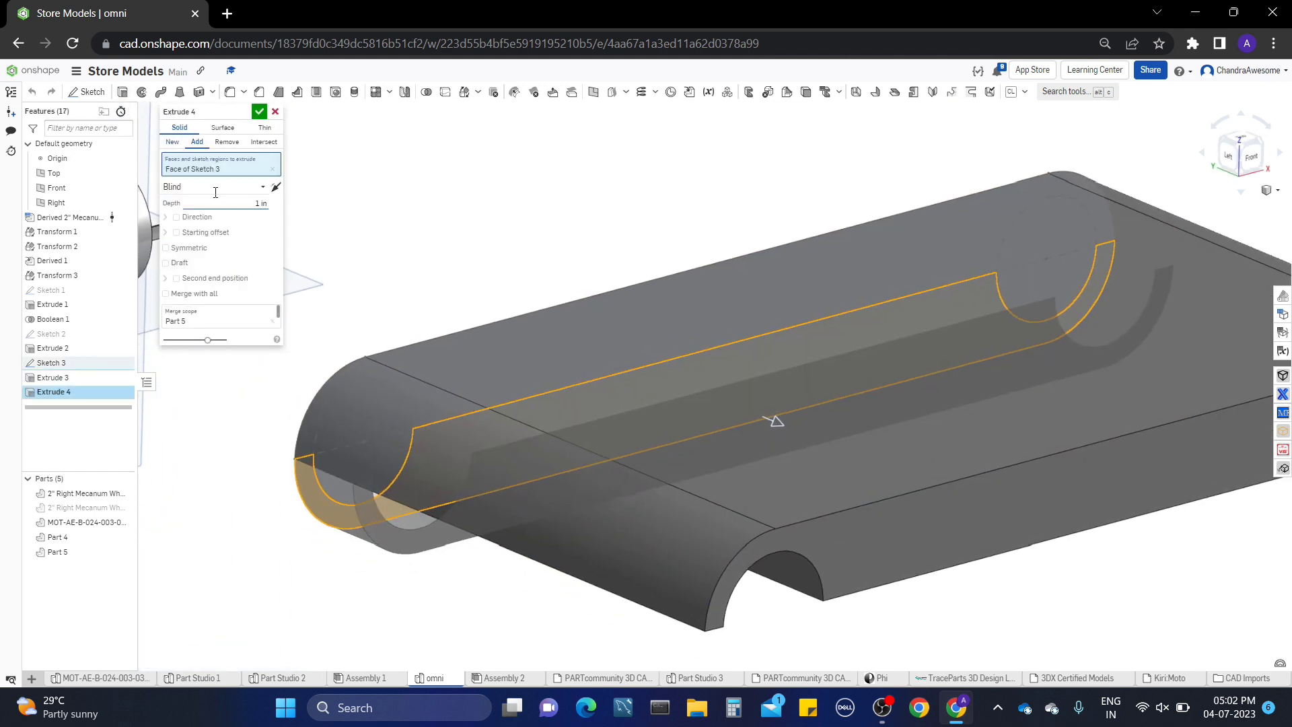
pyautogui.click(176, 143)
pyautogui.click(245, 201)
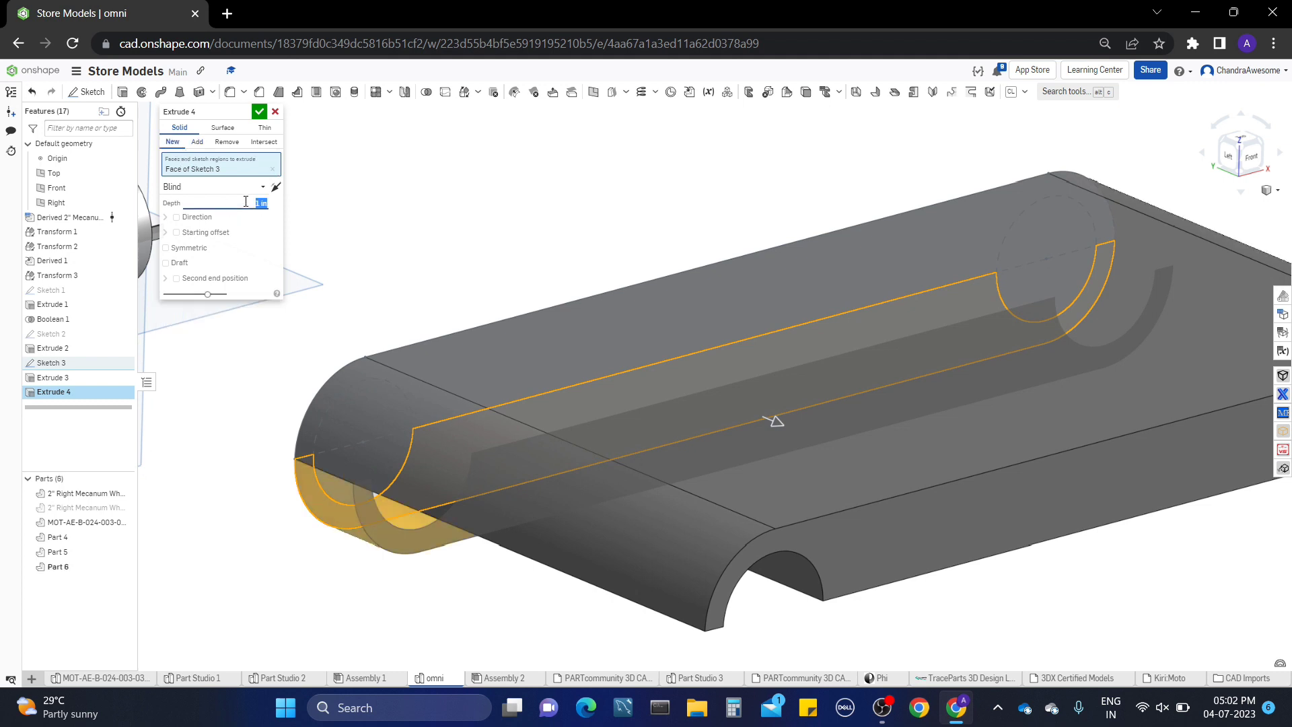
pyautogui.click(244, 190)
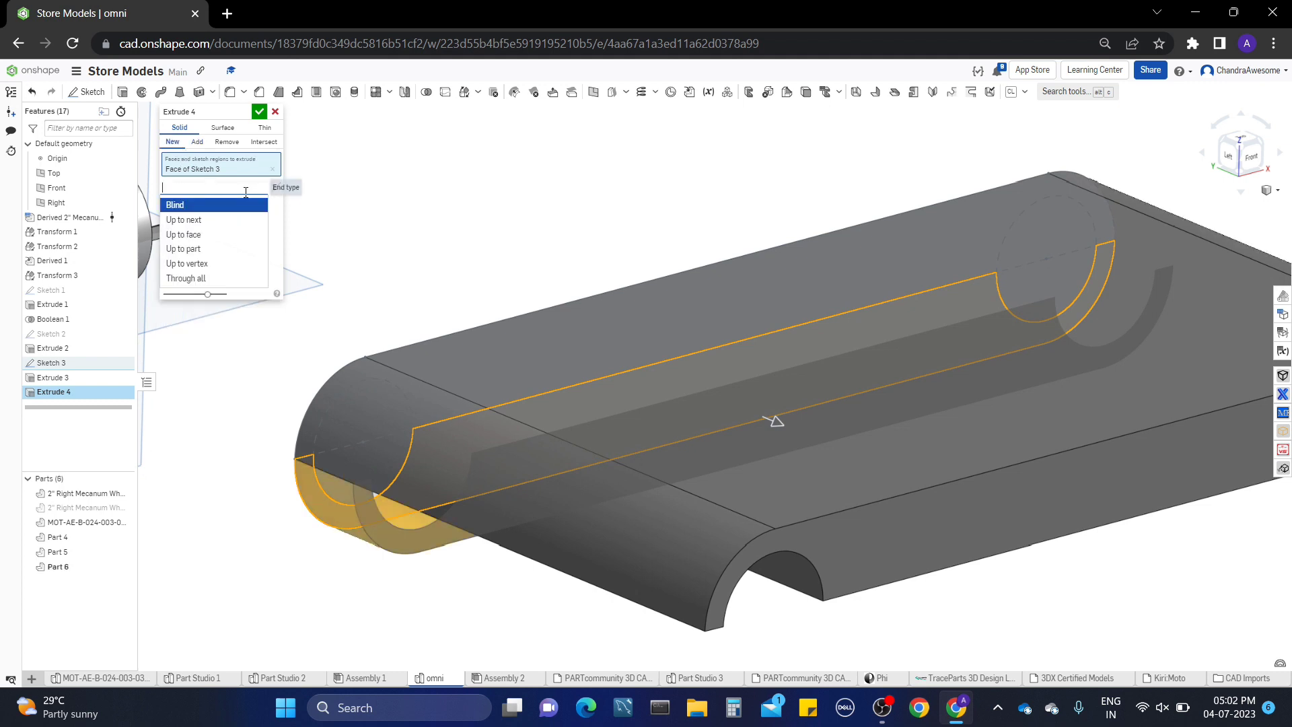
pyautogui.click(195, 234)
pyautogui.click(886, 556)
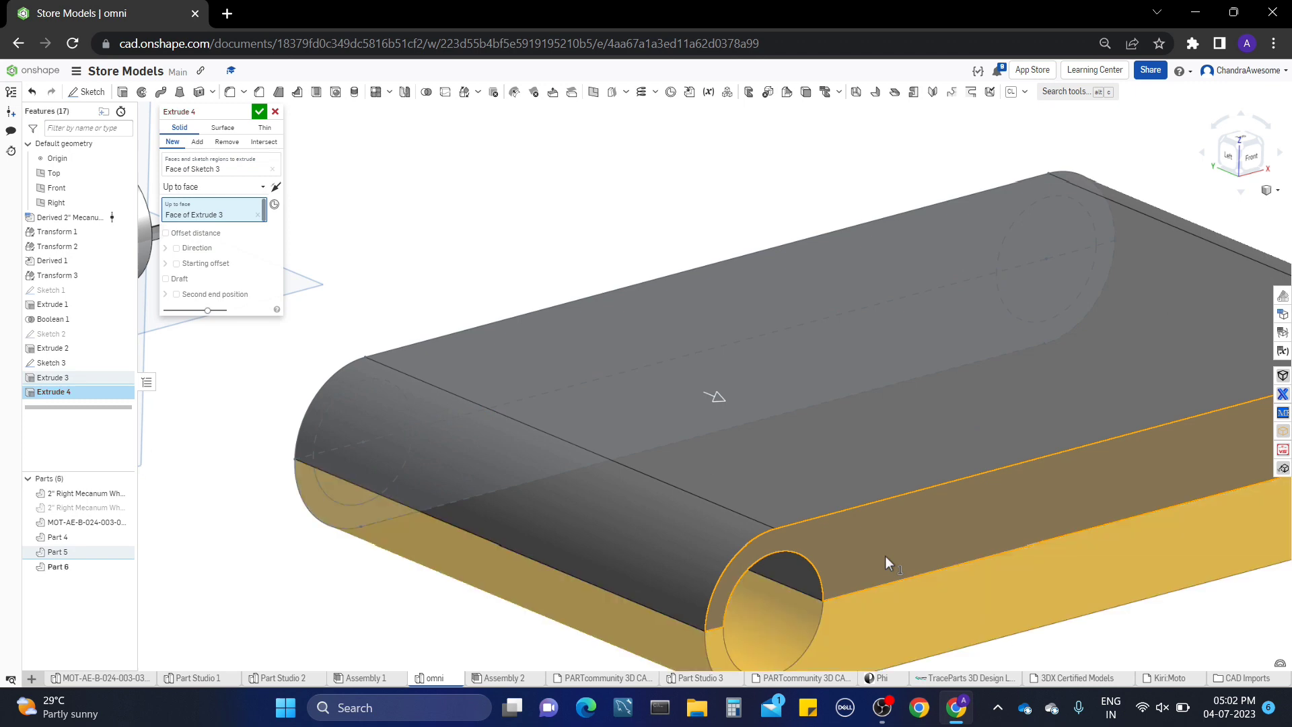
pyautogui.click(260, 113)
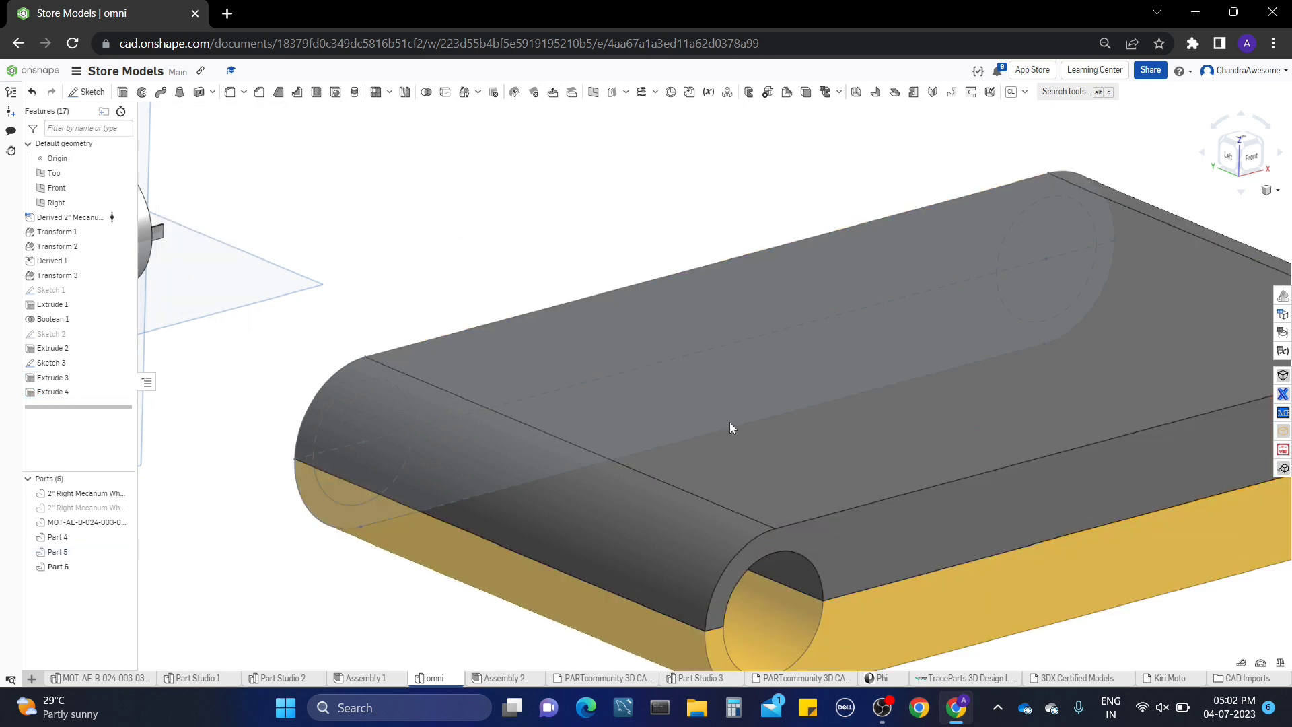
# Sketch a rectangle on the upper half's large flat face by offsetting its outline 2.25 in inward, and finish the sketch
pyautogui.moveTo(958, 479); pyautogui.dragTo(915, 406, button='middle')
pyautogui.moveTo(915, 406); pyautogui.dragTo(939, 435, button='right')
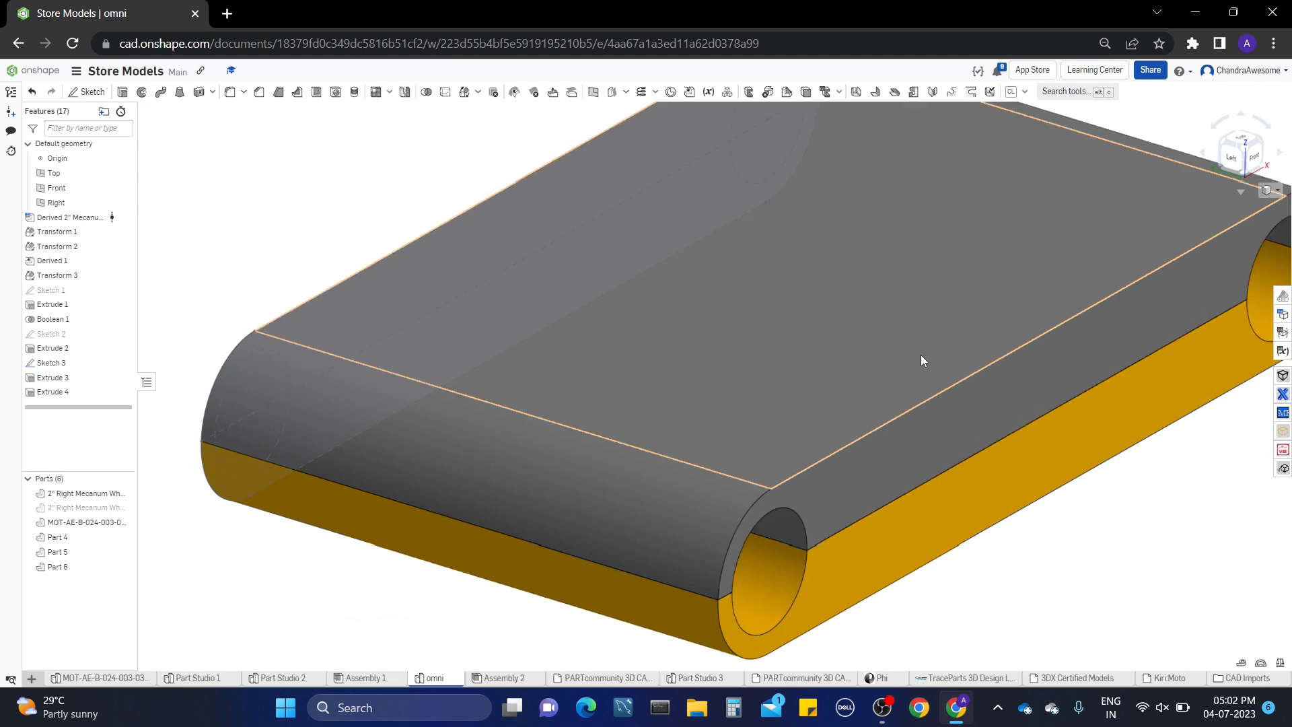
pyautogui.moveTo(920, 354); pyautogui.dragTo(781, 506, button='middle')
pyautogui.moveTo(782, 505); pyautogui.dragTo(773, 530, button='right')
pyautogui.click(723, 361)
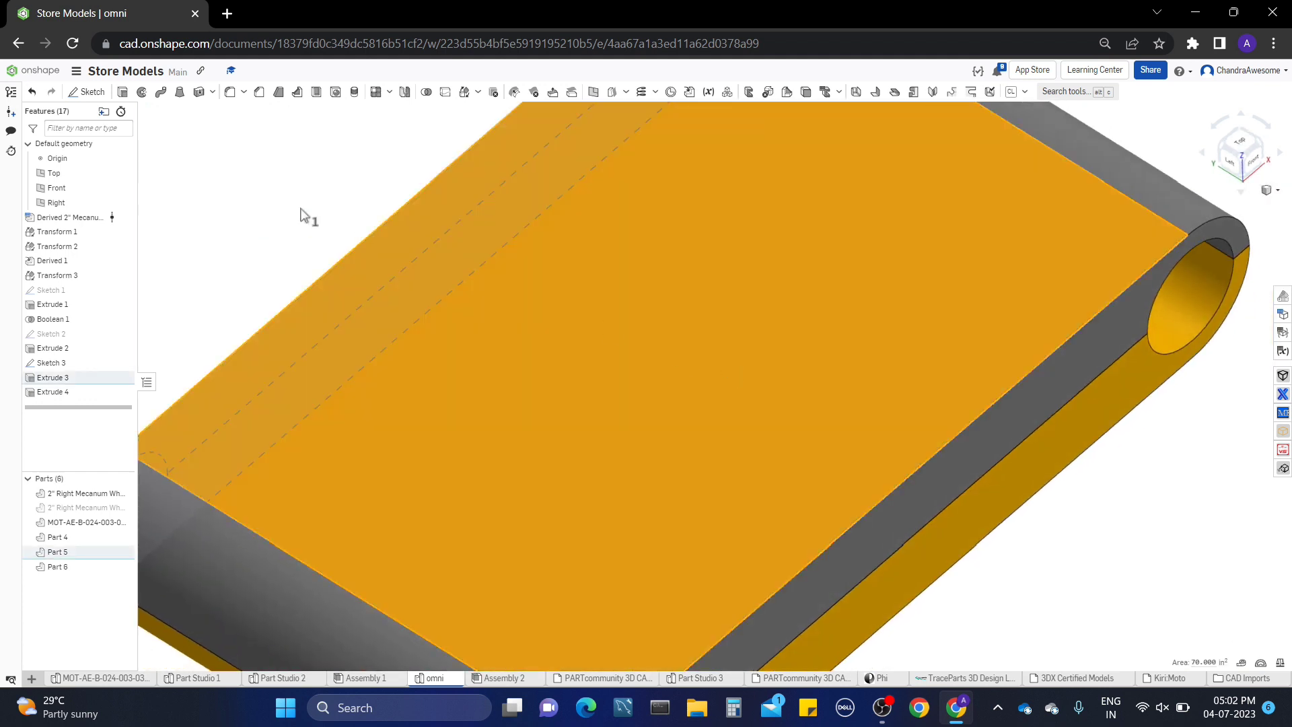
pyautogui.click(92, 97)
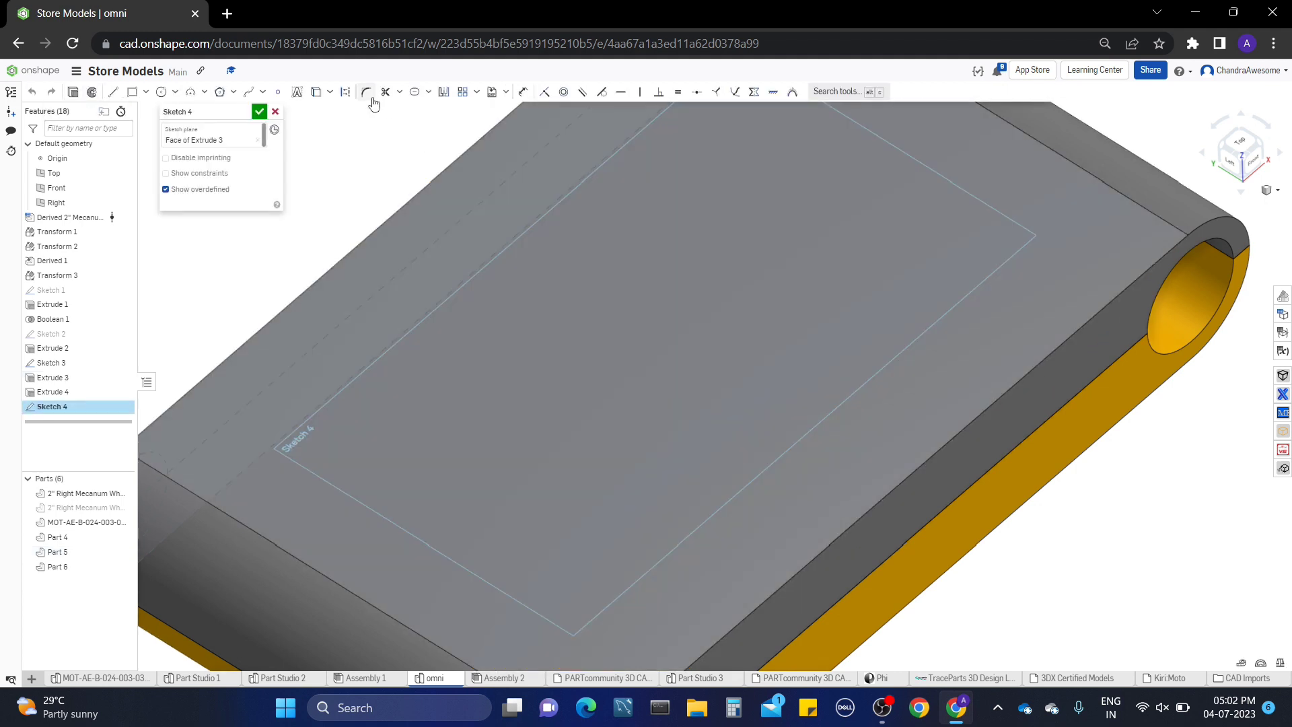
pyautogui.click(428, 92)
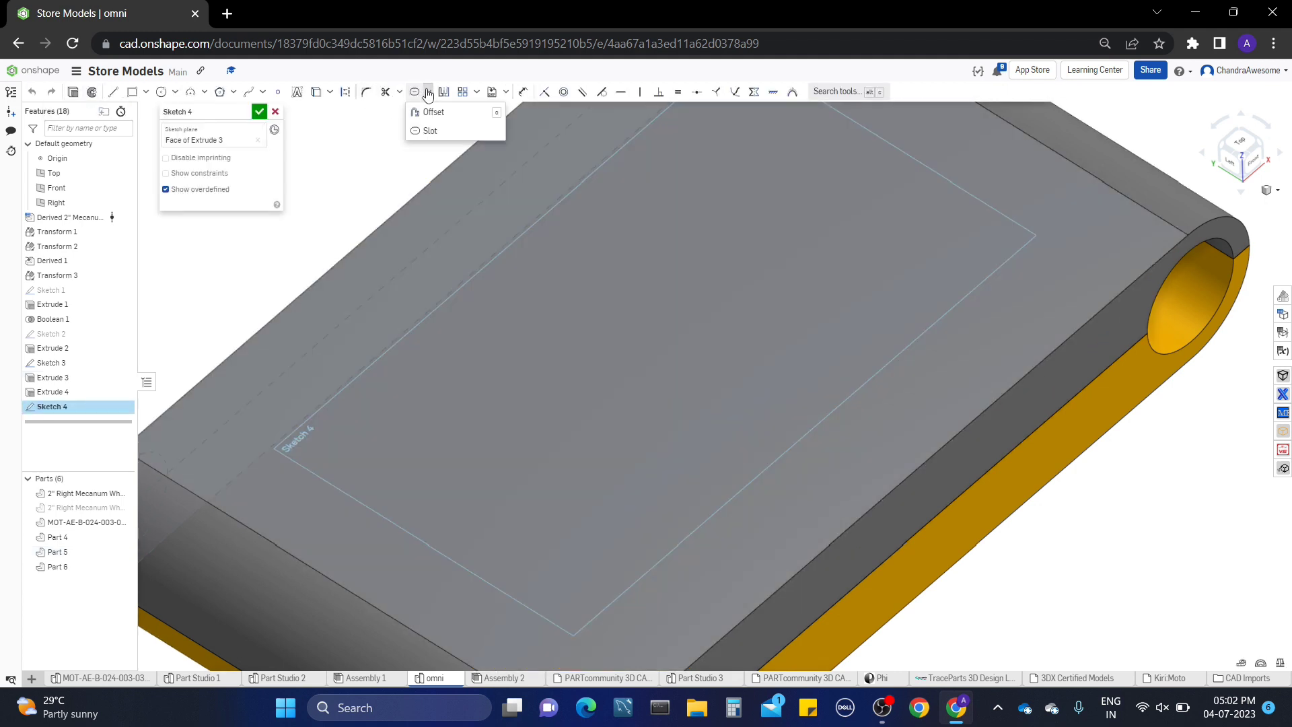
pyautogui.click(430, 132)
pyautogui.click(452, 257)
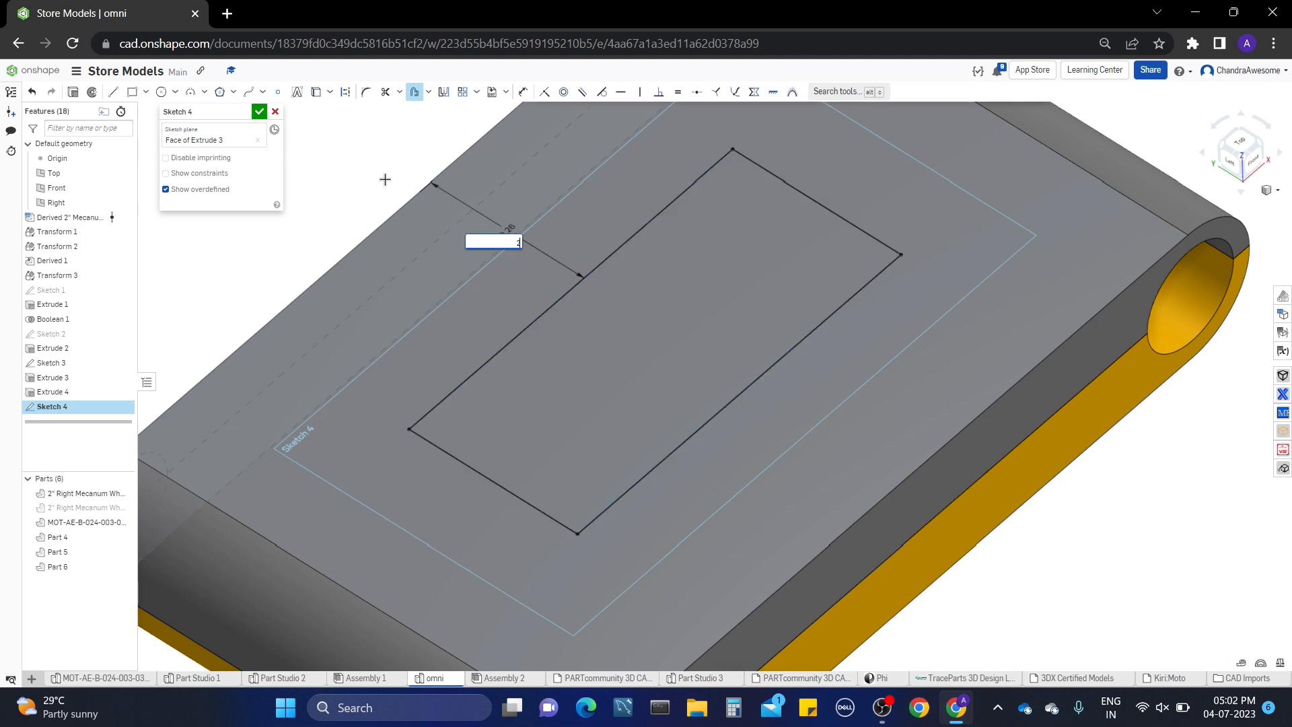
pyautogui.press('Return')
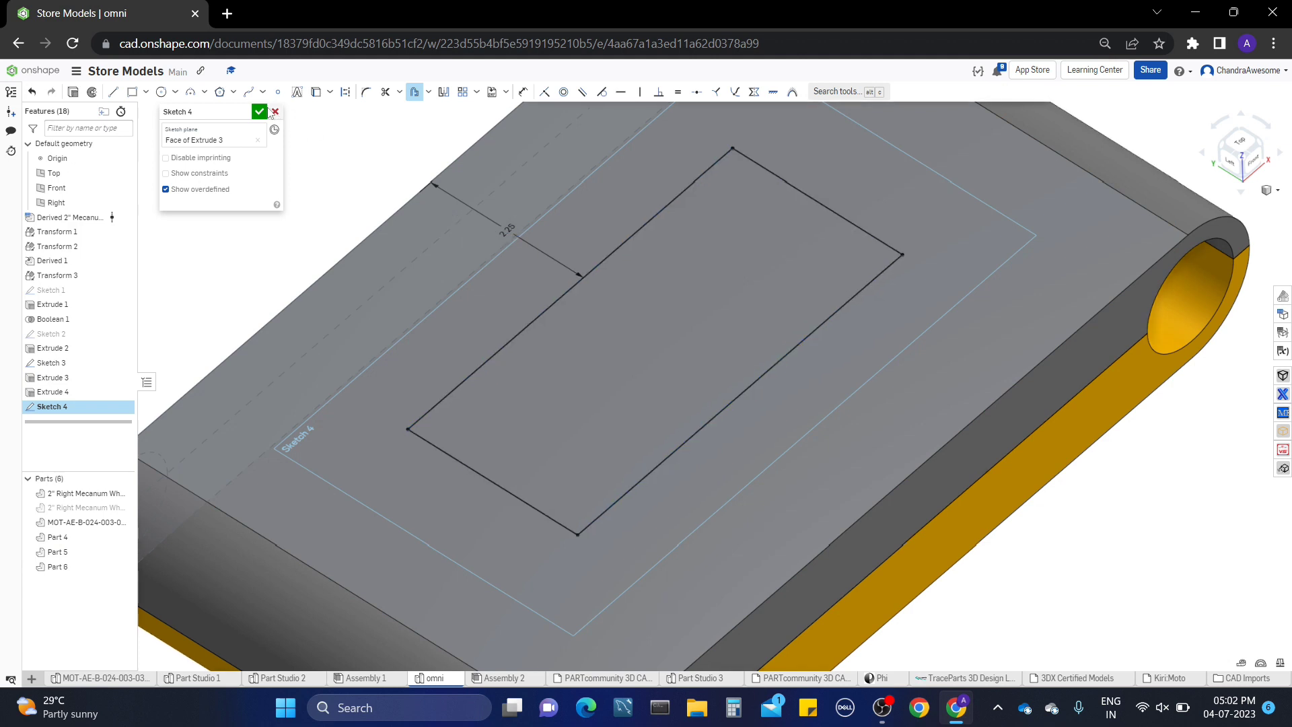
pyautogui.click(264, 113)
# Cut the rectangle 1 in deep into the upper chassis half as a Remove extrude
pyautogui.click(579, 345)
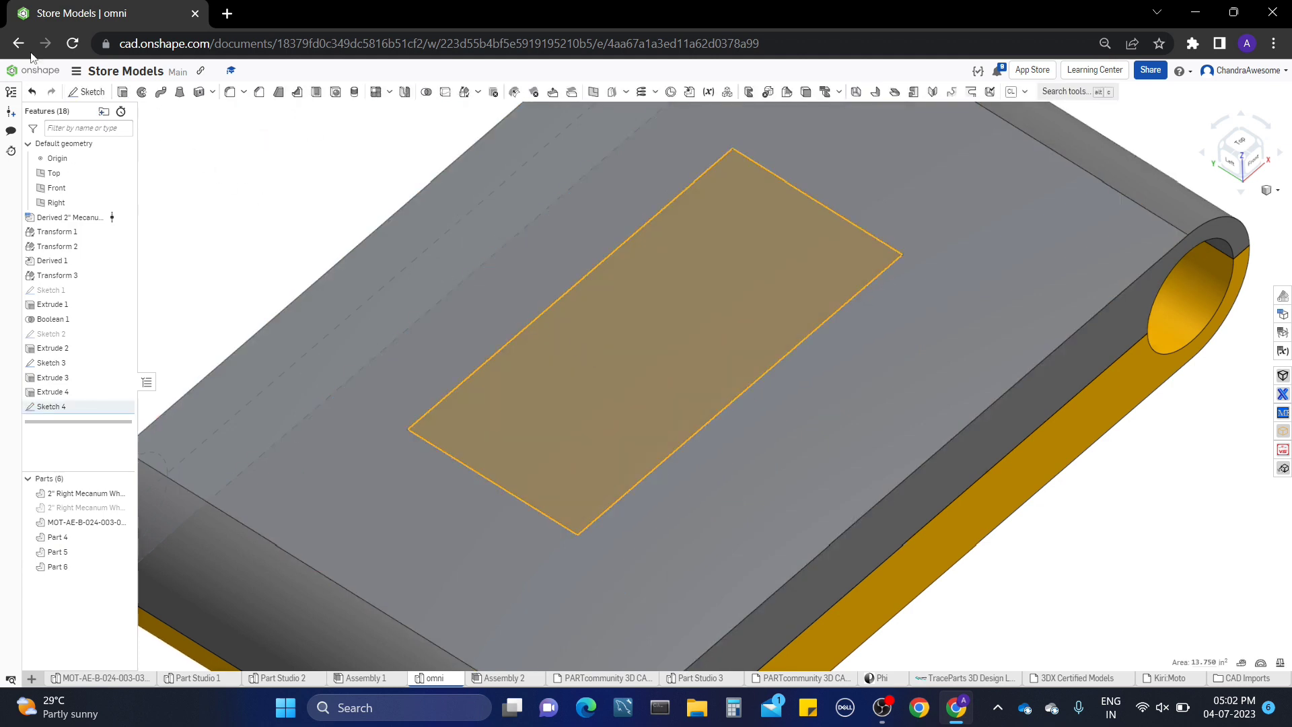
pyautogui.click(123, 92)
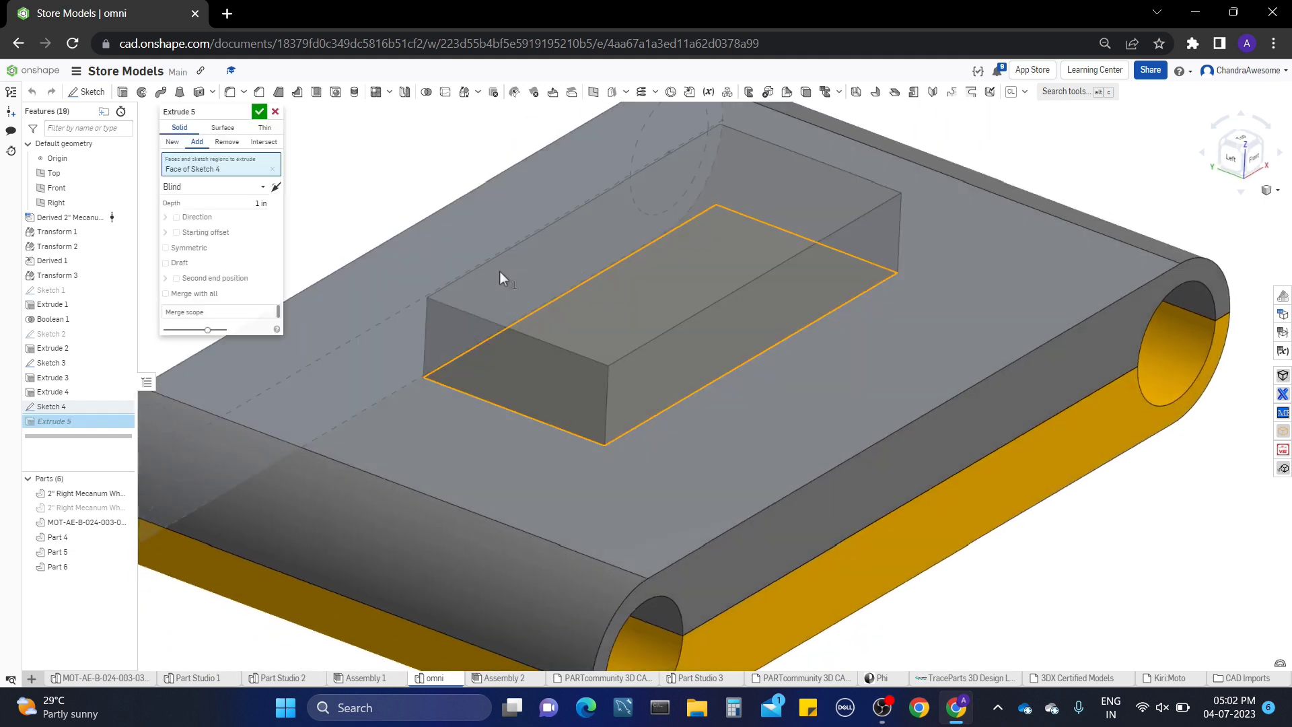
pyautogui.moveTo(632, 211); pyautogui.dragTo(624, 289, button='middle')
pyautogui.moveTo(660, 297); pyautogui.dragTo(663, 448)
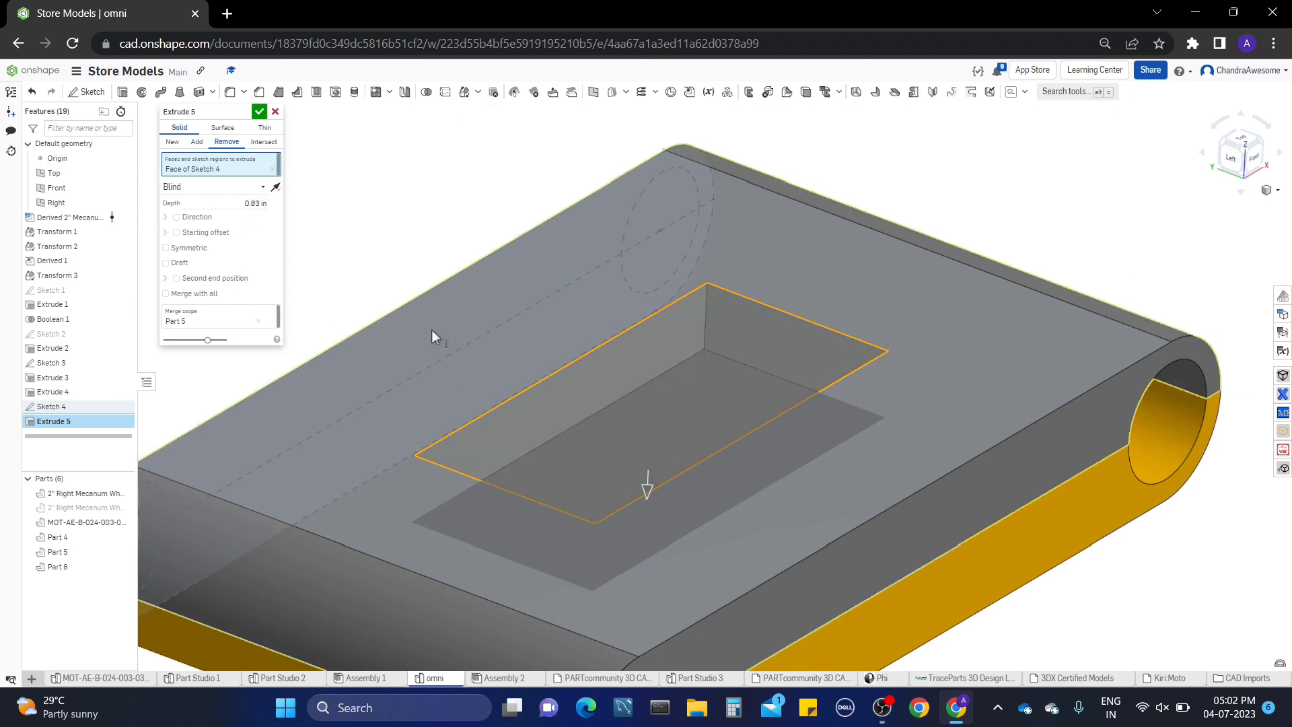
pyautogui.moveTo(467, 318)
pyautogui.mouseDown(button='right')
pyautogui.moveTo(476, 373)
pyautogui.moveTo(466, 340)
pyautogui.mouseUp(button='right')
pyautogui.click(242, 204)
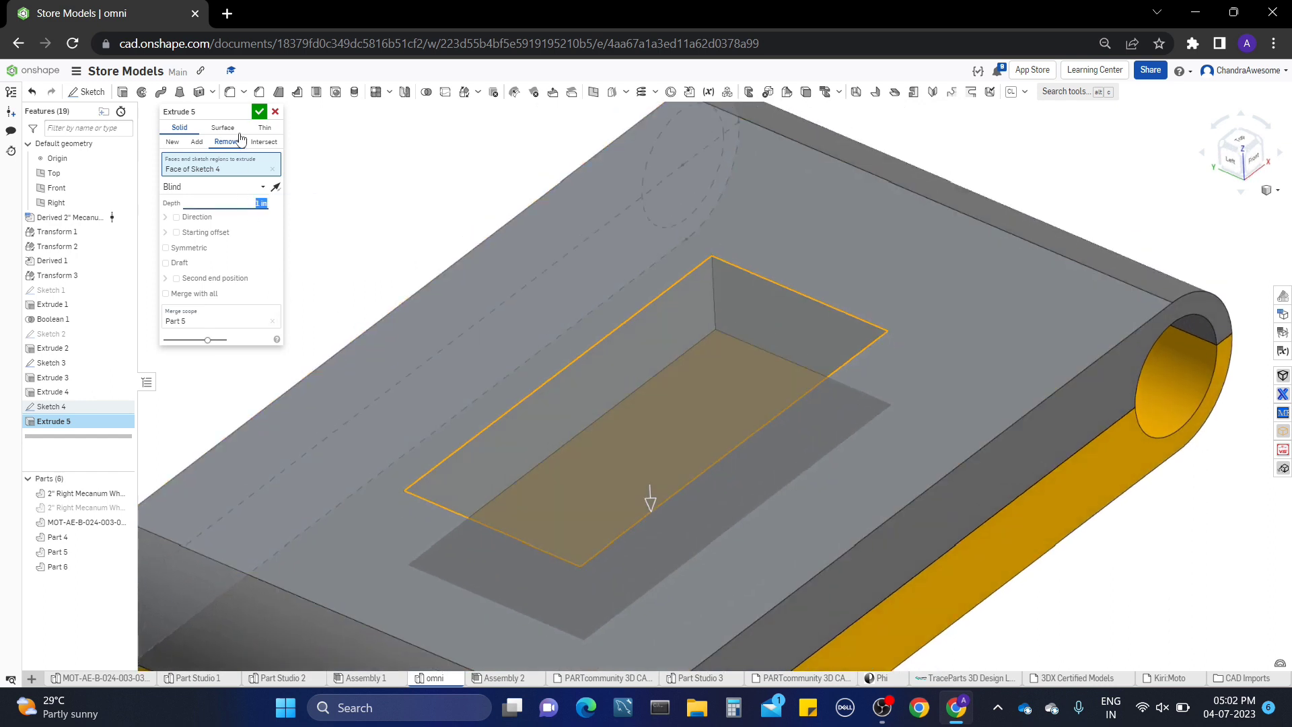
pyautogui.click(260, 113)
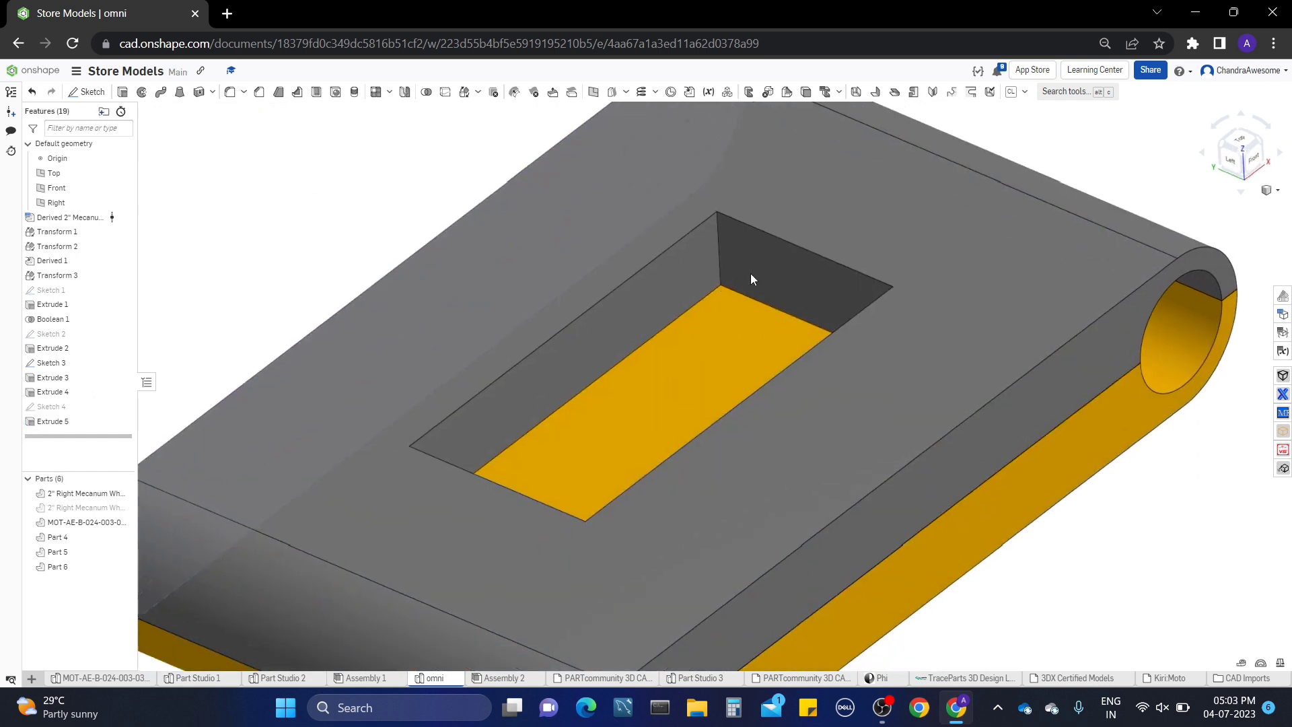
# Start a 0.1 in radius Fillet on the outer edges of both chassis halves at both end faces
pyautogui.moveTo(749, 280); pyautogui.dragTo(390, 206, button='right')
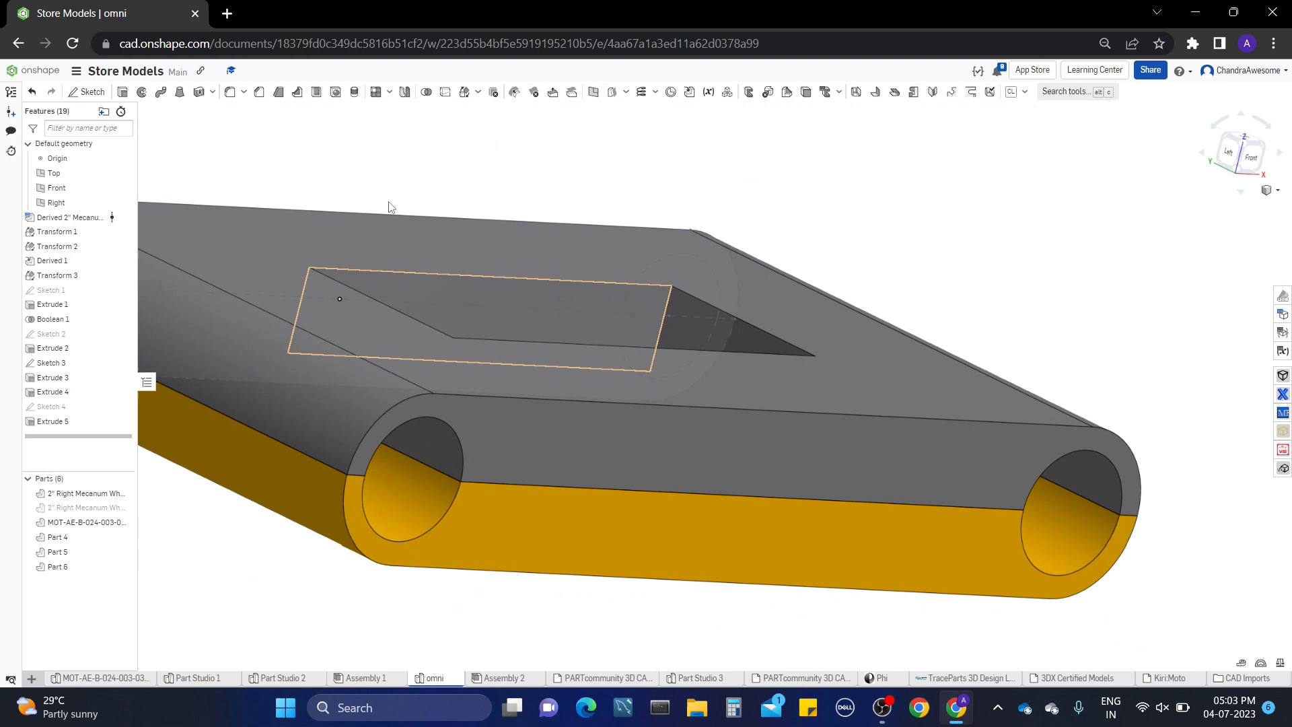
pyautogui.click(229, 92)
pyautogui.click(486, 397)
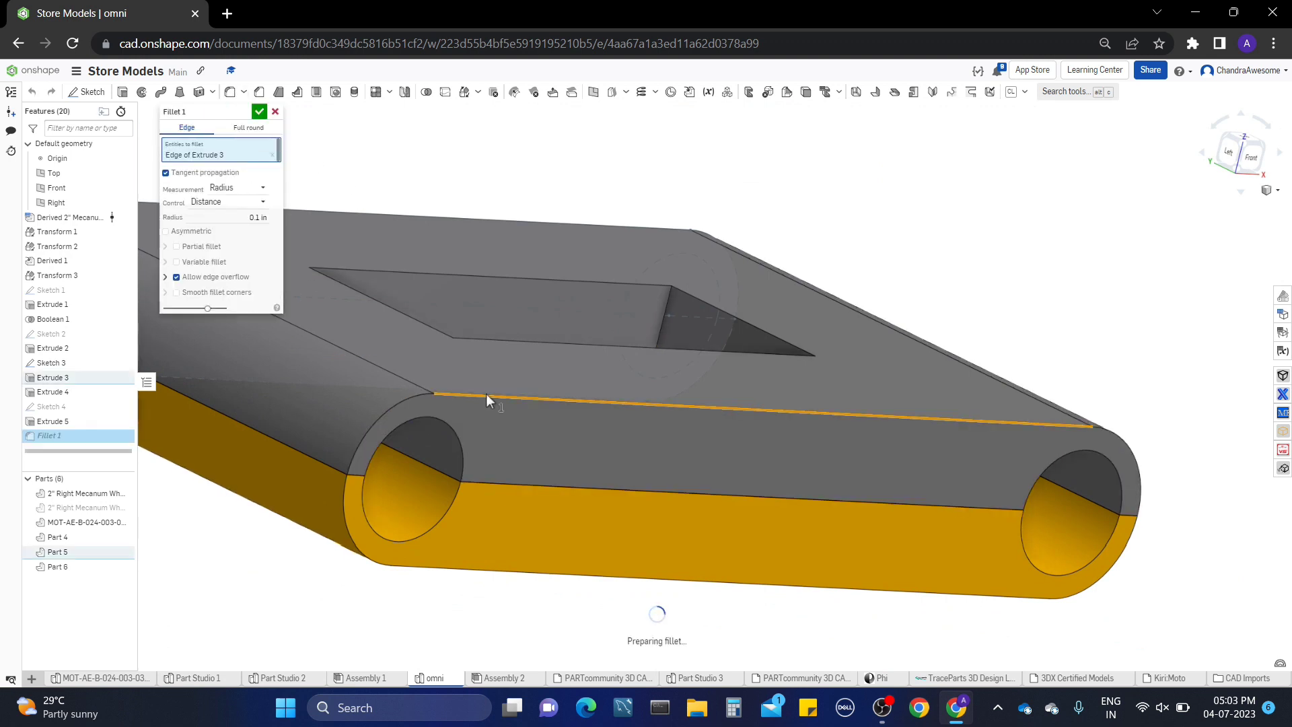
pyautogui.click(486, 397)
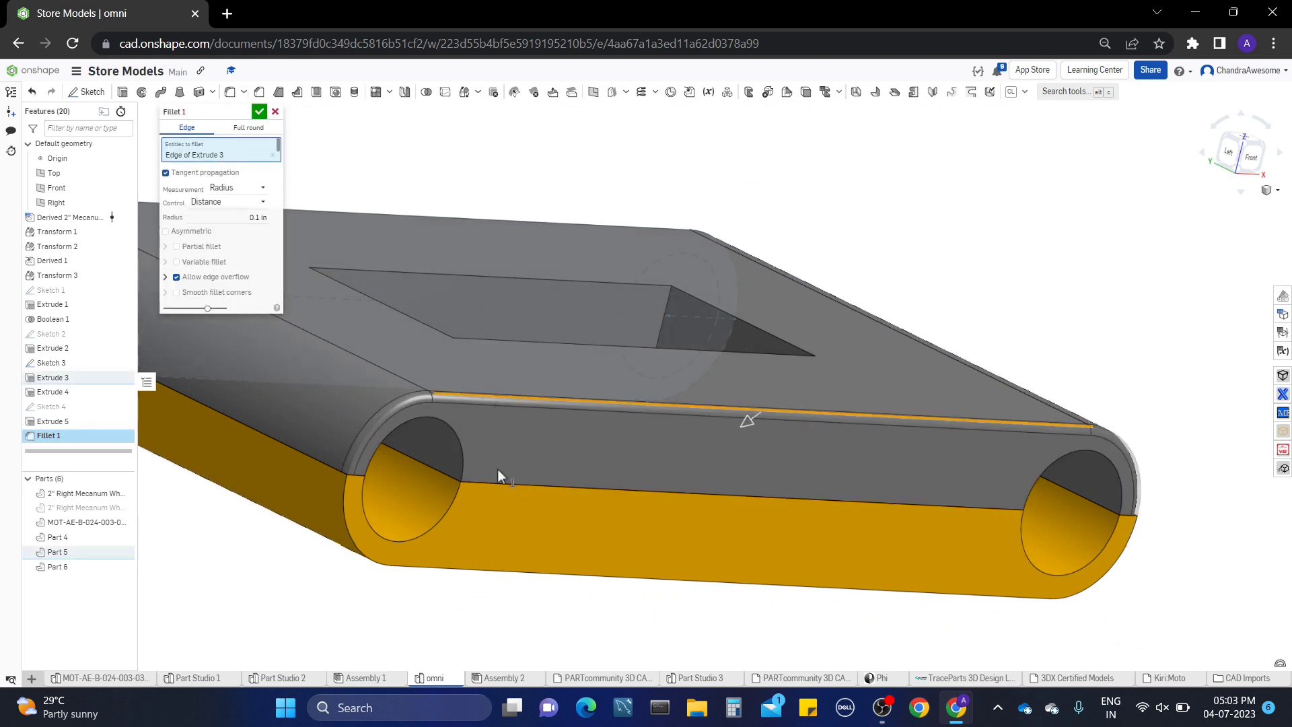
pyautogui.click(519, 576)
pyautogui.moveTo(857, 555); pyautogui.dragTo(581, 442, button='right')
pyautogui.click(343, 196)
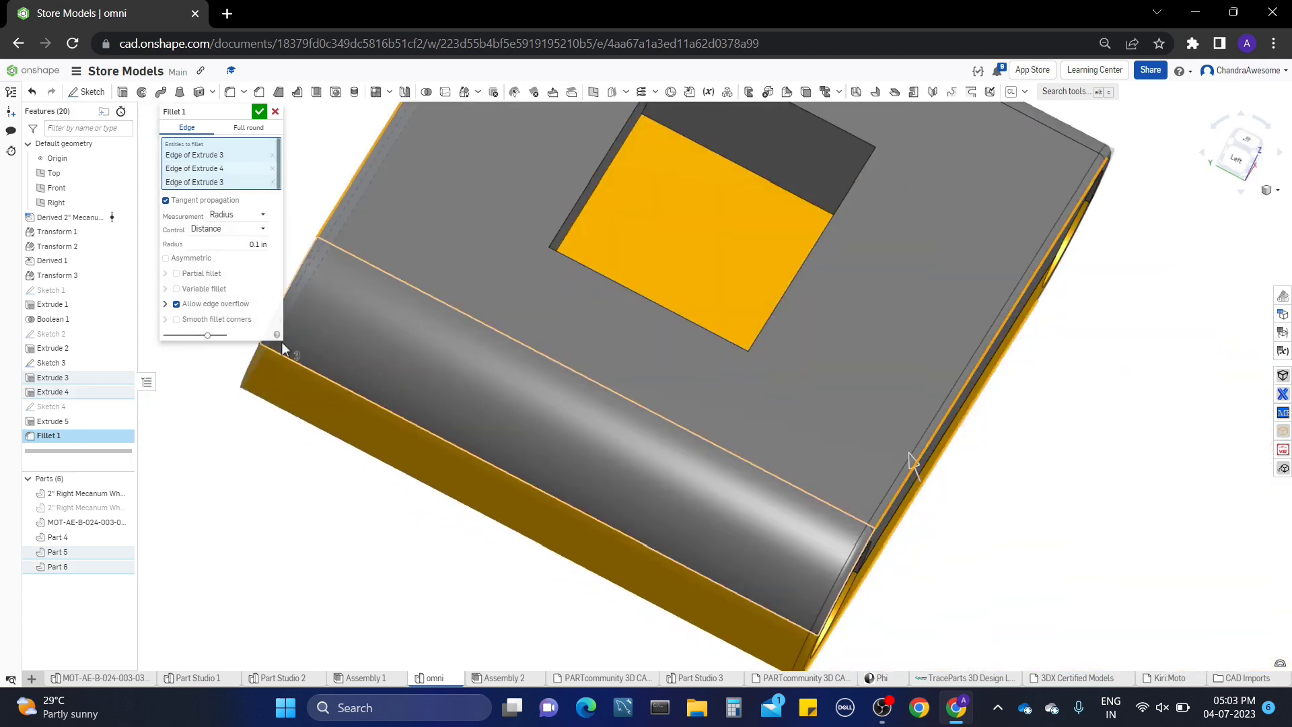
pyautogui.click(315, 364)
pyautogui.moveTo(801, 418); pyautogui.dragTo(651, 426, button='right')
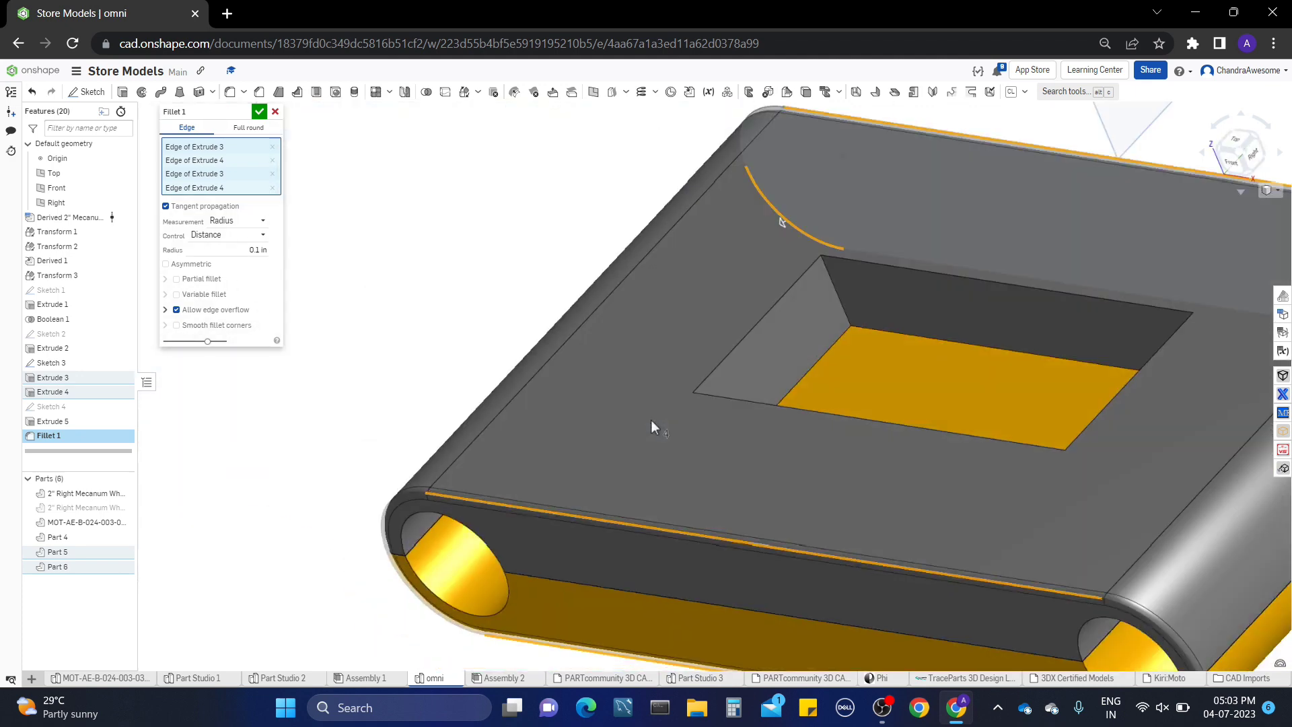
# Add the rectangular opening's four corner edges to the 0.1 in fillet and apply it
pyautogui.click(844, 307)
pyautogui.moveTo(843, 306); pyautogui.dragTo(690, 474, button='right')
pyautogui.click(694, 468)
pyautogui.click(688, 443)
pyautogui.click(687, 462)
pyautogui.moveTo(811, 505); pyautogui.dragTo(717, 390, button='middle')
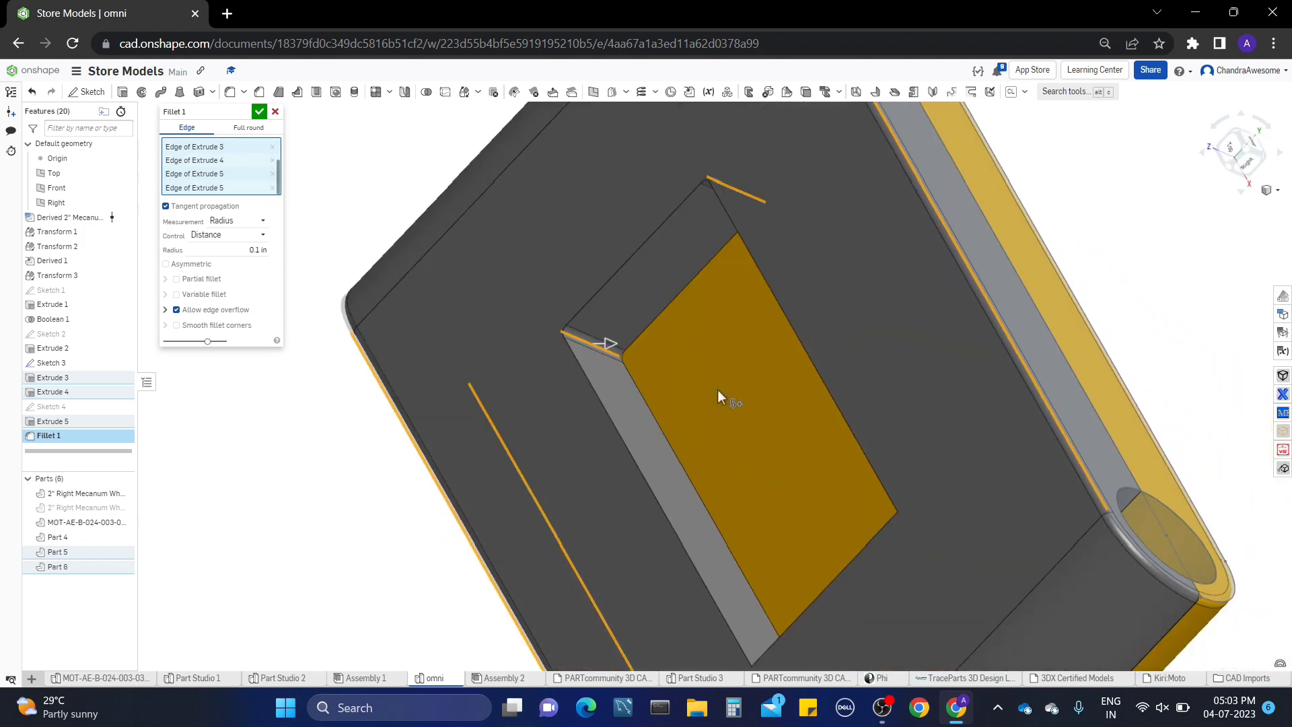
pyautogui.moveTo(717, 390); pyautogui.dragTo(631, 410, button='right')
pyautogui.click(1086, 542)
pyautogui.click(981, 594)
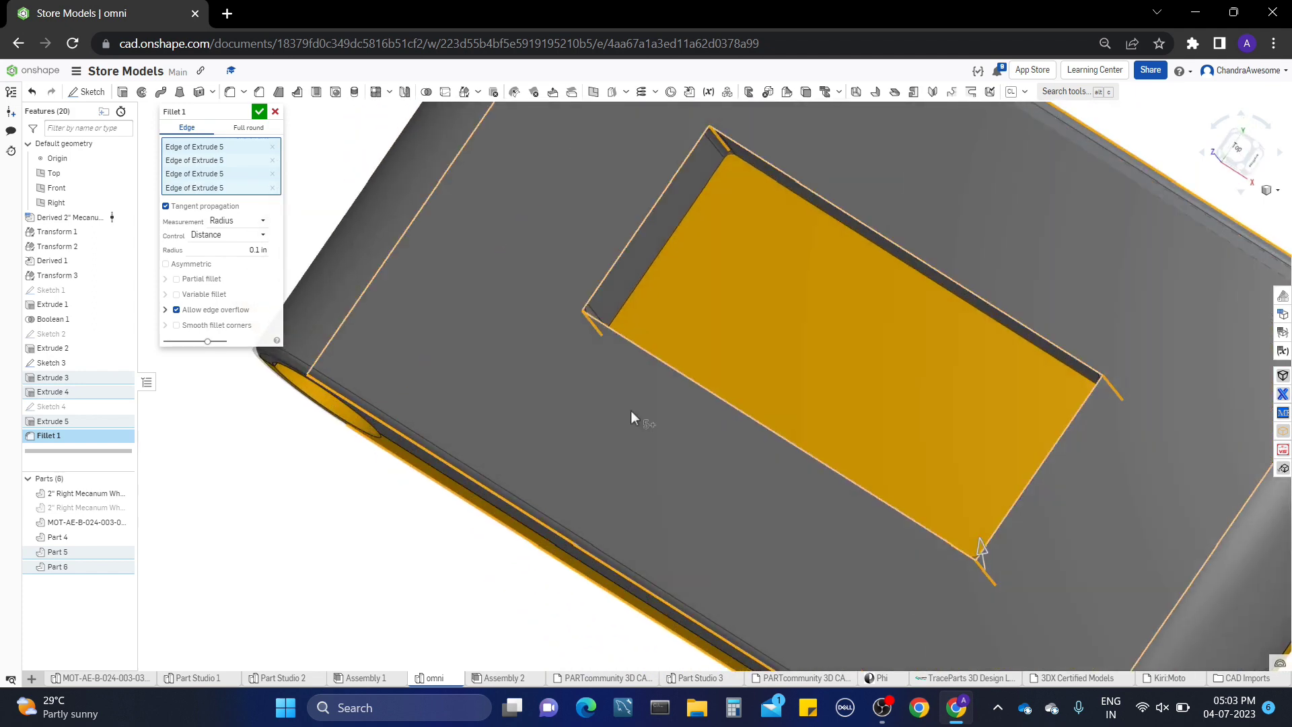
pyautogui.click(259, 111)
# Insert both chassis halves, Part 5 and Part 6, from the omni part studio into Assembly 2
pyautogui.moveTo(512, 303); pyautogui.dragTo(654, 488, button='right')
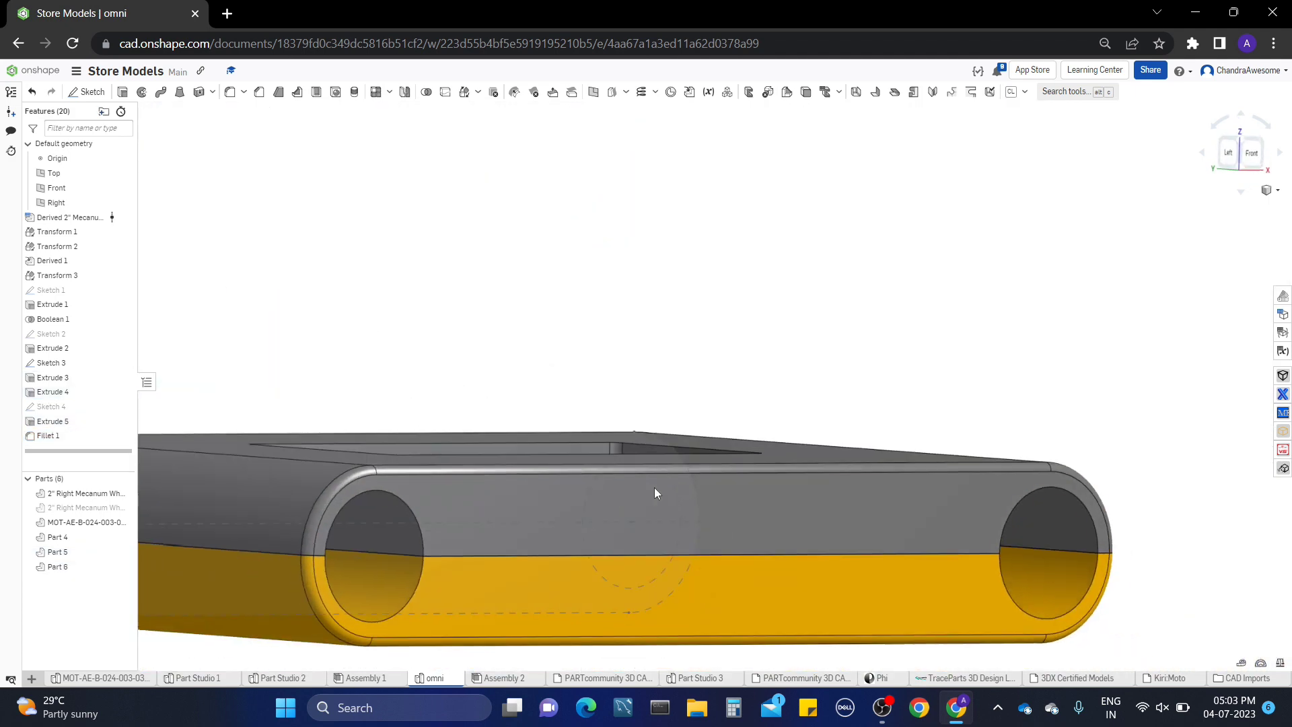
pyautogui.click(502, 678)
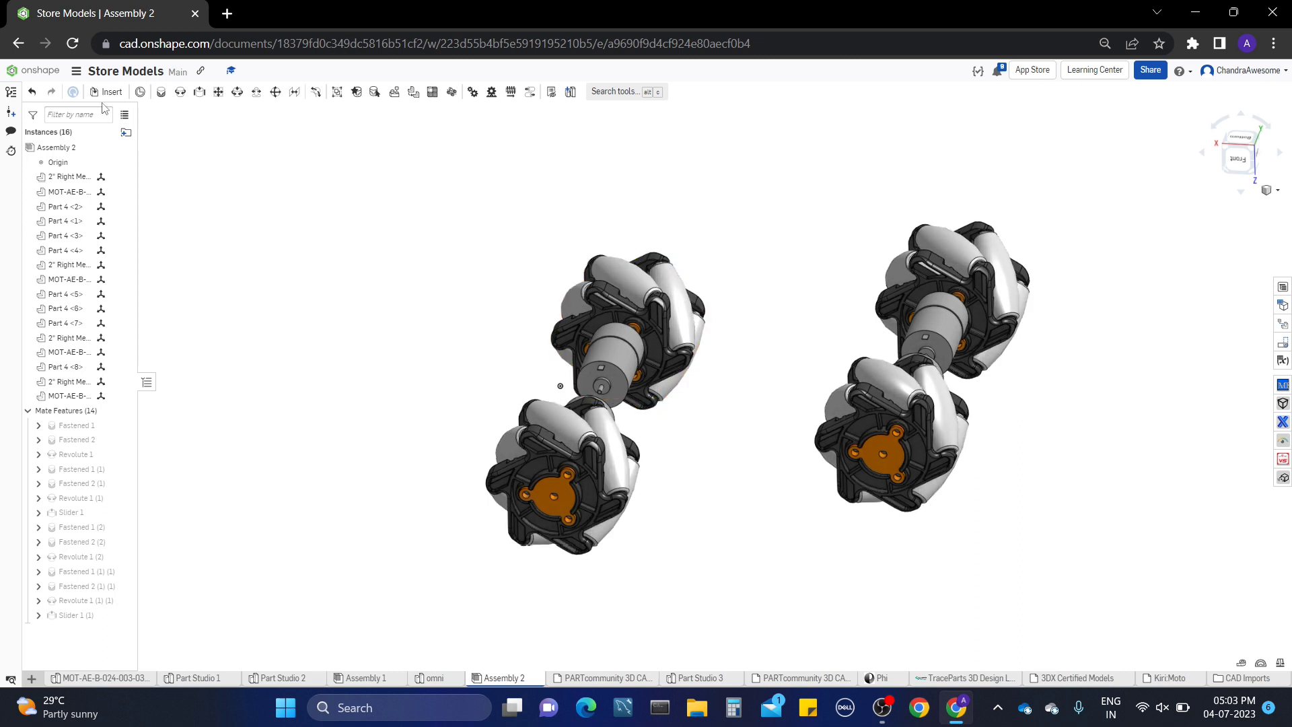
pyautogui.click(105, 92)
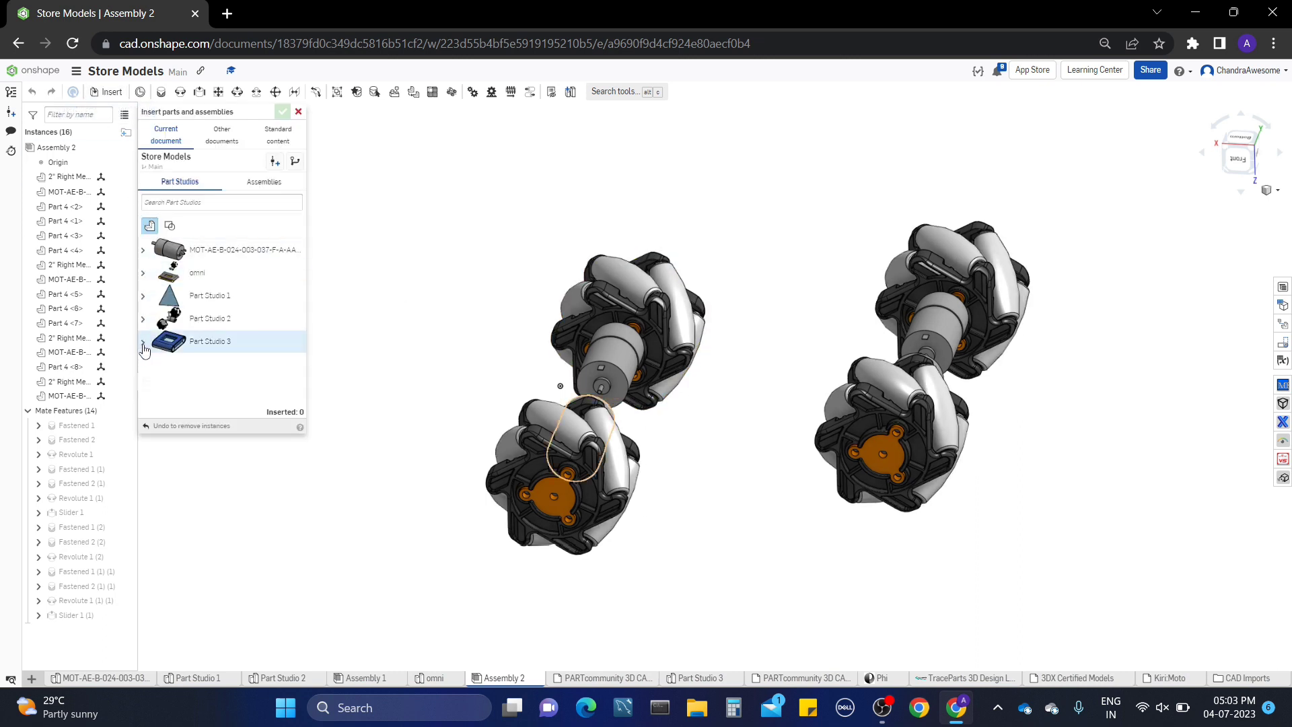
pyautogui.click(143, 274)
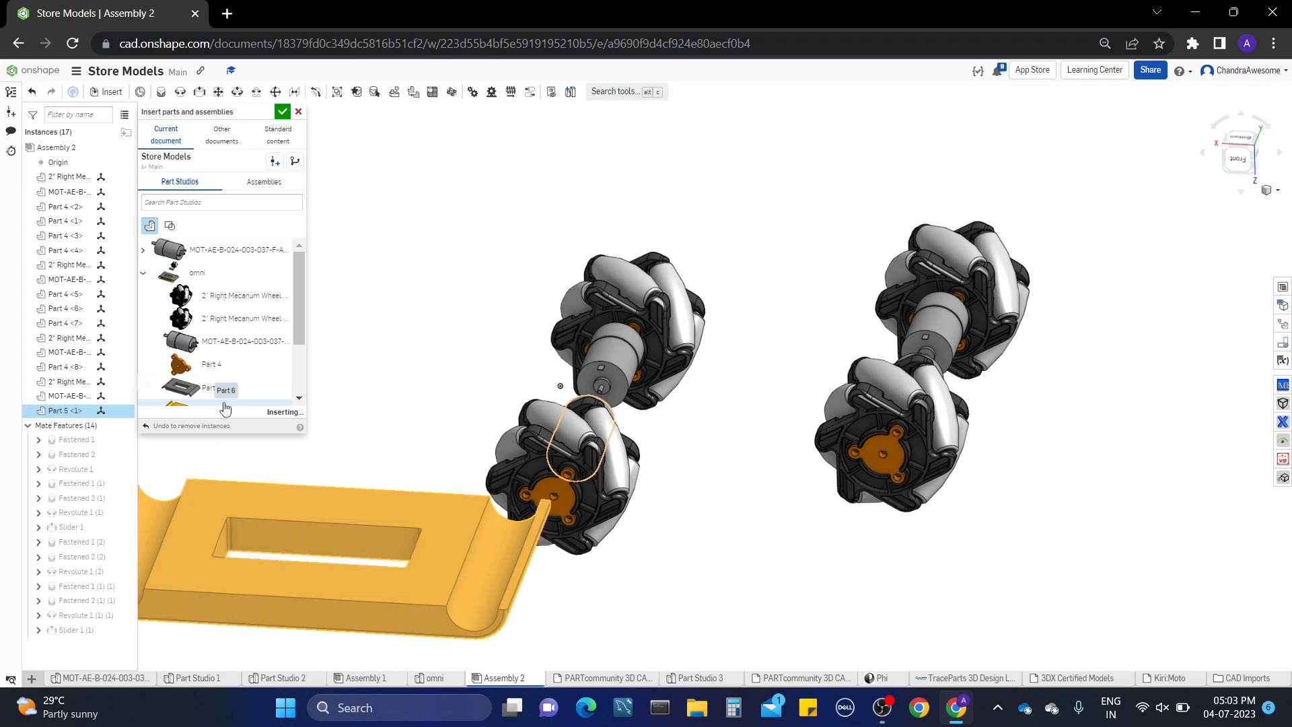
pyautogui.click(283, 113)
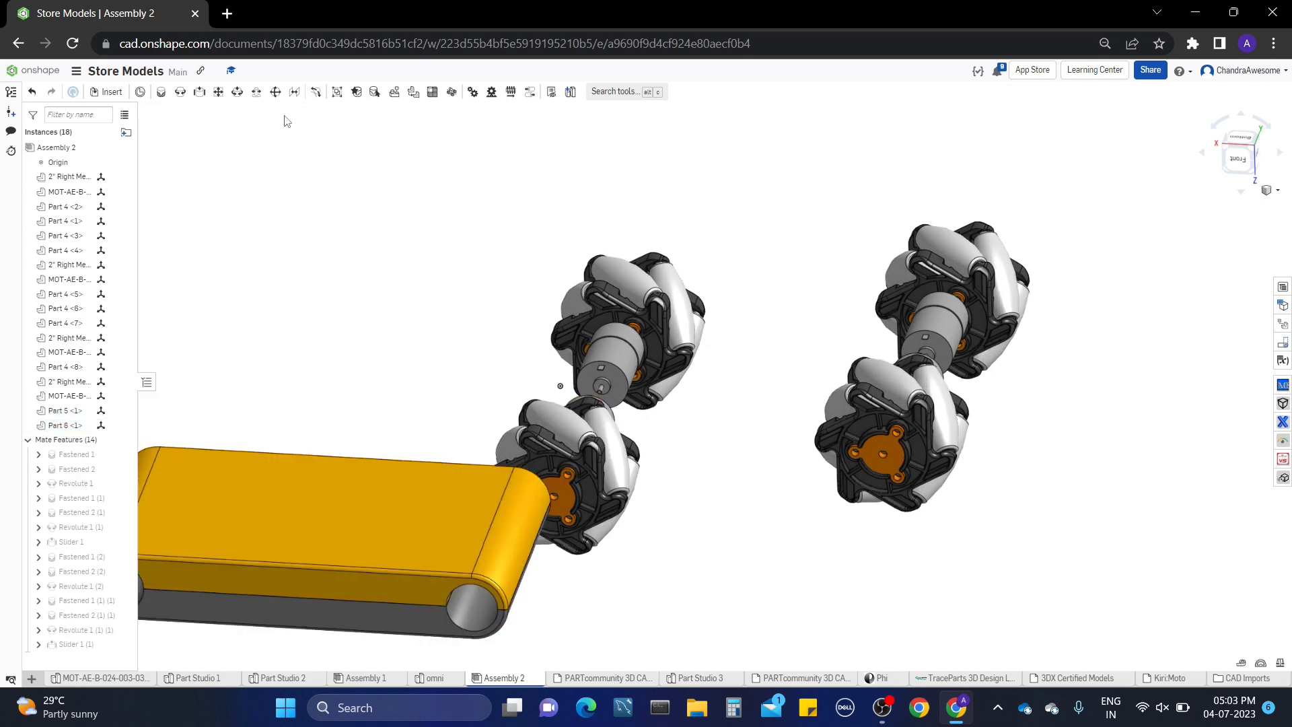
# Try to fasten the motor of the wheel unit nearest the chassis to the end of the yellow chassis half's rounded channel
pyautogui.moveTo(326, 212); pyautogui.dragTo(451, 327, button='right')
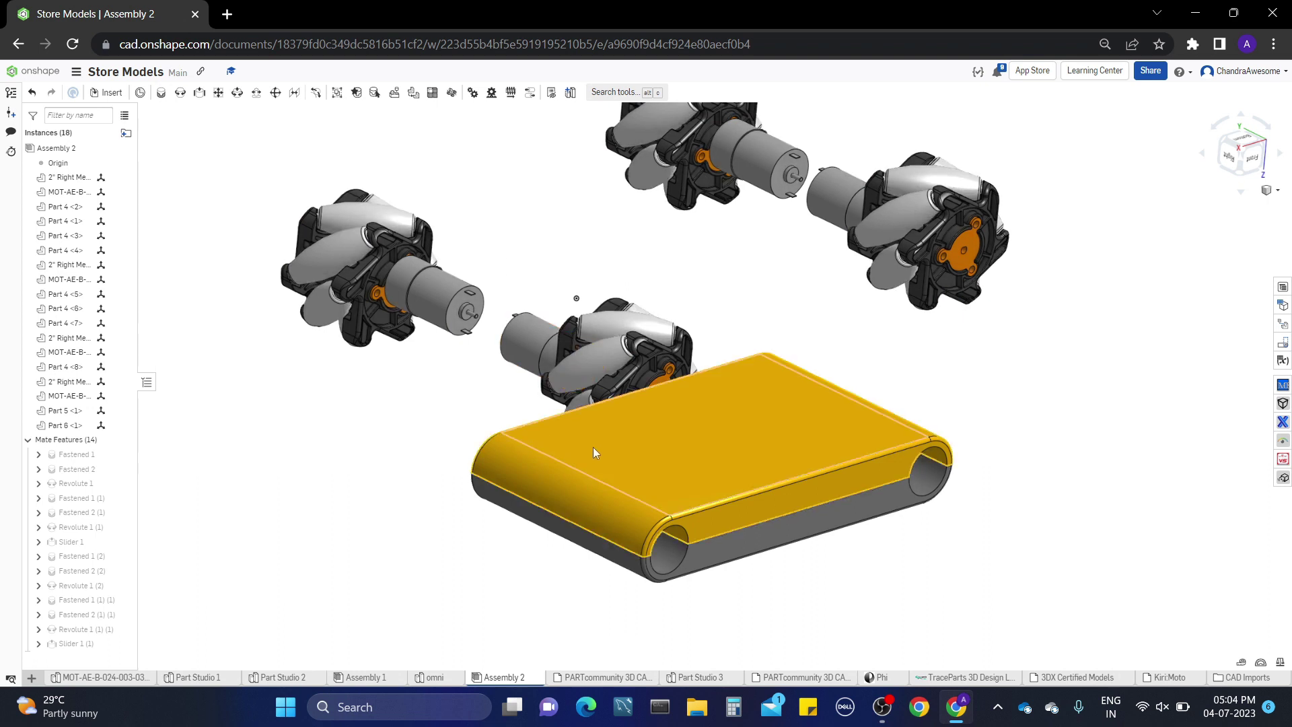
pyautogui.moveTo(571, 425); pyautogui.dragTo(567, 439, button='right')
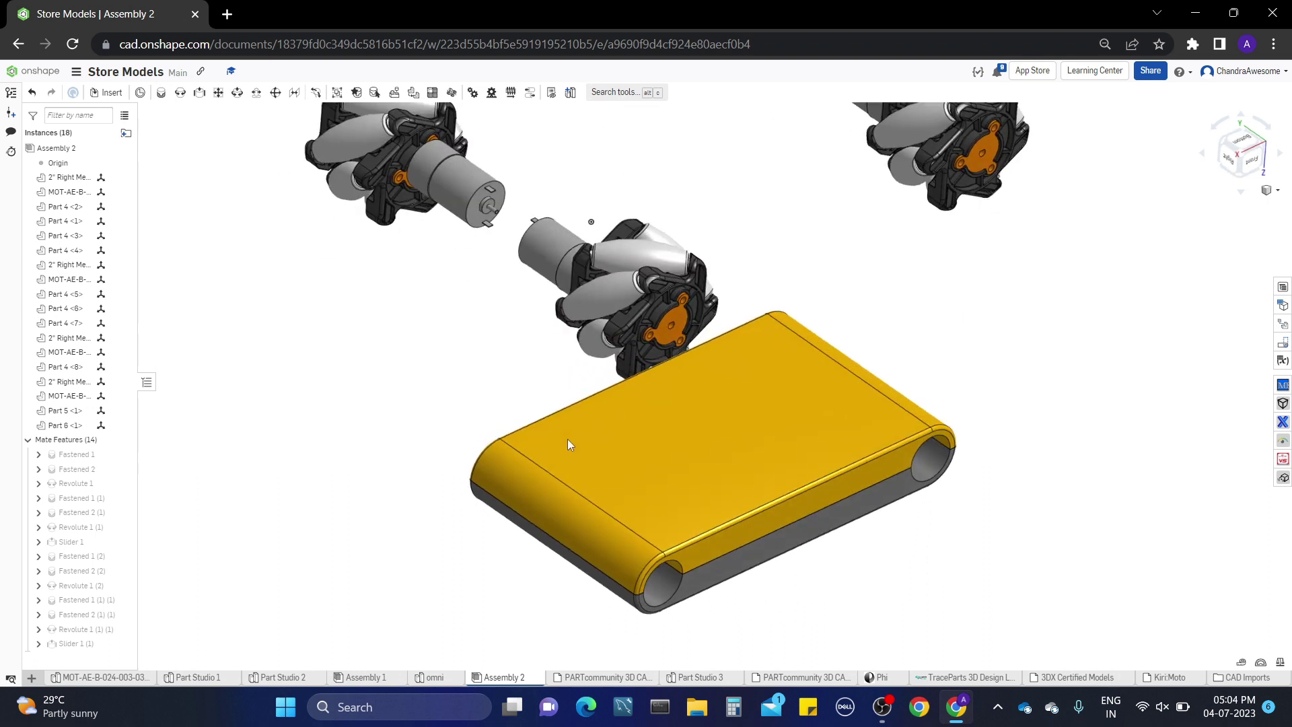
pyautogui.moveTo(681, 443); pyautogui.dragTo(642, 430, button='middle')
pyautogui.moveTo(641, 430); pyautogui.dragTo(584, 454, button='right')
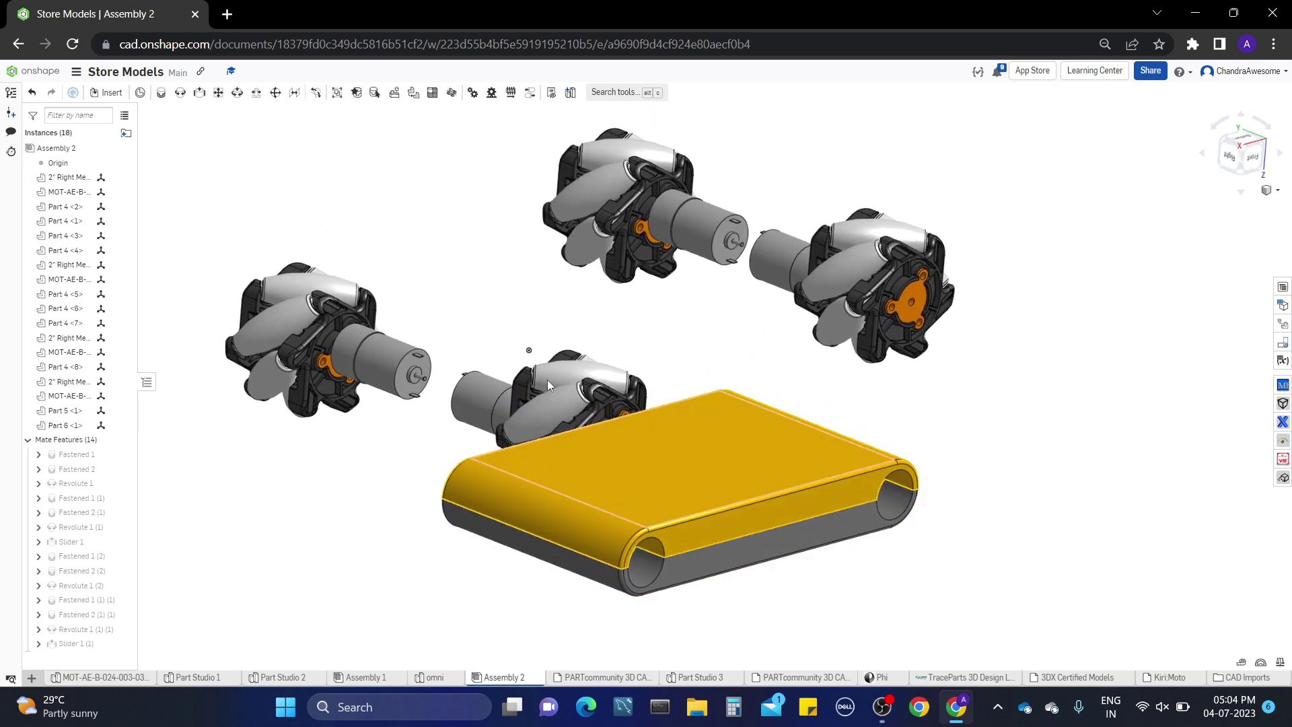
pyautogui.click(163, 100)
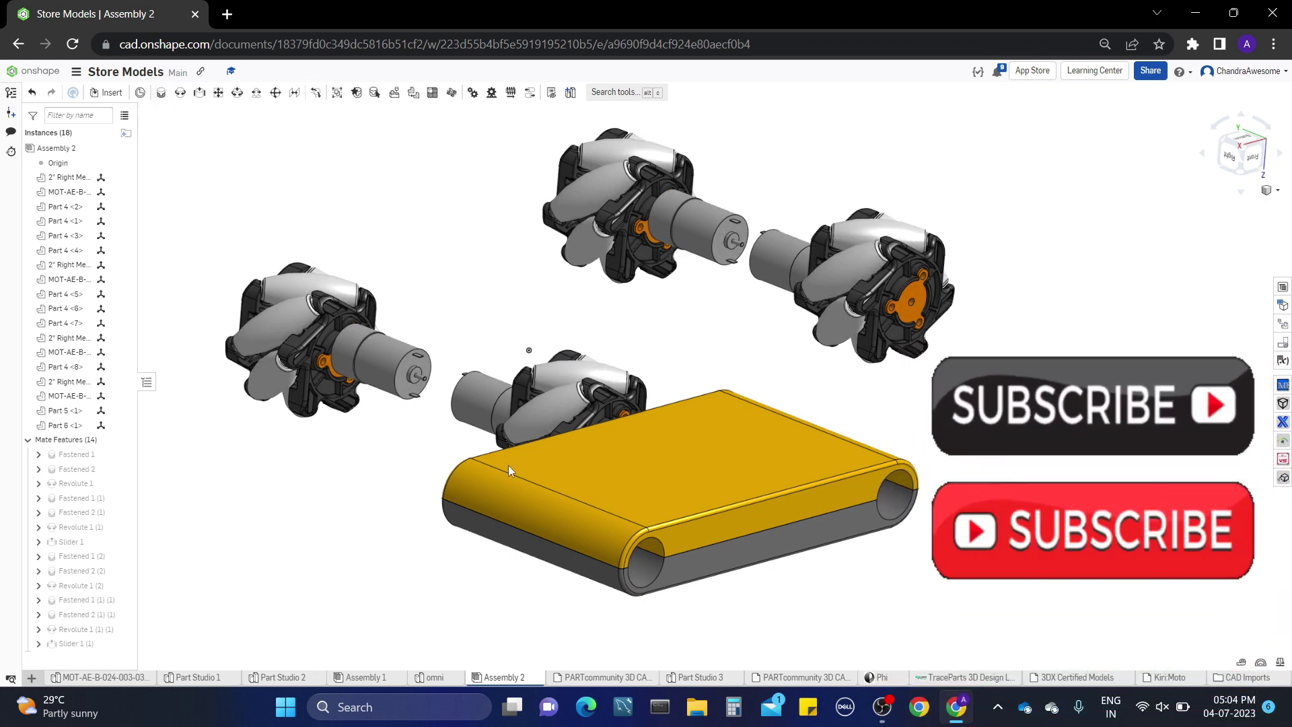
pyautogui.moveTo(431, 398); pyautogui.dragTo(456, 412, button='right')
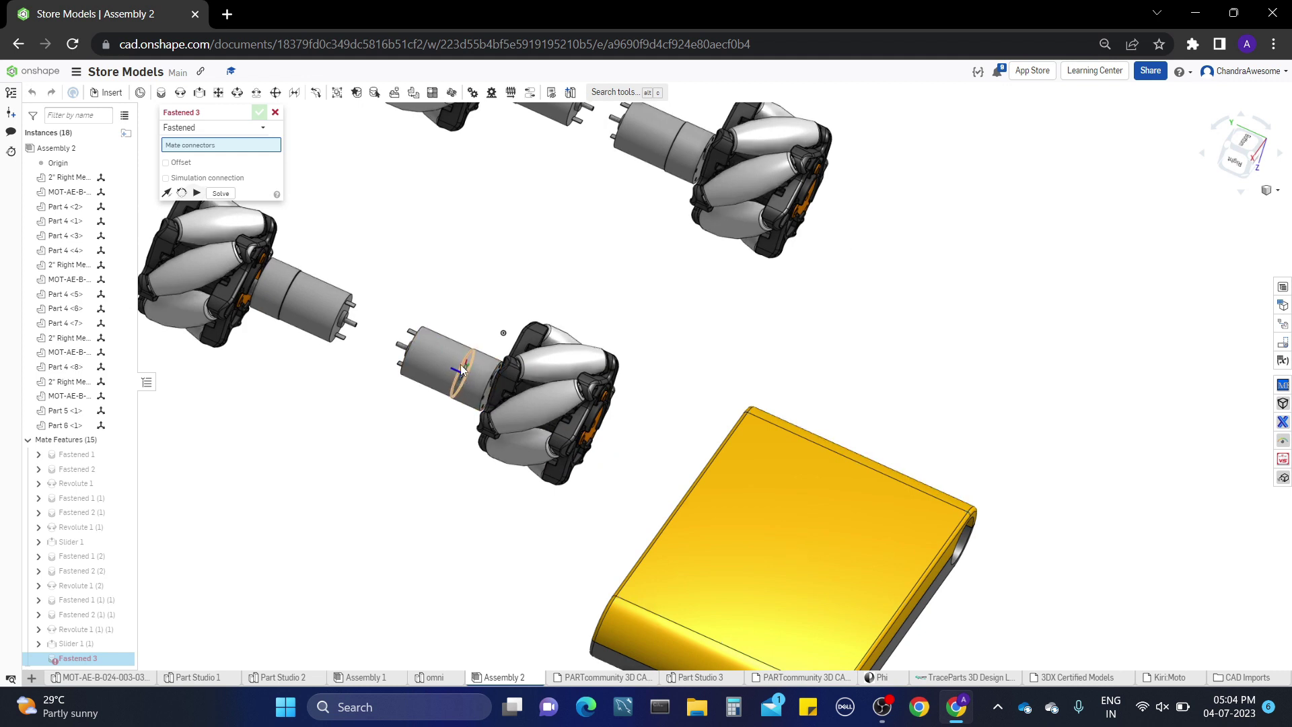
pyautogui.scroll(10, 445, 402)
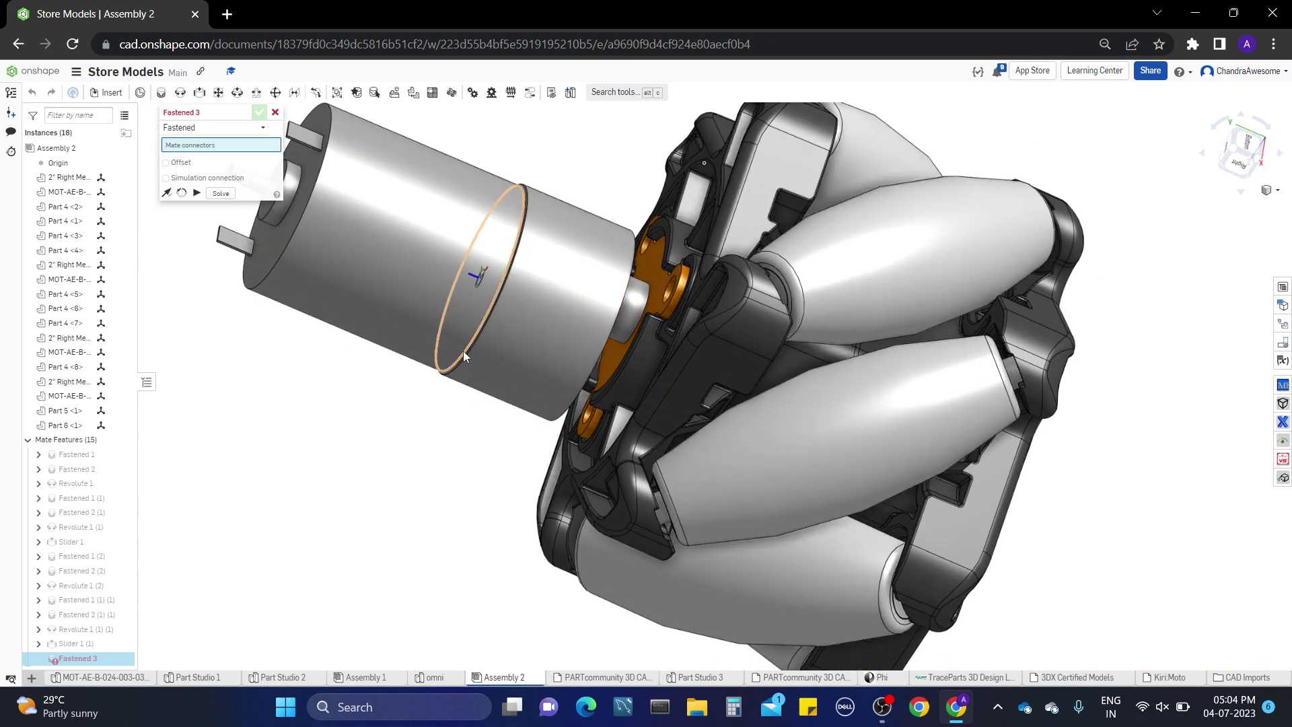
pyautogui.click(462, 350)
pyautogui.scroll(-5, 463, 350)
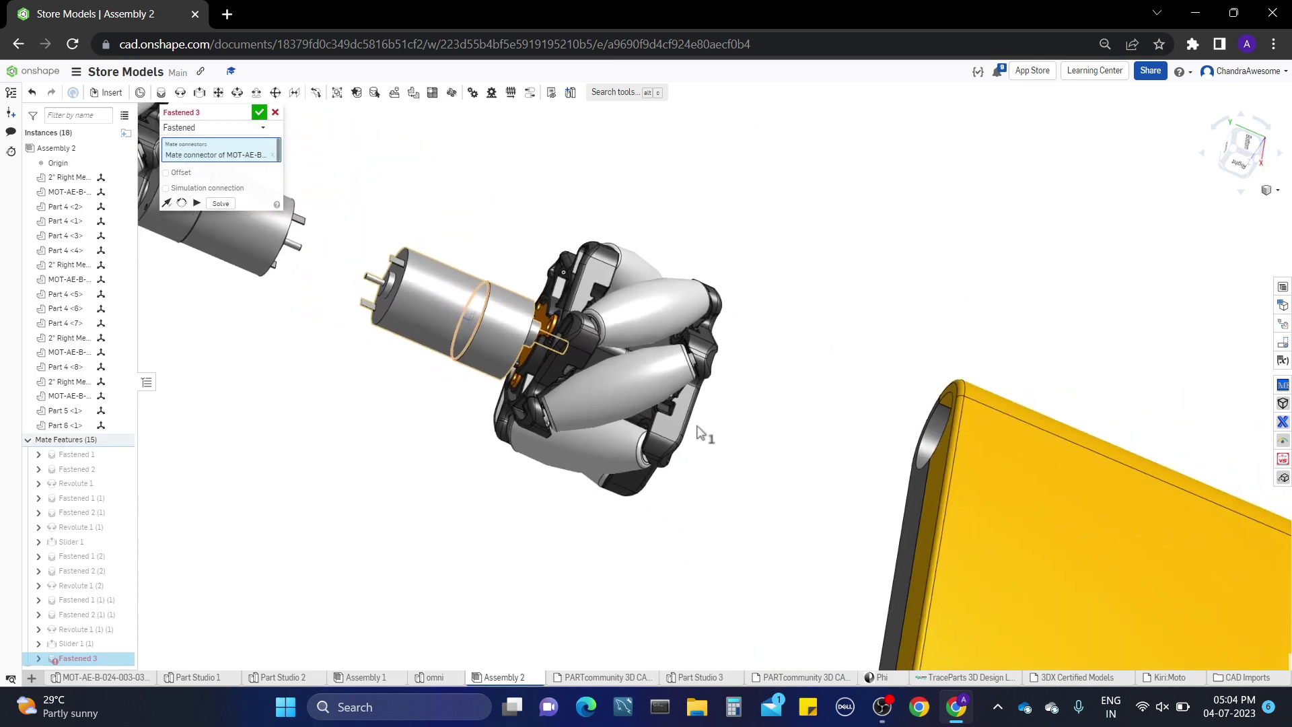
pyautogui.scroll(-5, 713, 451)
pyautogui.moveTo(727, 476); pyautogui.dragTo(627, 402, button='right')
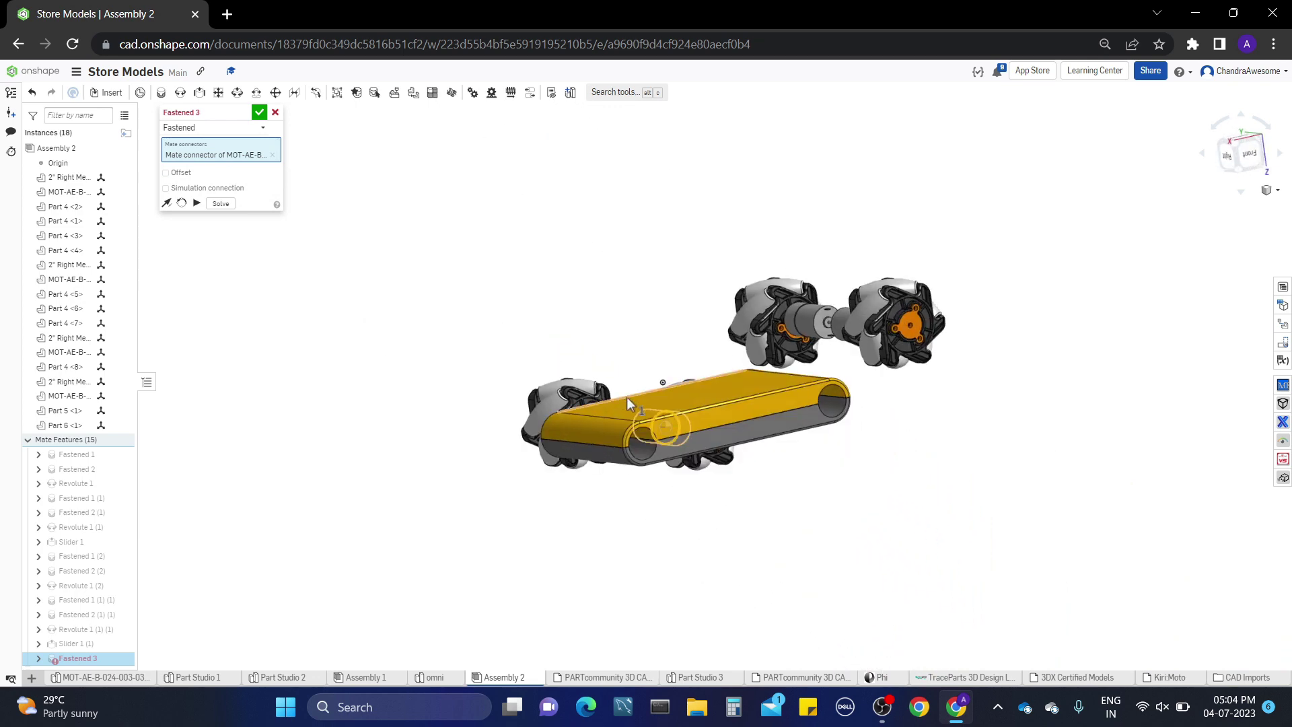
pyautogui.click(648, 431)
pyautogui.press('Return')
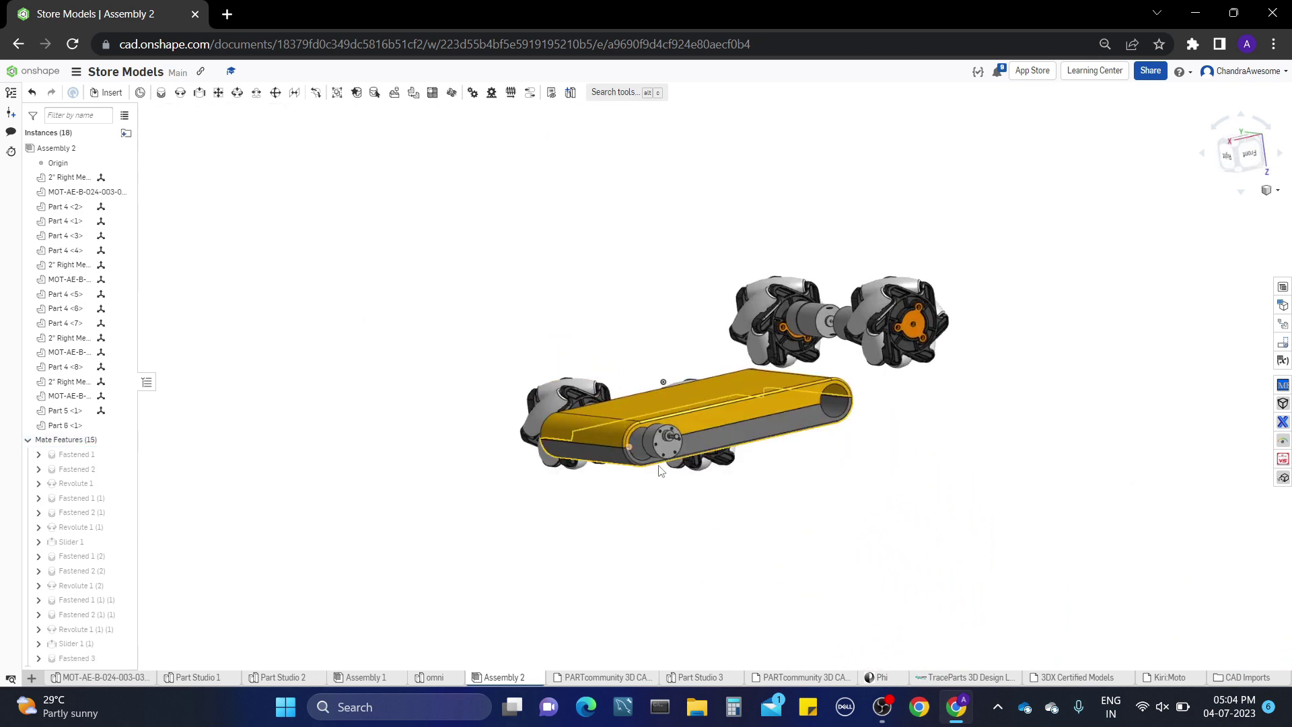
# Undo the Fastened mate between the motor and the yellow chassis half
pyautogui.scroll(3, 671, 469)
pyautogui.moveTo(726, 464); pyautogui.dragTo(794, 481, button='right')
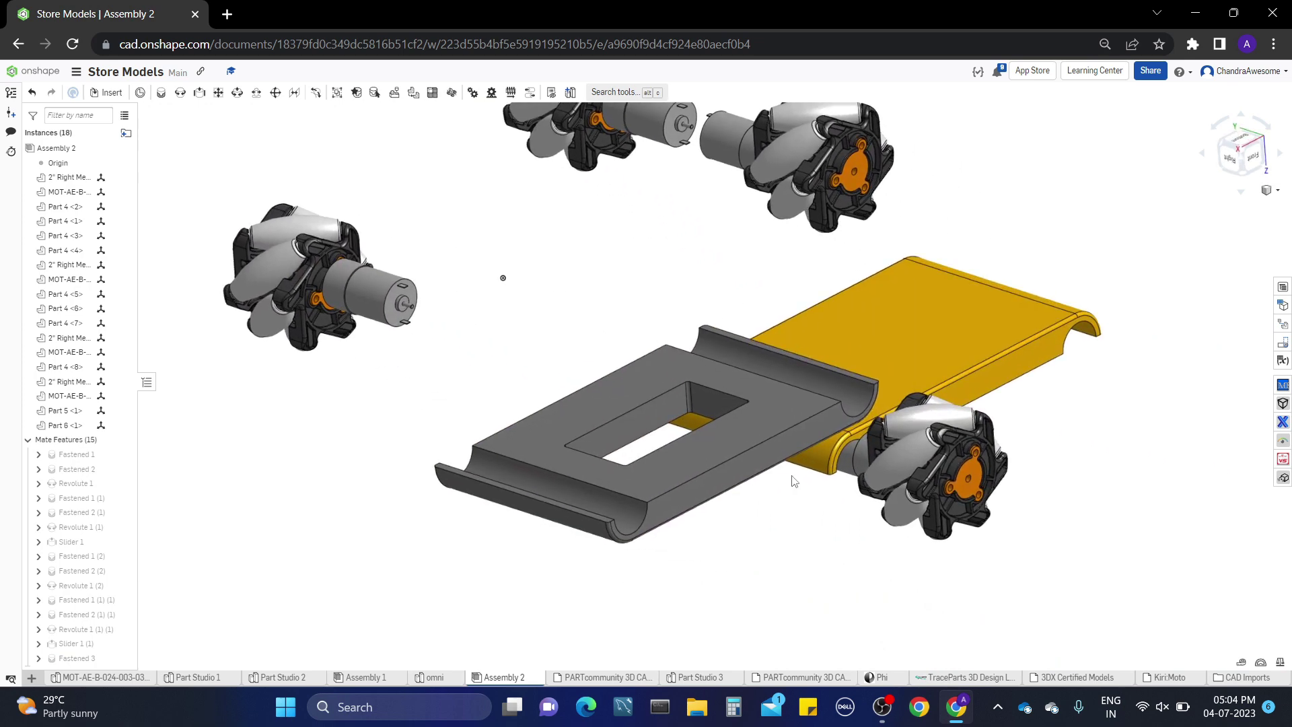
pyautogui.click(31, 93)
# Move the nearest wheel unit closer to the chassis and fasten its motor to the channel end of Part 6, the yellow half
pyautogui.scroll(3, 510, 280)
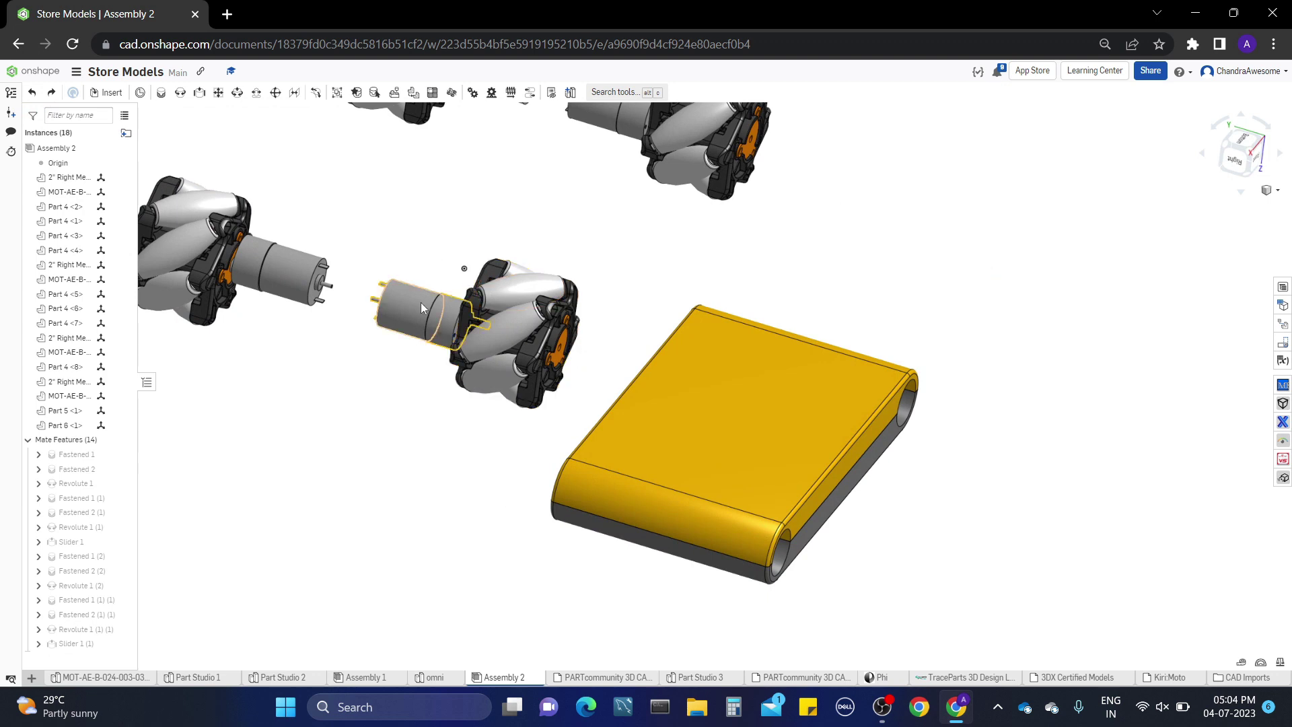
pyautogui.moveTo(421, 302); pyautogui.dragTo(435, 405)
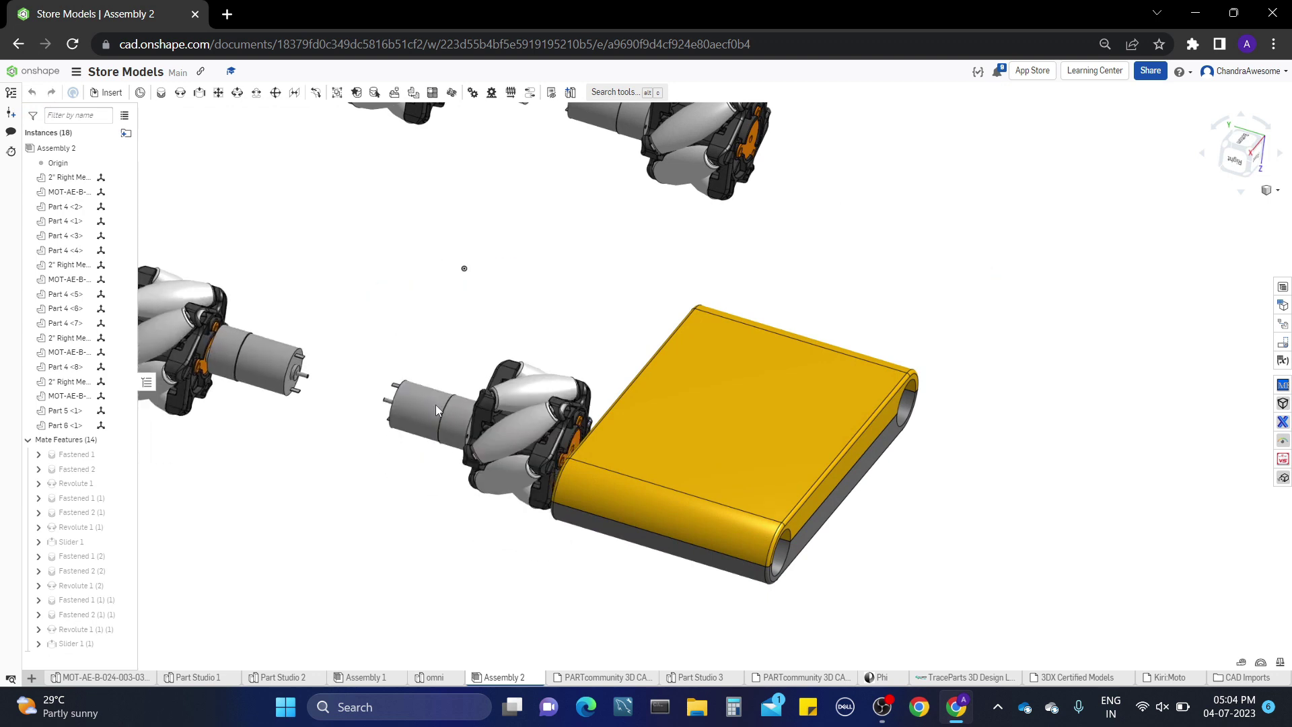
pyautogui.click(161, 93)
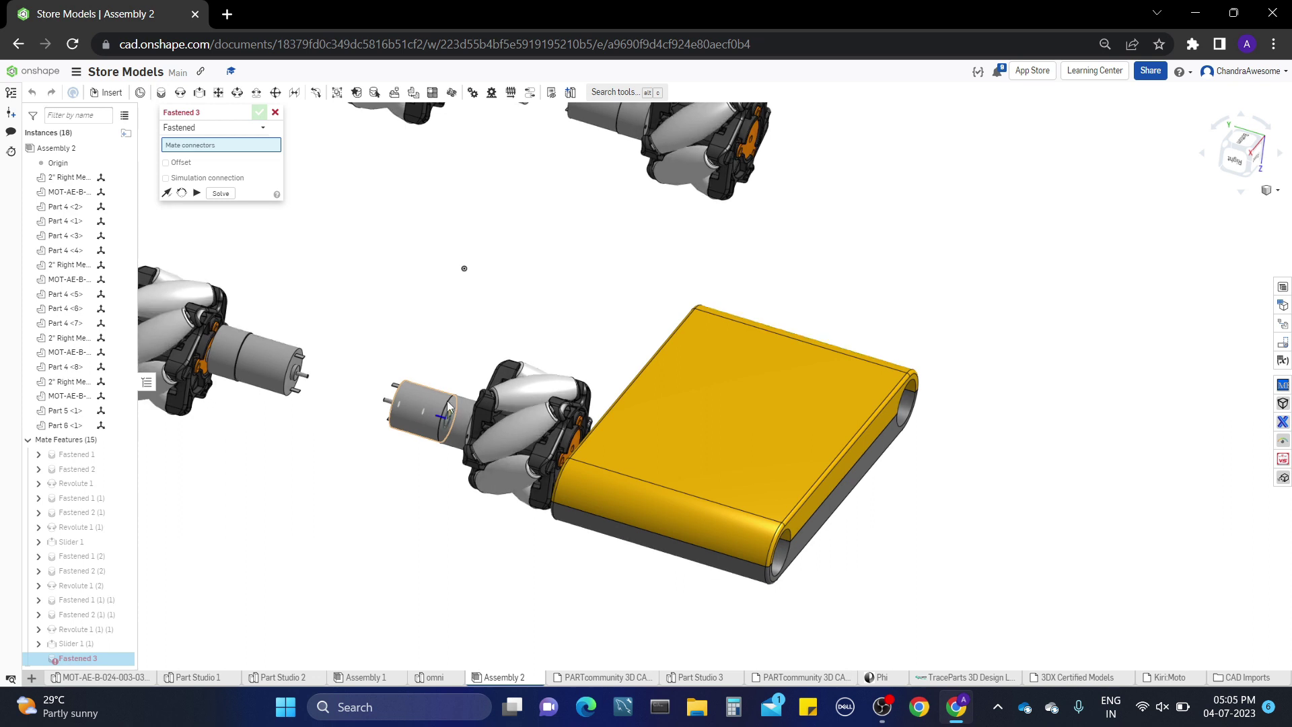
pyautogui.click(422, 399)
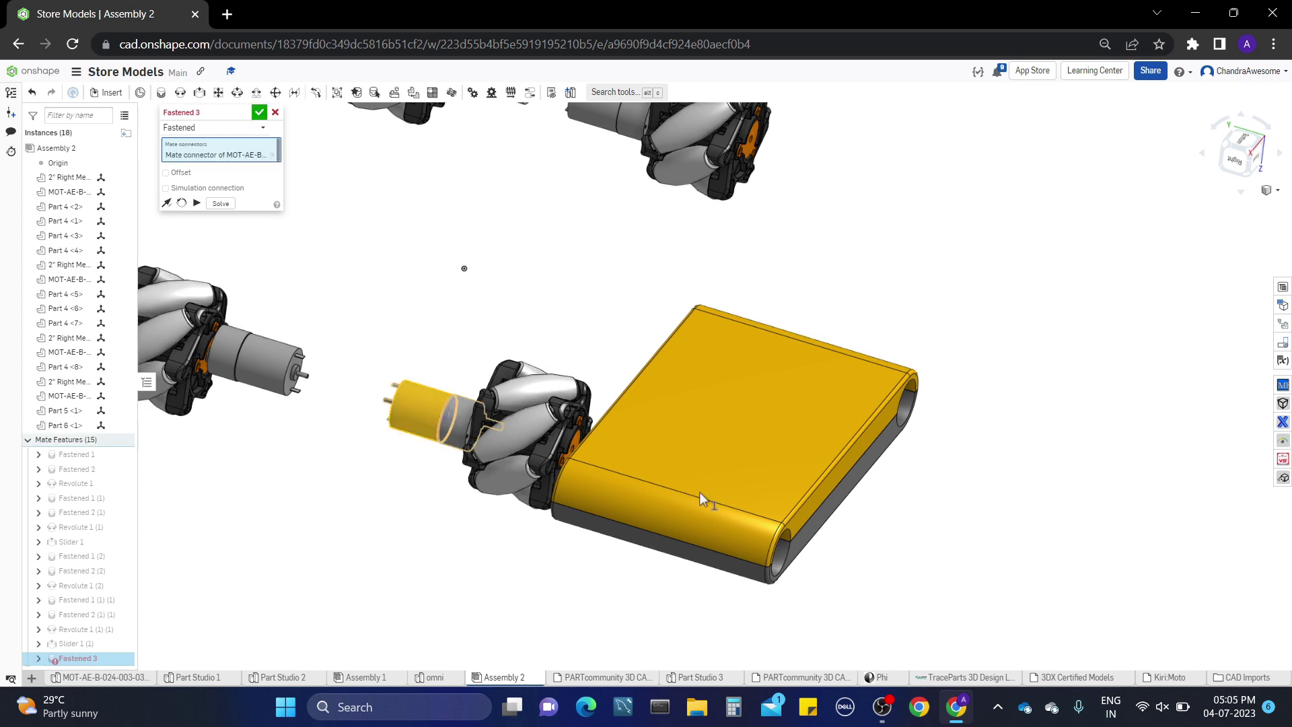
pyautogui.click(789, 530)
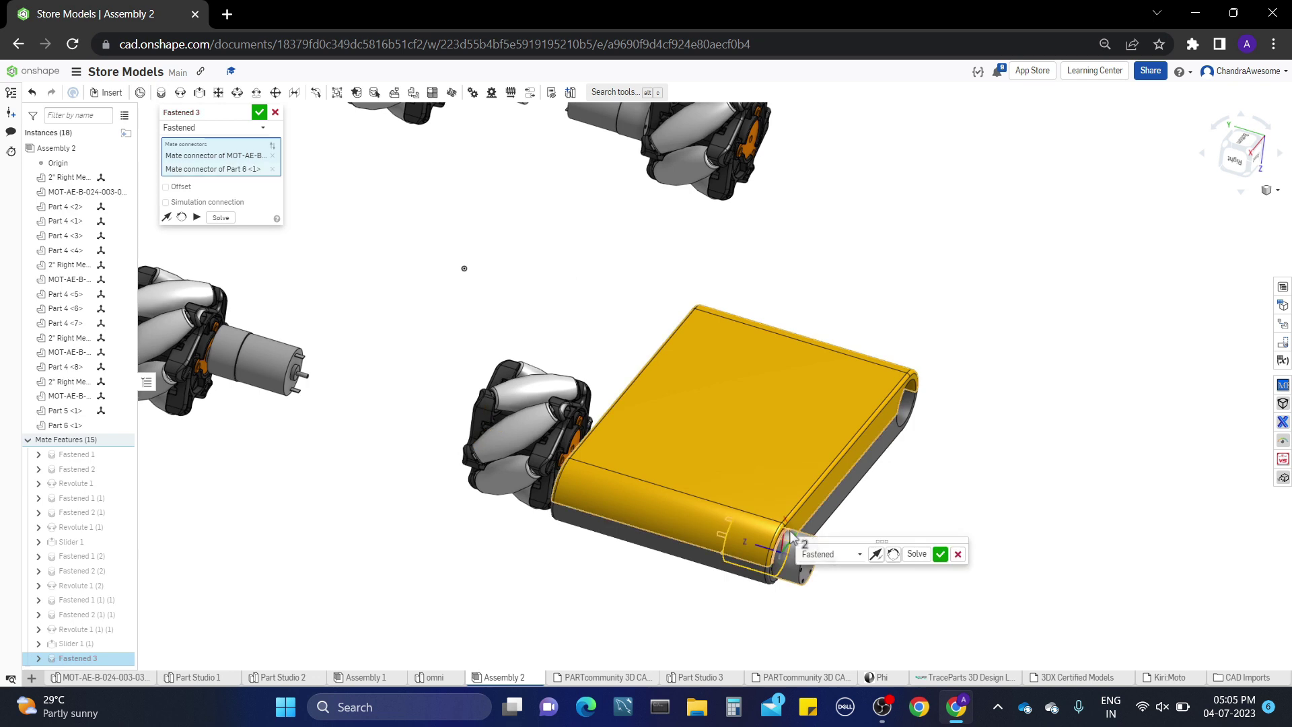
pyautogui.click(260, 112)
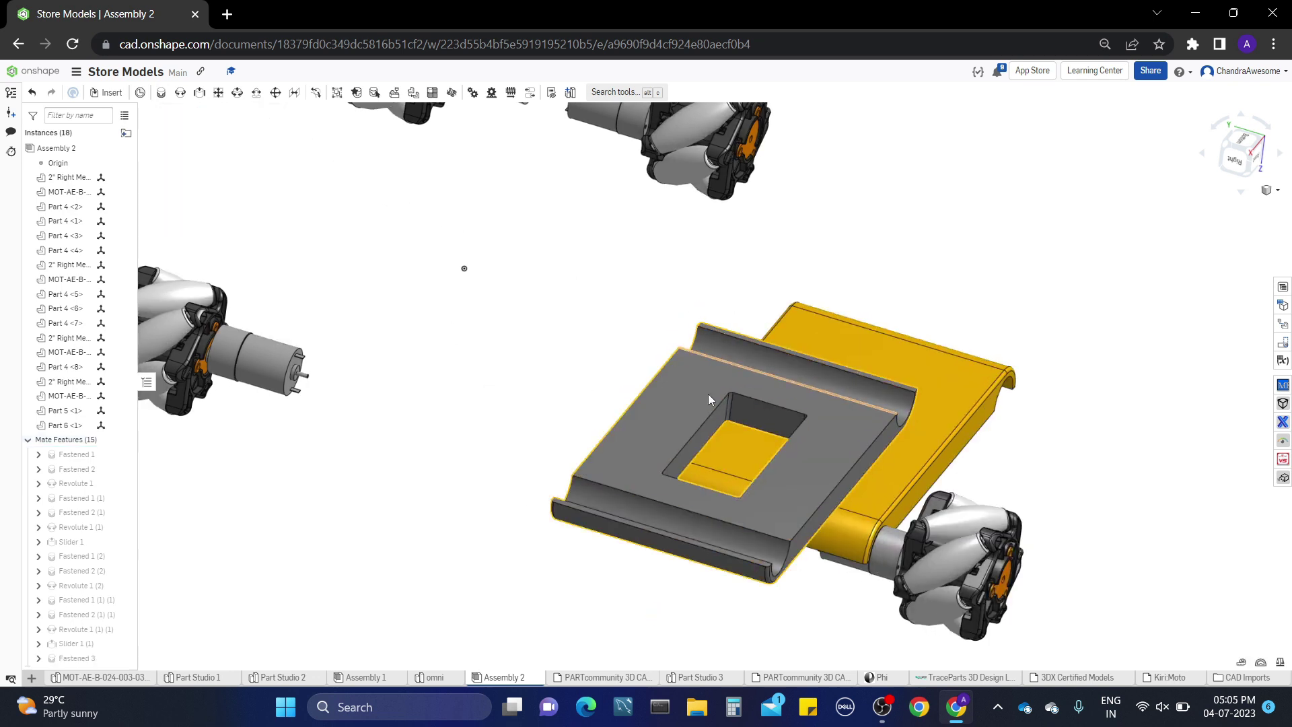
pyautogui.moveTo(708, 399); pyautogui.dragTo(680, 383, button='middle')
pyautogui.moveTo(470, 395); pyautogui.dragTo(539, 424, button='middle')
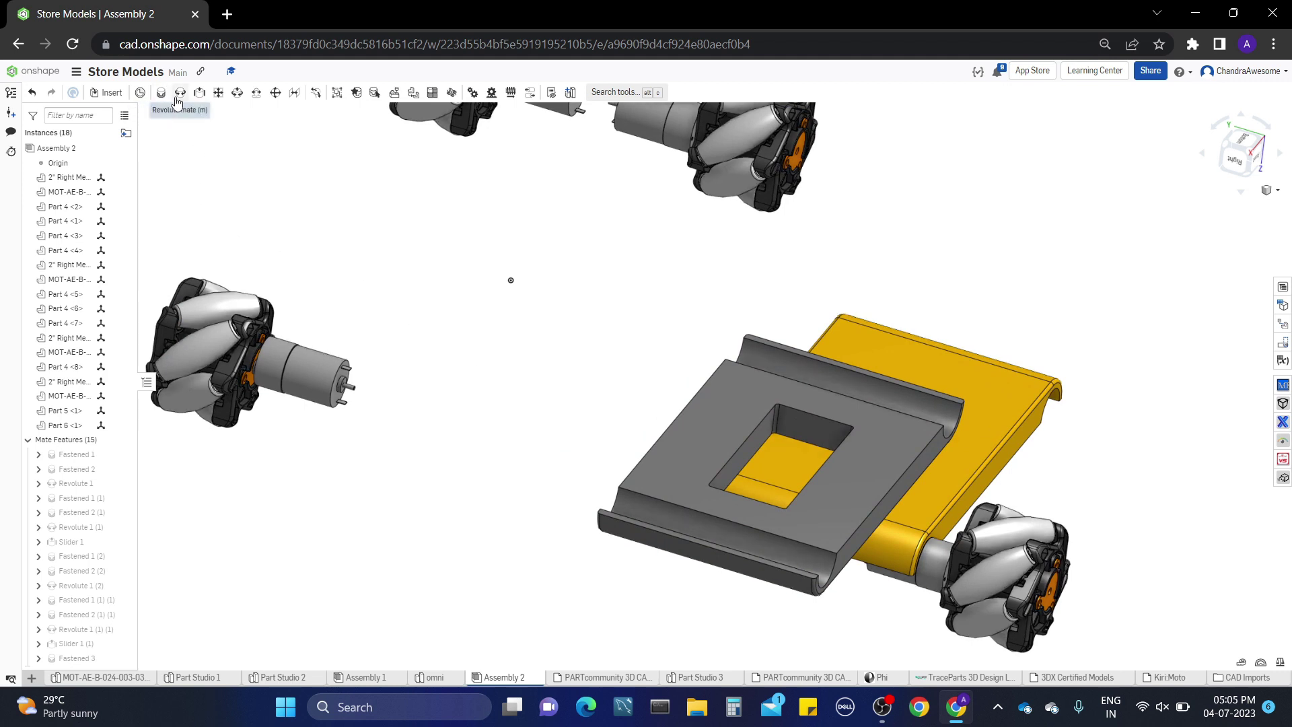
pyautogui.moveTo(760, 357); pyautogui.dragTo(666, 303, button='right')
pyautogui.moveTo(666, 302); pyautogui.dragTo(662, 379, button='middle')
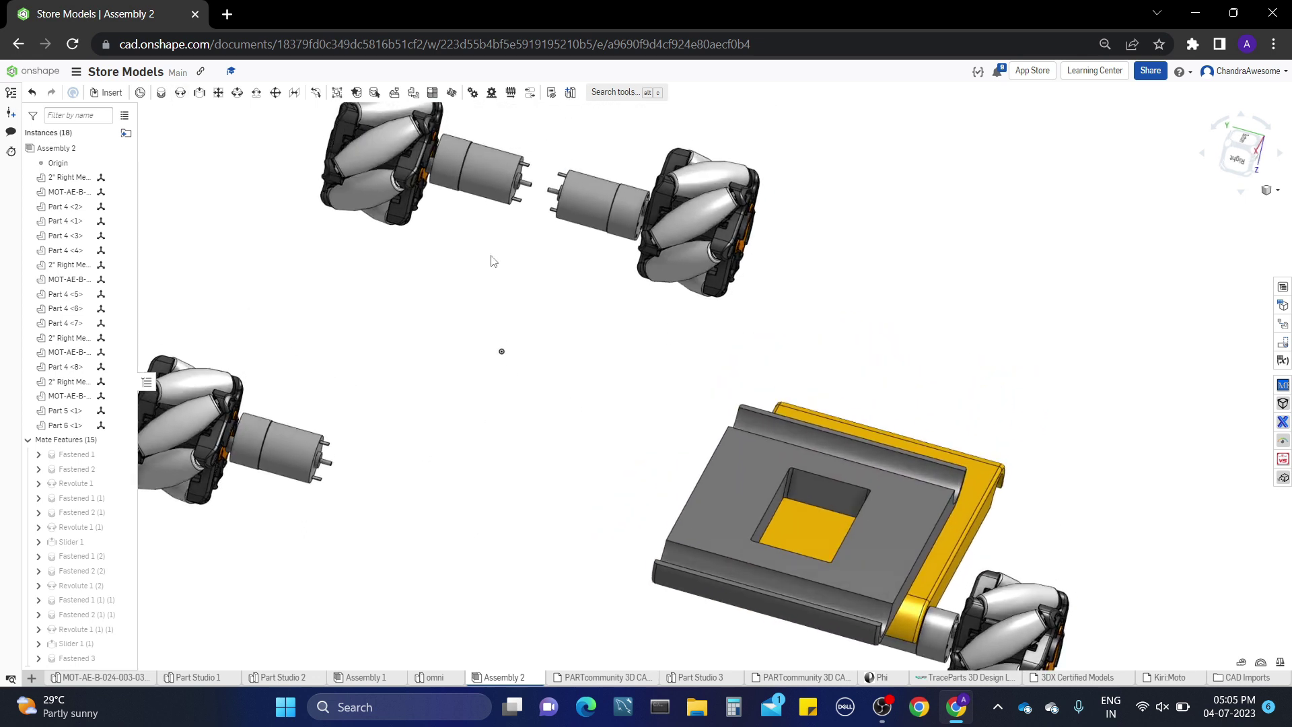
pyautogui.moveTo(670, 492); pyautogui.dragTo(656, 466, button='middle')
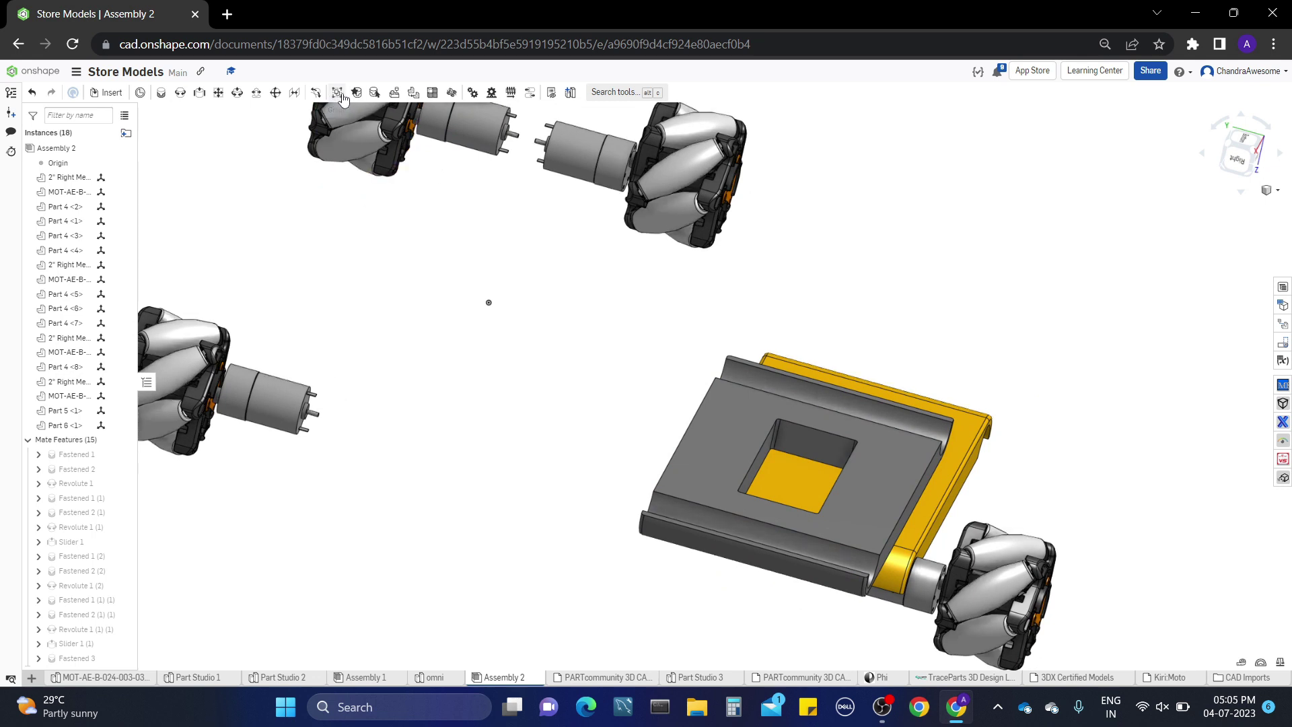
pyautogui.click(394, 93)
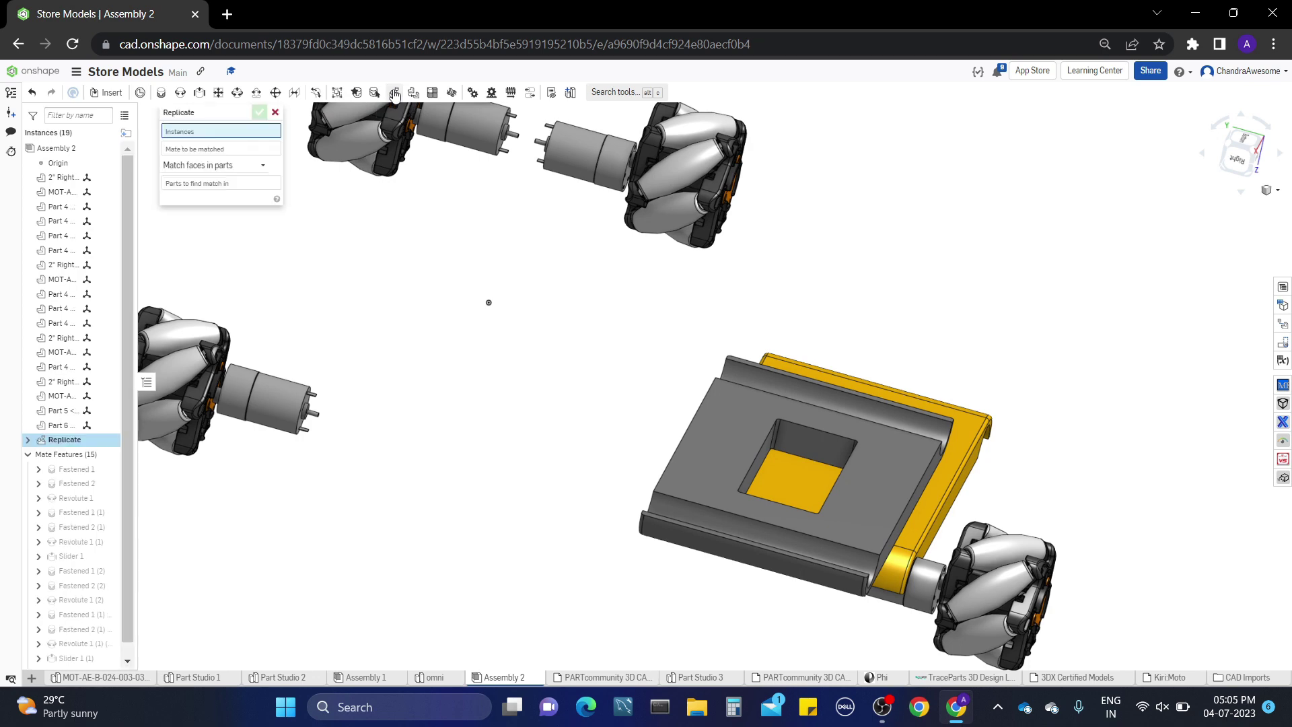
pyautogui.click(571, 176)
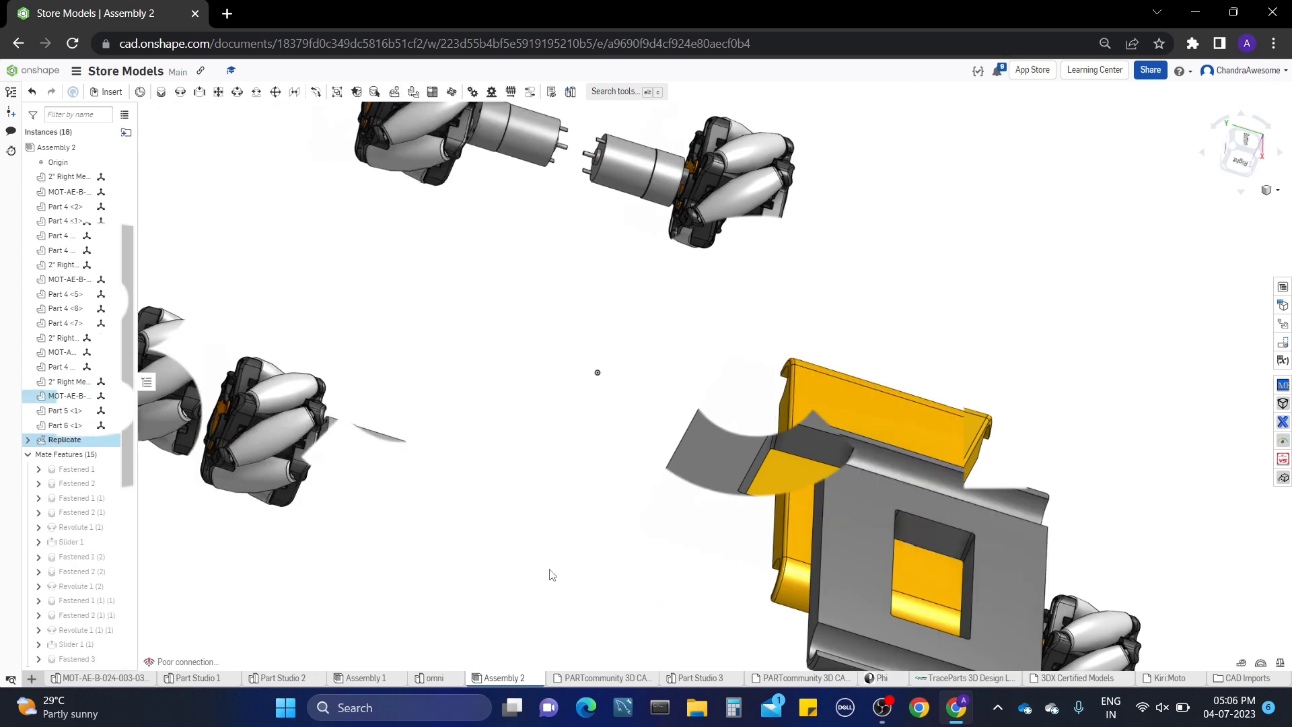
# Fasten the second wheel unit's motor to the opposite end of the same channel in the yellow chassis half
pyautogui.moveTo(551, 571)
pyautogui.mouseDown(button='right')
pyautogui.moveTo(573, 511)
pyautogui.moveTo(522, 470)
pyautogui.mouseUp(button='right')
pyautogui.moveTo(280, 179); pyautogui.dragTo(444, 352, button='right')
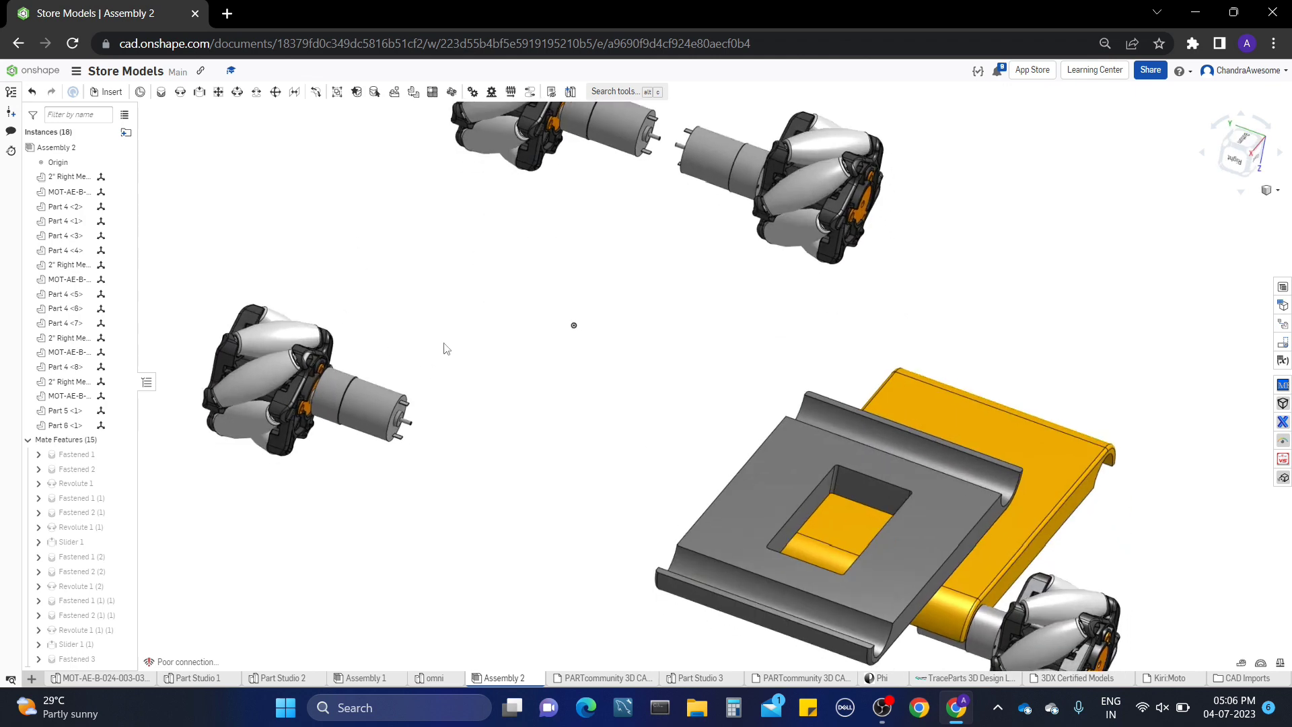
pyautogui.click(162, 92)
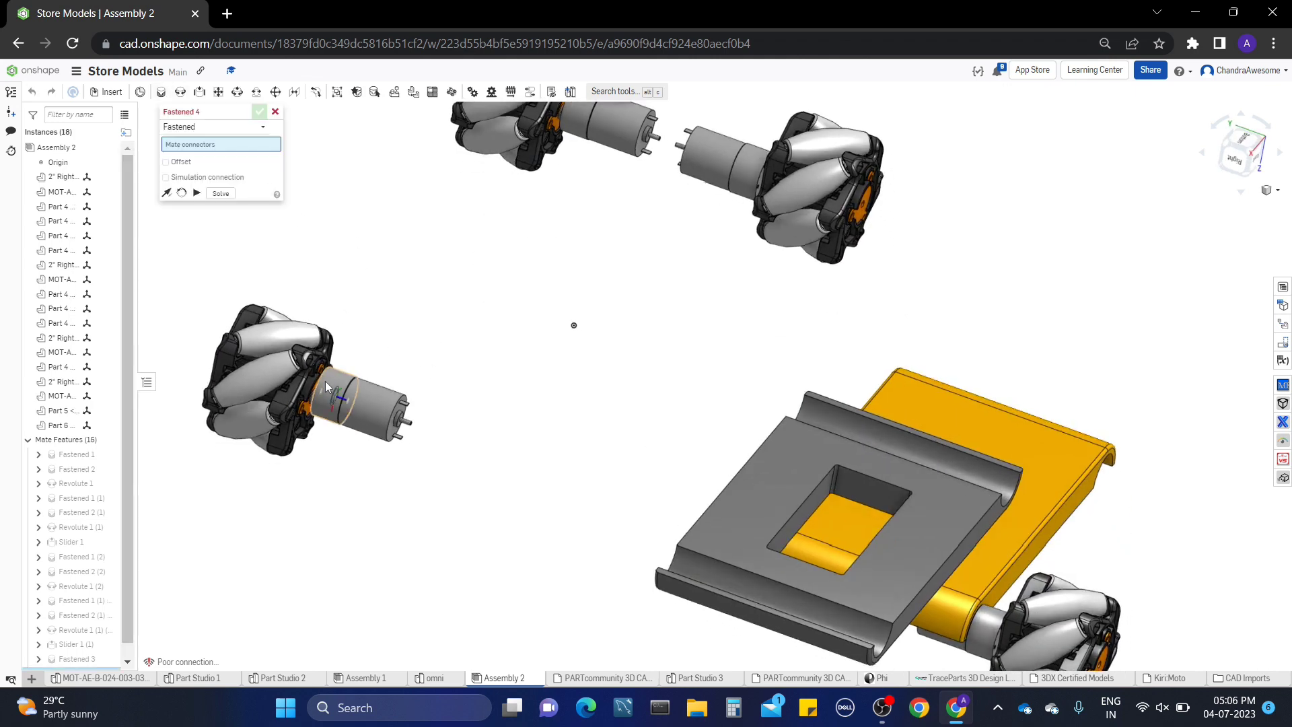
pyautogui.click(356, 403)
pyautogui.moveTo(524, 374); pyautogui.dragTo(563, 422, button='right')
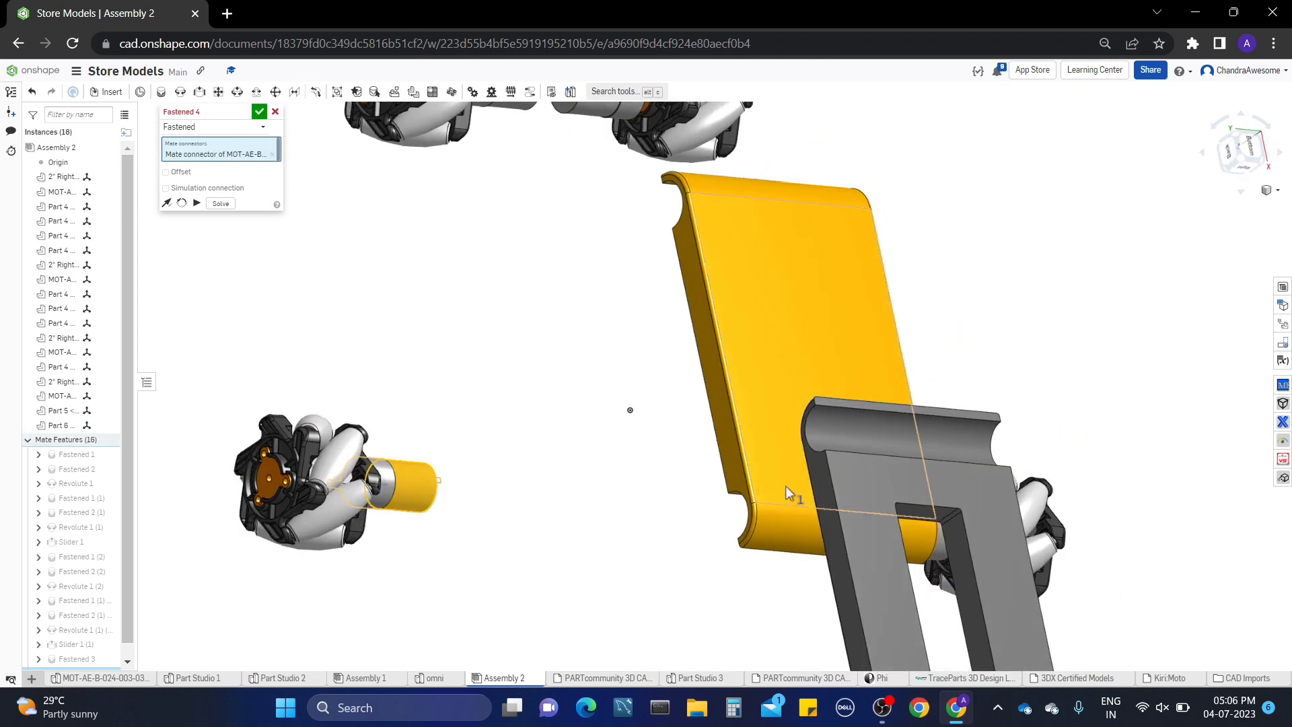
pyautogui.click(733, 497)
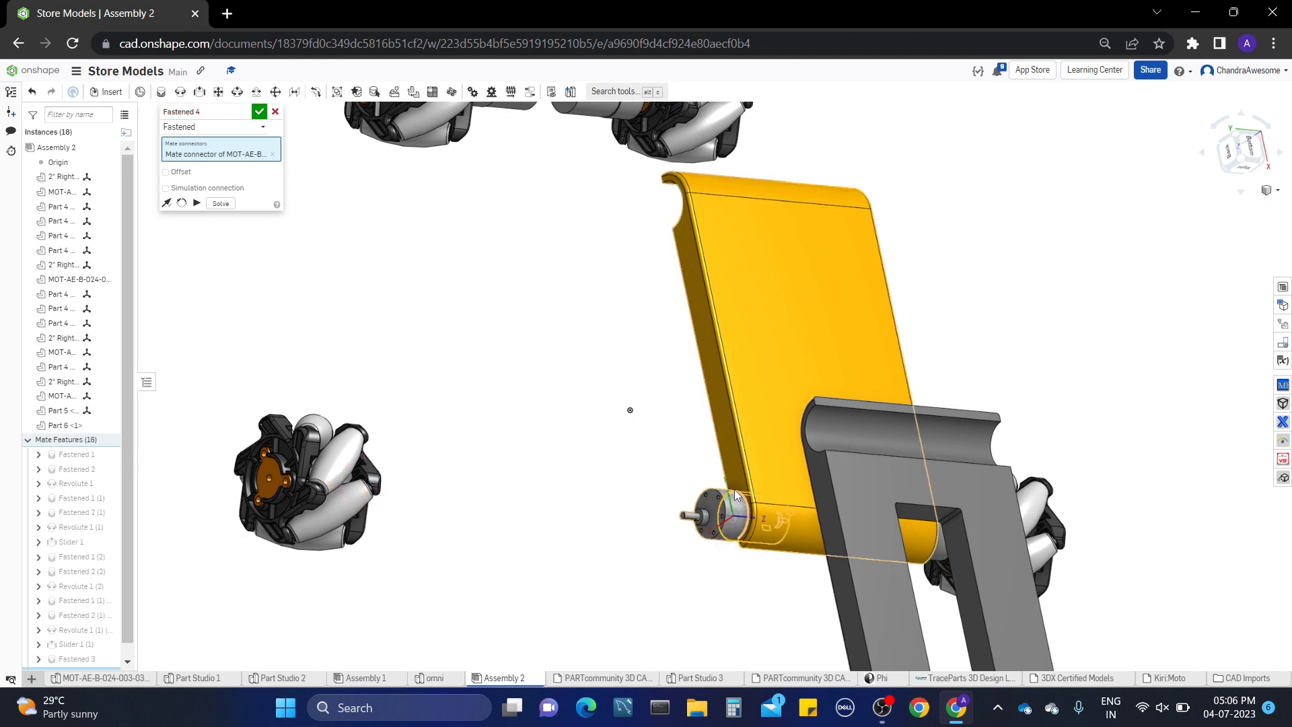
pyautogui.click(259, 111)
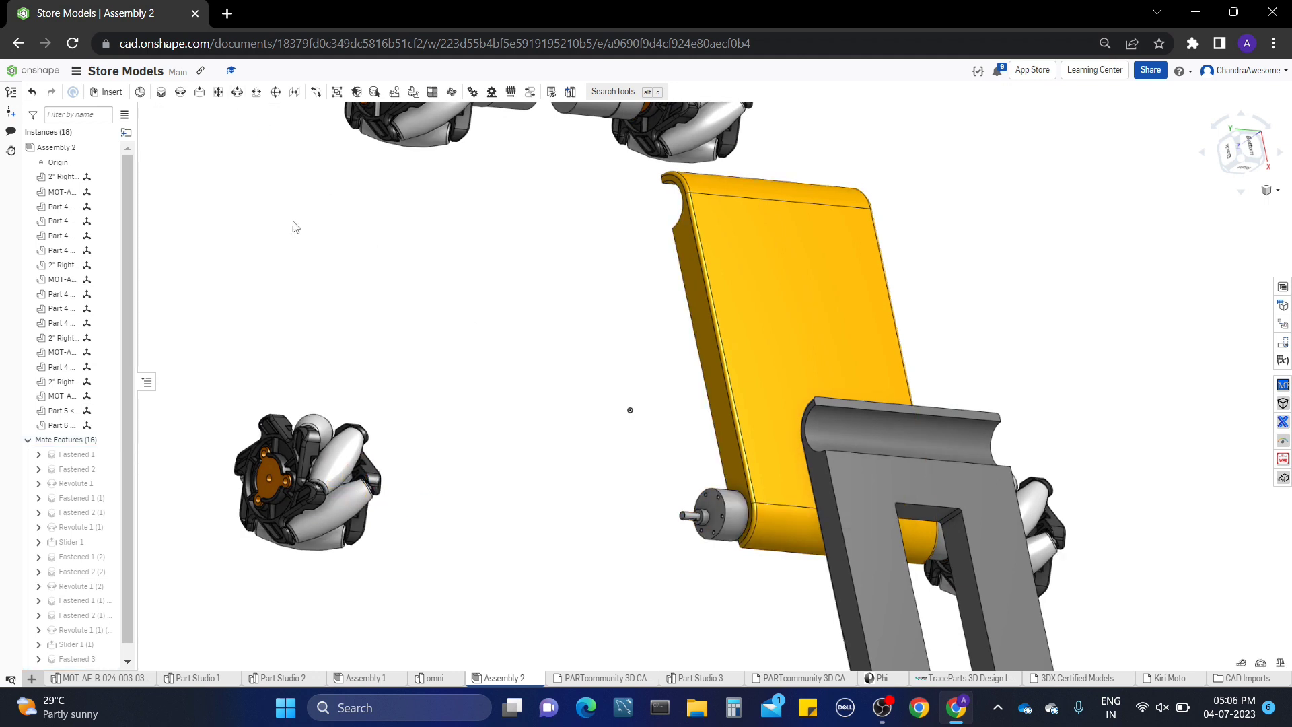
# Fasten the third wheel unit's motor to Part 6 at the end of its other channel, on the second wheel's side
pyautogui.moveTo(640, 343); pyautogui.dragTo(605, 483, button='middle')
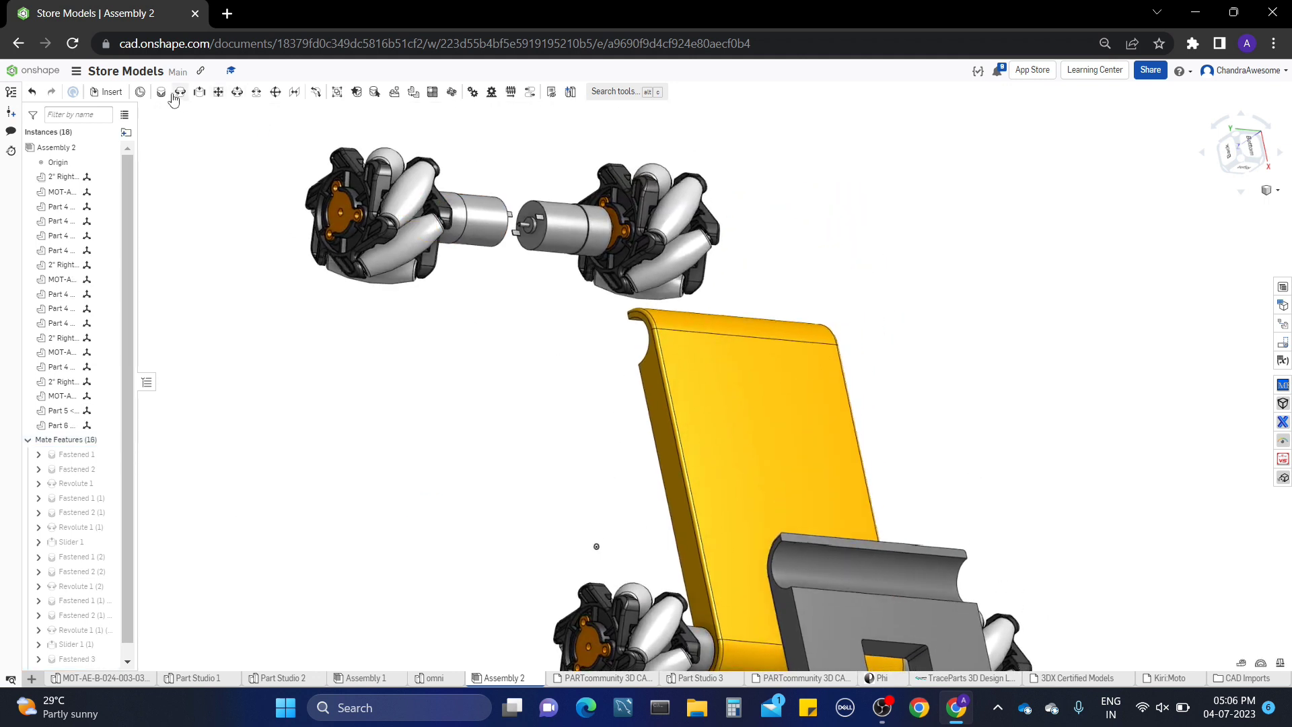
pyautogui.press('f')
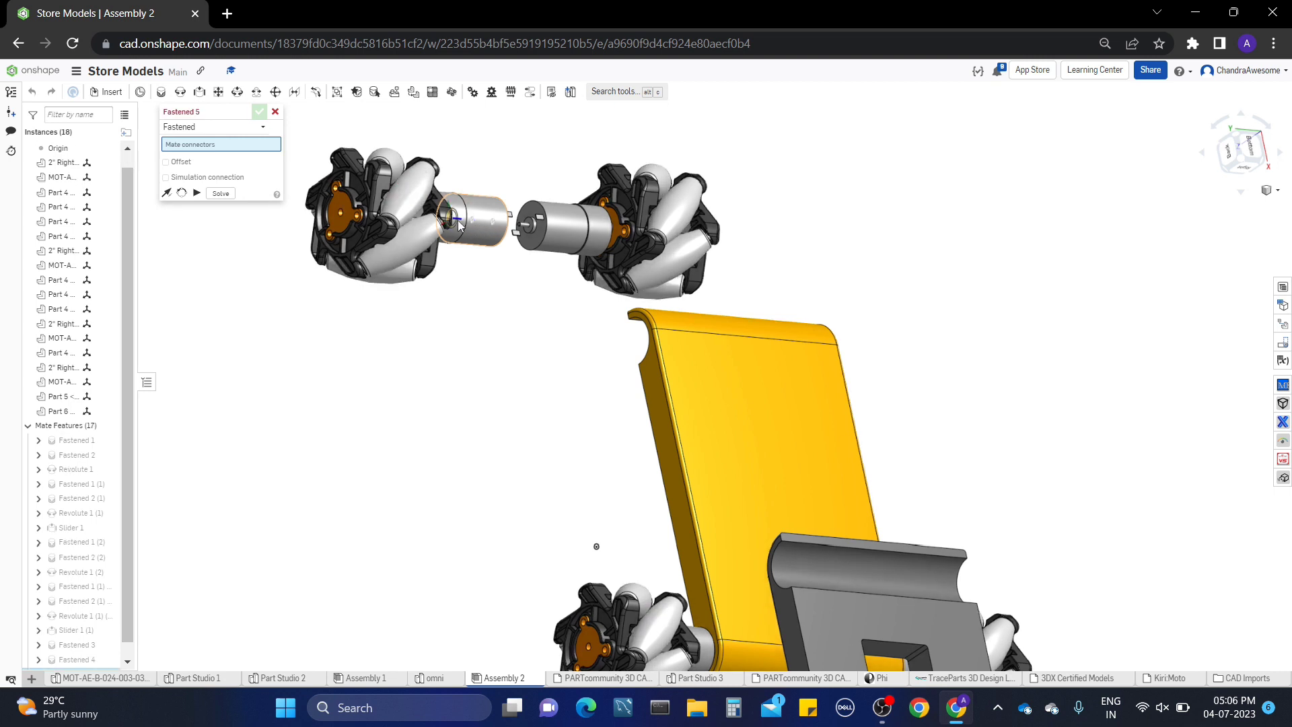
pyautogui.click(462, 226)
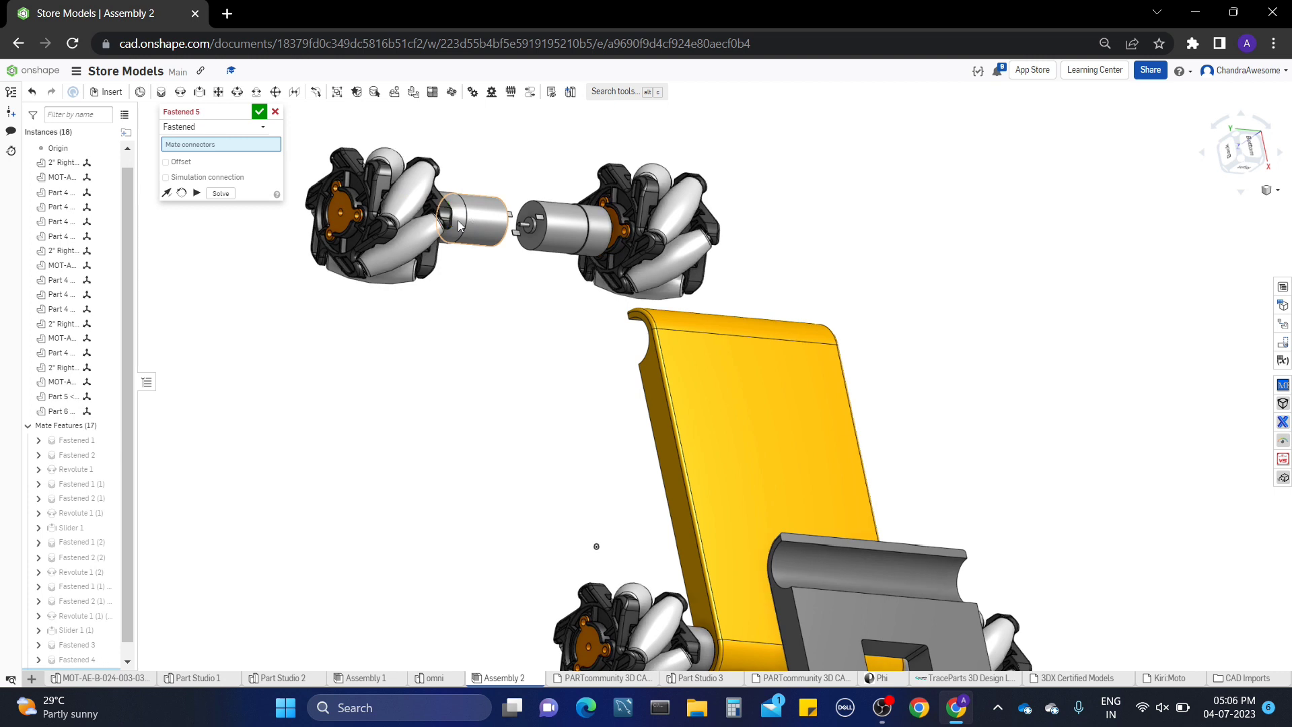
pyautogui.click(650, 353)
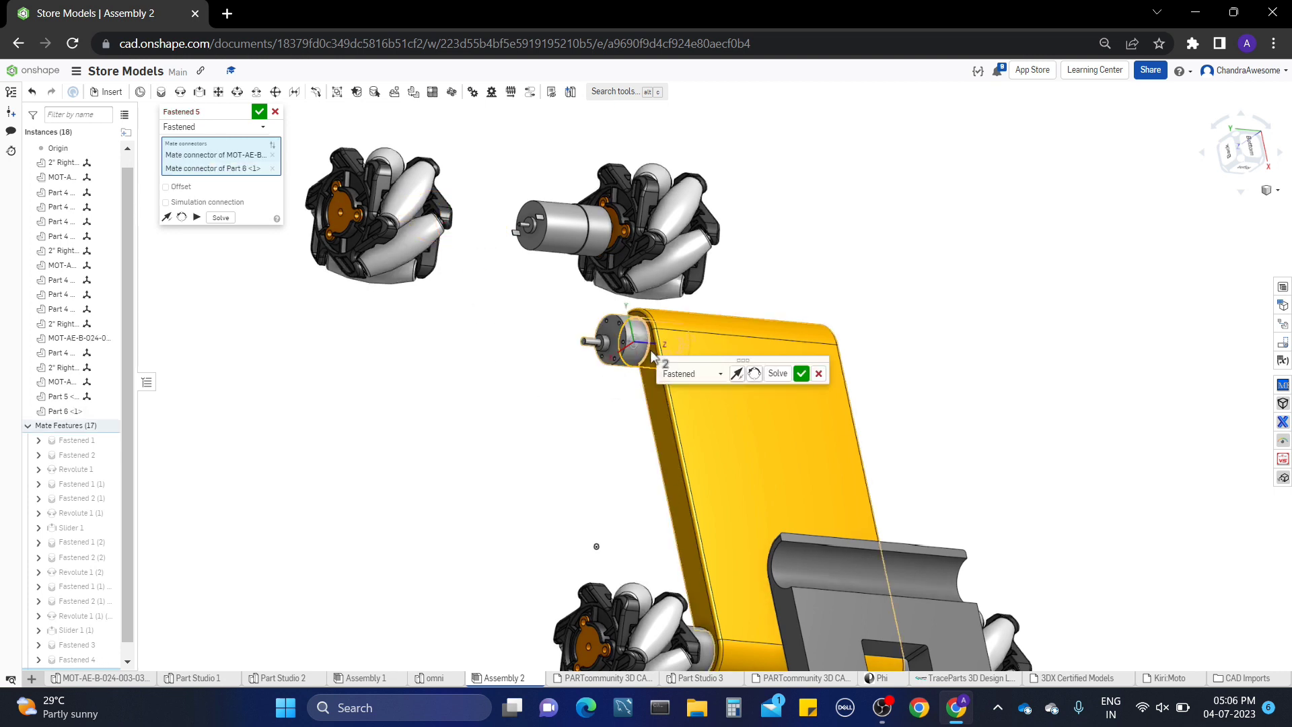
pyautogui.click(259, 111)
# Move the fourth wheel unit across to the chassis's open side and fasten its motor to the remaining channel end of Part 6
pyautogui.moveTo(452, 212); pyautogui.dragTo(428, 210, button='right')
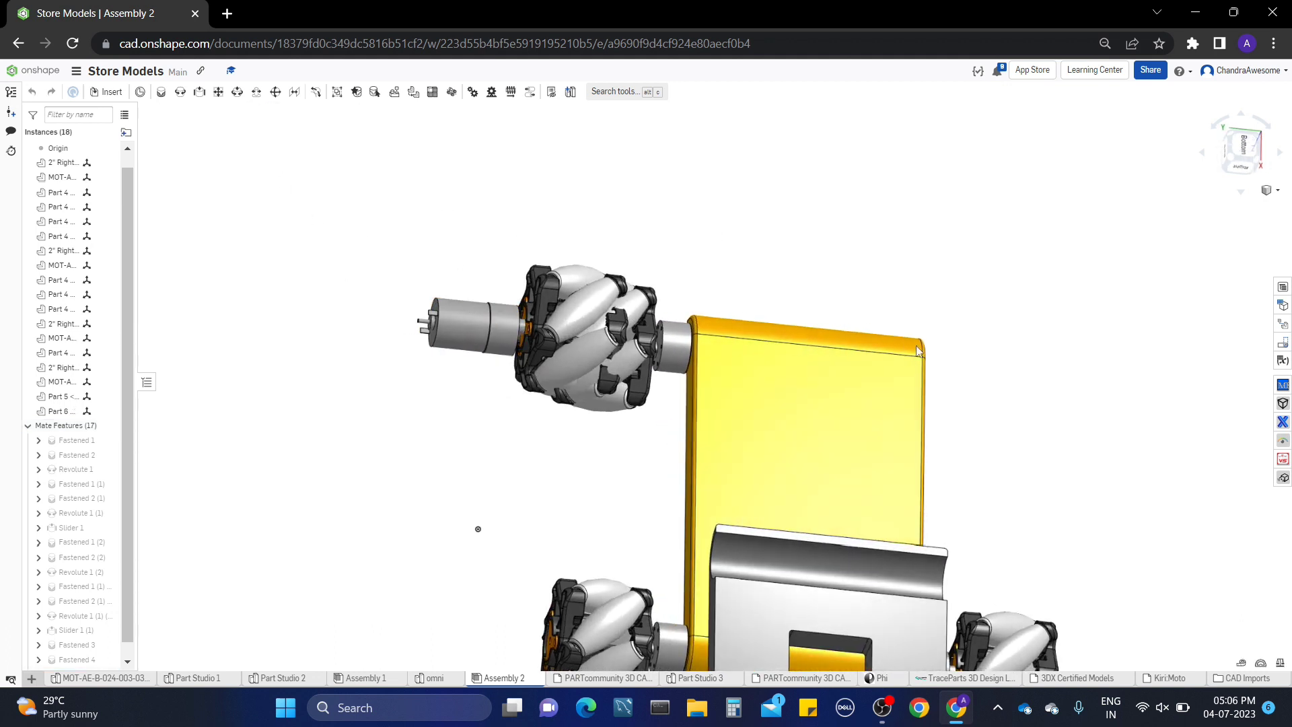
pyautogui.moveTo(919, 351); pyautogui.dragTo(1046, 363)
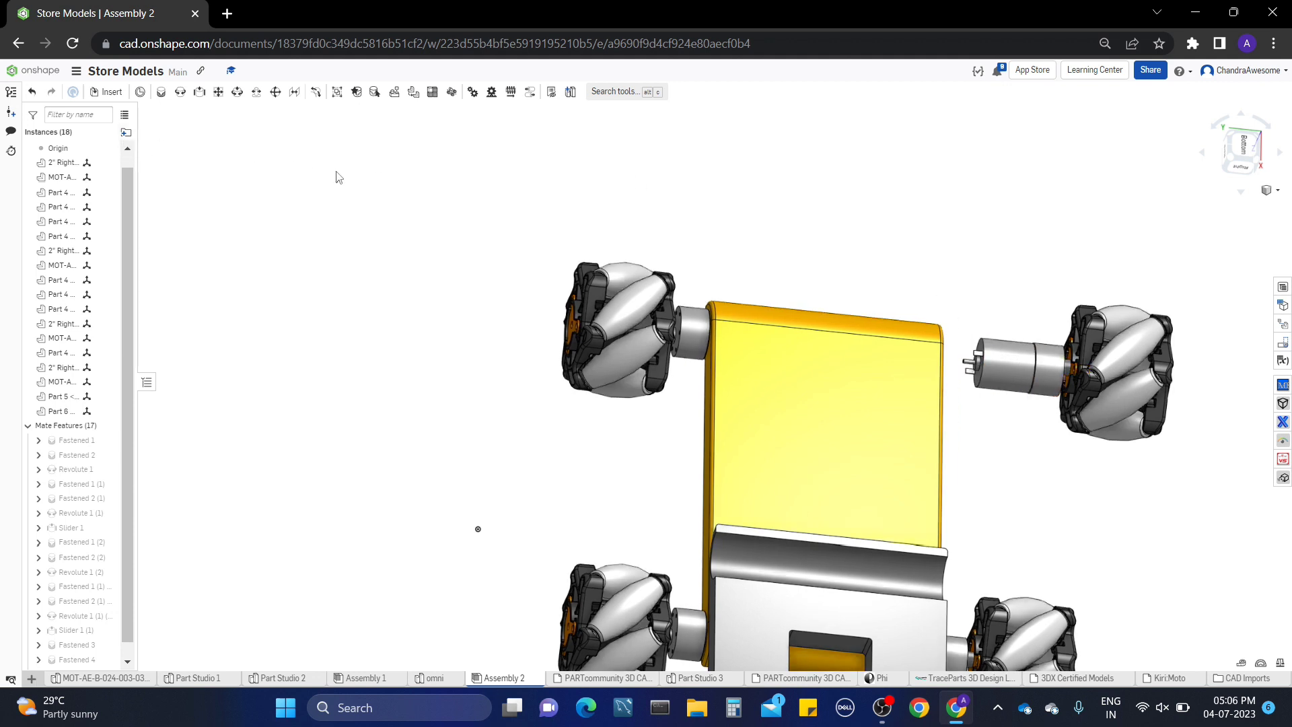
pyautogui.moveTo(339, 177); pyautogui.dragTo(268, 179, button='middle')
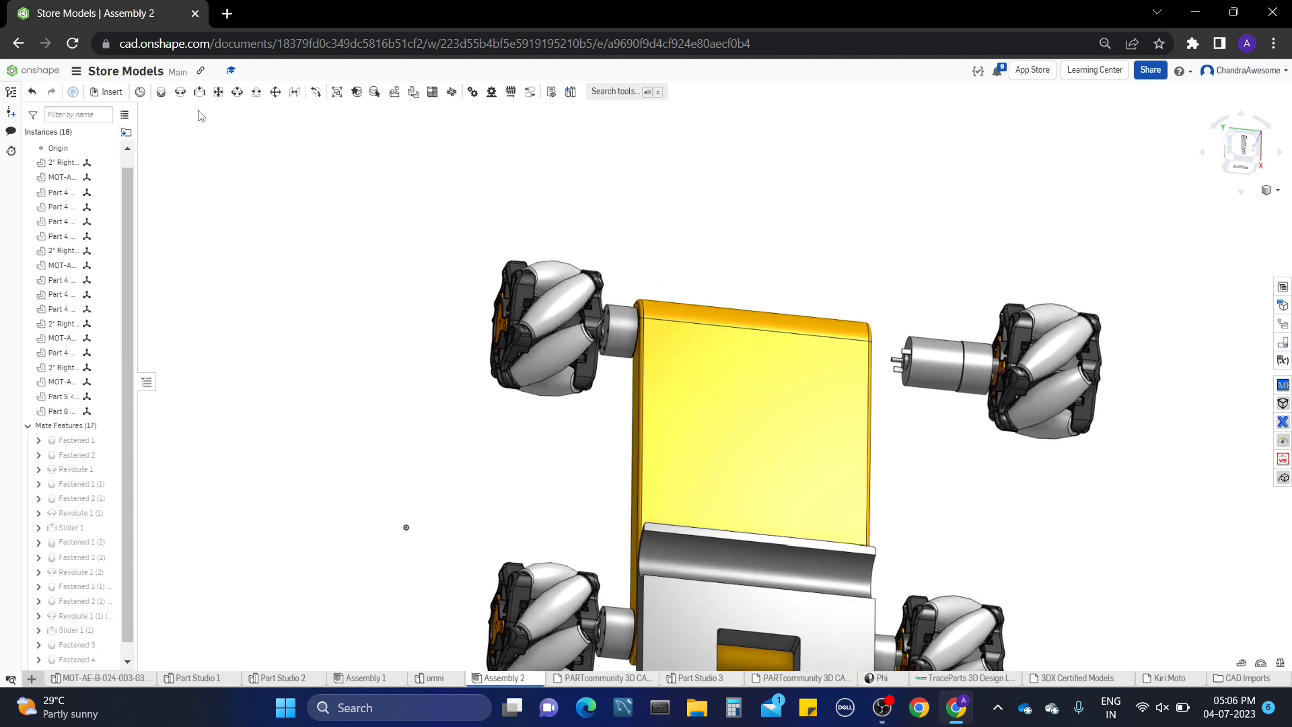
pyautogui.click(159, 94)
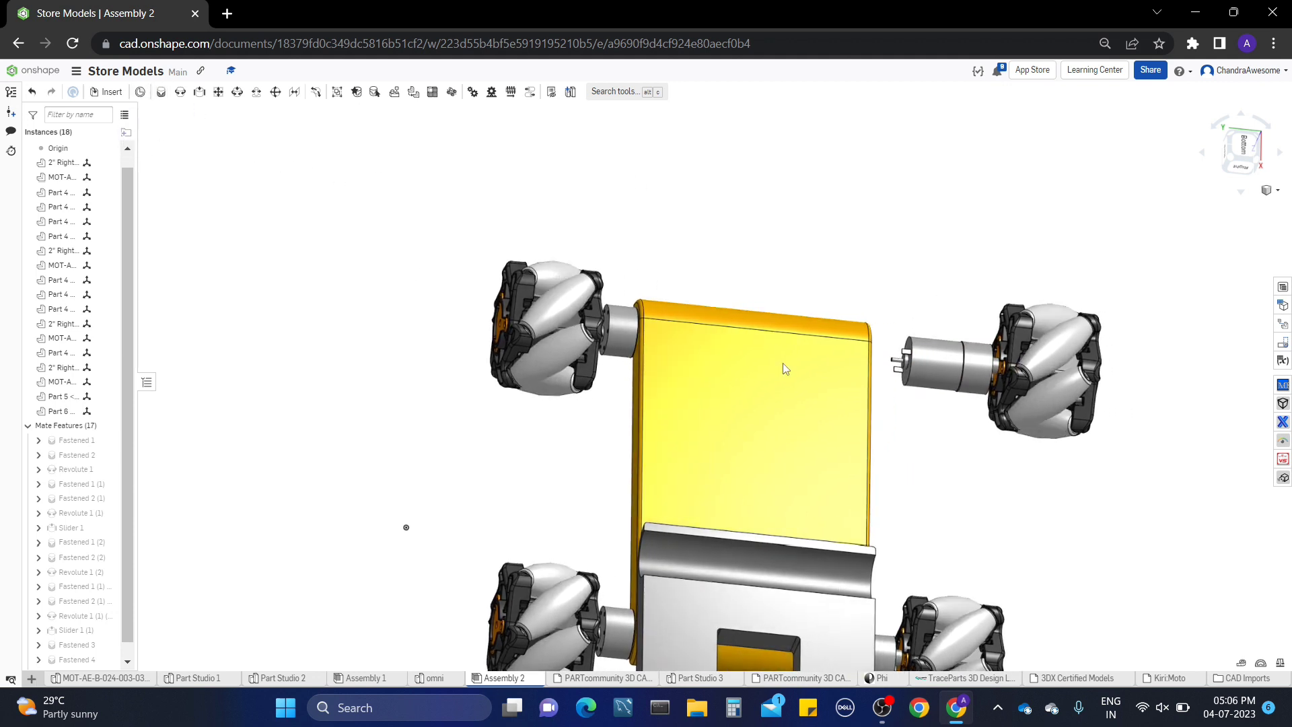
pyautogui.click(952, 378)
pyautogui.moveTo(953, 378); pyautogui.dragTo(899, 392, button='right')
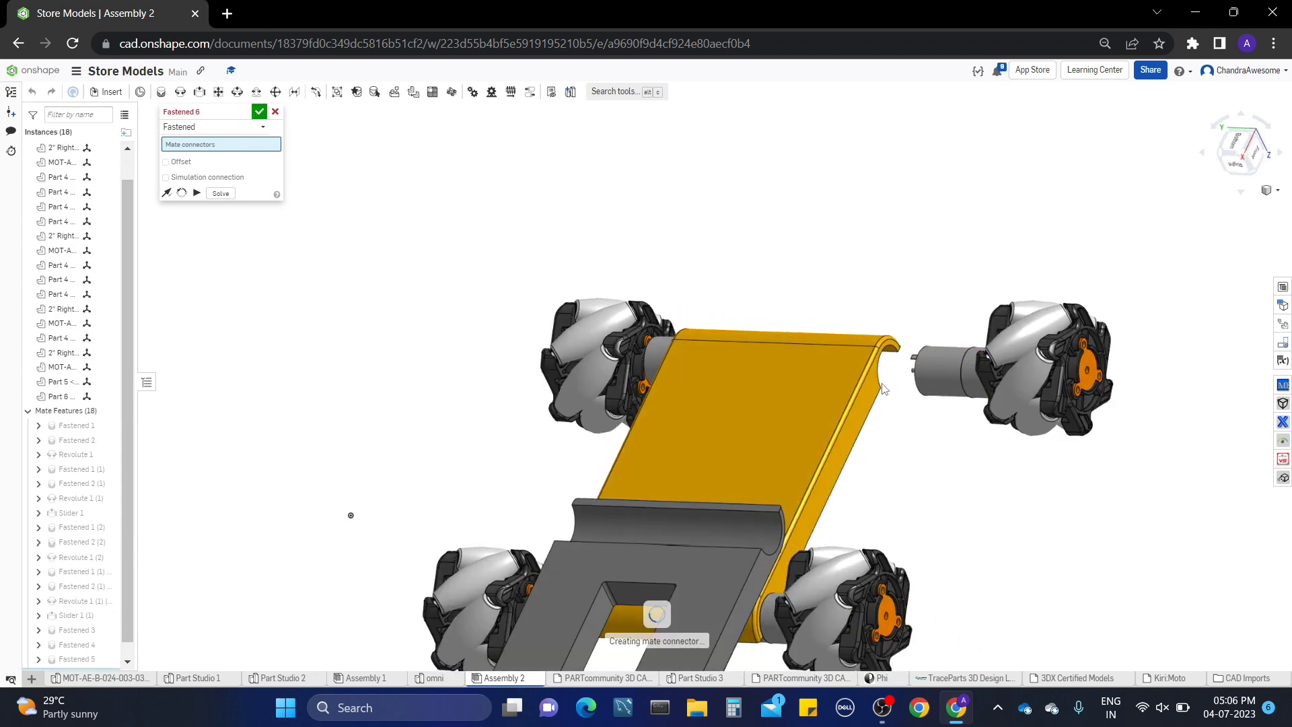
pyautogui.click(888, 366)
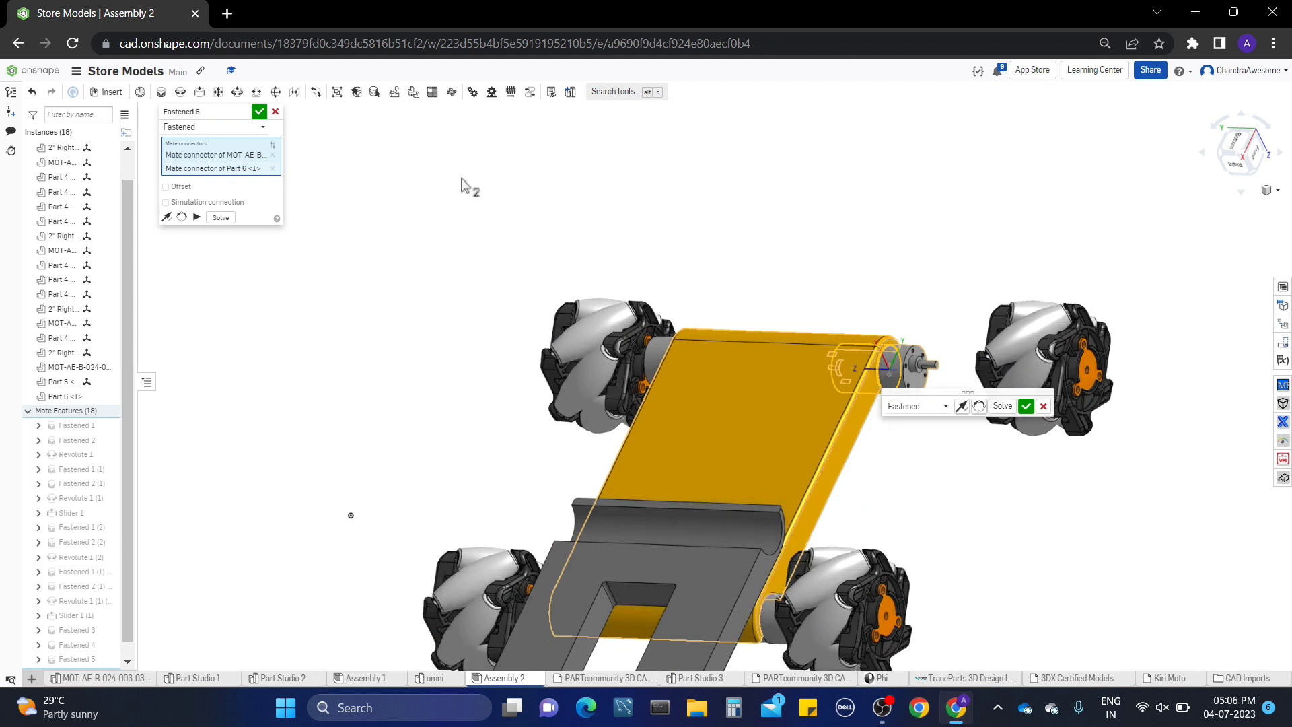
pyautogui.click(258, 112)
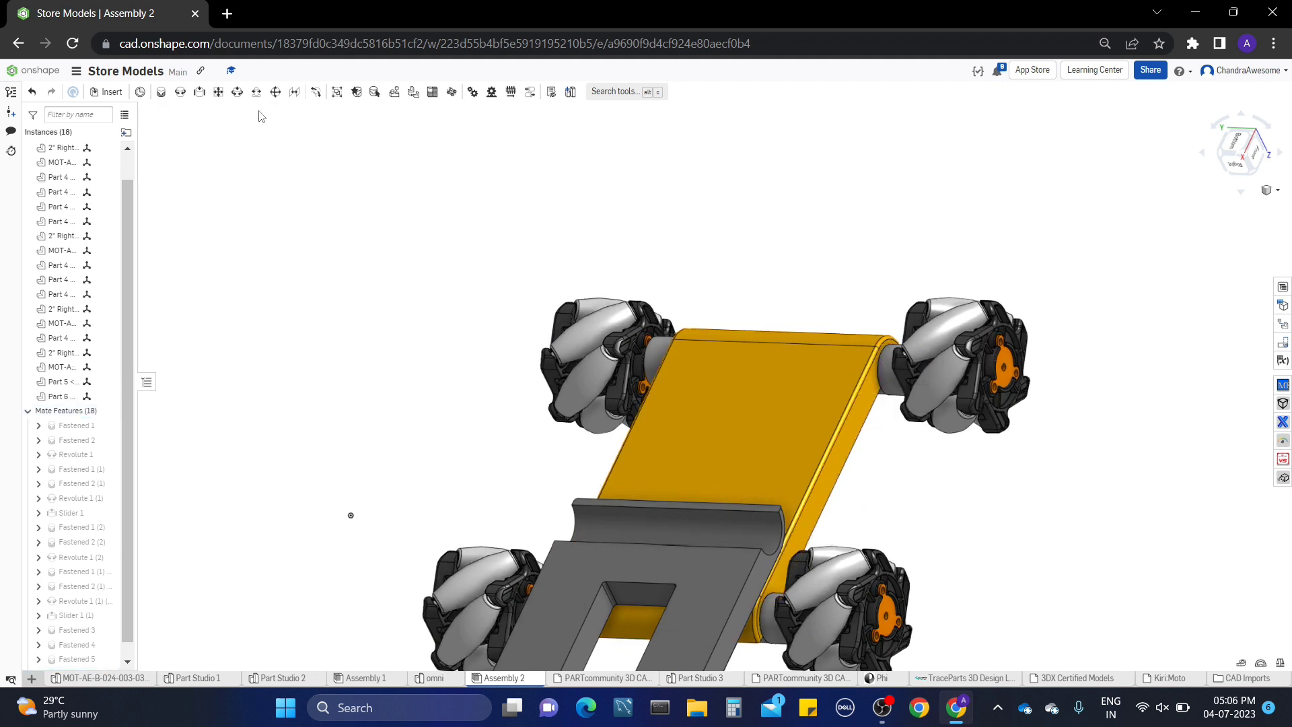
# Delete the Slider 1 (1) and Slider 1 mates from the assembly
pyautogui.moveTo(629, 497); pyautogui.dragTo(619, 479, button='middle')
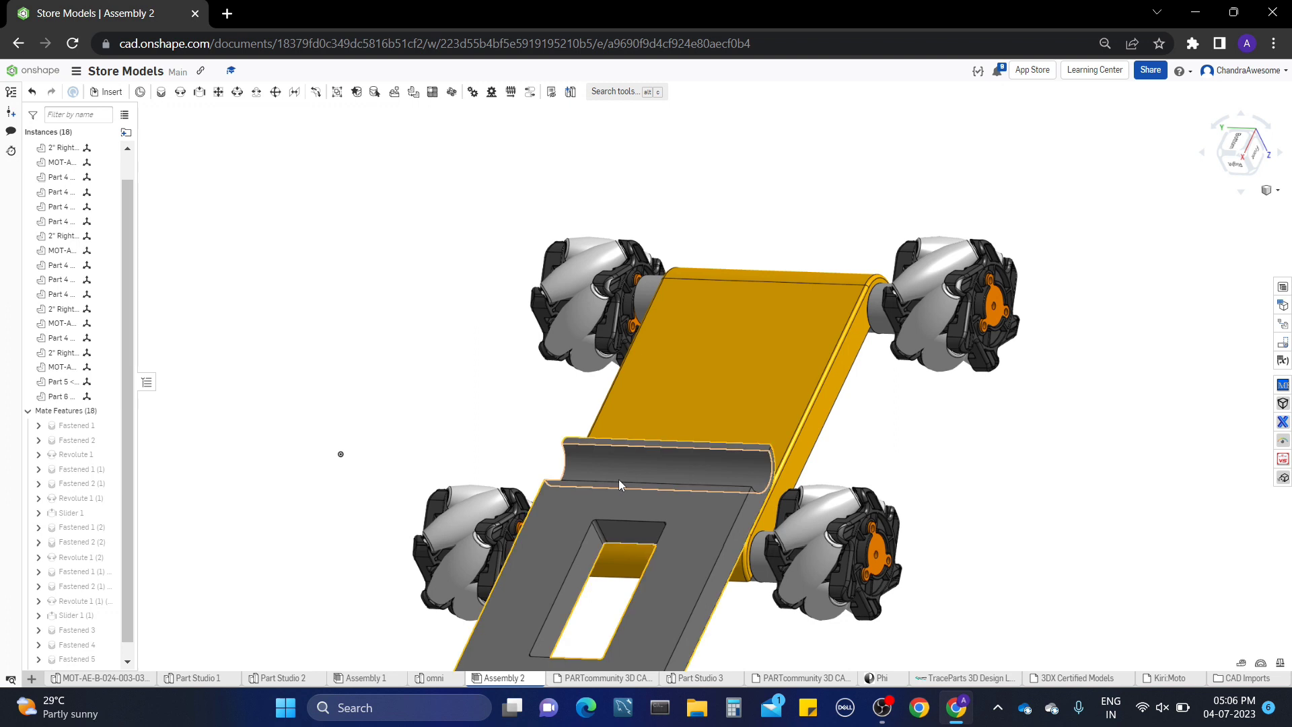
pyautogui.rightClick(80, 615)
pyautogui.click(103, 602)
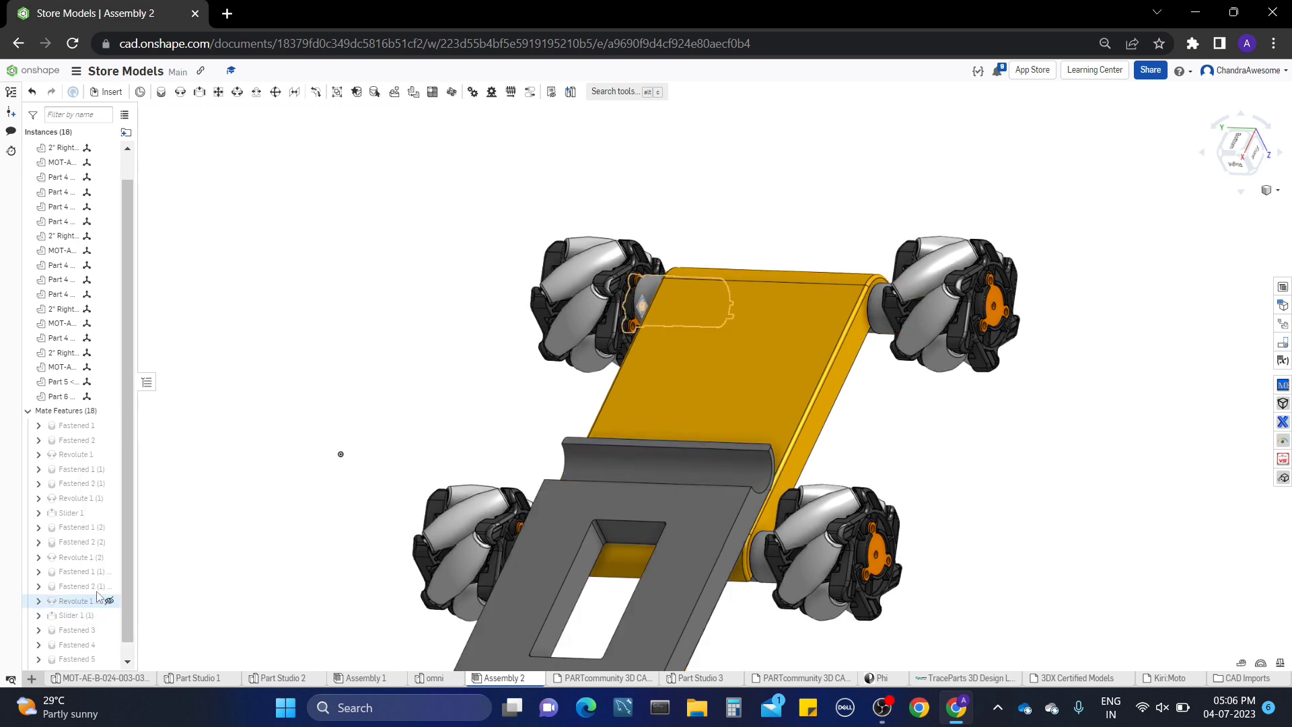
pyautogui.rightClick(92, 515)
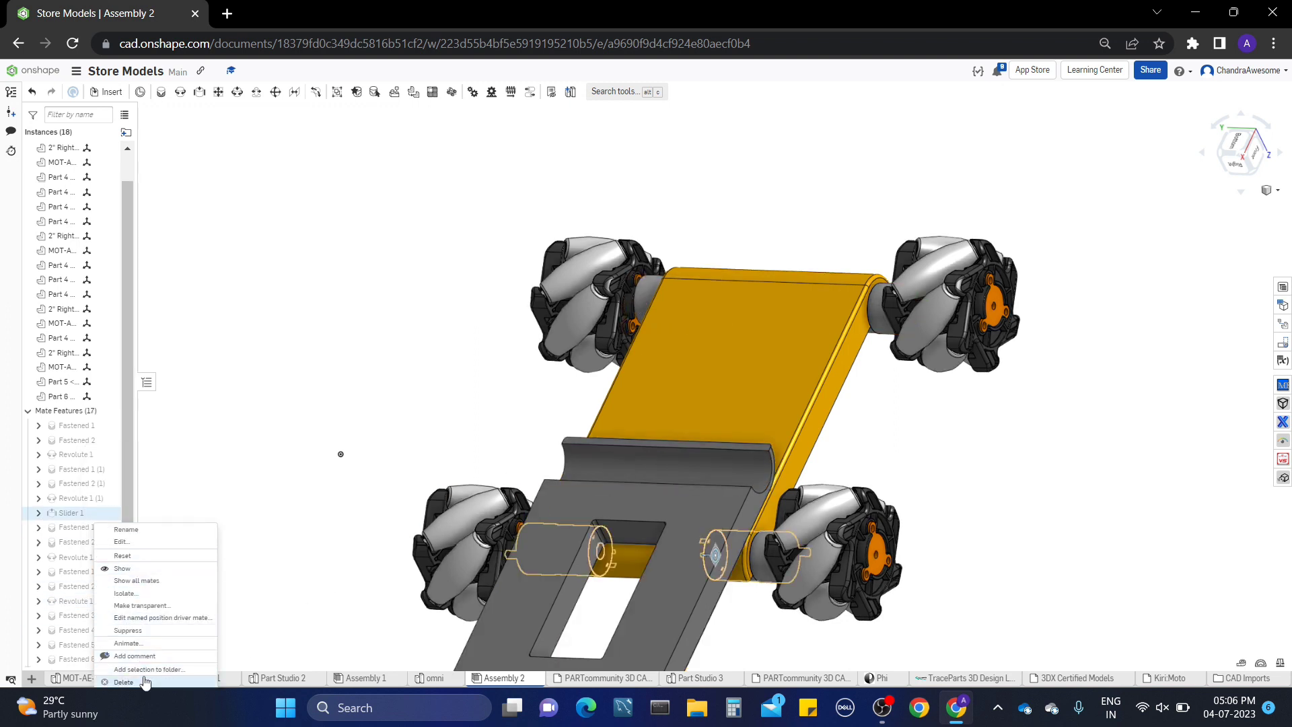
pyautogui.click(124, 681)
# Fasten Part 5, the grey chassis half, onto Part 6 so the two halves enclose the motors
pyautogui.moveTo(560, 495); pyautogui.dragTo(591, 523, button='right')
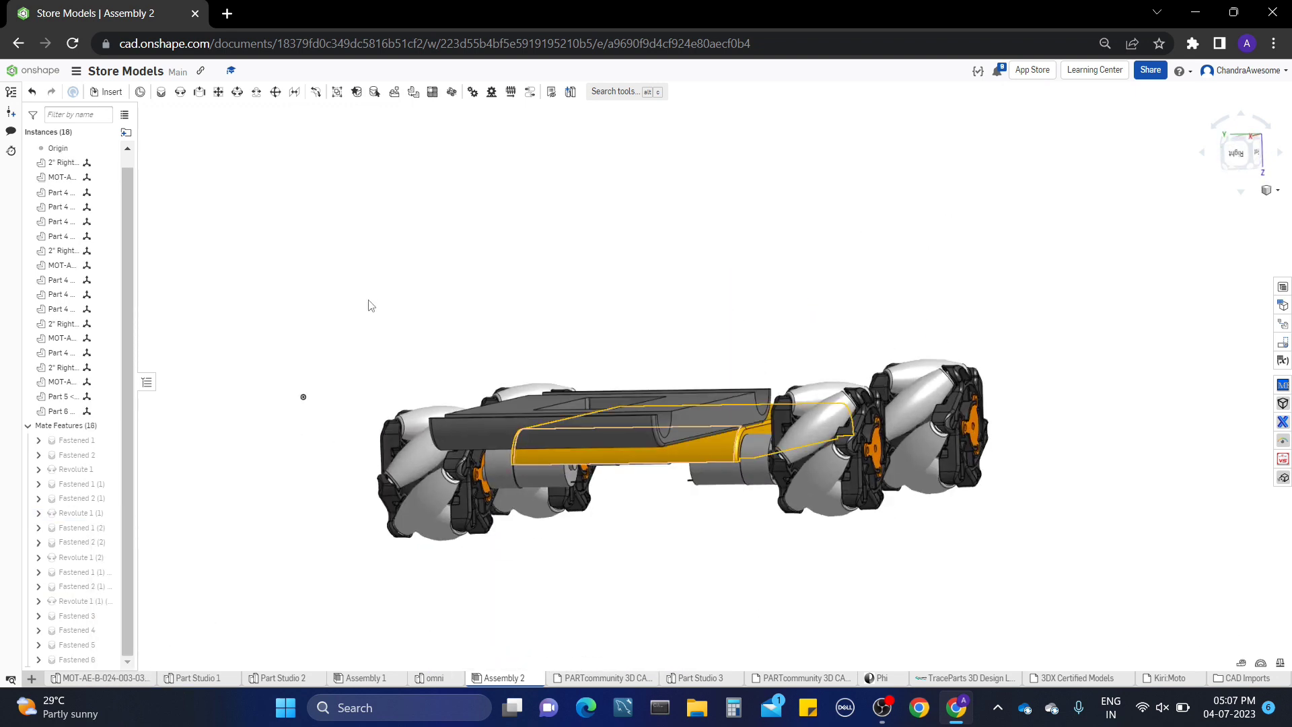
pyautogui.click(158, 99)
pyautogui.moveTo(374, 216); pyautogui.dragTo(366, 261, button='right')
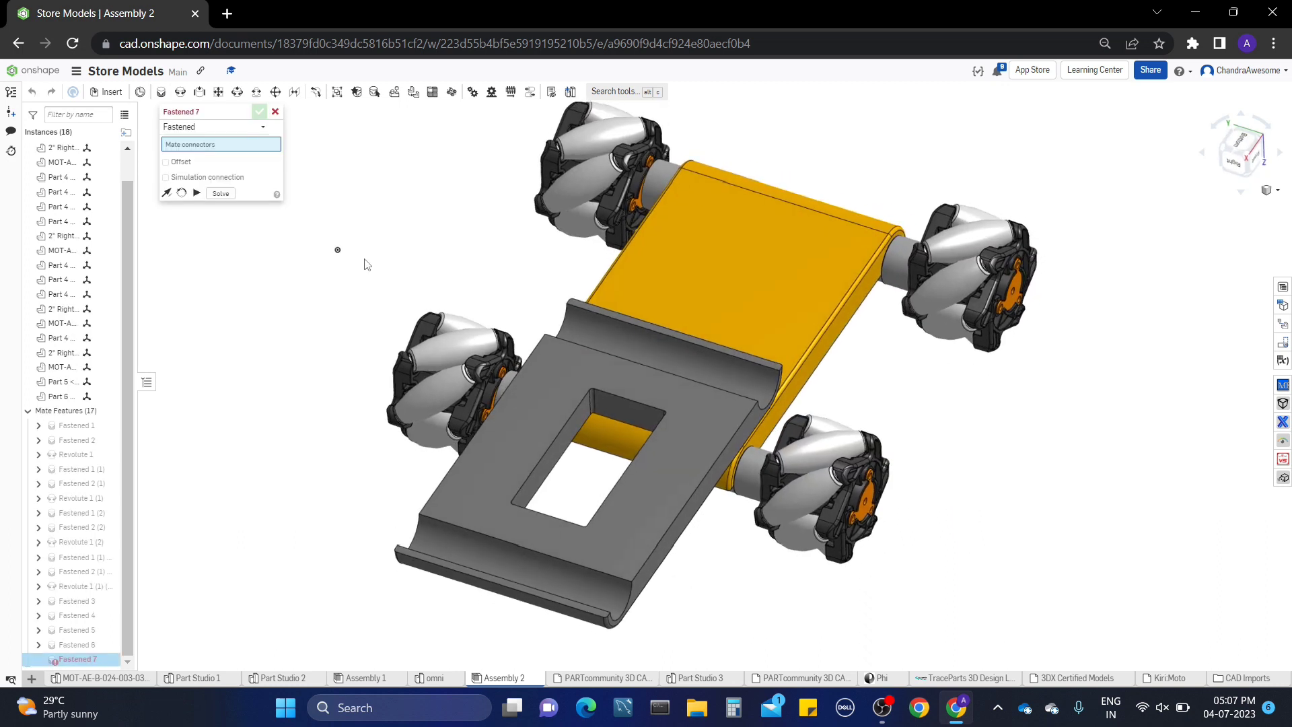
pyautogui.click(535, 411)
pyautogui.moveTo(534, 412); pyautogui.dragTo(536, 317, button='right')
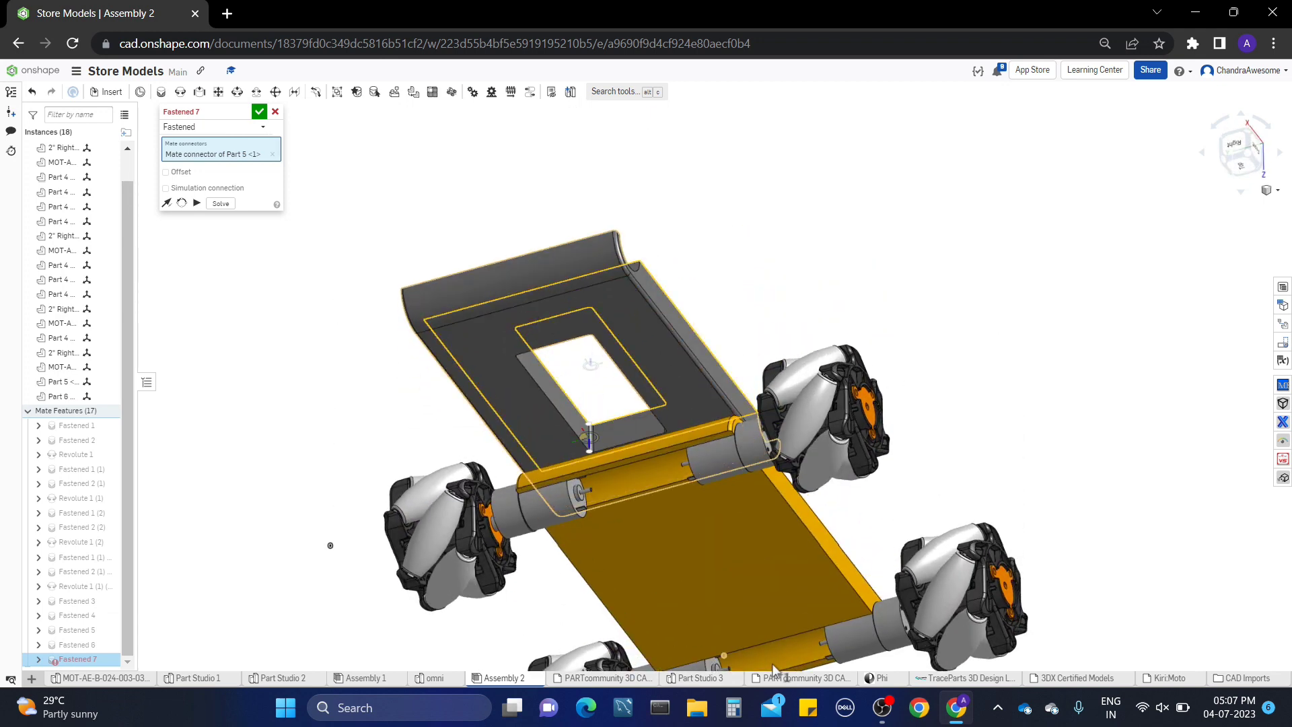
pyautogui.click(756, 581)
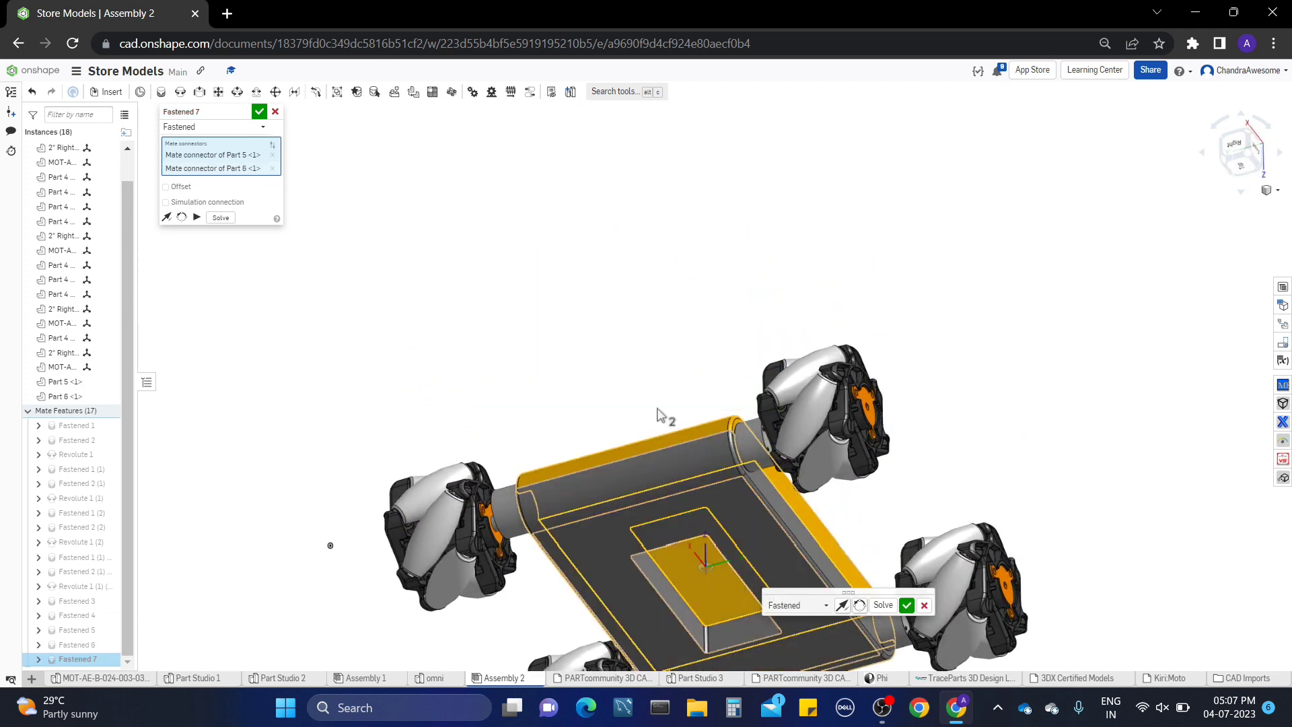
pyautogui.click(261, 113)
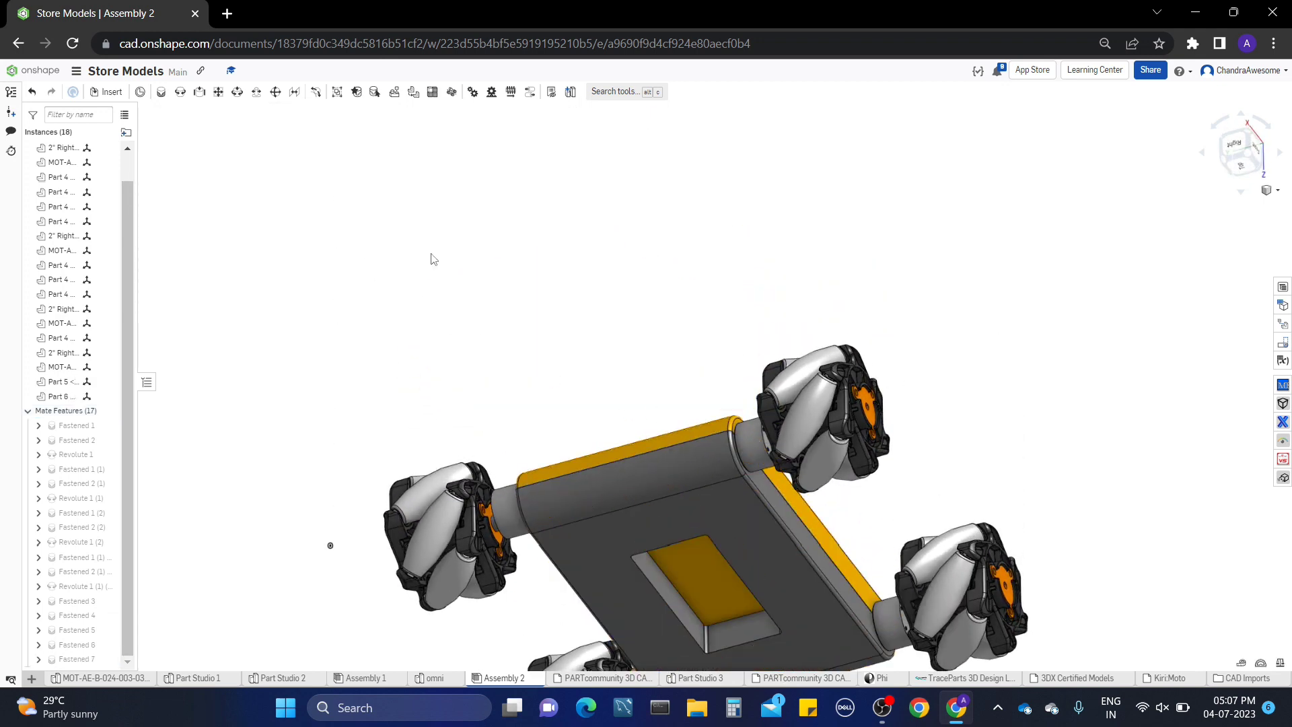
# Add a Gear relation with ratio 1 between the Revolute 1 and Revolute 1 (1) mates
pyautogui.moveTo(749, 330); pyautogui.dragTo(709, 408, button='right')
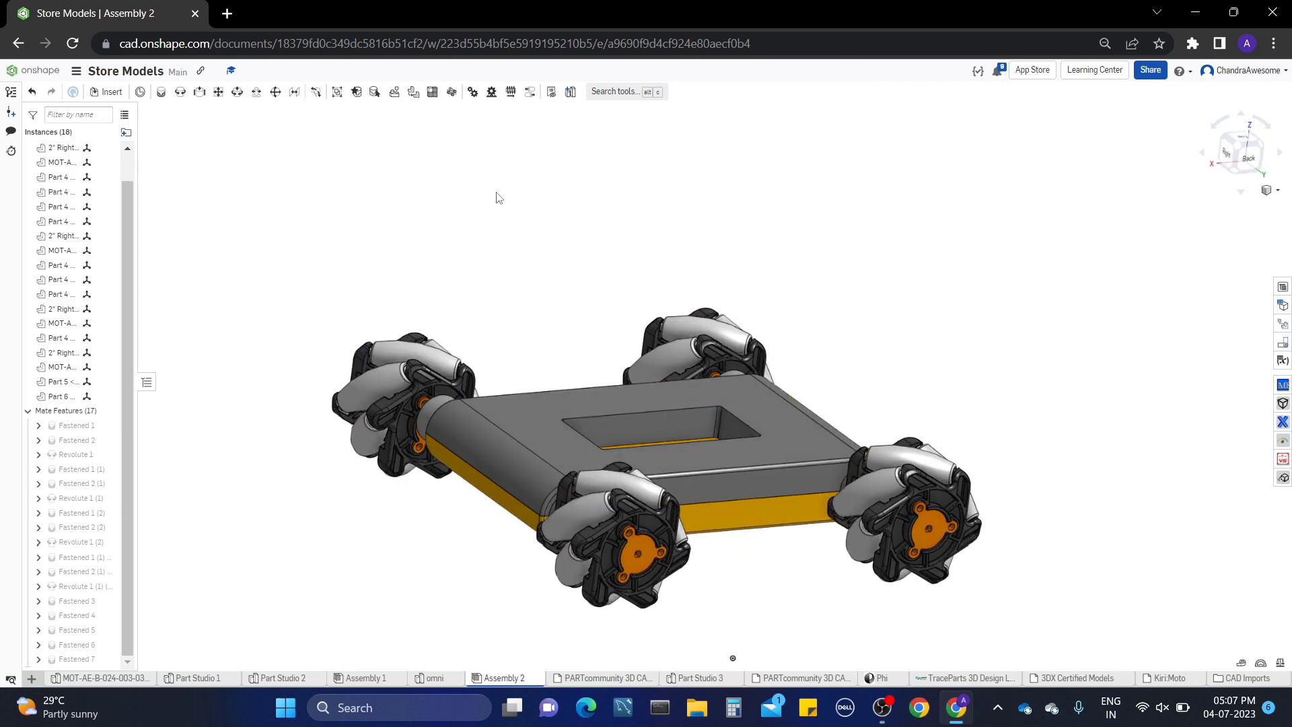
pyautogui.click(473, 94)
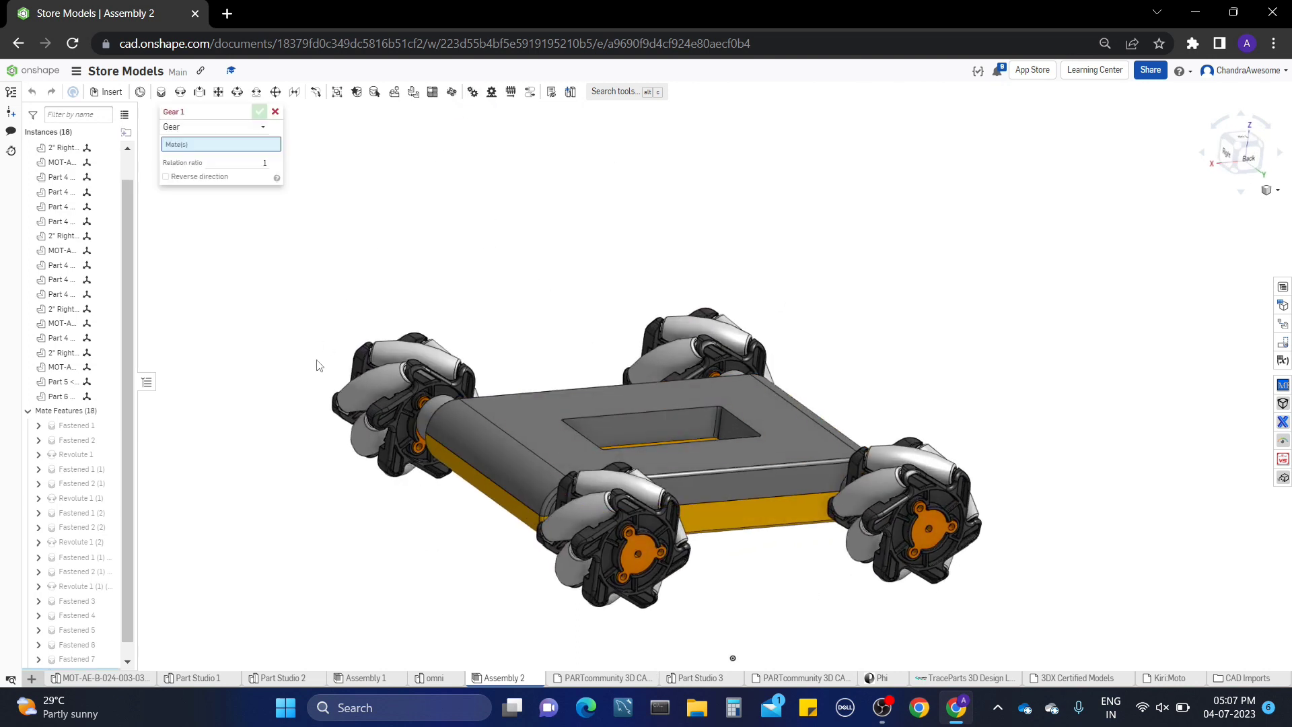
pyautogui.click(63, 456)
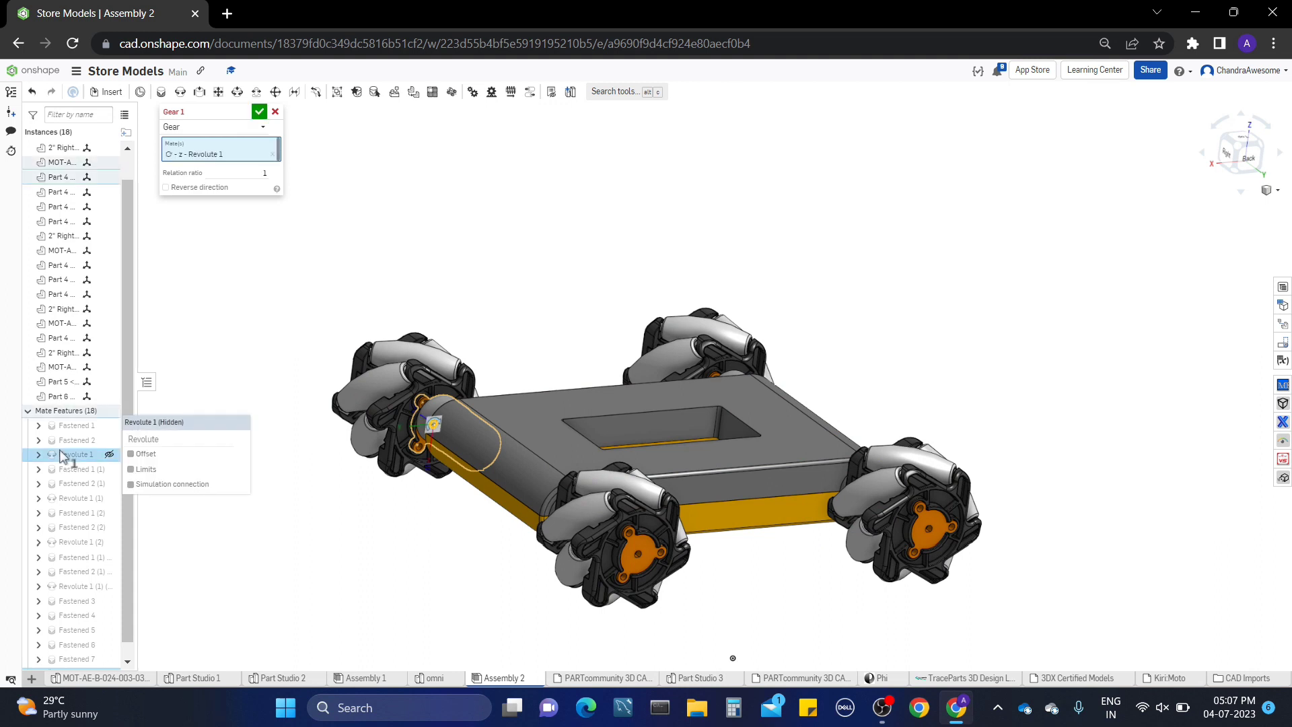
pyautogui.click(65, 500)
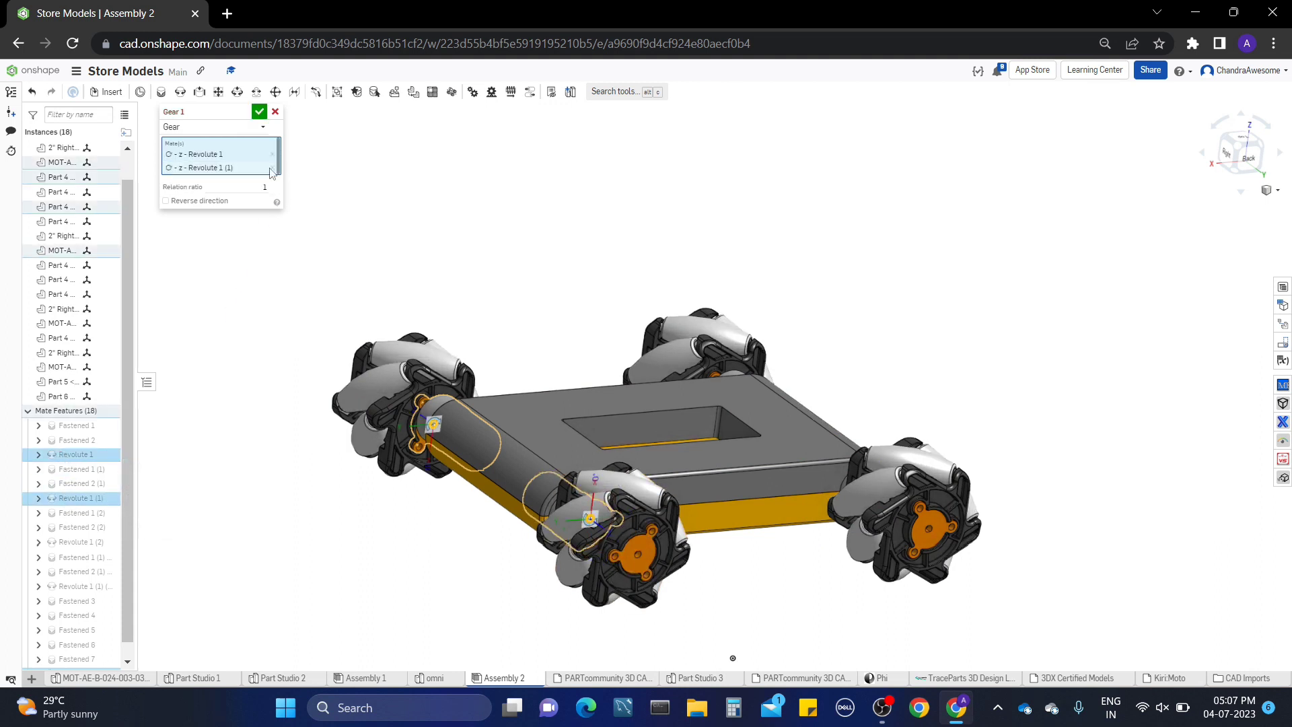
pyautogui.click(259, 112)
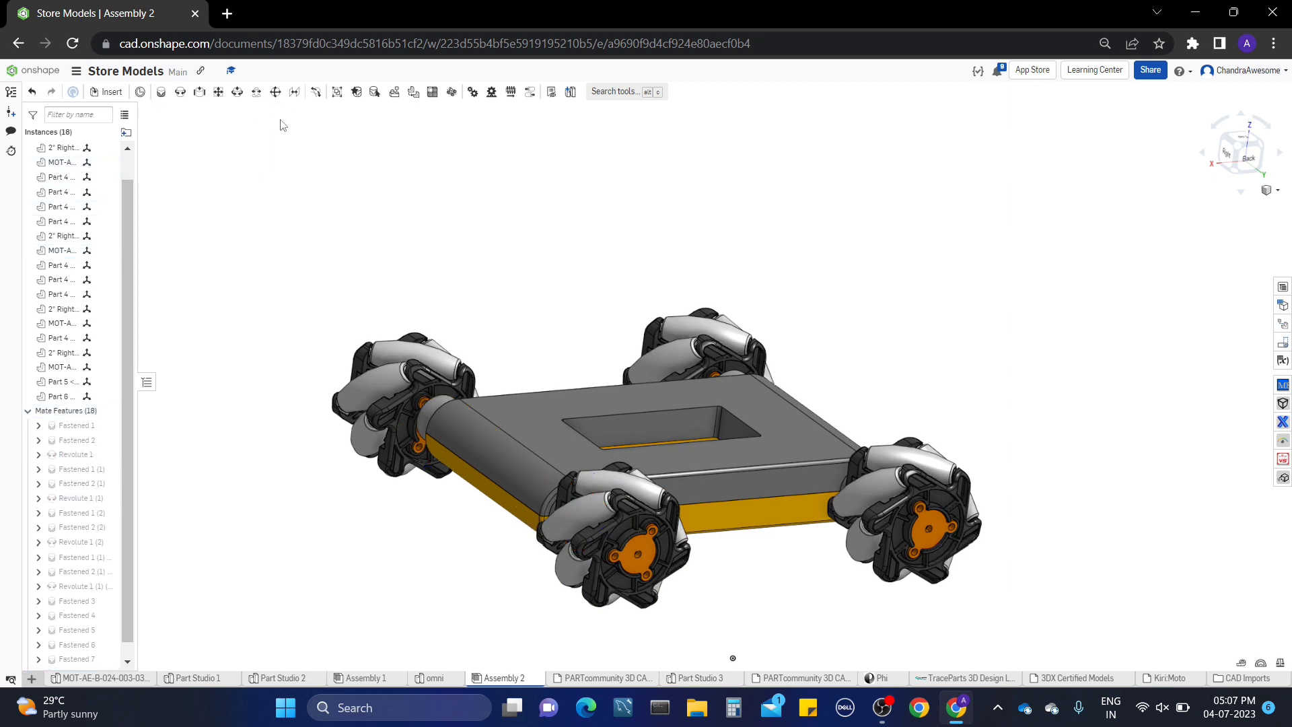
# Add a Gear relation with ratio 1 between Revolute 1 (2) and the last revolute mate in the list
pyautogui.click(472, 93)
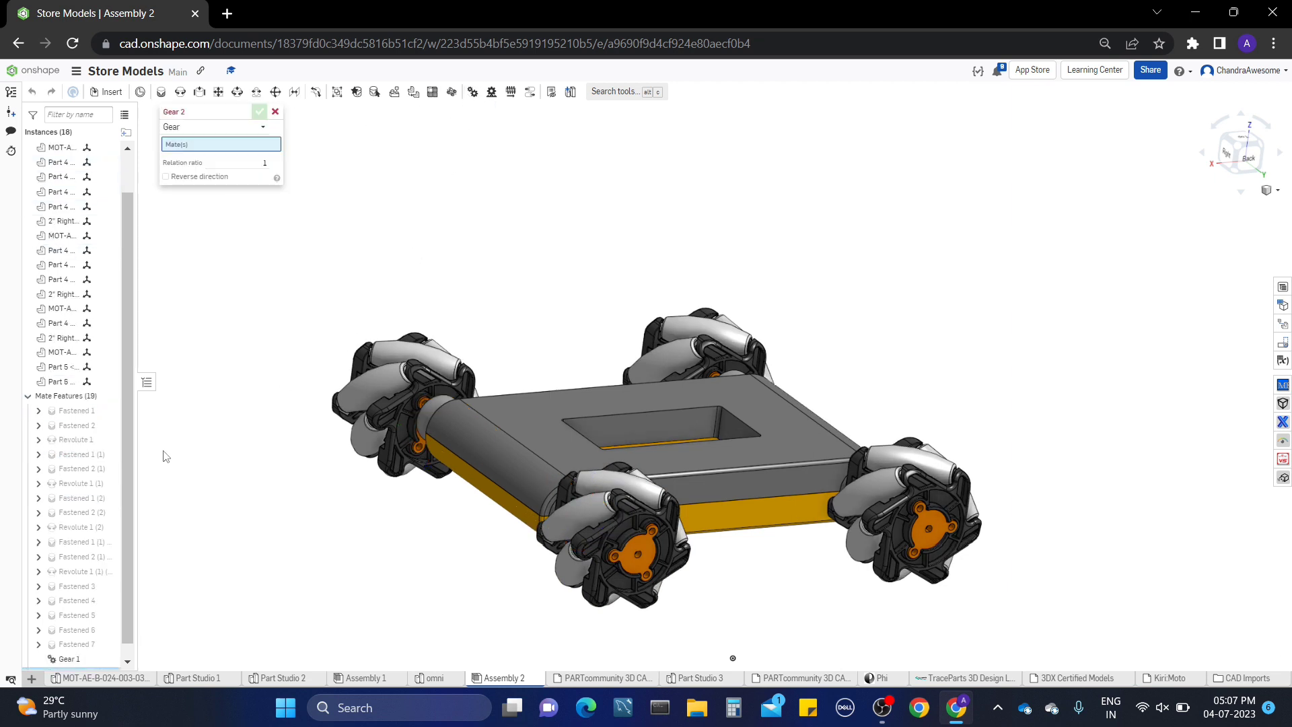
pyautogui.click(79, 526)
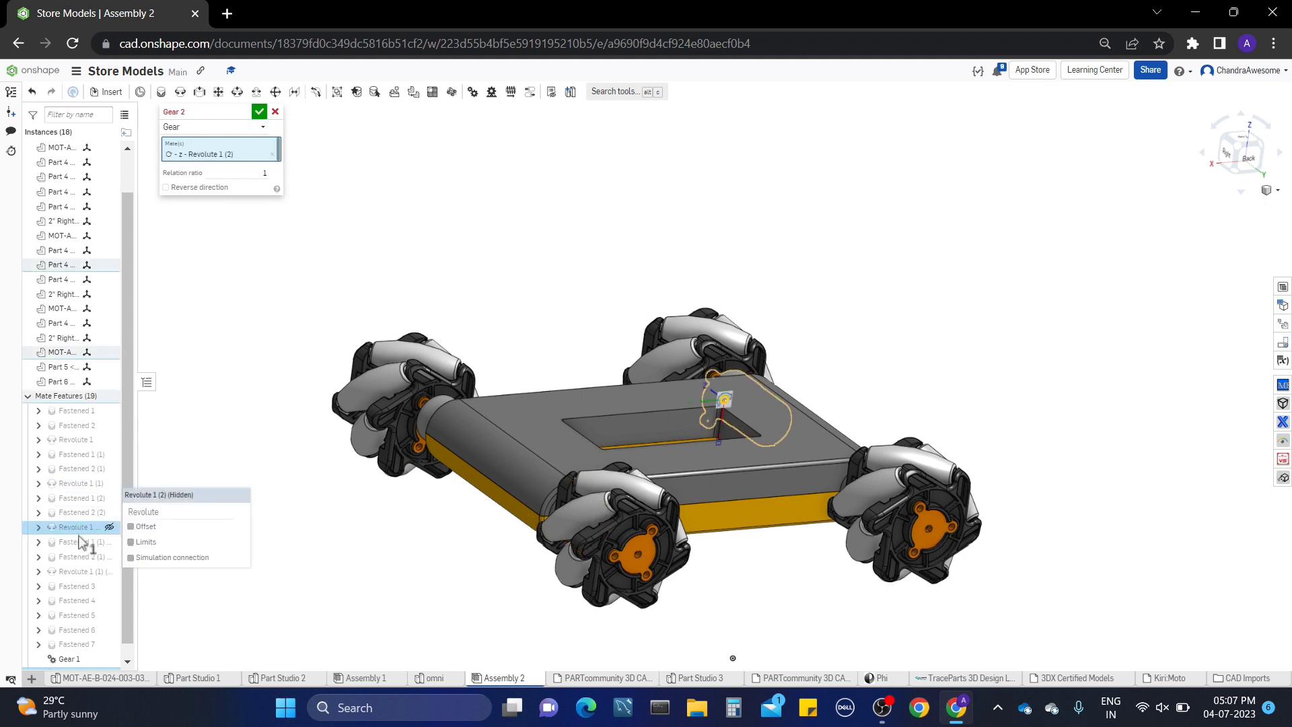
pyautogui.click(79, 572)
pyautogui.click(259, 112)
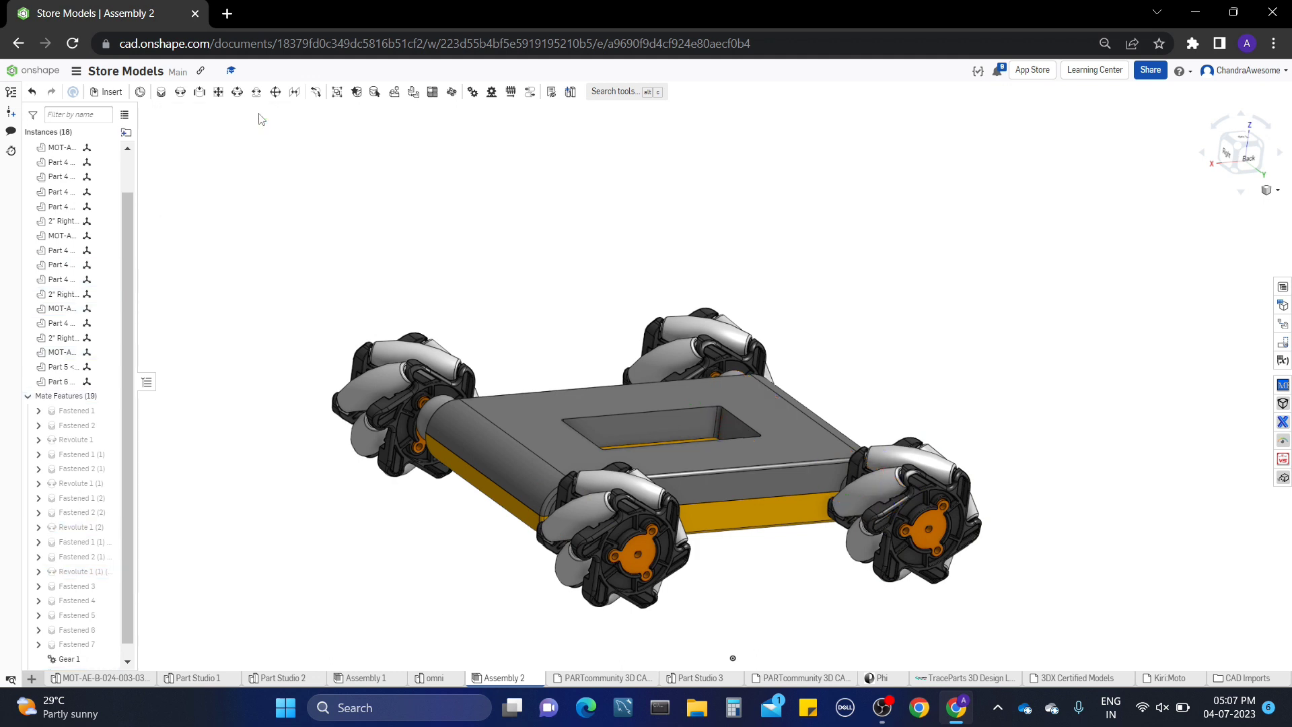
# Link the two geared wheel pairs with a Gear relation of ratio 1 between Revolute 1 and Revolute 1 (2)
pyautogui.click(473, 95)
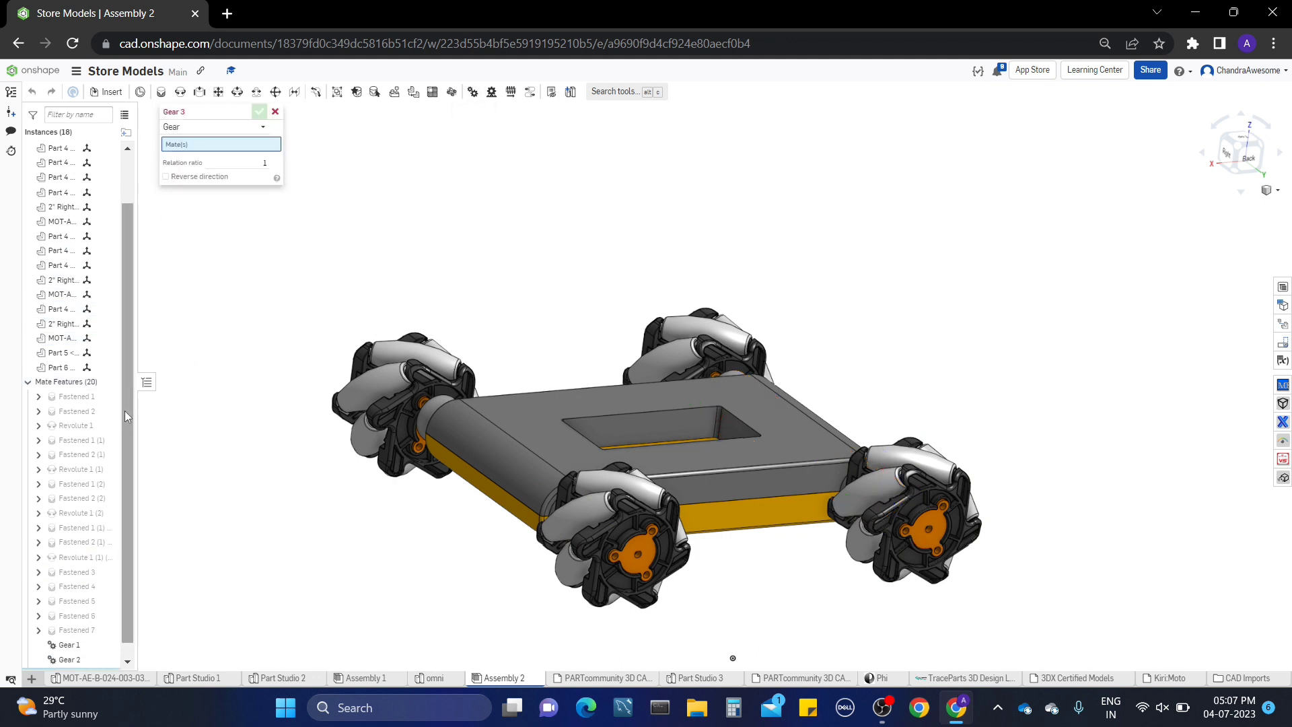
pyautogui.click(77, 425)
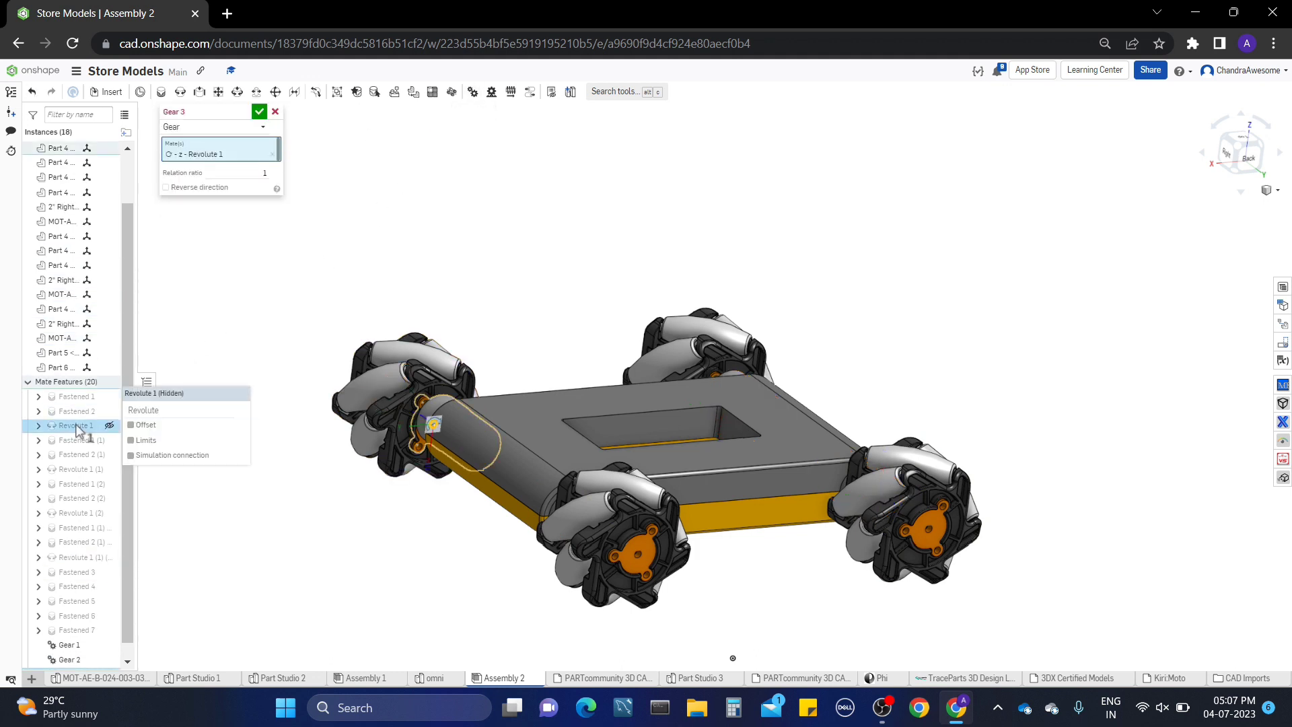
pyautogui.click(76, 513)
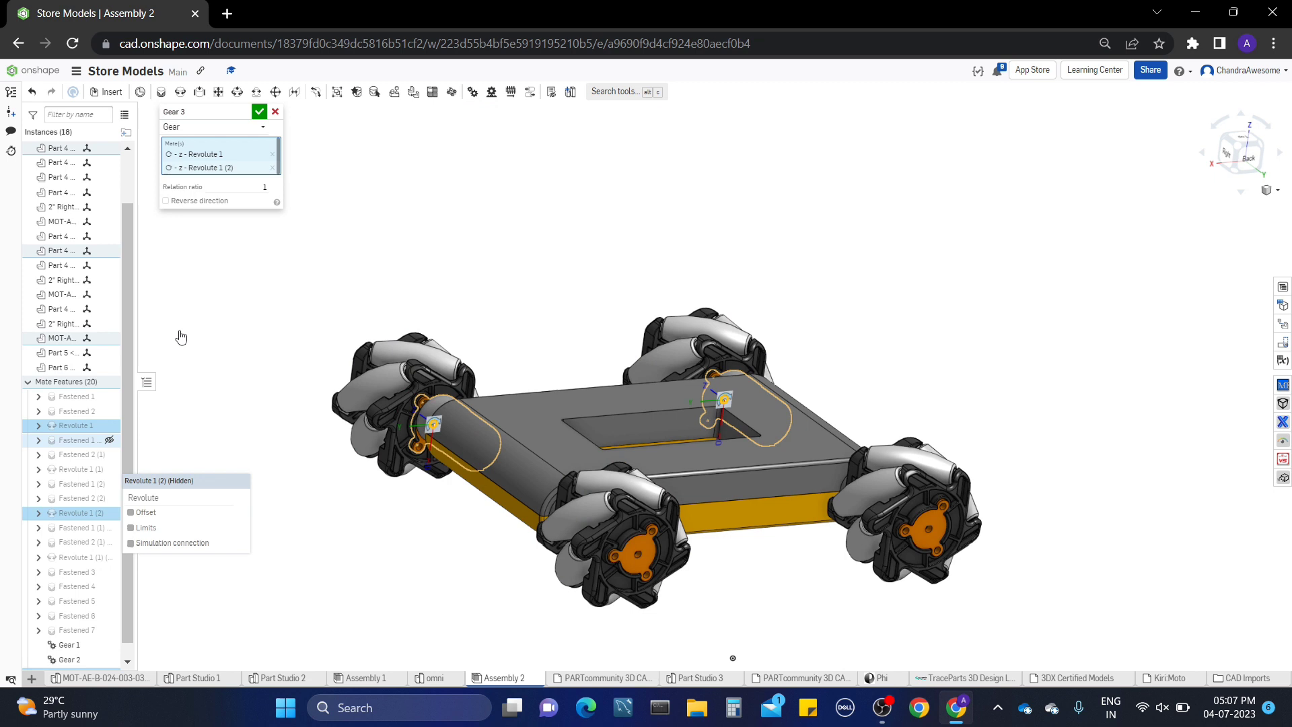
pyautogui.click(260, 113)
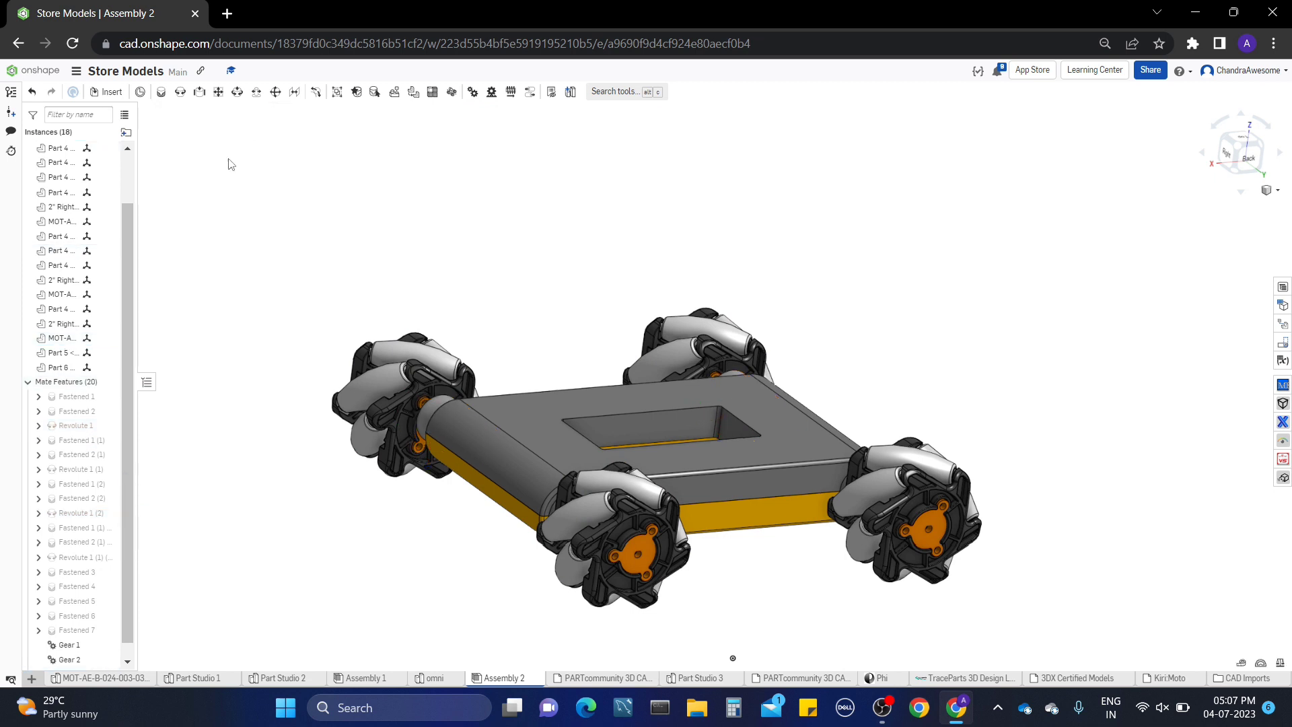
pyautogui.rightClick(75, 430)
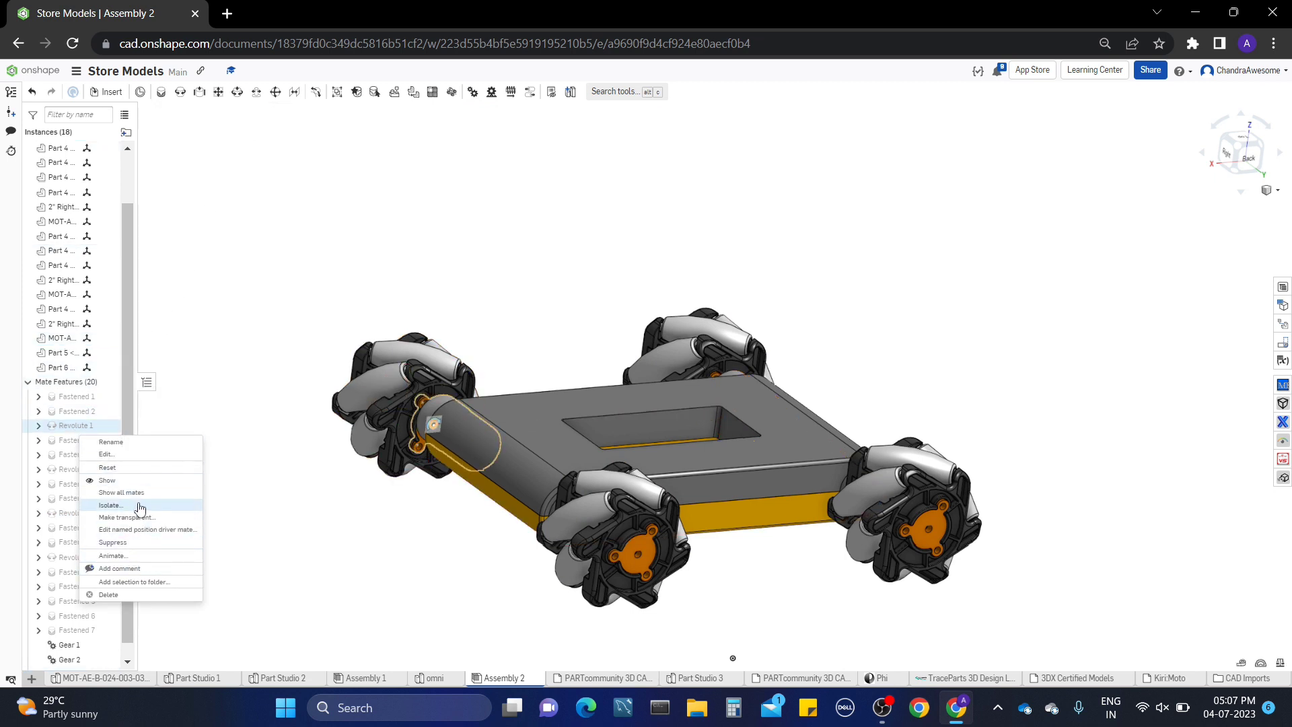
pyautogui.click(111, 555)
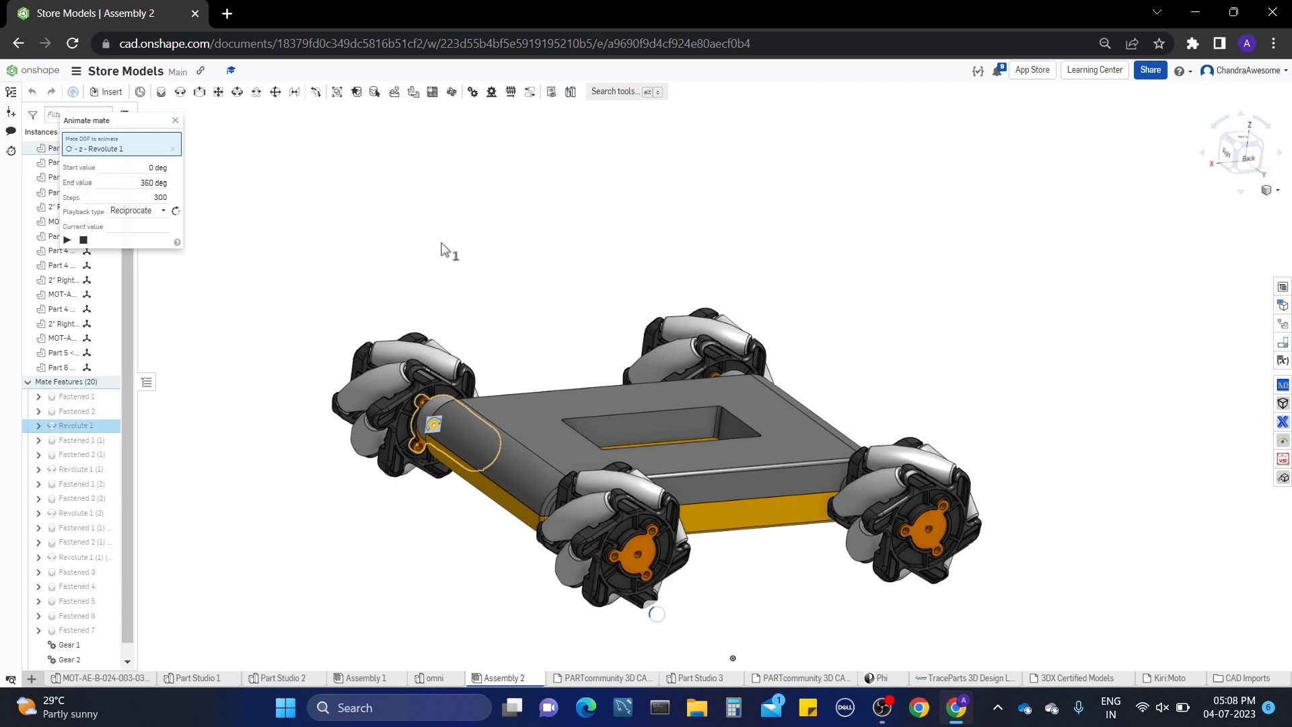
pyautogui.click(176, 121)
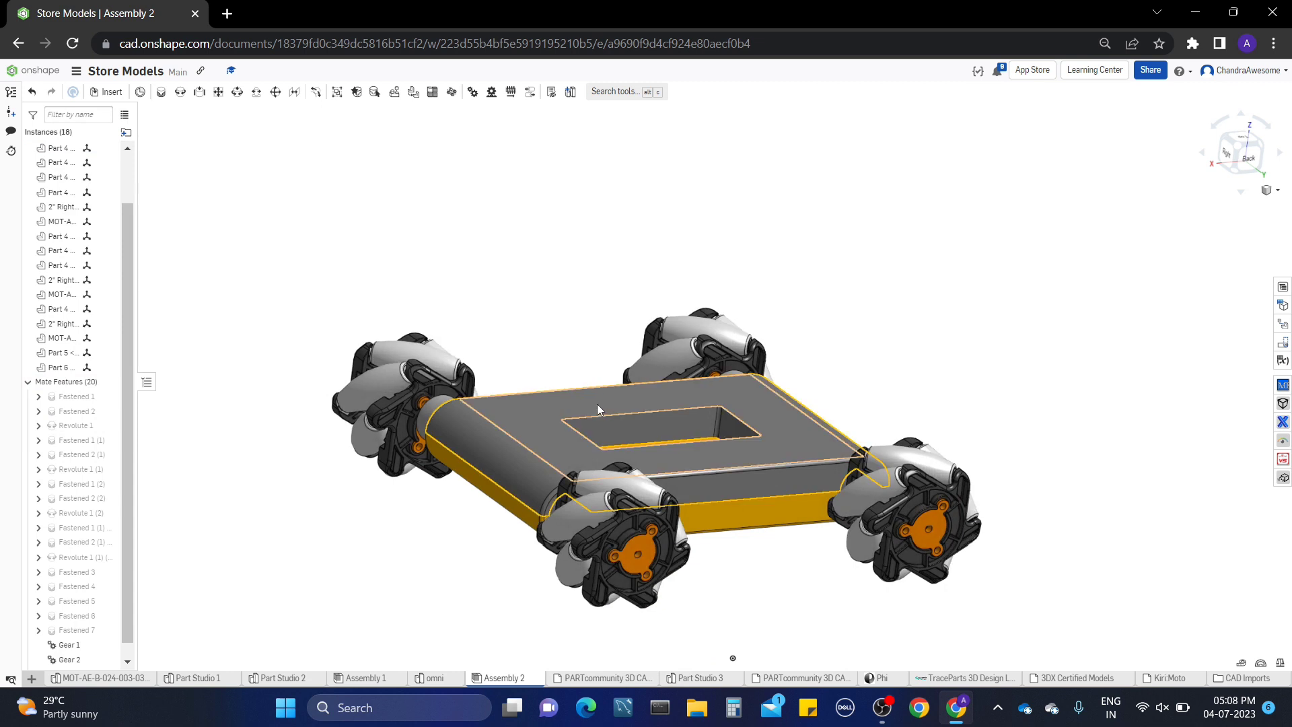
# Fix Part 5, the grey chassis half, in place
pyautogui.rightClick(485, 475)
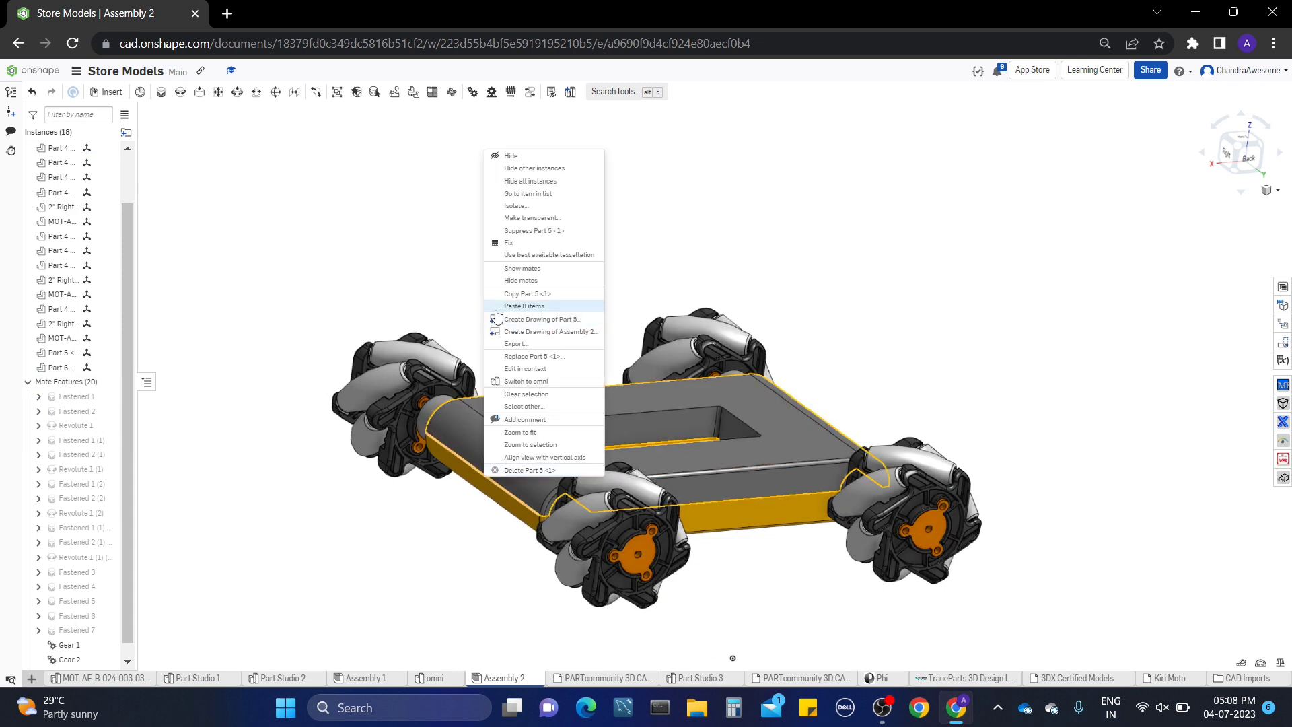
pyautogui.click(509, 244)
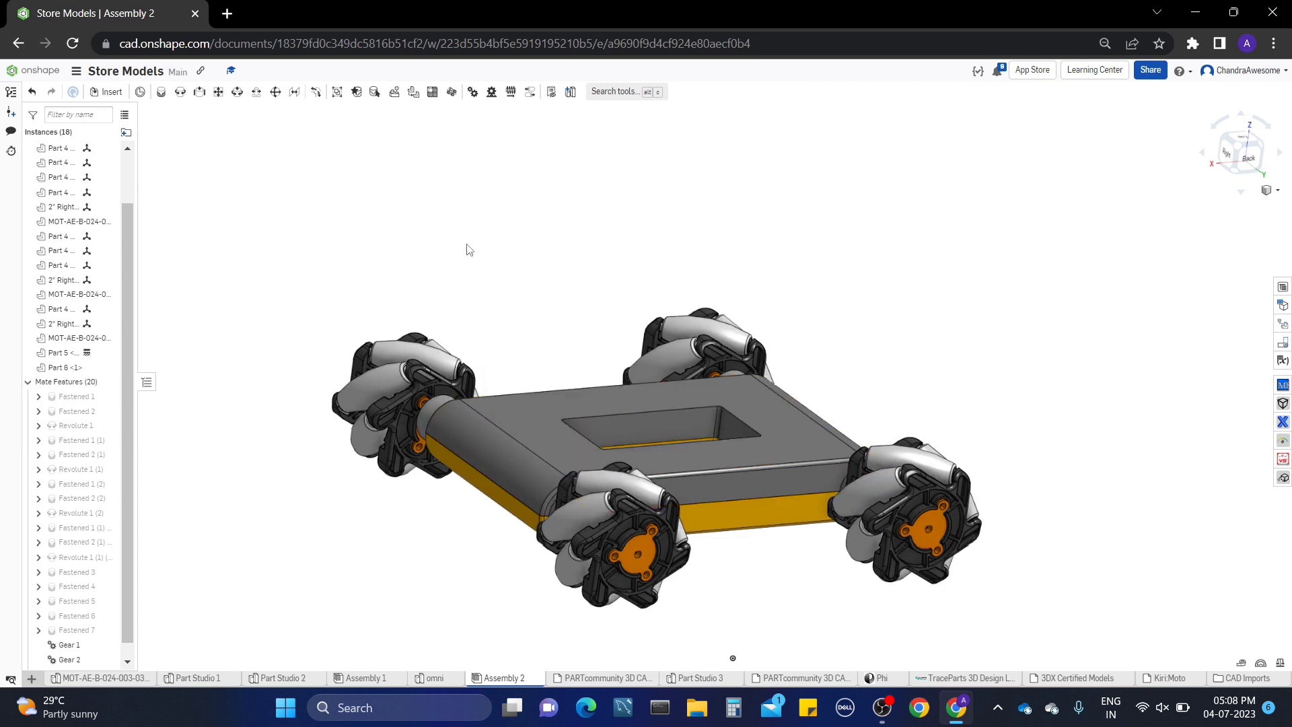
# Animate Revolute 1 from 0 to 360 deg in 300 steps with Reciprocate playback and examine the four wheels turning from another angle
pyautogui.rightClick(92, 427)
pyautogui.click(126, 550)
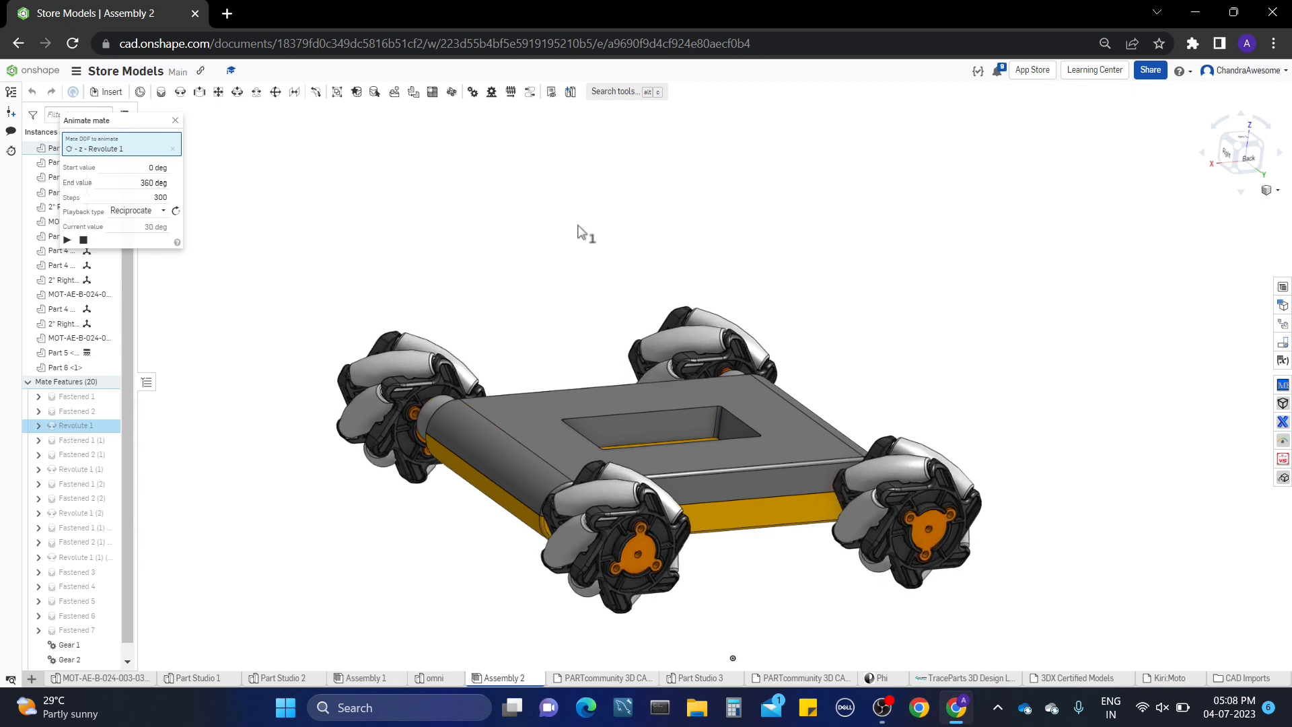
pyautogui.moveTo(578, 227); pyautogui.dragTo(635, 223, button='right')
pyautogui.moveTo(628, 283); pyautogui.dragTo(591, 246, button='right')
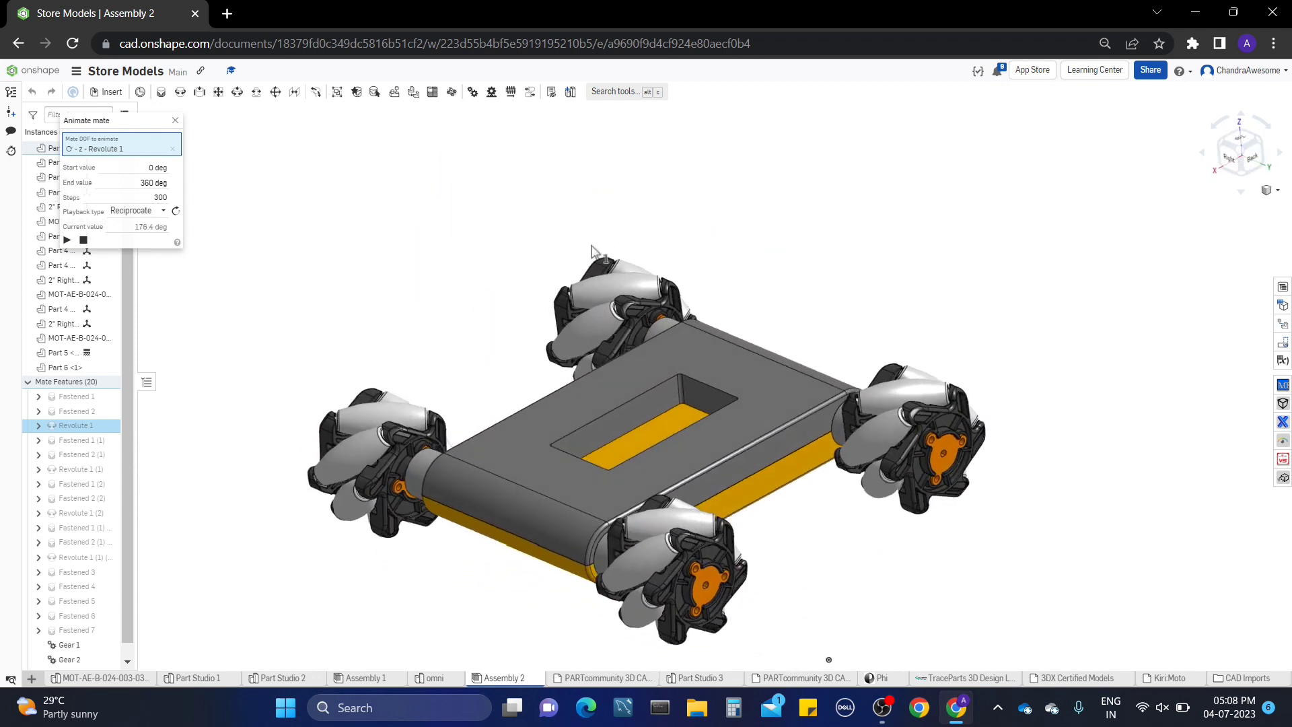
pyautogui.rightClick(591, 246)
pyautogui.click(203, 132)
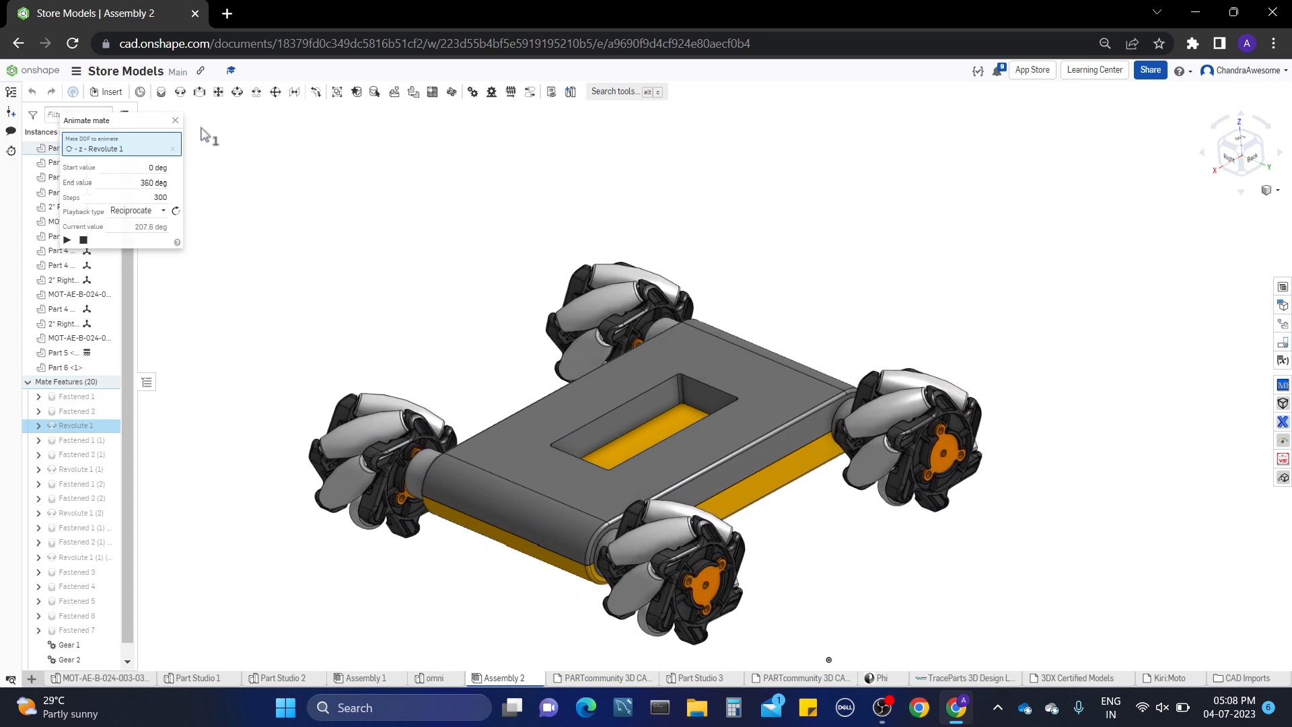
# Restart the animation of Revolute 1 from 0 to 360 deg in 300 steps with Reciprocate playback and examine the turning wheels
pyautogui.click(175, 121)
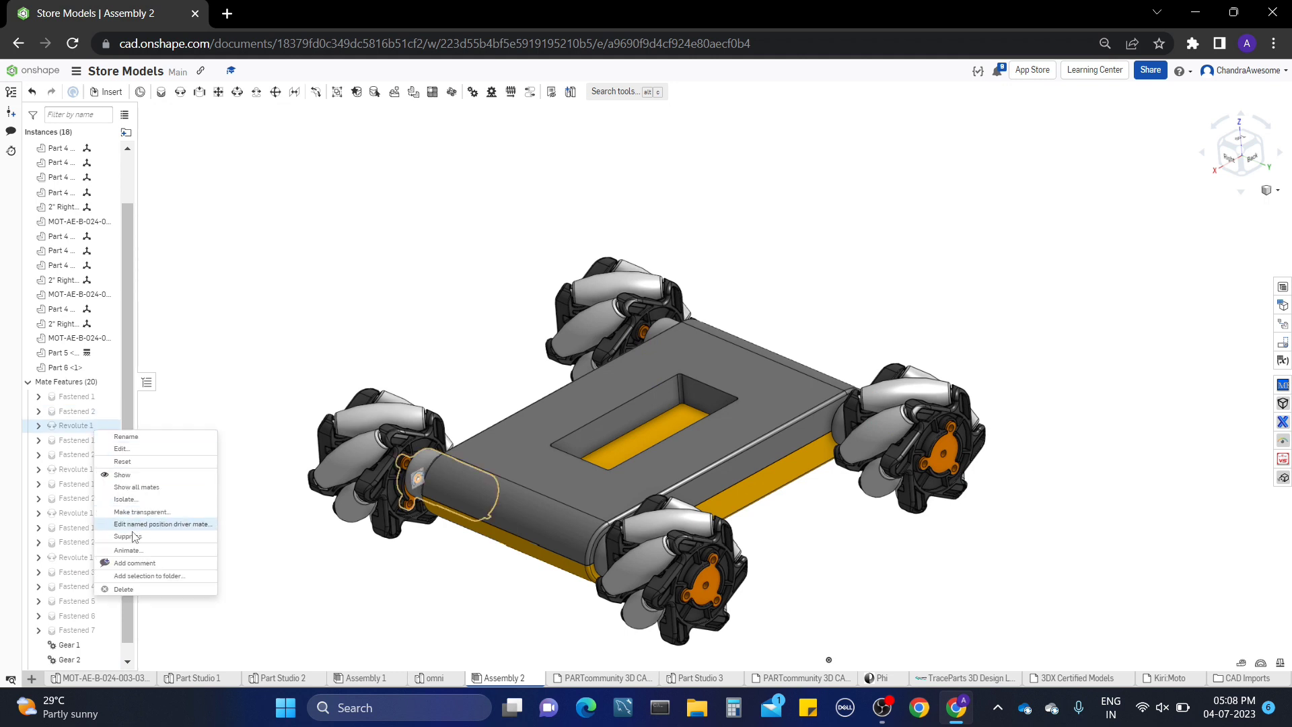
pyautogui.click(134, 550)
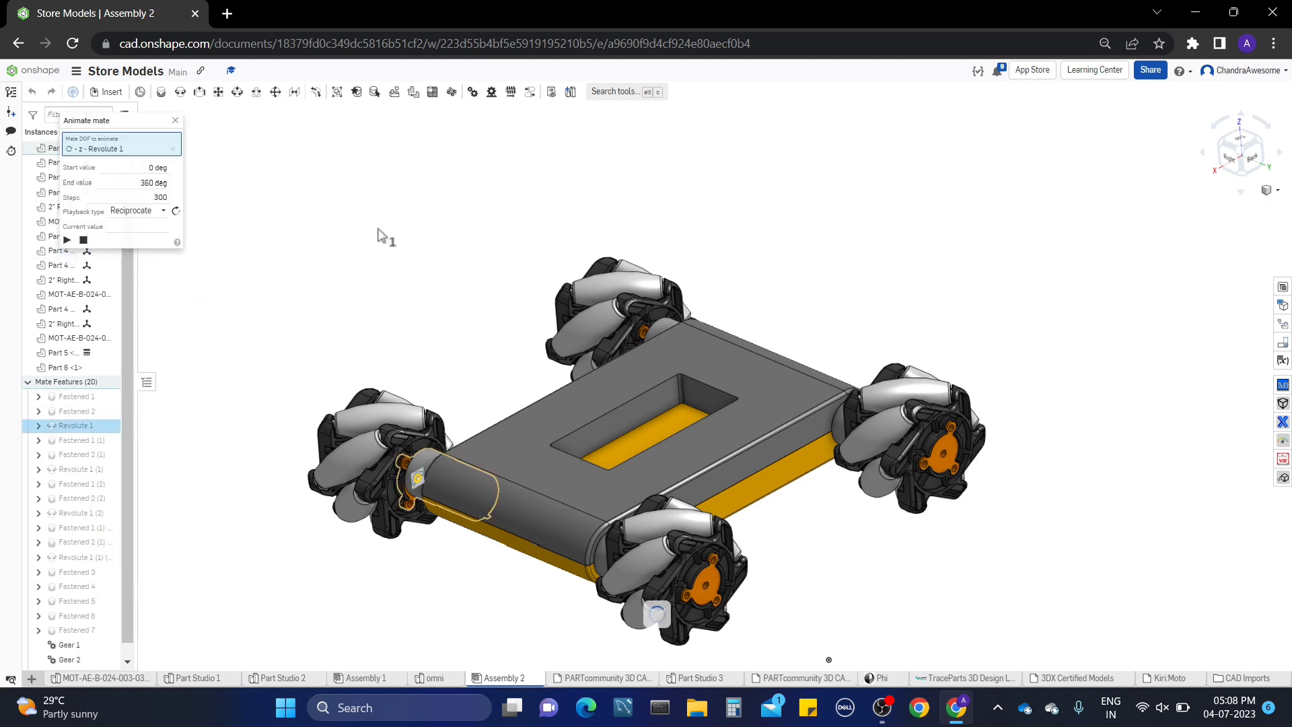
pyautogui.moveTo(617, 409); pyautogui.dragTo(615, 373, button='middle')
pyautogui.moveTo(619, 386); pyautogui.dragTo(665, 414, button='right')
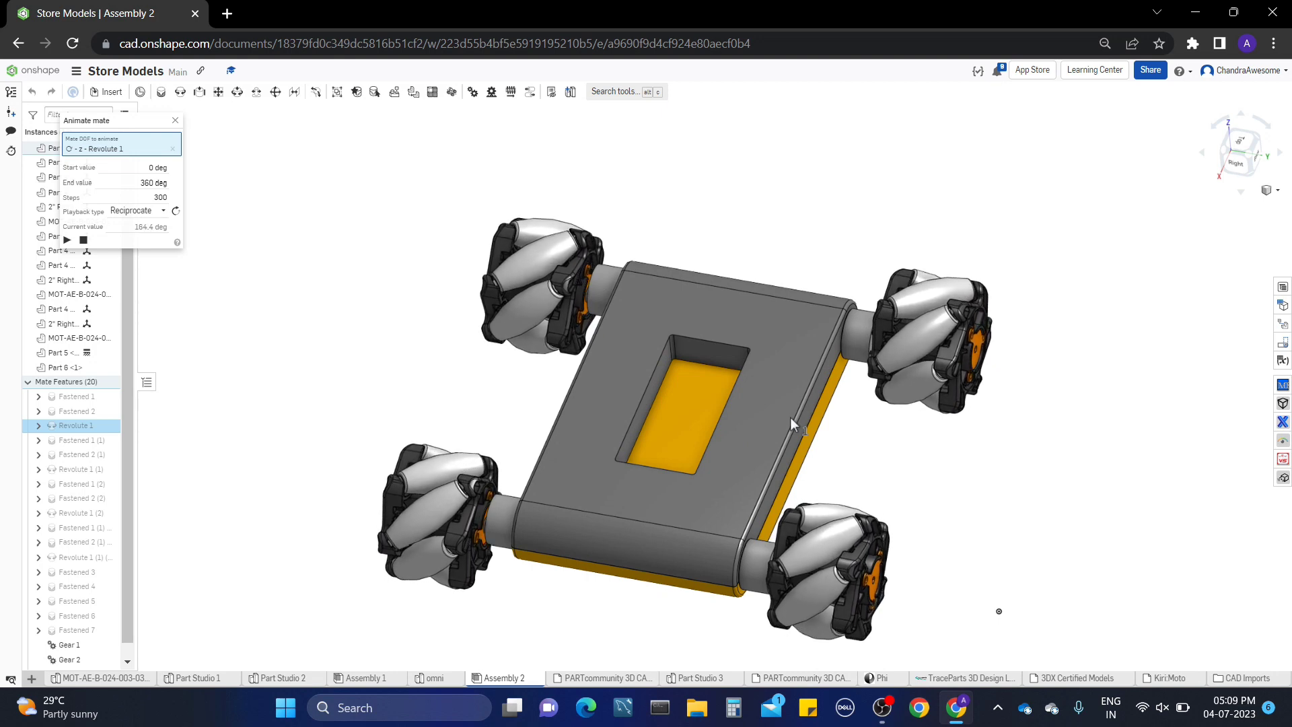
pyautogui.moveTo(769, 360); pyautogui.dragTo(796, 410, button='right')
pyautogui.moveTo(797, 411); pyautogui.dragTo(778, 356, button='middle')
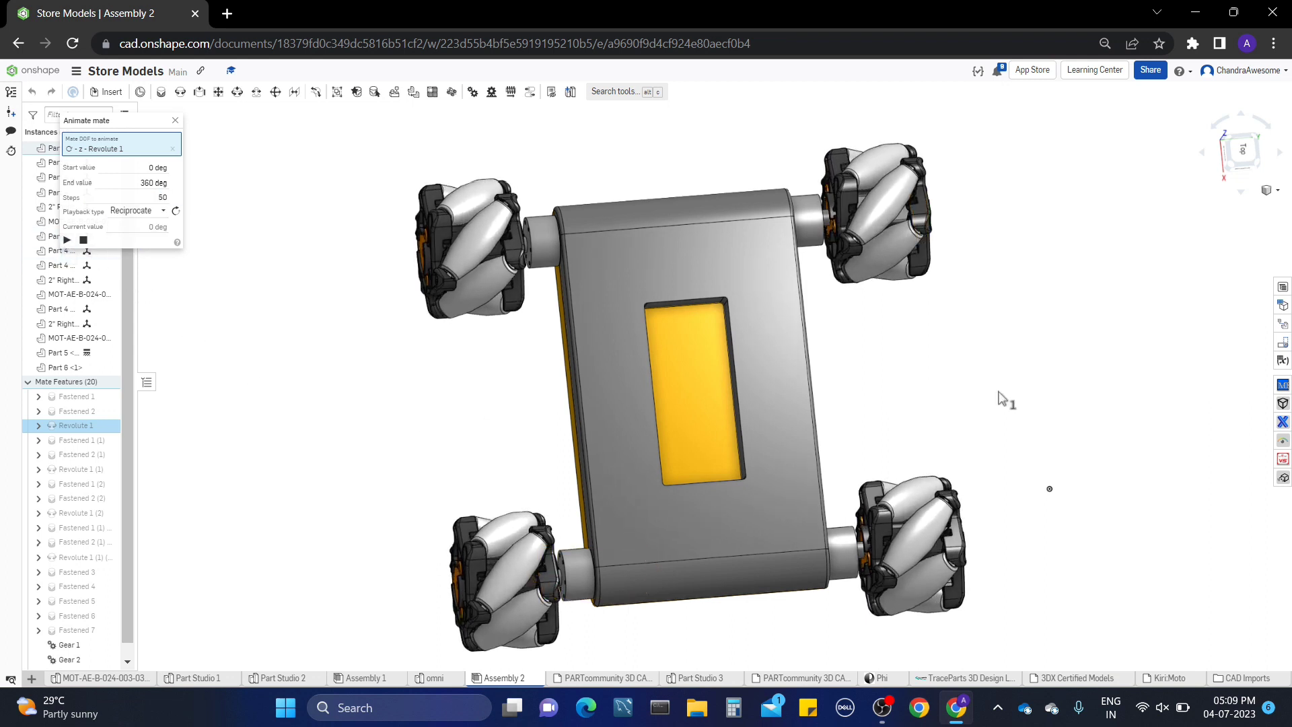
# Animate Revolute 1 in 50 steps and examine the wheel rollers from the Top view and at an angle
pyautogui.moveTo(1007, 388)
pyautogui.mouseDown(button='right')
pyautogui.moveTo(991, 344)
pyautogui.moveTo(1013, 409)
pyautogui.moveTo(1004, 402)
pyautogui.mouseUp(button='right')
pyautogui.moveTo(687, 315)
pyautogui.mouseDown(button='right')
pyautogui.moveTo(693, 272)
pyautogui.moveTo(687, 300)
pyautogui.mouseUp(button='right')
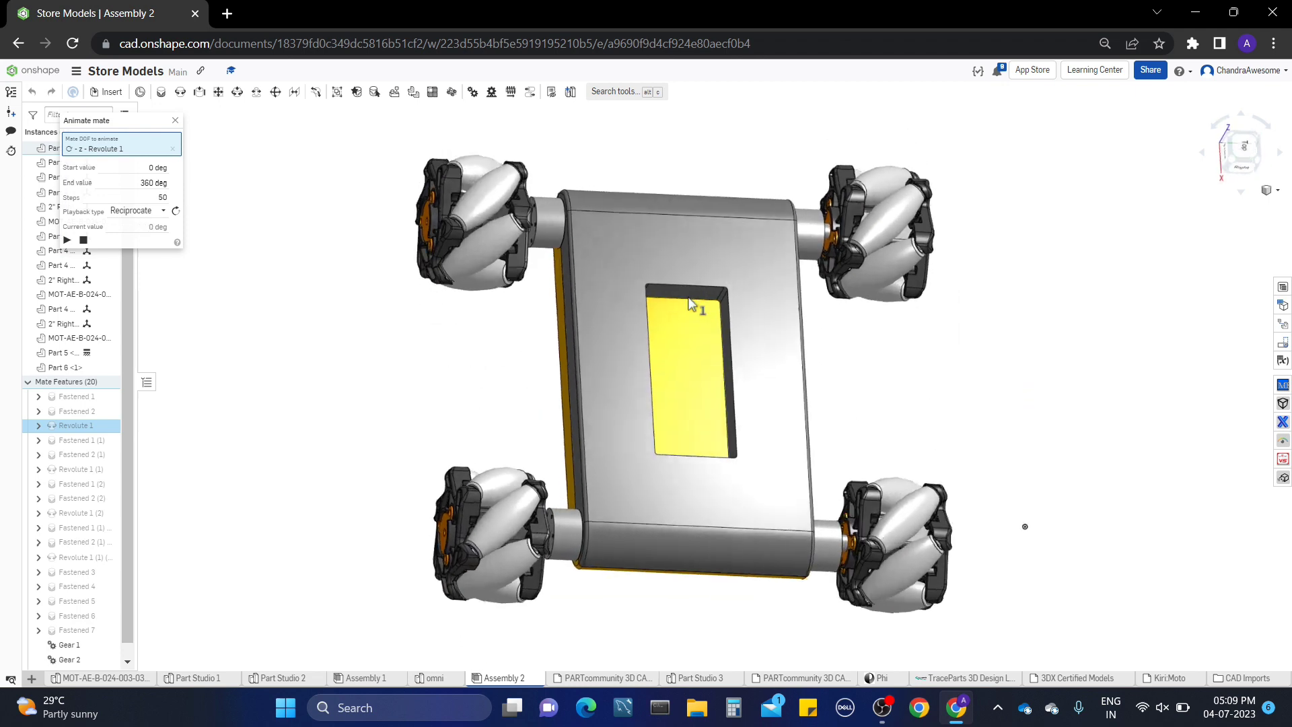
pyautogui.click(1243, 144)
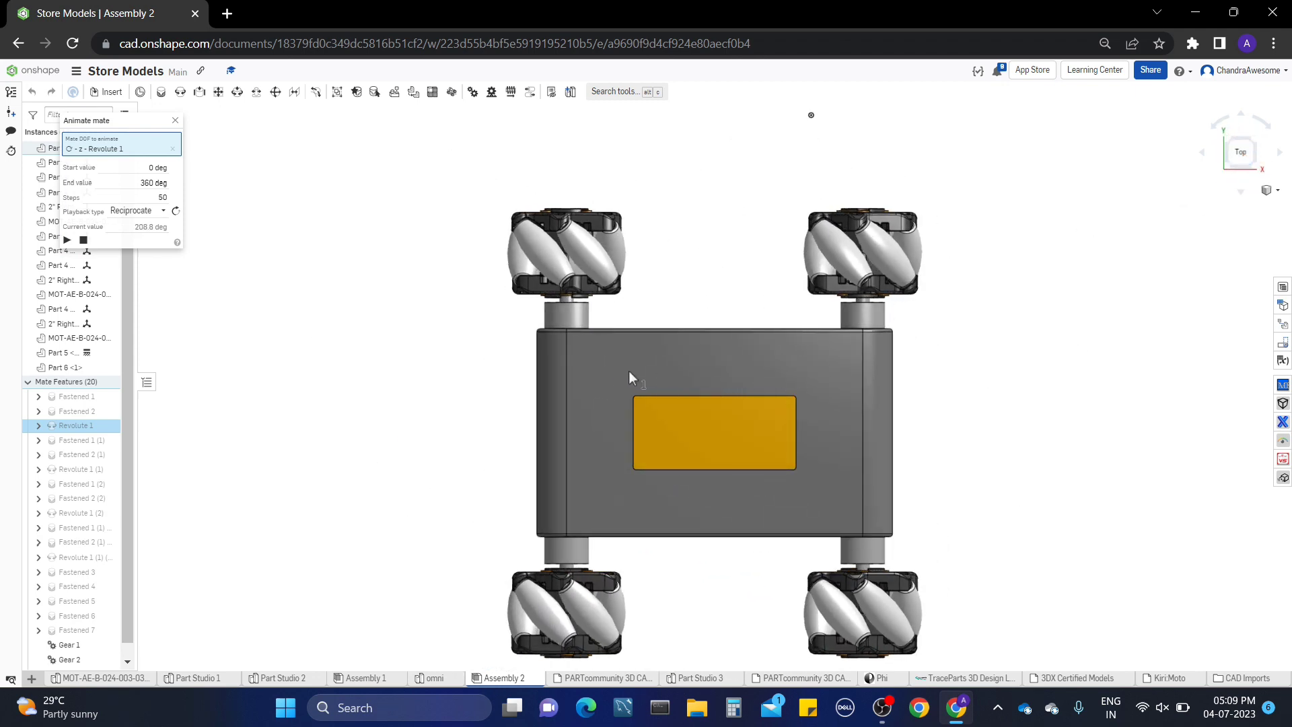
pyautogui.moveTo(796, 381); pyautogui.dragTo(1076, 242, button='right')
# Turn perspective on, inspect the animated drive from above, and turn perspective off again
pyautogui.click(1270, 190)
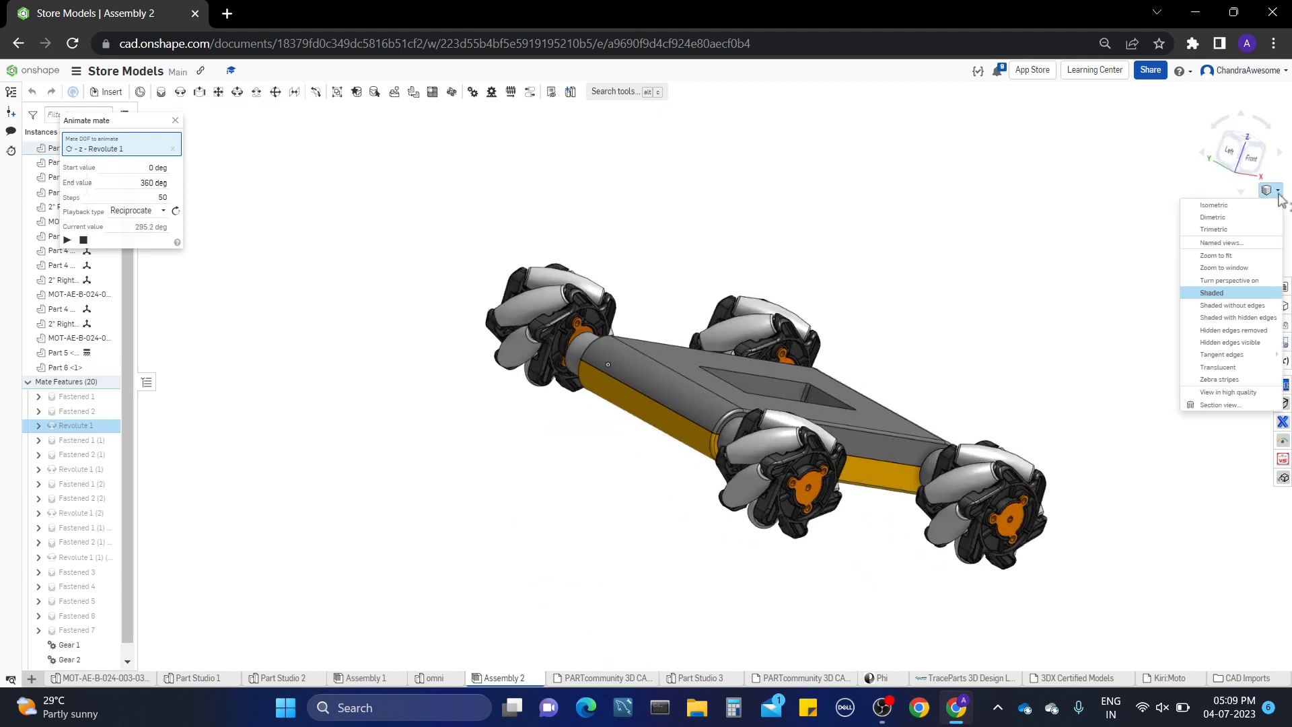
pyautogui.click(1234, 282)
pyautogui.moveTo(1048, 306); pyautogui.dragTo(917, 334, button='right')
pyautogui.moveTo(1052, 299); pyautogui.dragTo(937, 346, button='right')
pyautogui.click(1271, 191)
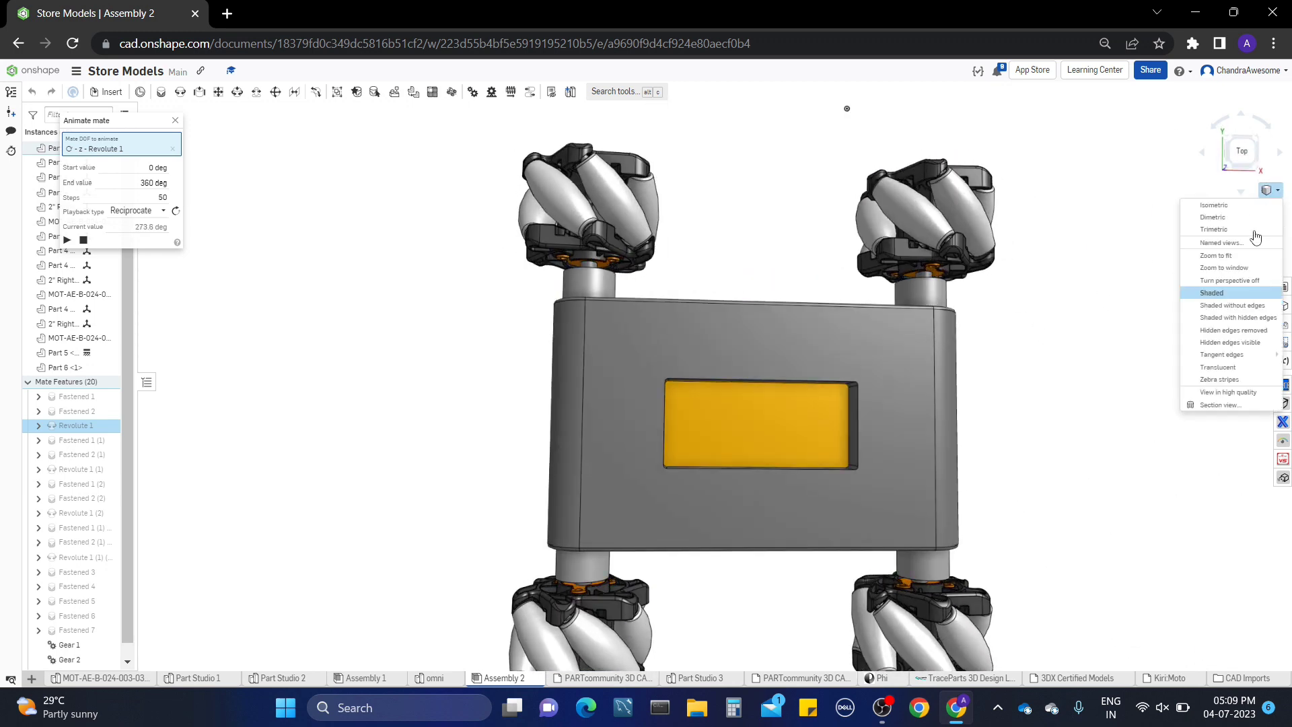
pyautogui.click(1238, 281)
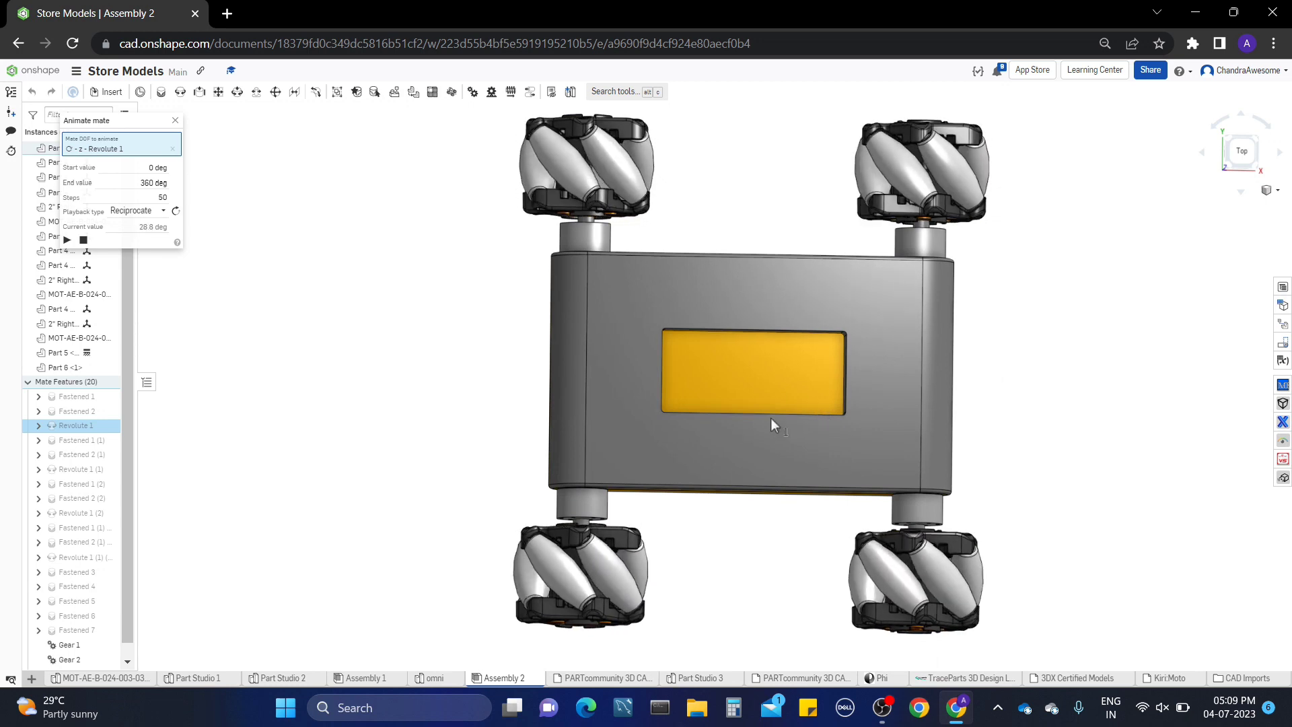
# Examine all four mecanum wheels rotating together from the front and from raised angled views
pyautogui.moveTo(685, 434); pyautogui.dragTo(637, 328, button='right')
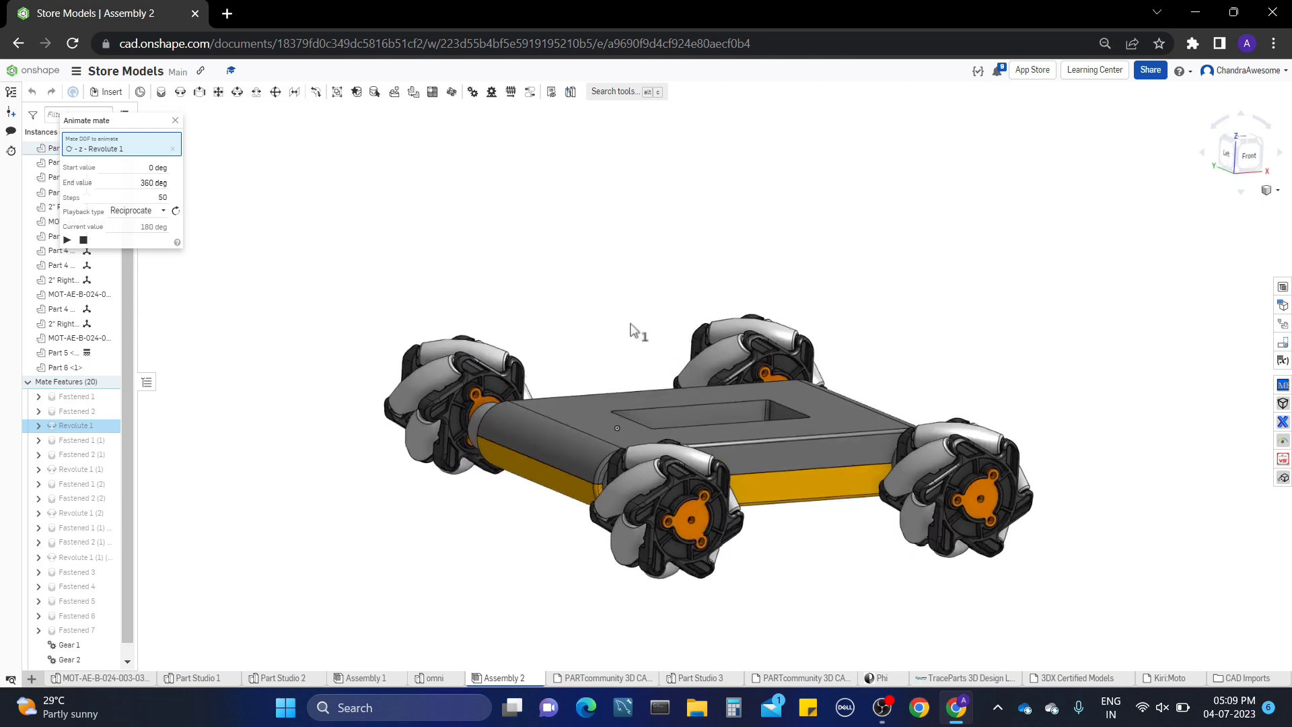
pyautogui.moveTo(632, 330); pyautogui.dragTo(685, 333, button='right')
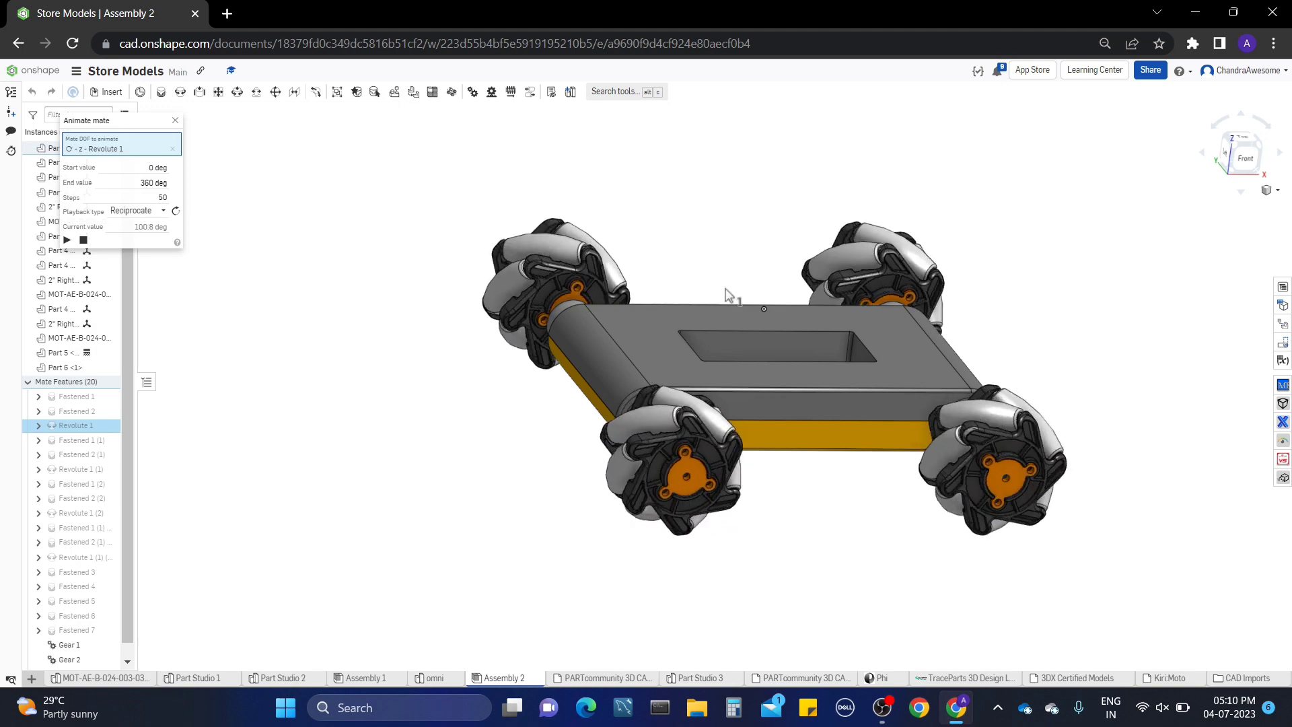
pyautogui.moveTo(727, 294); pyautogui.dragTo(685, 328, button='middle')
pyautogui.moveTo(692, 310); pyautogui.dragTo(733, 385, button='right')
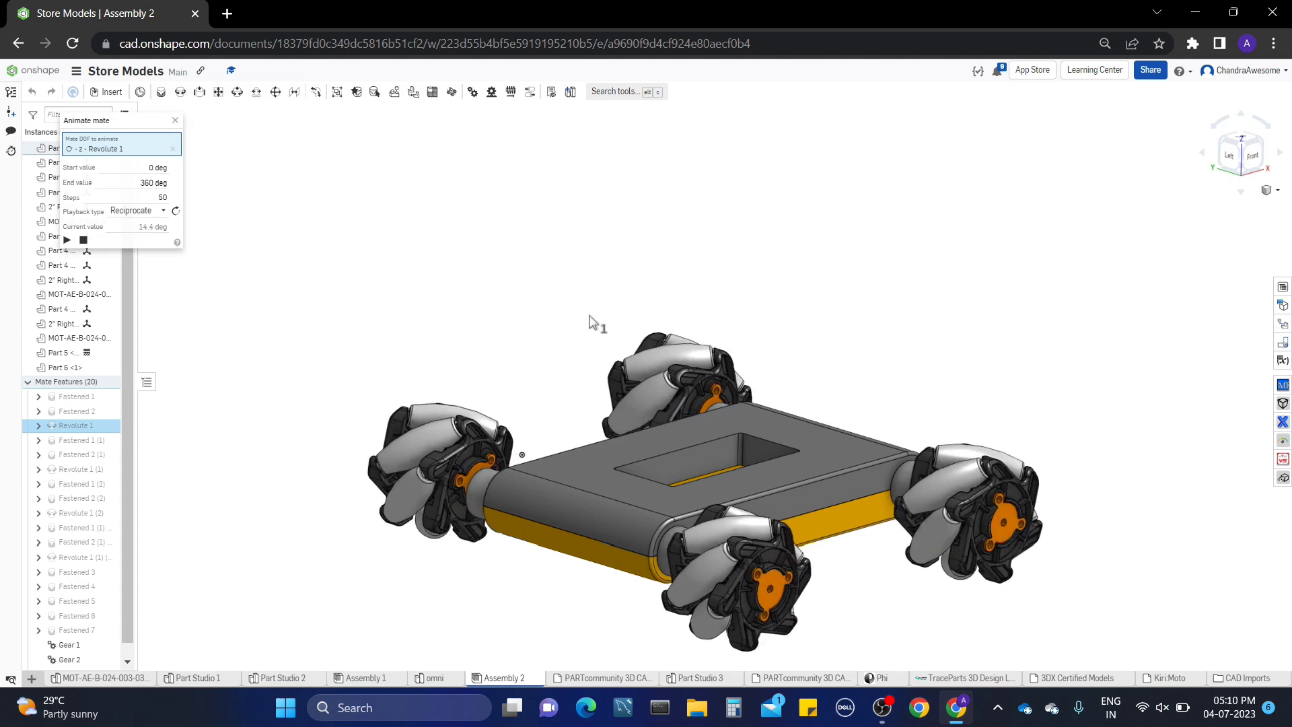
pyautogui.moveTo(589, 315); pyautogui.dragTo(611, 447, button='right')
pyautogui.moveTo(611, 446); pyautogui.dragTo(599, 401, button='middle')
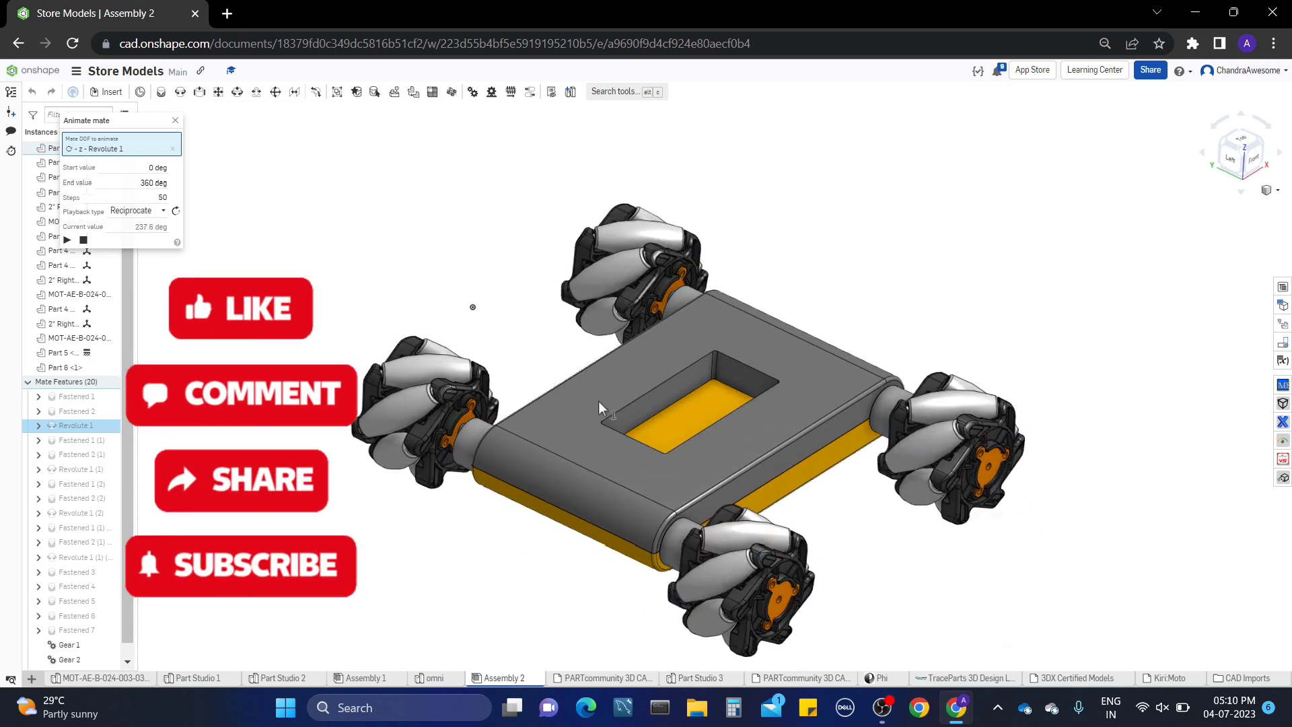